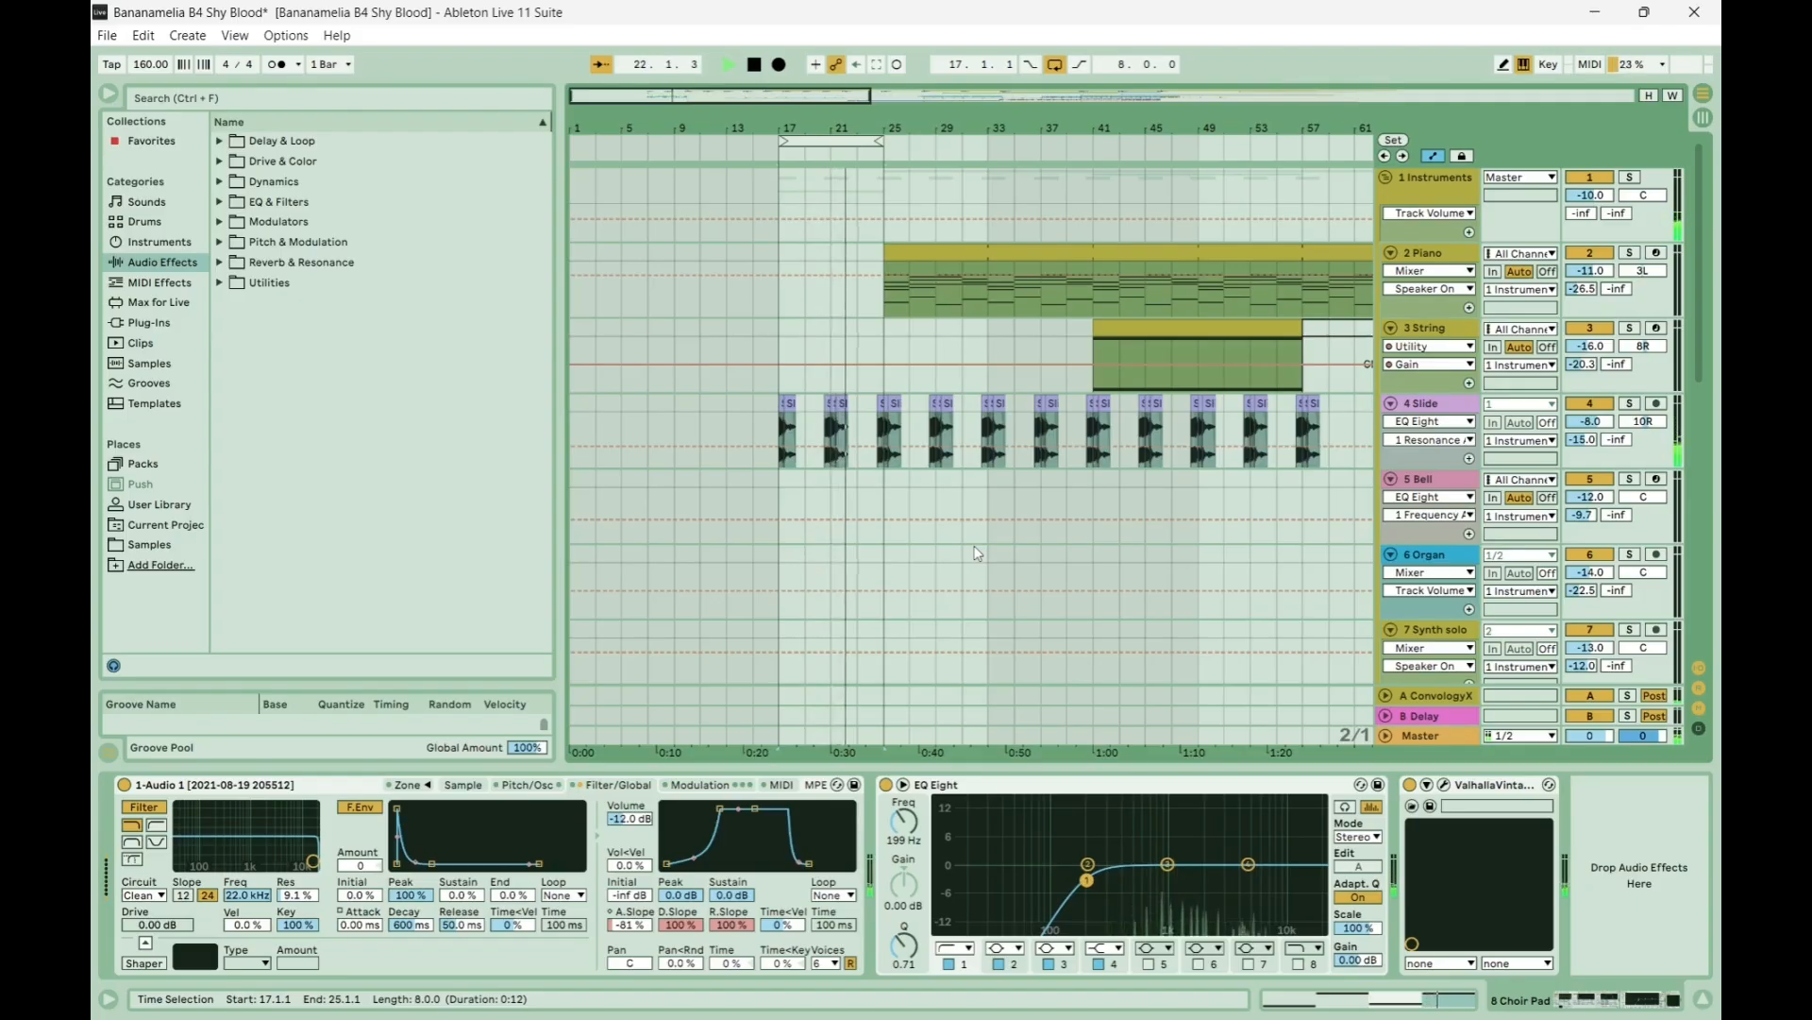
Set the insert mark at bar 17 in the Drums group lane and play the arrangement from there.
scroll(977, 554, down, 3)
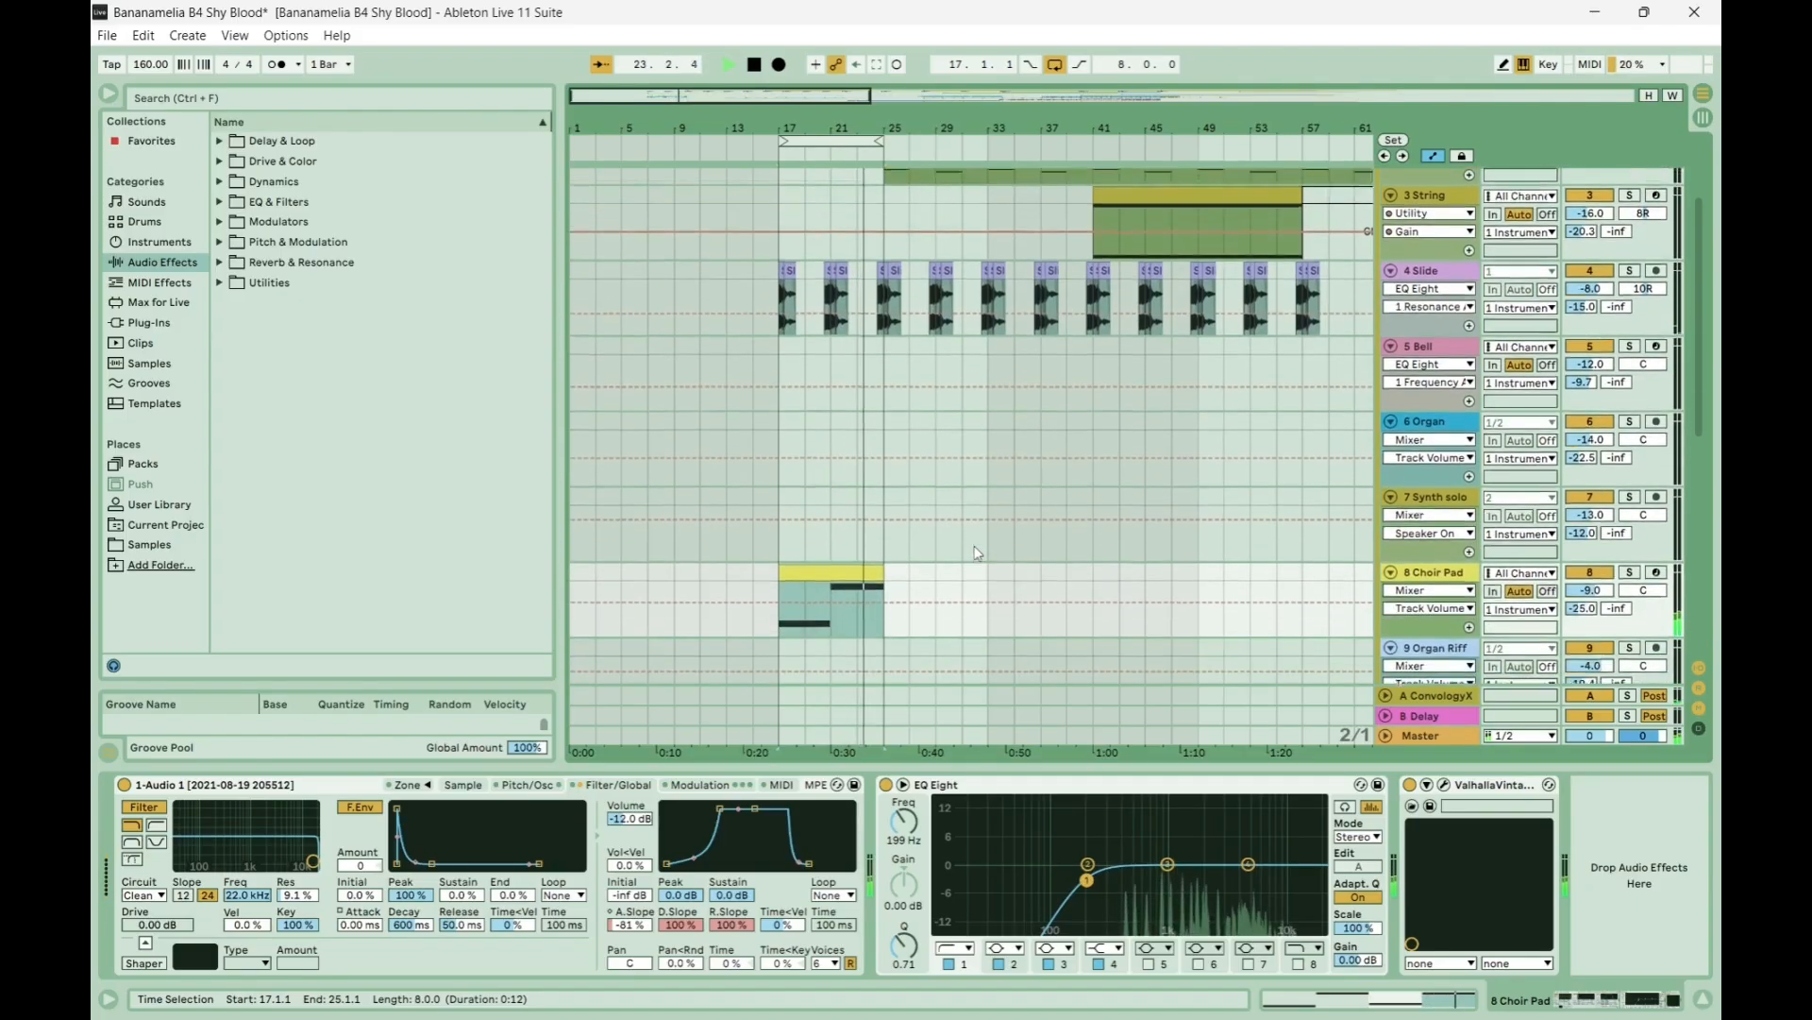
scroll(977, 554, down, 8)
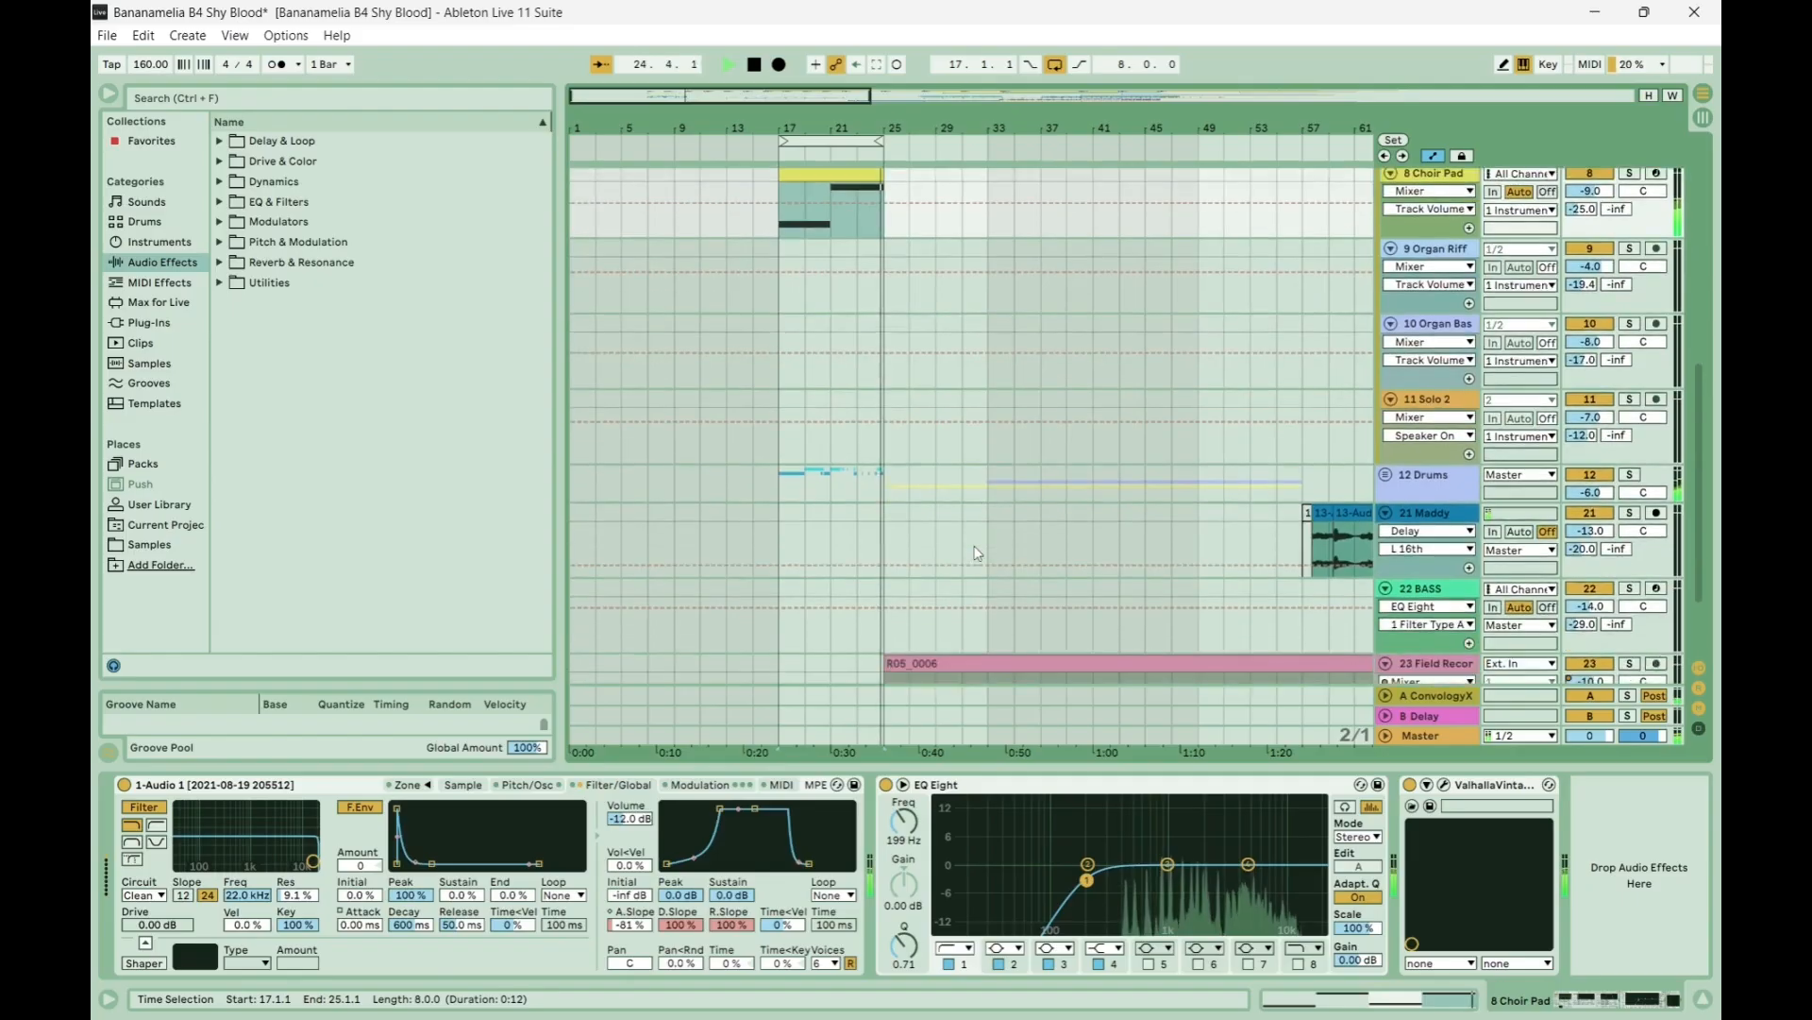
click(766, 454)
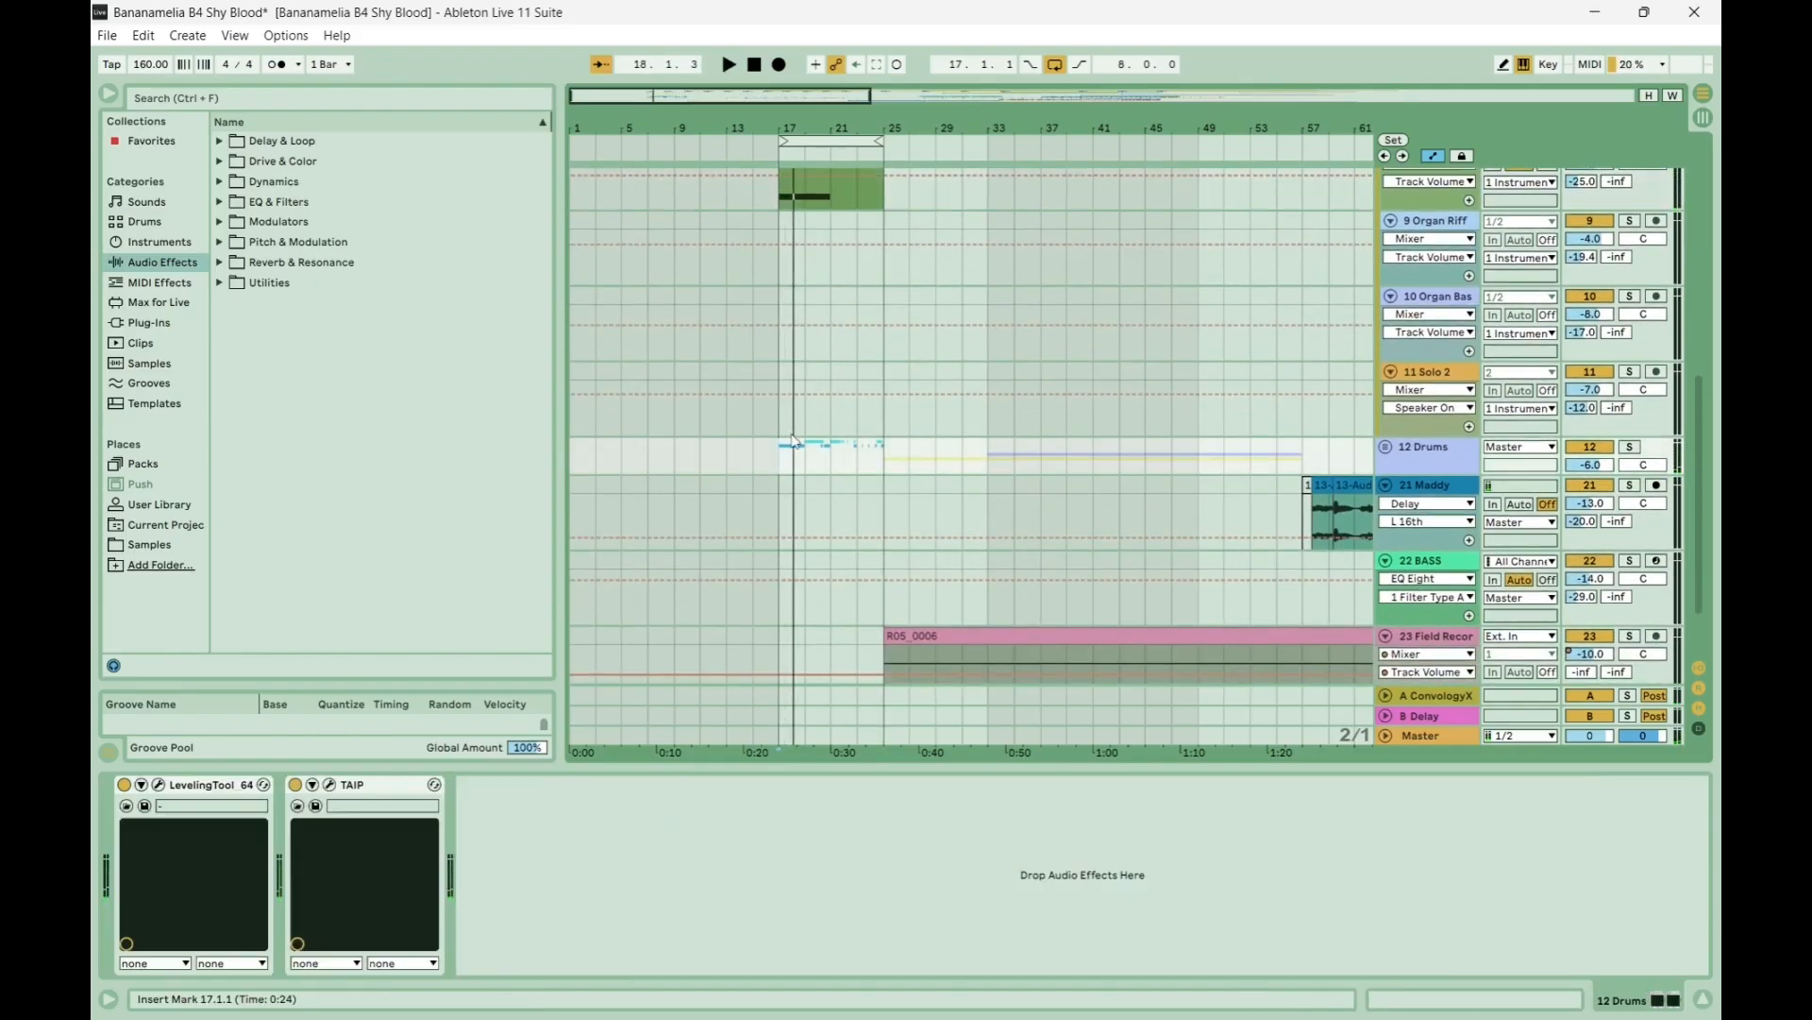
scroll(793, 440, down, 2)
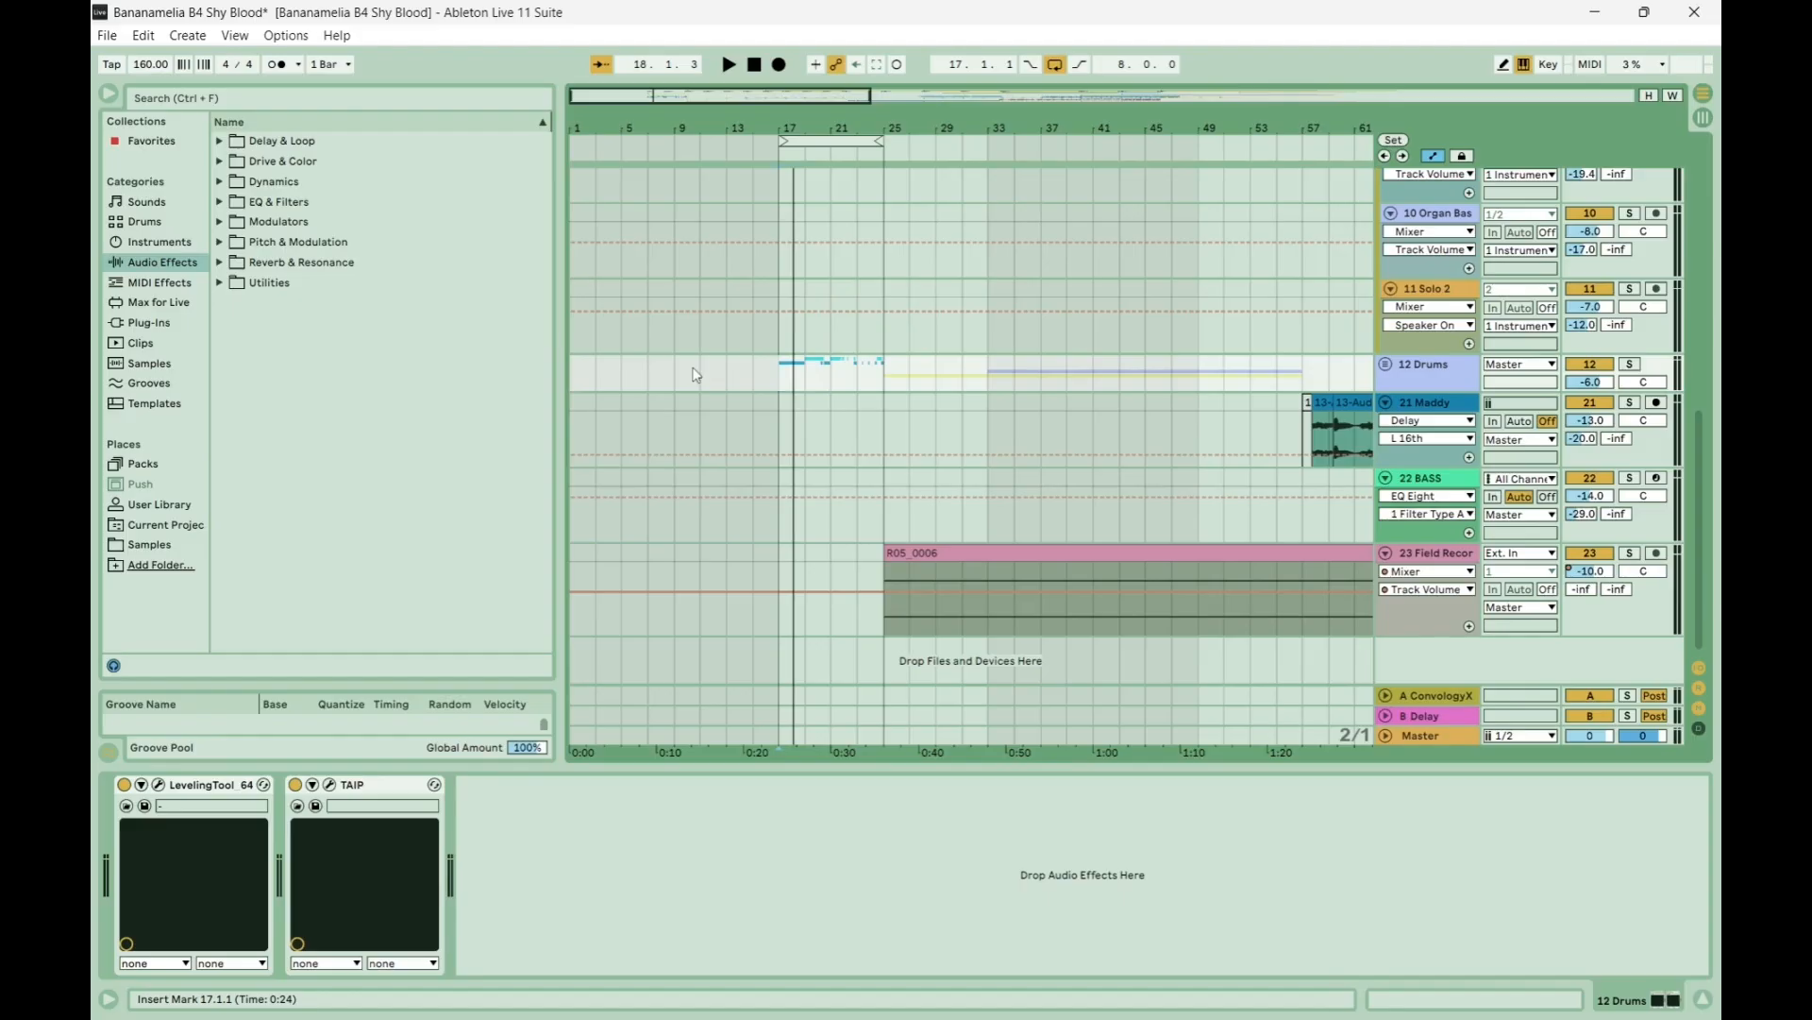
drag(694, 375, 755, 369)
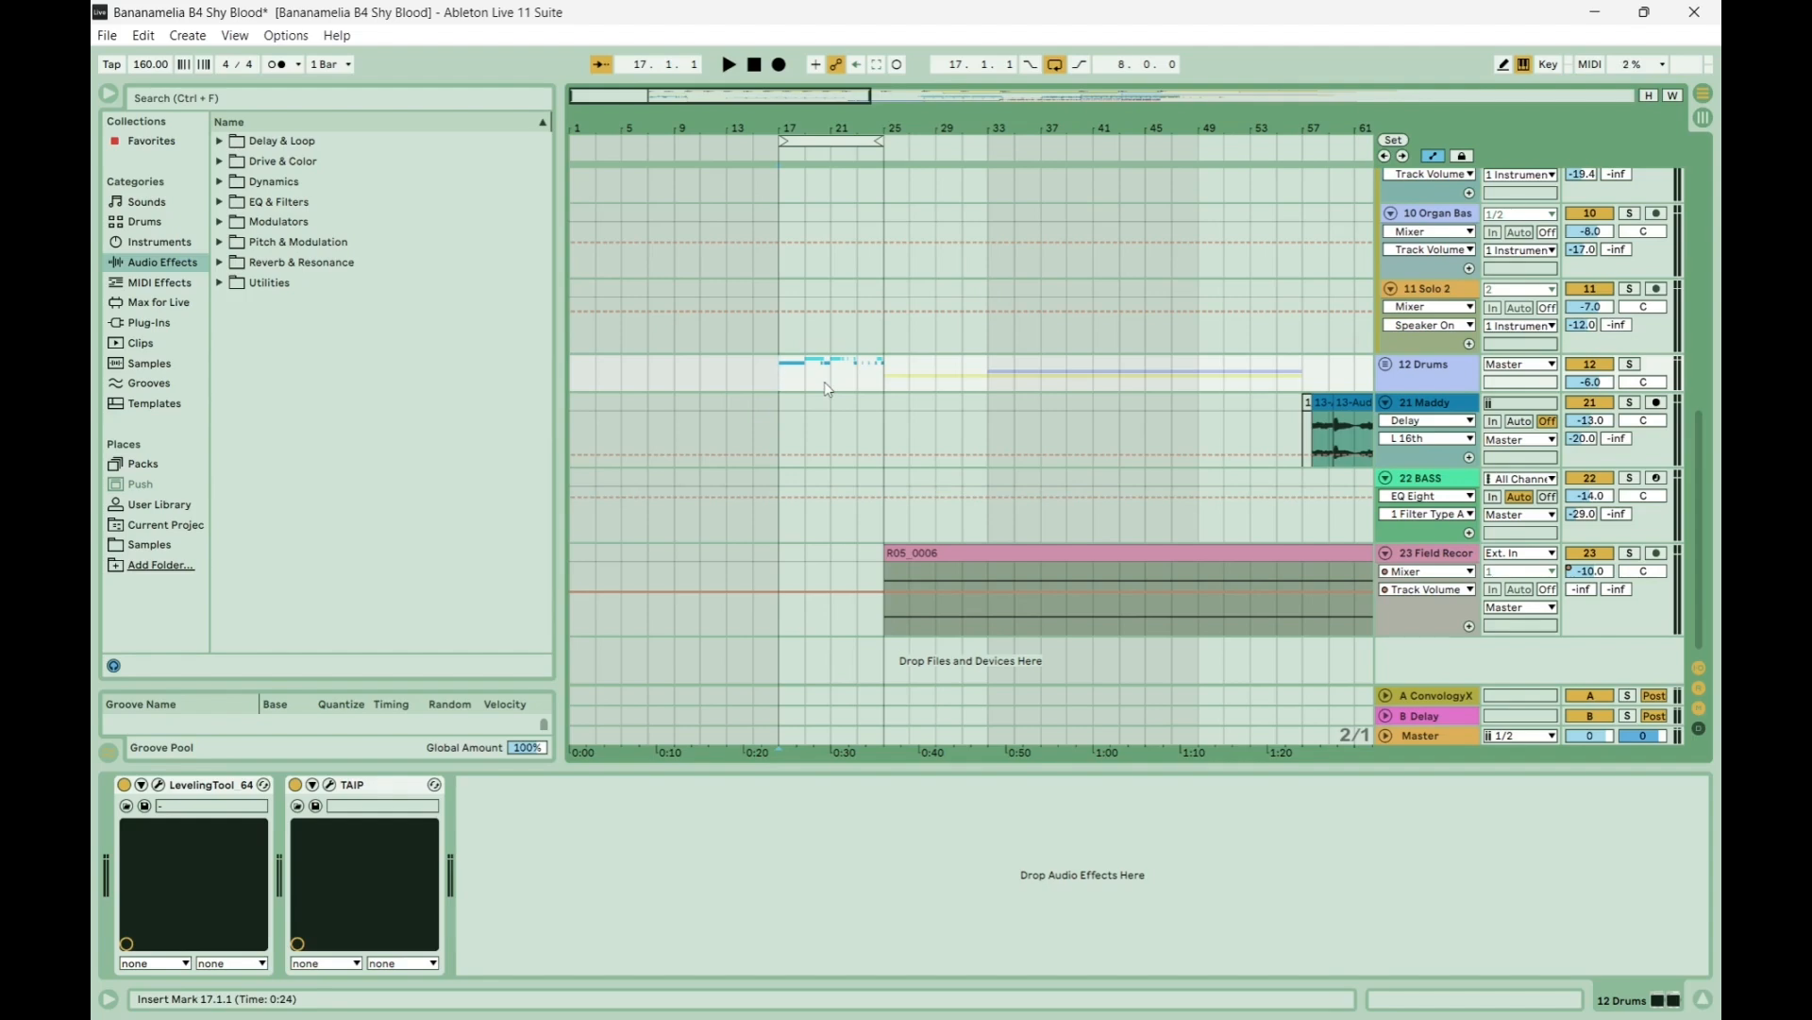
key(space)
Audition the Drums group in solo and view the Break A Left track's devices inside it, leaving the group folded and unsoloed.
scroll(1597, 427, up, 3)
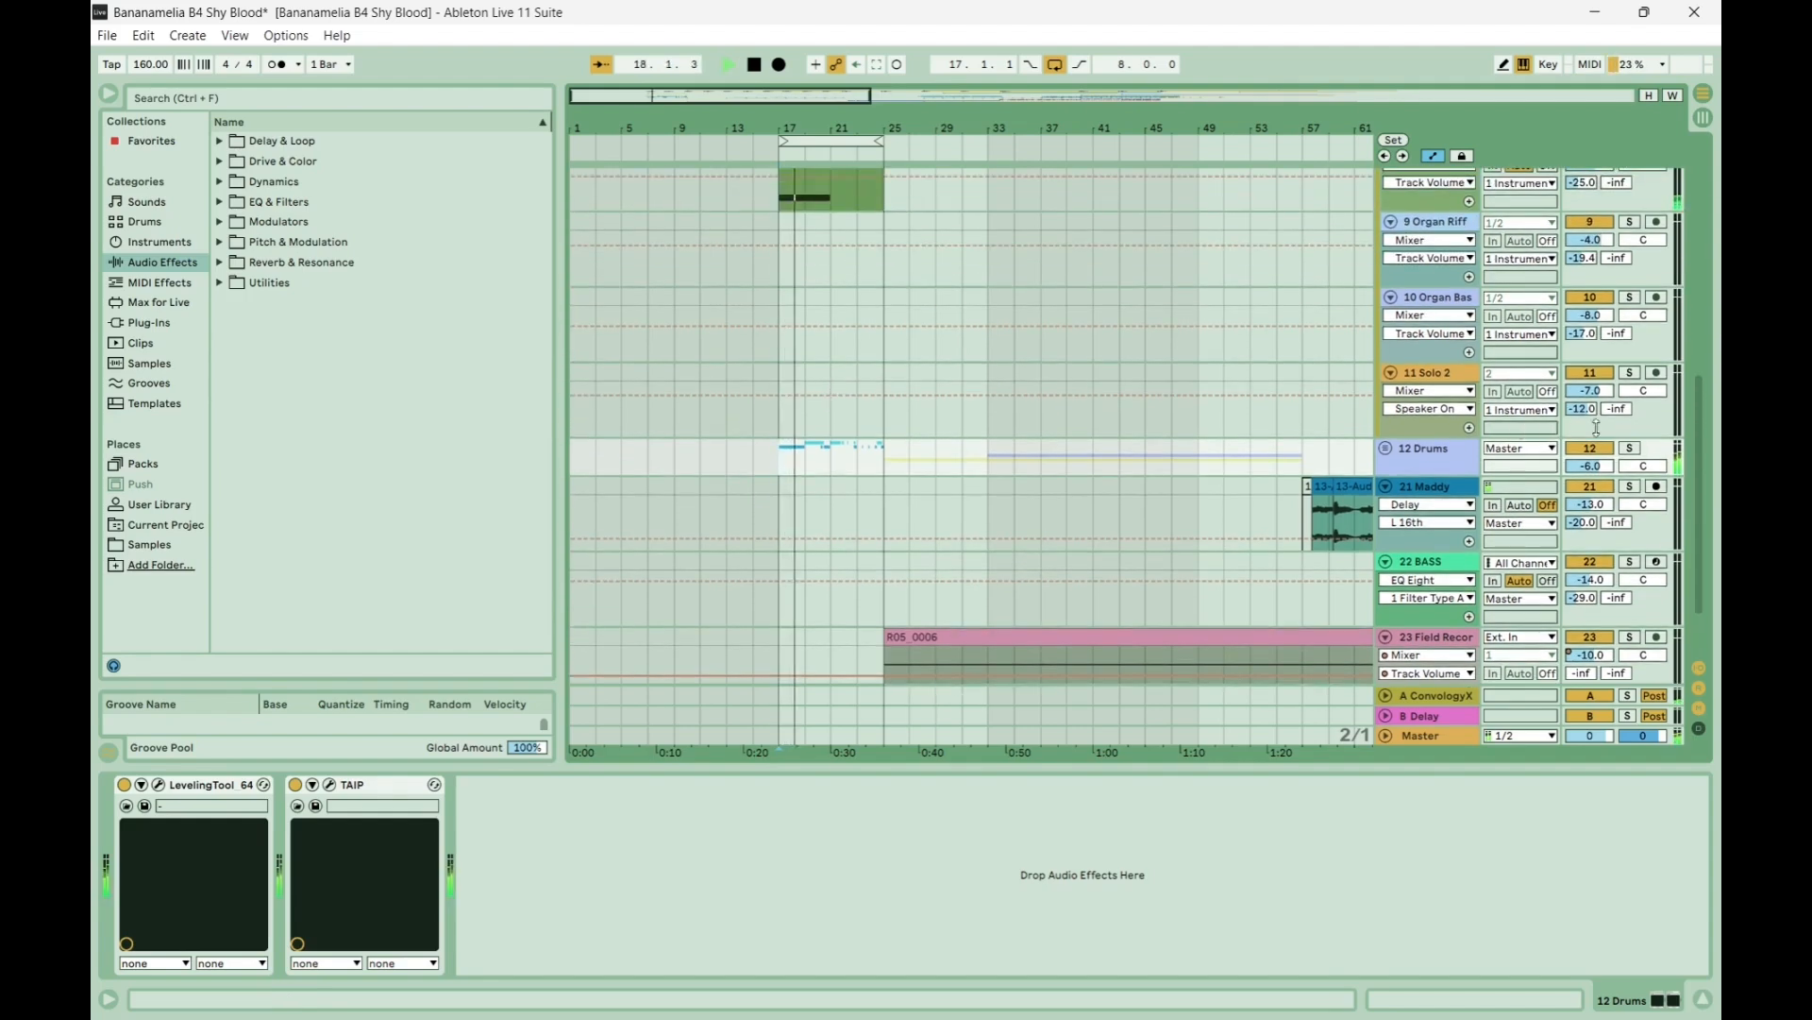
click(1629, 449)
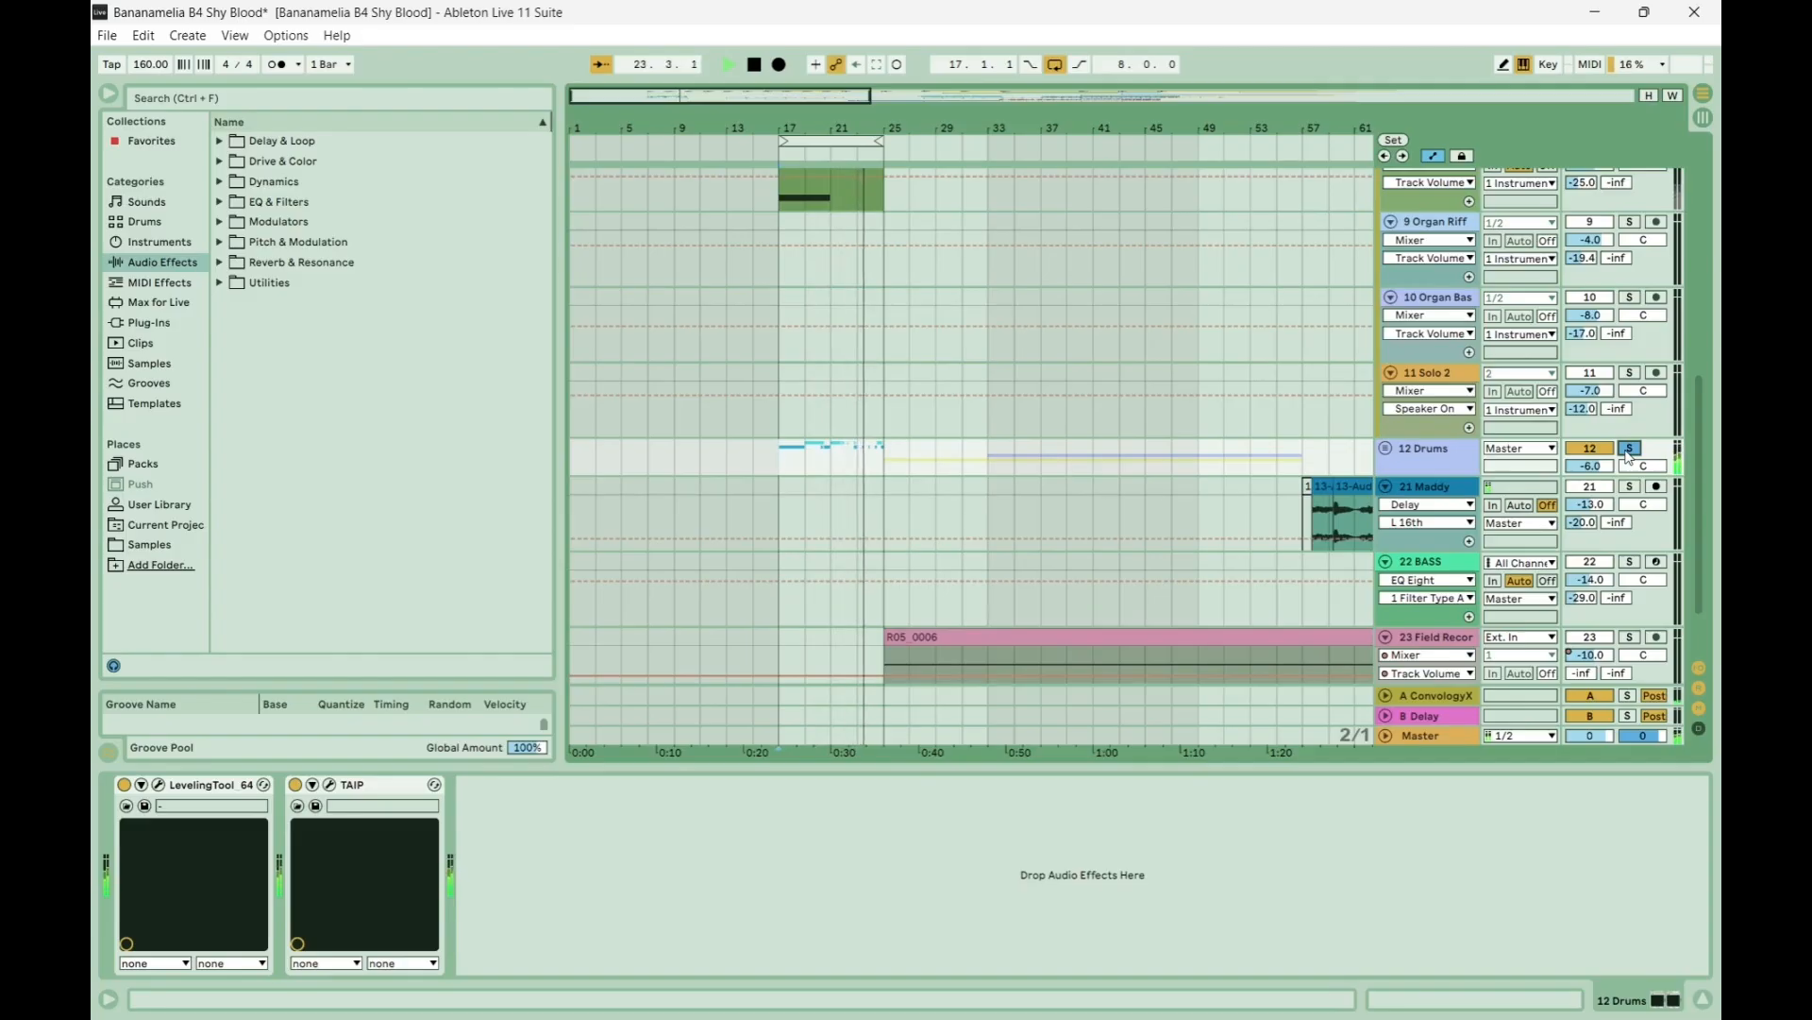
click(1629, 452)
click(1386, 449)
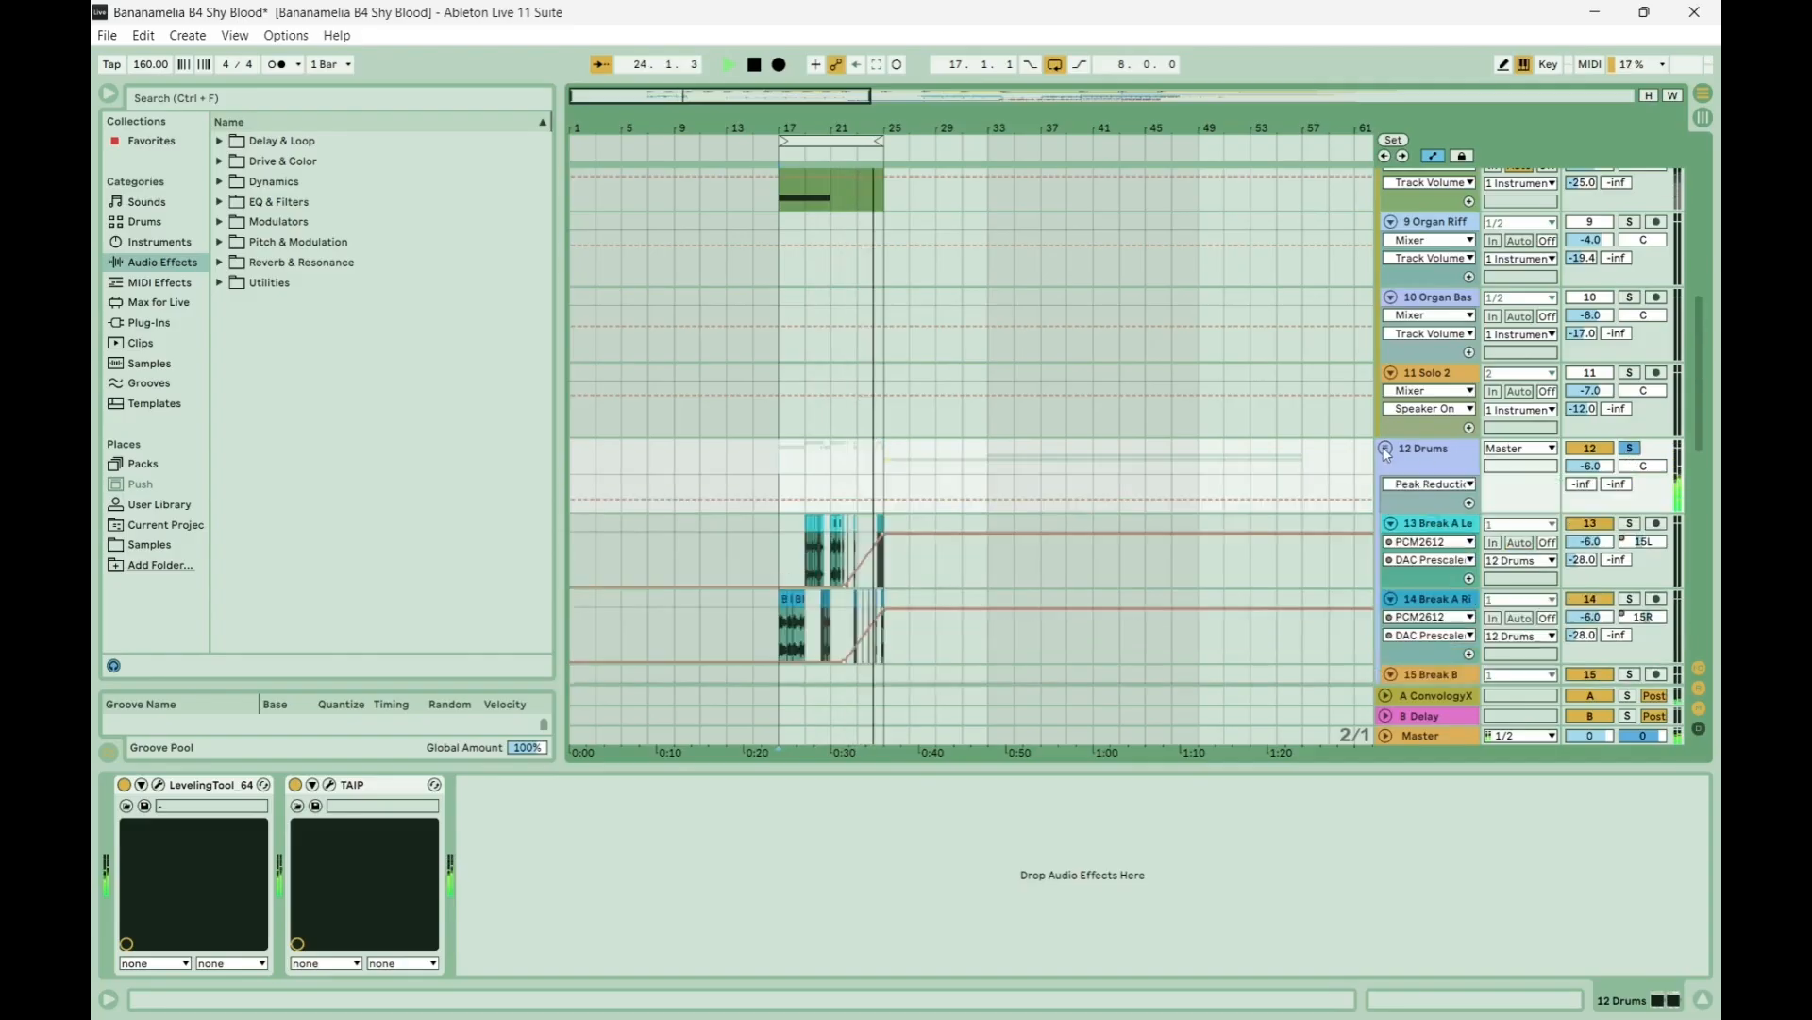
click(1439, 525)
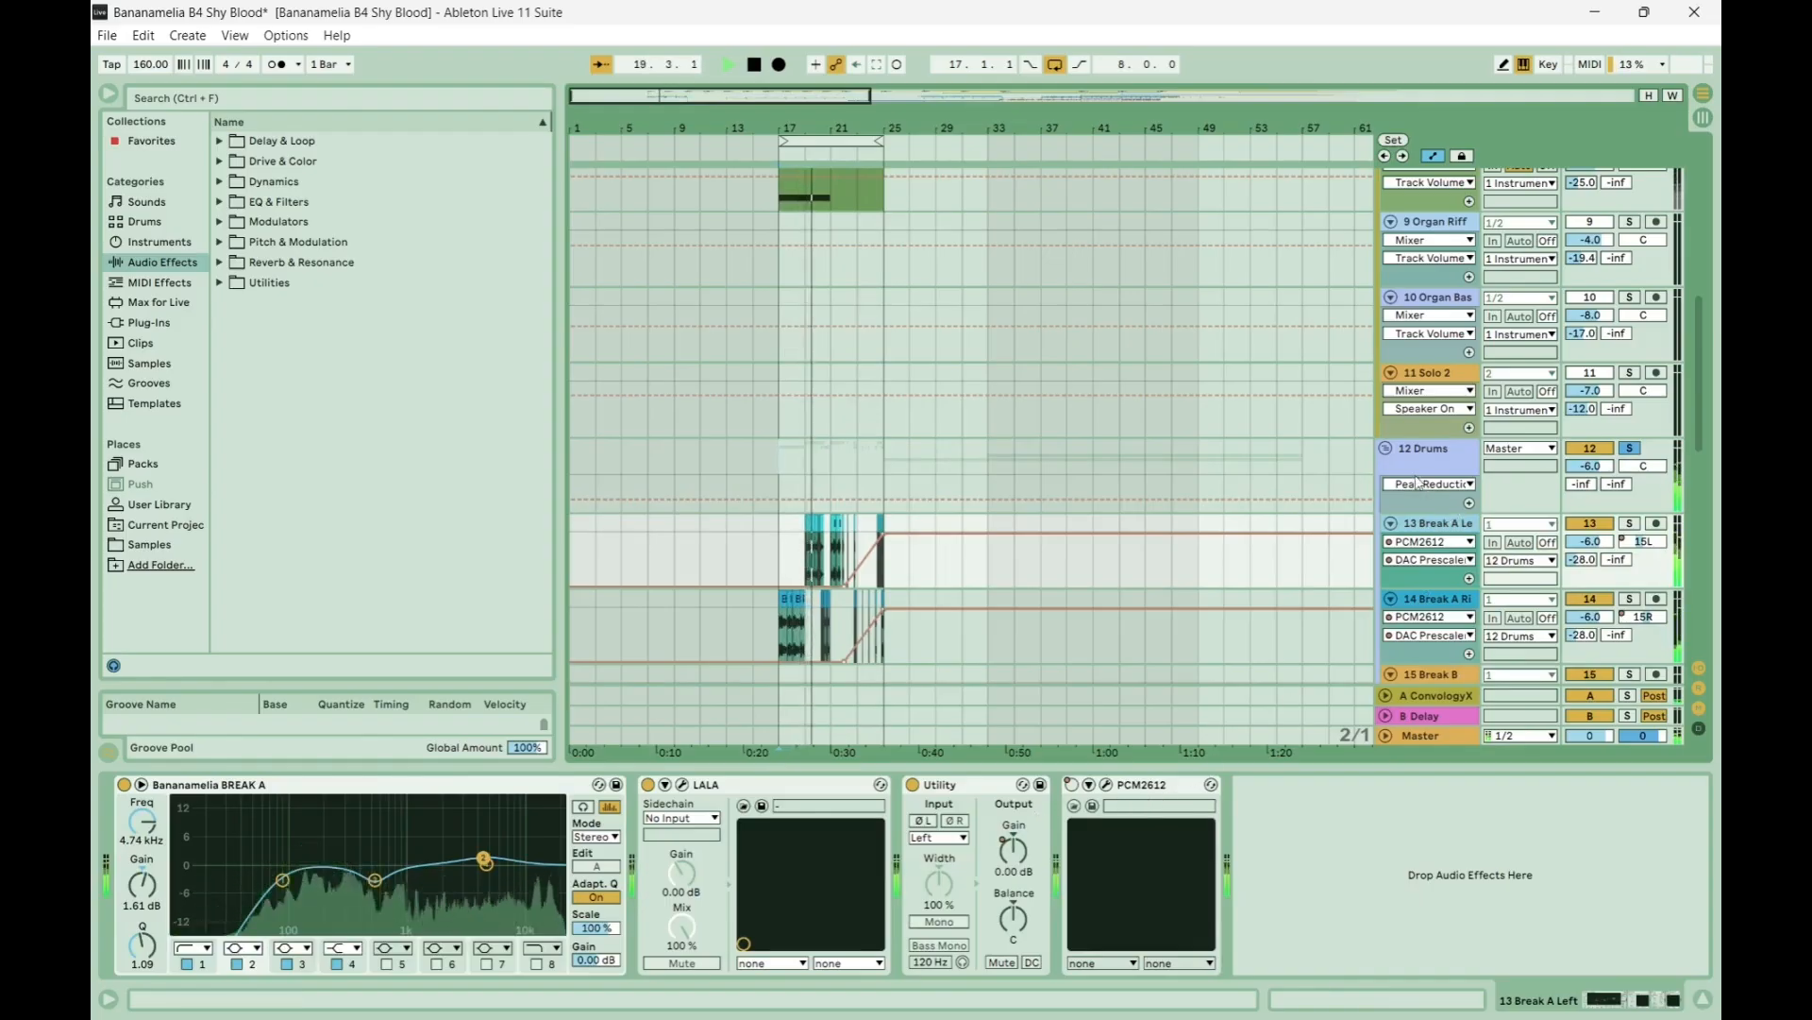
click(1386, 448)
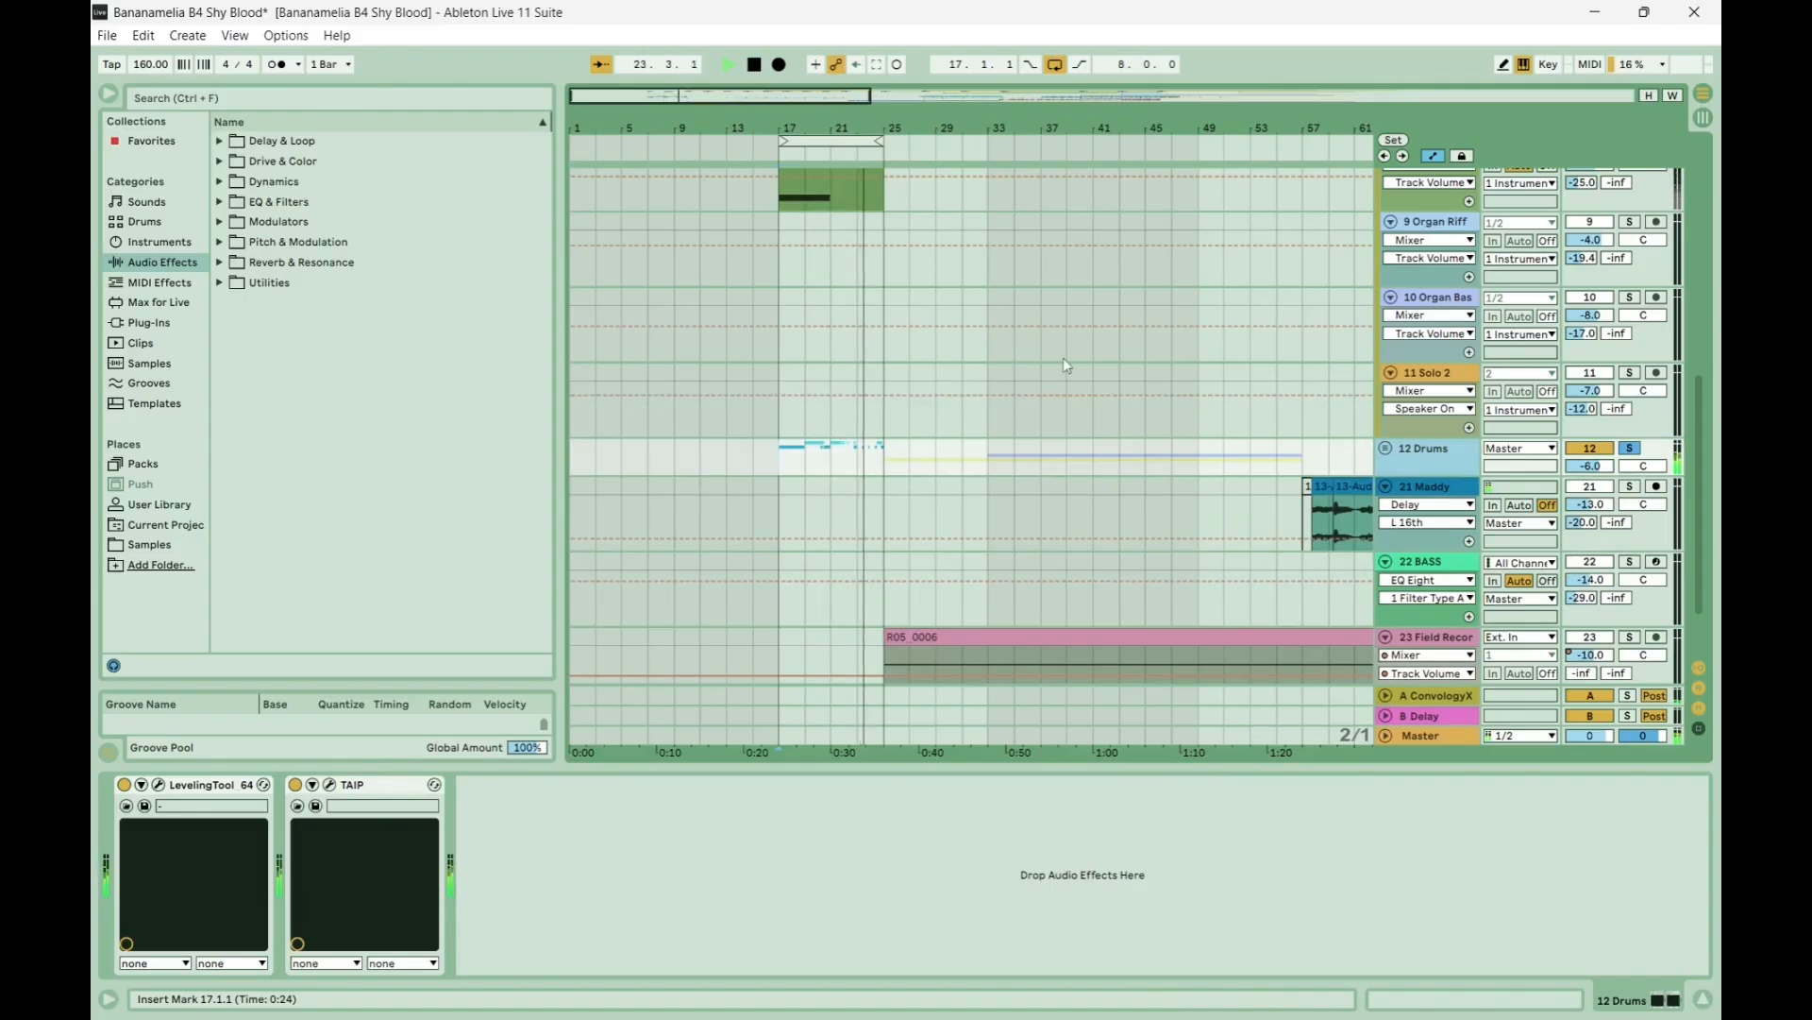
click(1630, 449)
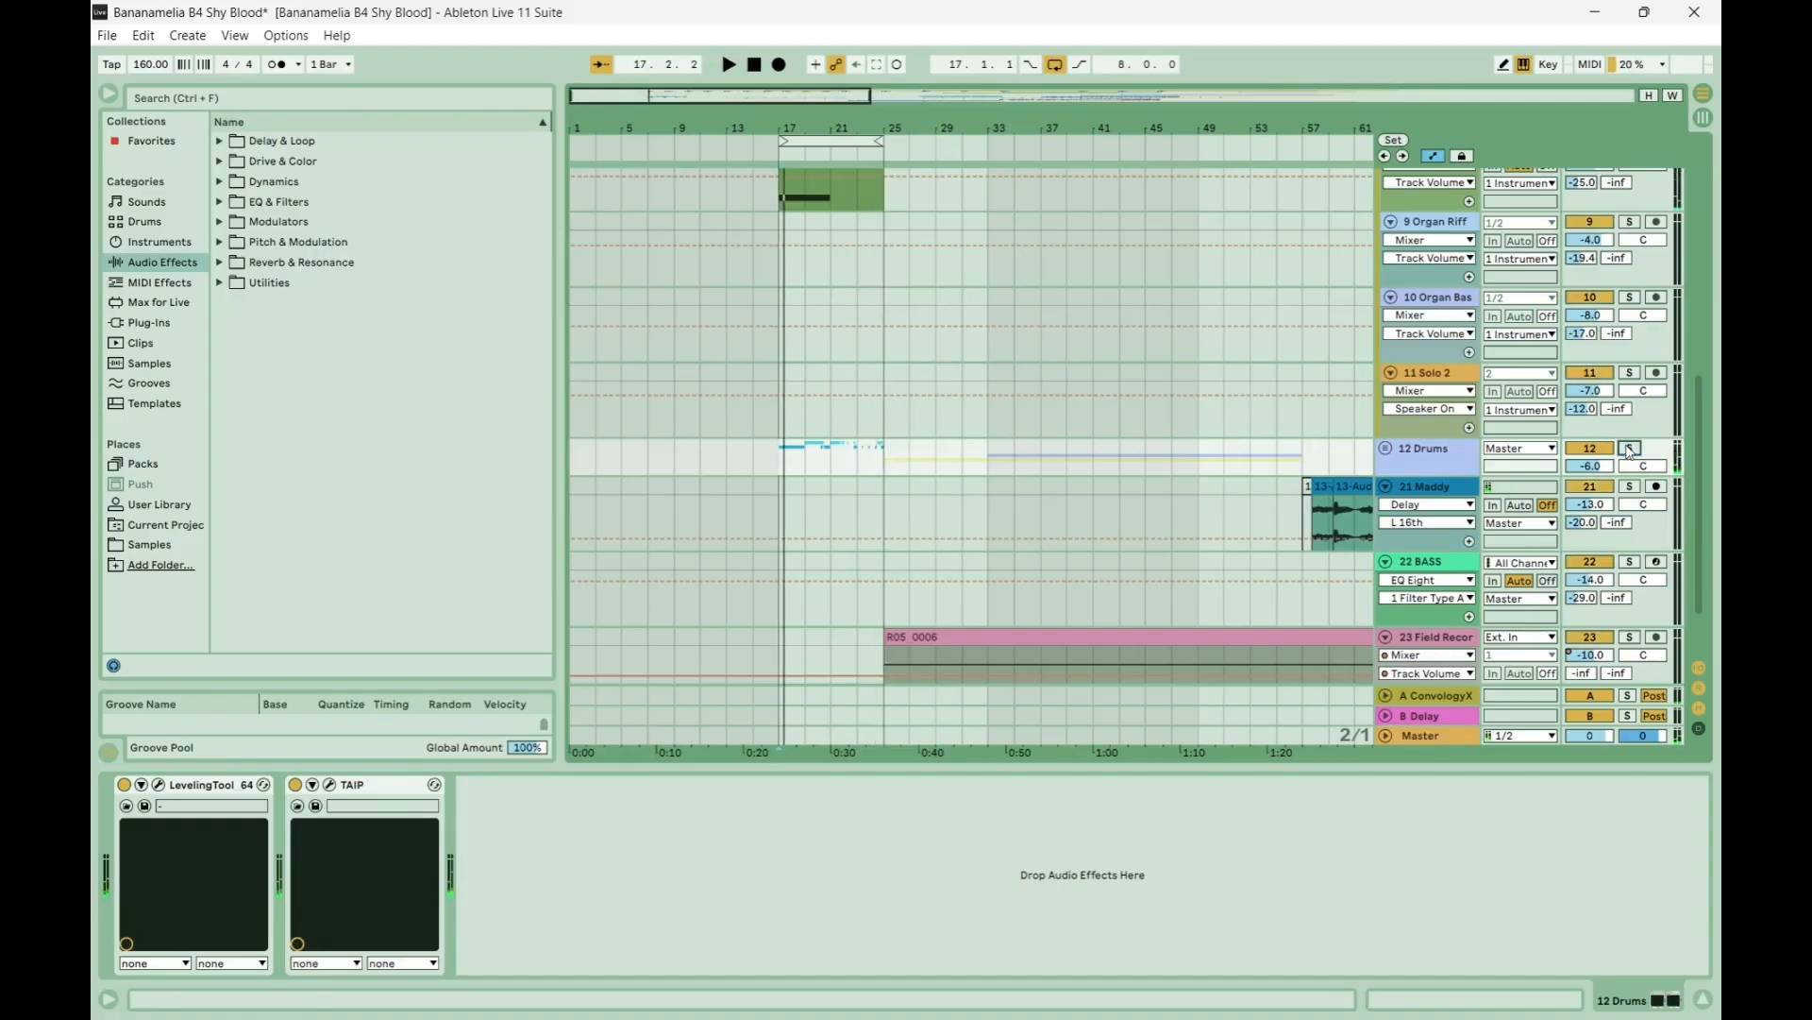
Restart playback from bar 17 and show the Choir Pad track's devices.
scroll(1166, 427, up, 5)
key(space)
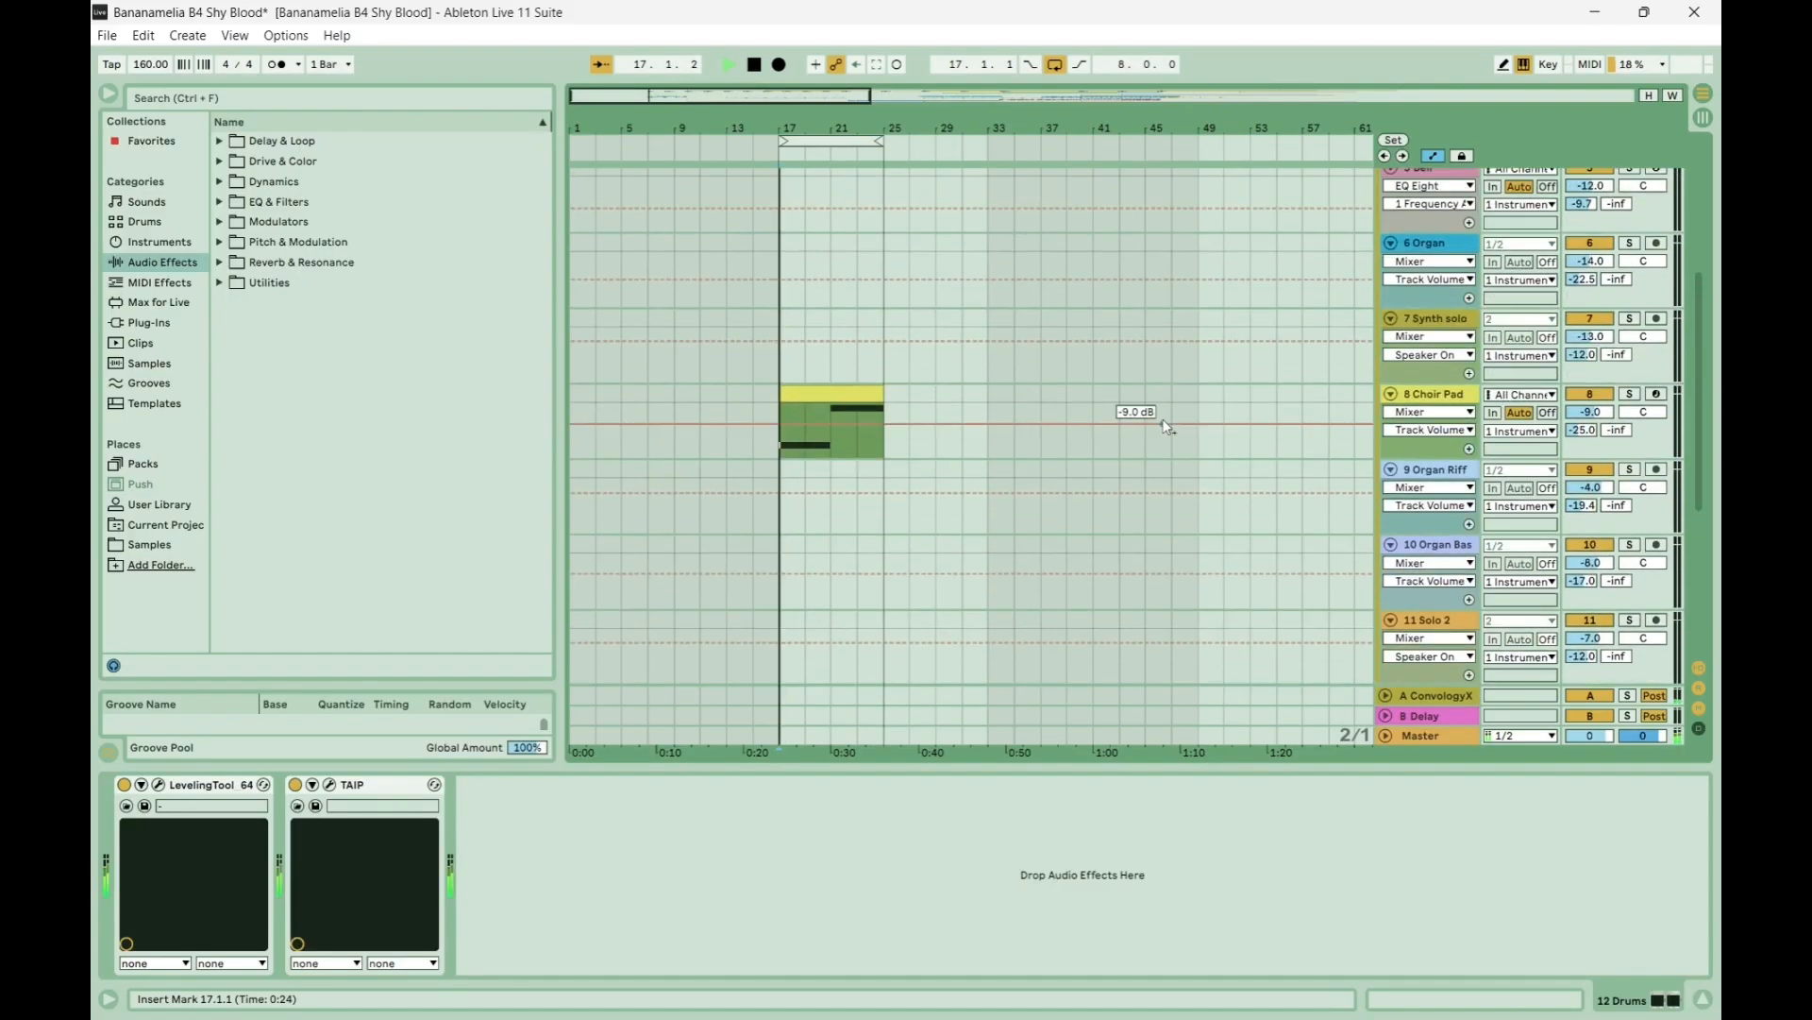
click(1463, 397)
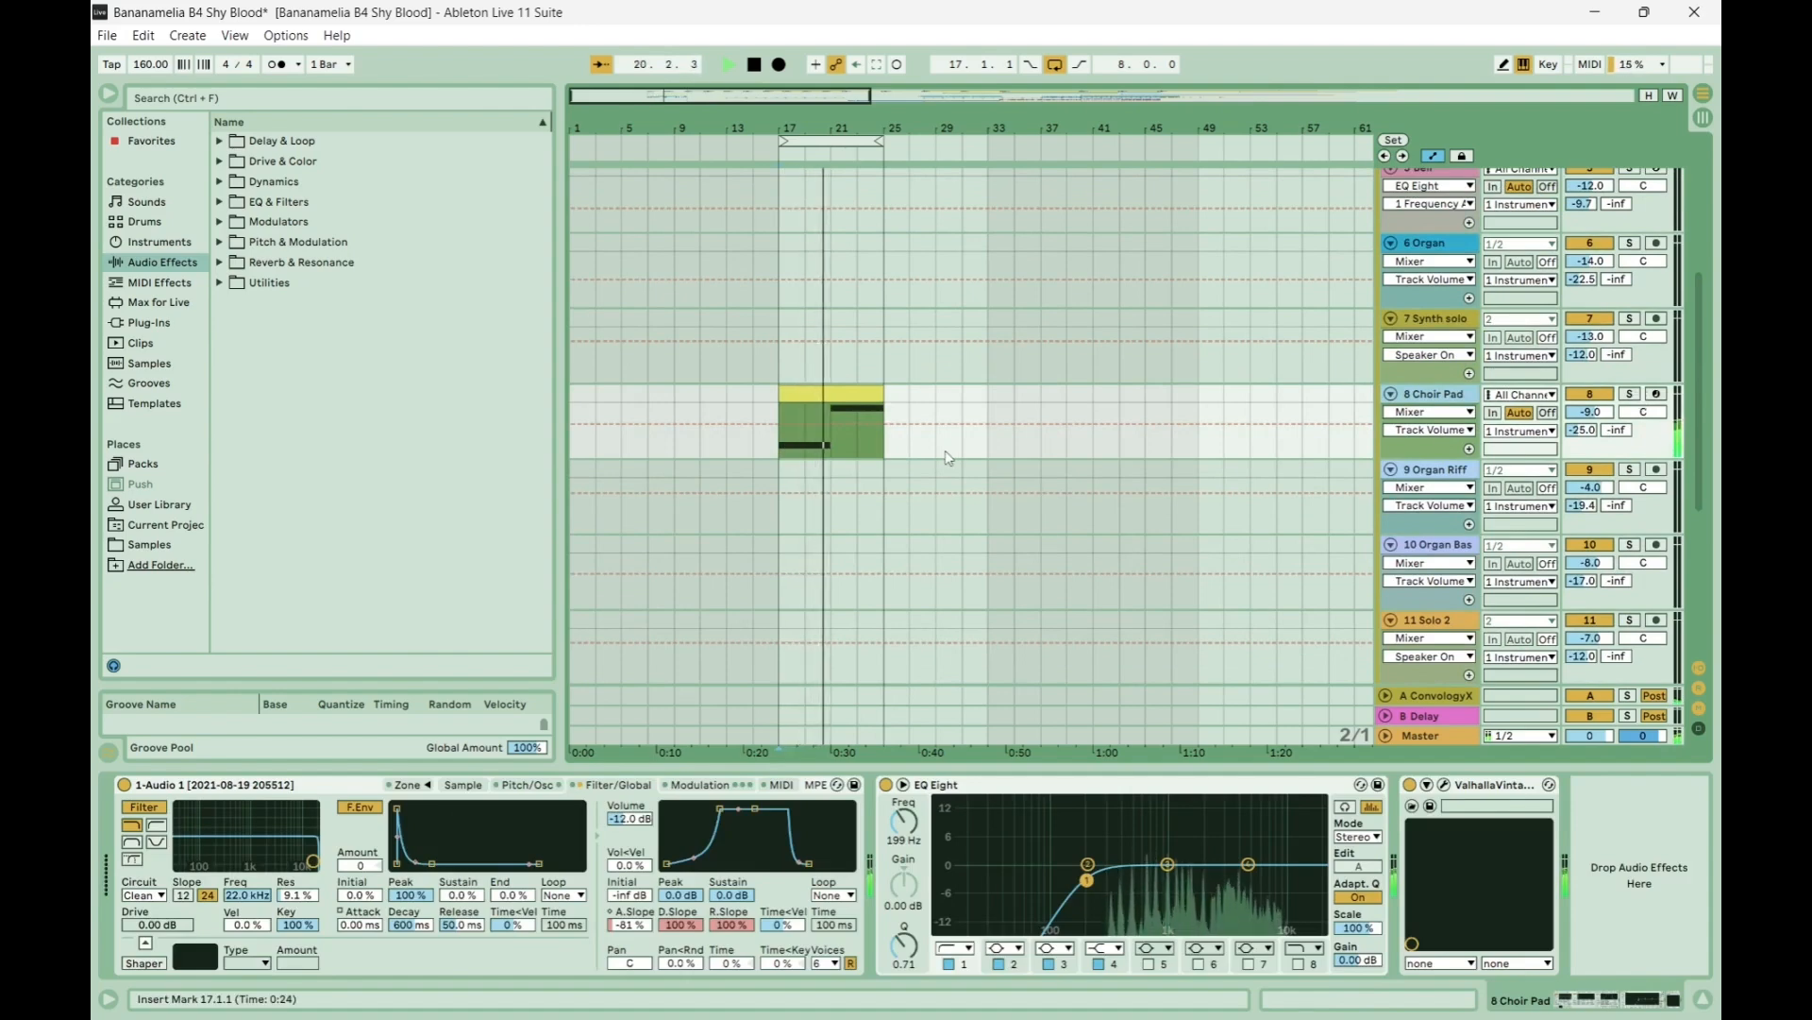
Move the eight-bar loop brace to start at bar 25 and end at bar 33.
scroll(952, 455, up, 5)
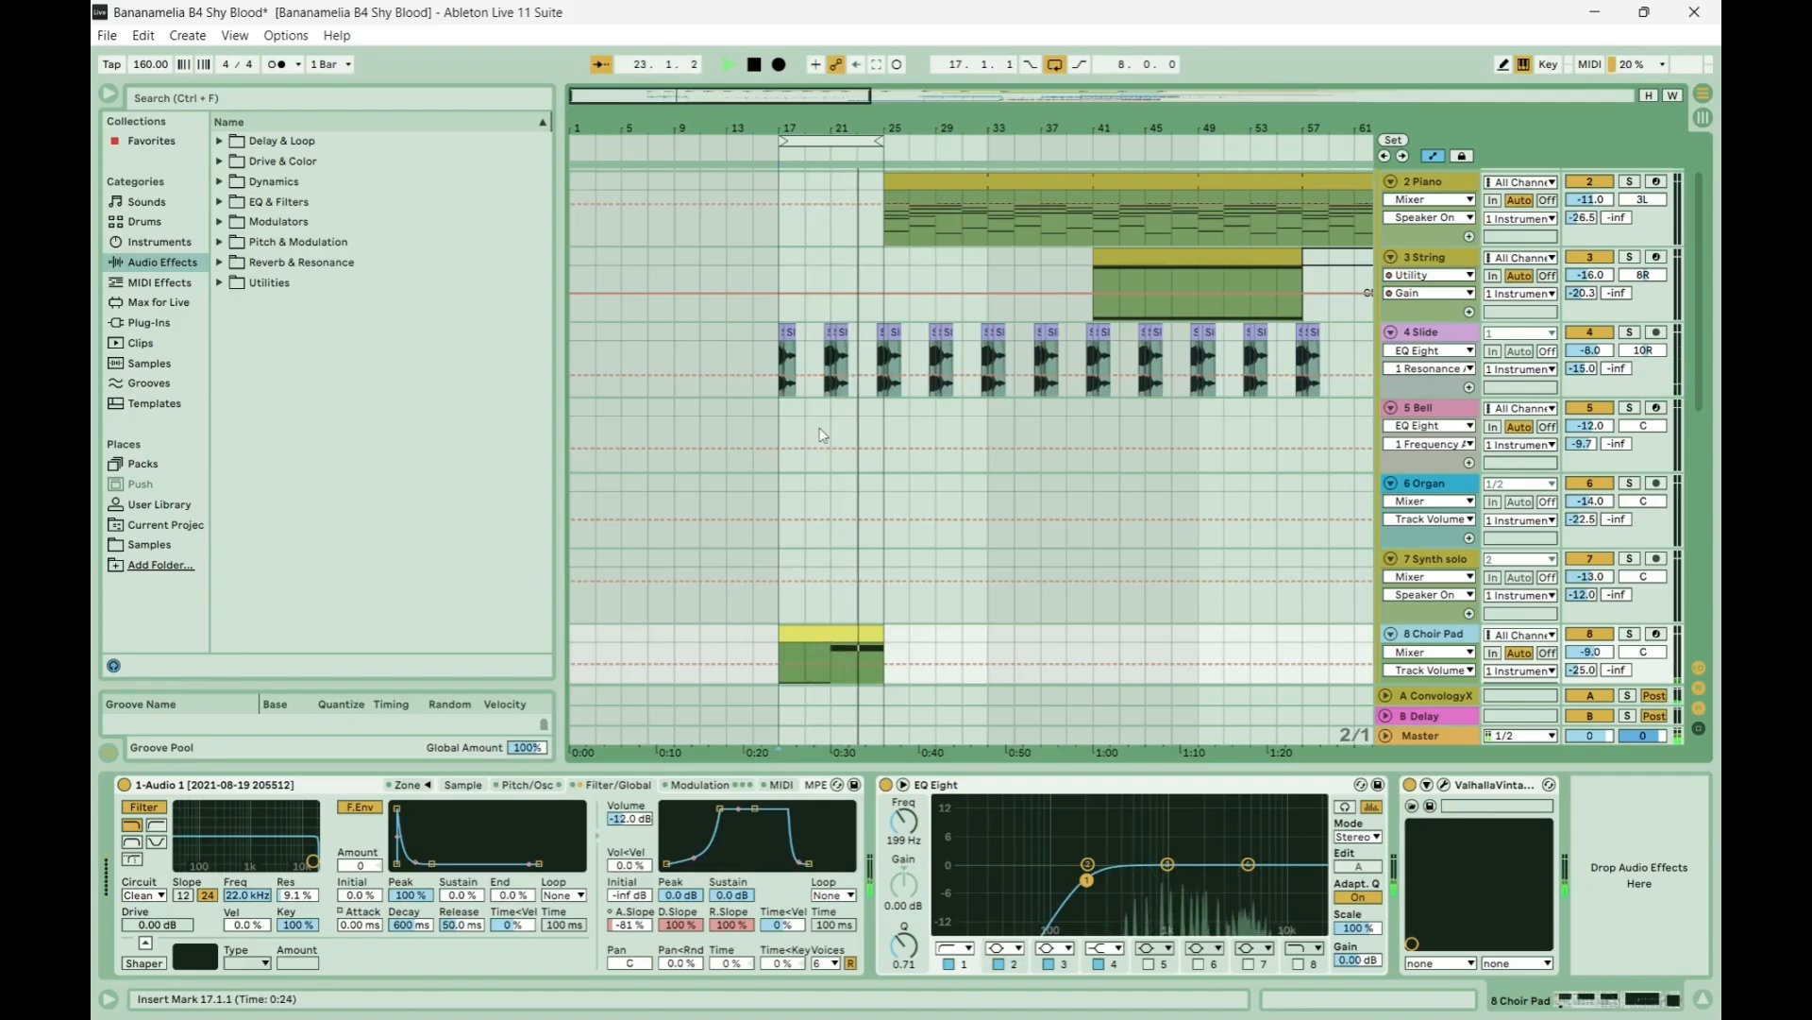
scroll(821, 435, down, 2)
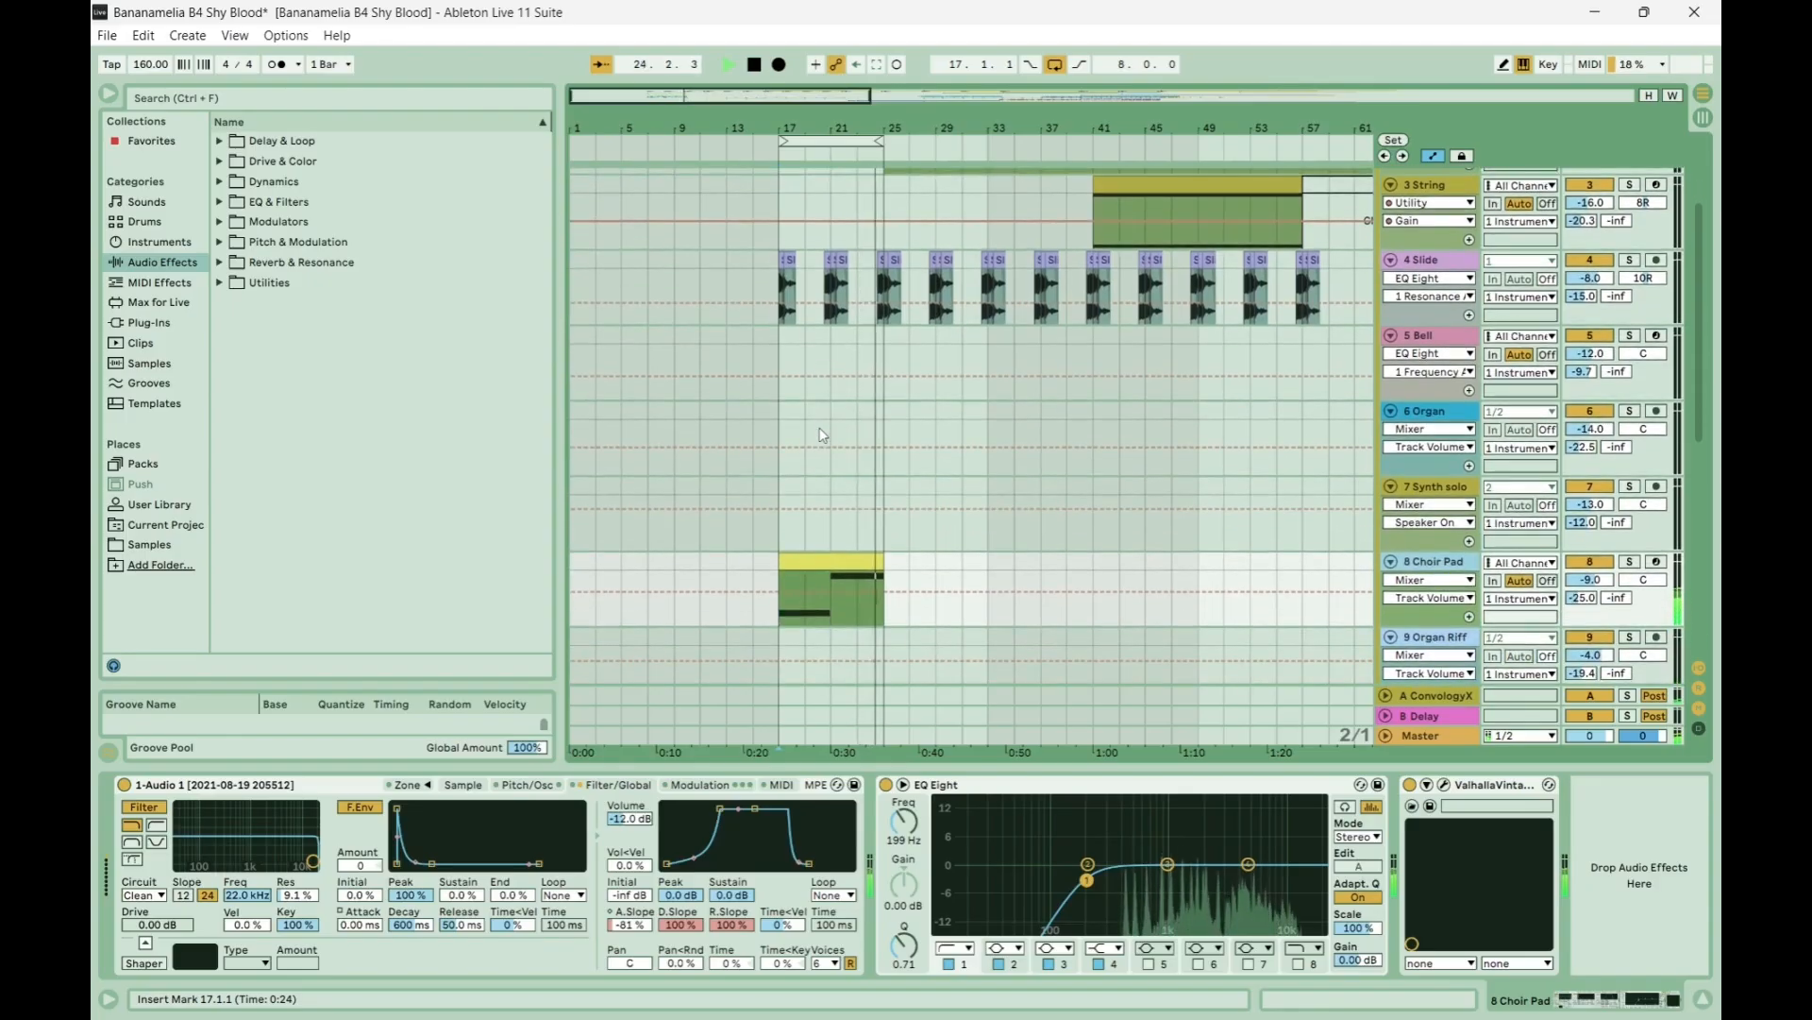
scroll(821, 434, down, 12)
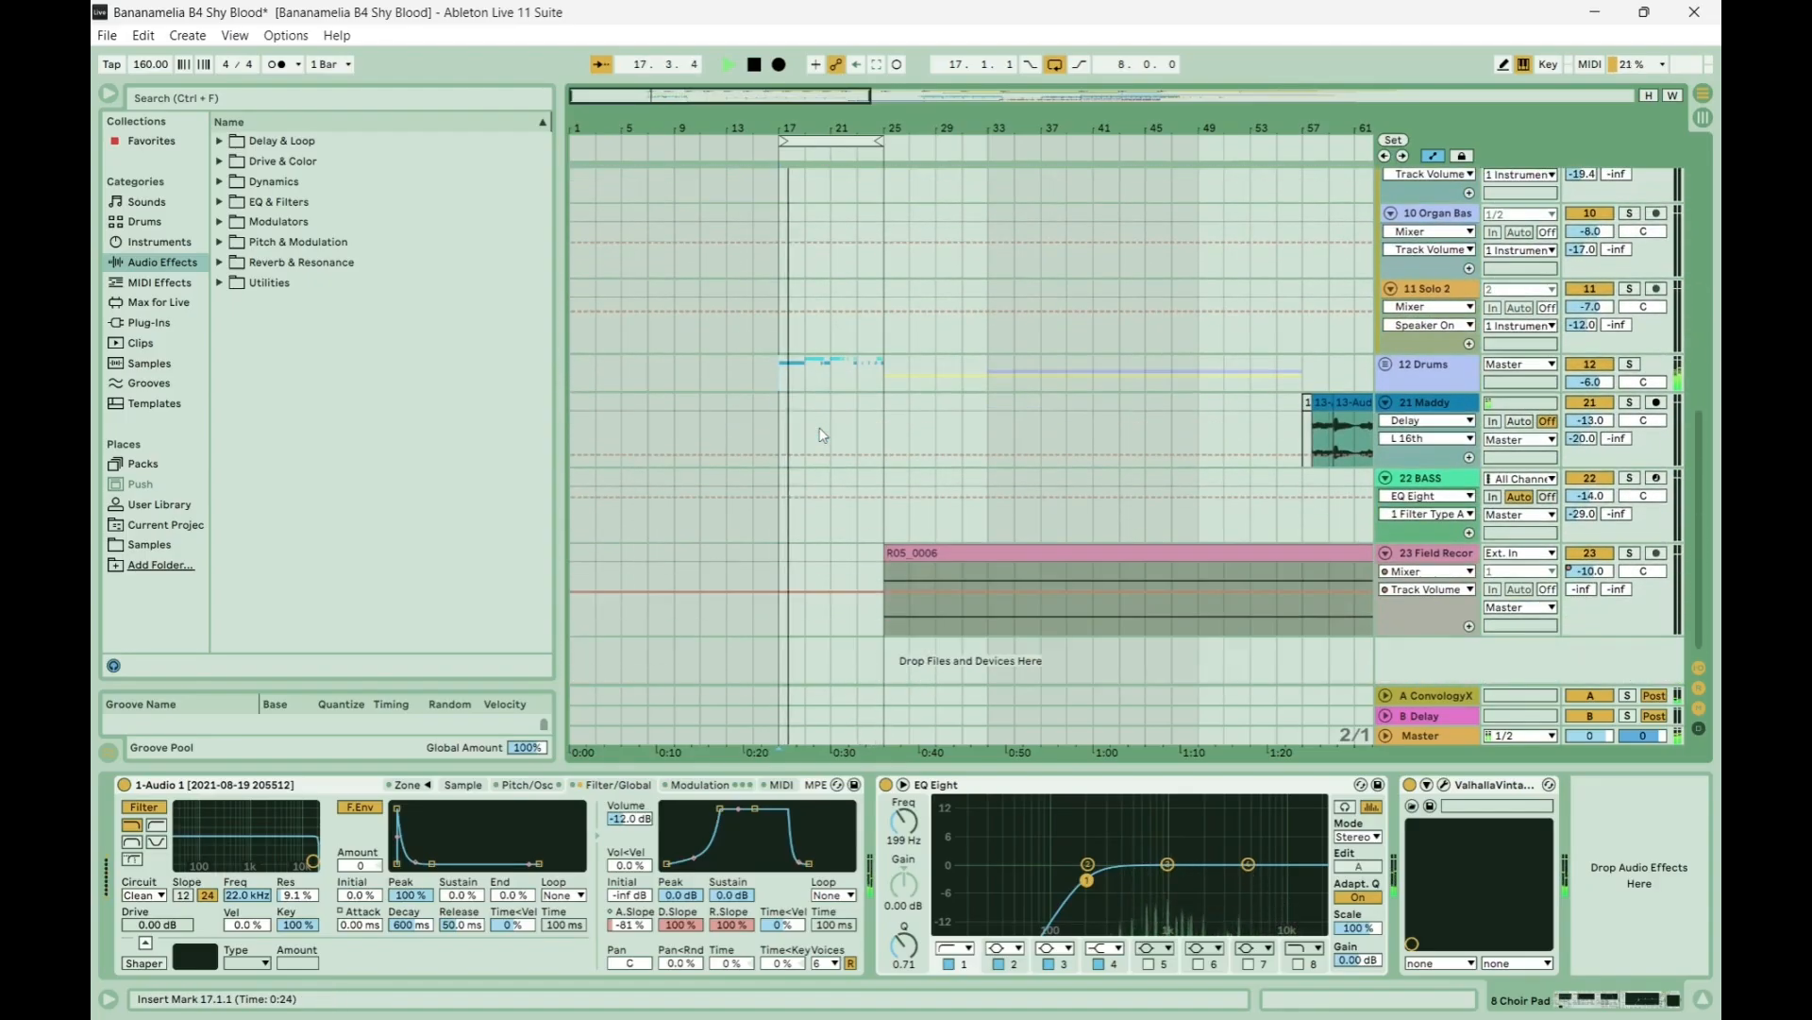
scroll(821, 435, up, 10)
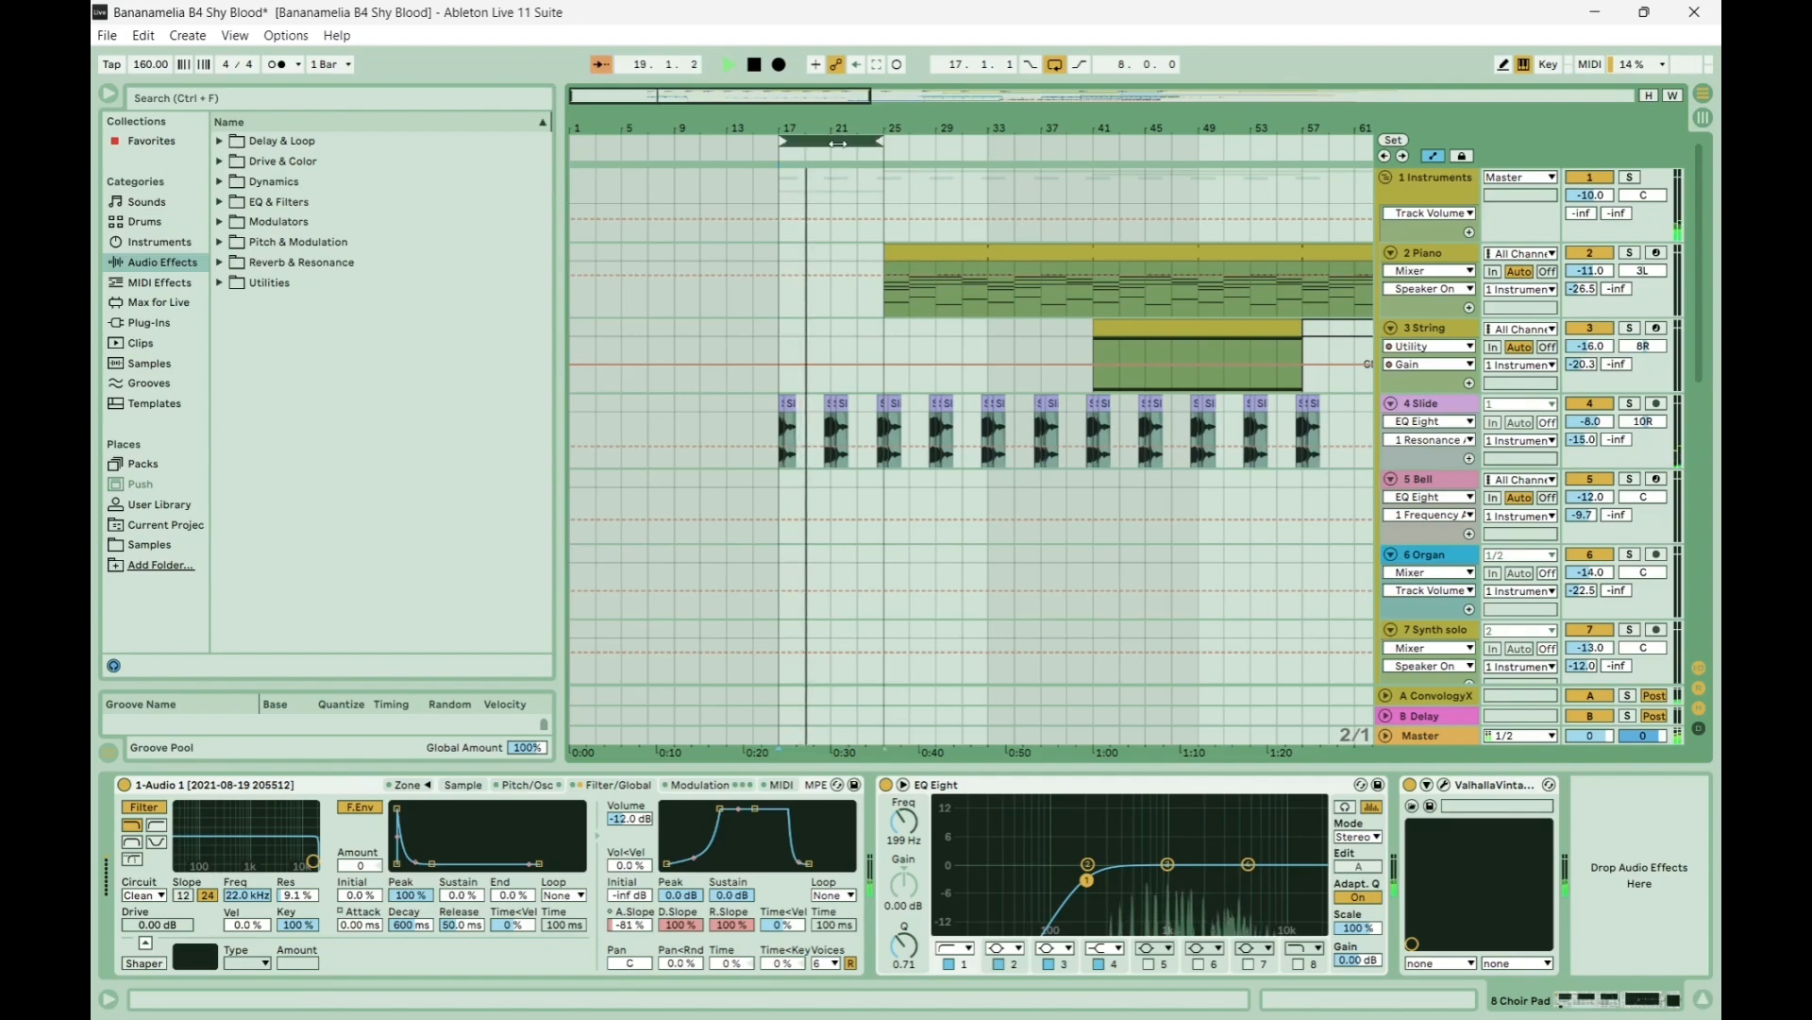
drag(837, 144, 970, 148)
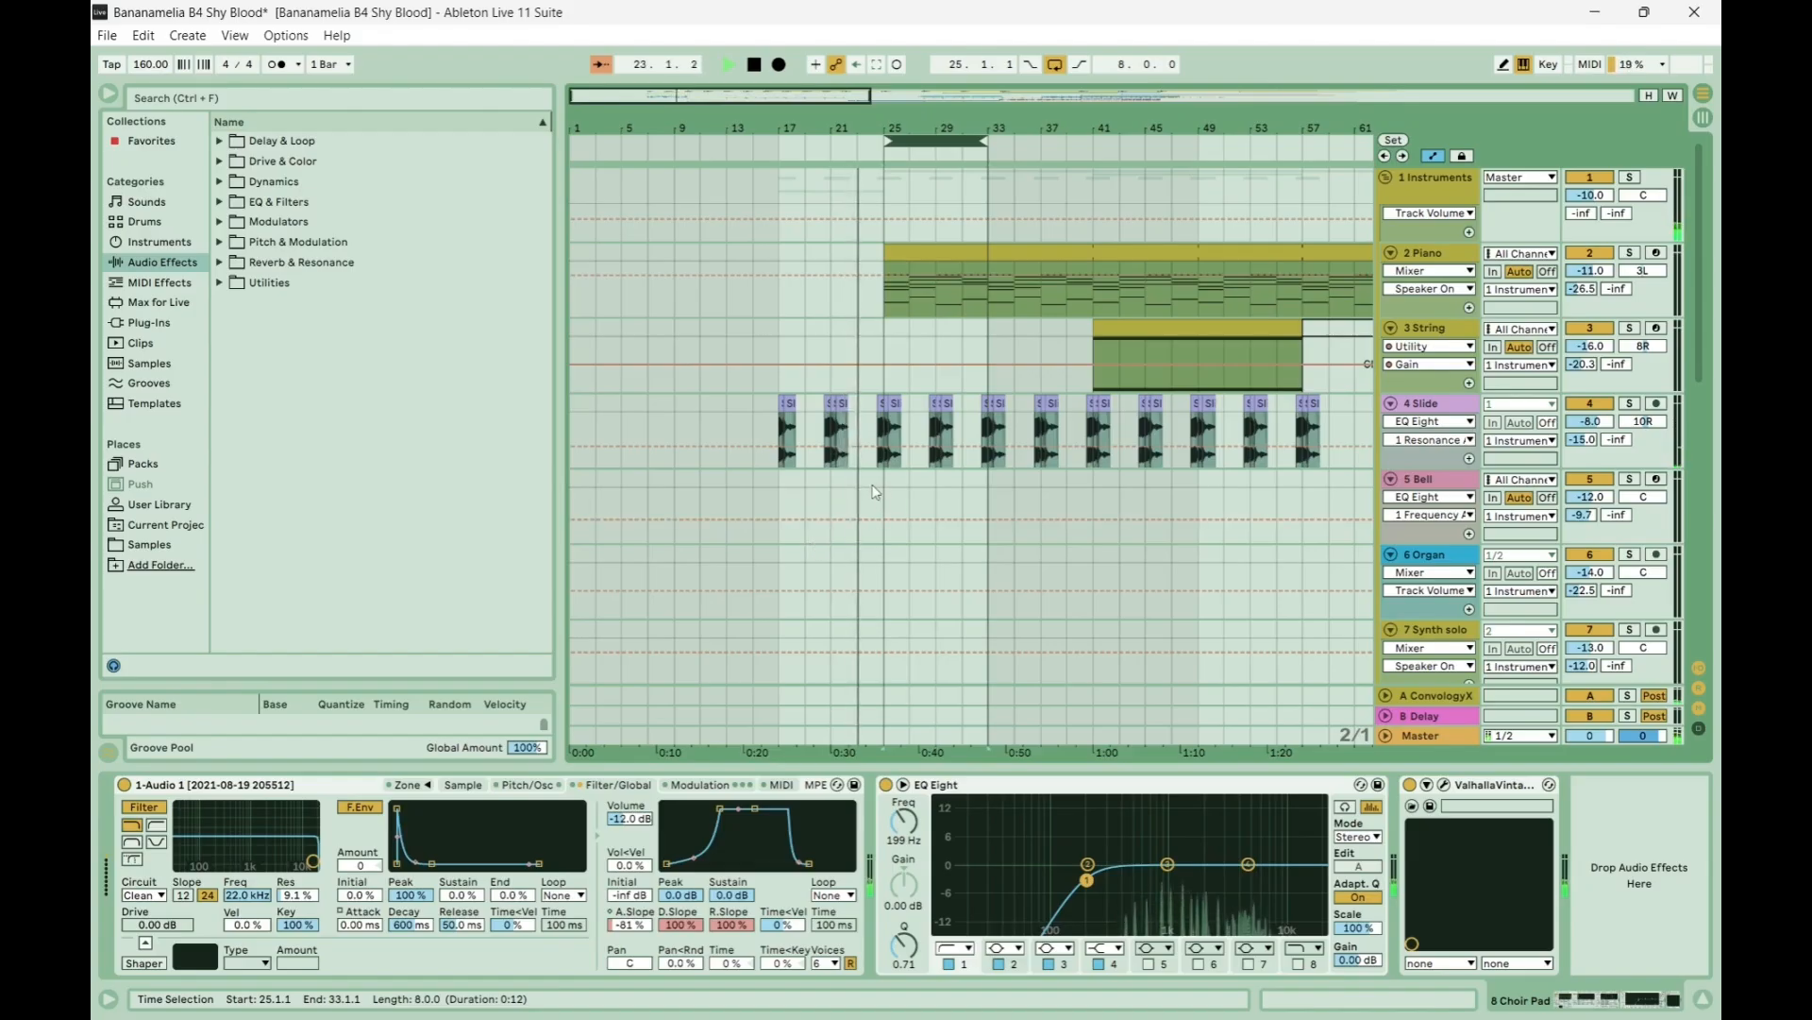
Fold the Maddy and BASS tracks in the arrangement, leaving the Field Recording track unfolded.
scroll(875, 491, right, 4)
scroll(875, 491, down, 3)
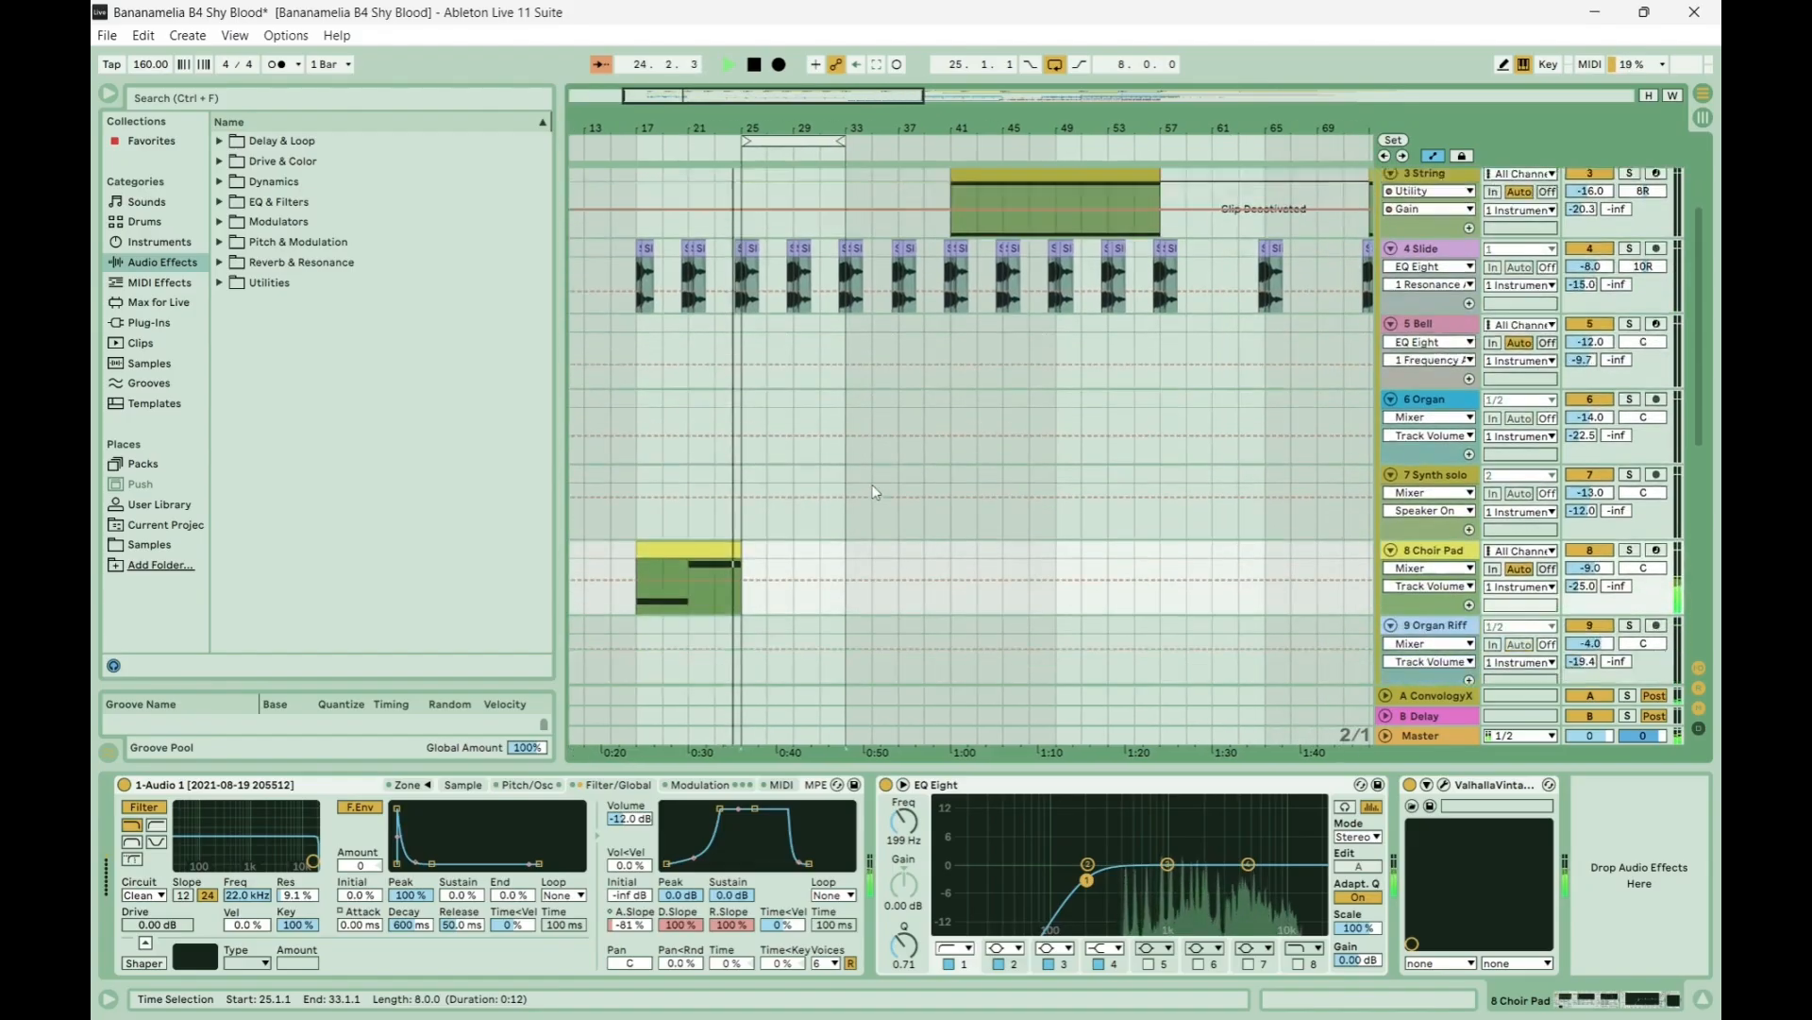
scroll(875, 491, down, 6)
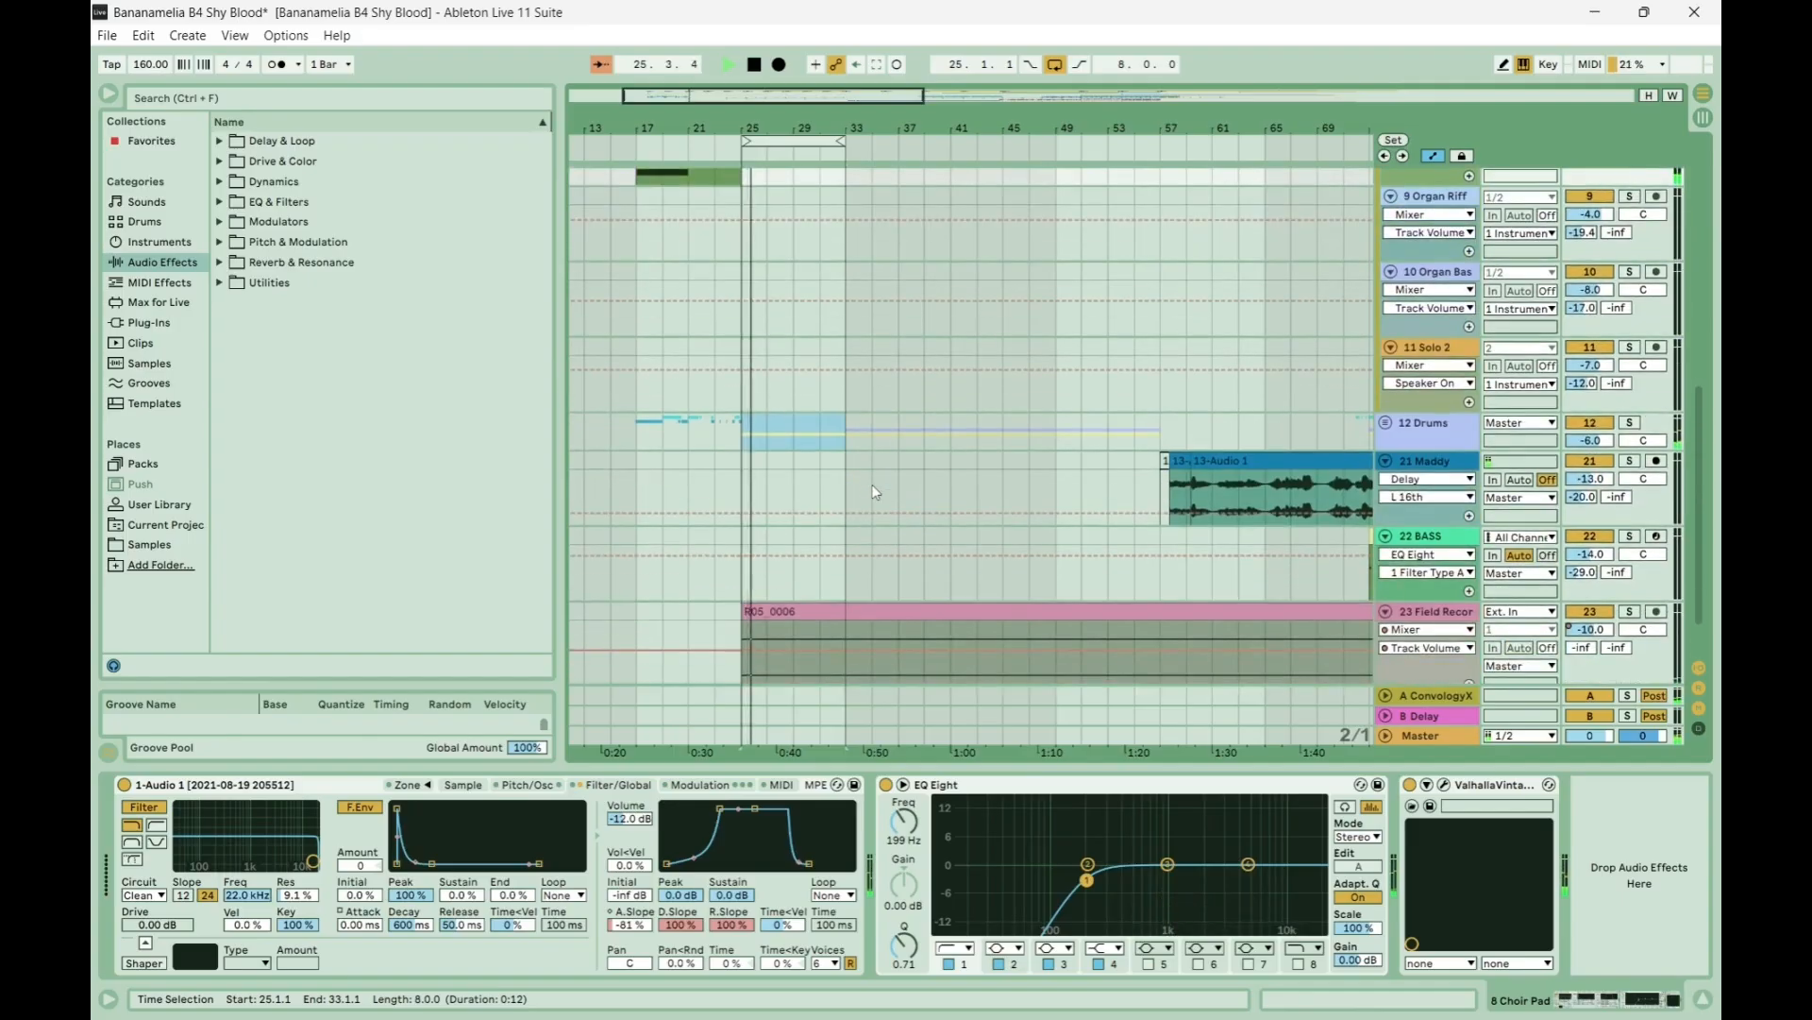
scroll(875, 491, down, 1)
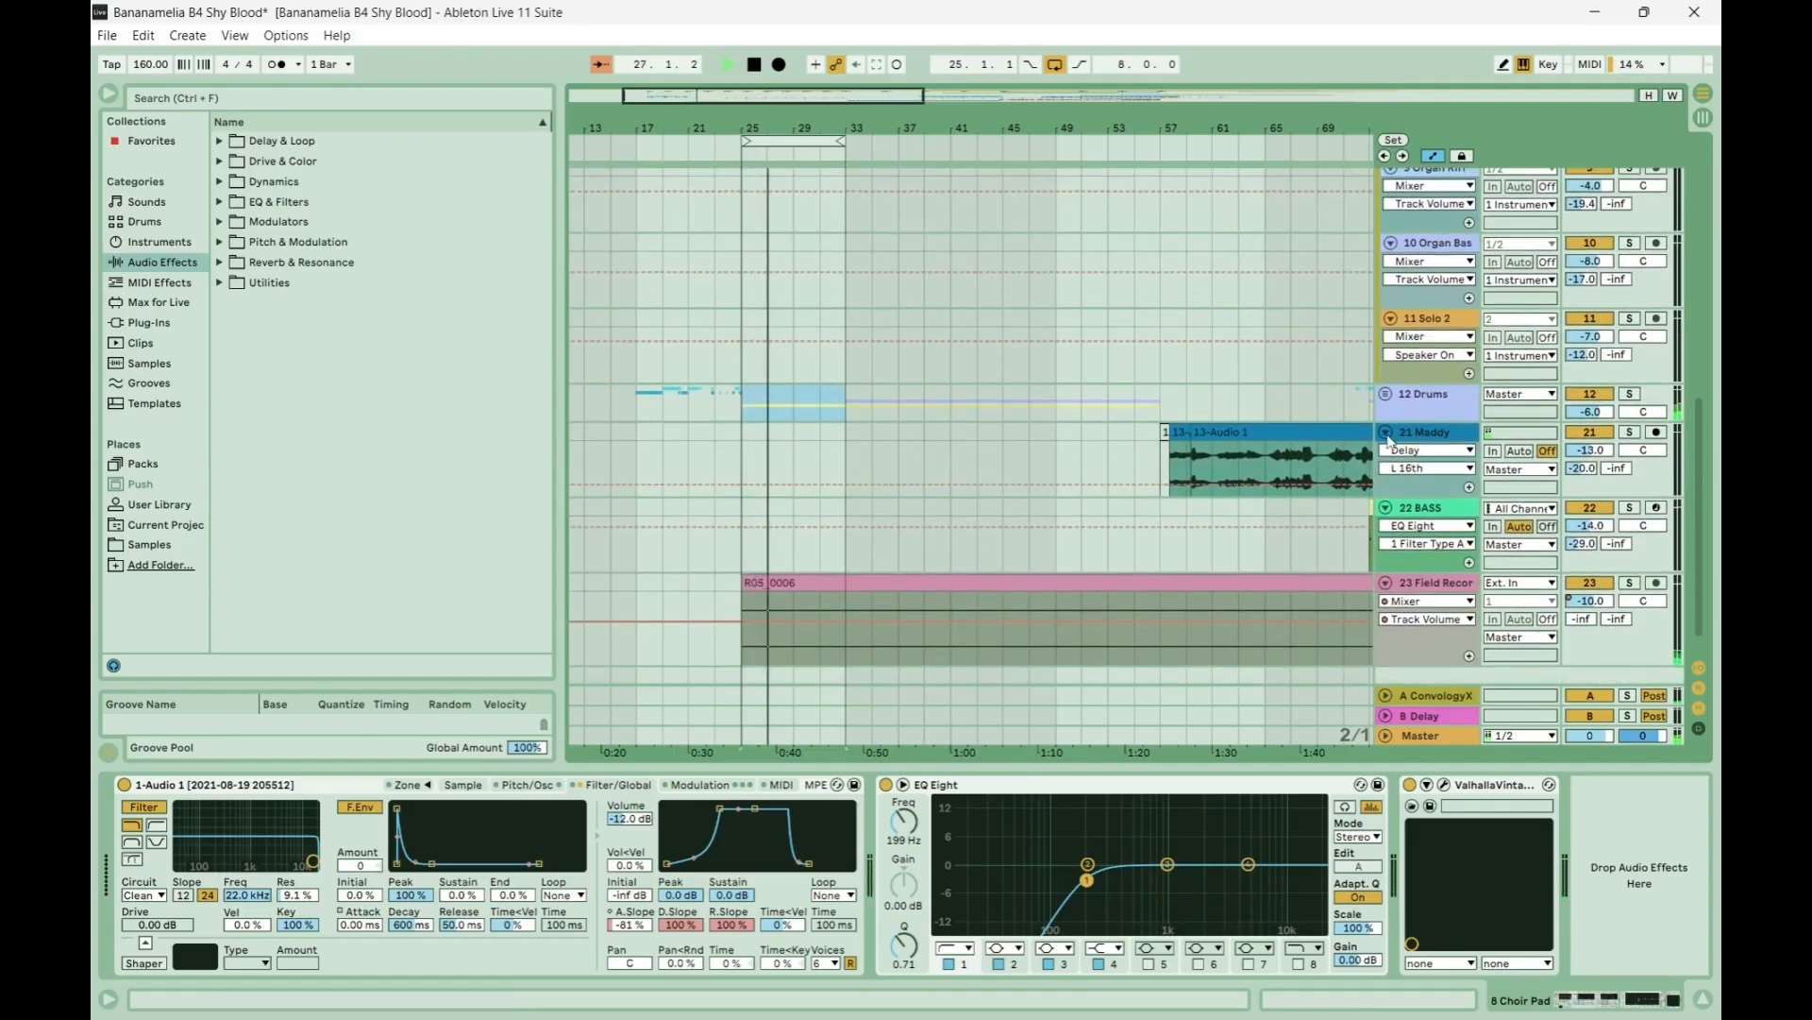
click(1386, 433)
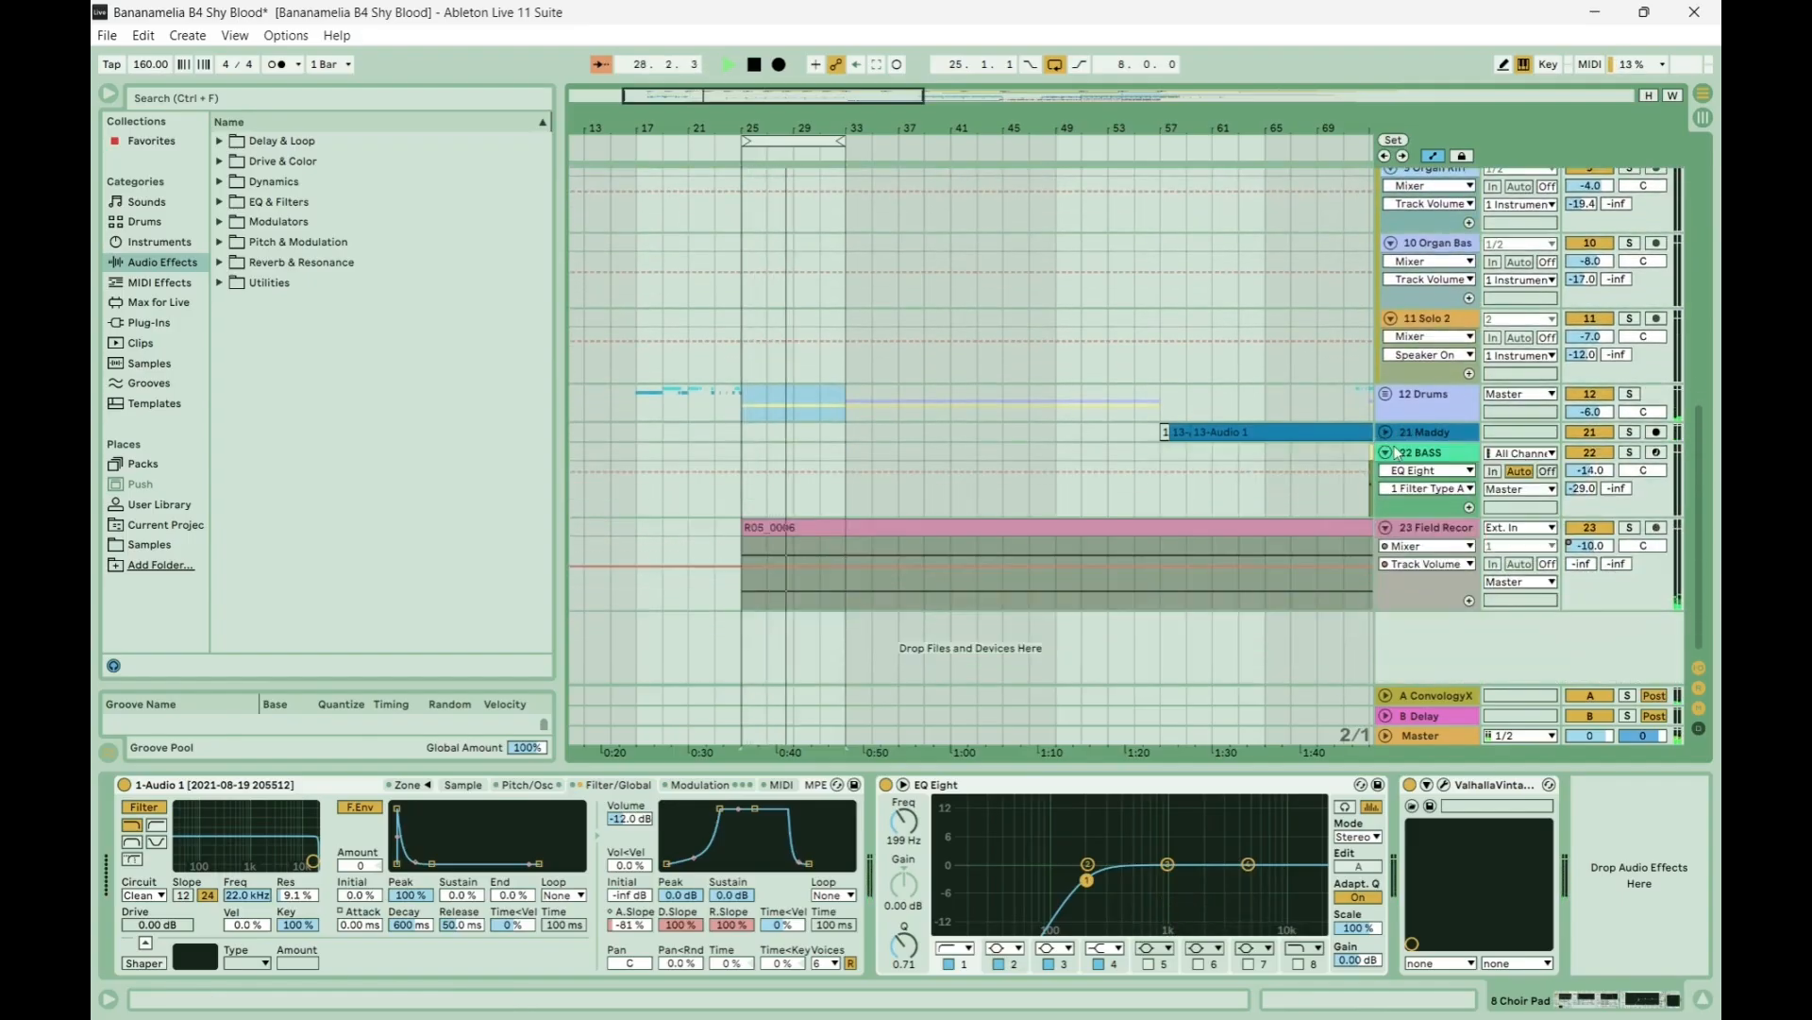
click(1387, 452)
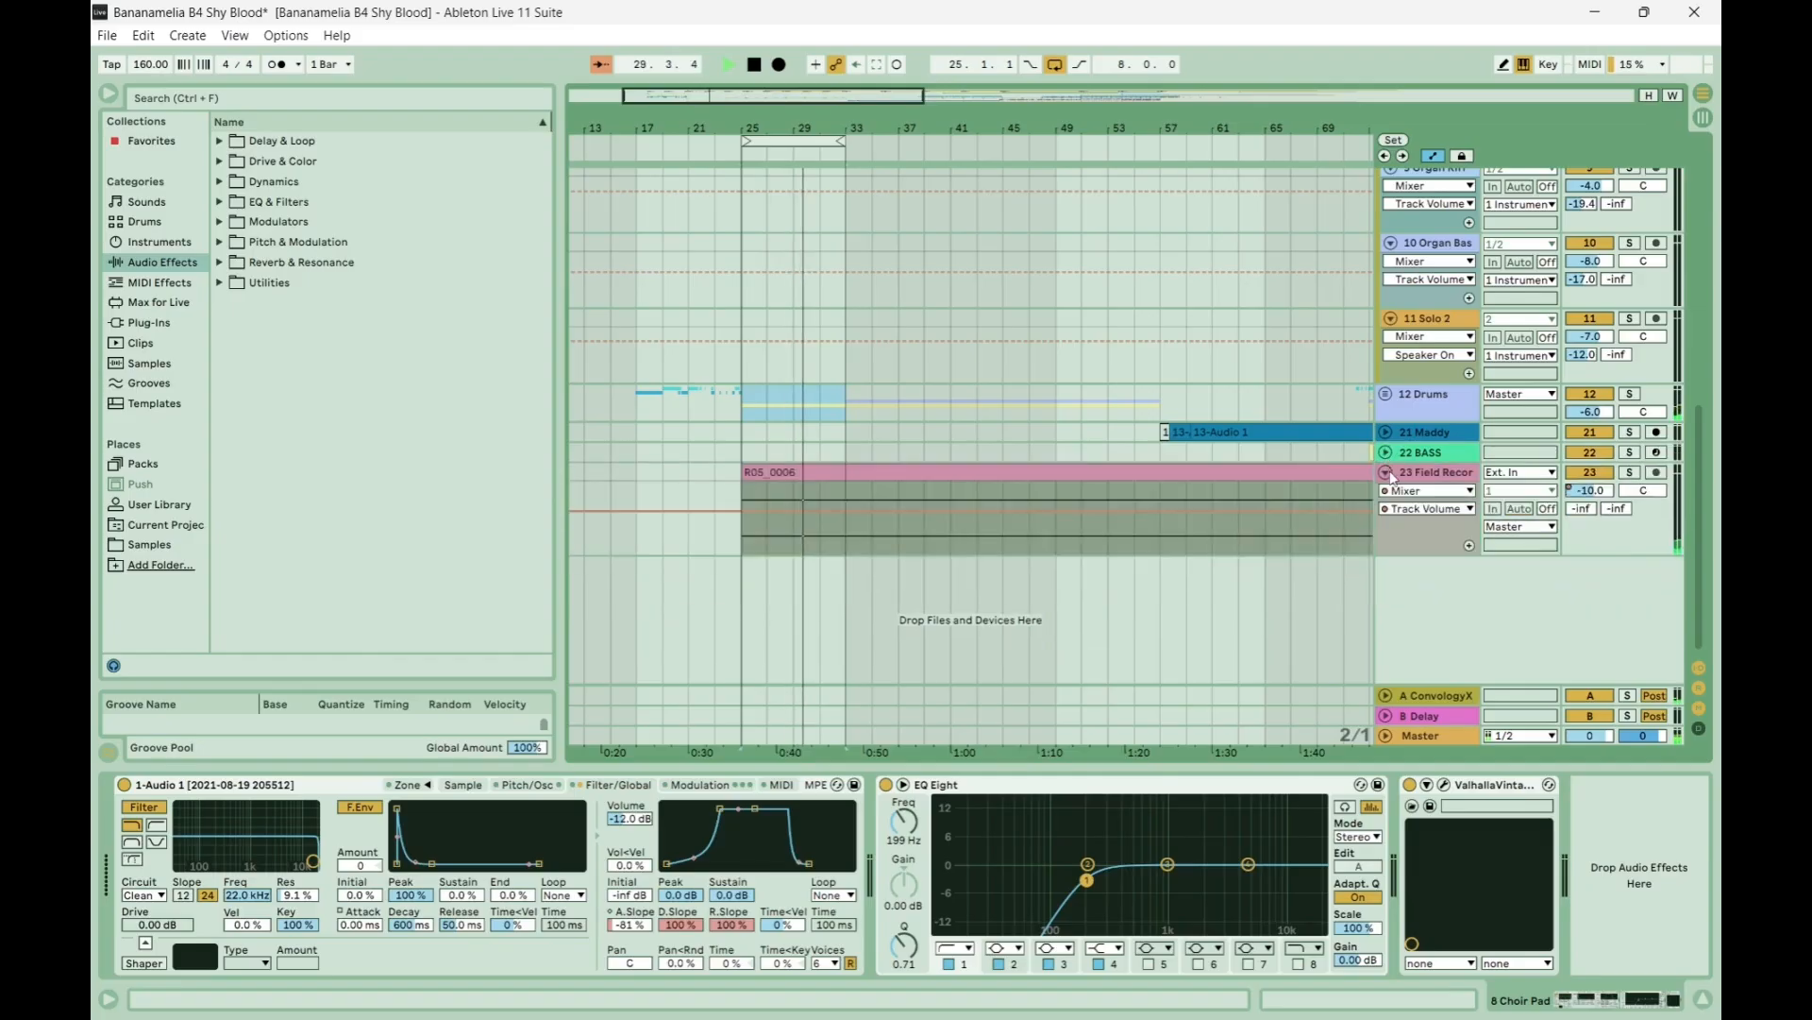
click(1387, 472)
click(1387, 472)
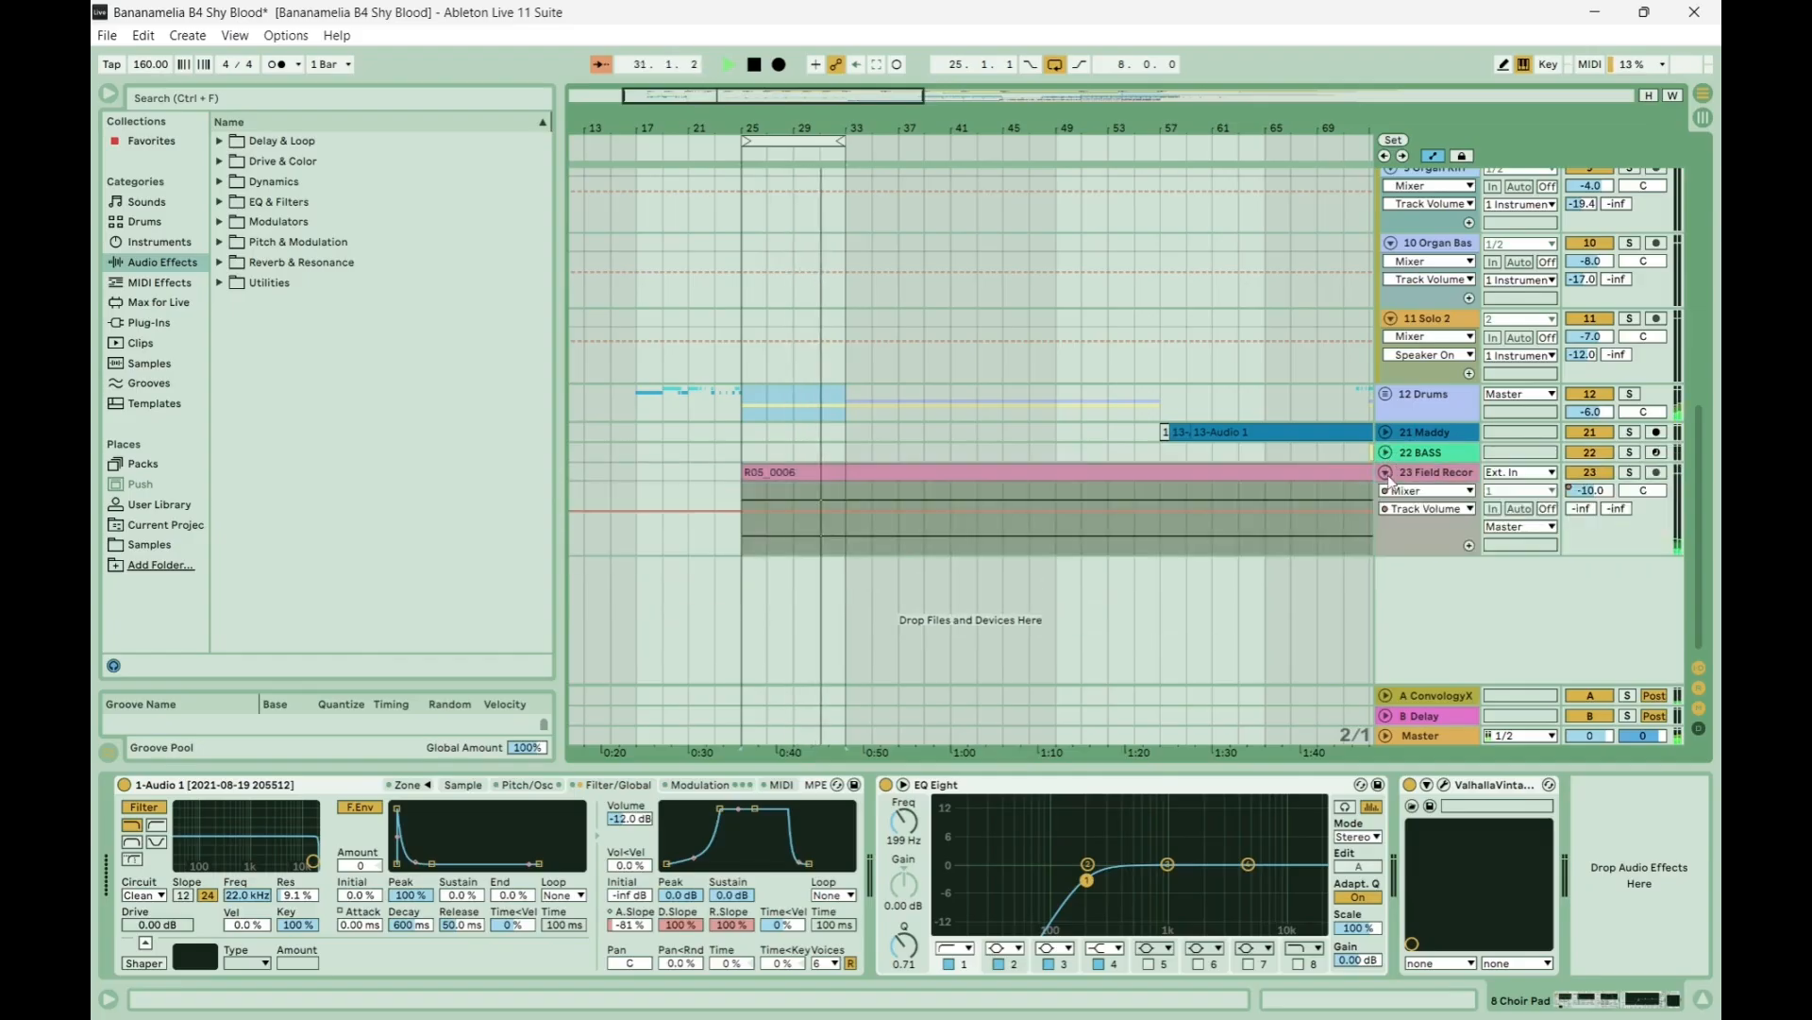
Audition the Field Recording track in solo and view its devices, turning its solo off when done.
click(1629, 472)
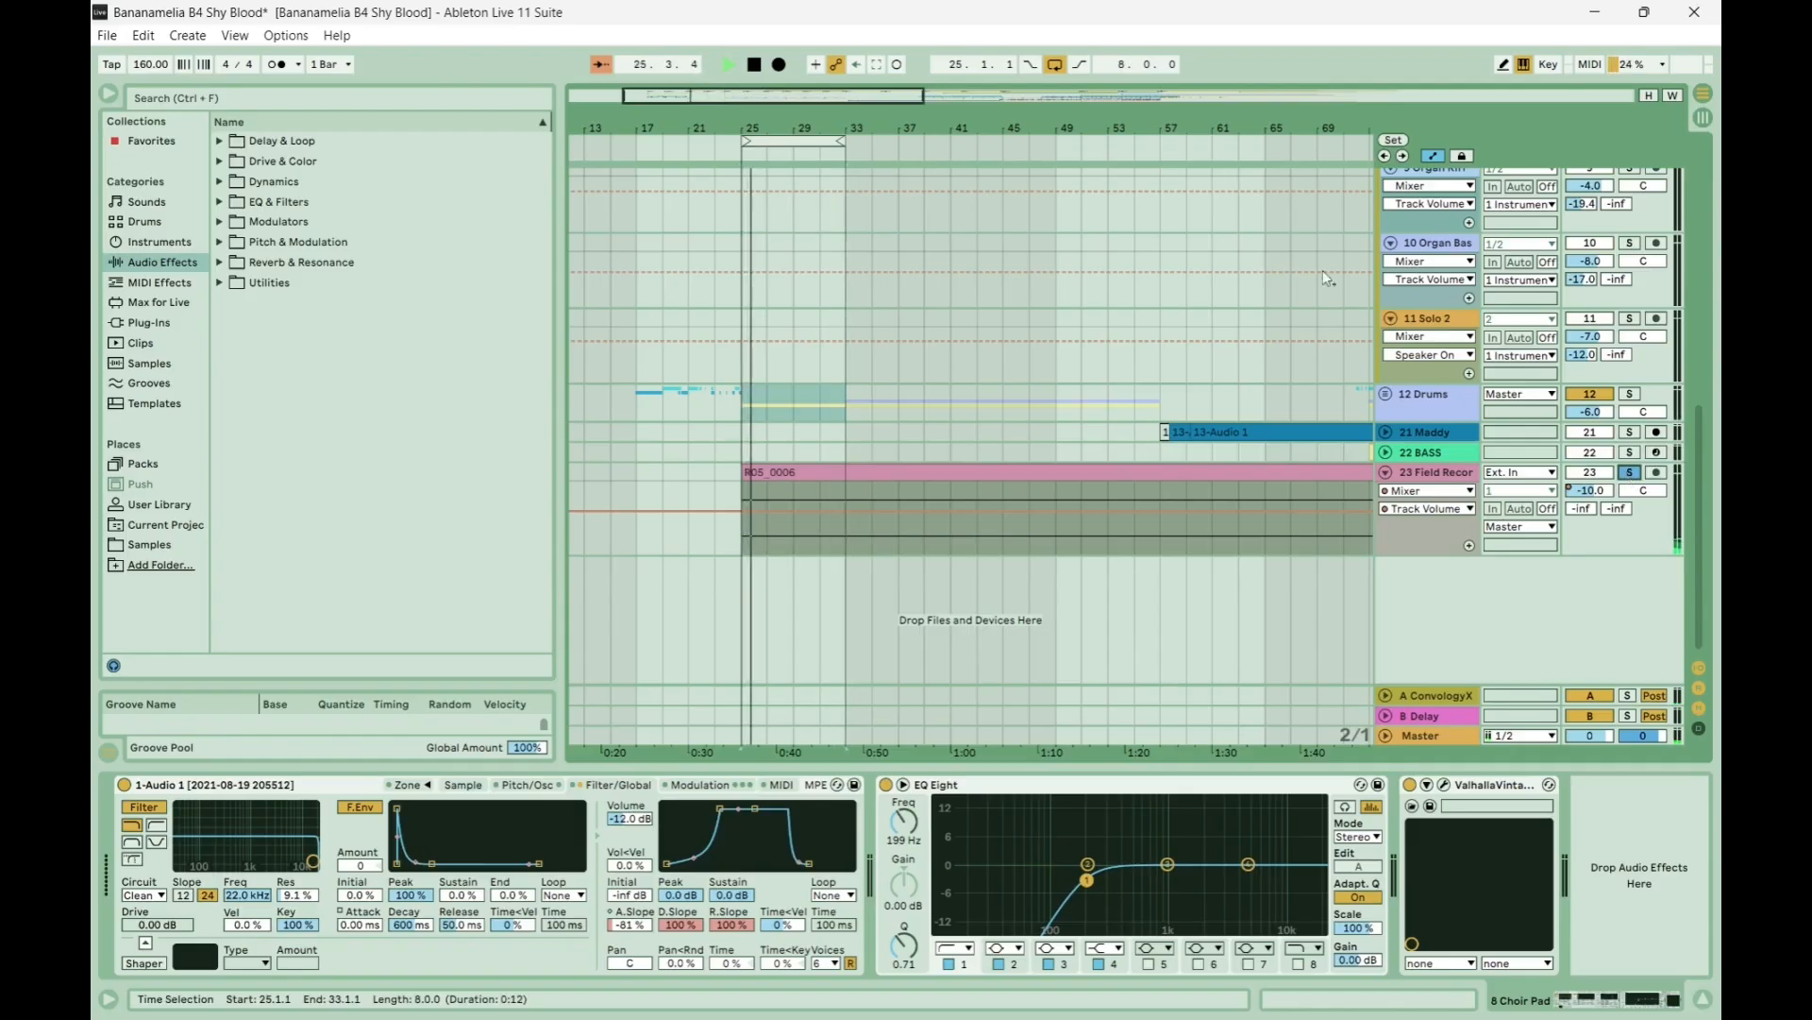
drag(1096, 129, 1096, 38)
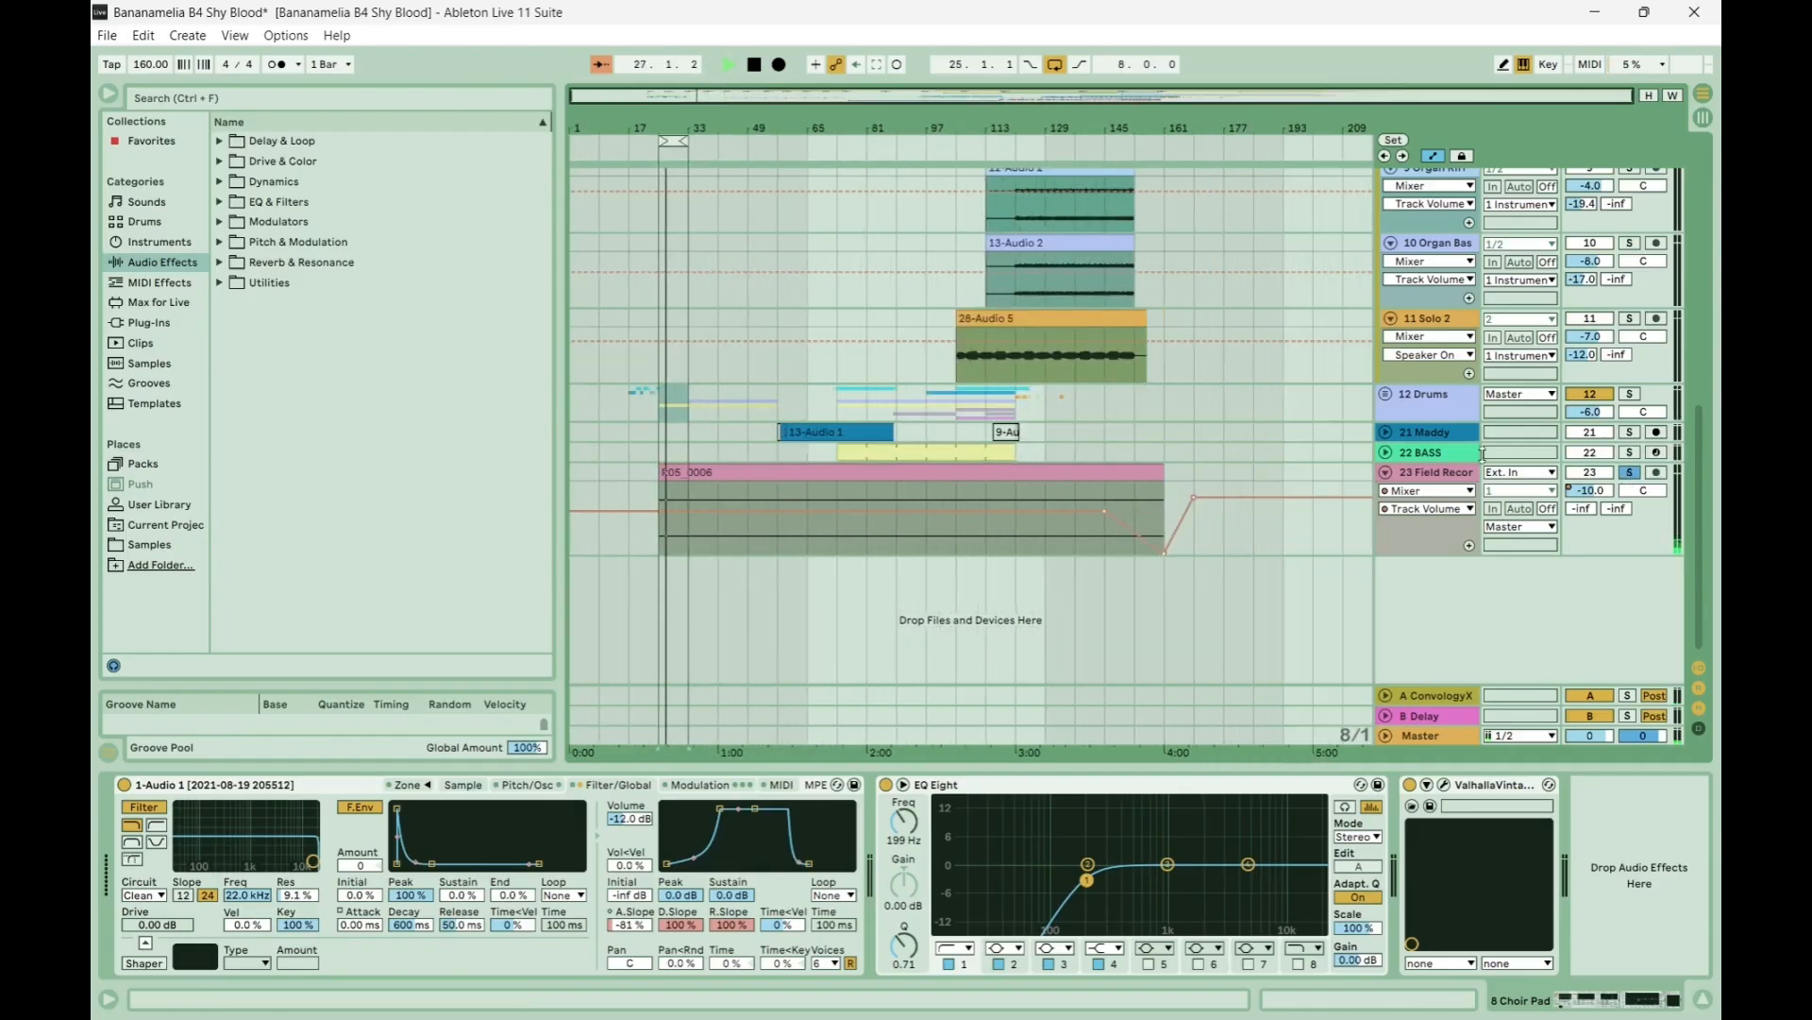
click(1445, 475)
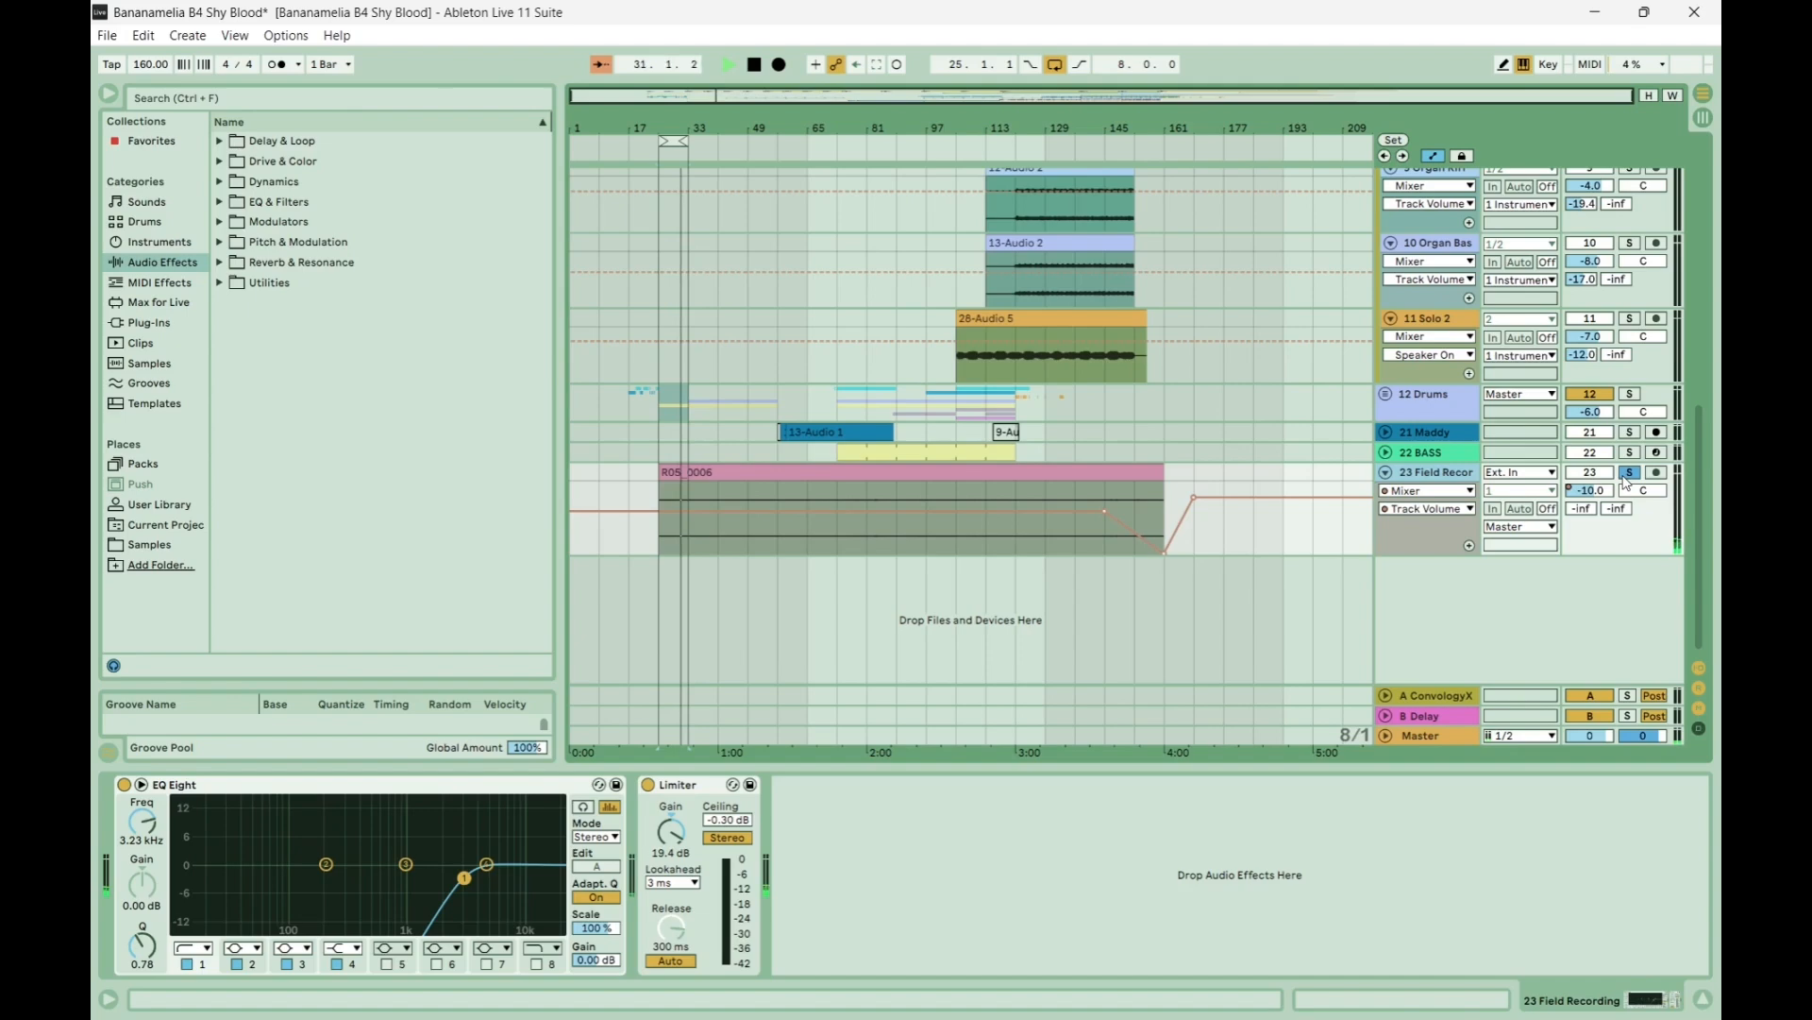
click(1628, 474)
Examine the chord notes of the first Piano clip in the note editor and return to the full arrangement.
scroll(765, 331, up, 10)
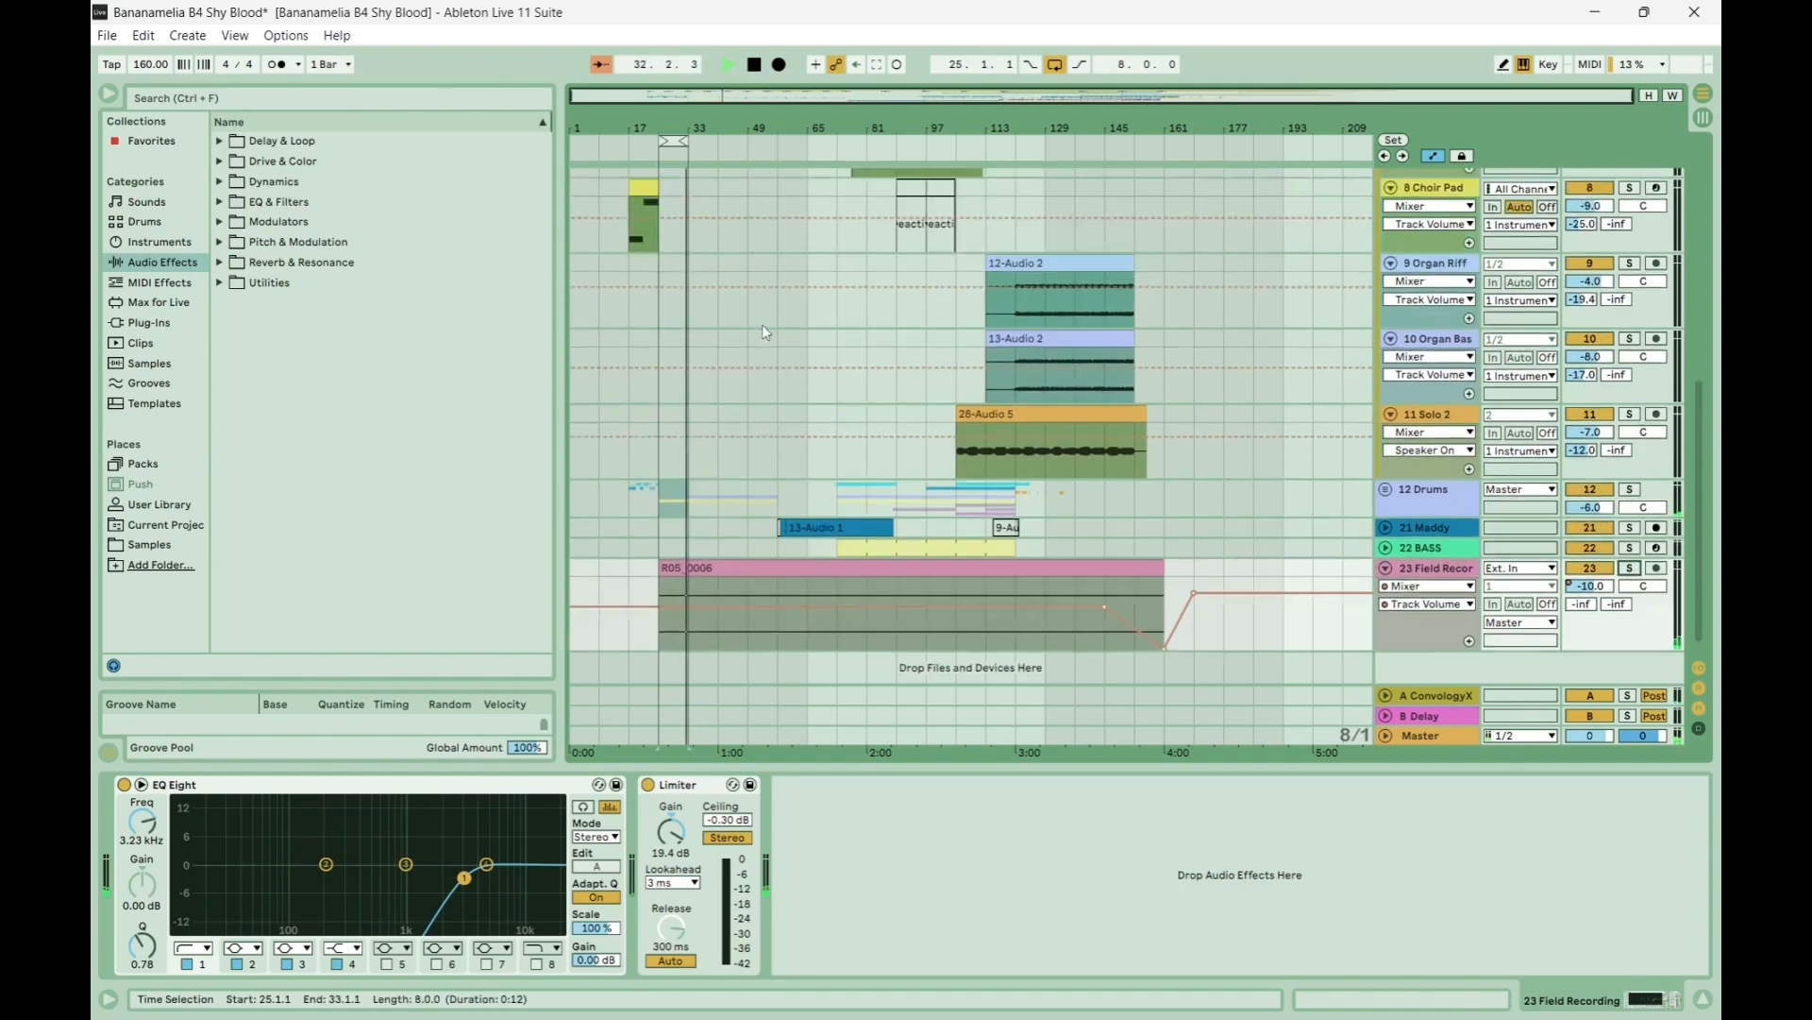
scroll(765, 331, up, 2)
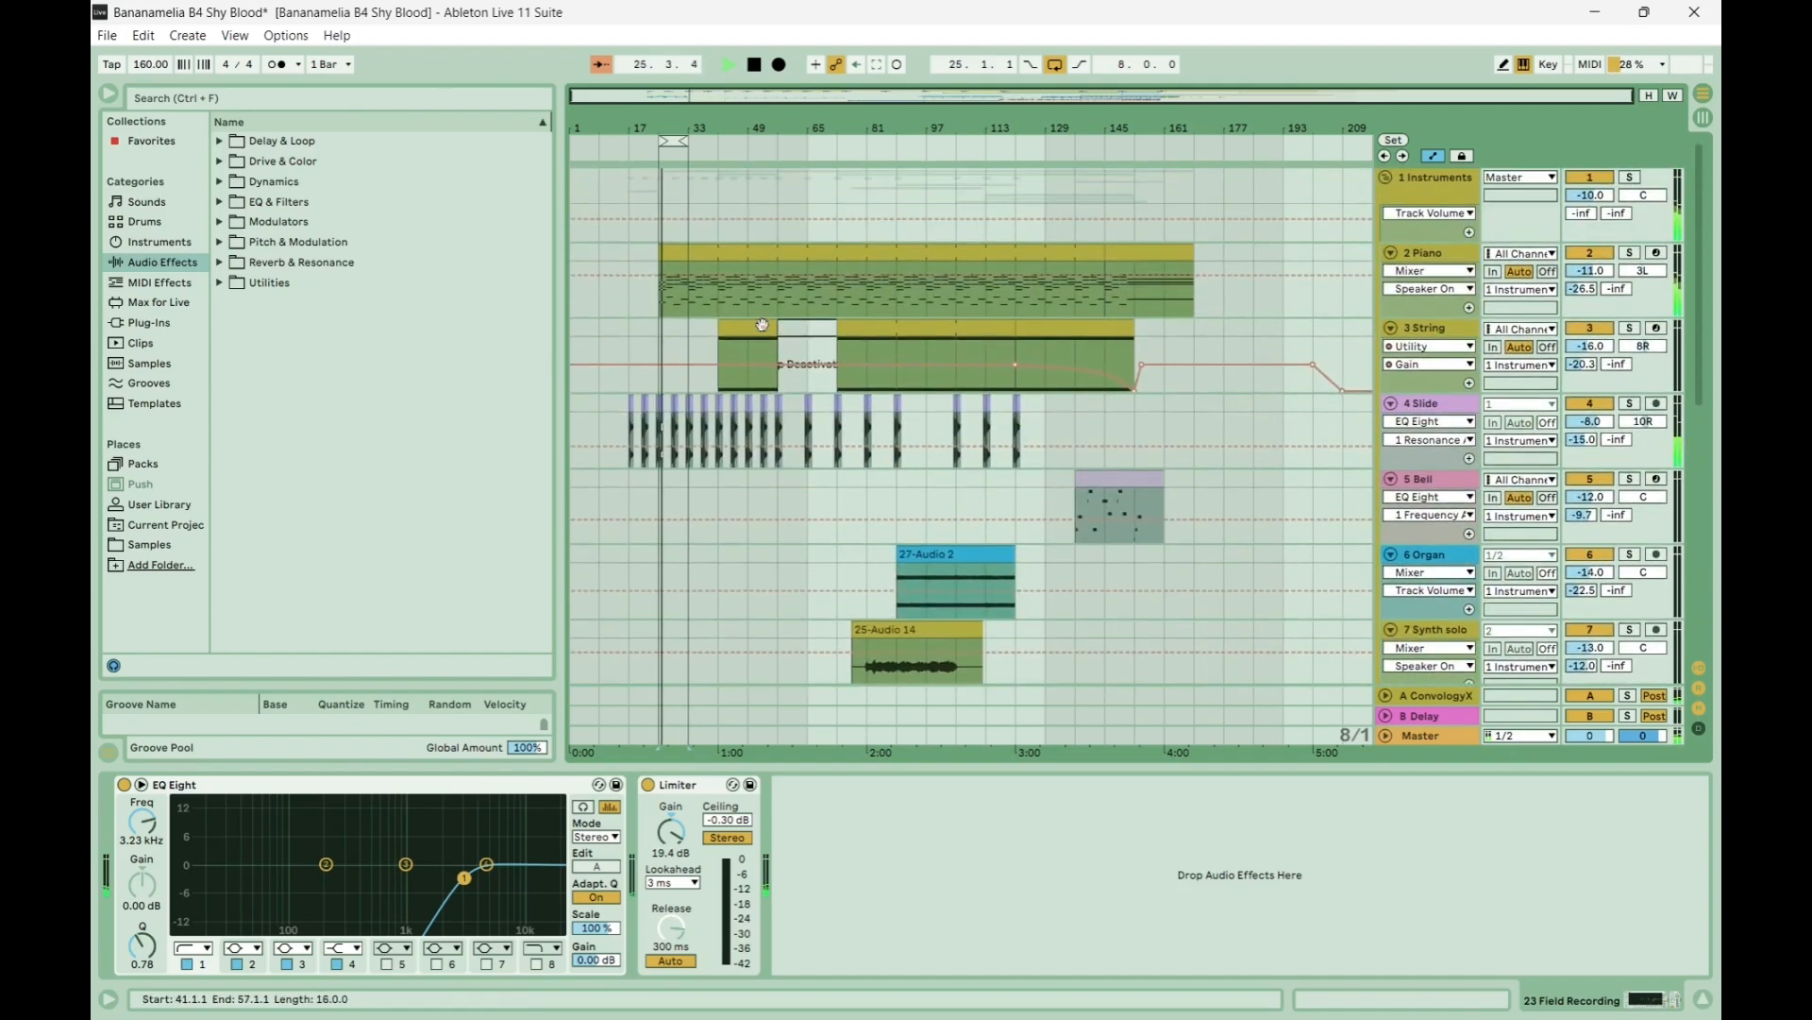
double_click(670, 255)
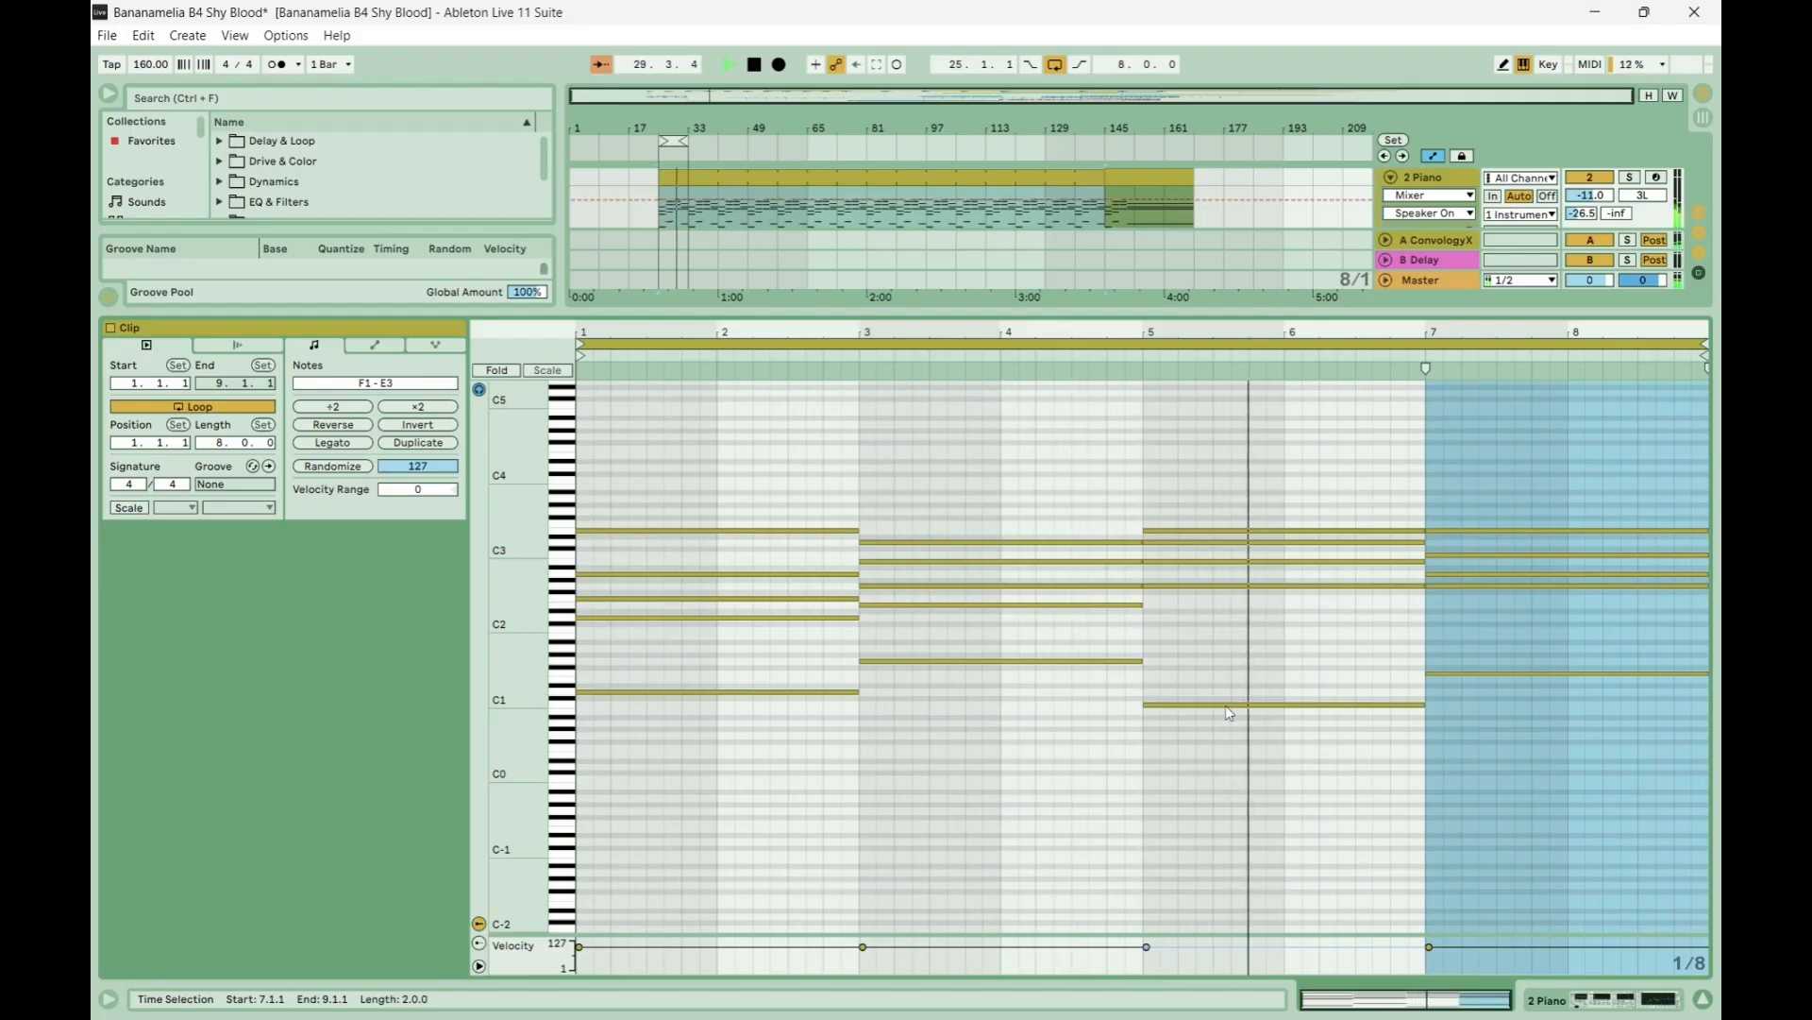
double_click(1002, 311)
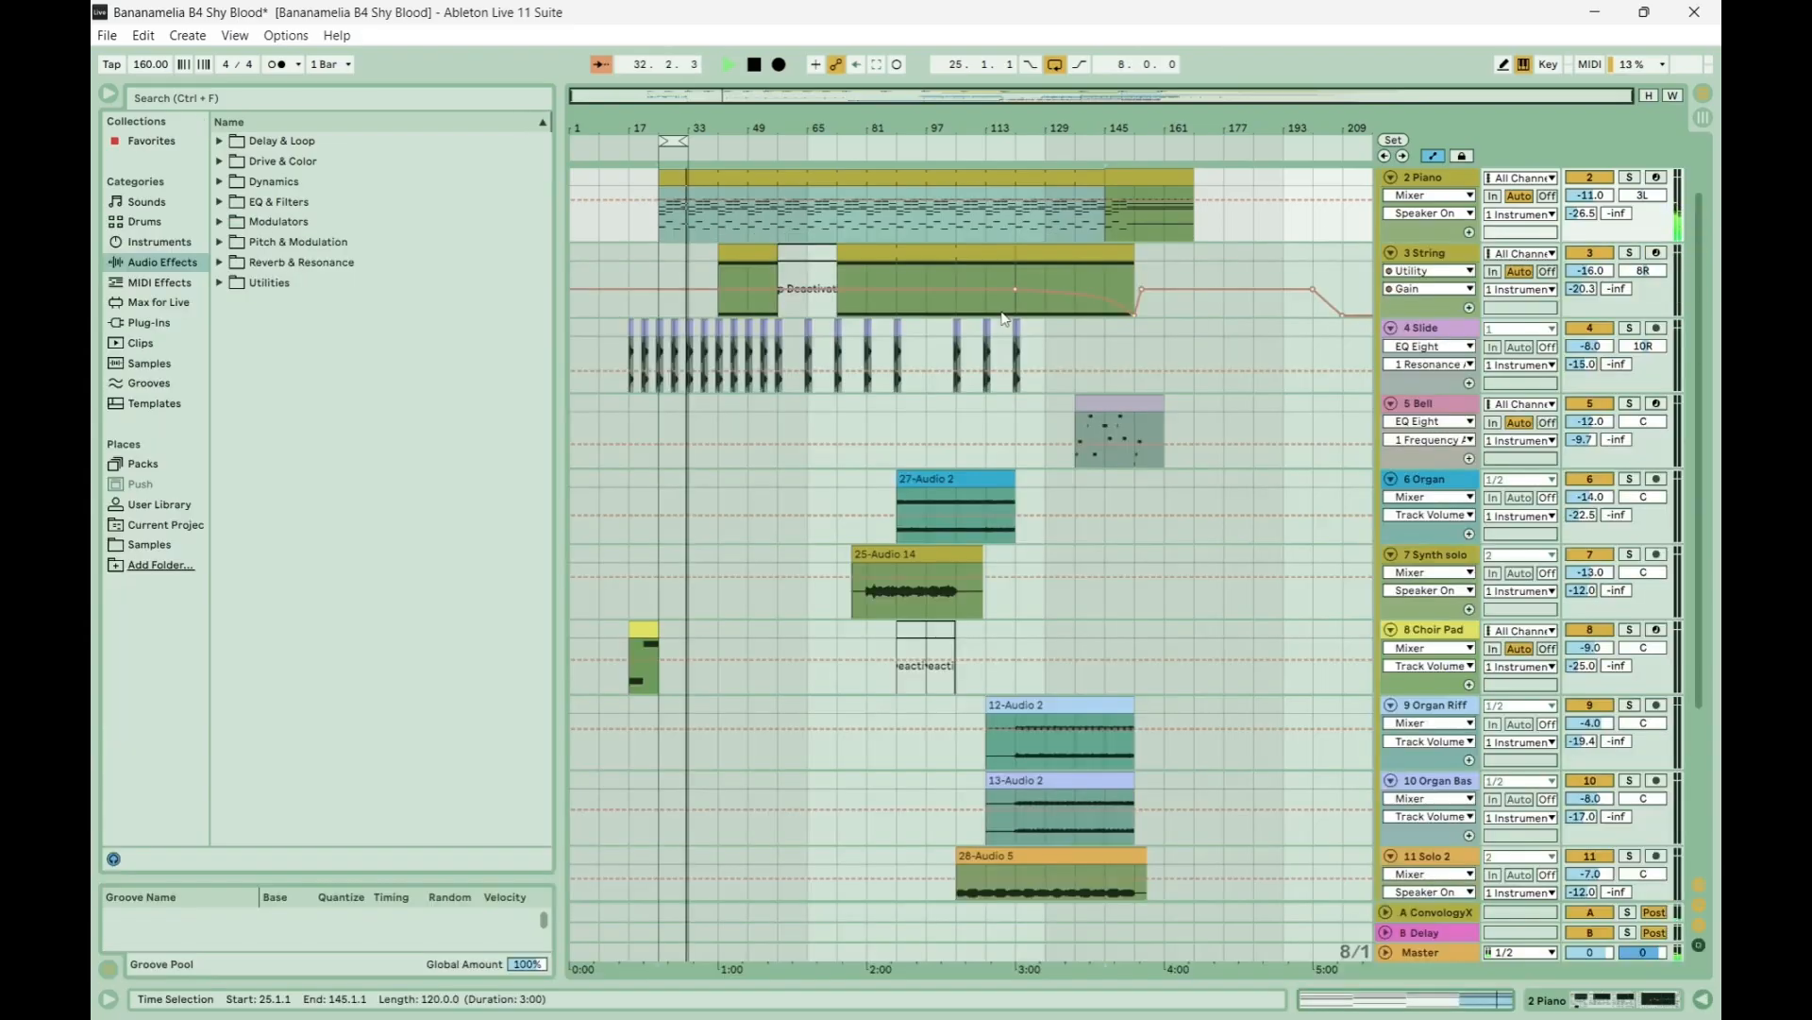
Extend the loop brace to 16 bars, from bar 25 to bar 41.
scroll(695, 503, up, 1)
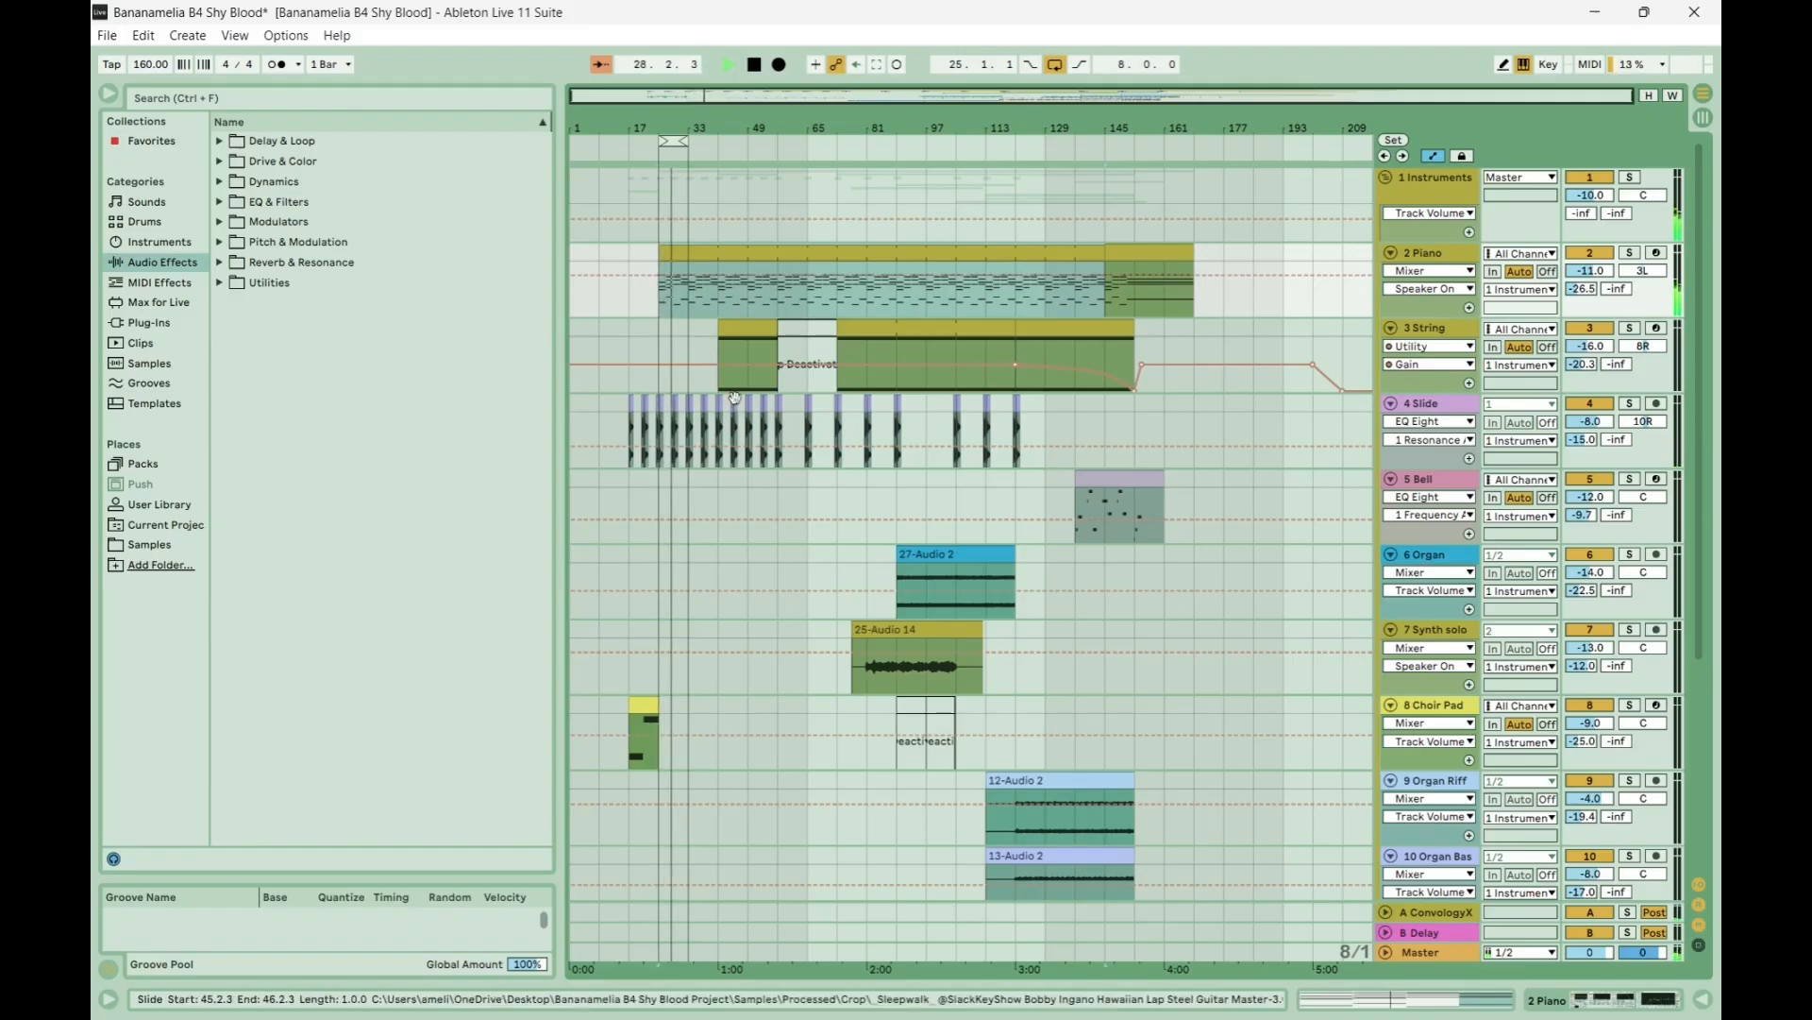
click(686, 141)
drag(700, 141, 729, 141)
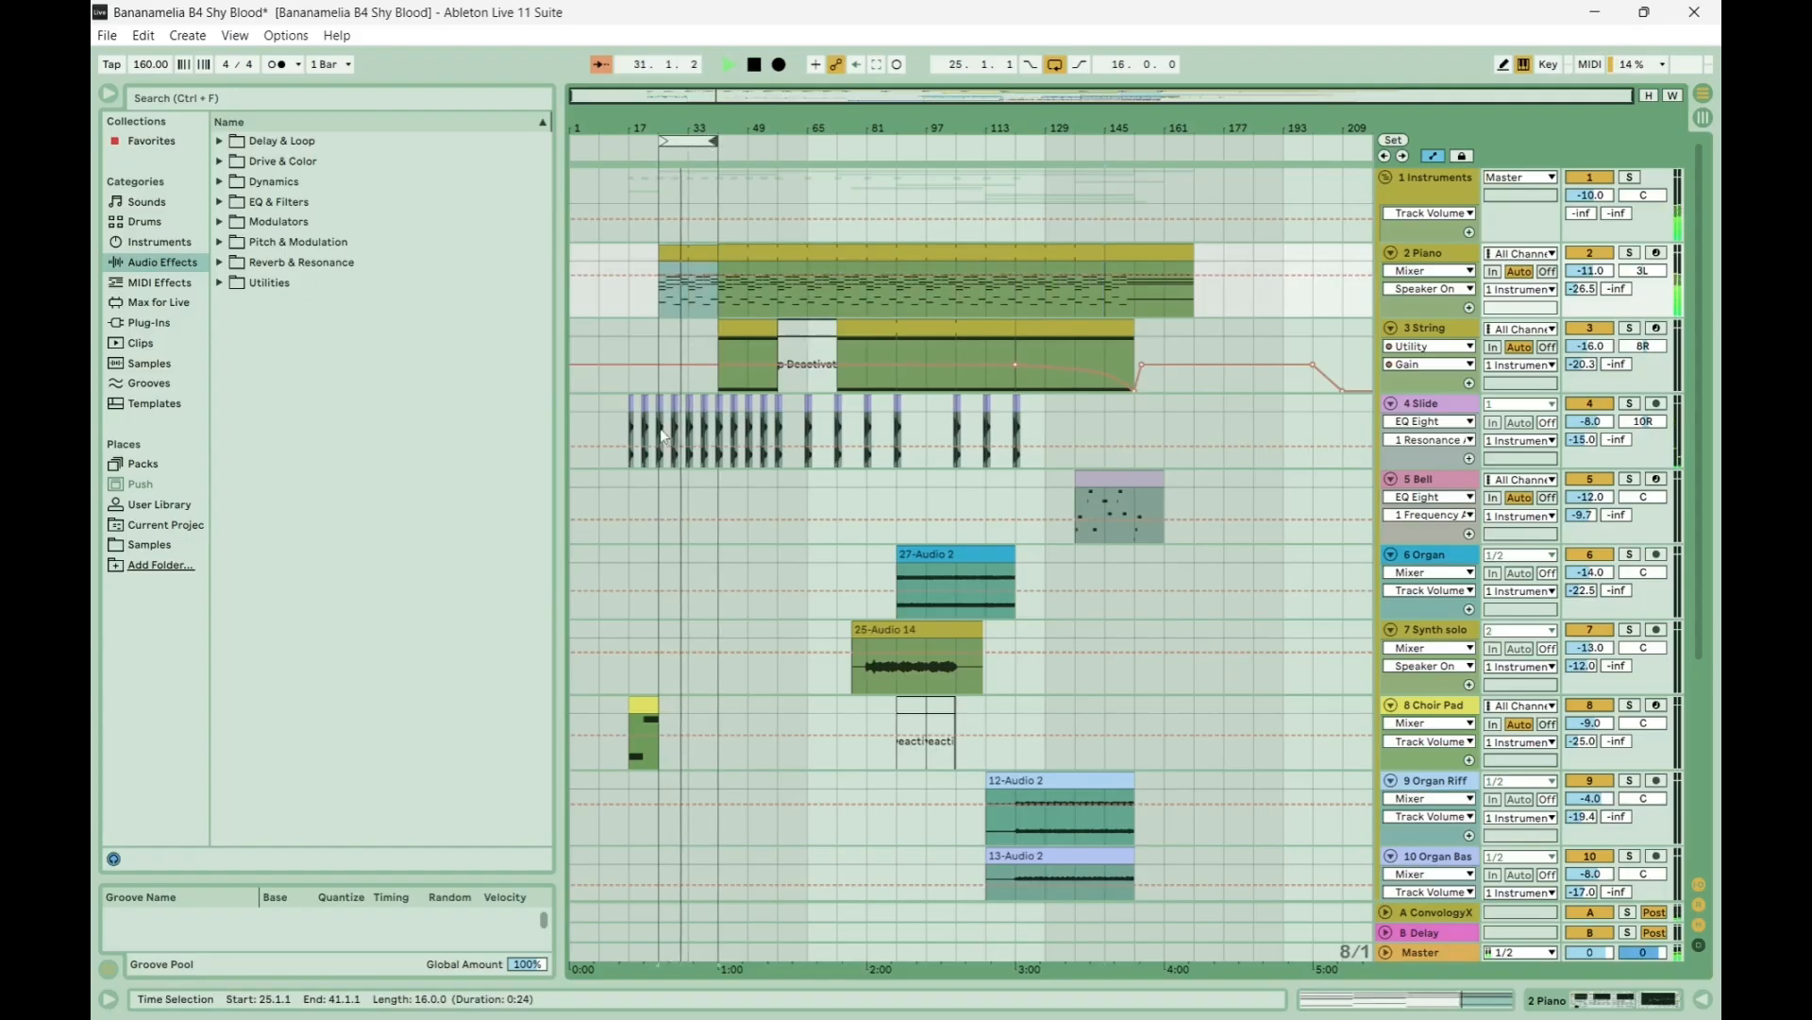
Unfold the Drums group to show its individual break, Bossa and Triangle tracks.
scroll(710, 611, down, 2)
scroll(710, 612, down, 2)
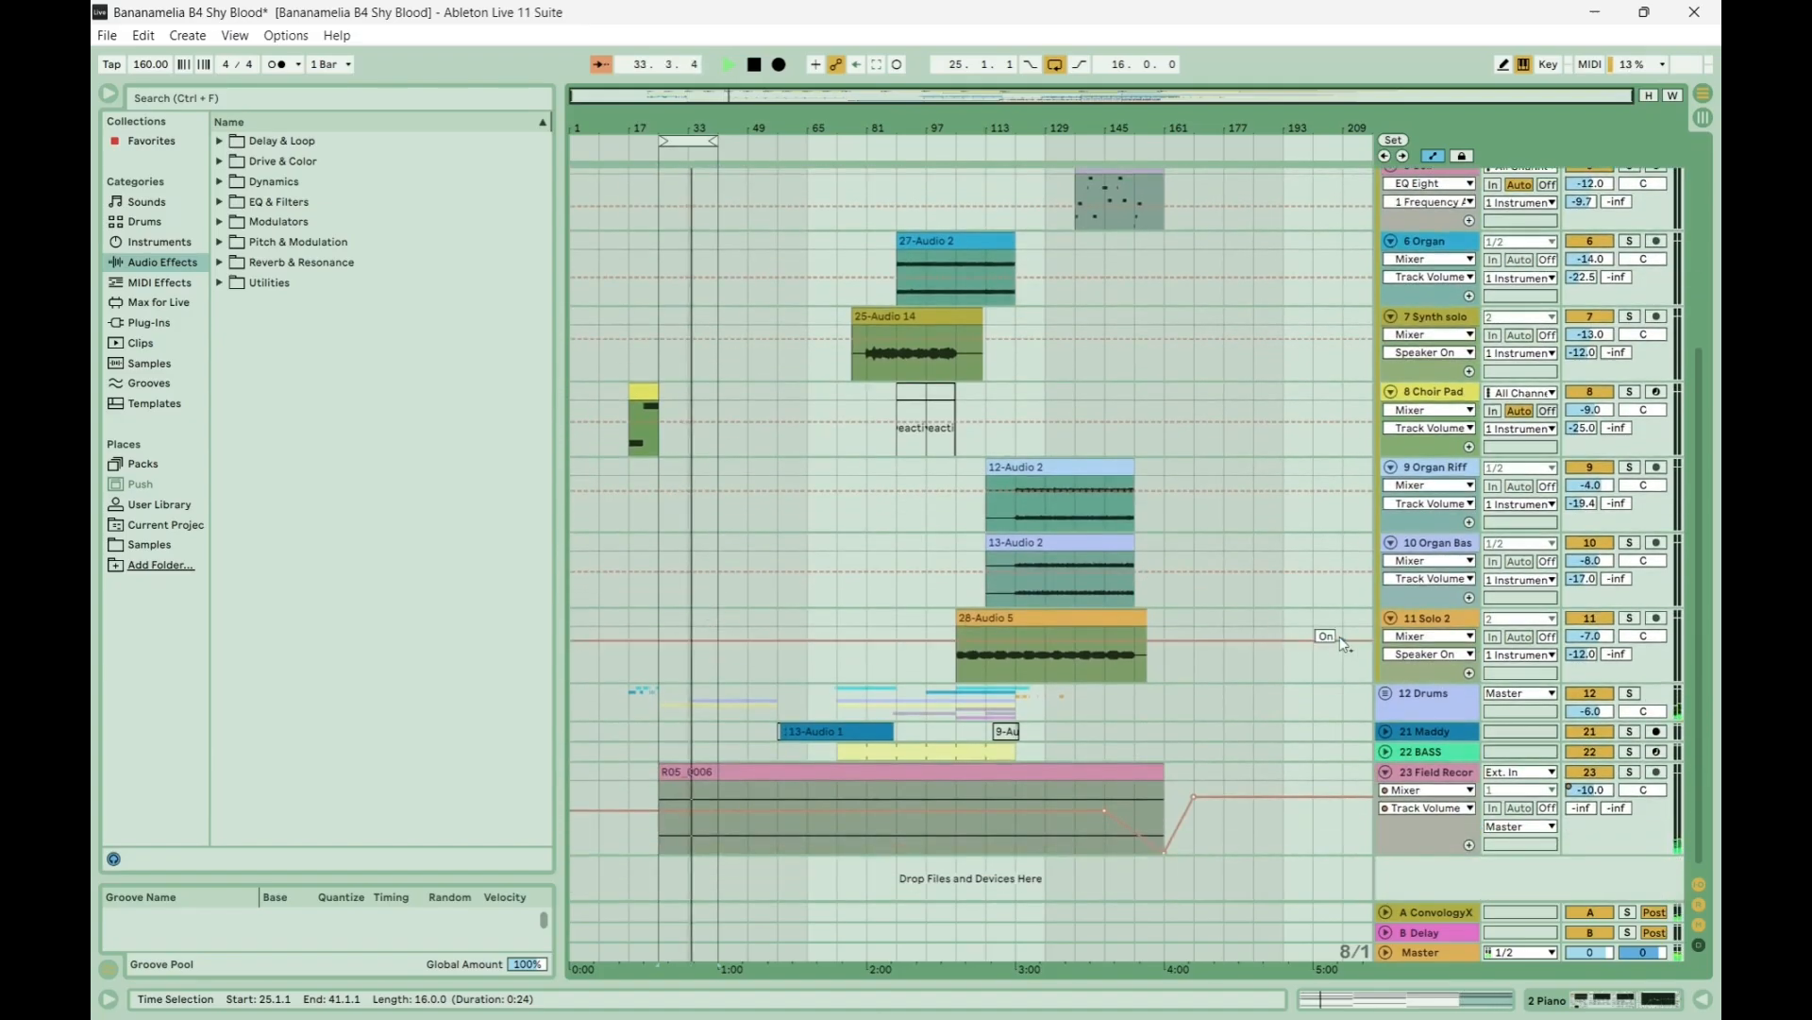
click(1386, 693)
scroll(1389, 700, down, 1)
scroll(1389, 700, down, 3)
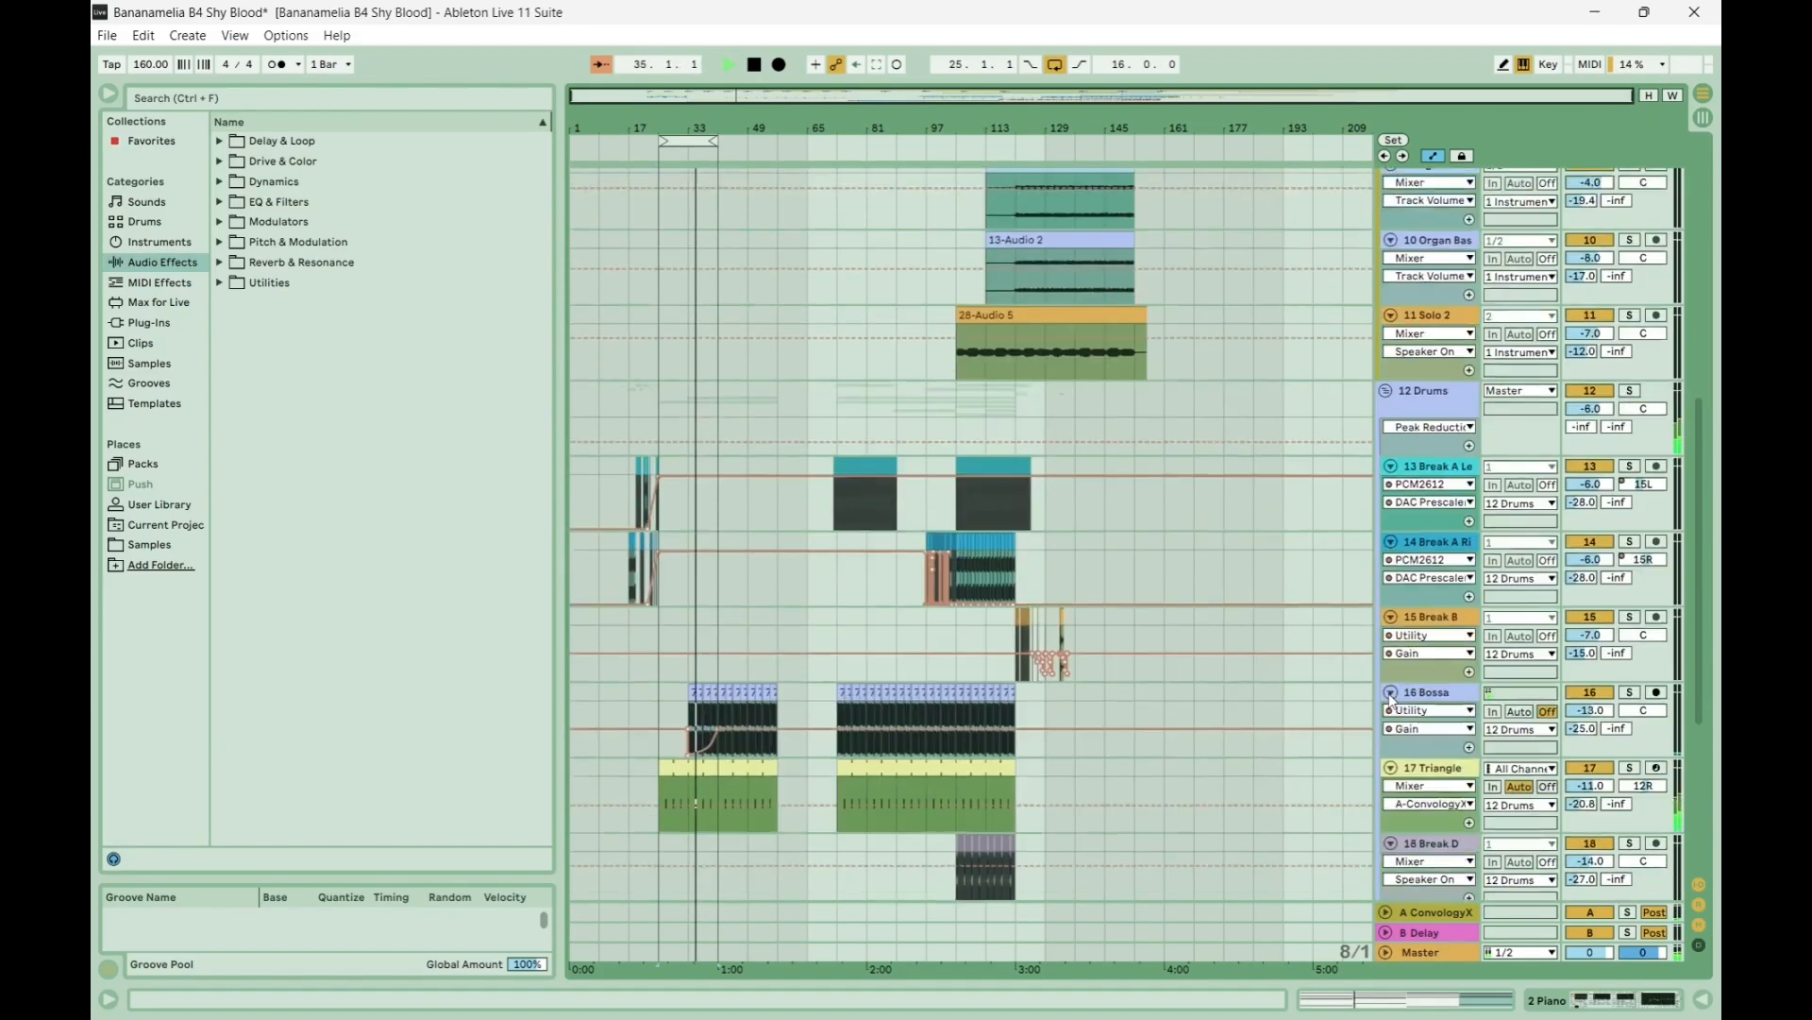
Select the Bossa track and shift the 16-bar loop brace to span bars 41 to 57.
click(1421, 670)
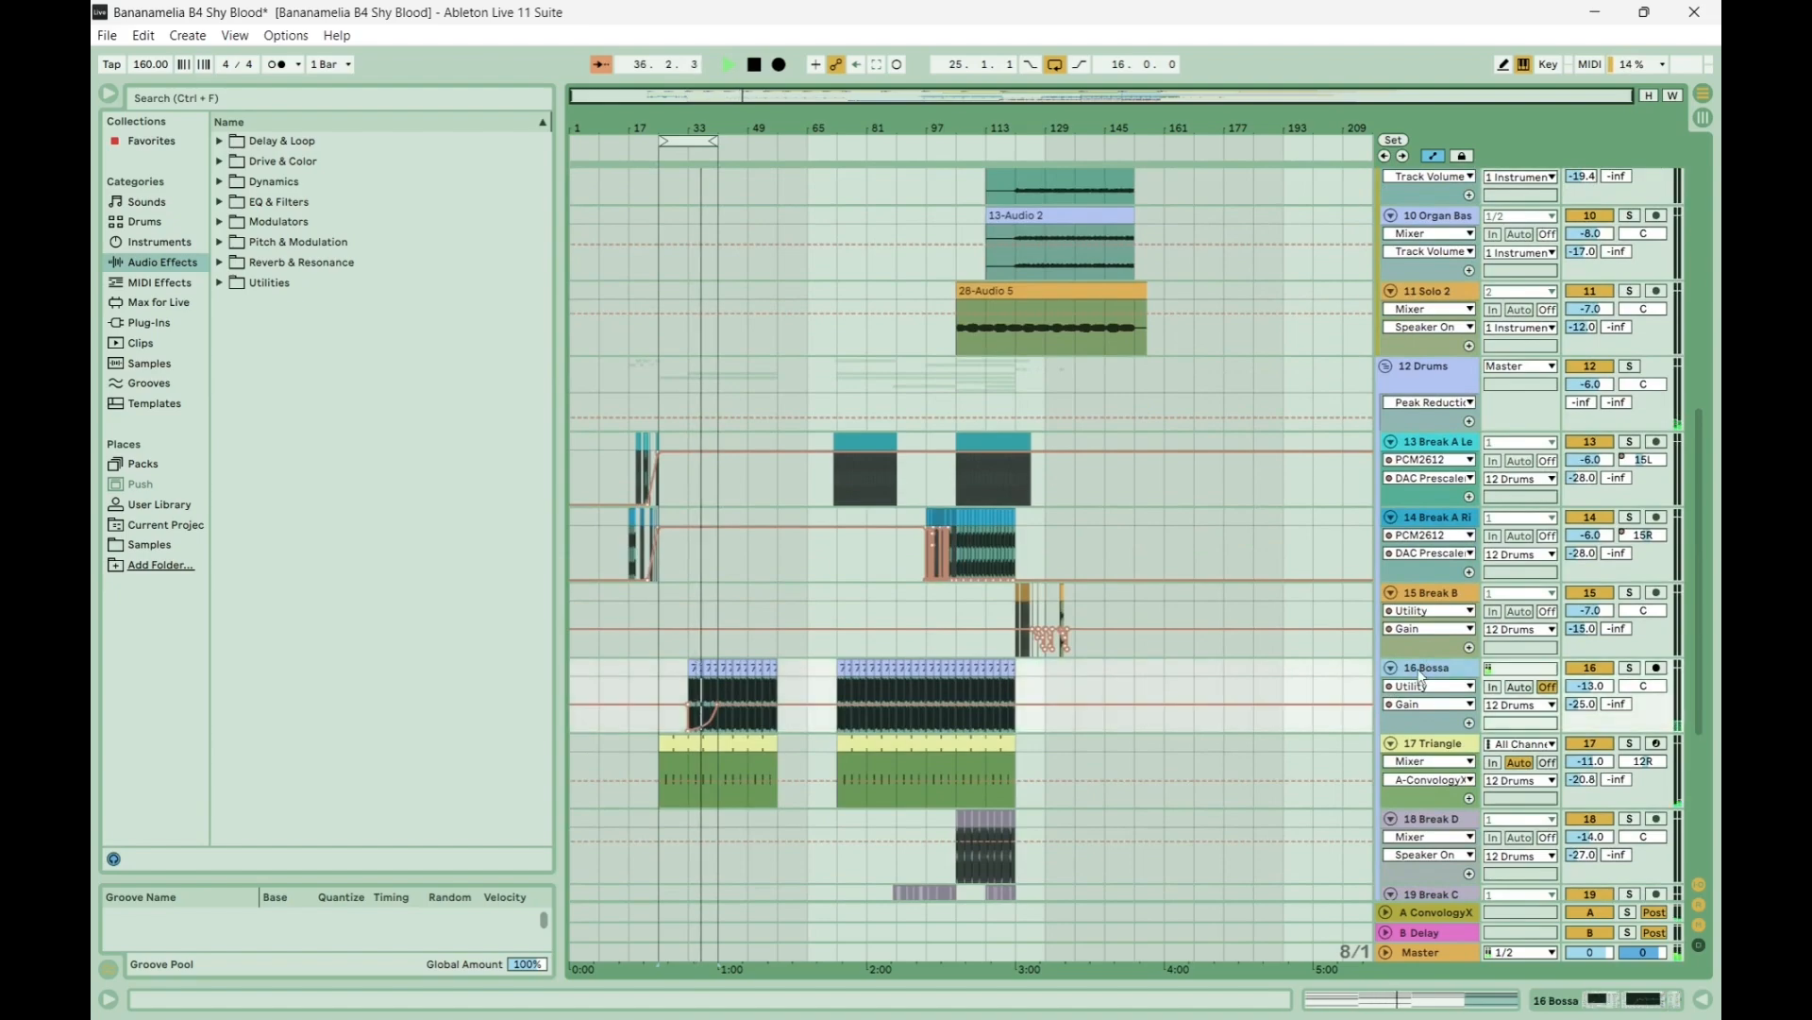
scroll(792, 529, down, 3)
scroll(791, 529, up, 10)
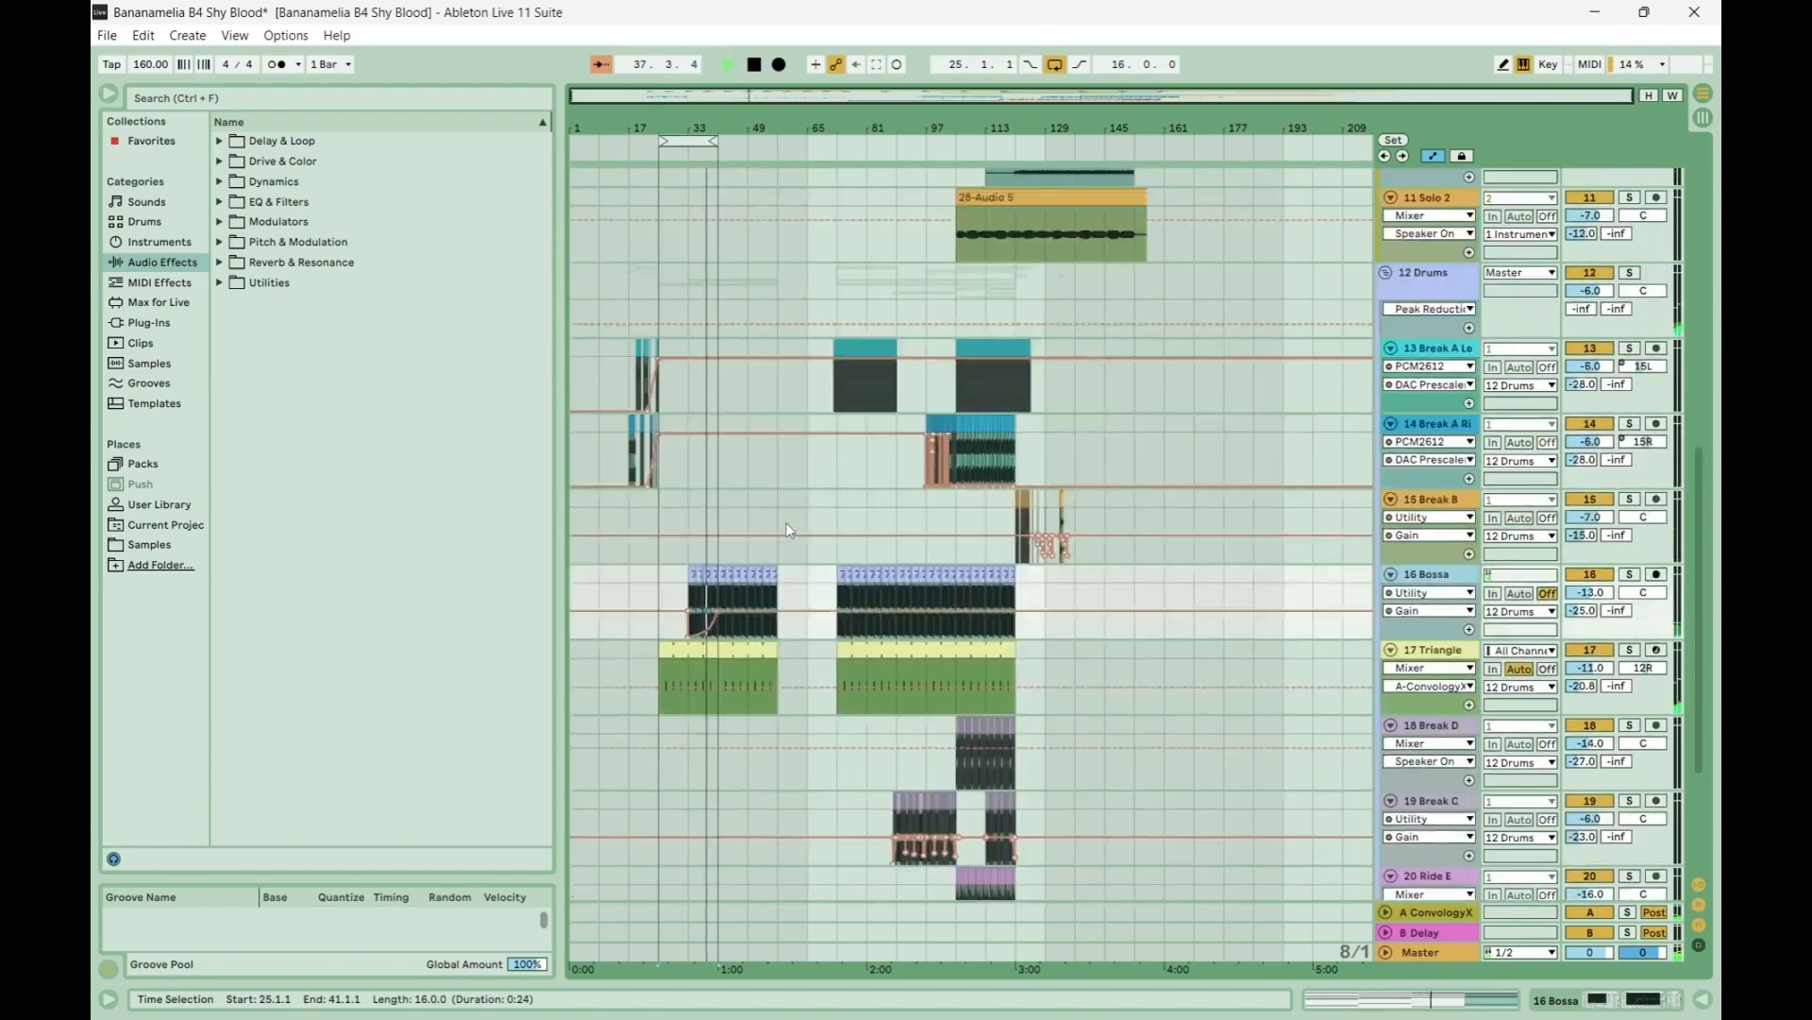
drag(680, 135, 752, 143)
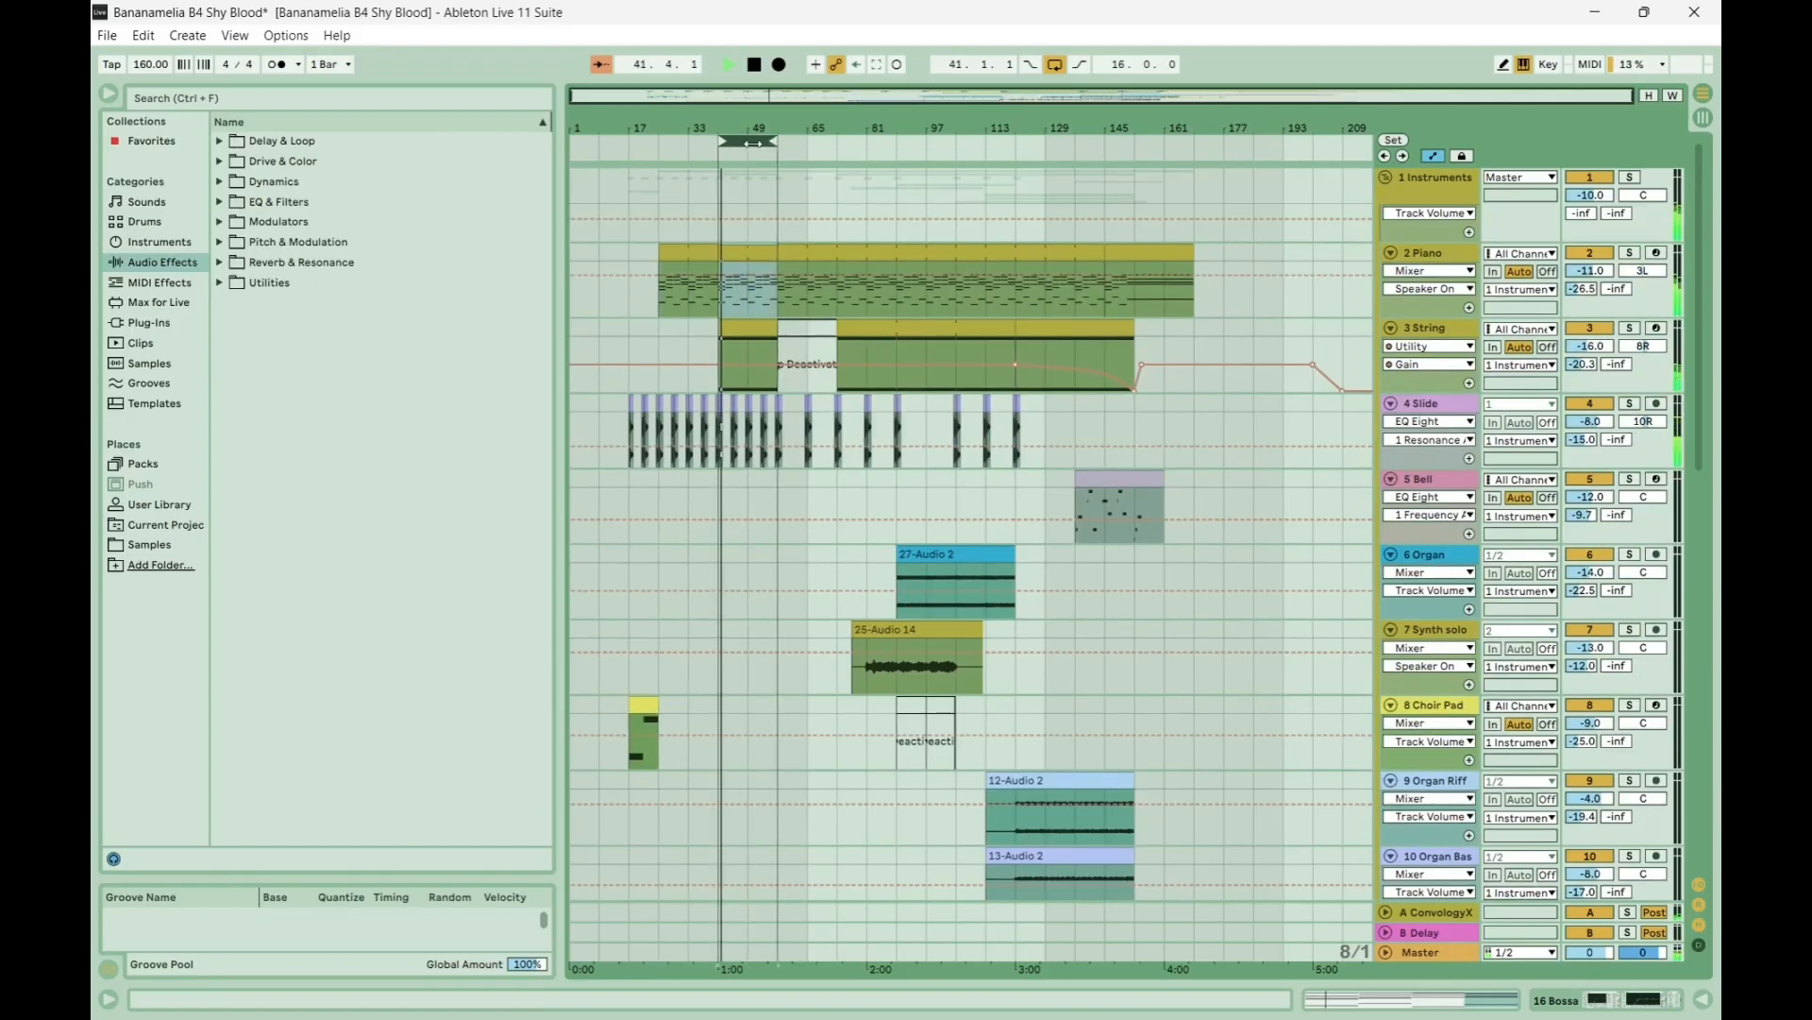
Fold the ten tracks inside the Instruments group, from Piano through Solo 2, to make them compact.
click(1392, 328)
click(1392, 253)
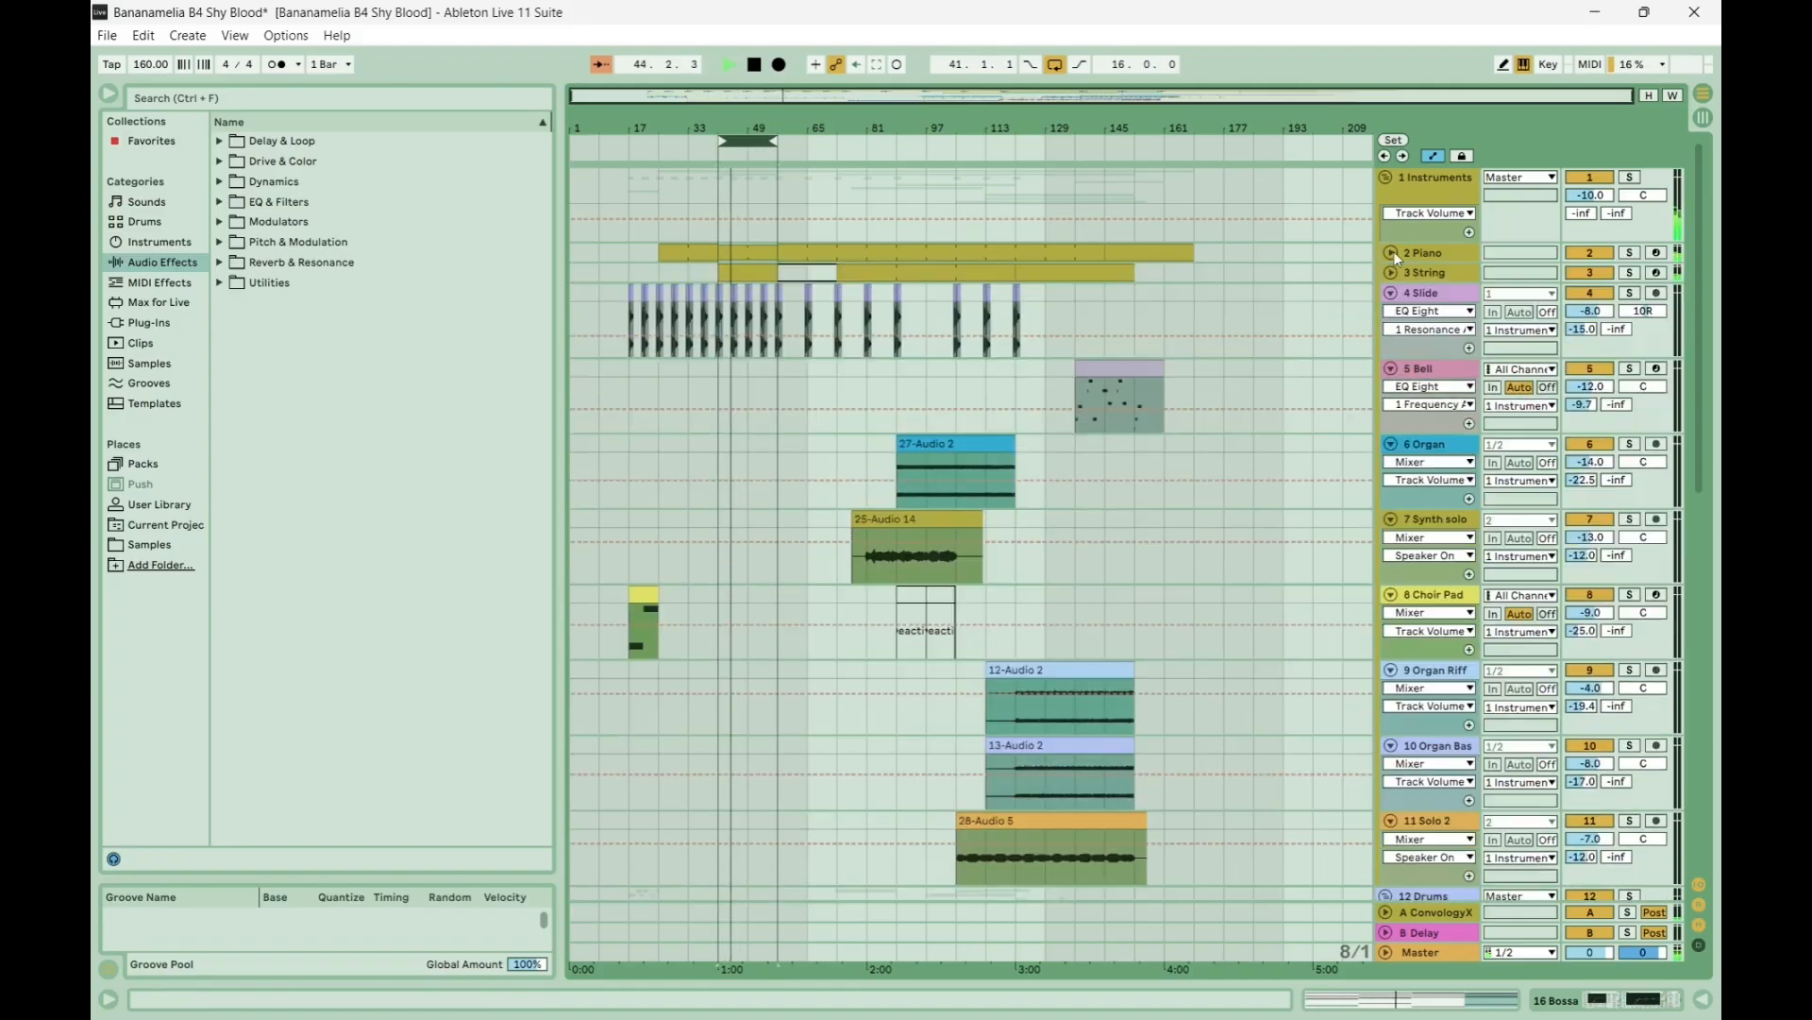
click(1392, 293)
click(1391, 312)
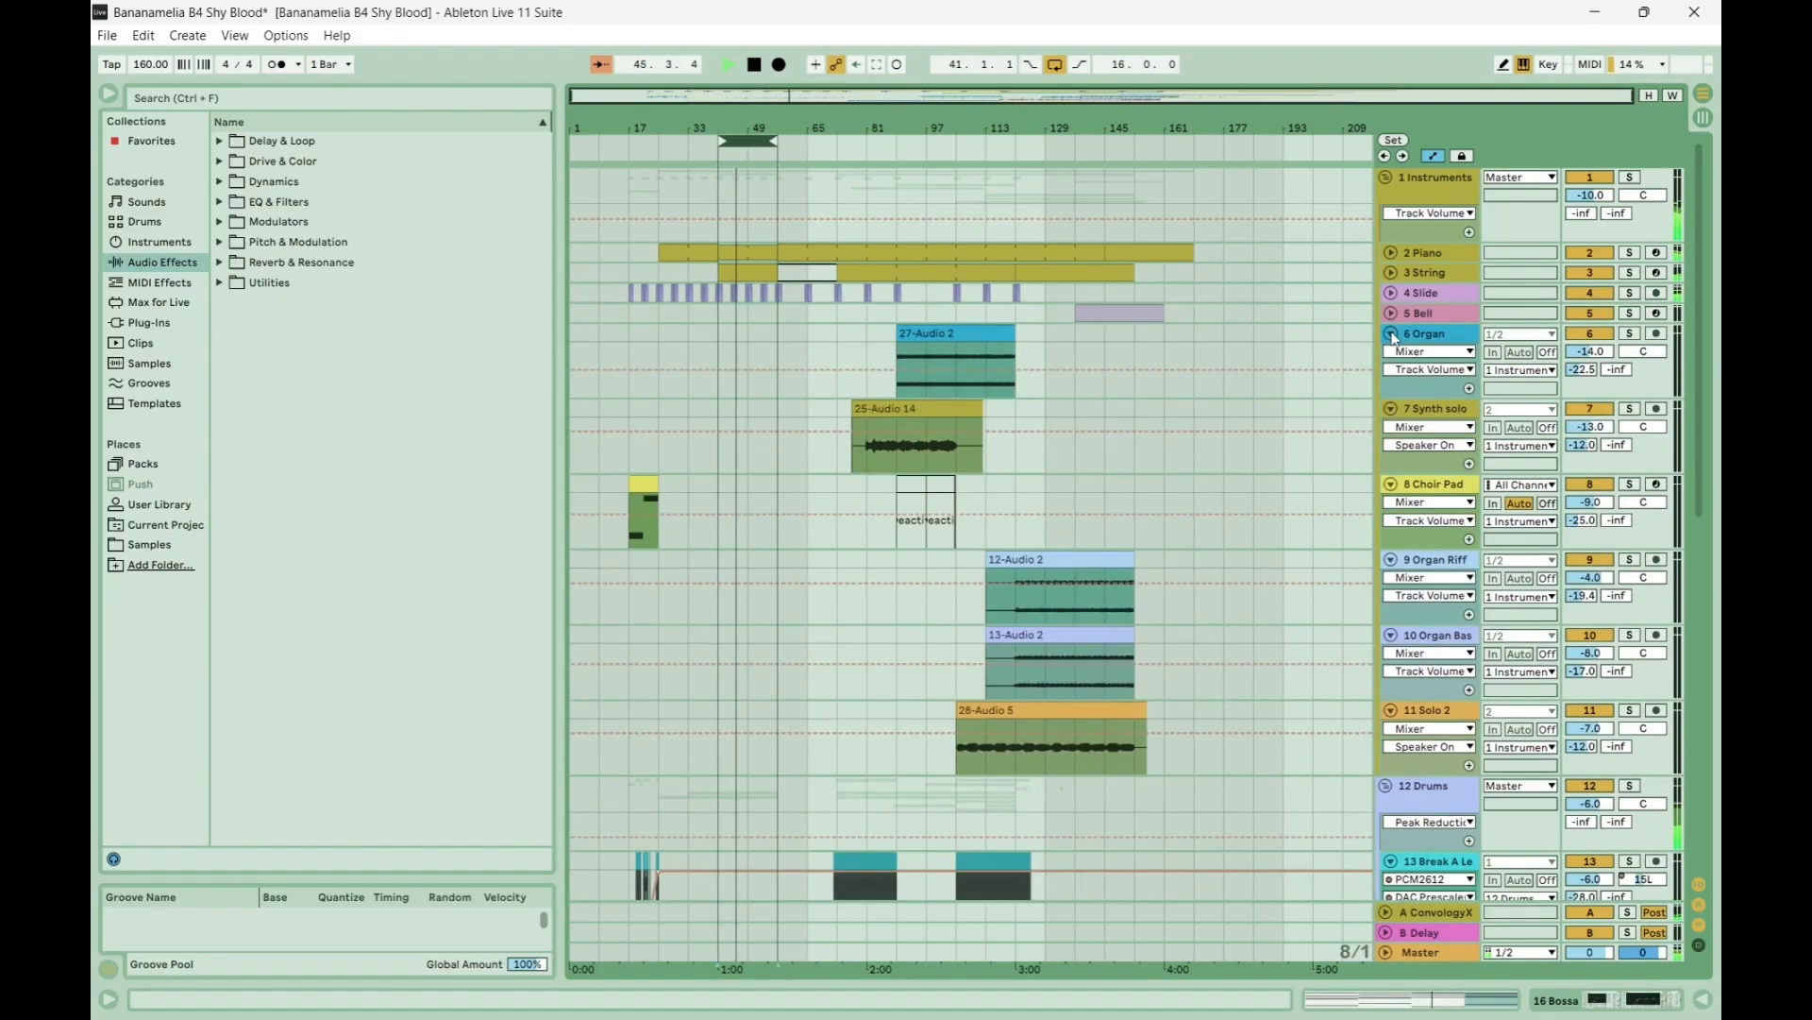
click(1391, 333)
click(1391, 354)
click(1392, 373)
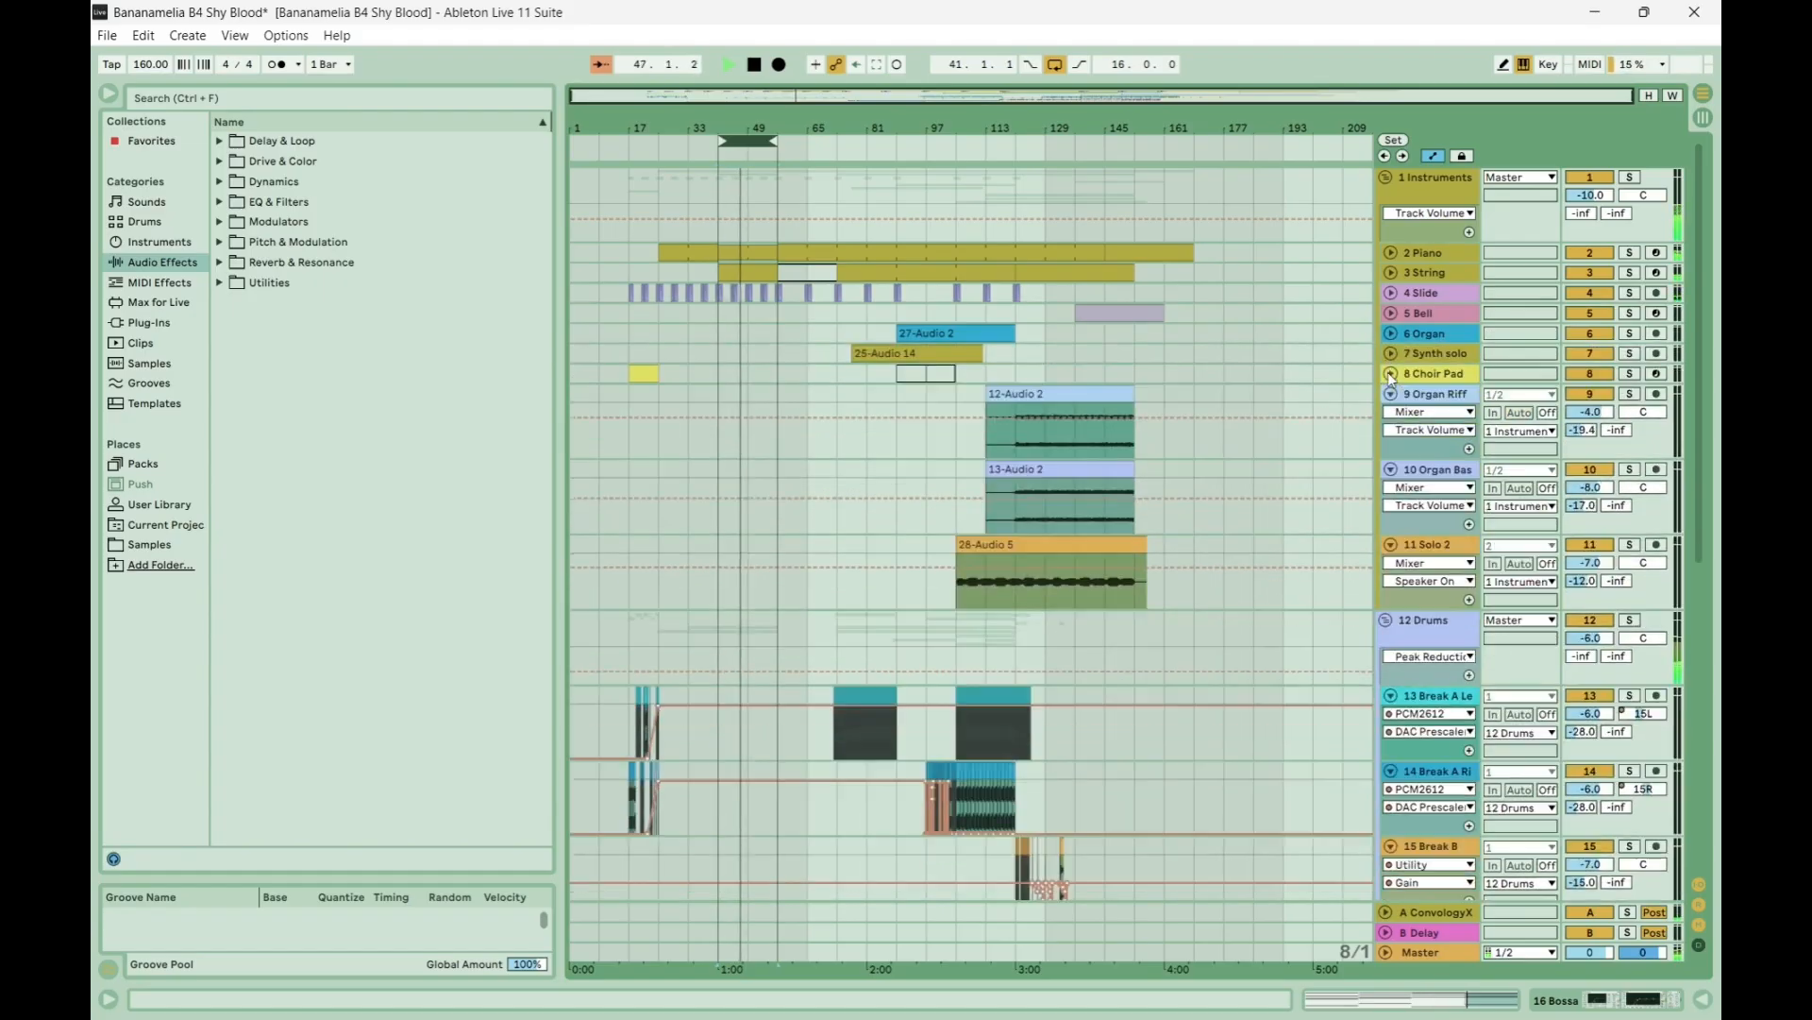
click(1391, 394)
click(1391, 414)
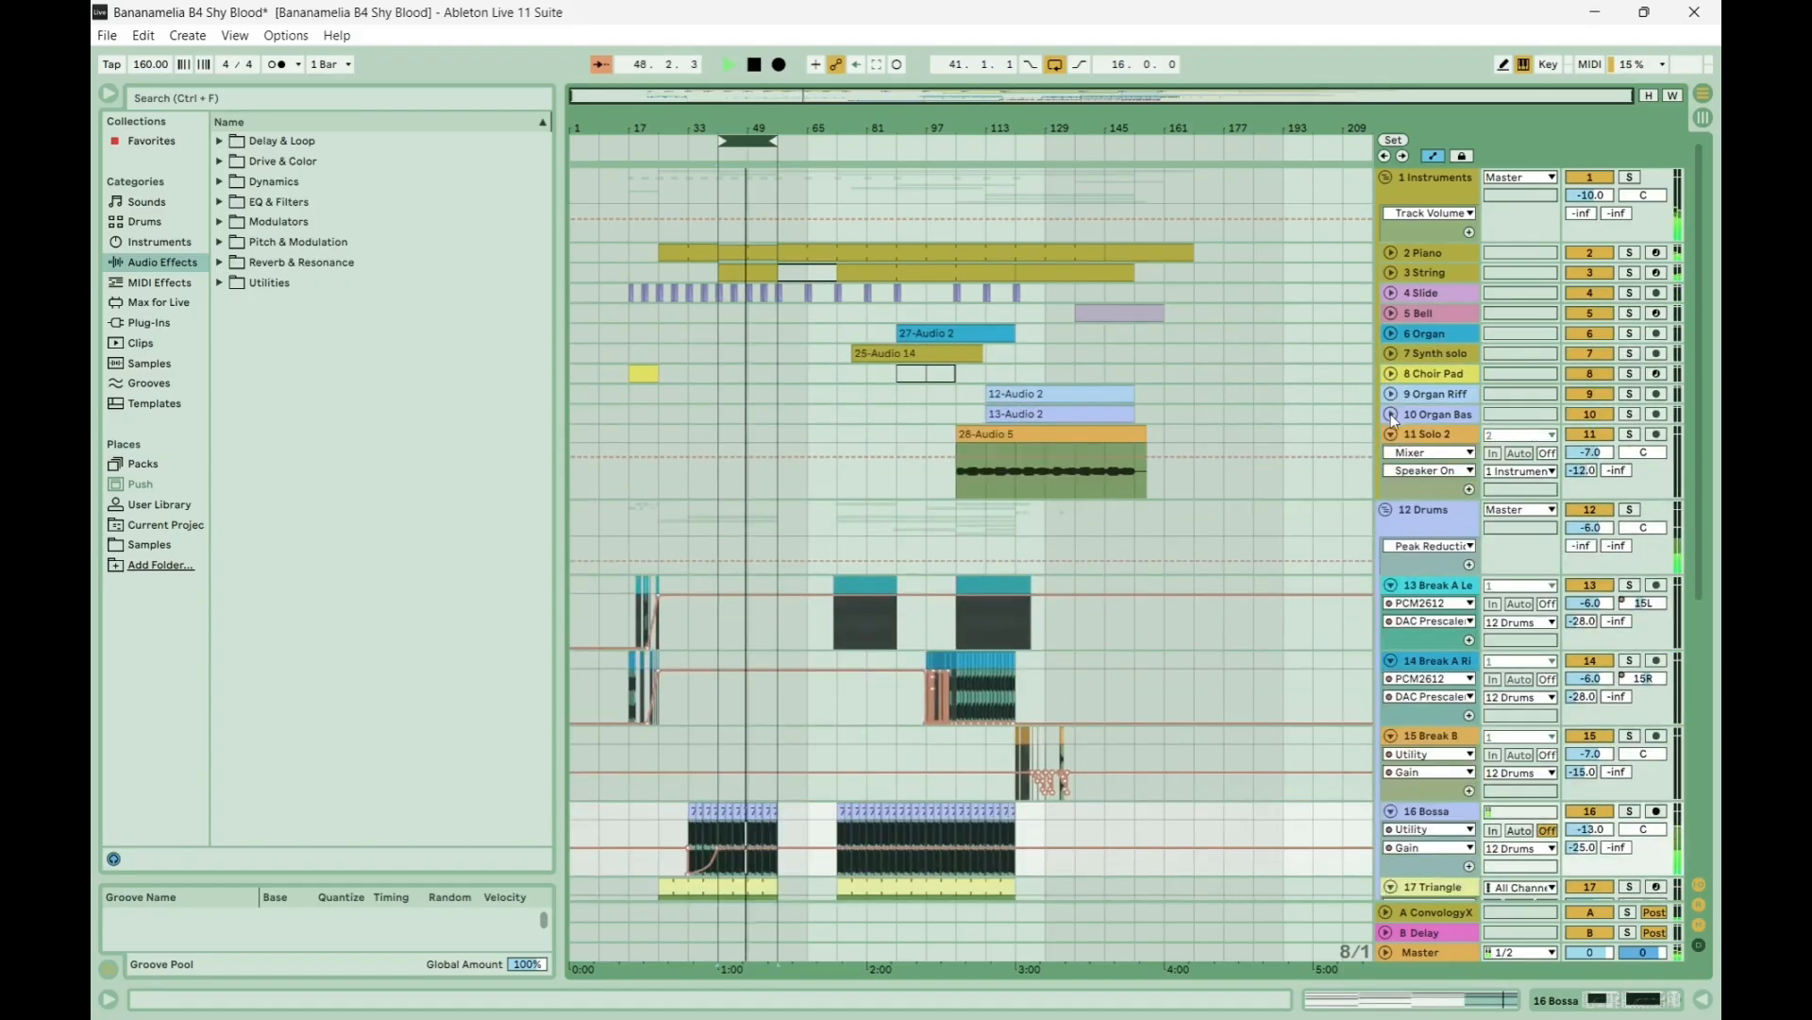
click(1391, 433)
Move the 16-bar loop brace forward to bar 57, and on to bars 73 to 89.
scroll(728, 643, down, 8)
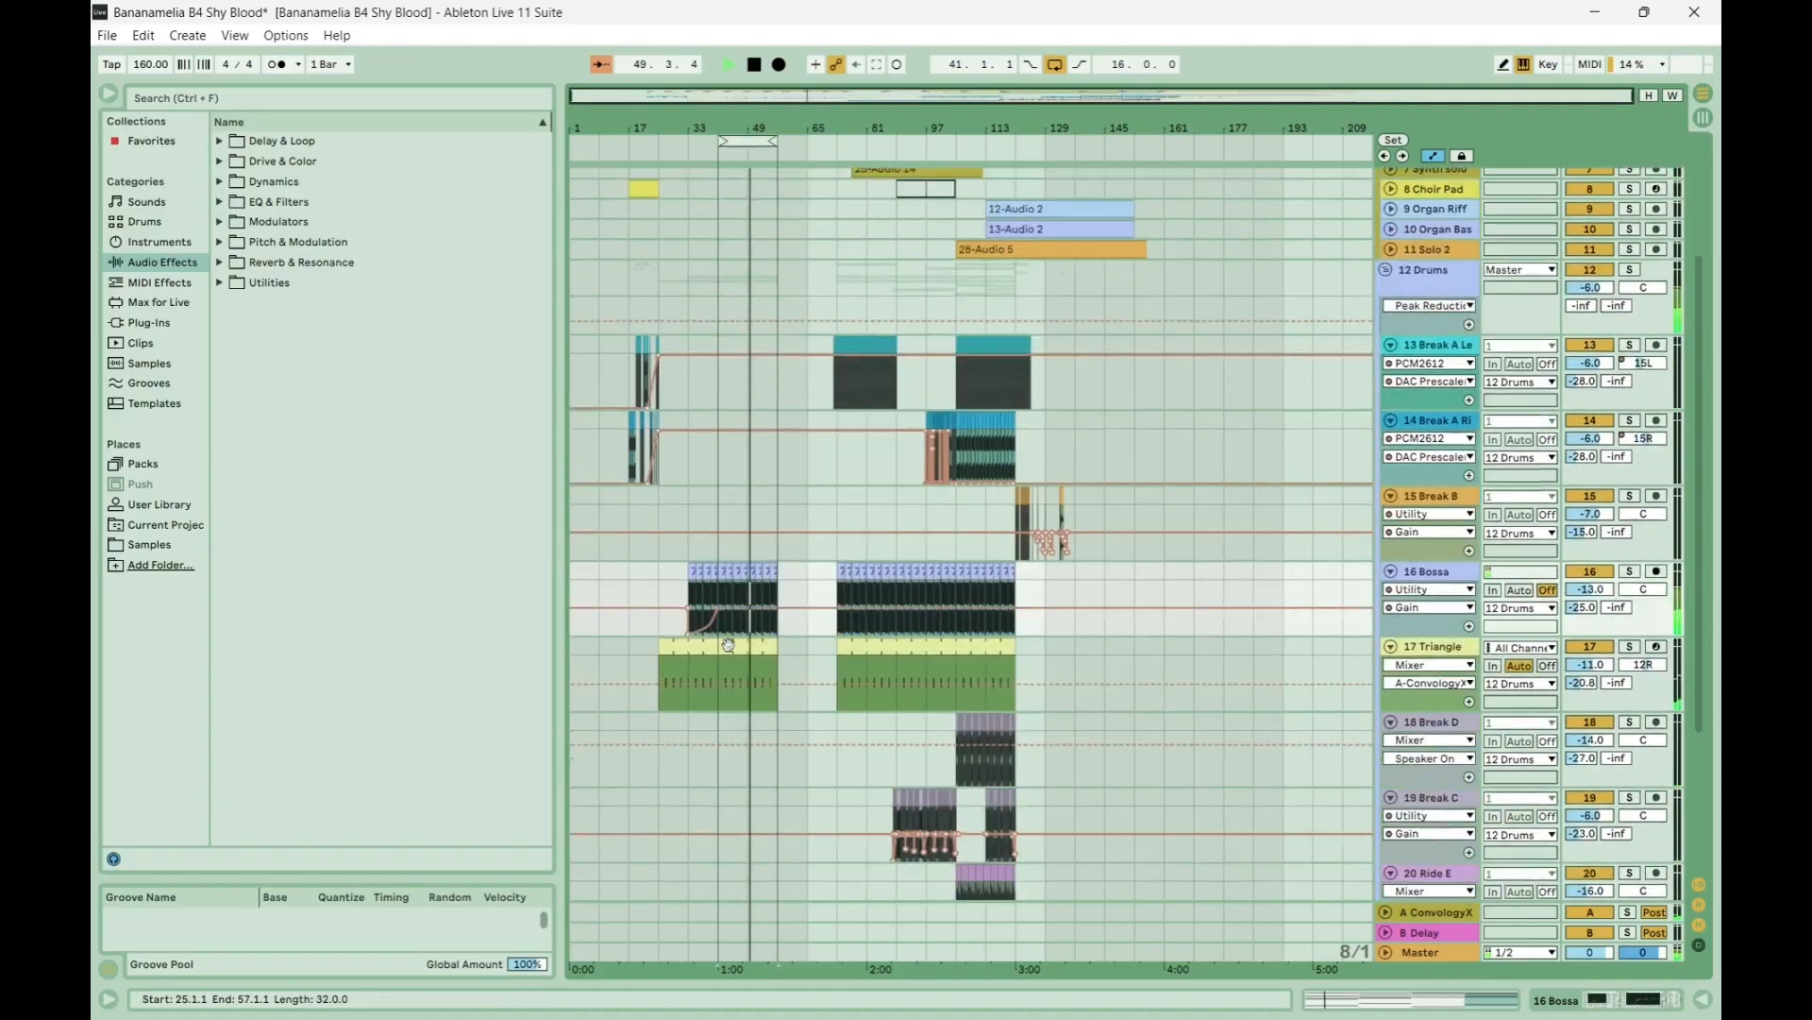
scroll(728, 643, down, 2)
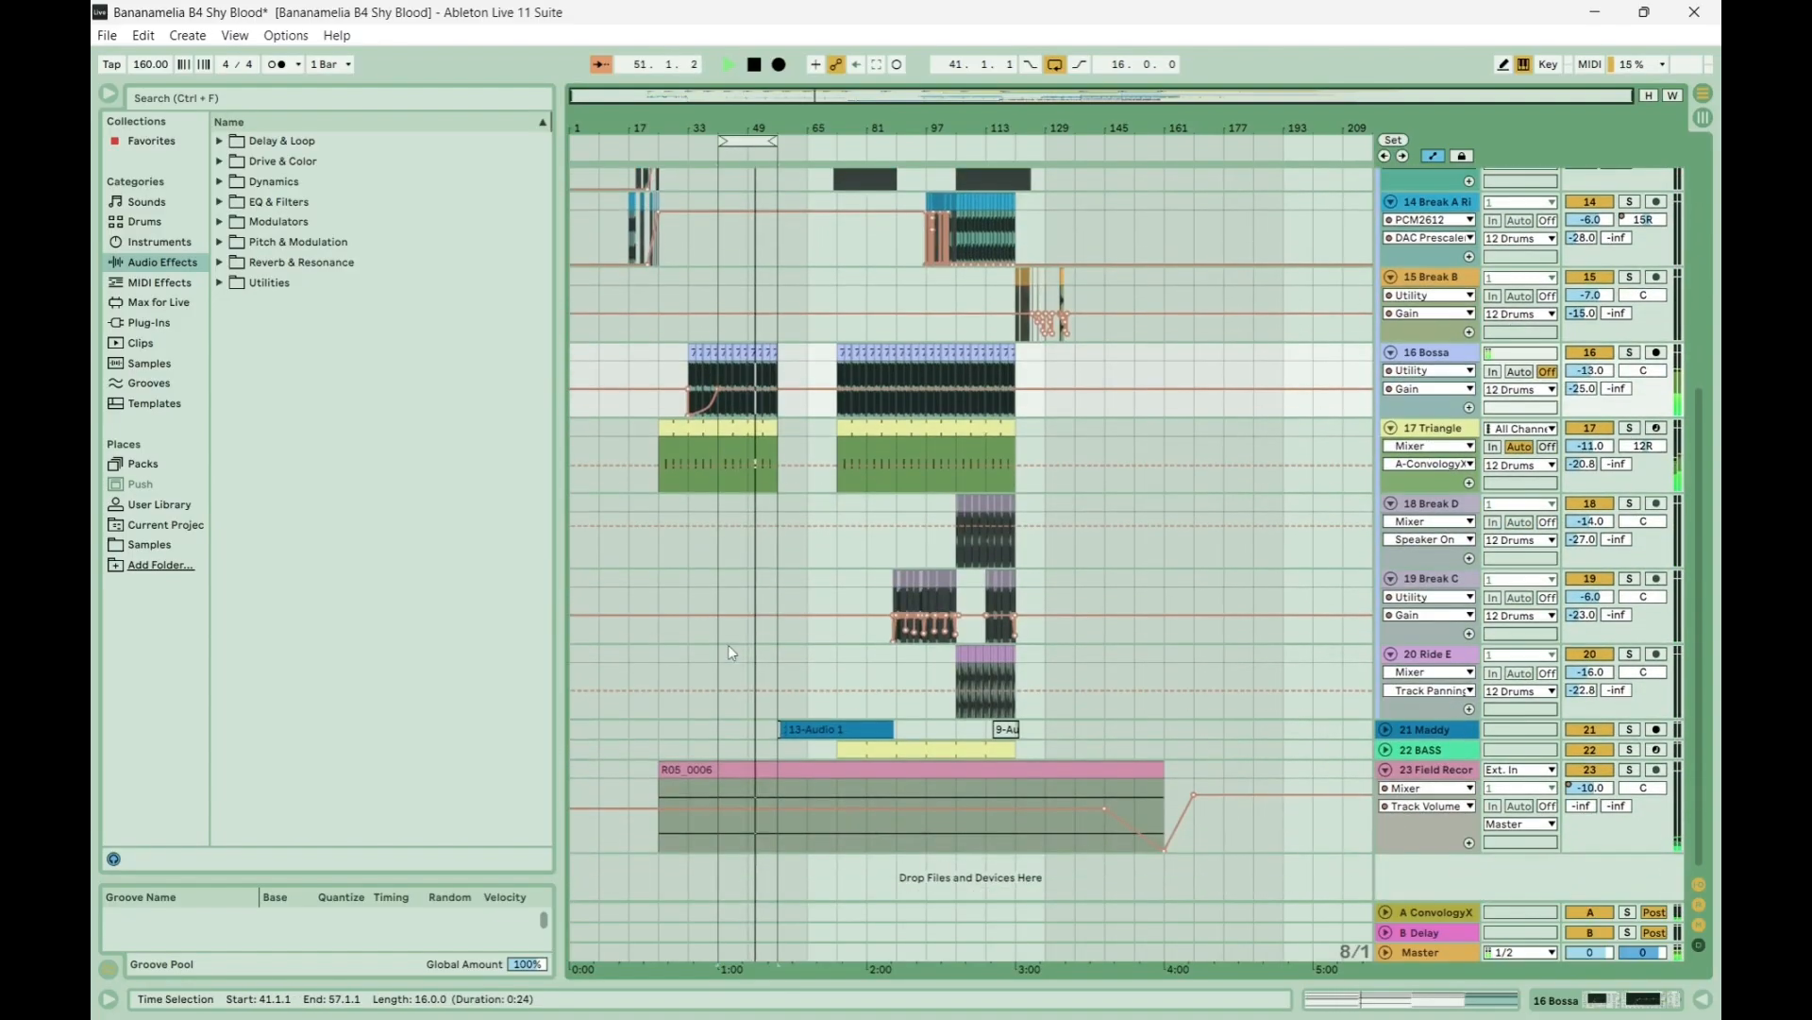
scroll(728, 644, up, 10)
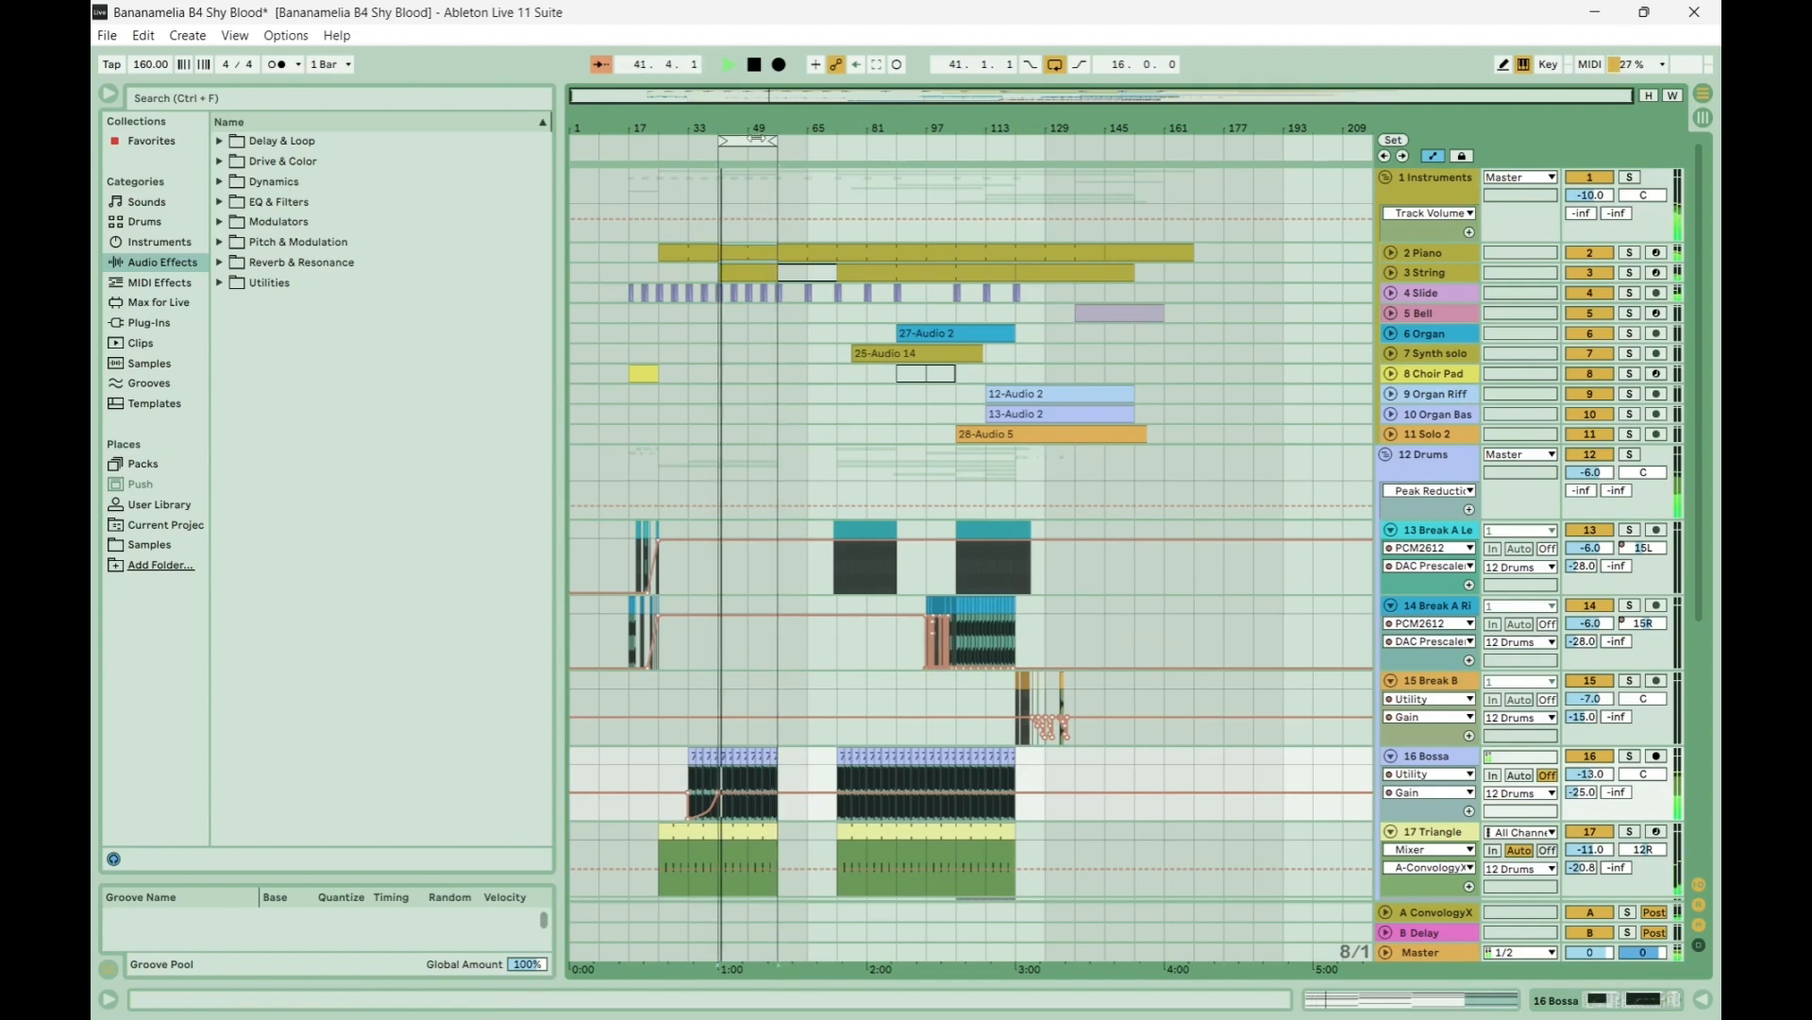
drag(755, 140, 834, 143)
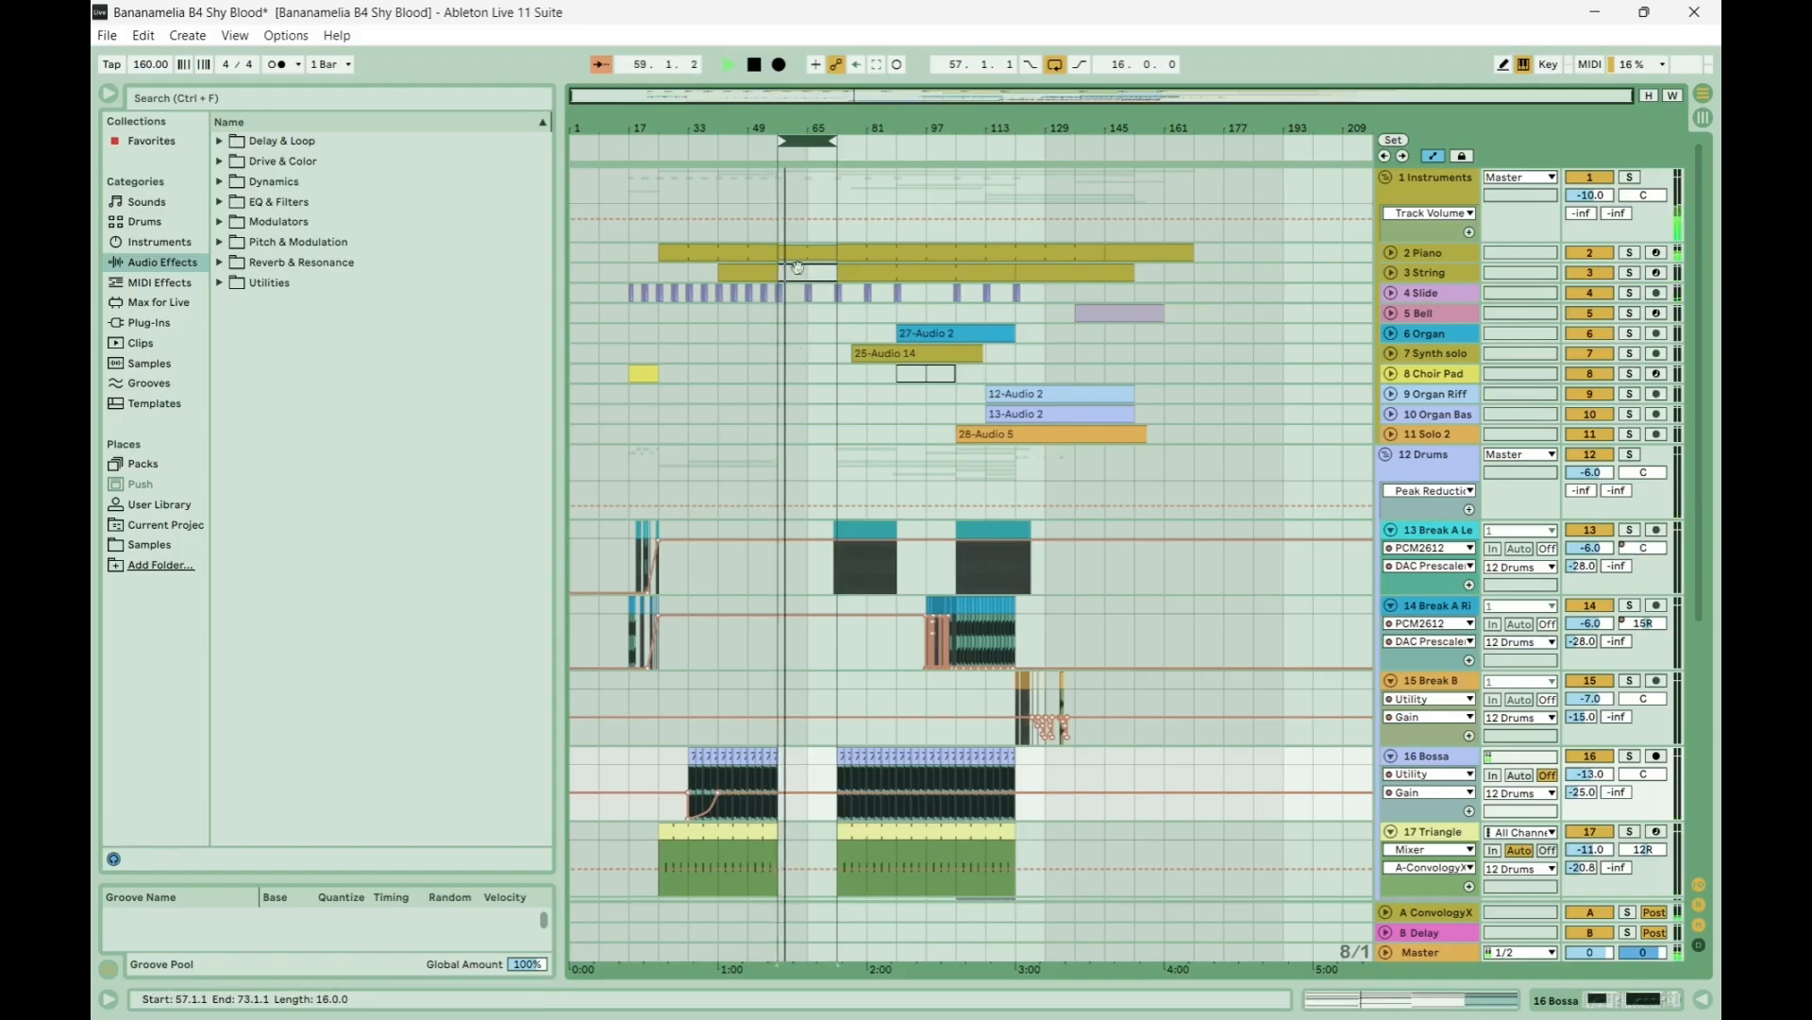
drag(834, 142, 900, 142)
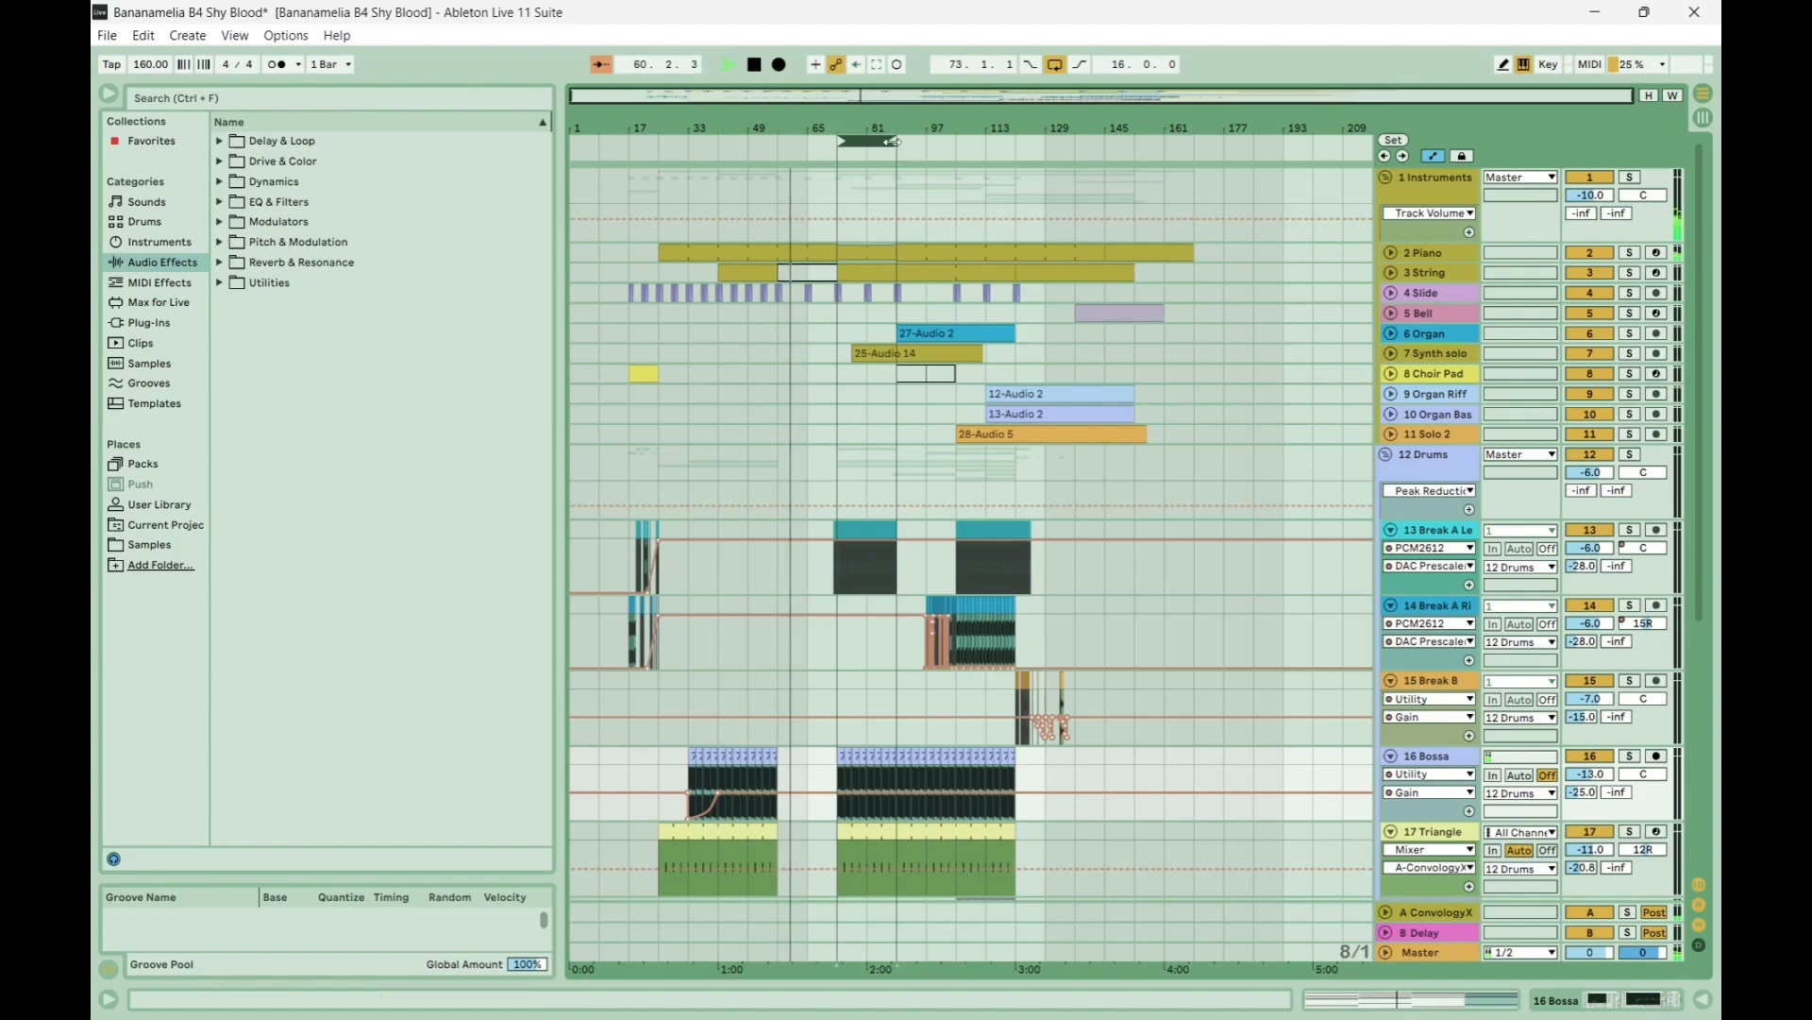
Listen through the passage leading into bar 73 while reviewing the drum, BASS and Field Recording tracks, and stop playback.
scroll(826, 456, down, 5)
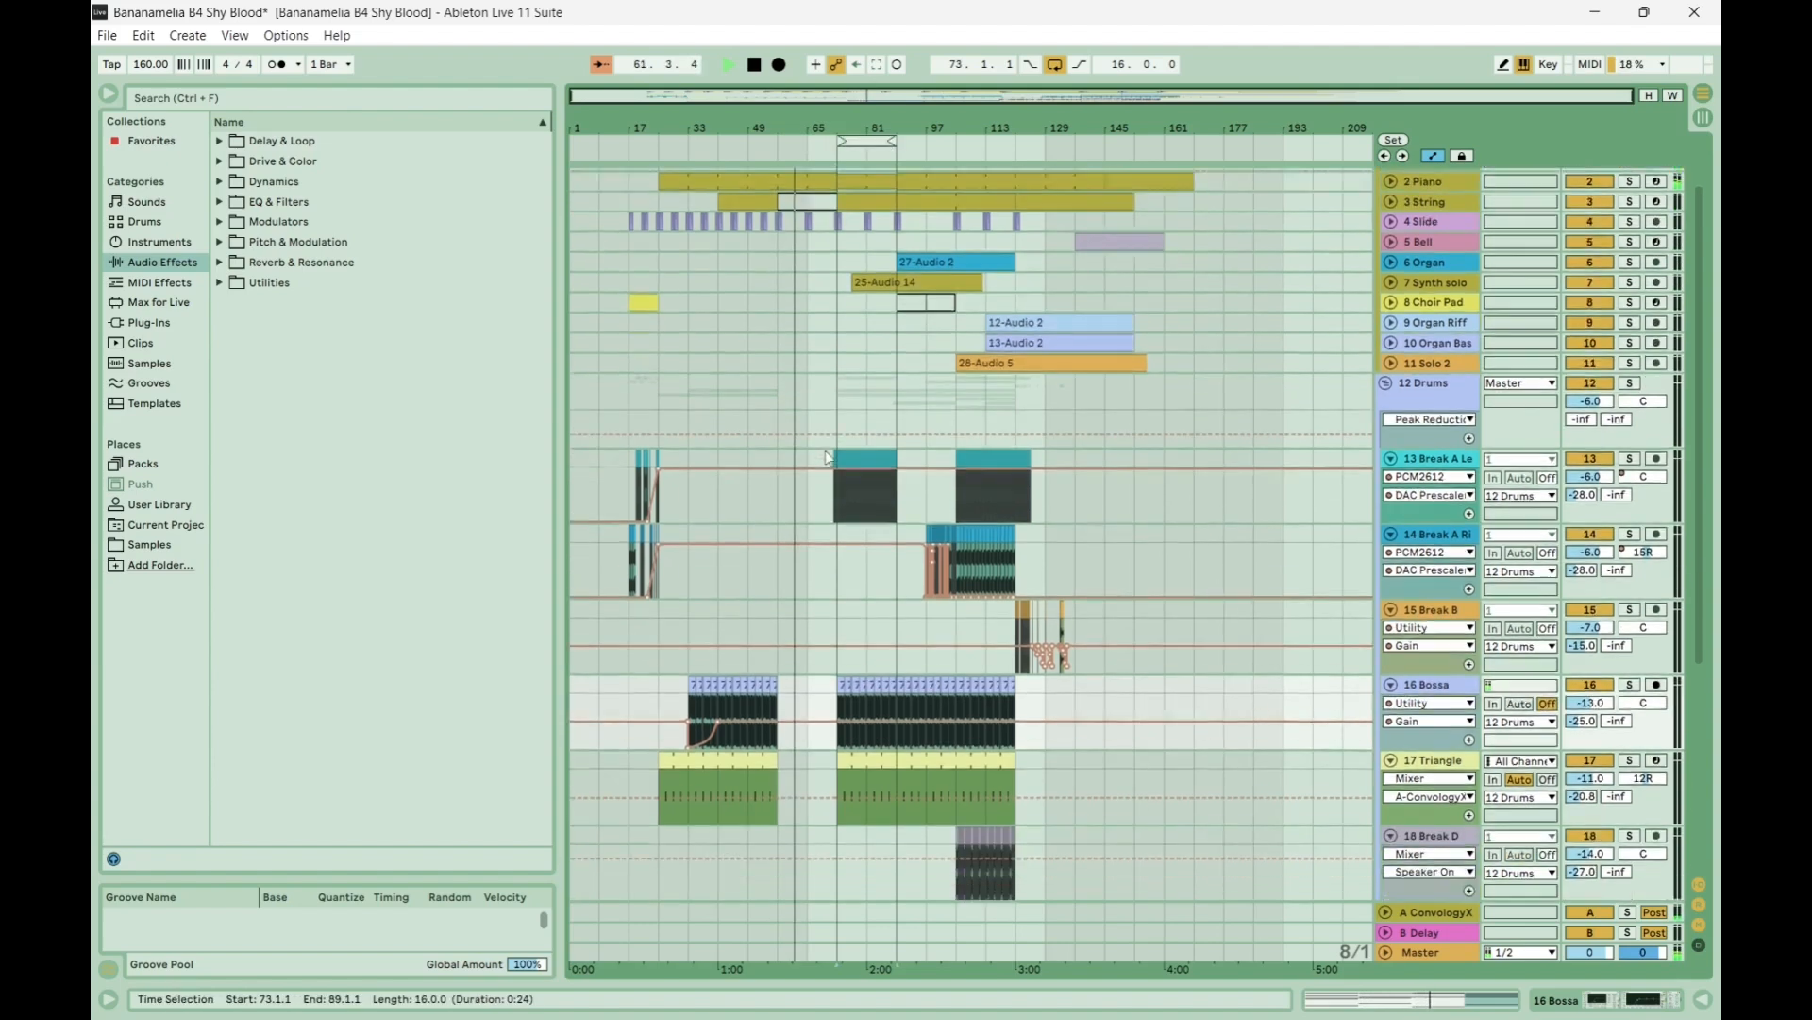
scroll(825, 451, down, 1)
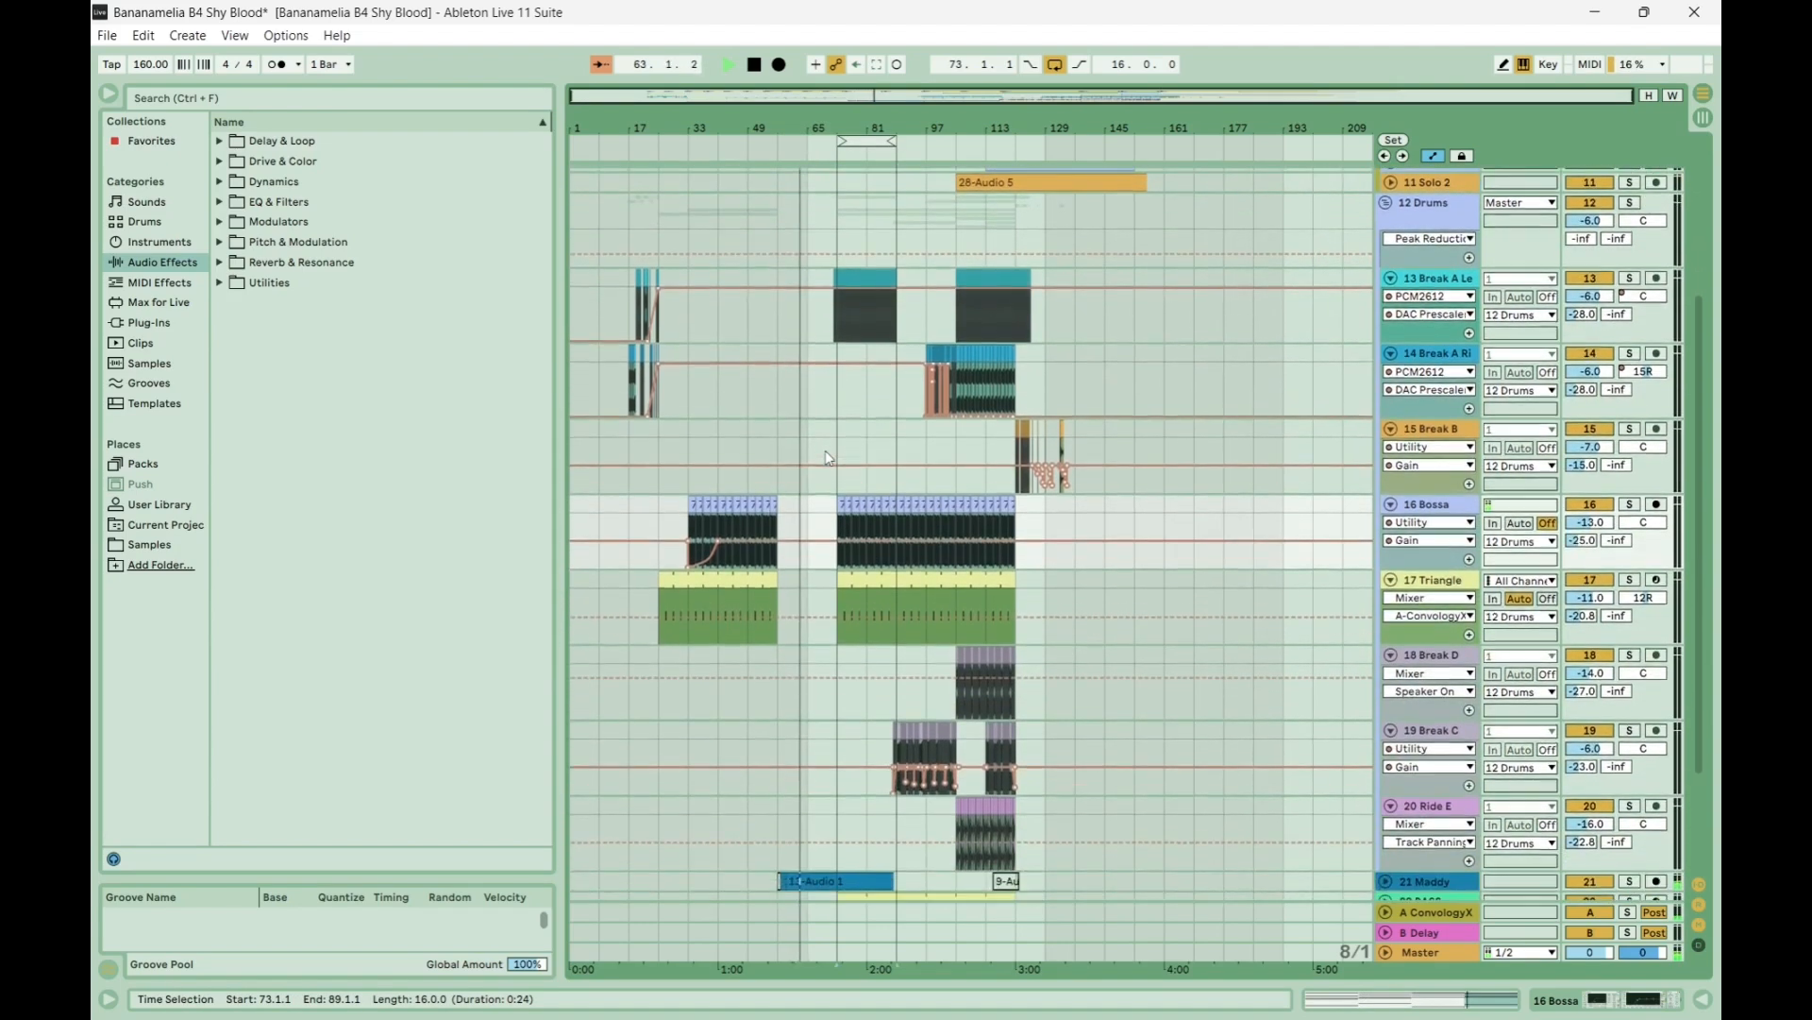
scroll(812, 489, down, 3)
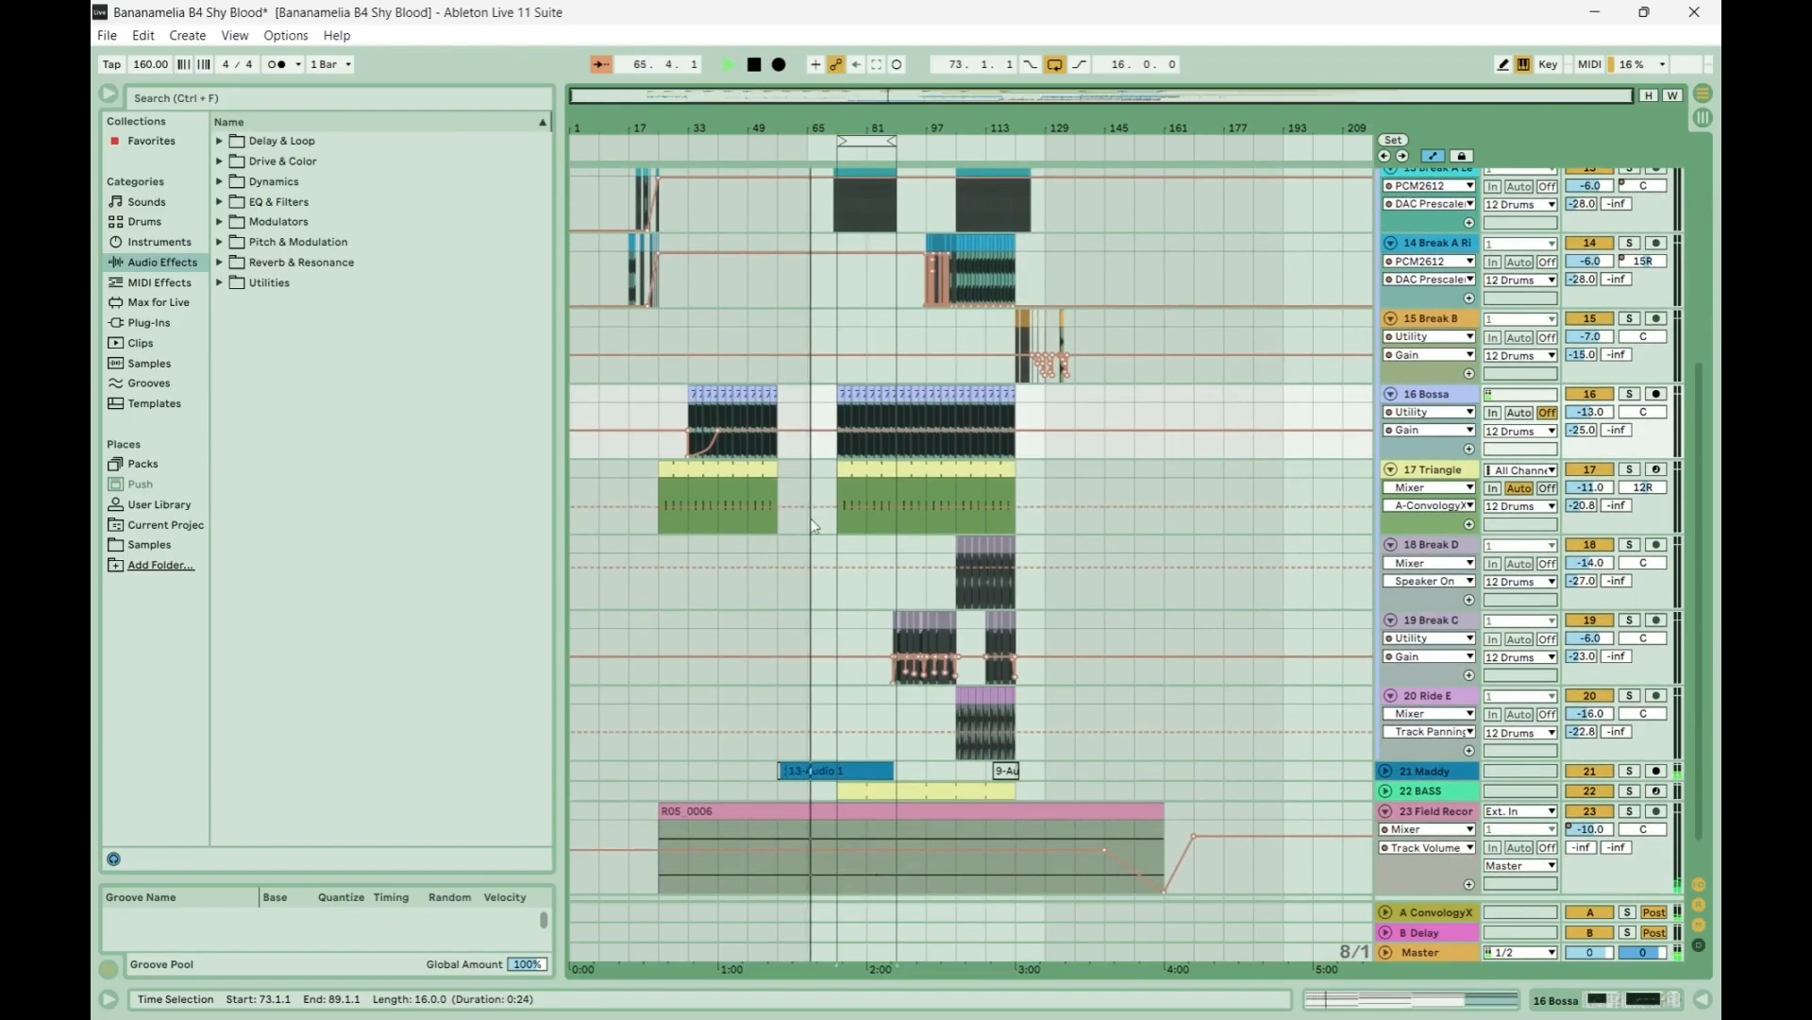
scroll(814, 525, down, 1)
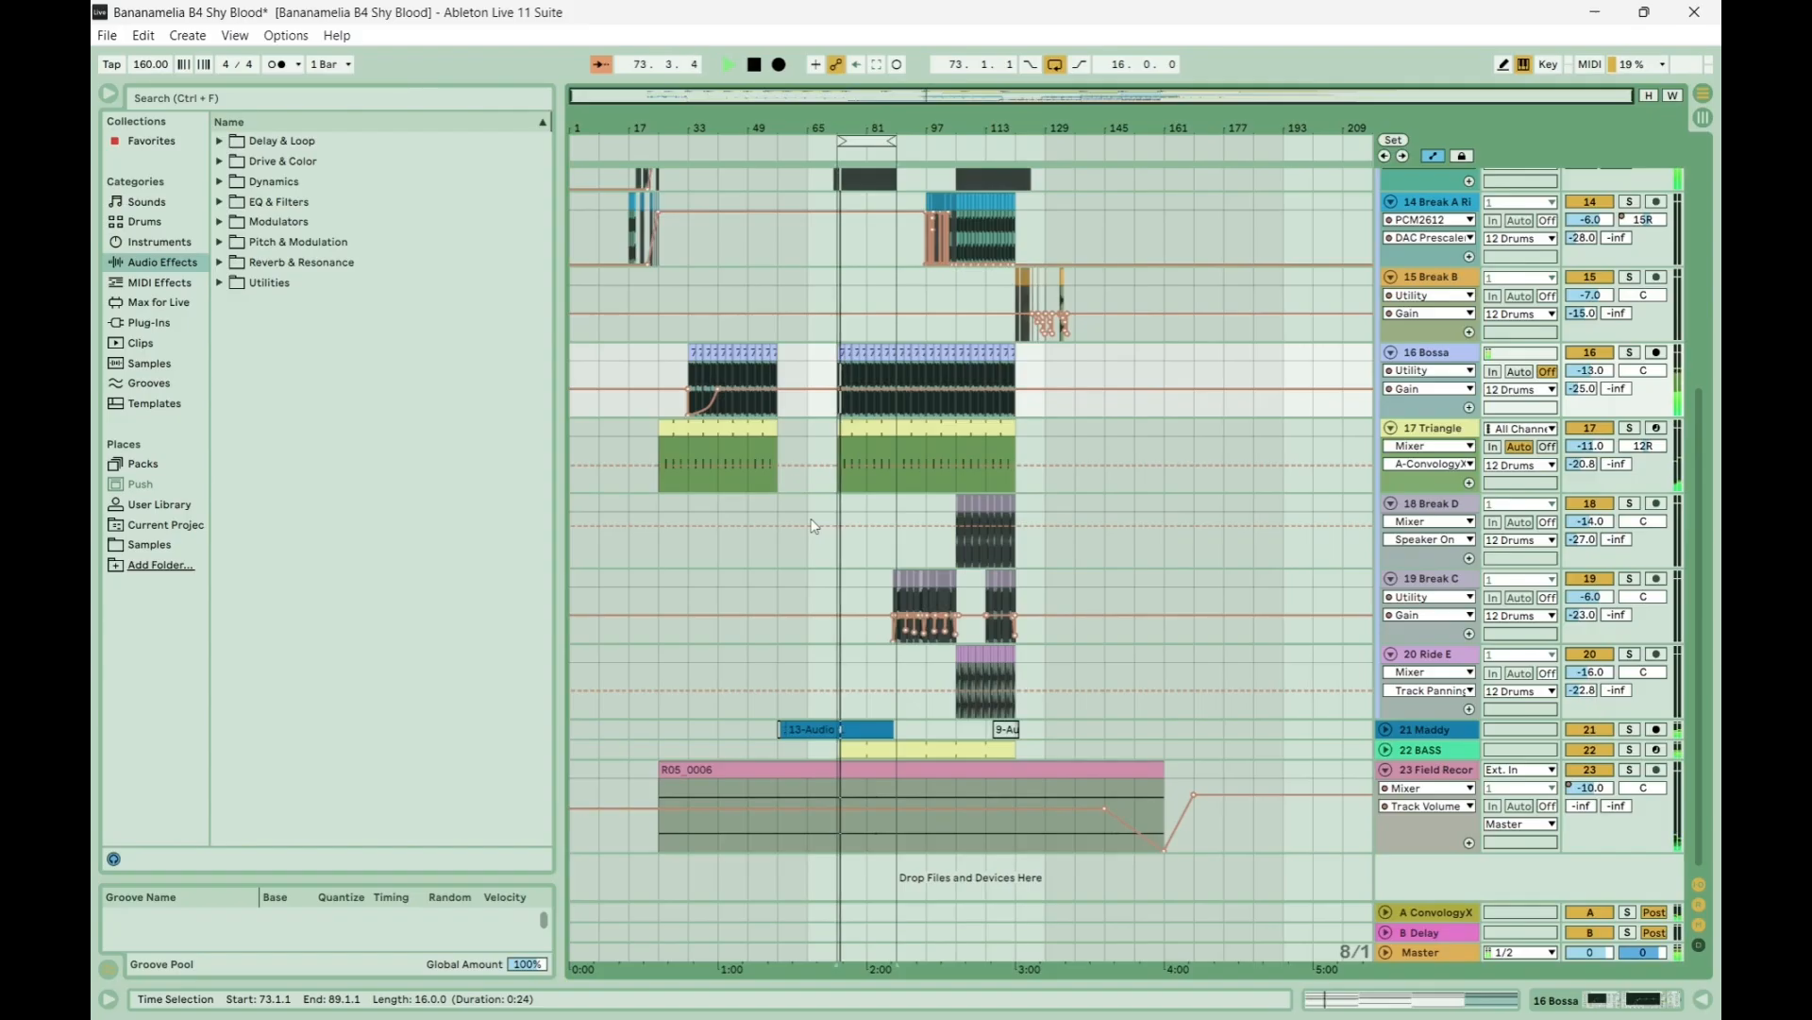
key(space)
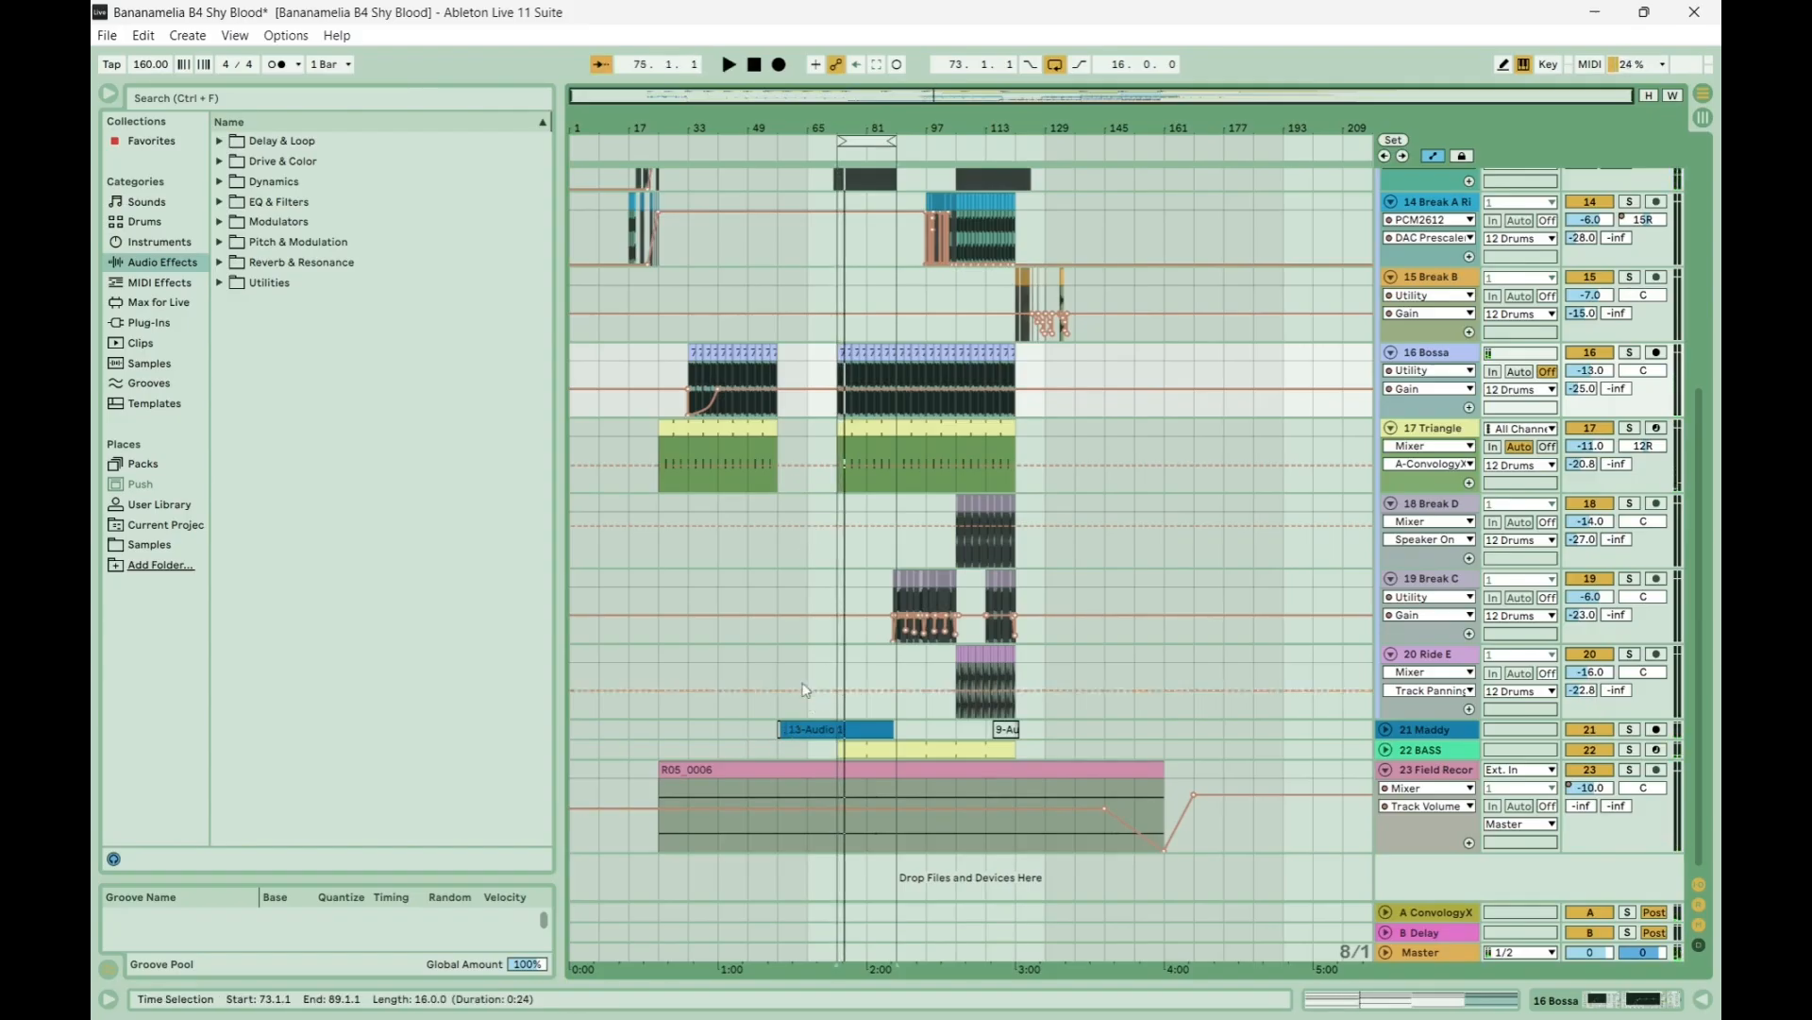
click(782, 713)
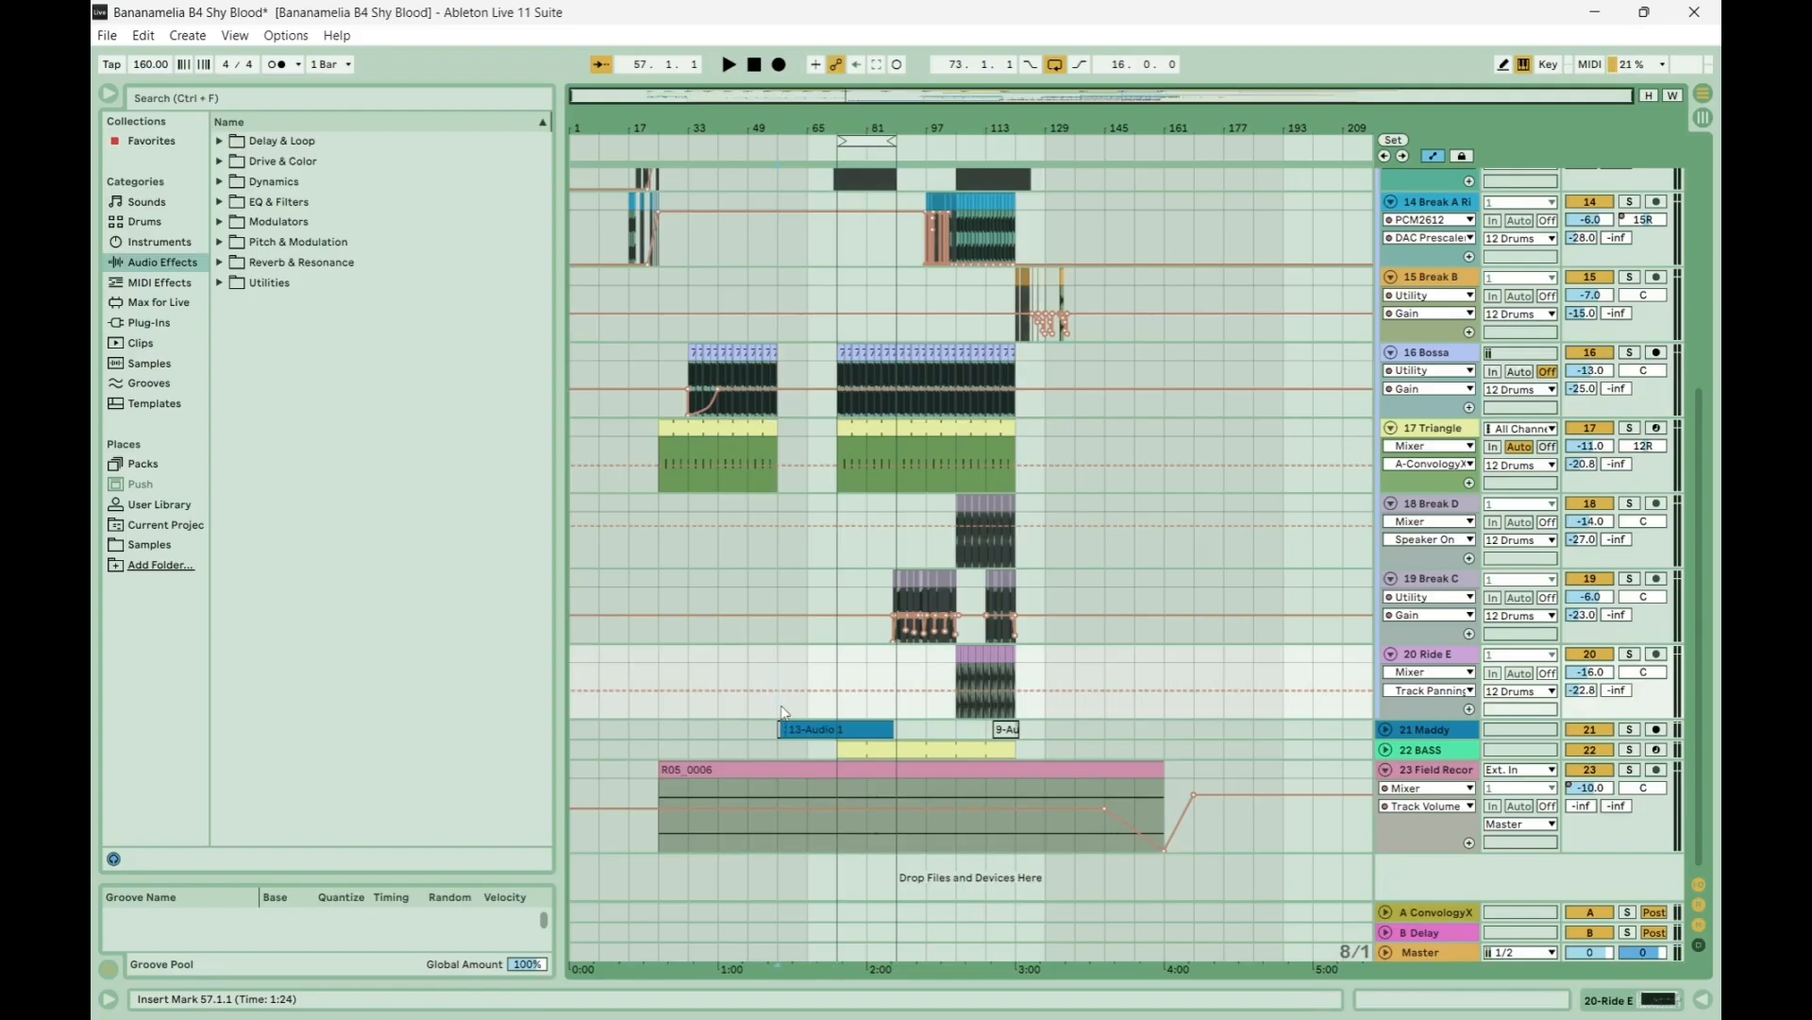
scroll(782, 712, up, 5)
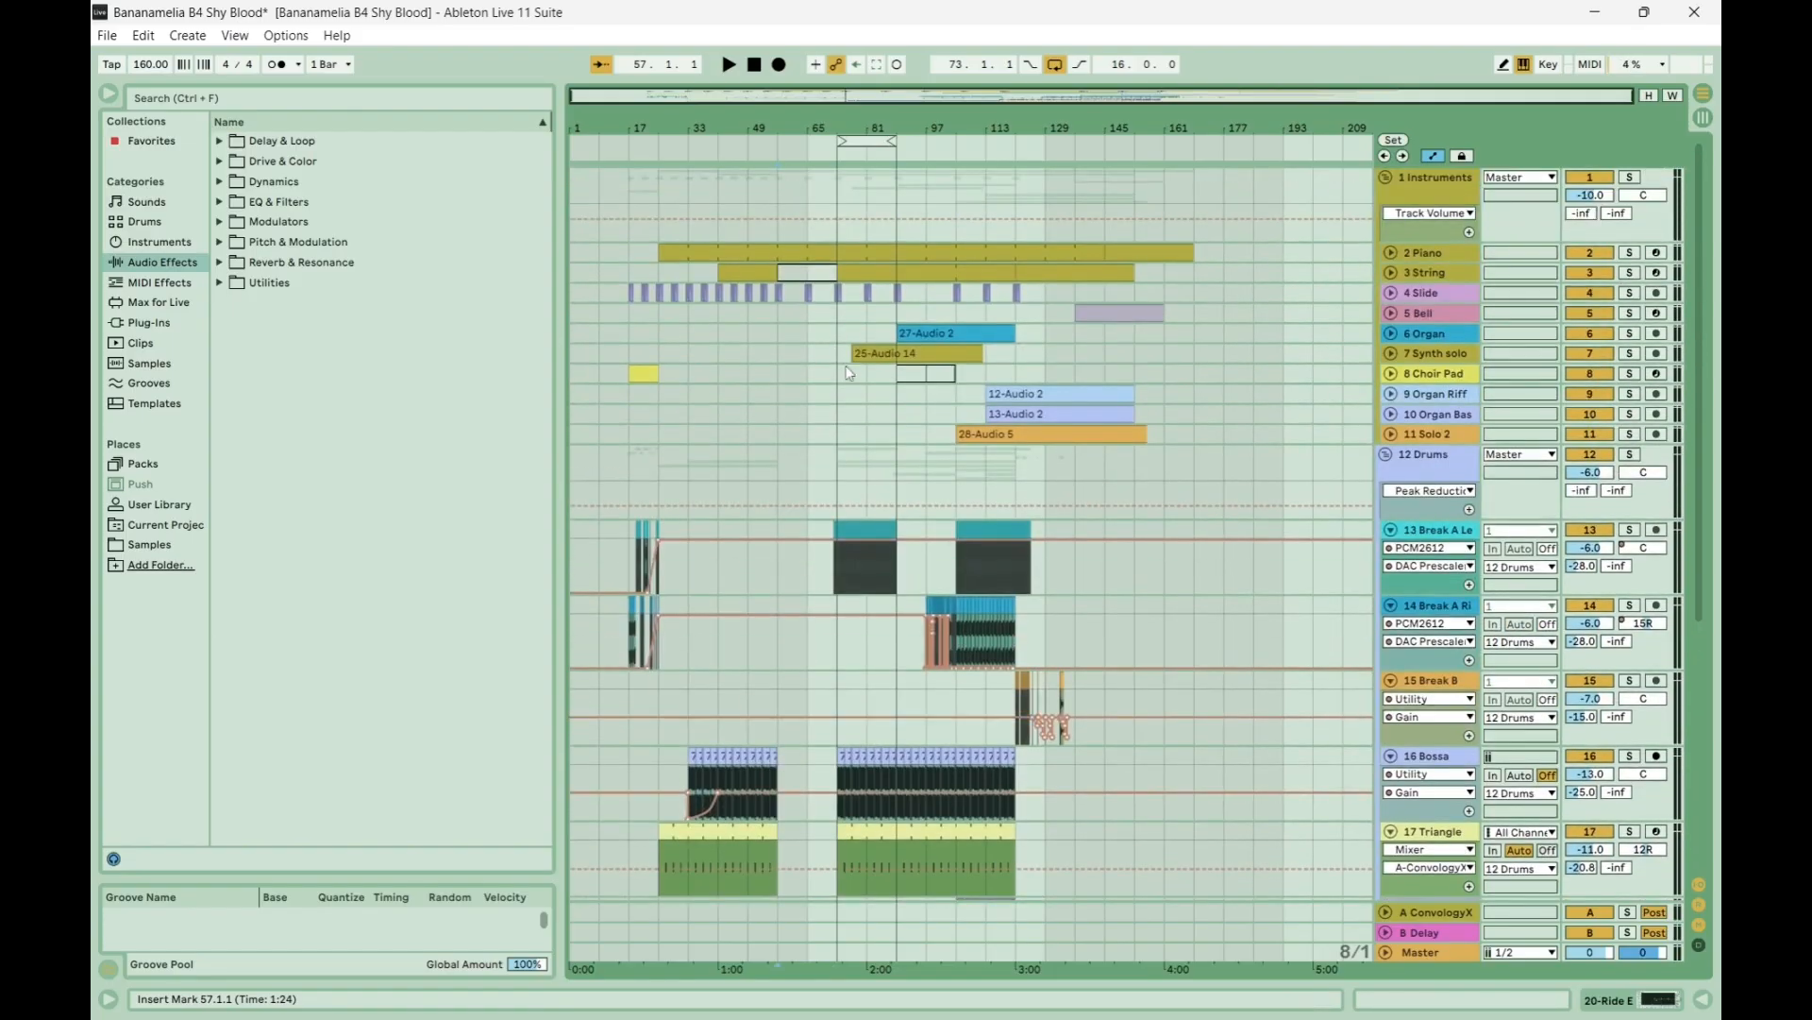
scroll(761, 540, down, 5)
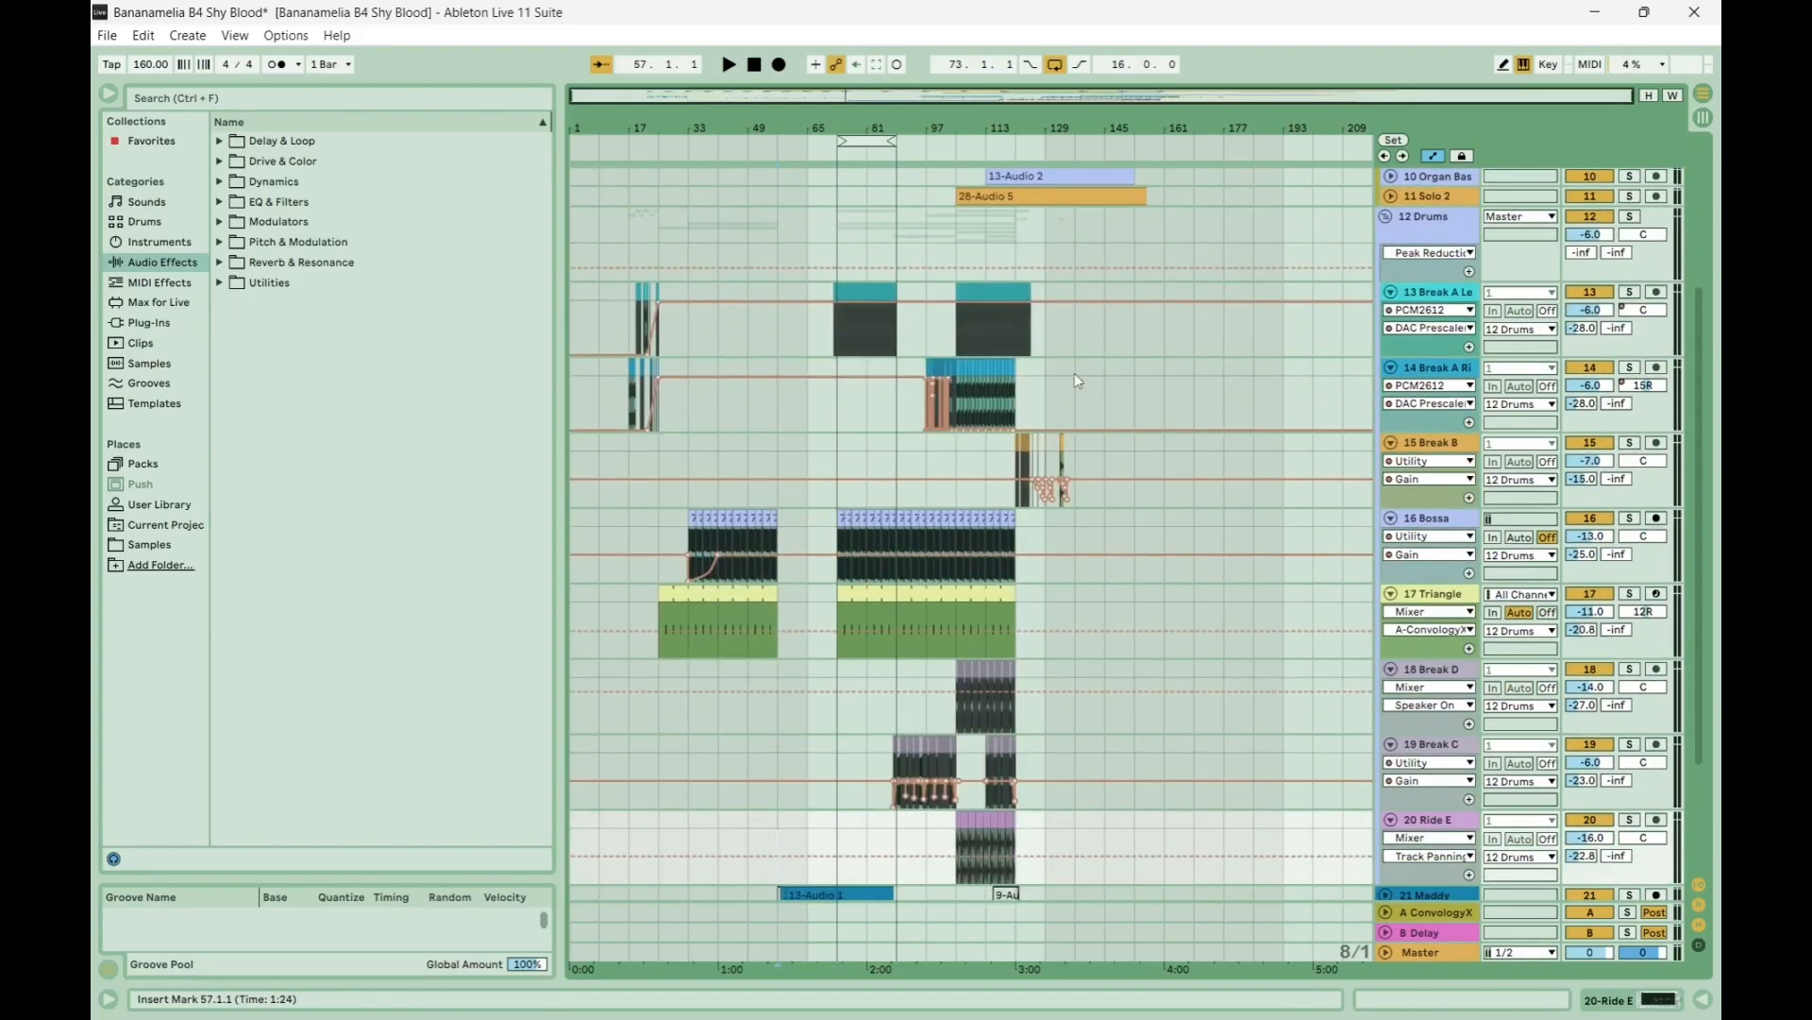
mouse_move(784, 439)
mouse_down()
mouse_move(852, 440)
mouse_move(729, 419)
mouse_move(755, 434)
mouse_up()
right_click(853, 440)
key(Escape)
right_click(755, 434)
key(Escape)
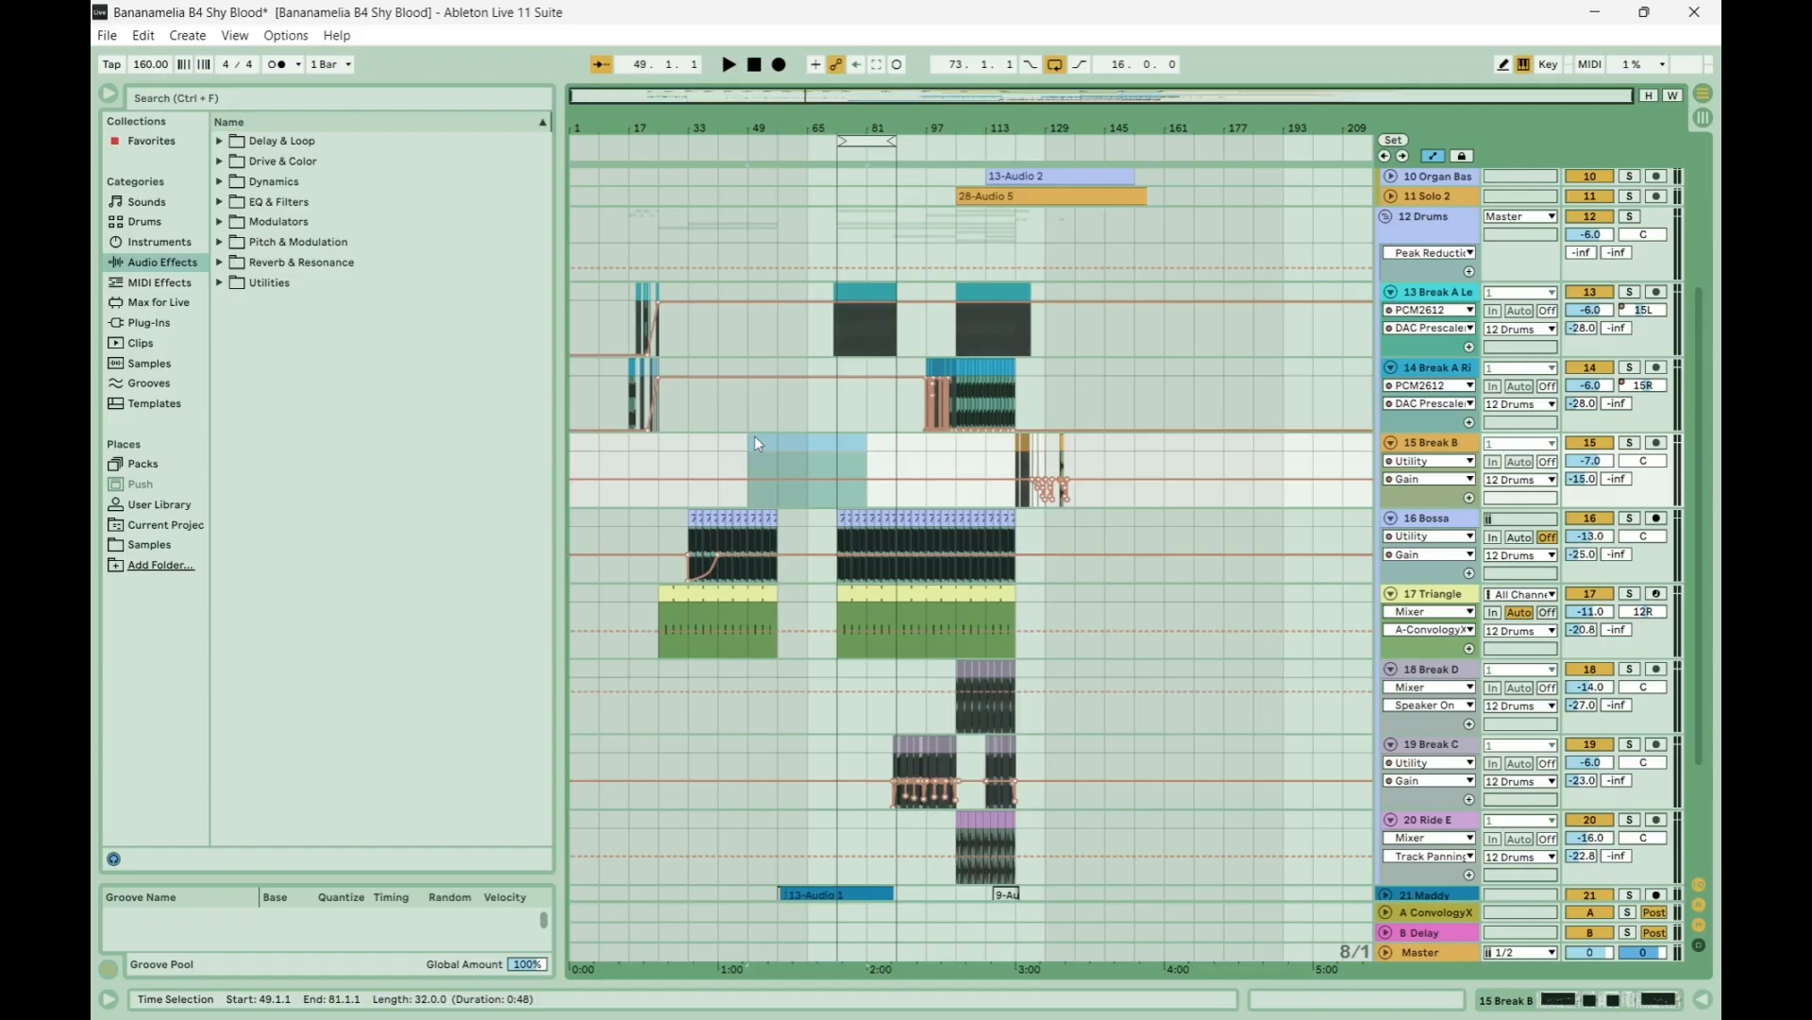
Play the arrangement from bar 57, and replay it from bar 65.
click(772, 449)
key(space)
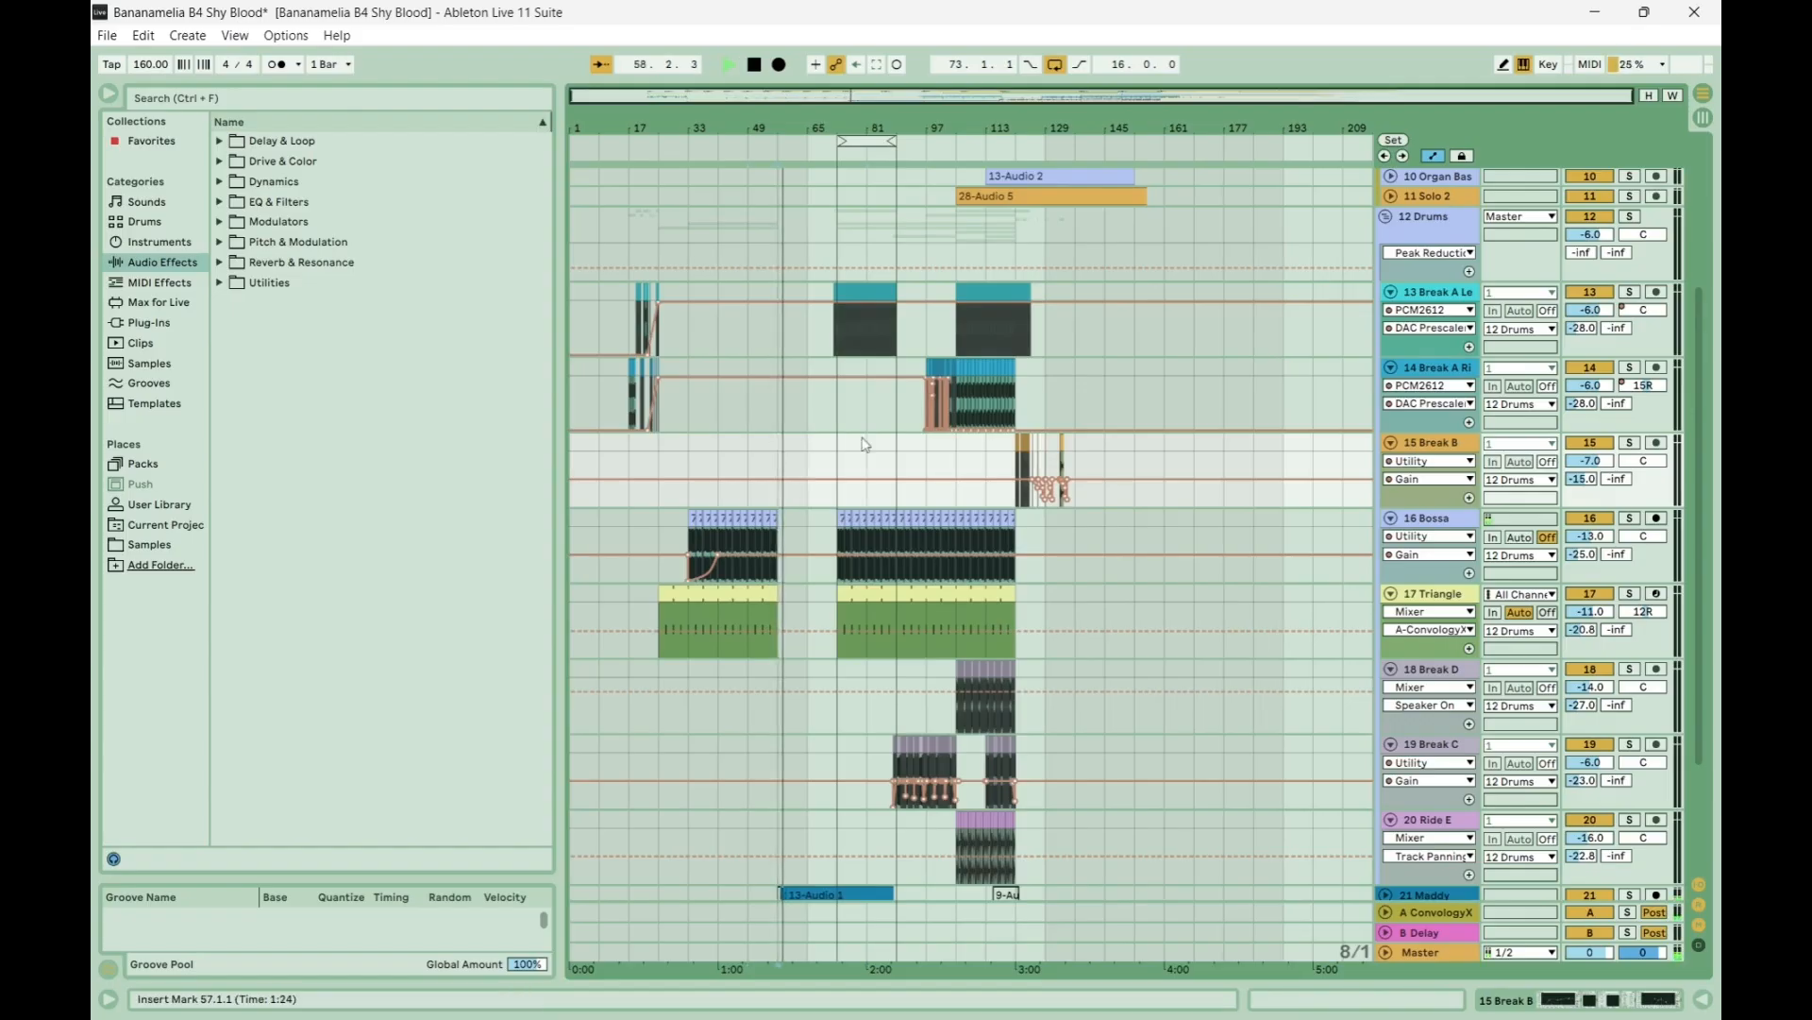
scroll(887, 455, down, 5)
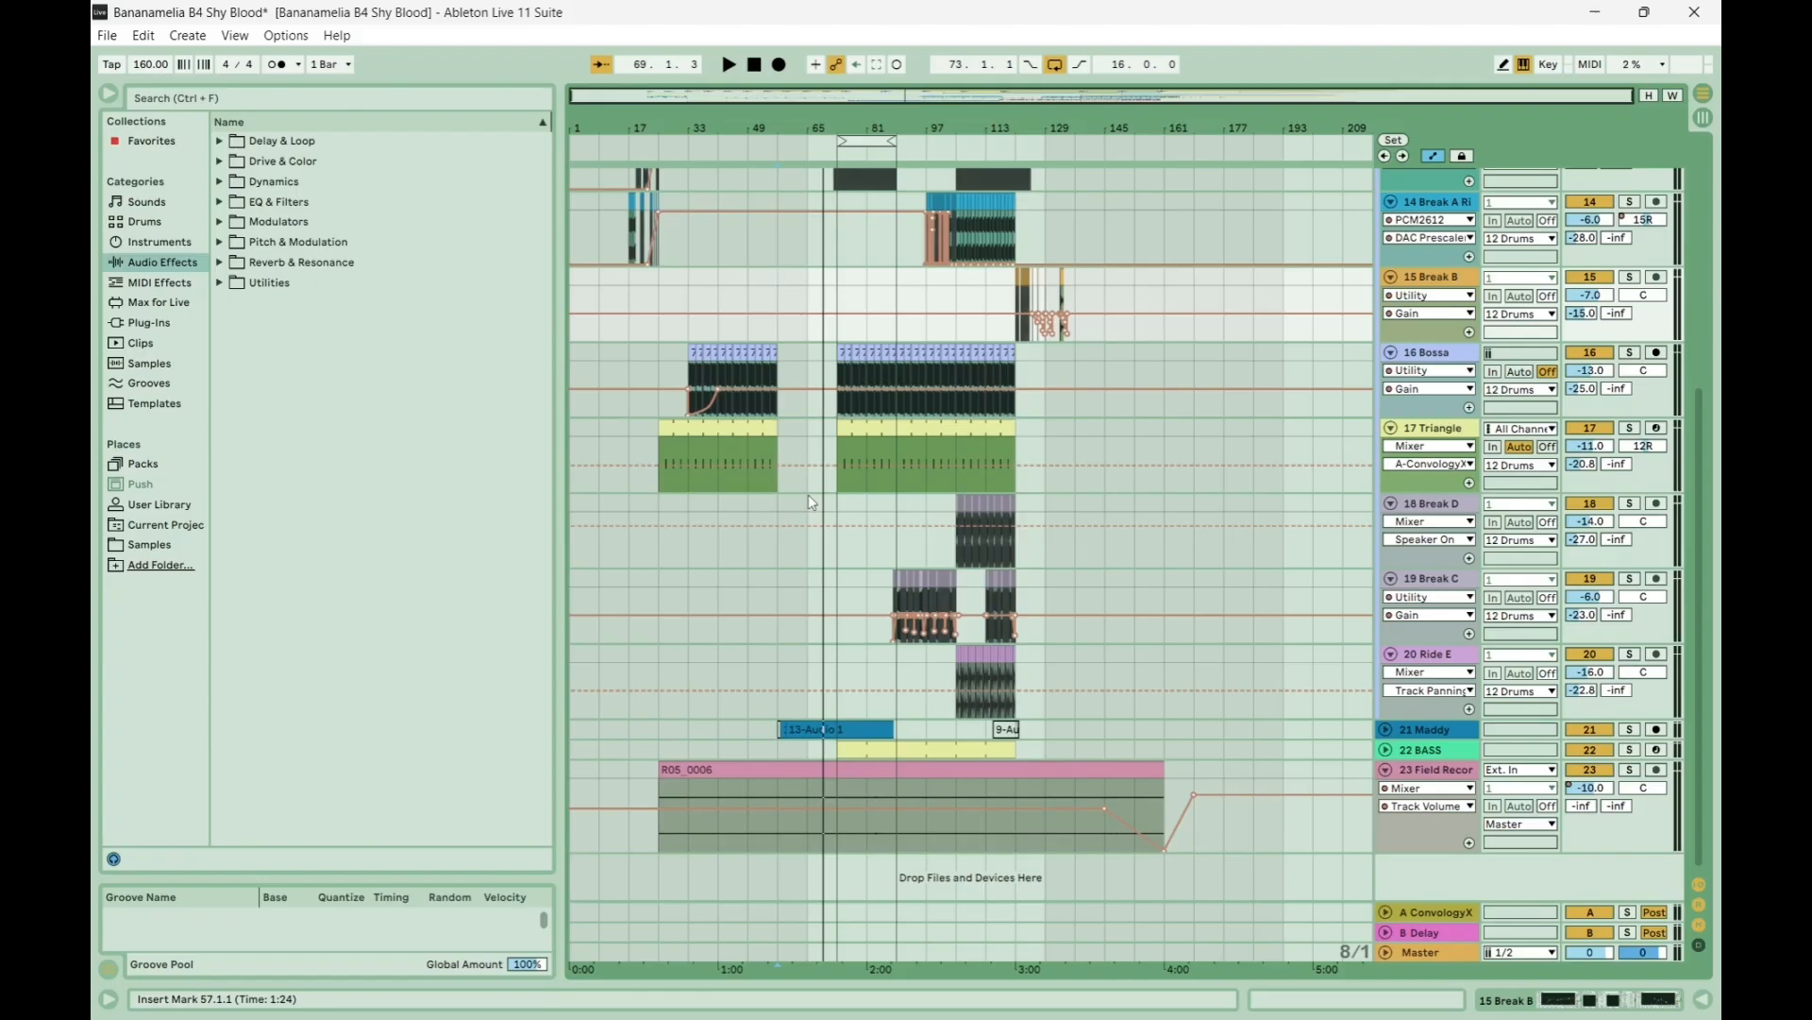
click(811, 502)
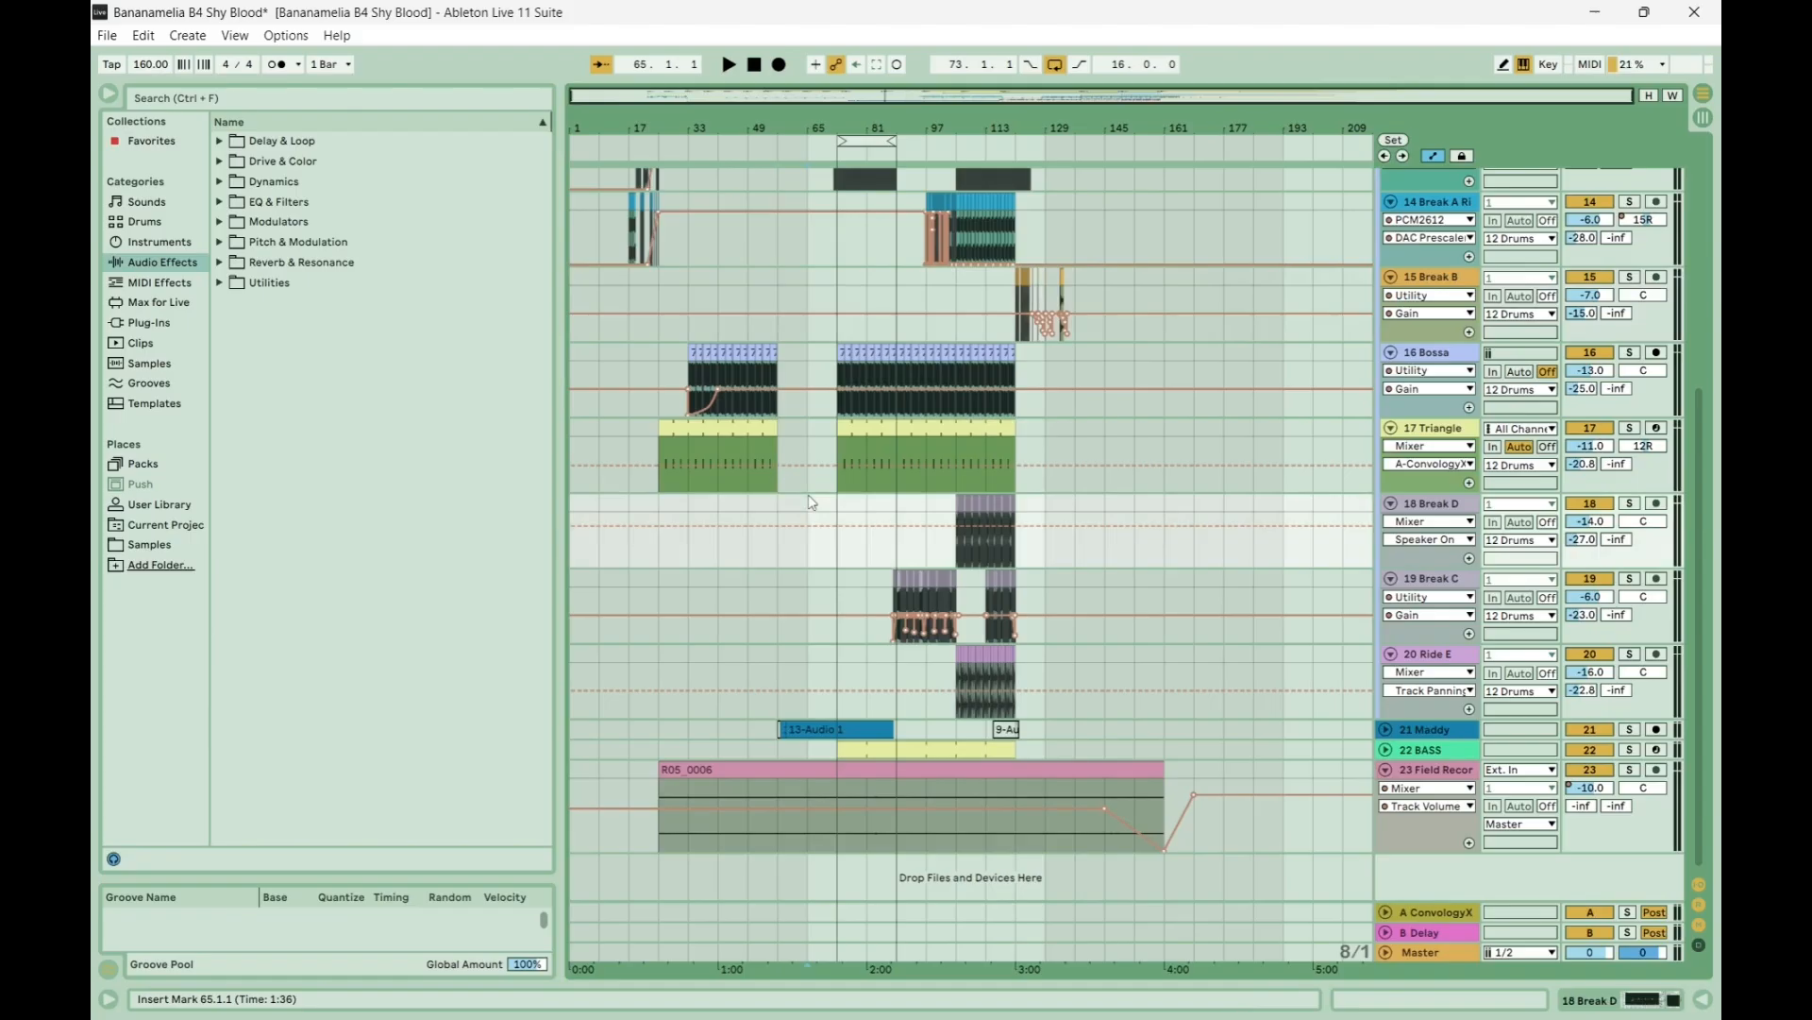
key(space)
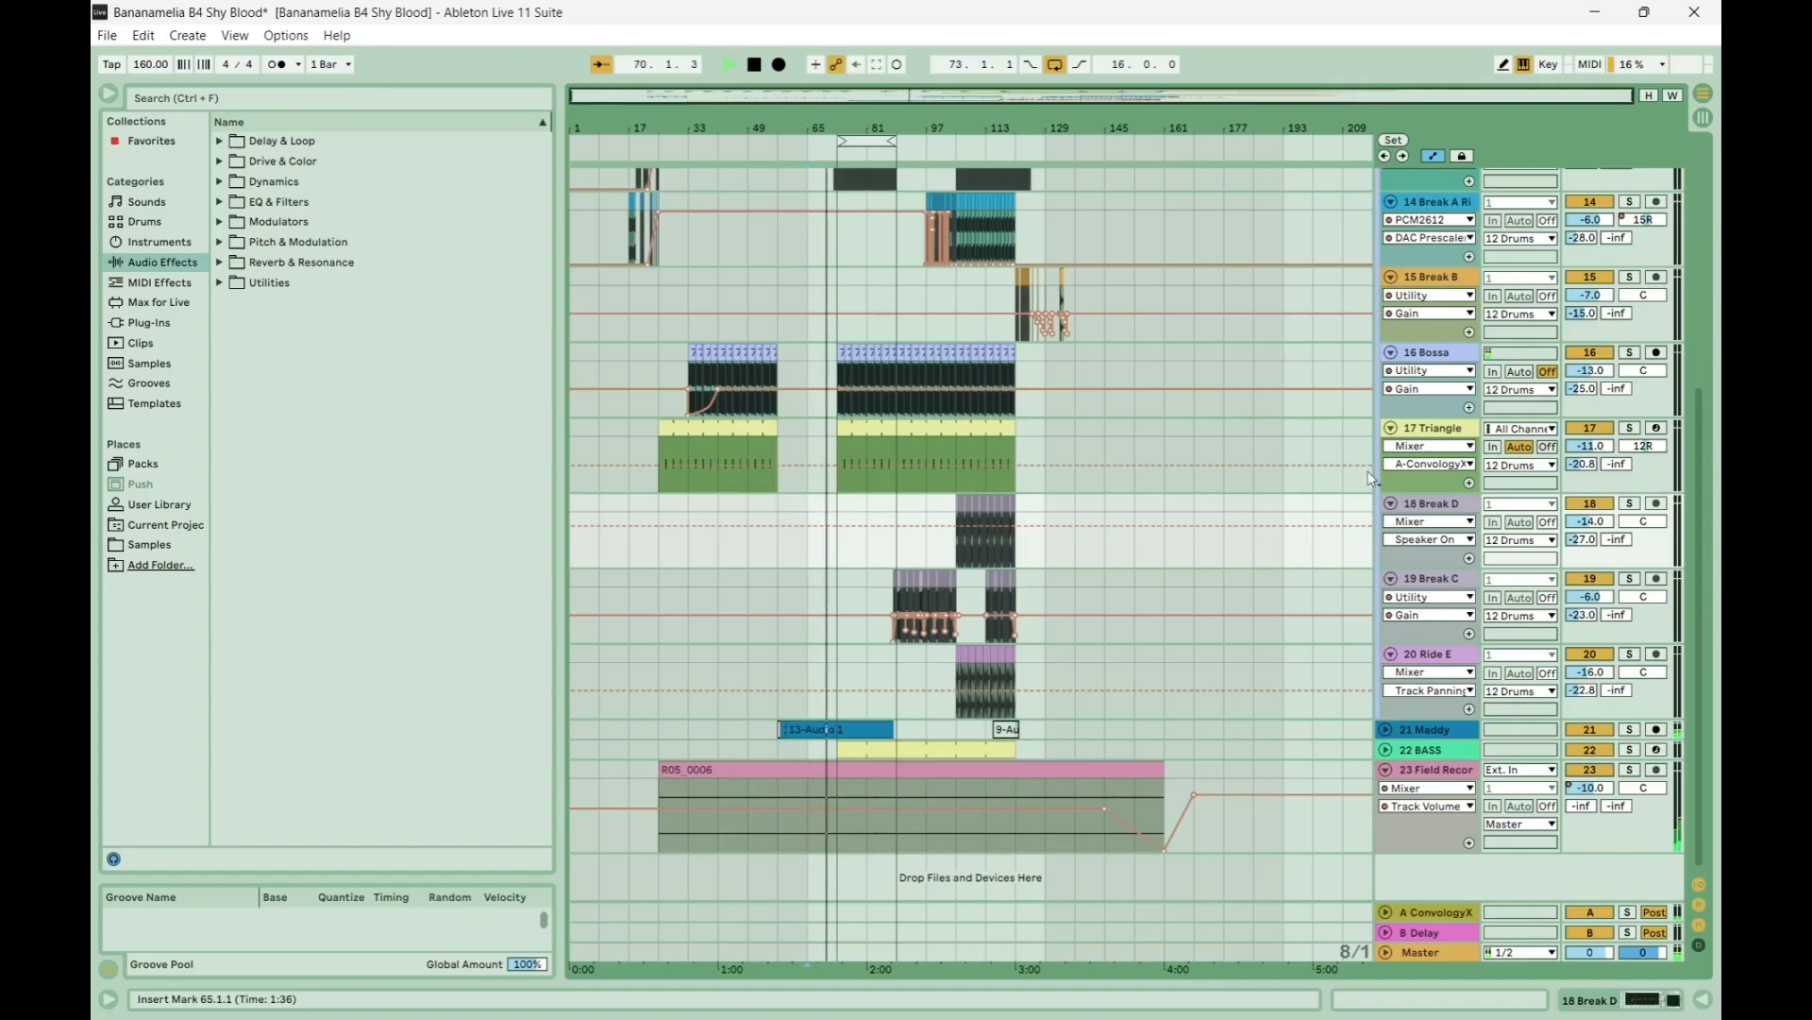
Unfold the BASS track, solo it and display its device chain.
scroll(1407, 500, up, 3)
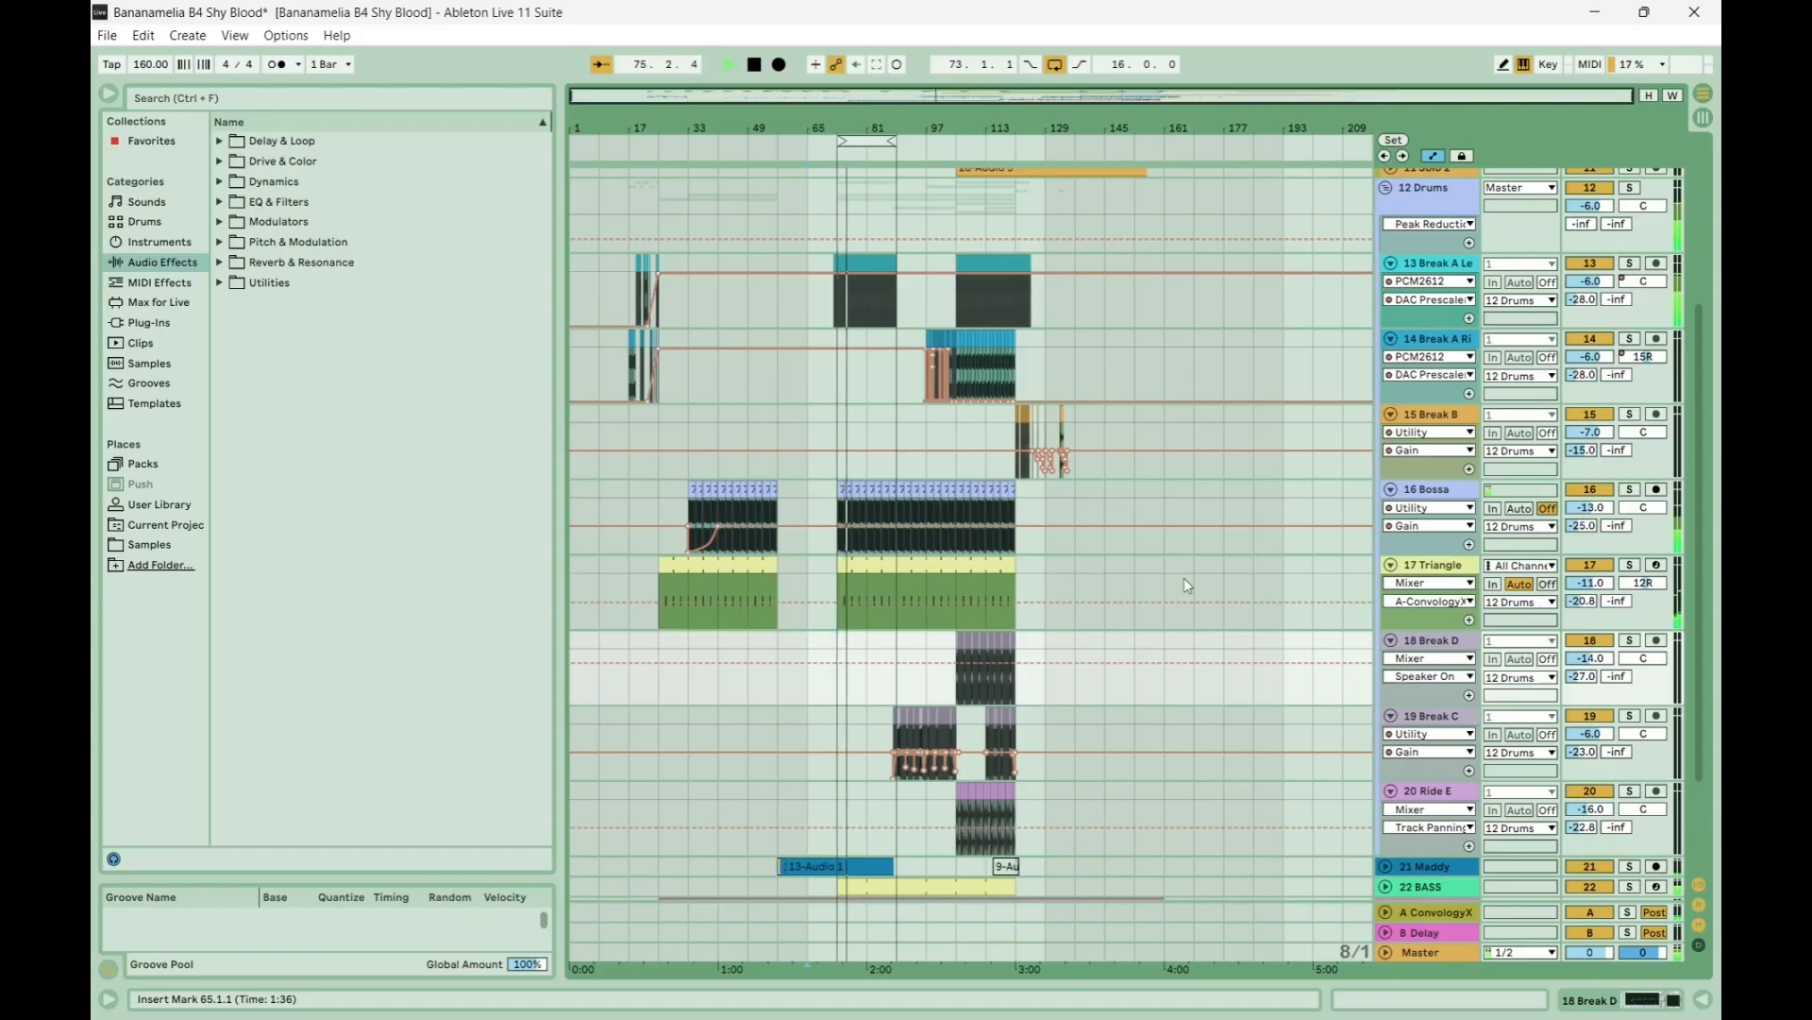
scroll(1183, 578, down, 2)
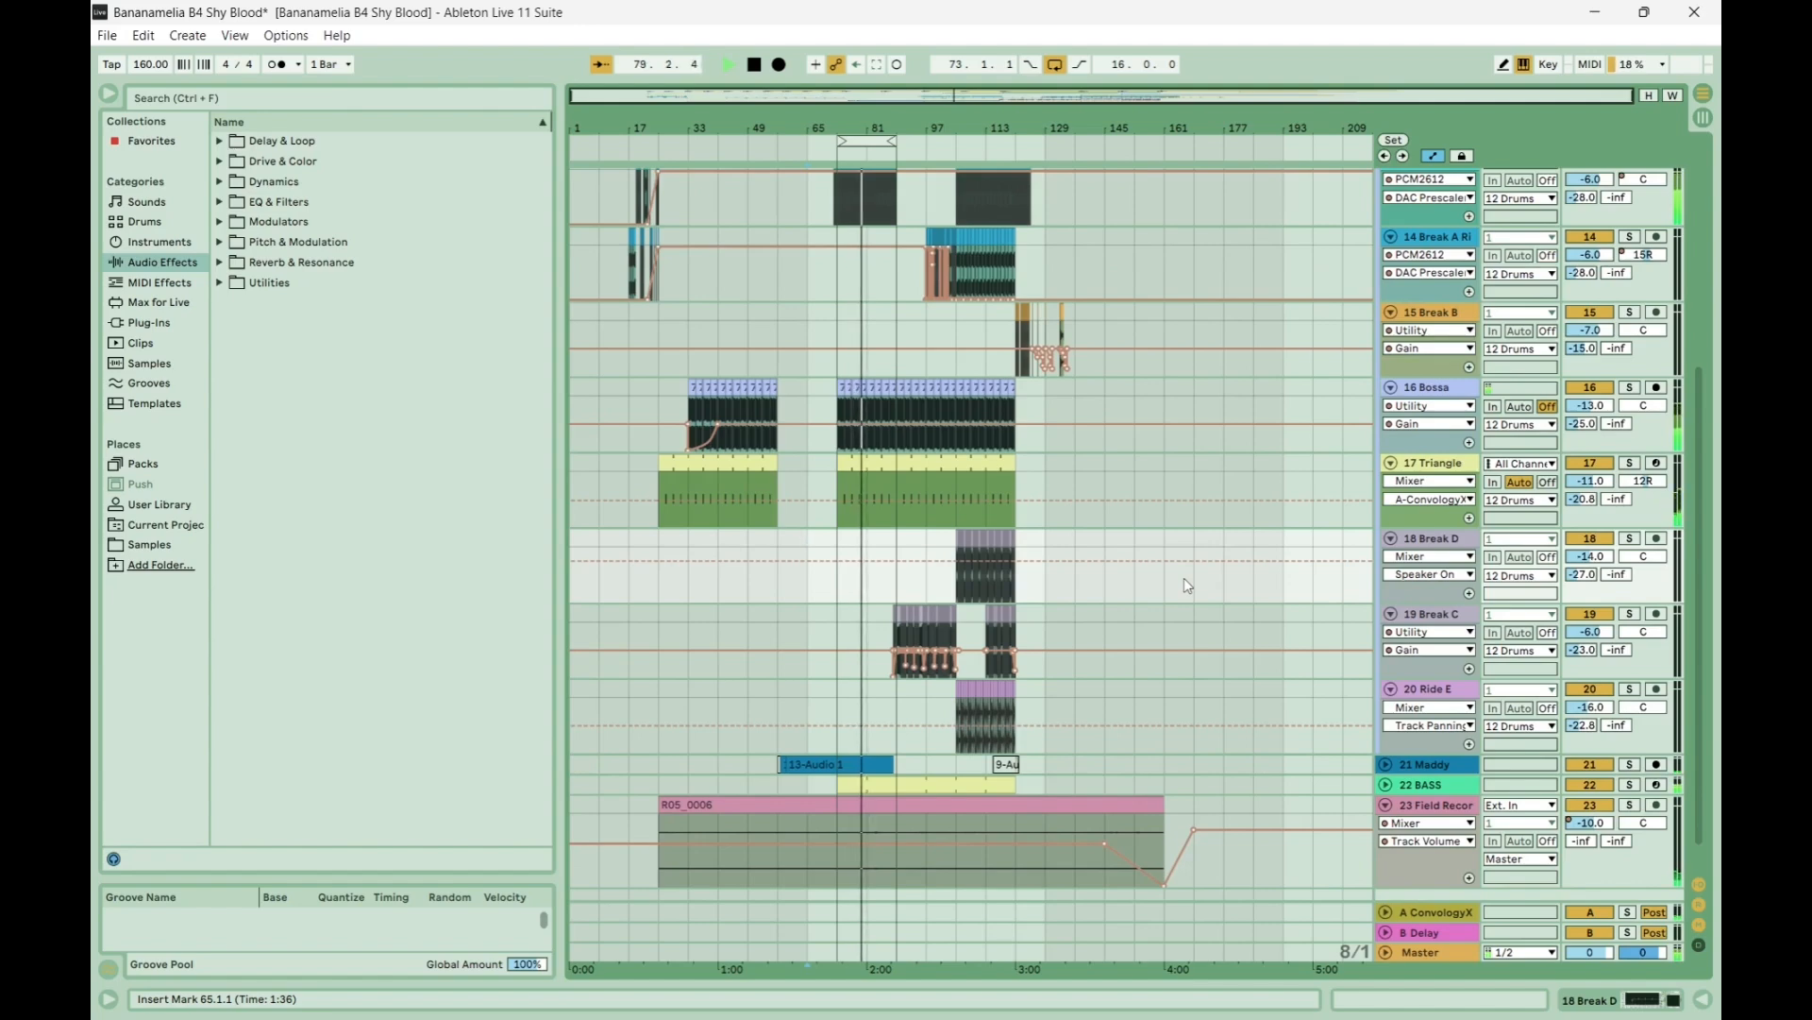
click(1385, 789)
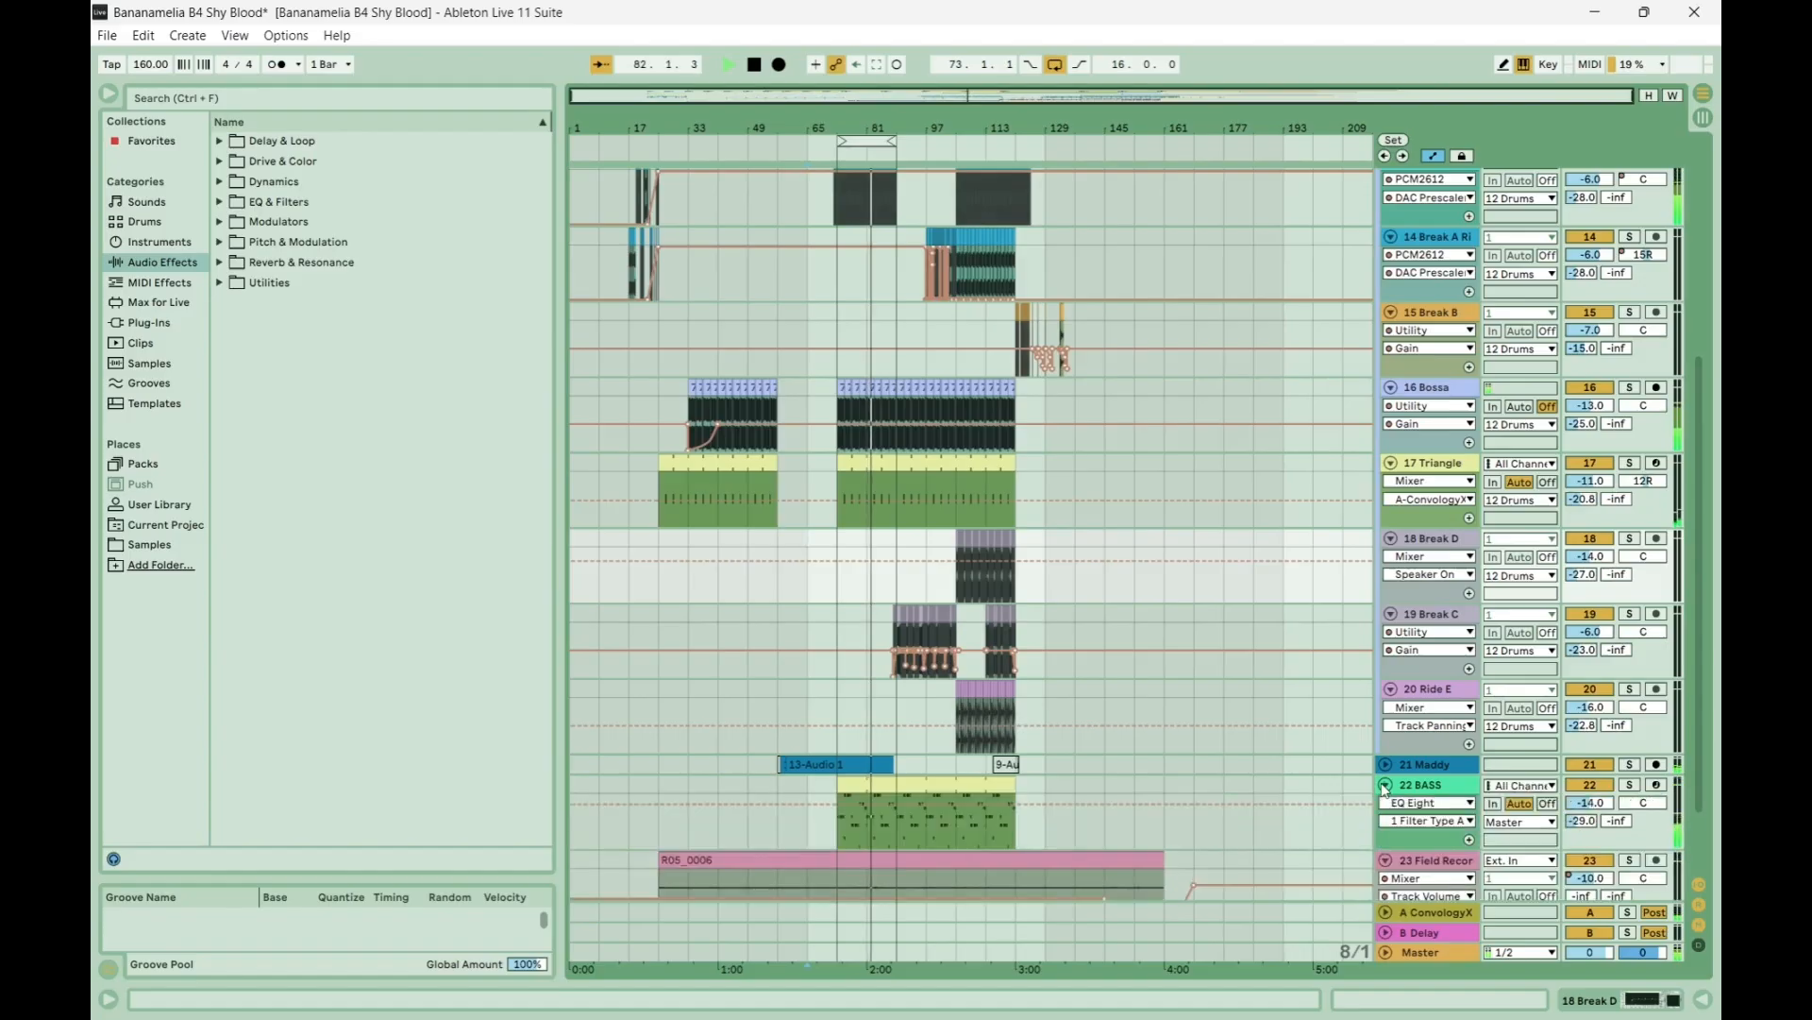
scroll(874, 717, down, 2)
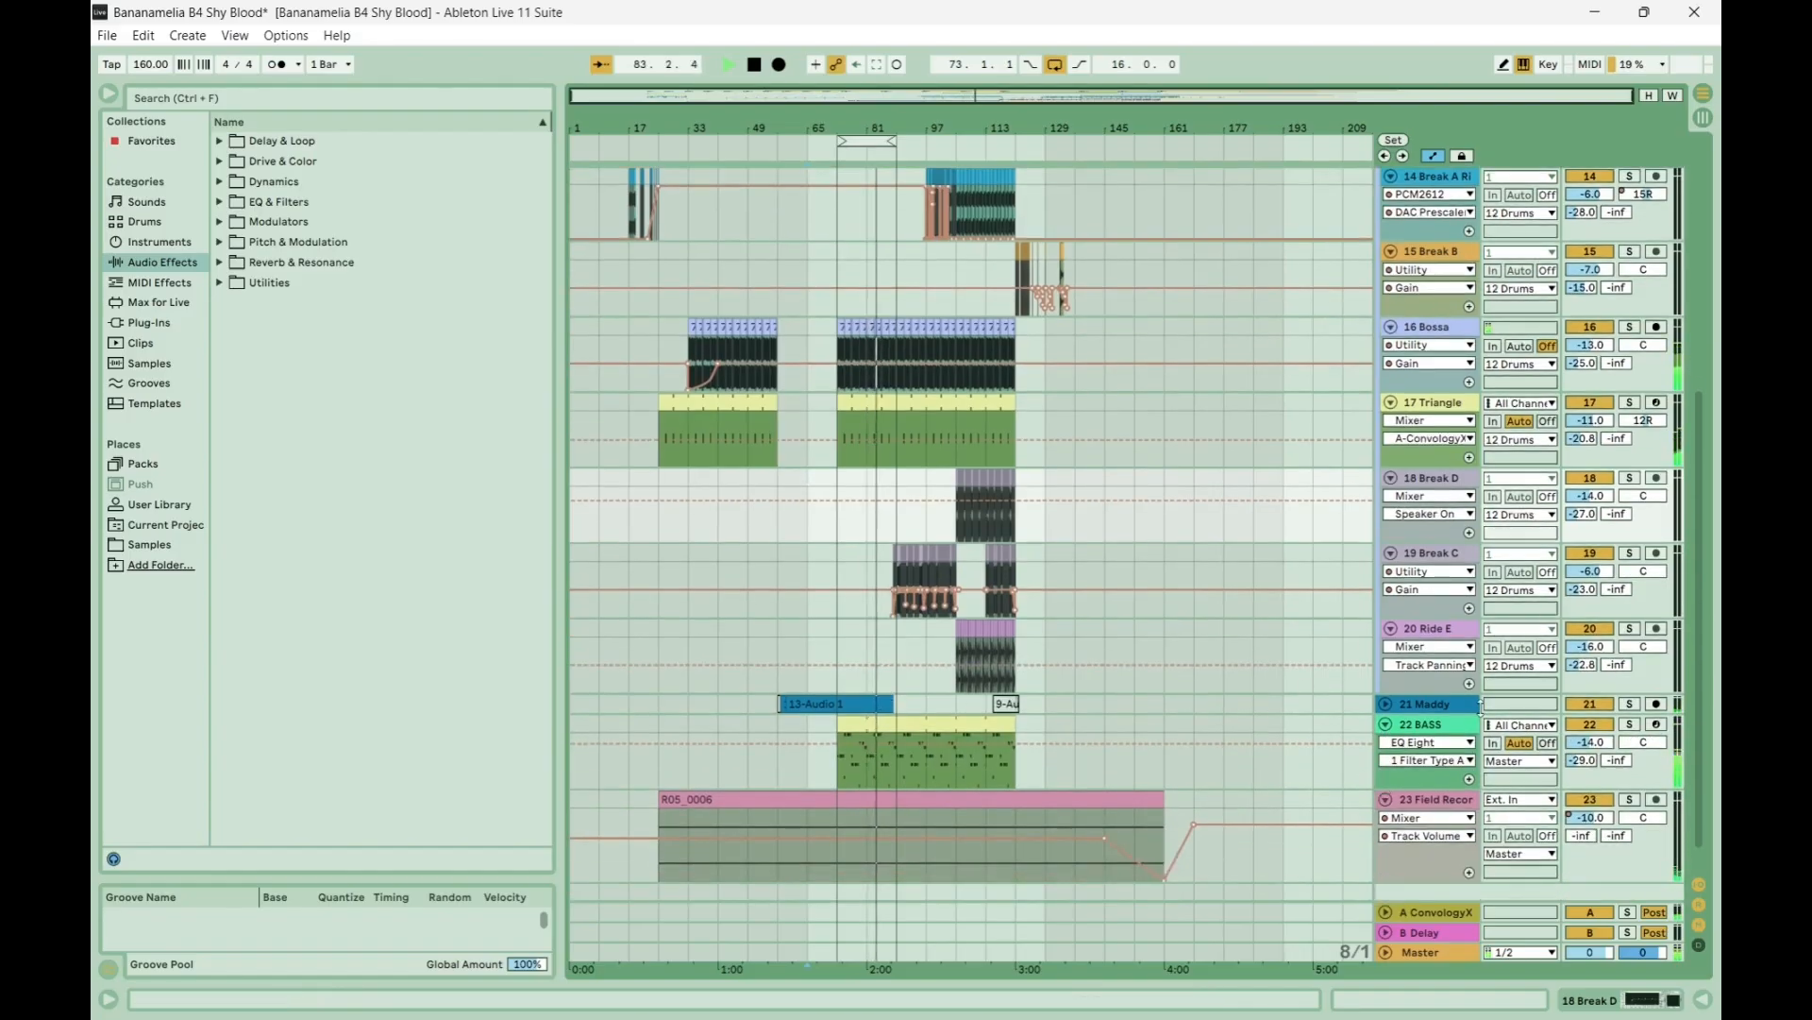
click(1629, 724)
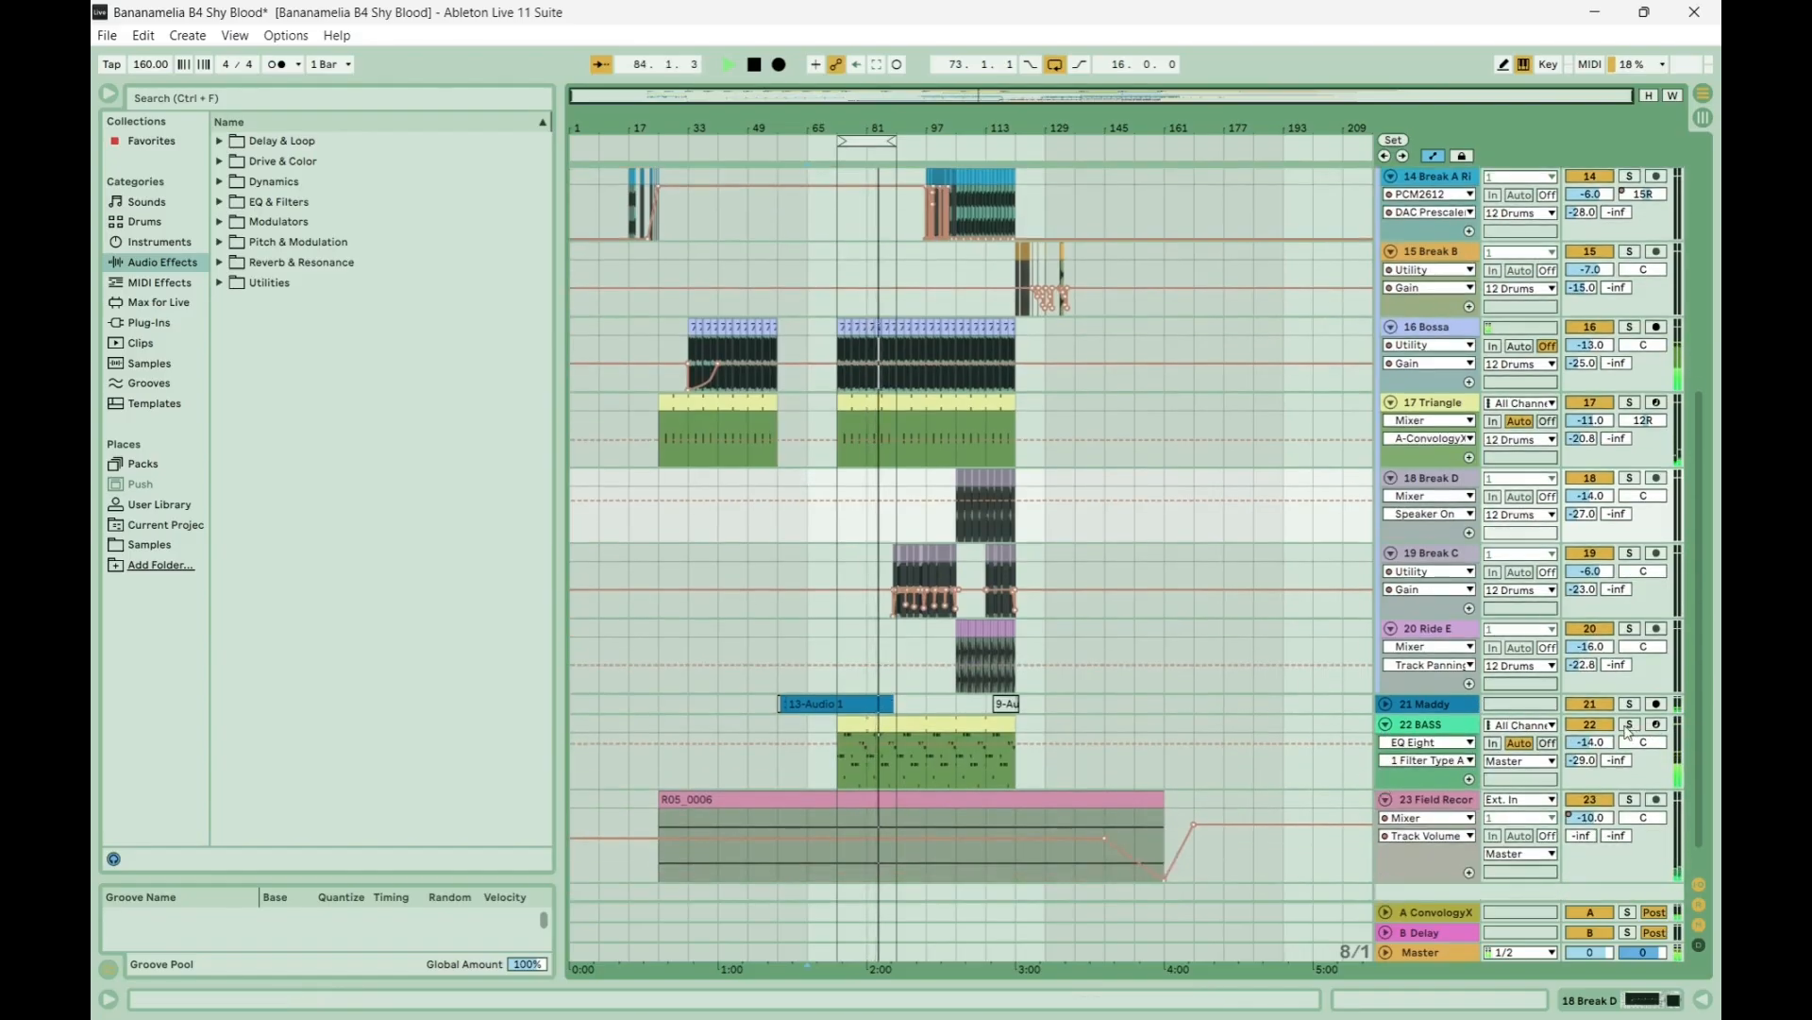
double_click(1413, 725)
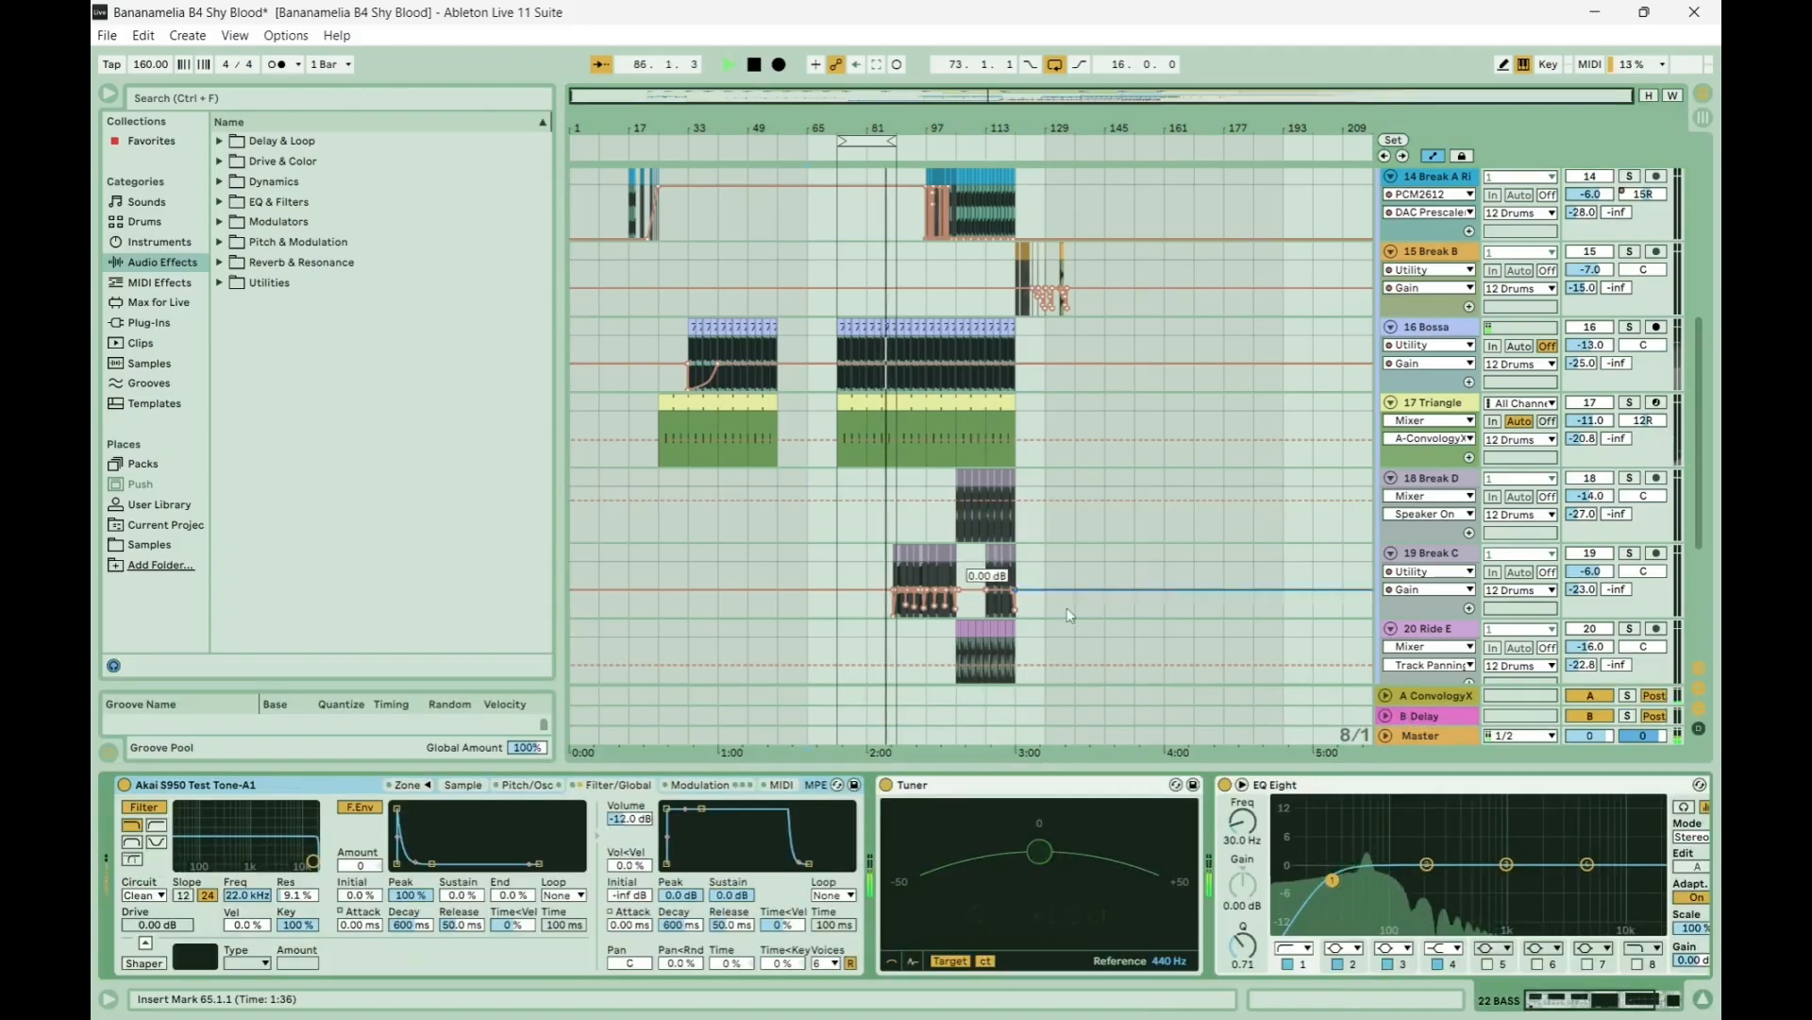
Inspect the sample waveform of the Akai S950 Test Tone-A1 instrument, turn off the BASS solo and return to the drum tracks.
scroll(1119, 548, down, 3)
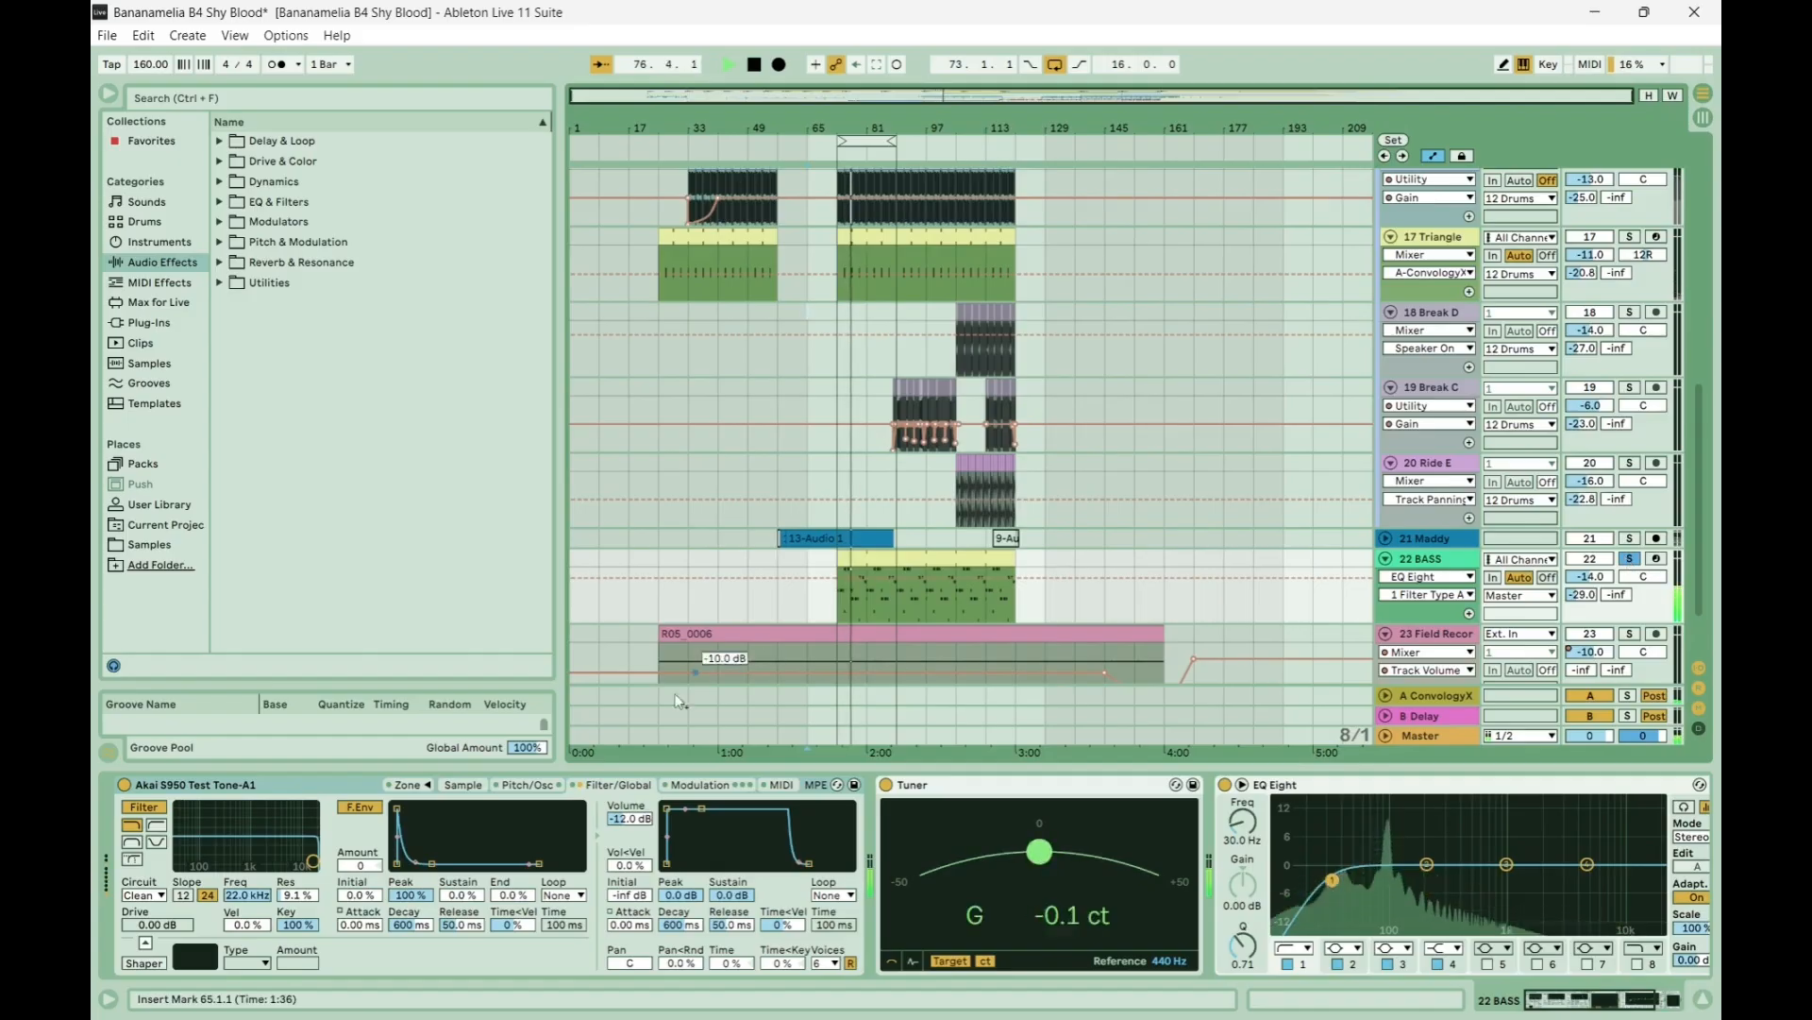
click(463, 785)
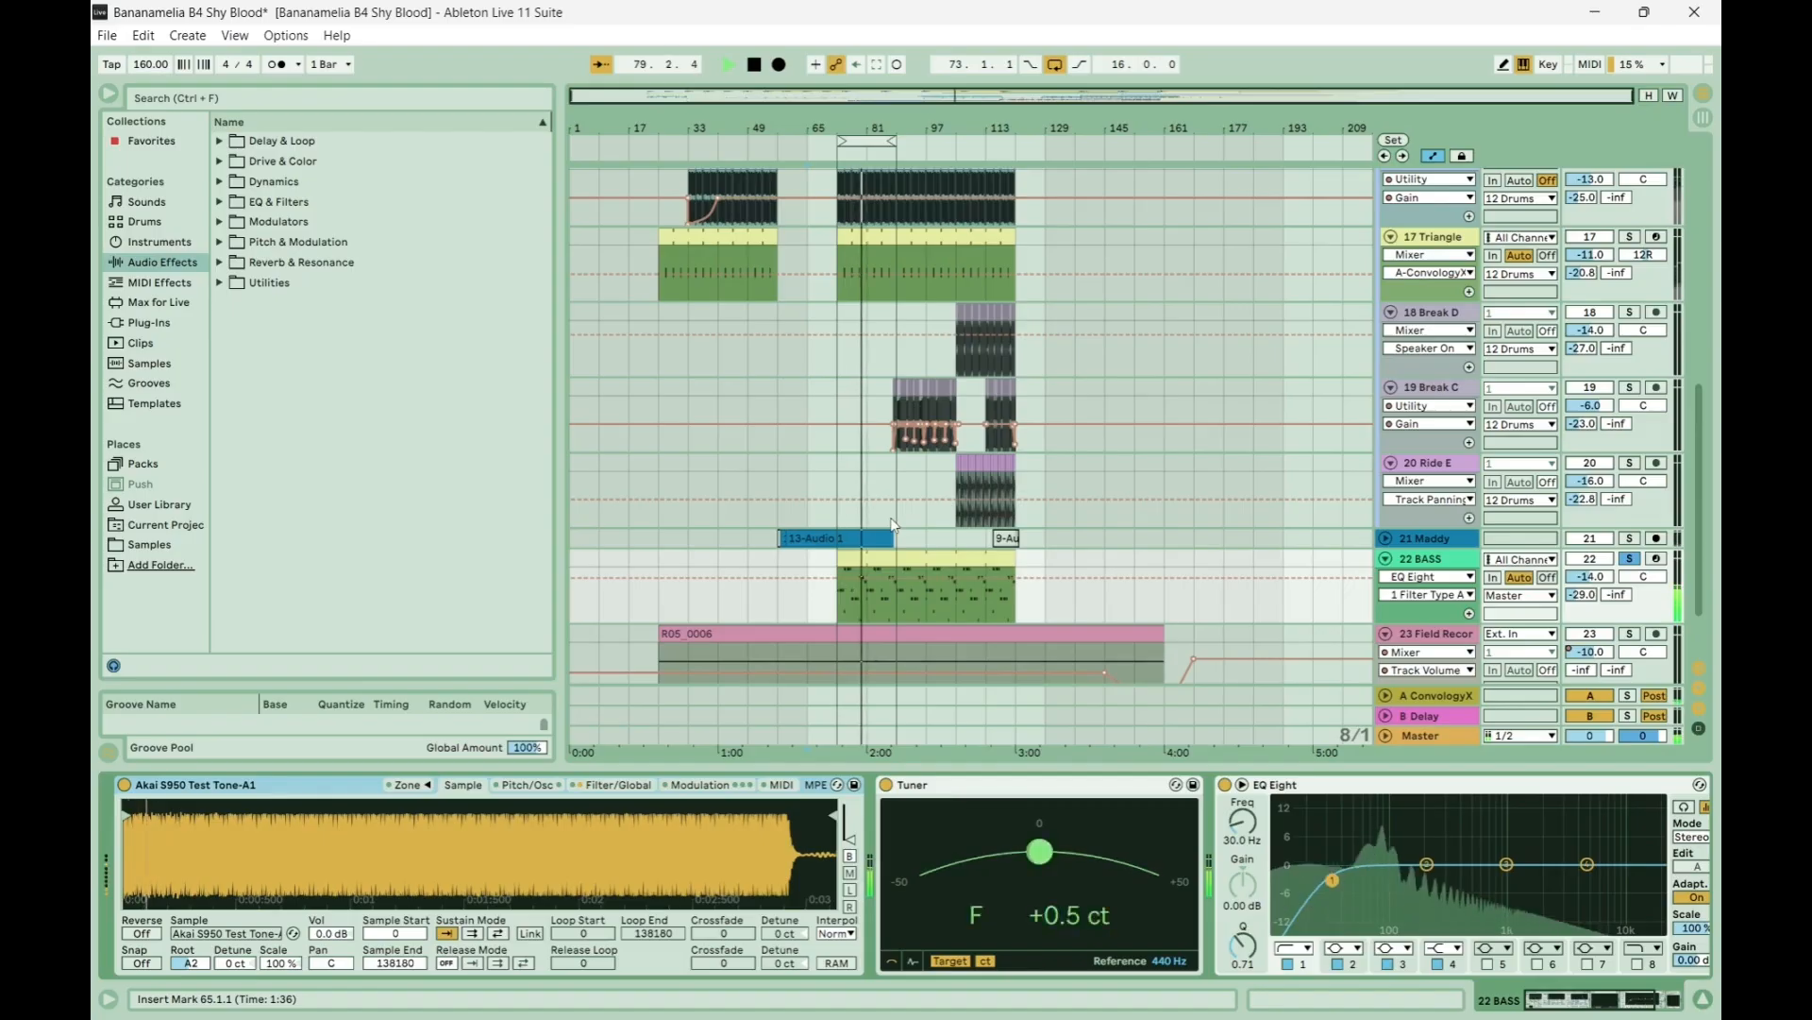
scroll(891, 518, down, 3)
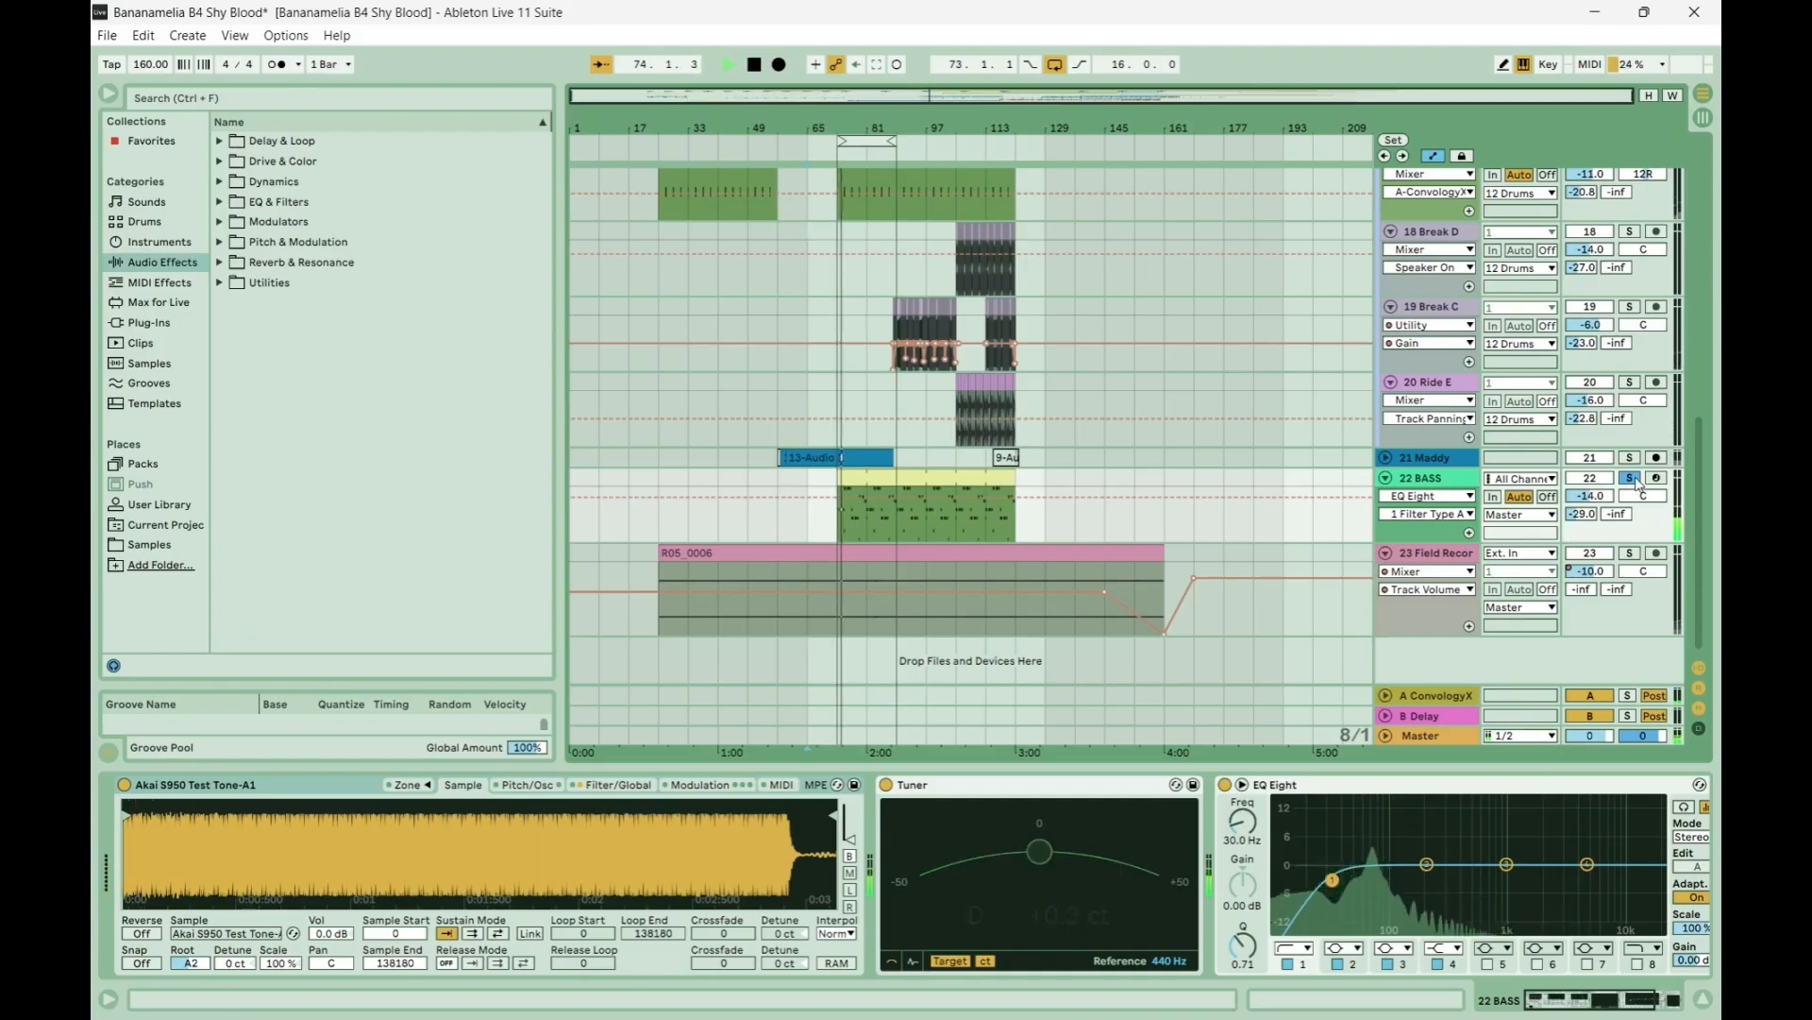
scroll(1054, 399, up, 3)
scroll(1054, 396, up, 2)
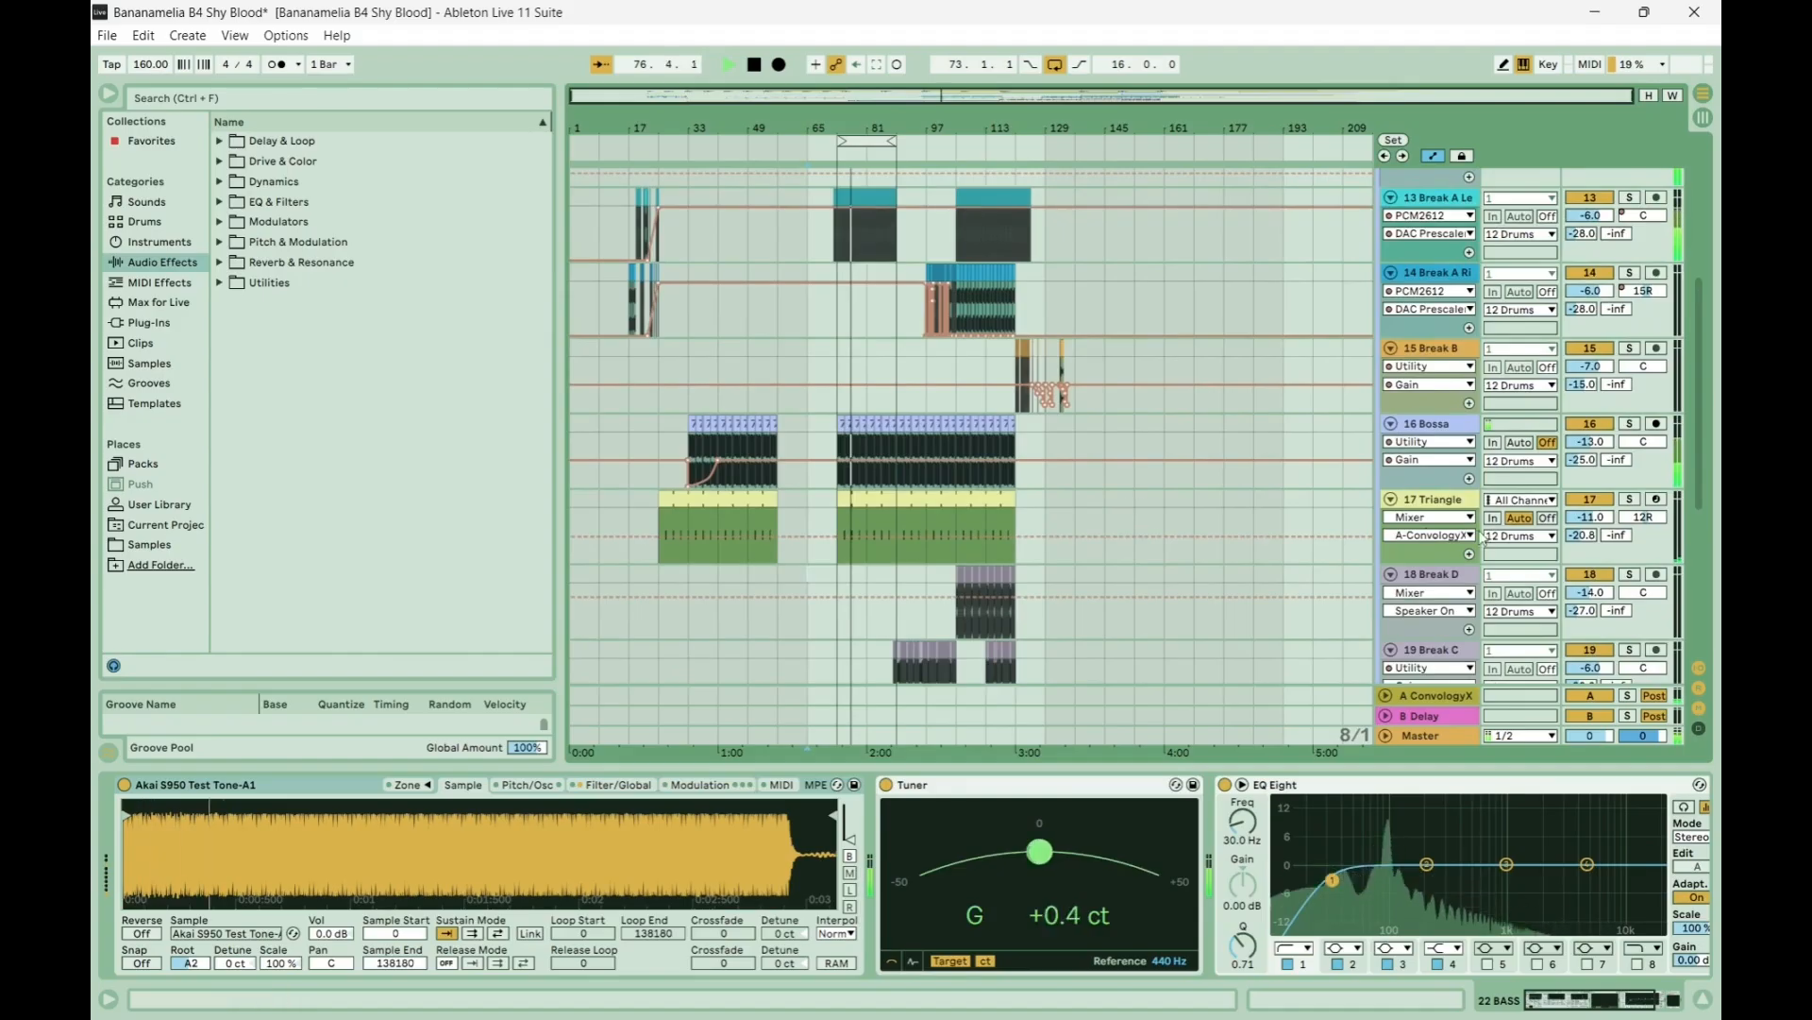
Audition the Triangle track and the Break A Left track in solo, turning each solo off again.
click(1629, 500)
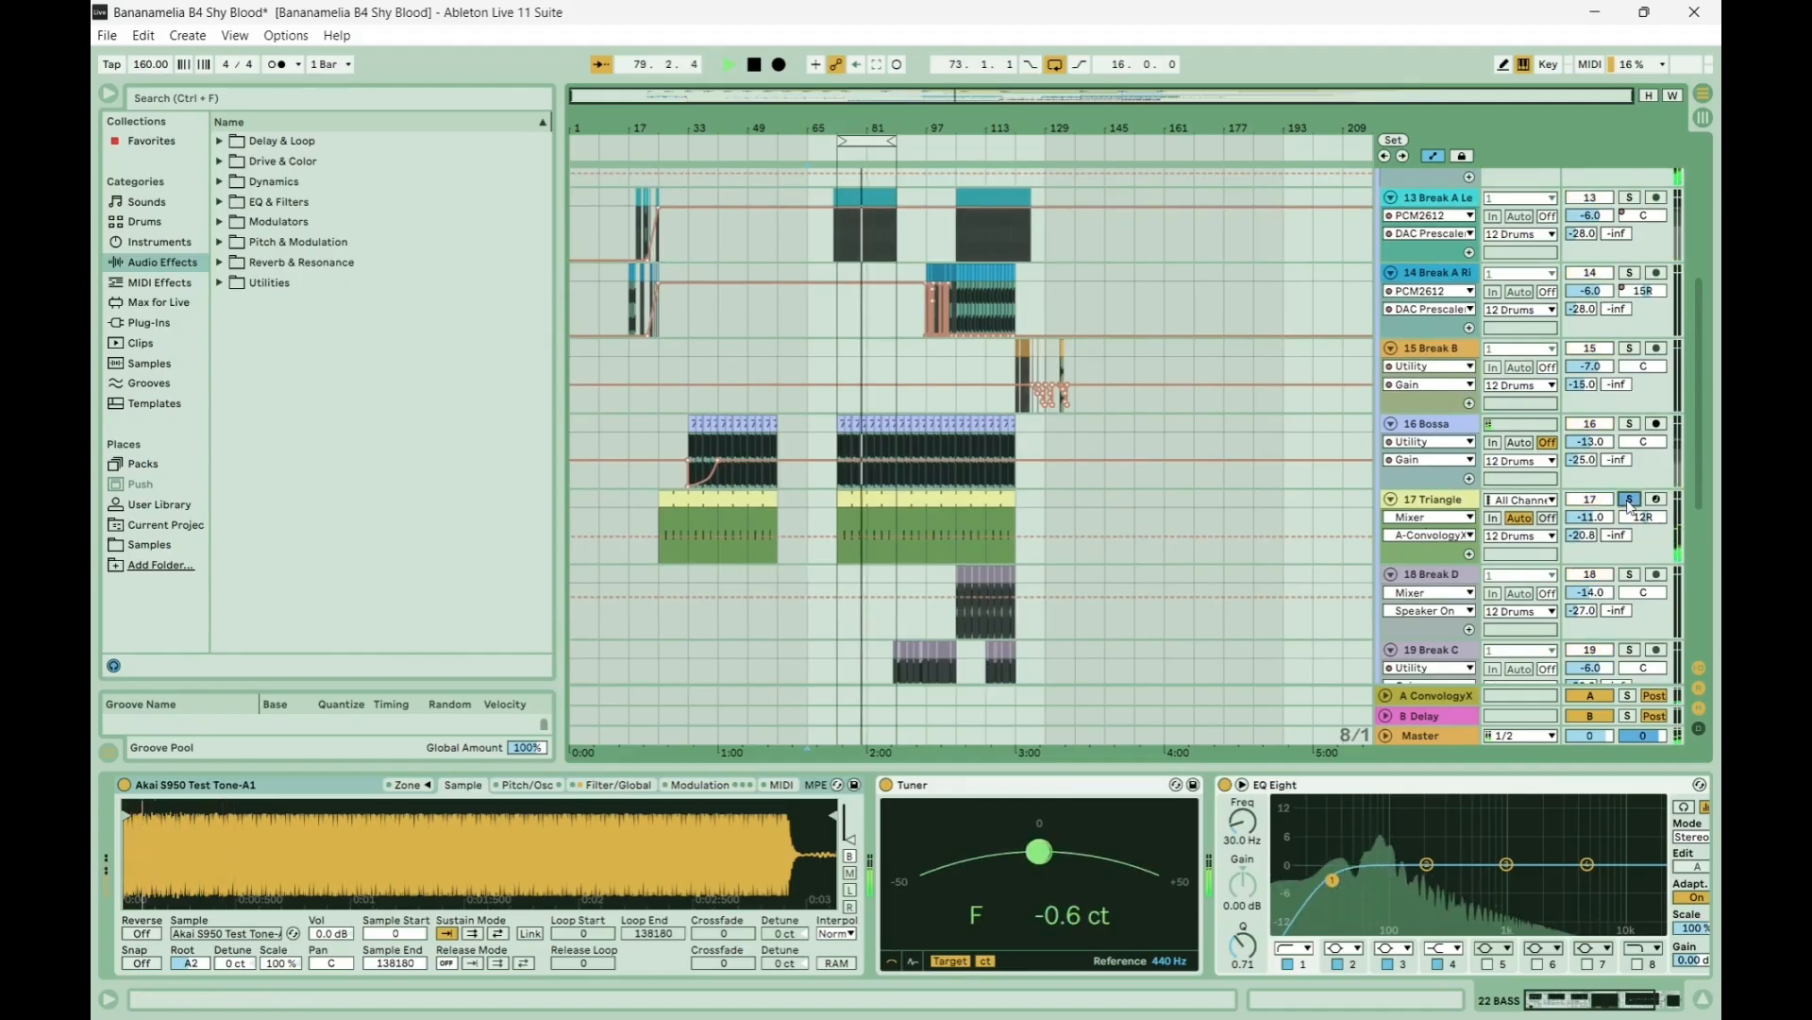
click(1630, 503)
scroll(1639, 519, up, 2)
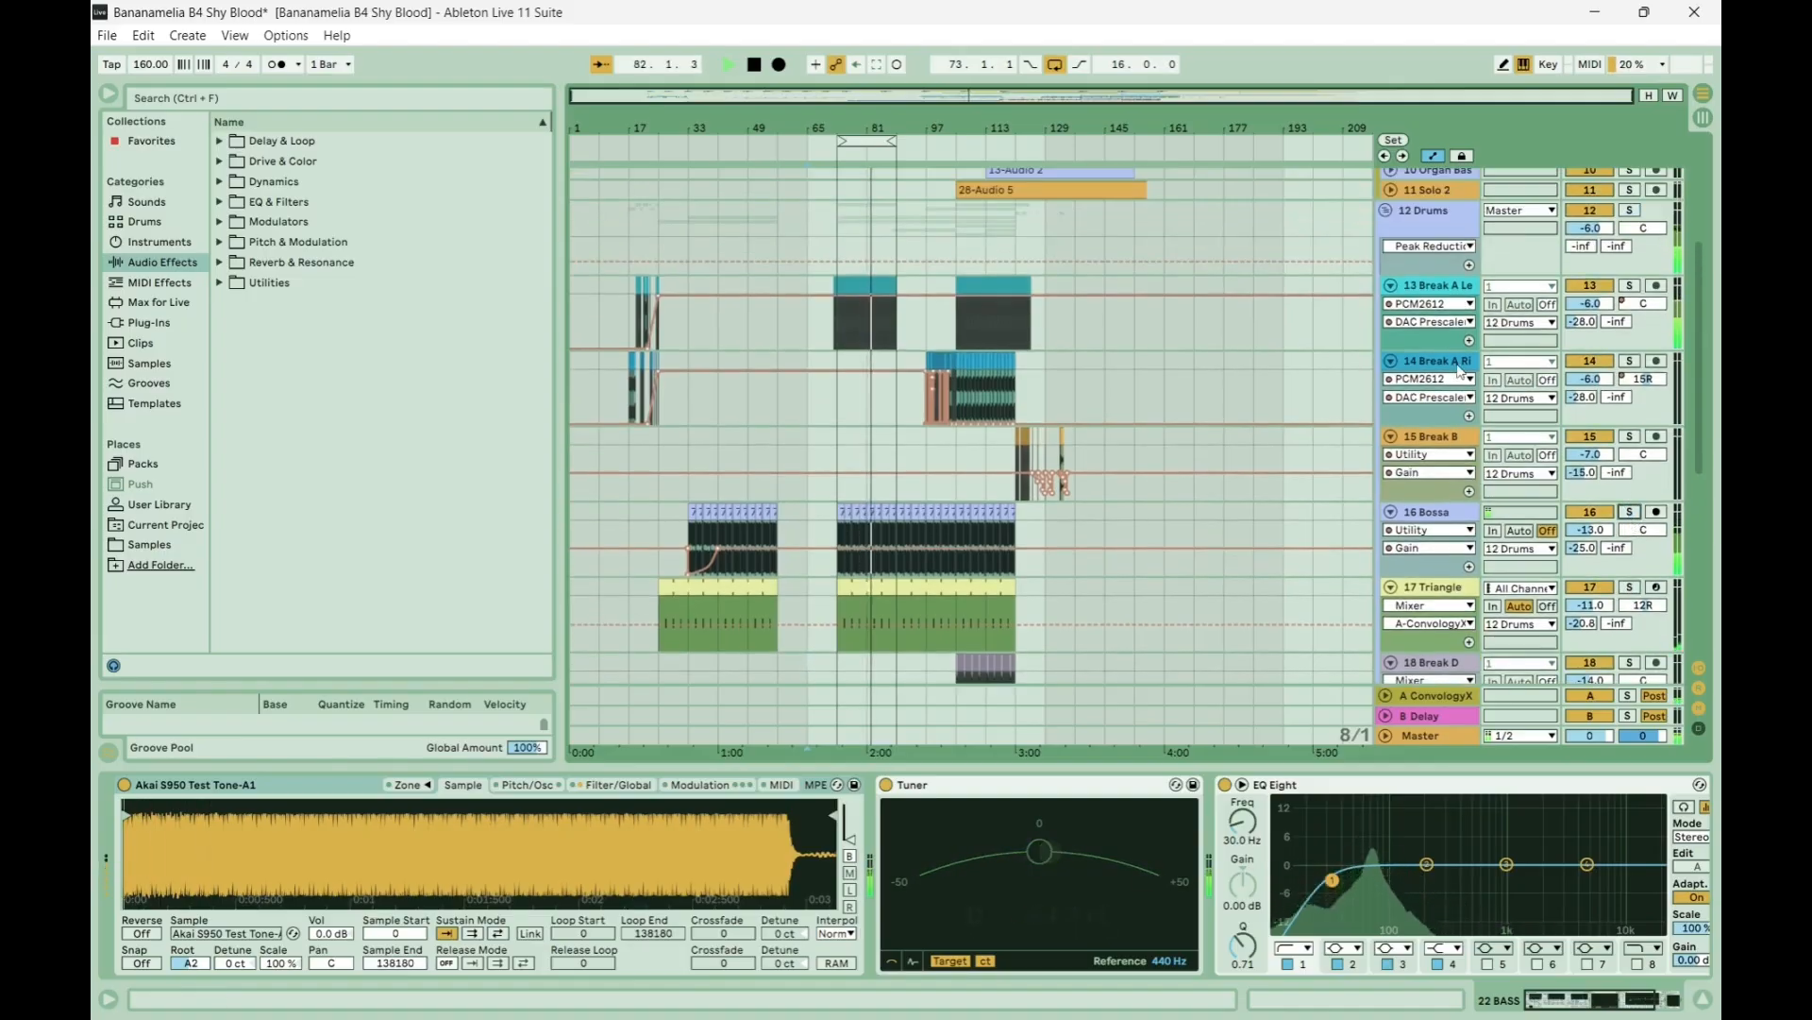
scroll(1642, 435, up, 2)
click(1630, 380)
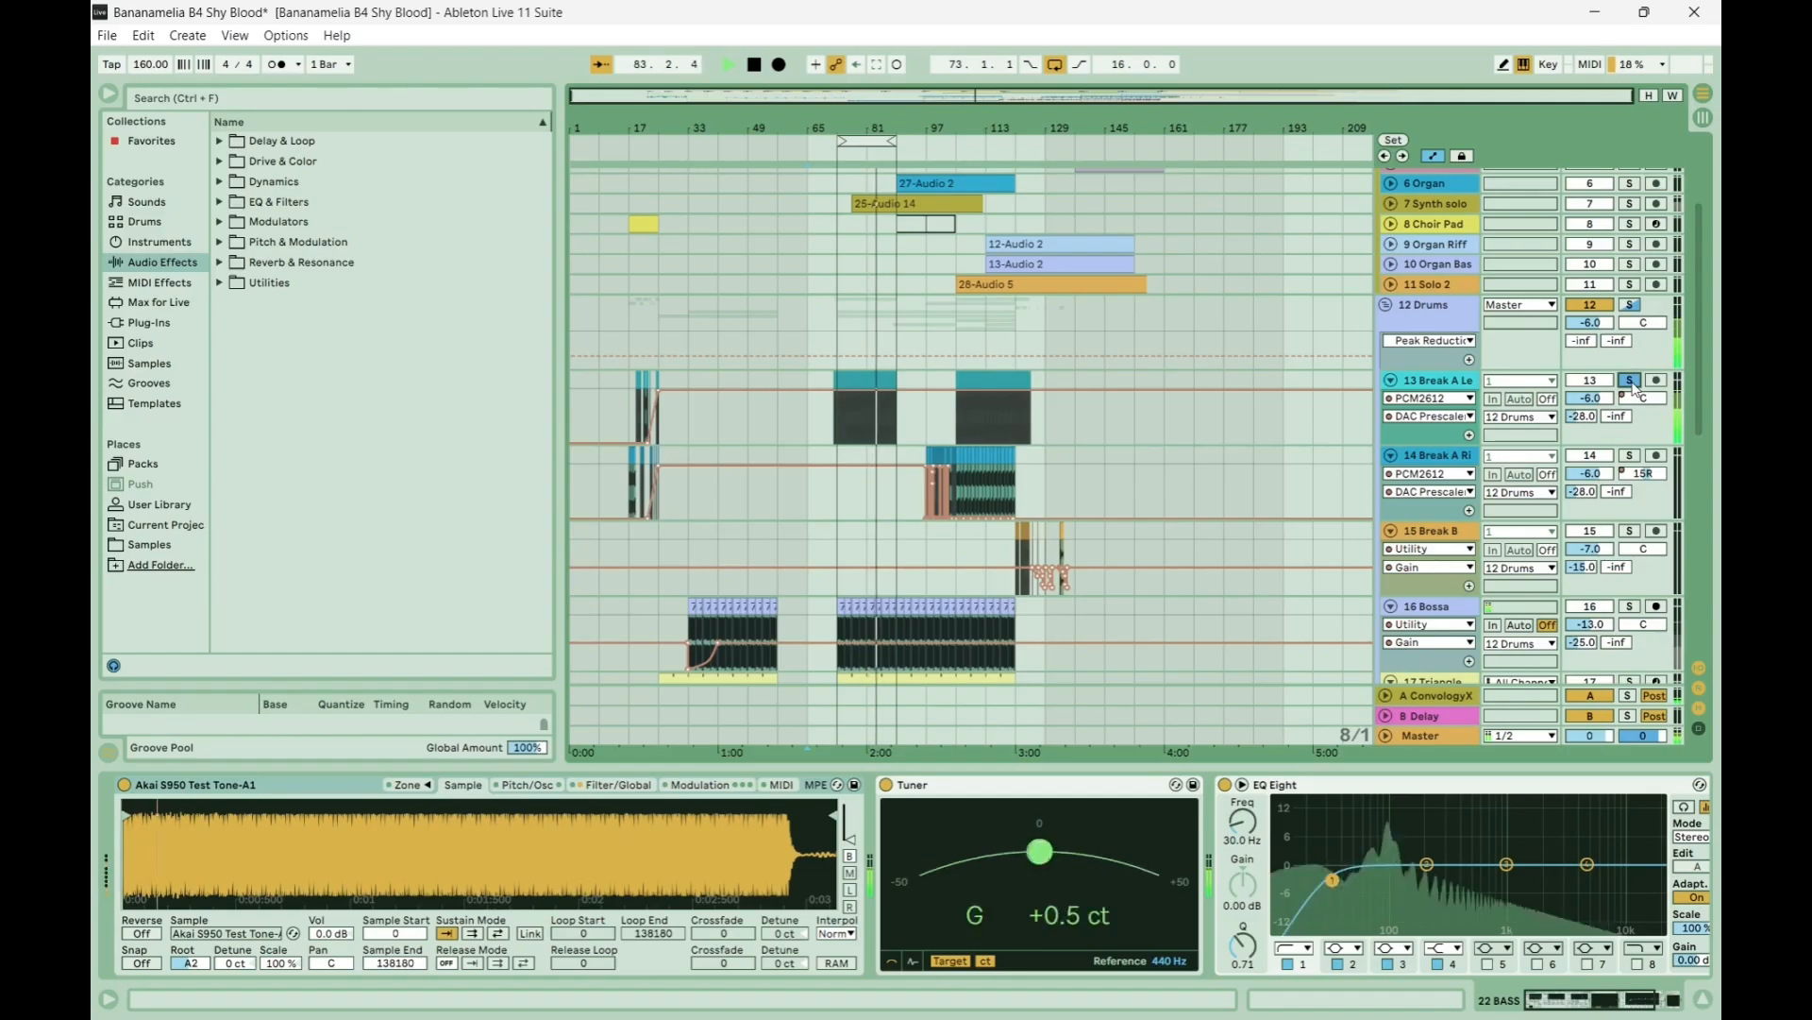
click(1630, 379)
Unfold the Synth solo track, move the loop brace to start at bar 89, and display the track's device chain.
scroll(1632, 387, up, 3)
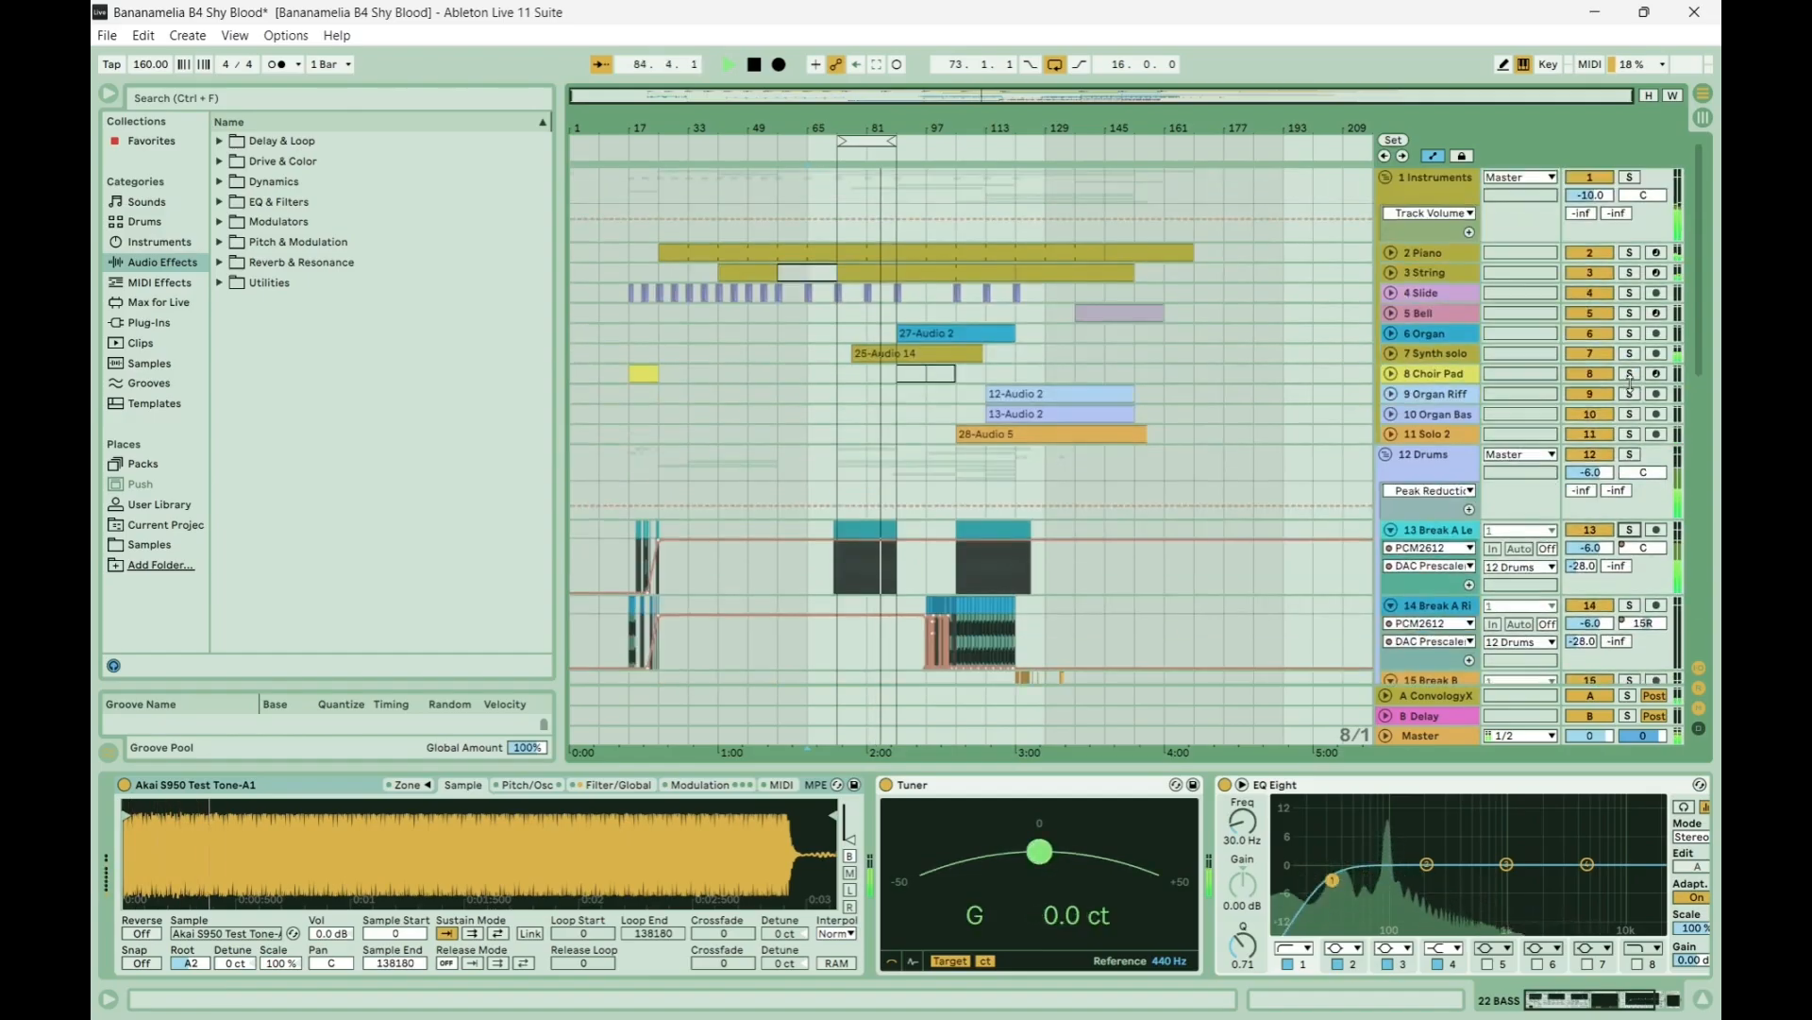
click(1392, 355)
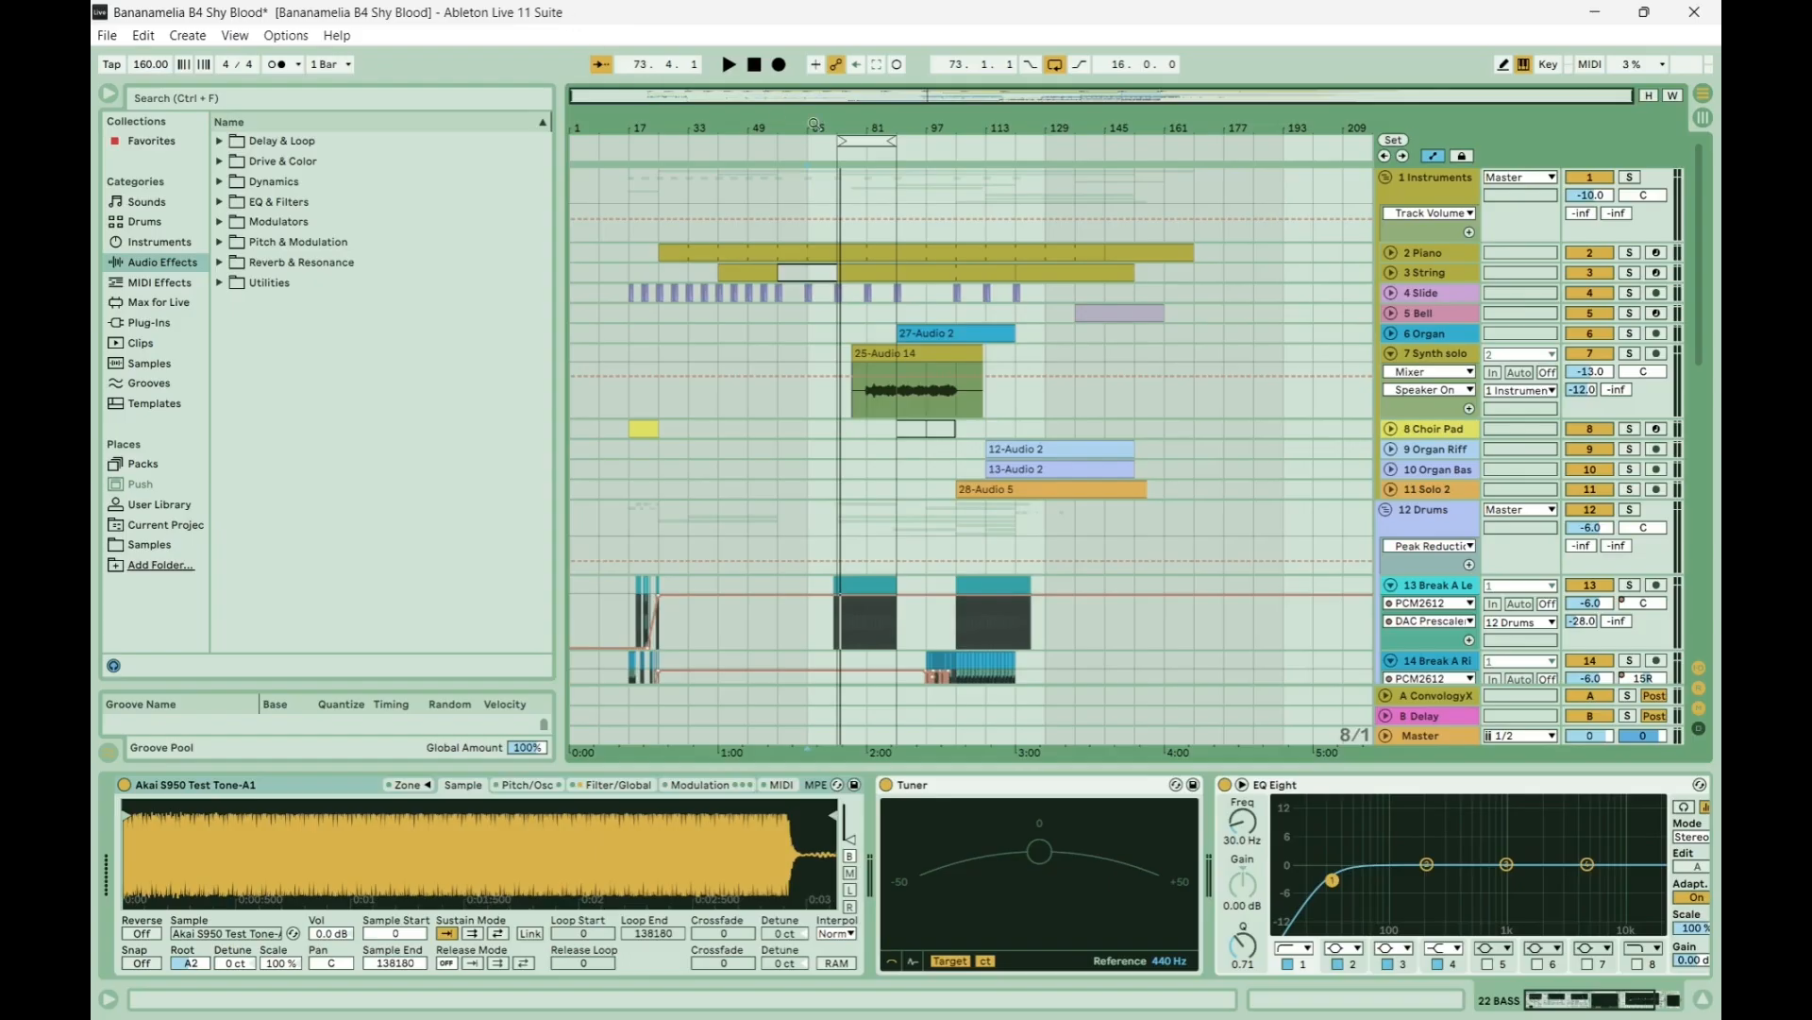
drag(859, 142, 931, 144)
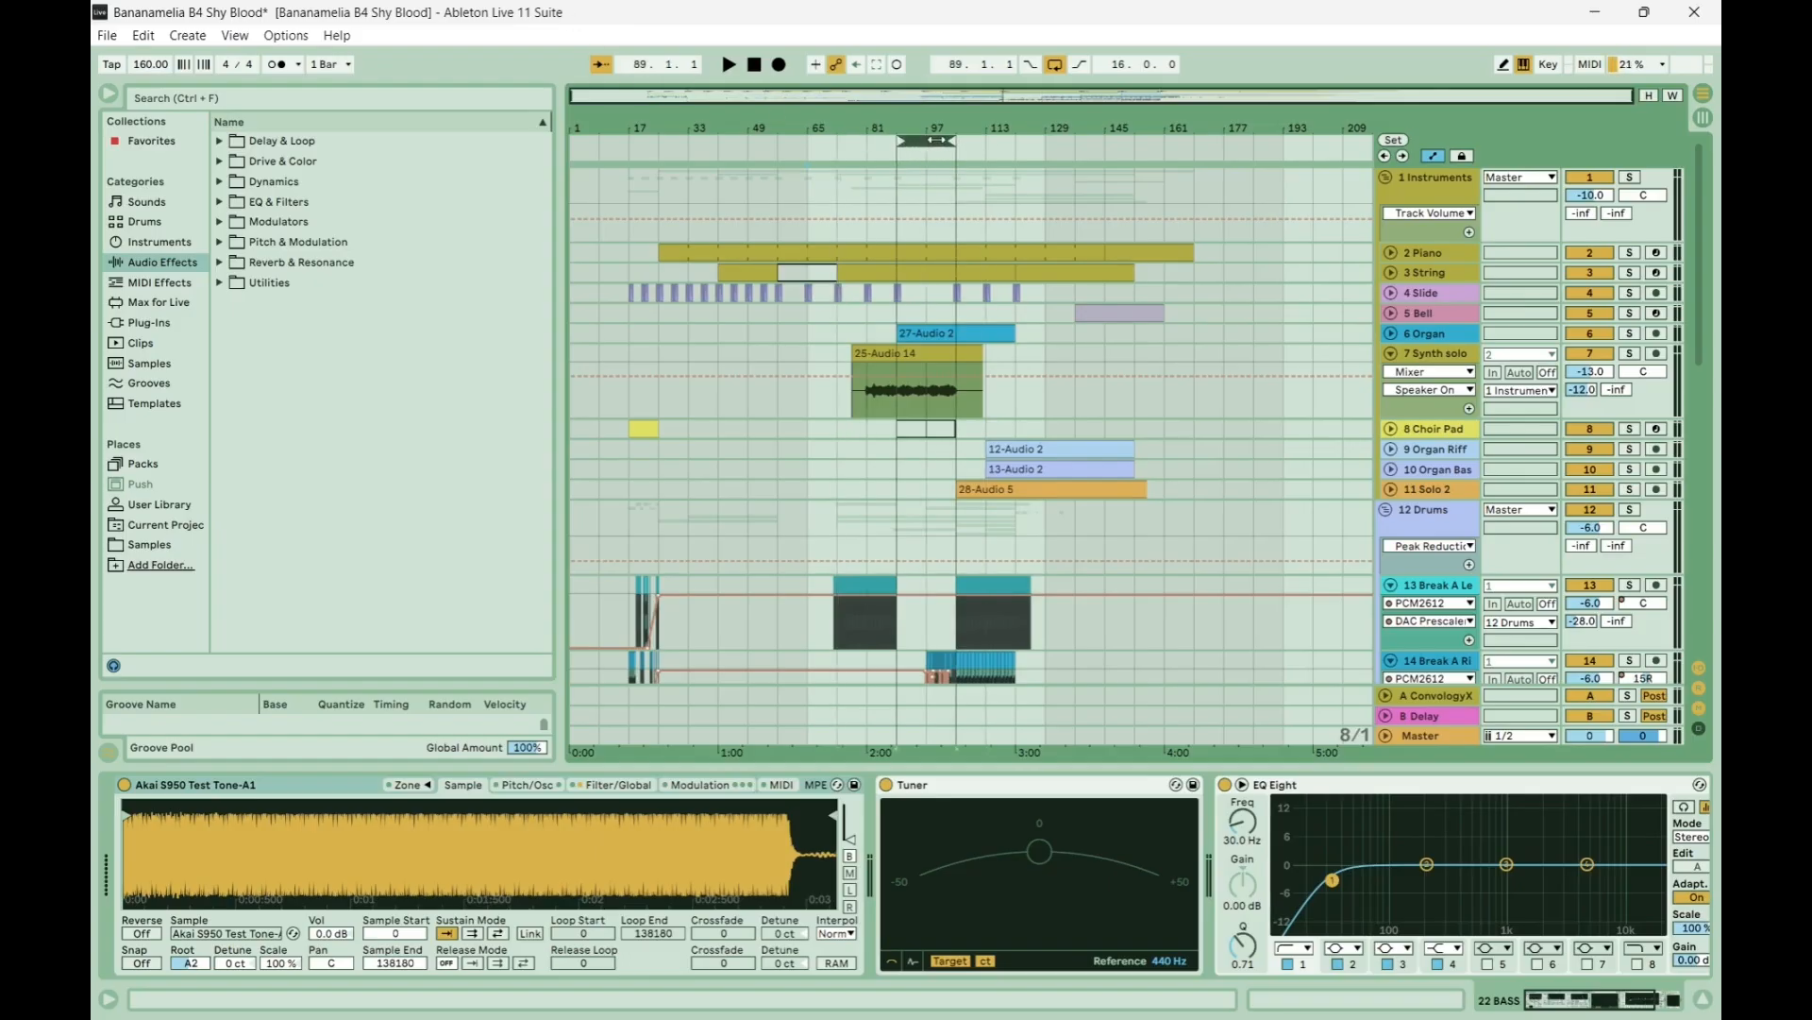
click(835, 353)
scroll(835, 353, down, 2)
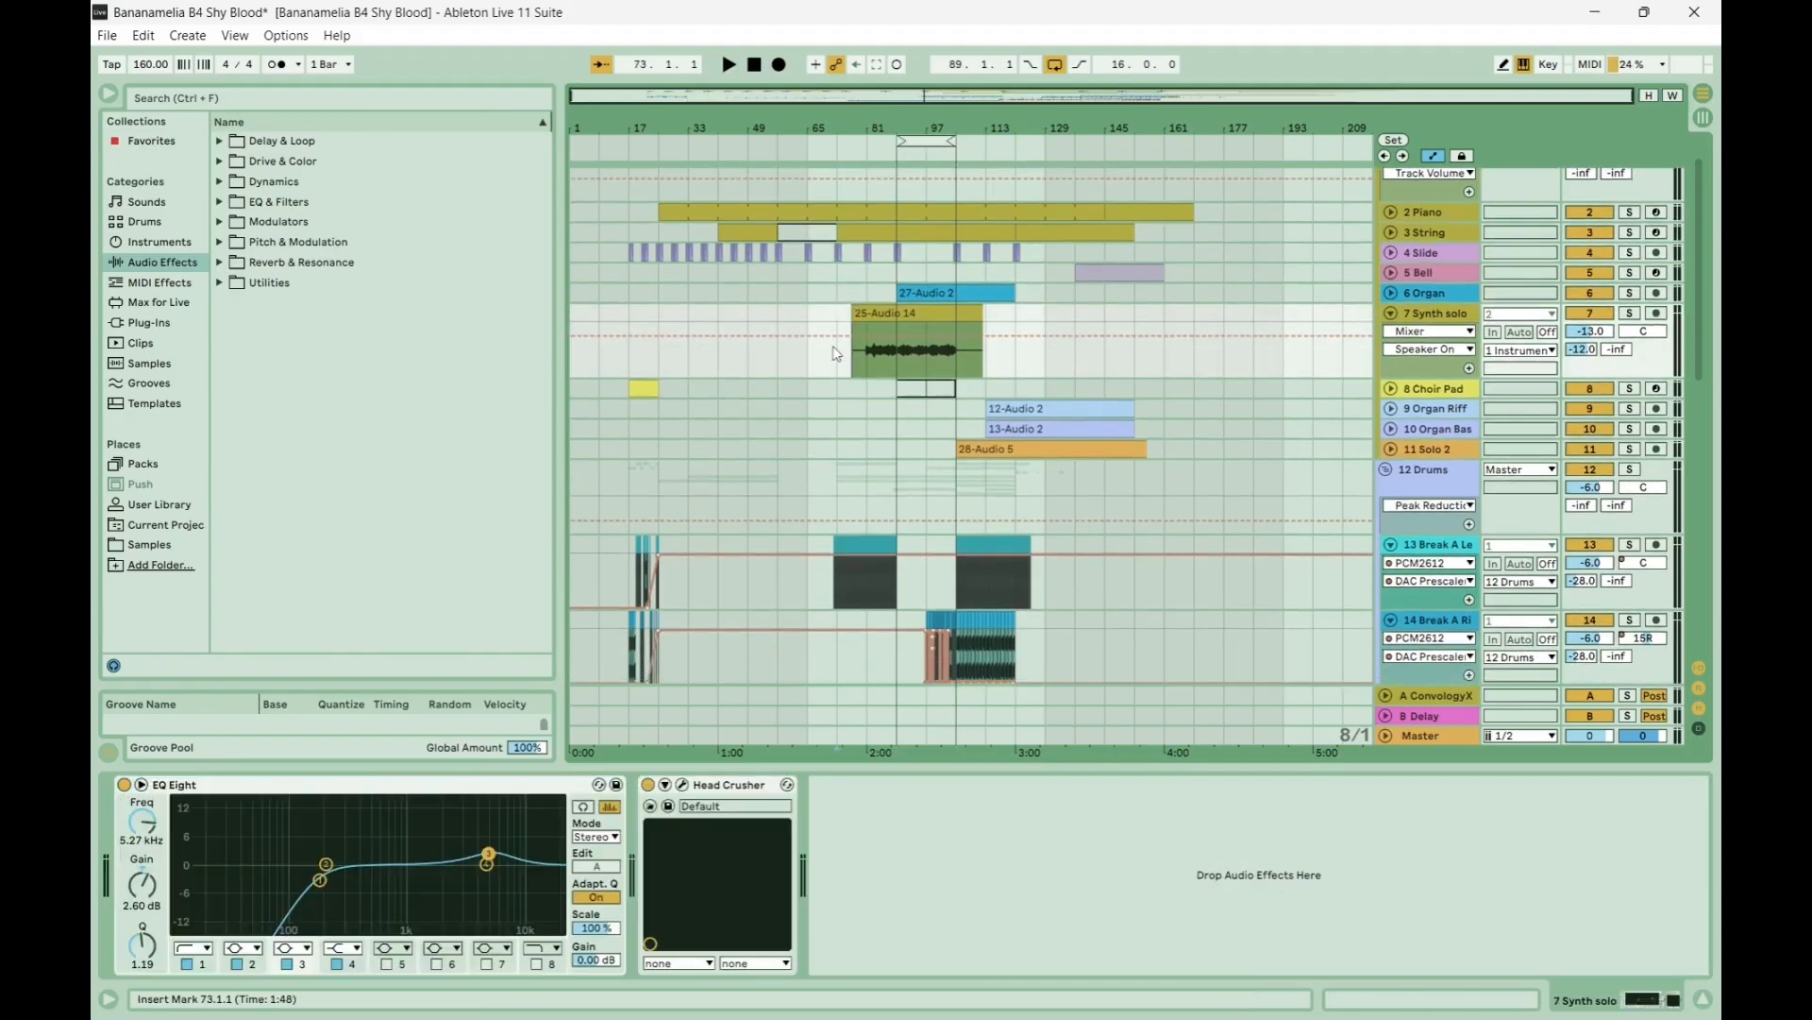
Solo the Synth solo track and listen to it from bar 81.
click(1630, 314)
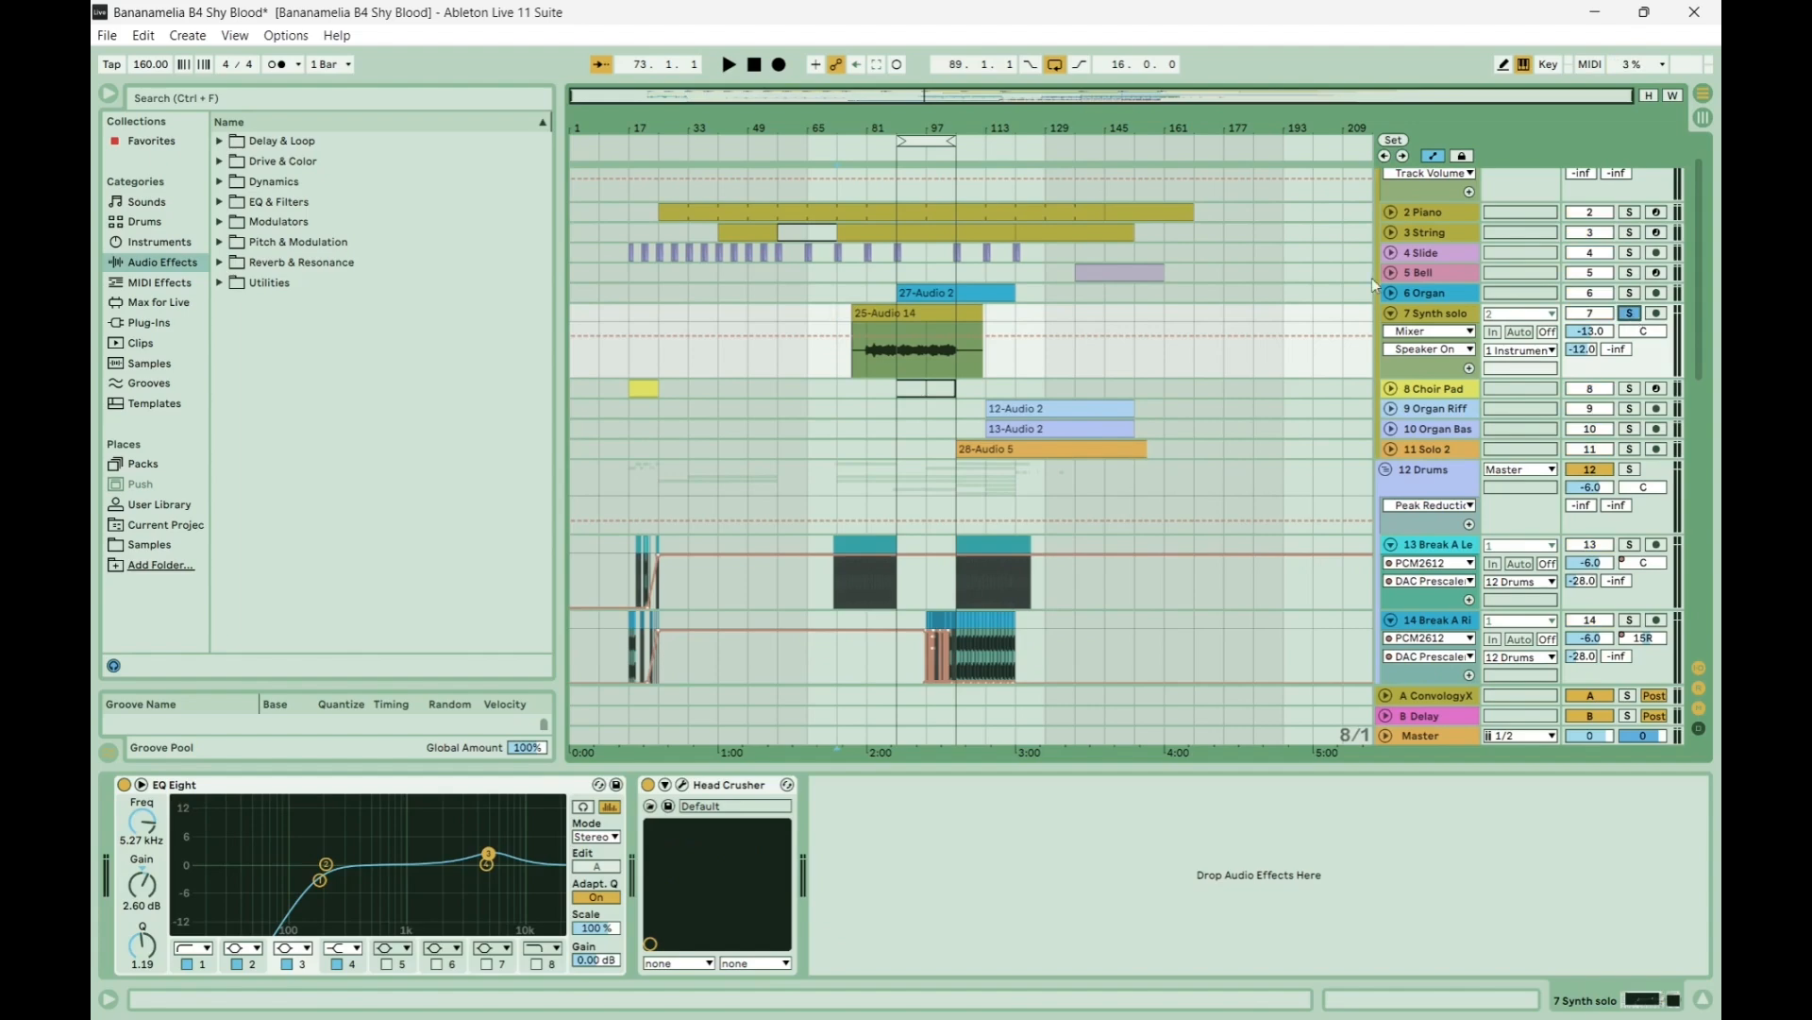
click(868, 352)
key(space)
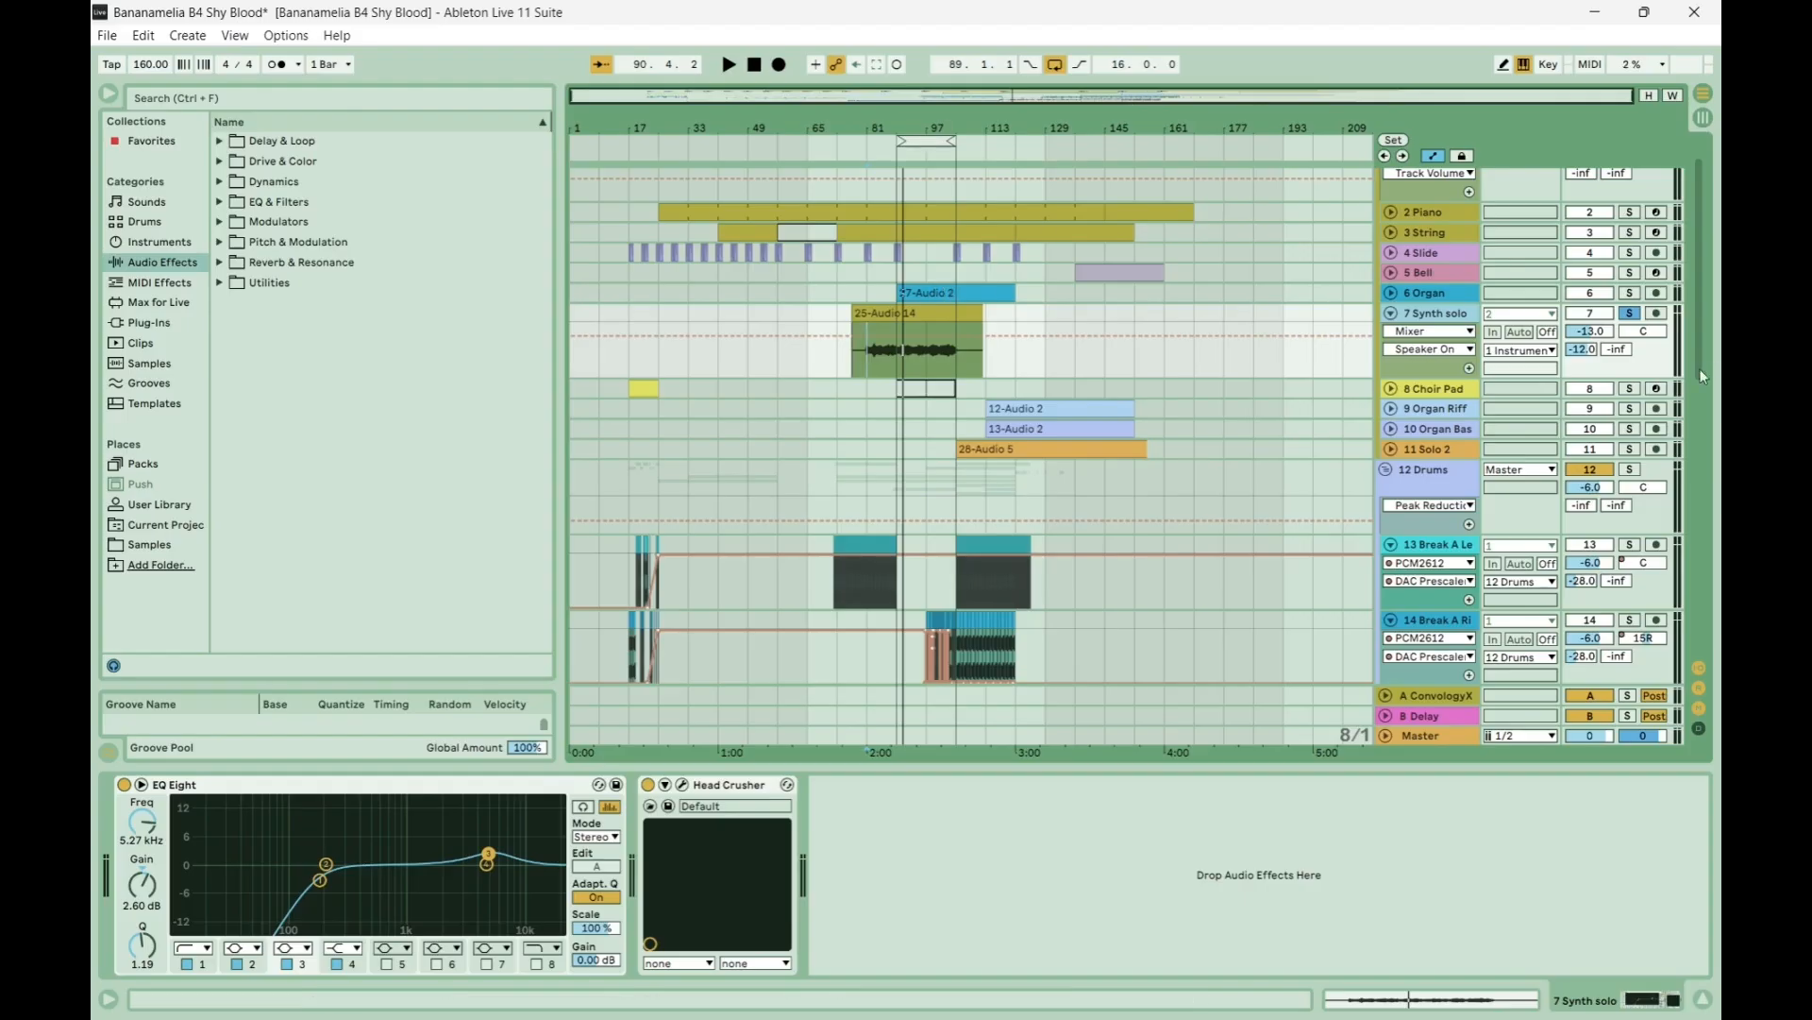
Turn off the Synth solo track's solo, replay the passage from bar 81 in the full mix, and fold the track.
click(1636, 319)
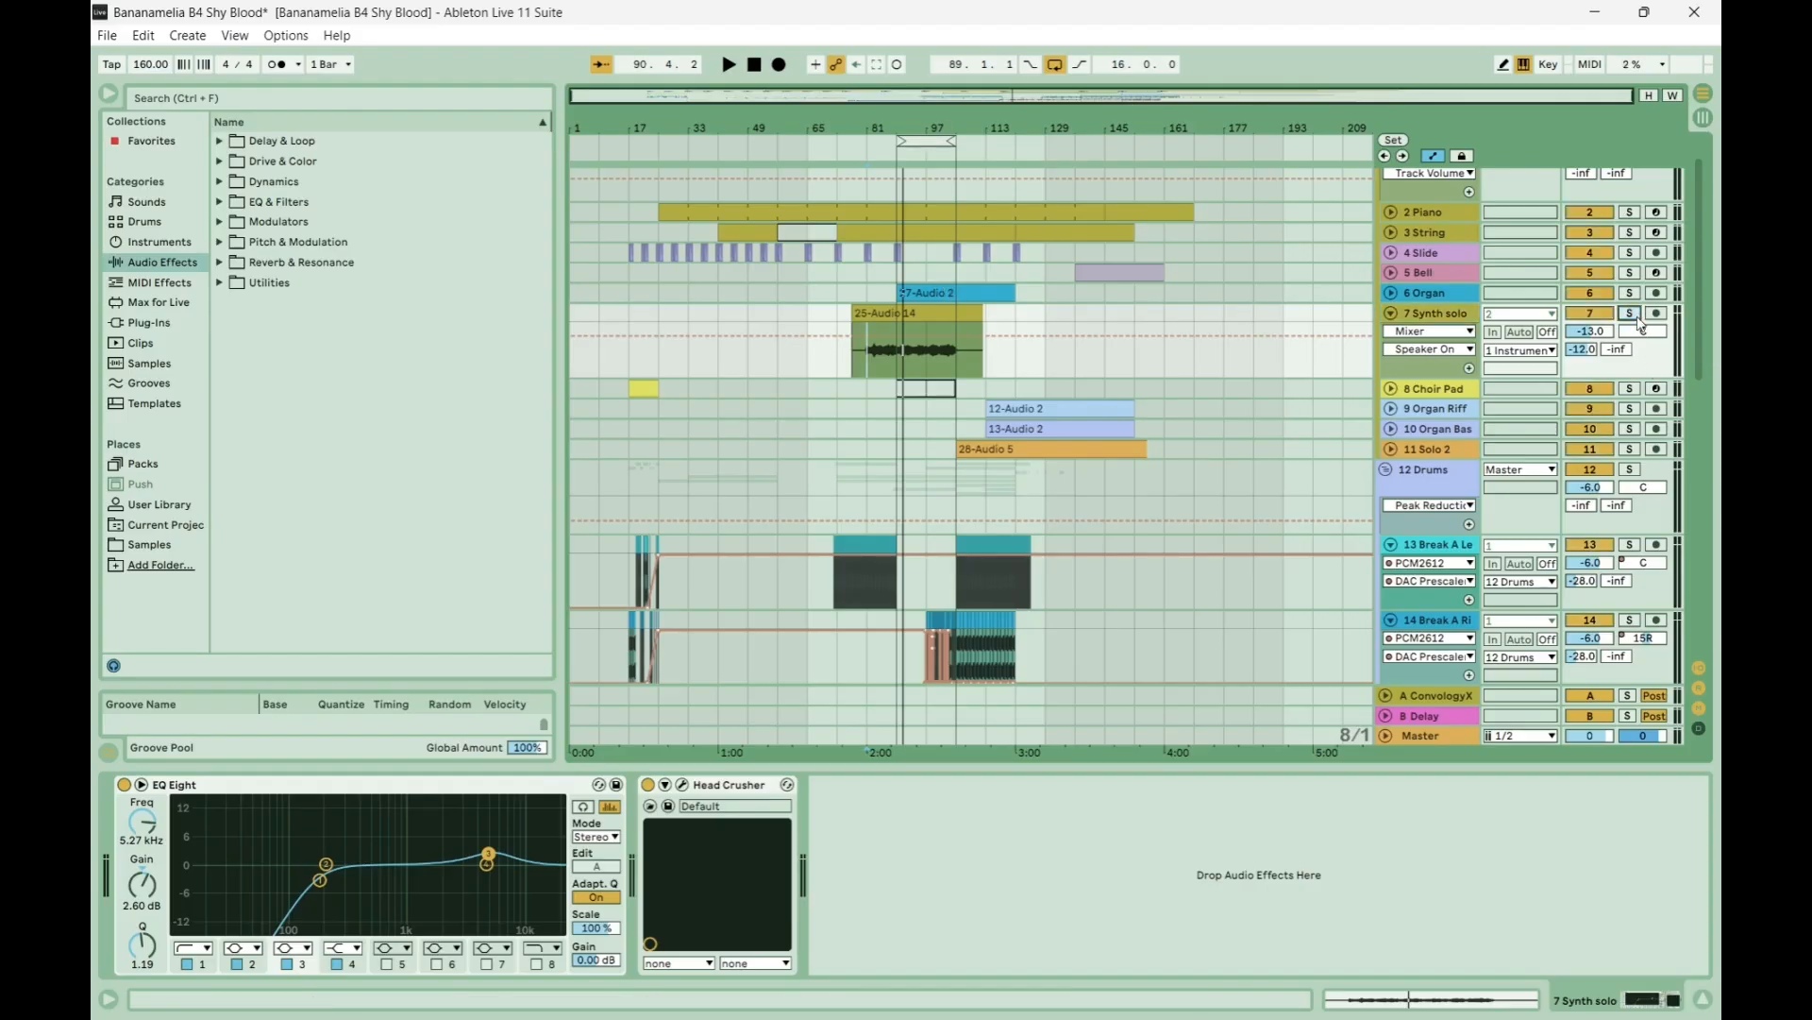
key(space)
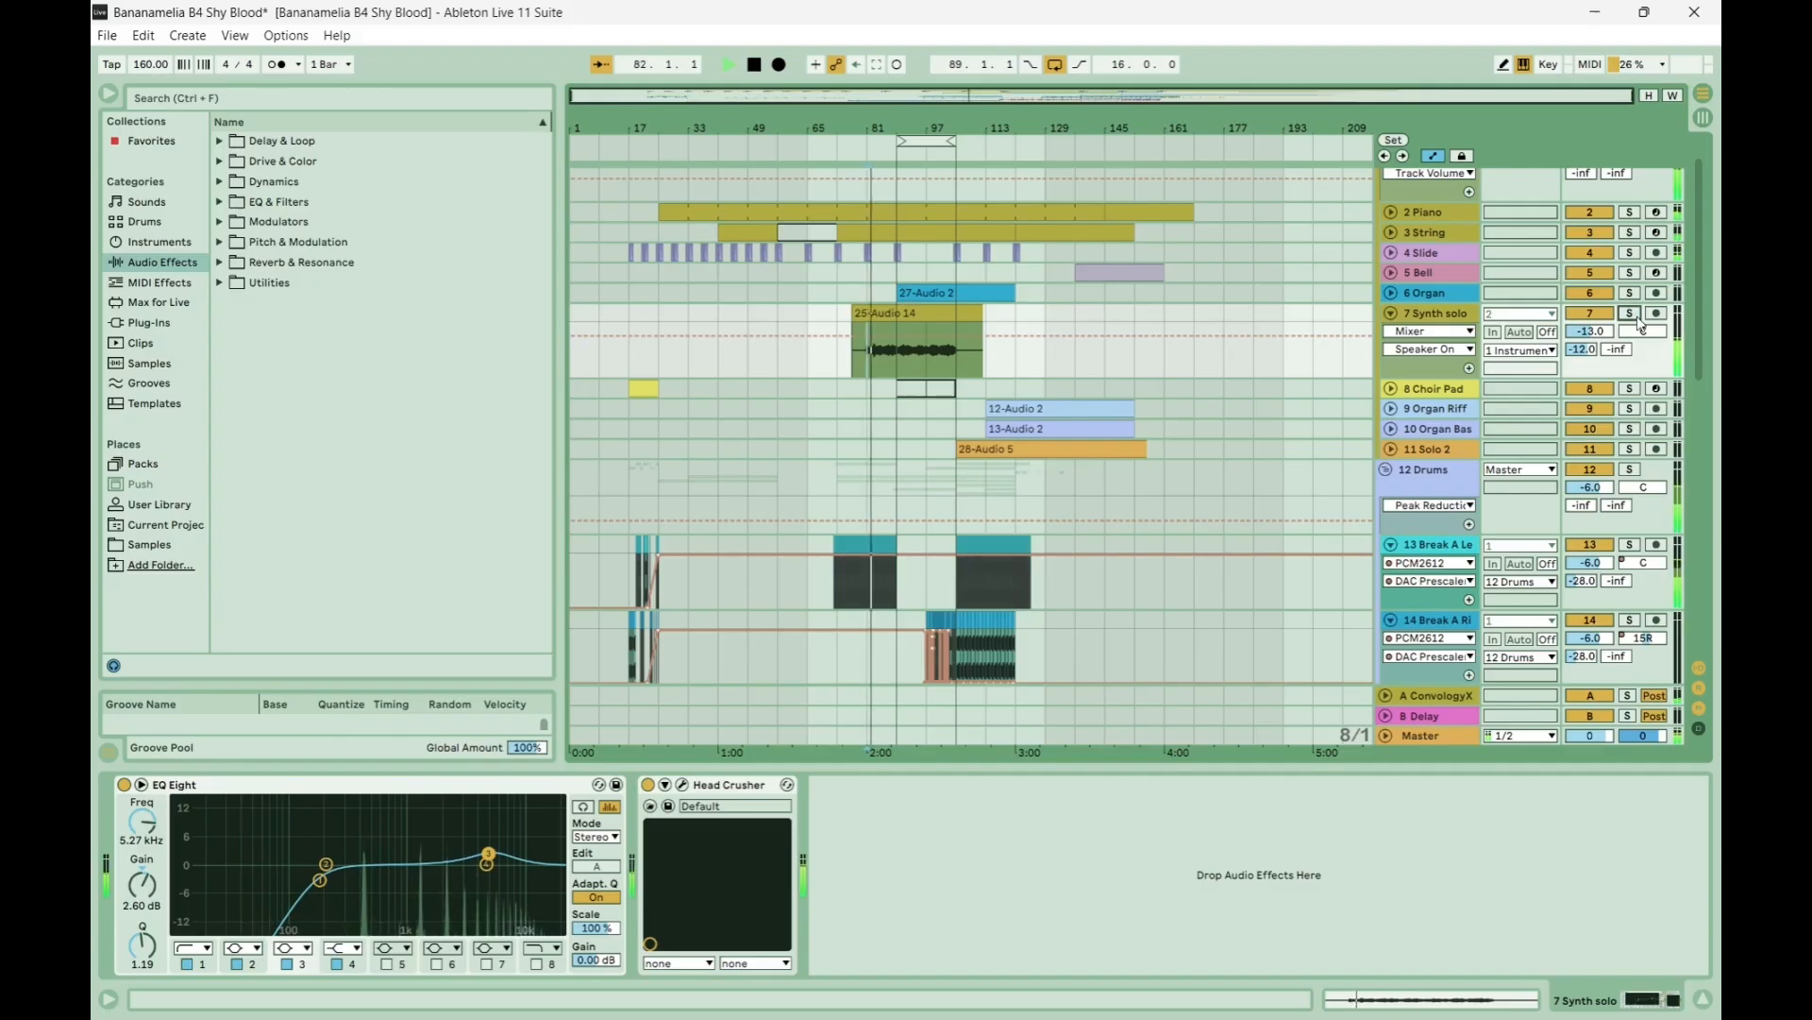
click(1392, 314)
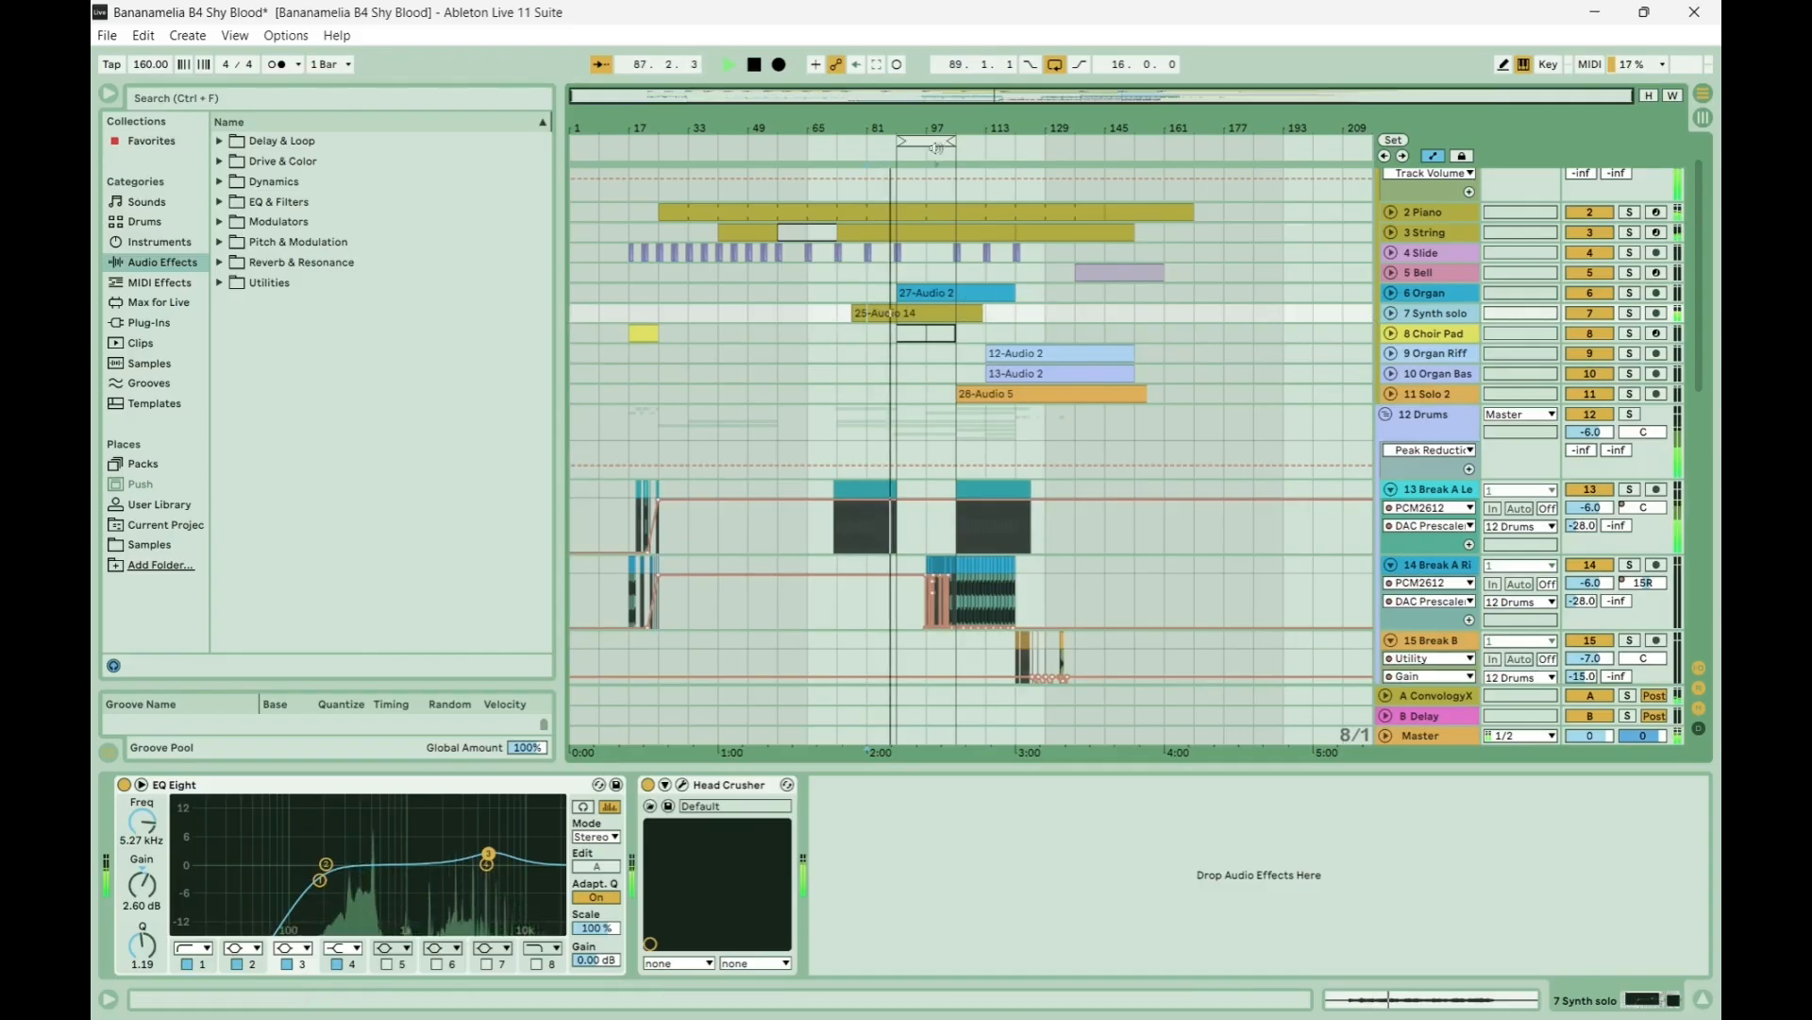
Move the loop brace to bars 113–129 and fold the Break C, Ride E, Break D, Triangle, Bossa and Break B tracks.
drag(935, 149, 1033, 141)
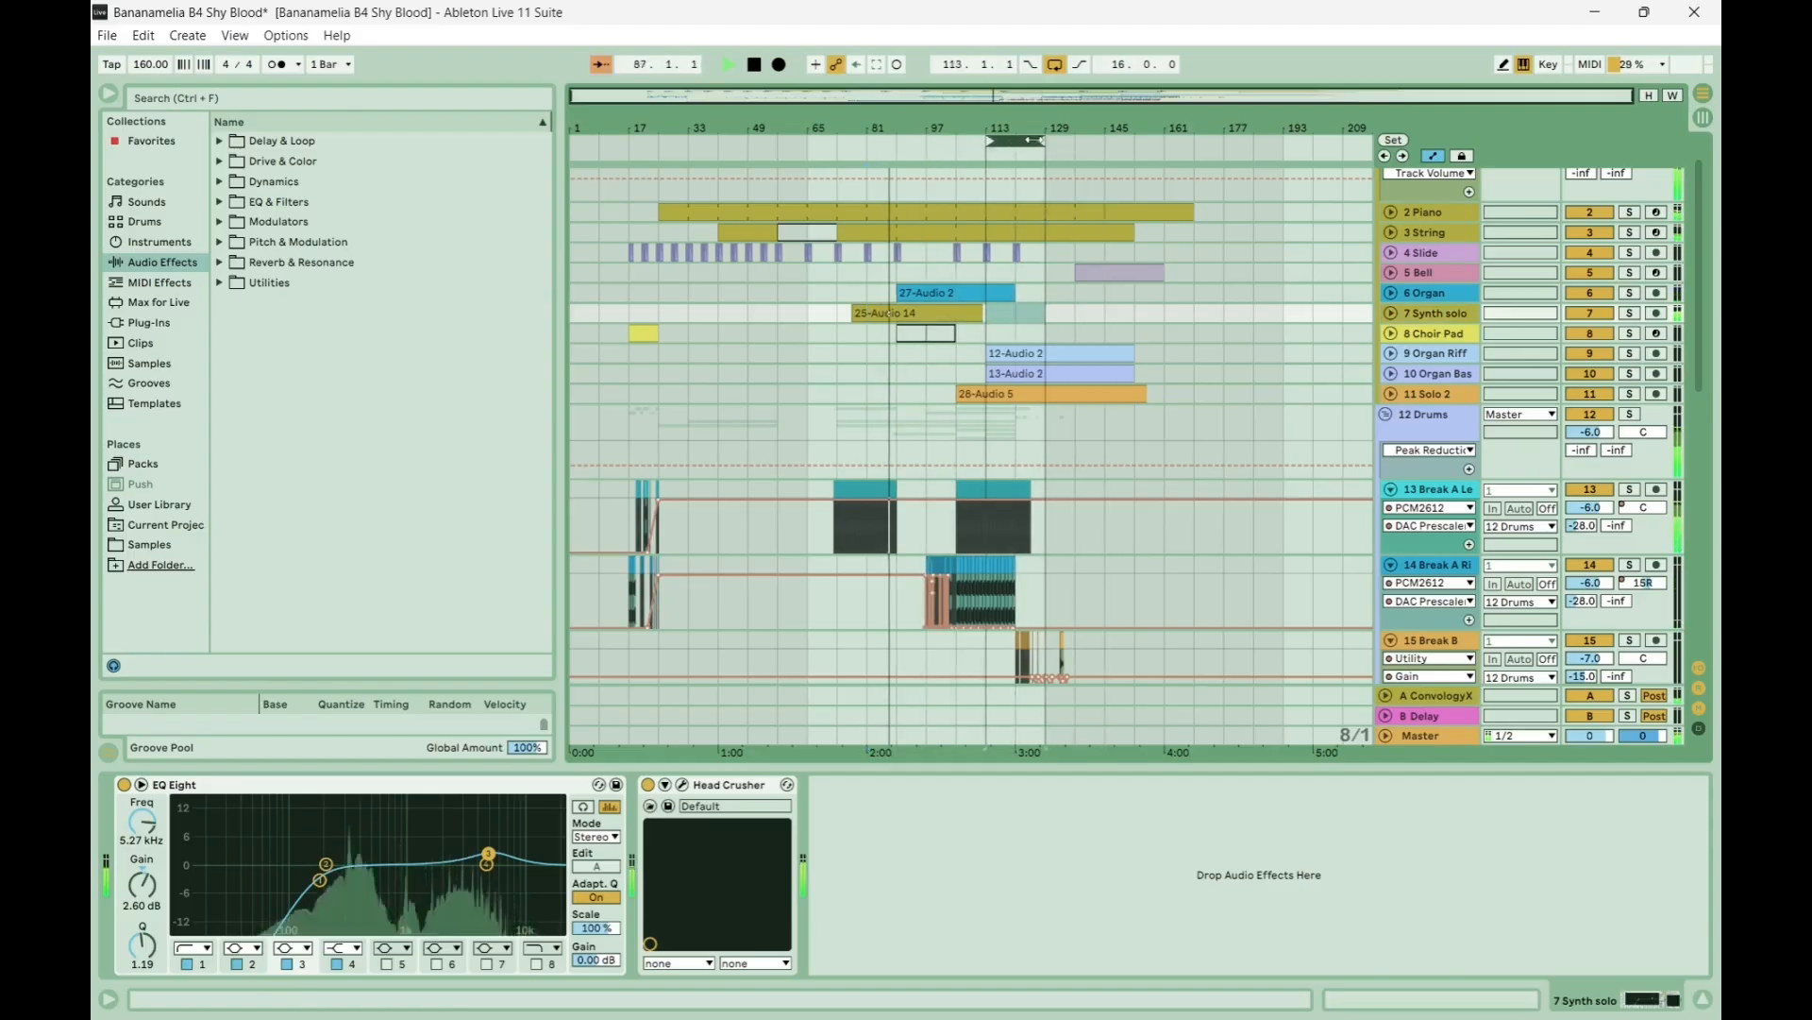
scroll(948, 430, down, 10)
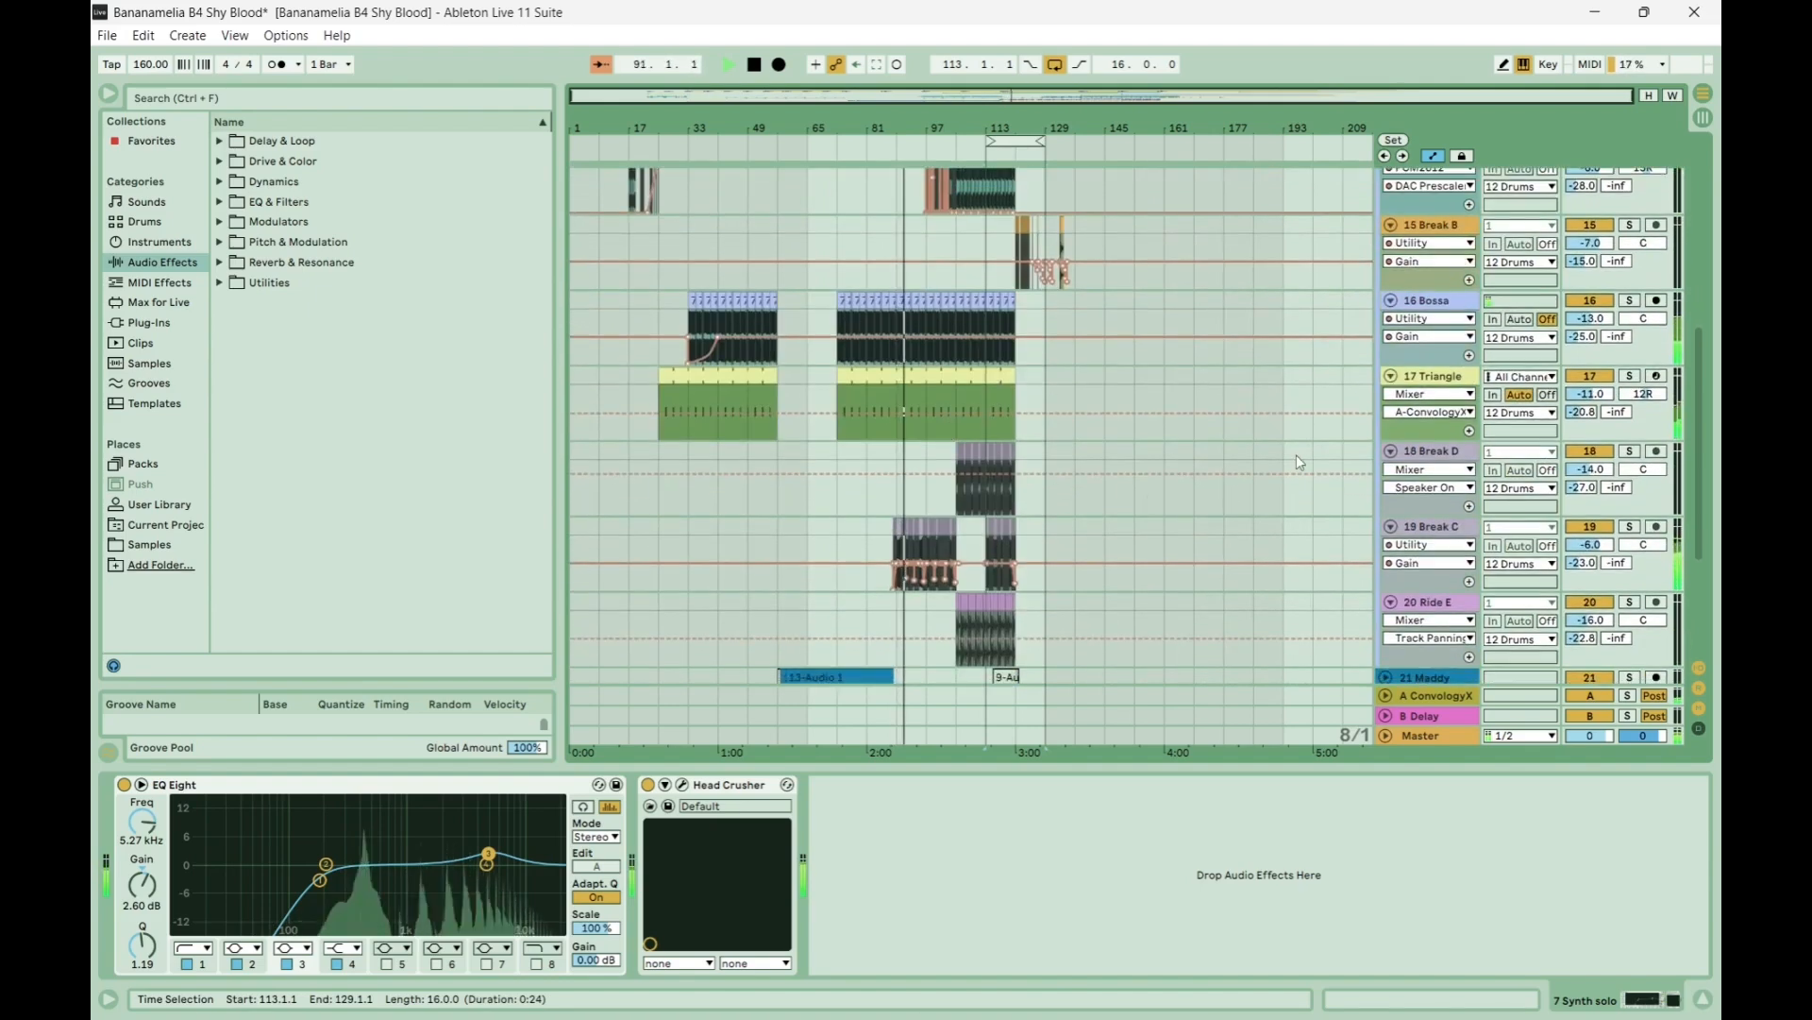
click(1391, 526)
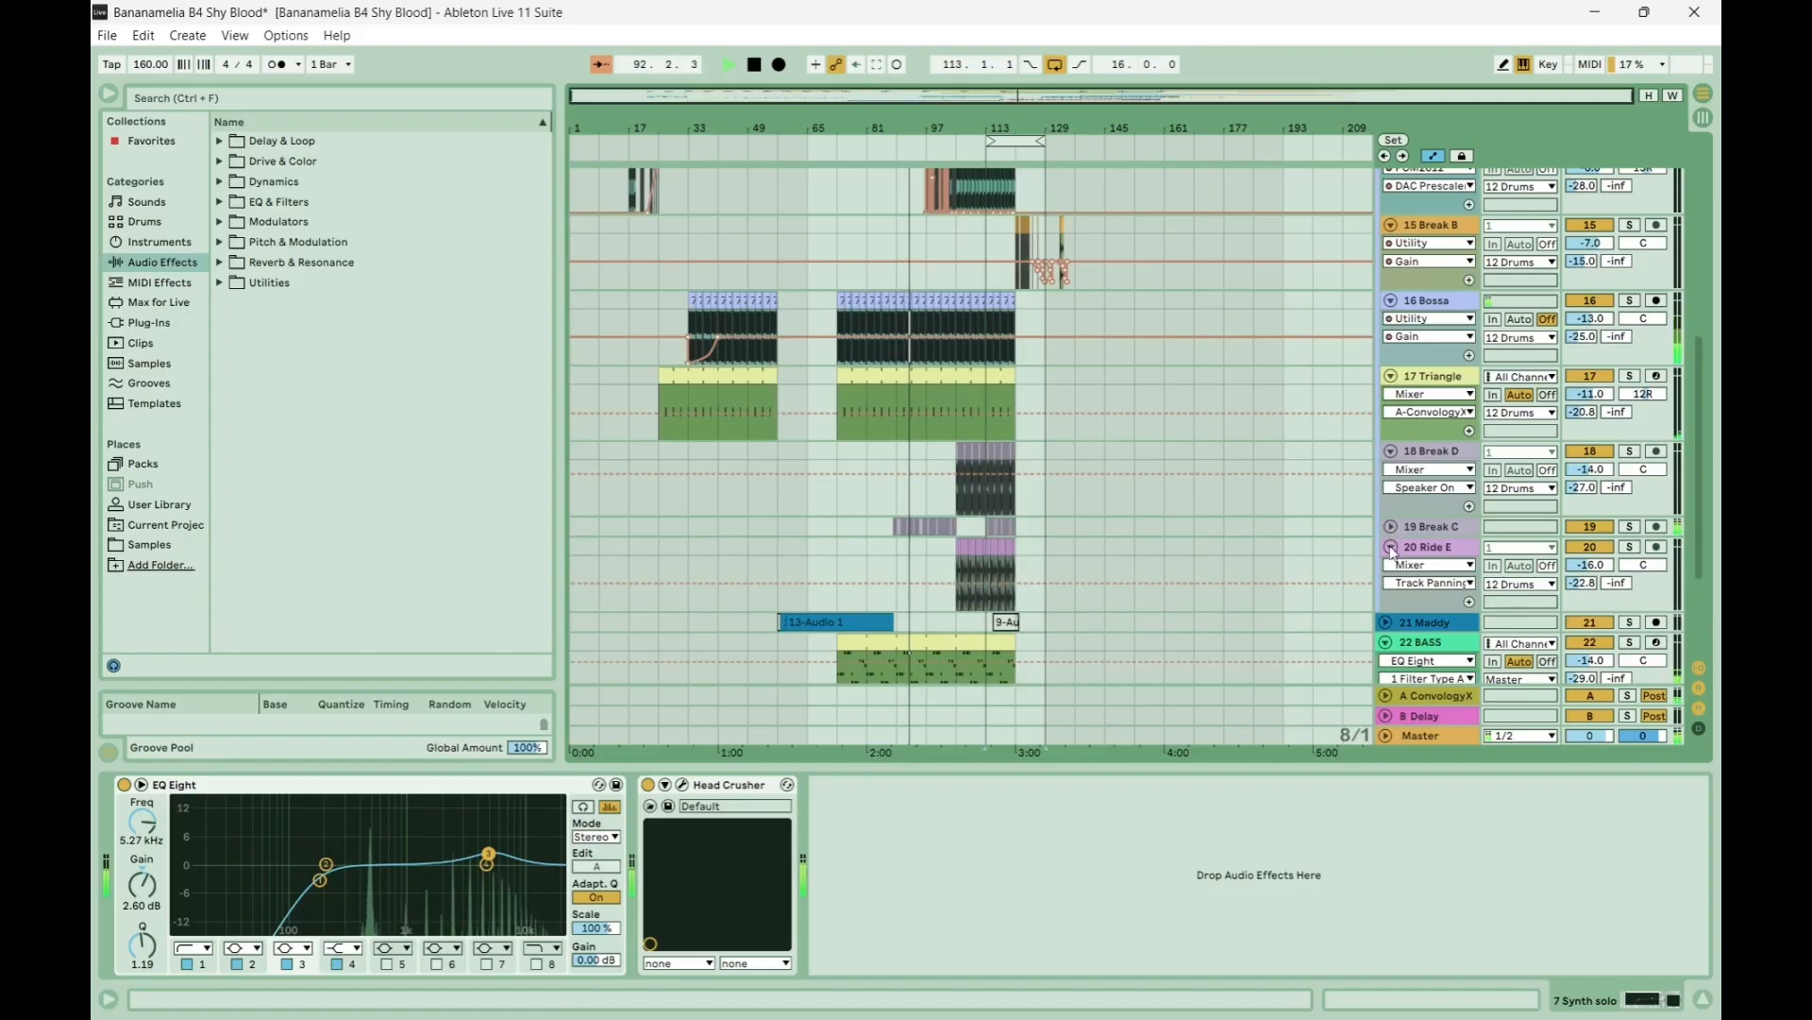
click(1391, 547)
click(1390, 450)
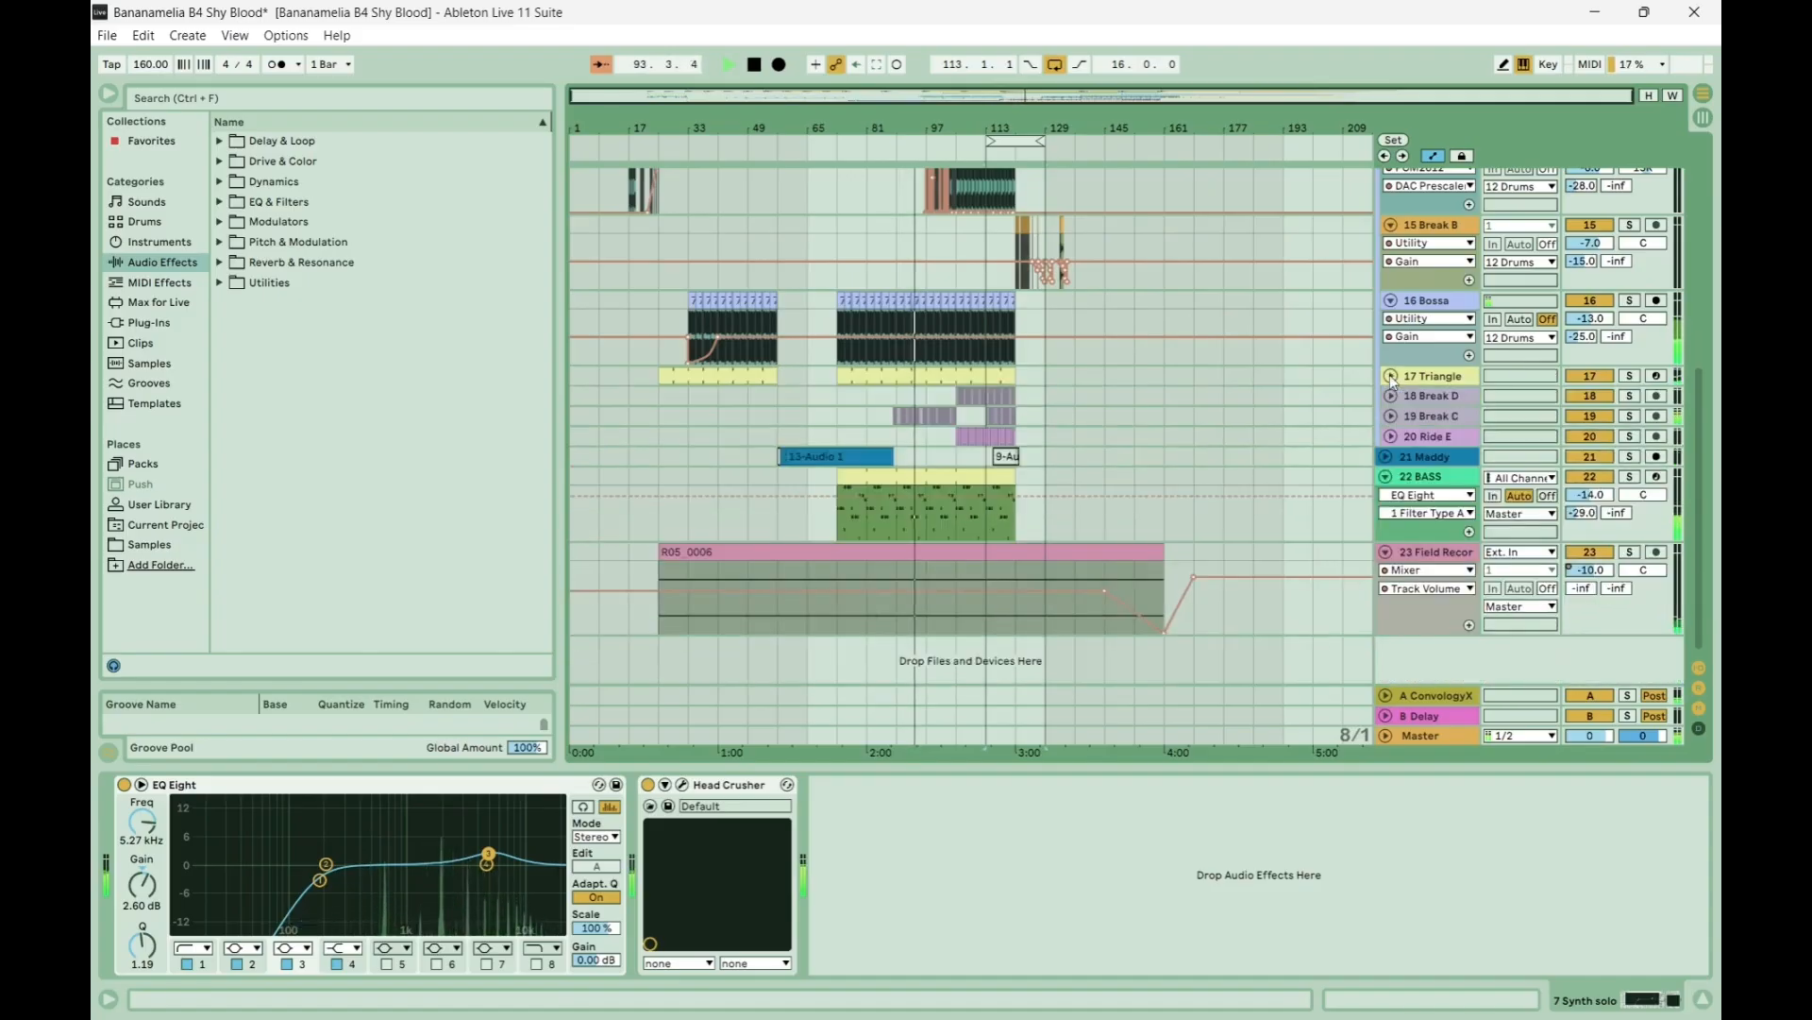
click(1391, 375)
click(1391, 300)
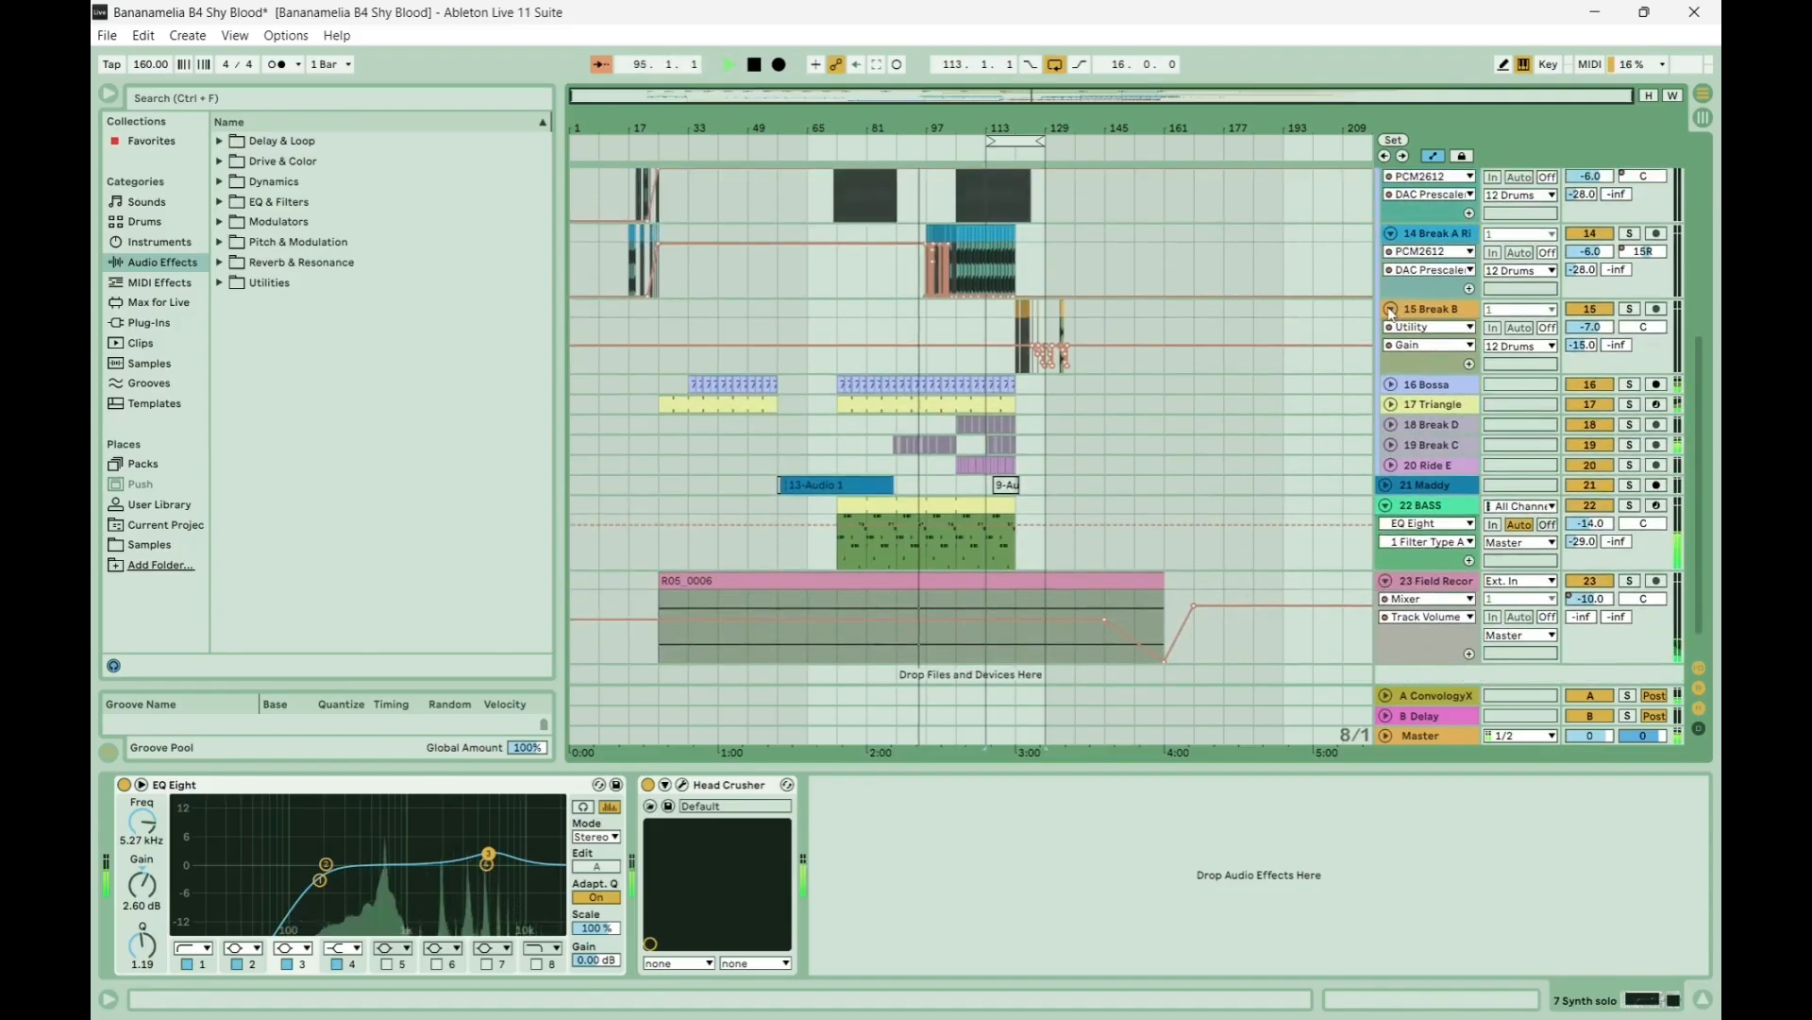
click(1391, 308)
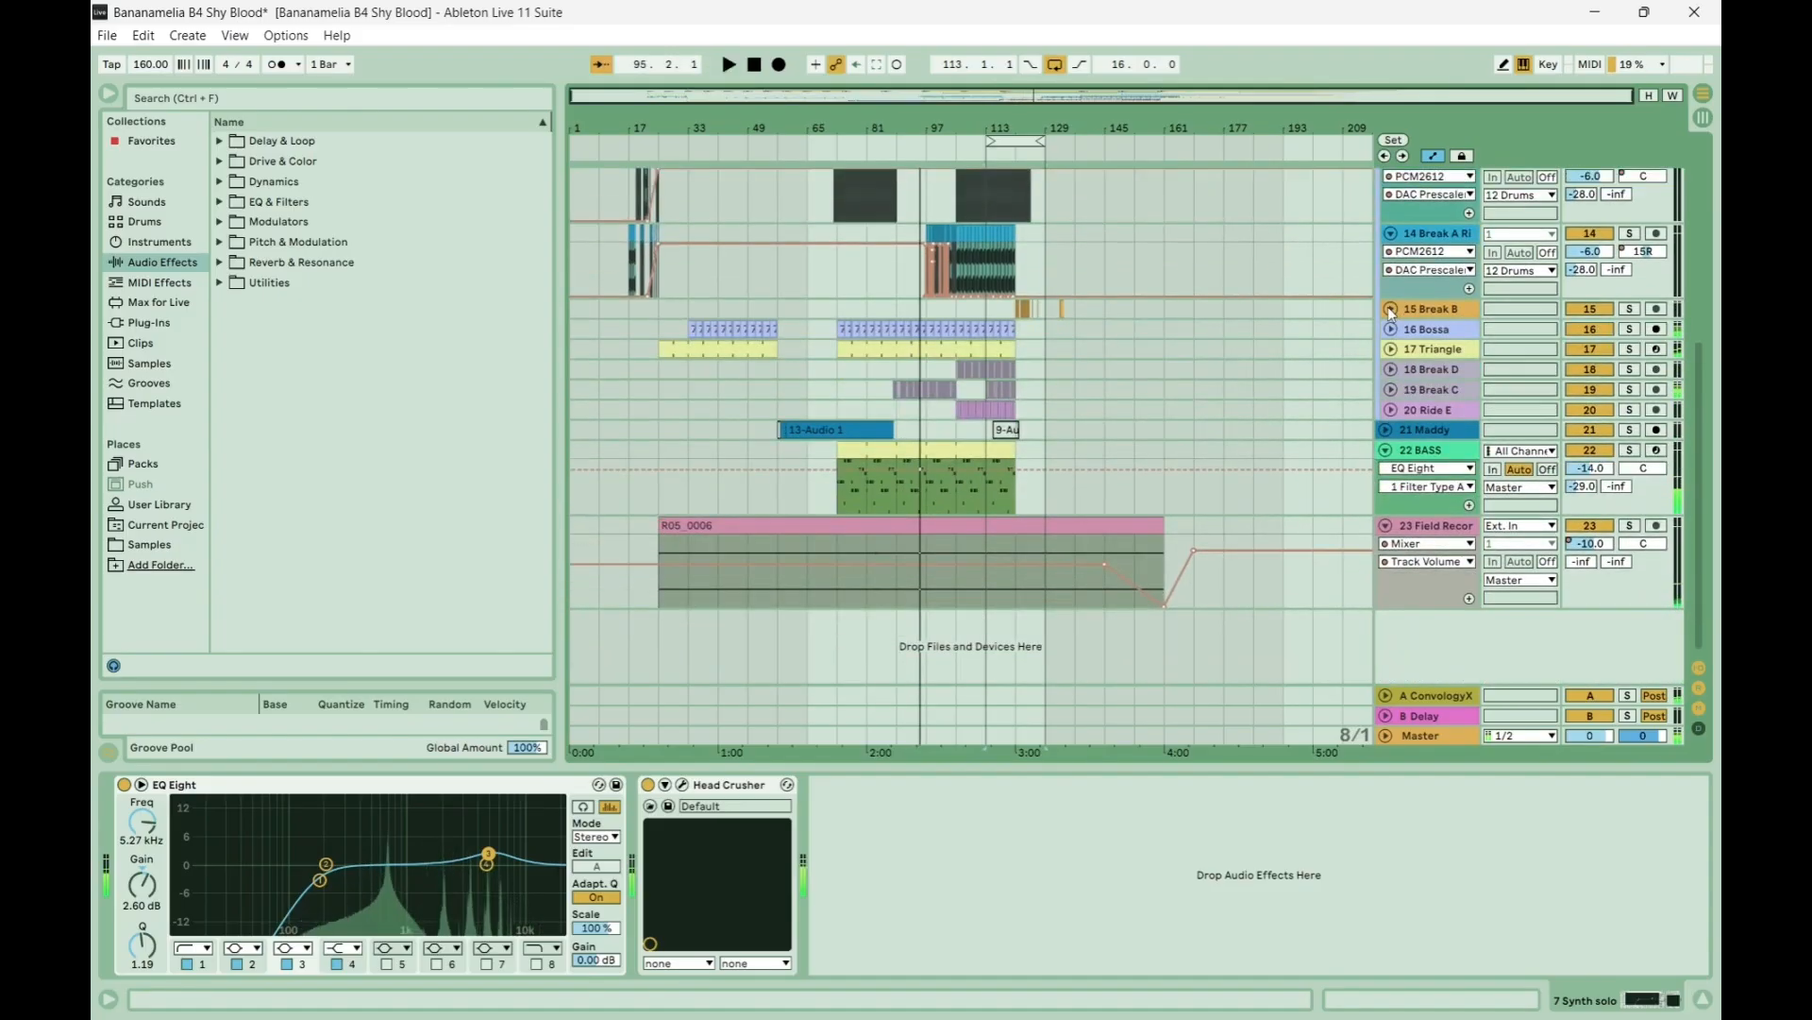
Unfold the Break C track, solo it and listen to its clips in a closer timeline view.
click(1392, 390)
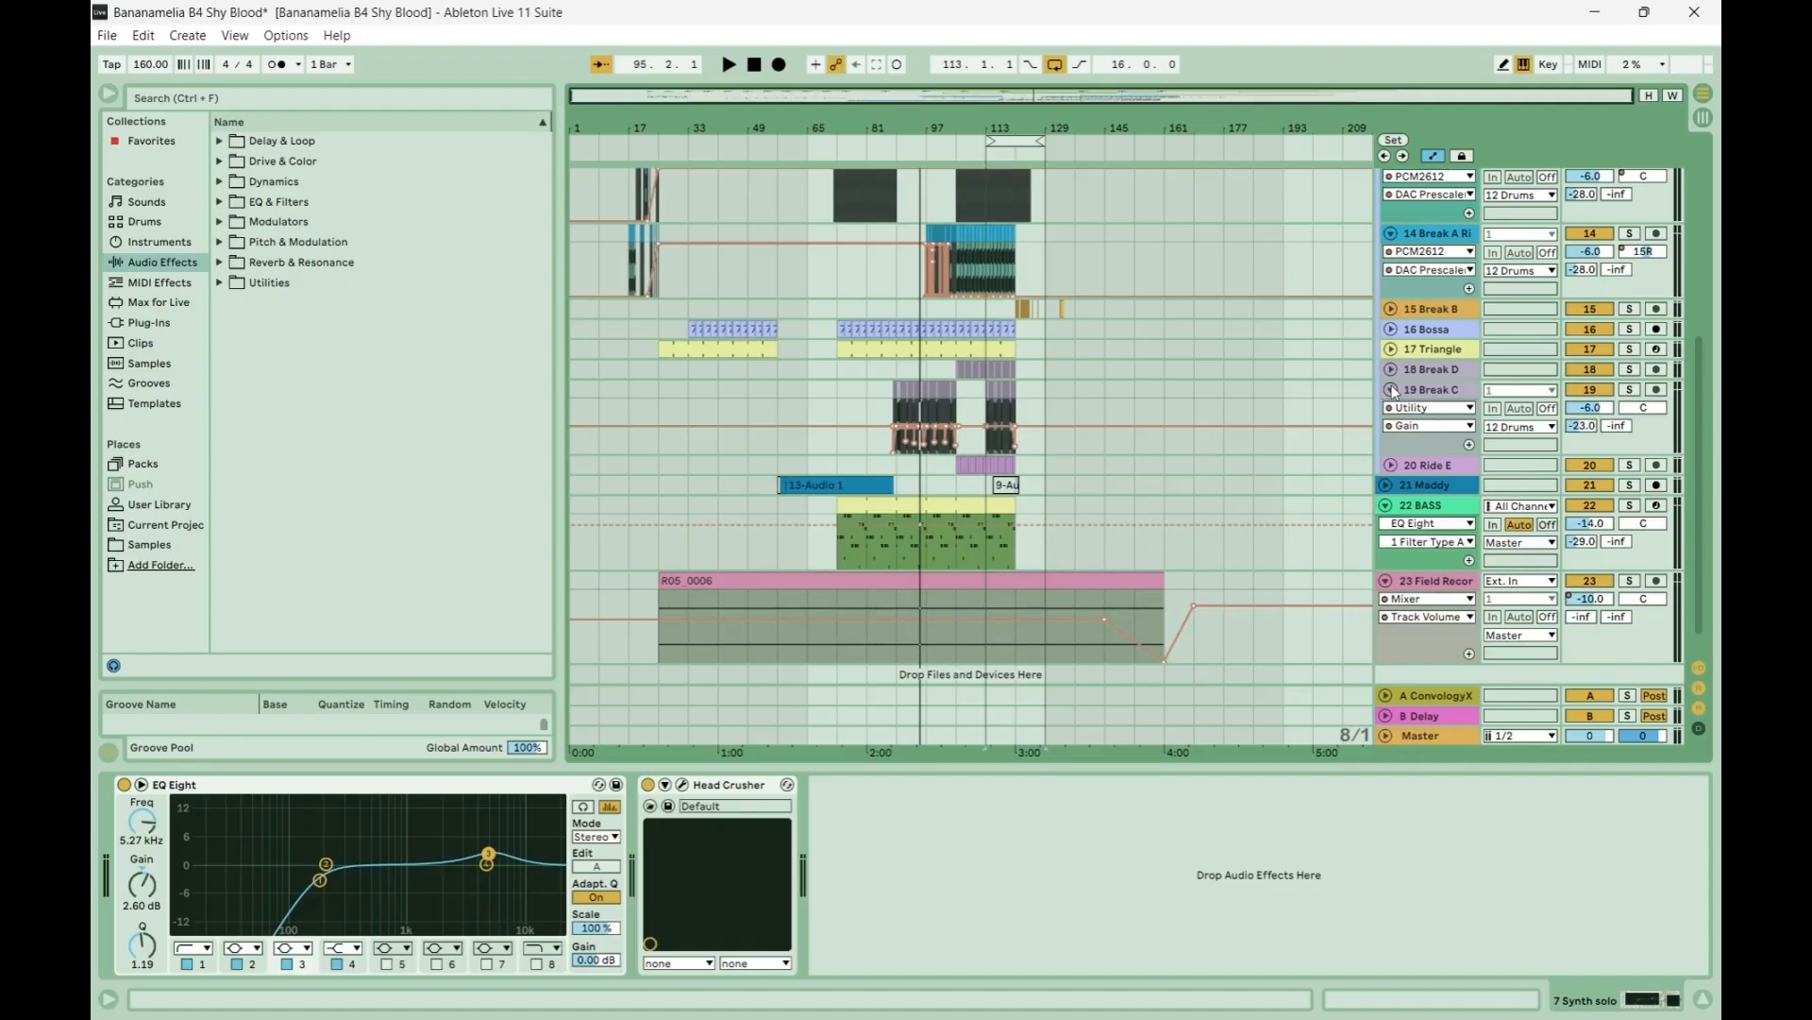
click(1630, 390)
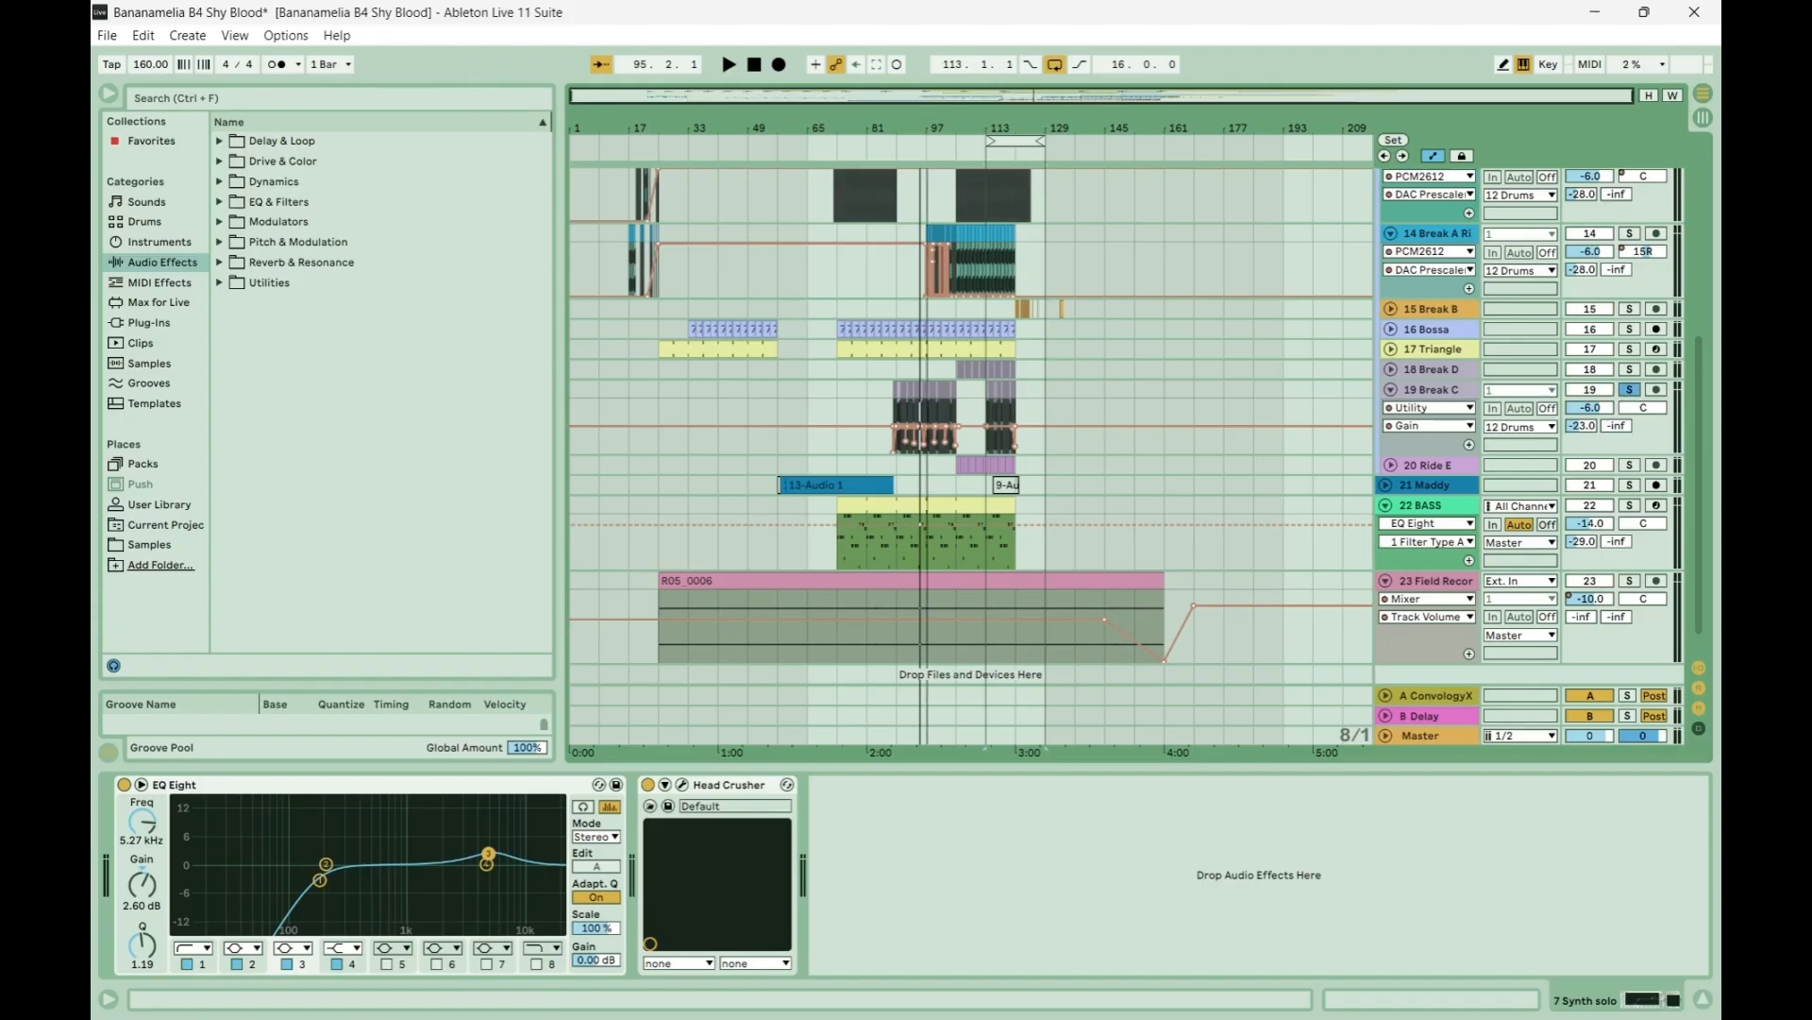
drag(927, 127, 927, 222)
click(831, 398)
key(space)
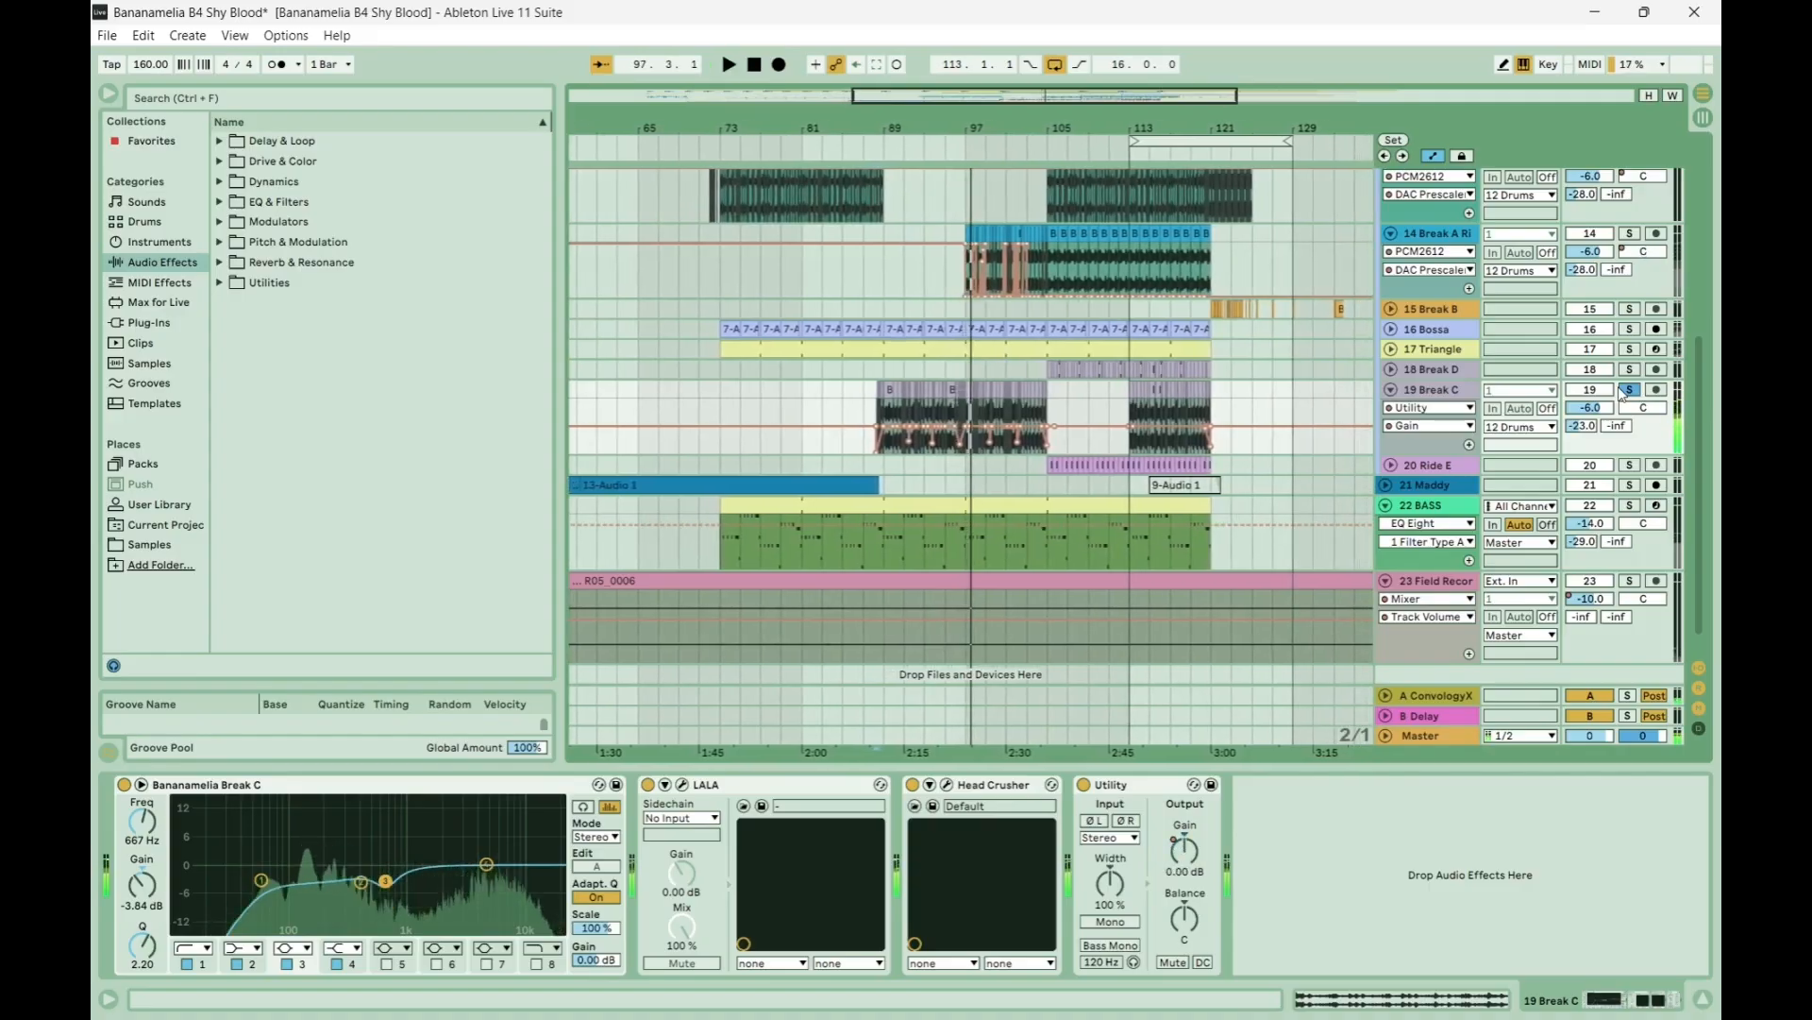
Turn off the Break C solo and play the full arrangement from bar 87.
click(1629, 390)
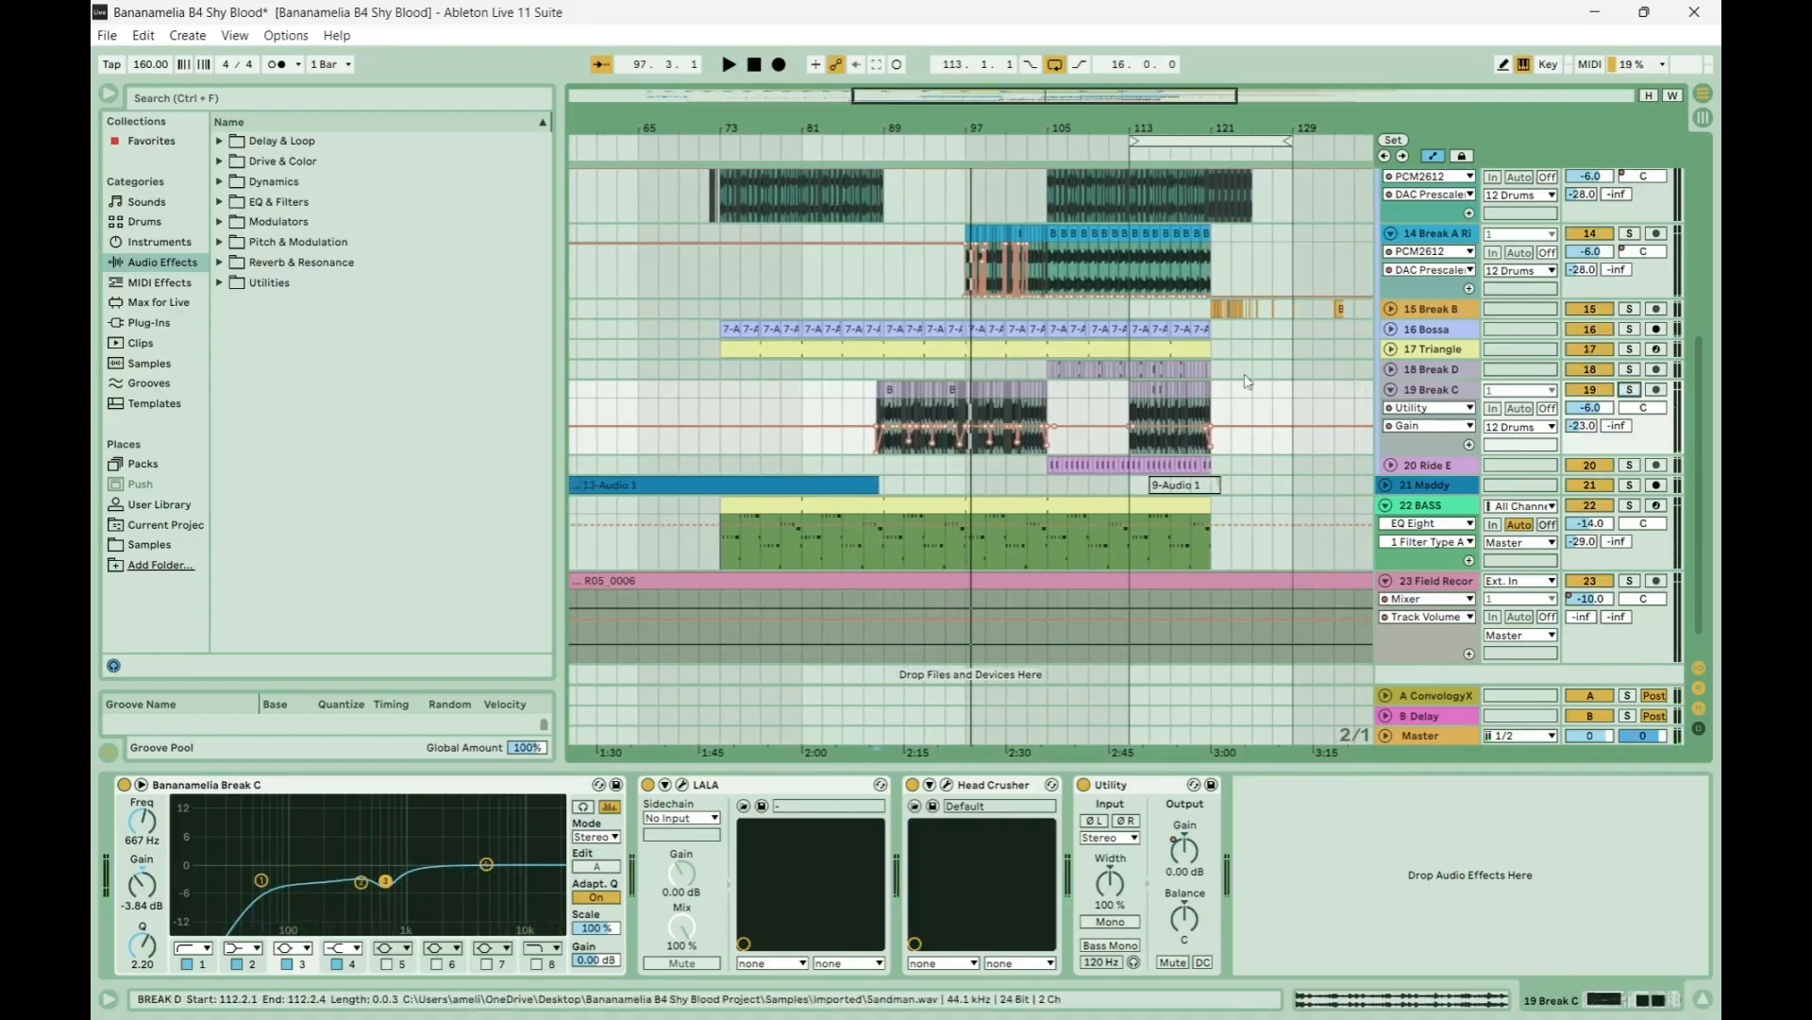
scroll(867, 450, up, 2)
scroll(867, 450, up, 3)
click(875, 388)
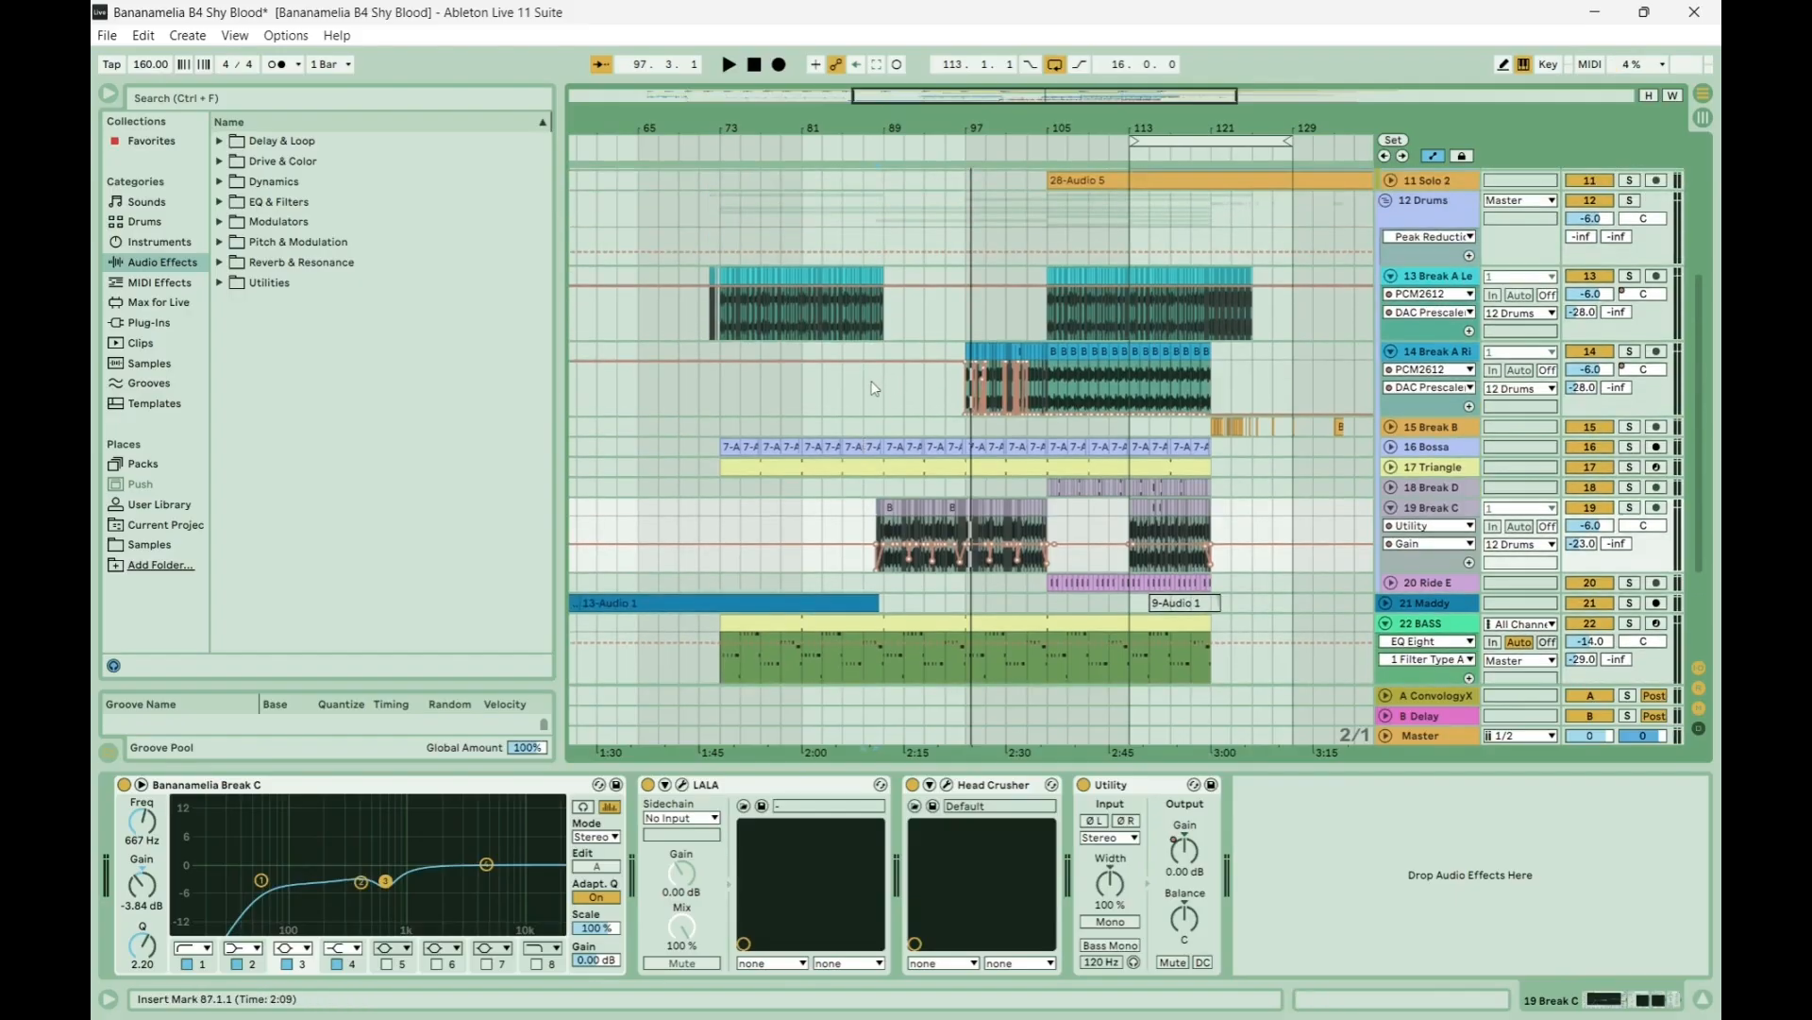
key(space)
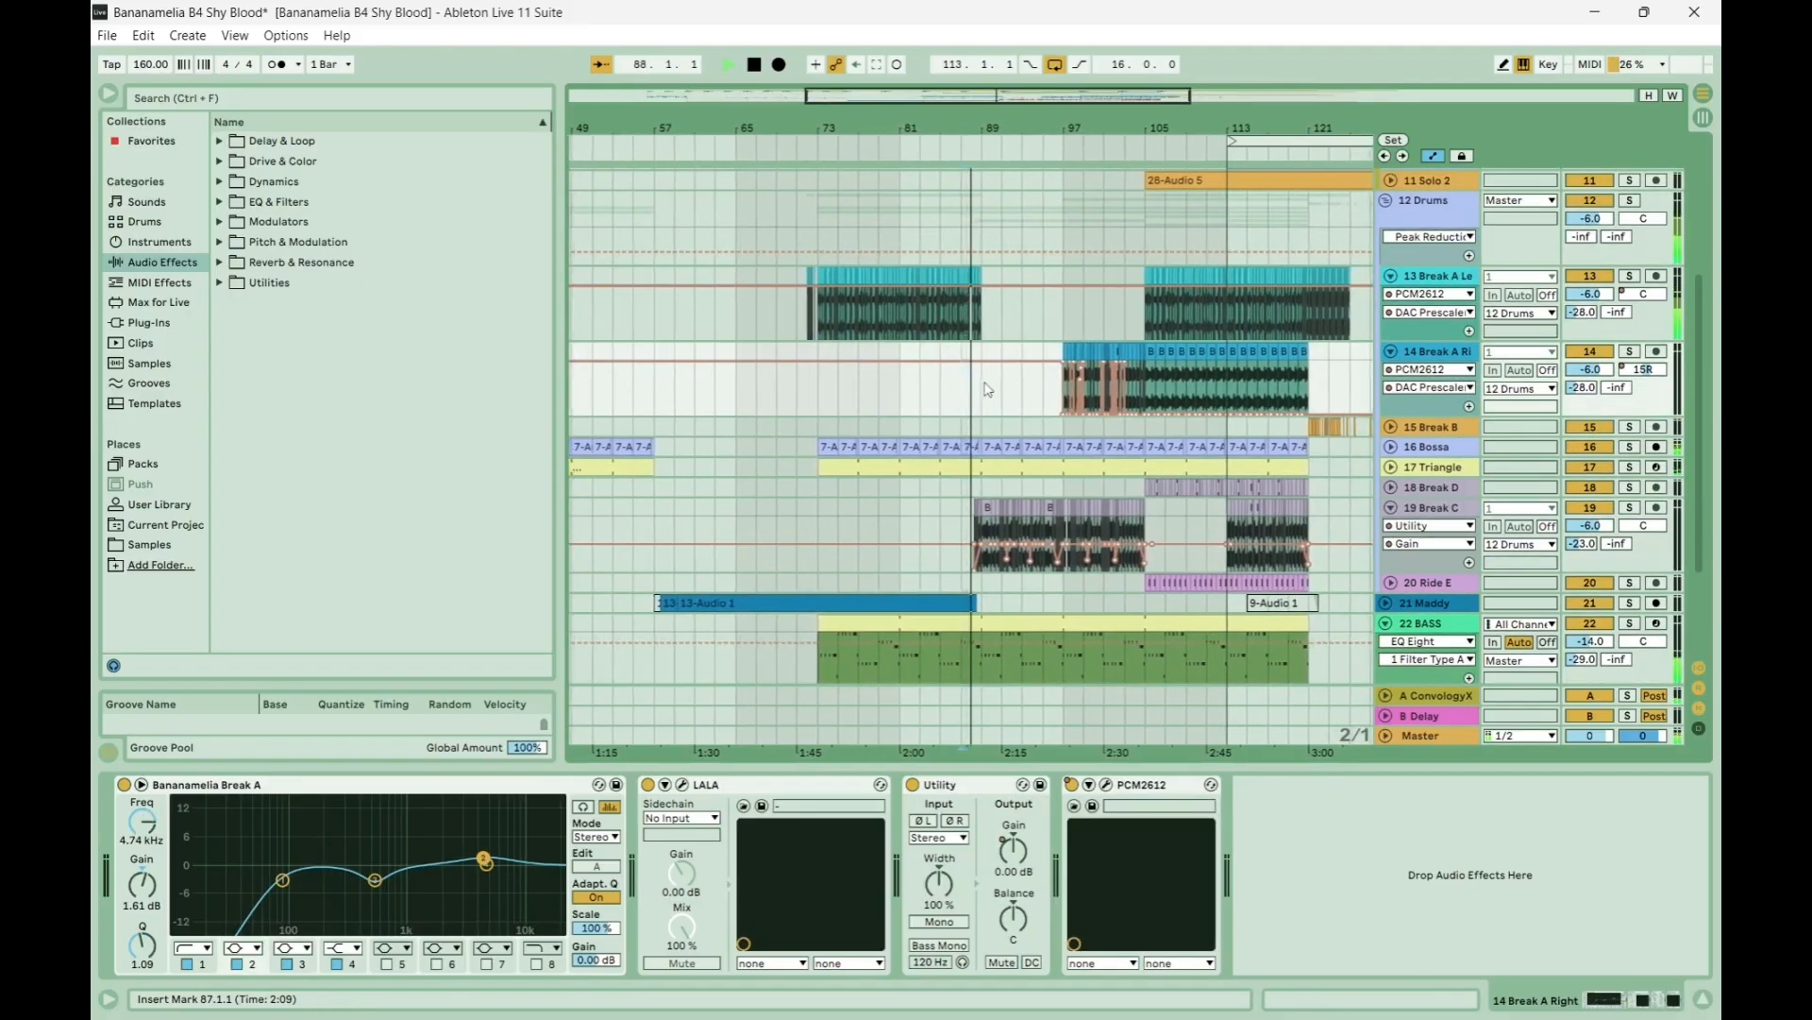
Review the drum and instrument tracks during playback up to bar 106, unfold the Synth solo track, and stop playback.
scroll(984, 385, down, 5)
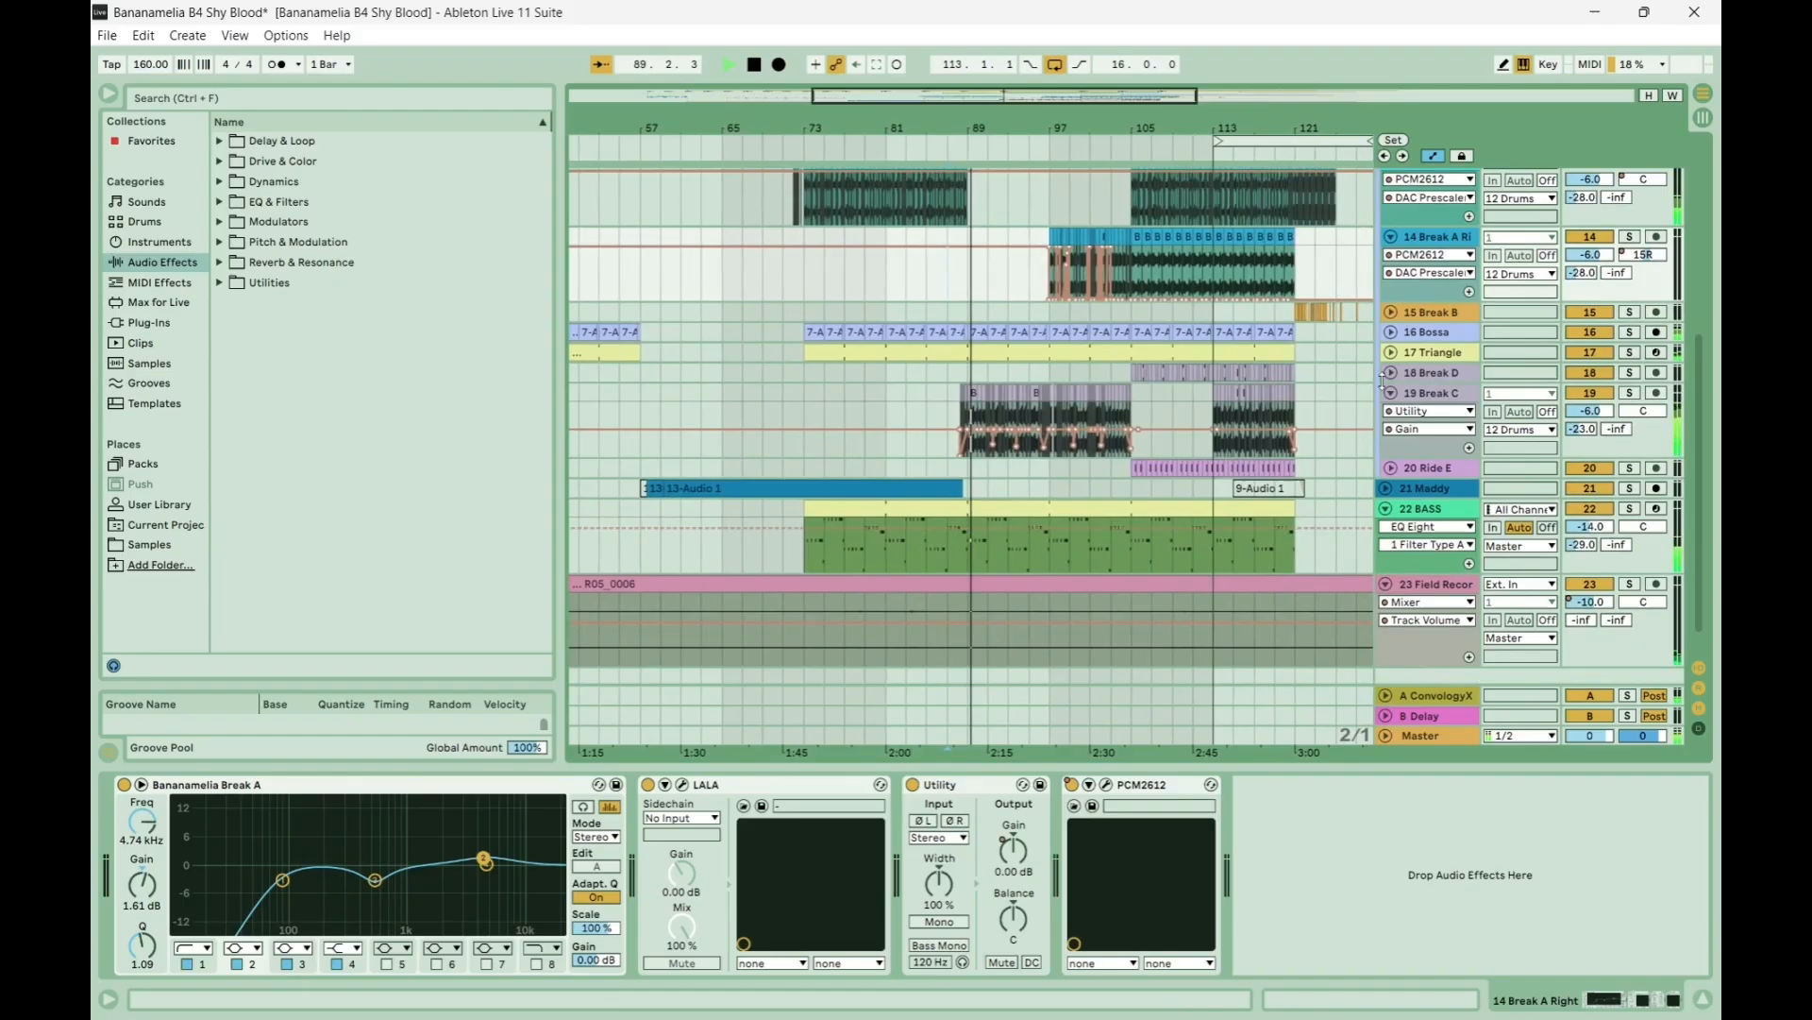
scroll(1322, 411, up, 5)
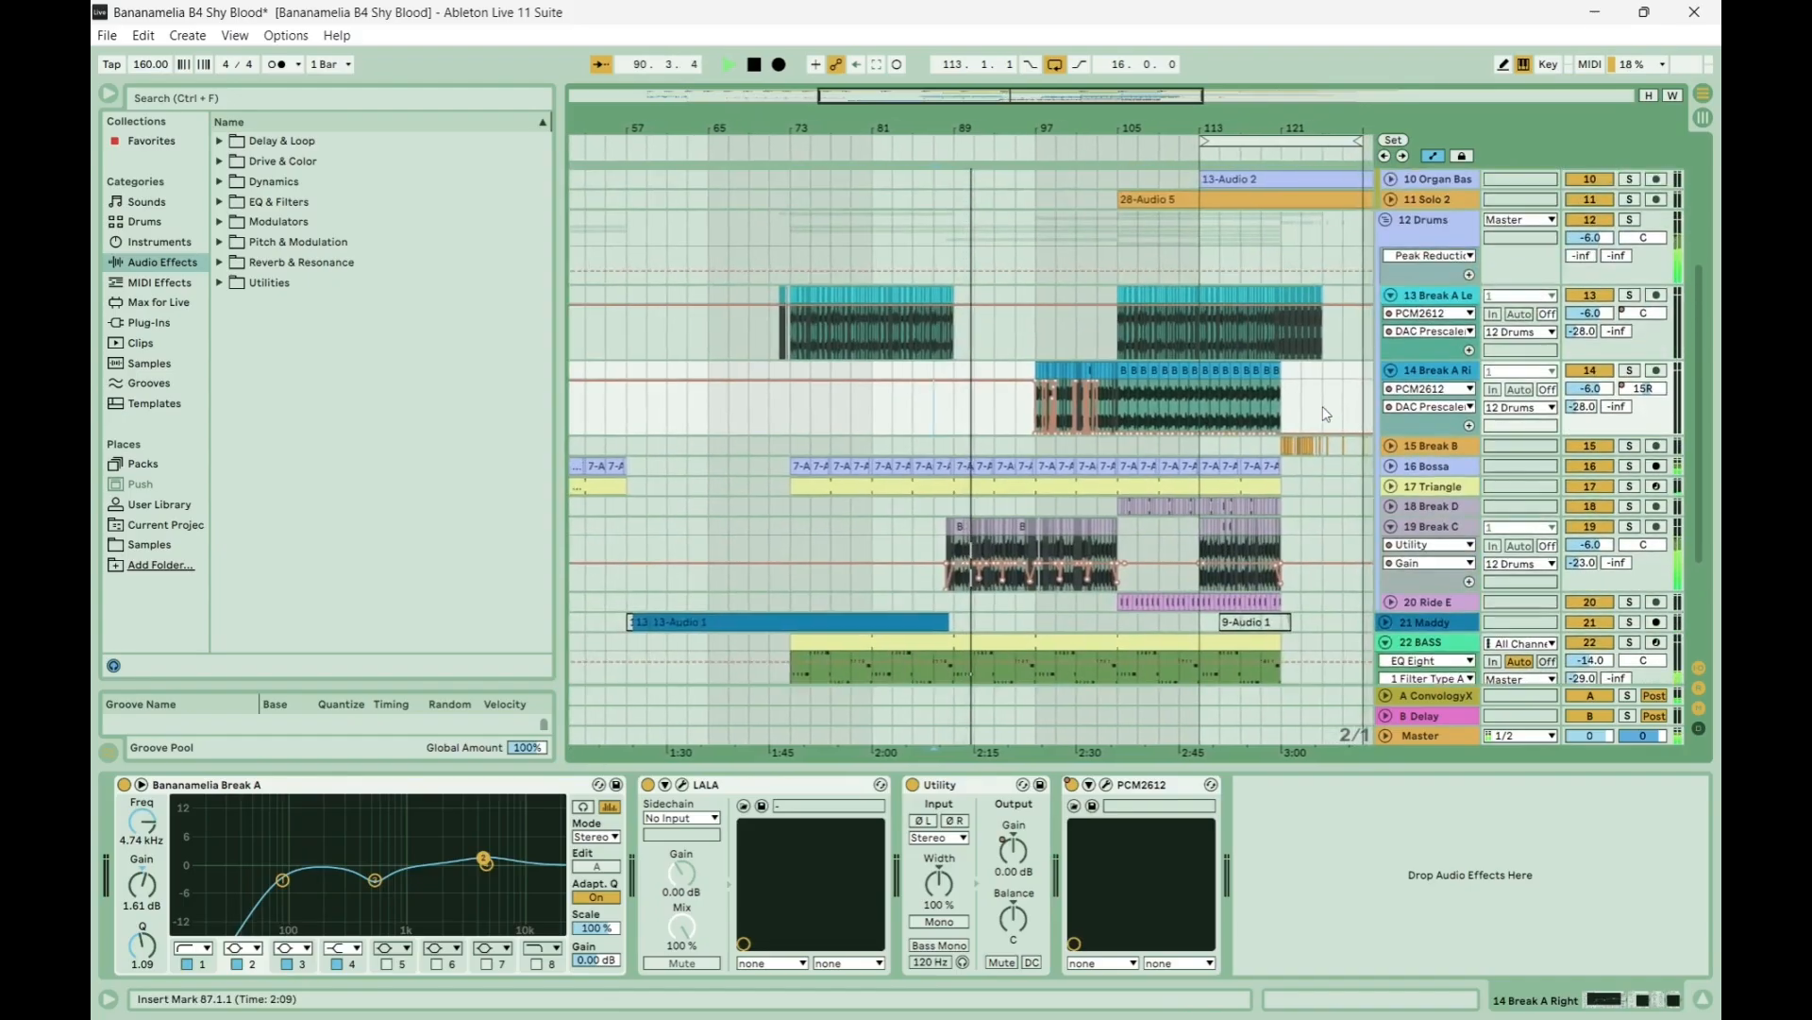
scroll(1322, 407, up, 2)
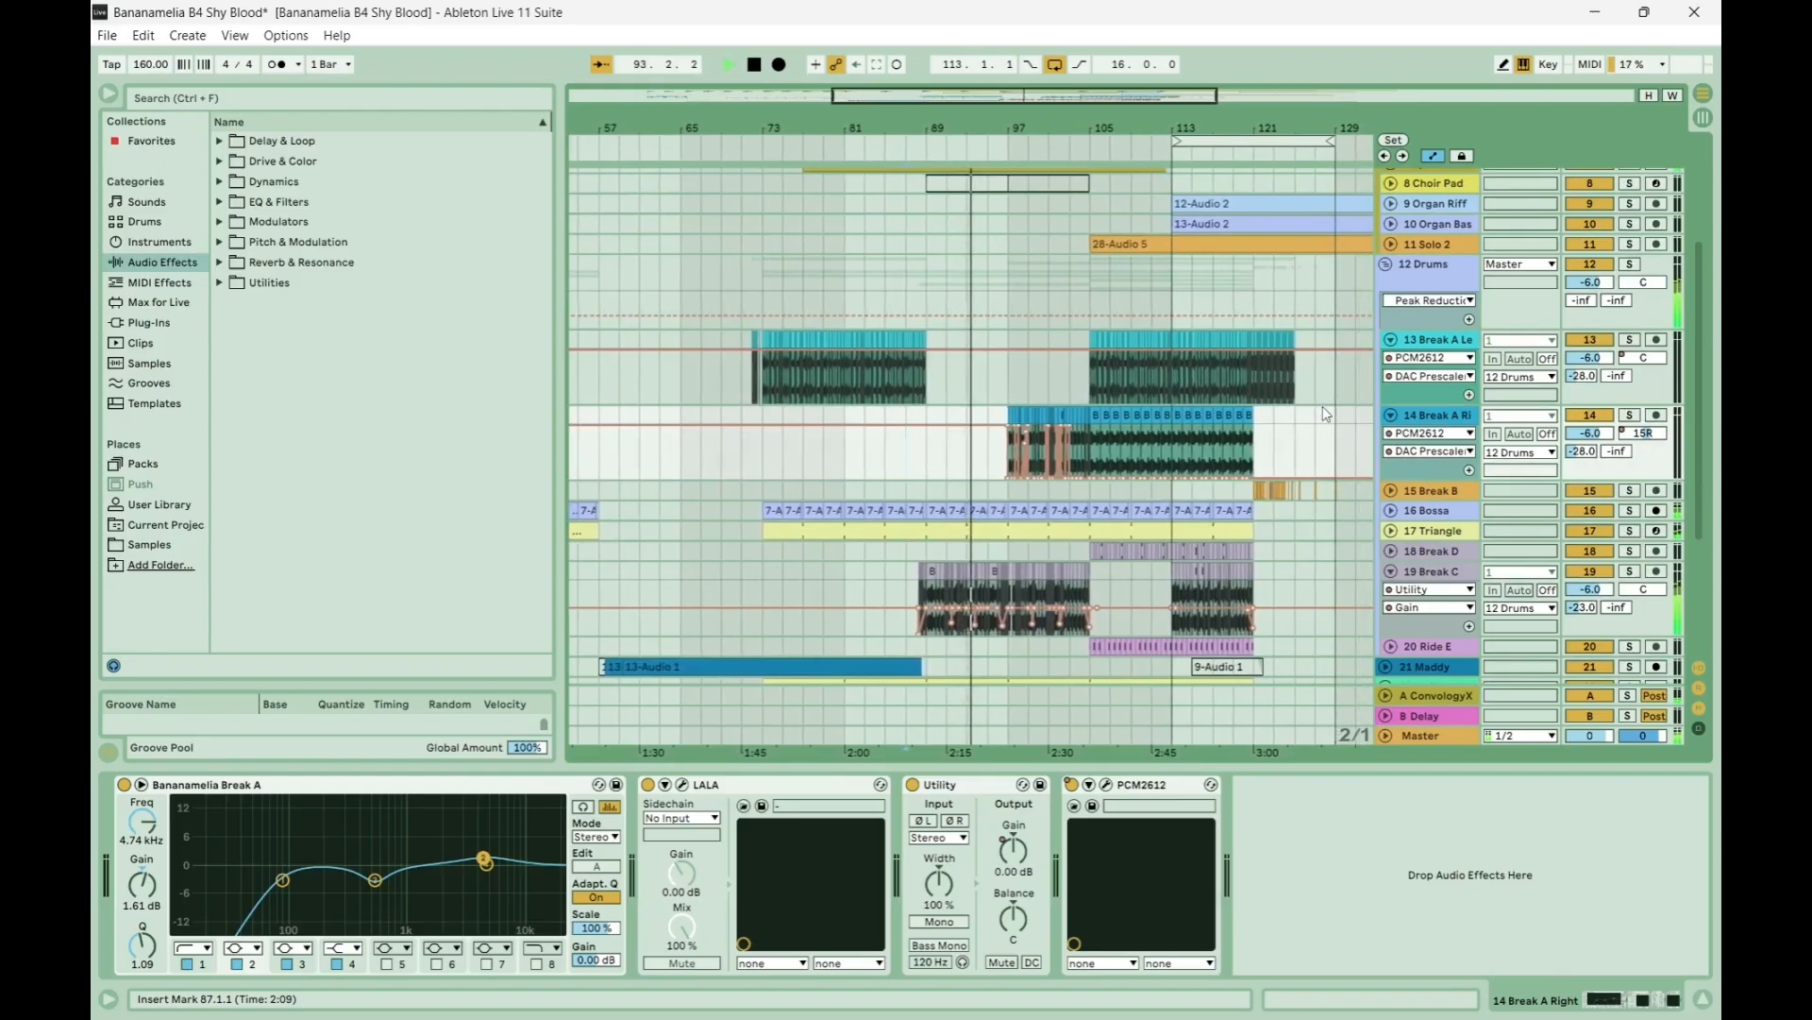
scroll(1323, 412, up, 1)
scroll(1323, 406, up, 1)
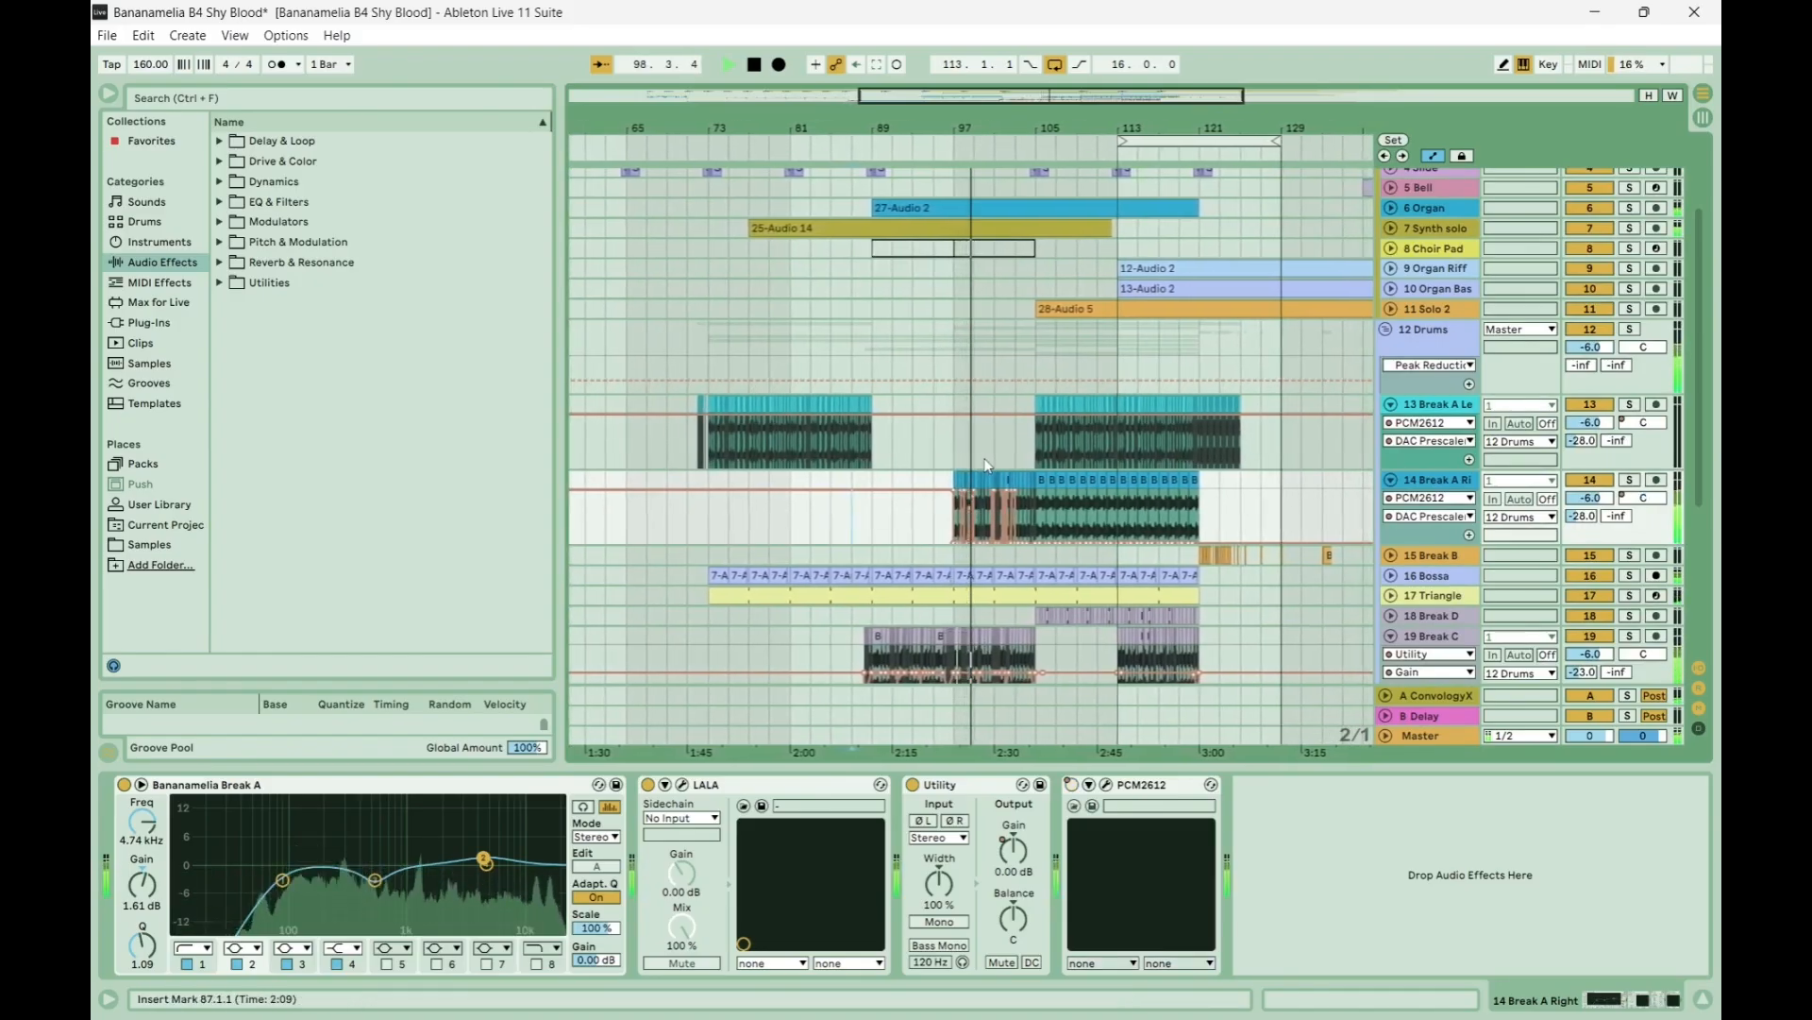
scroll(989, 458, up, 3)
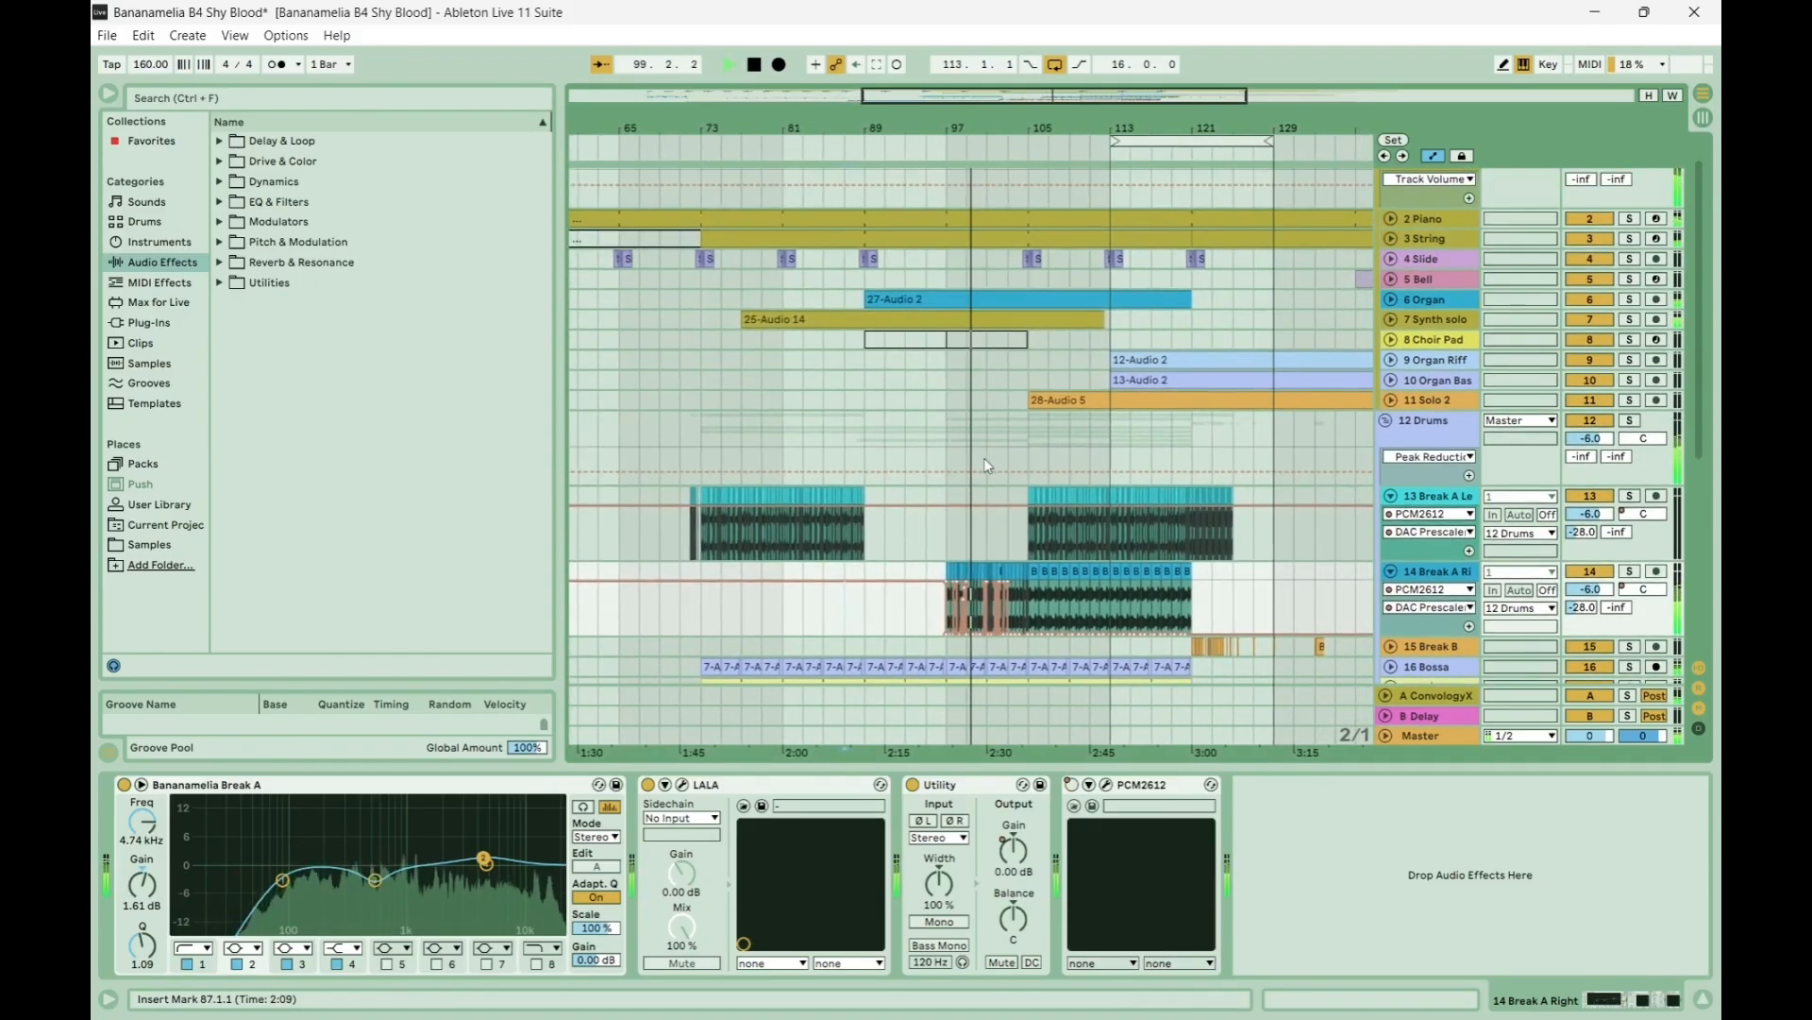
click(1390, 319)
scroll(1391, 321, down, 8)
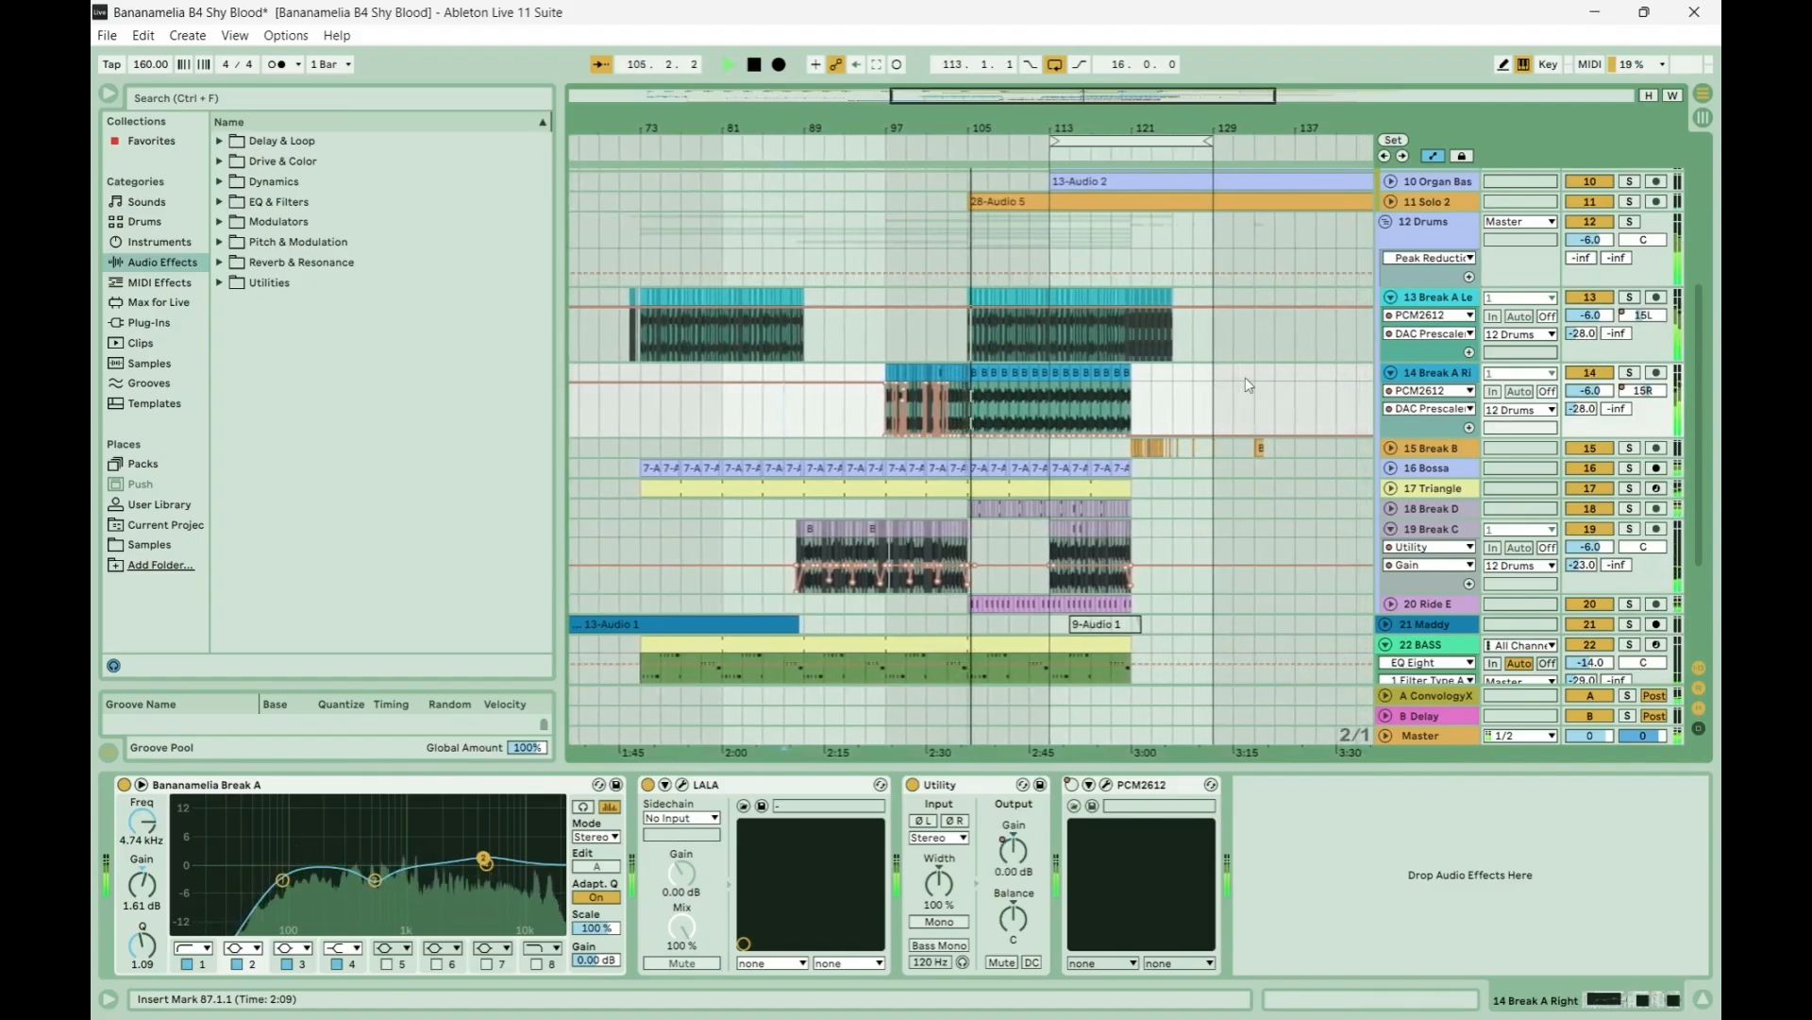
scroll(1244, 376, up, 5)
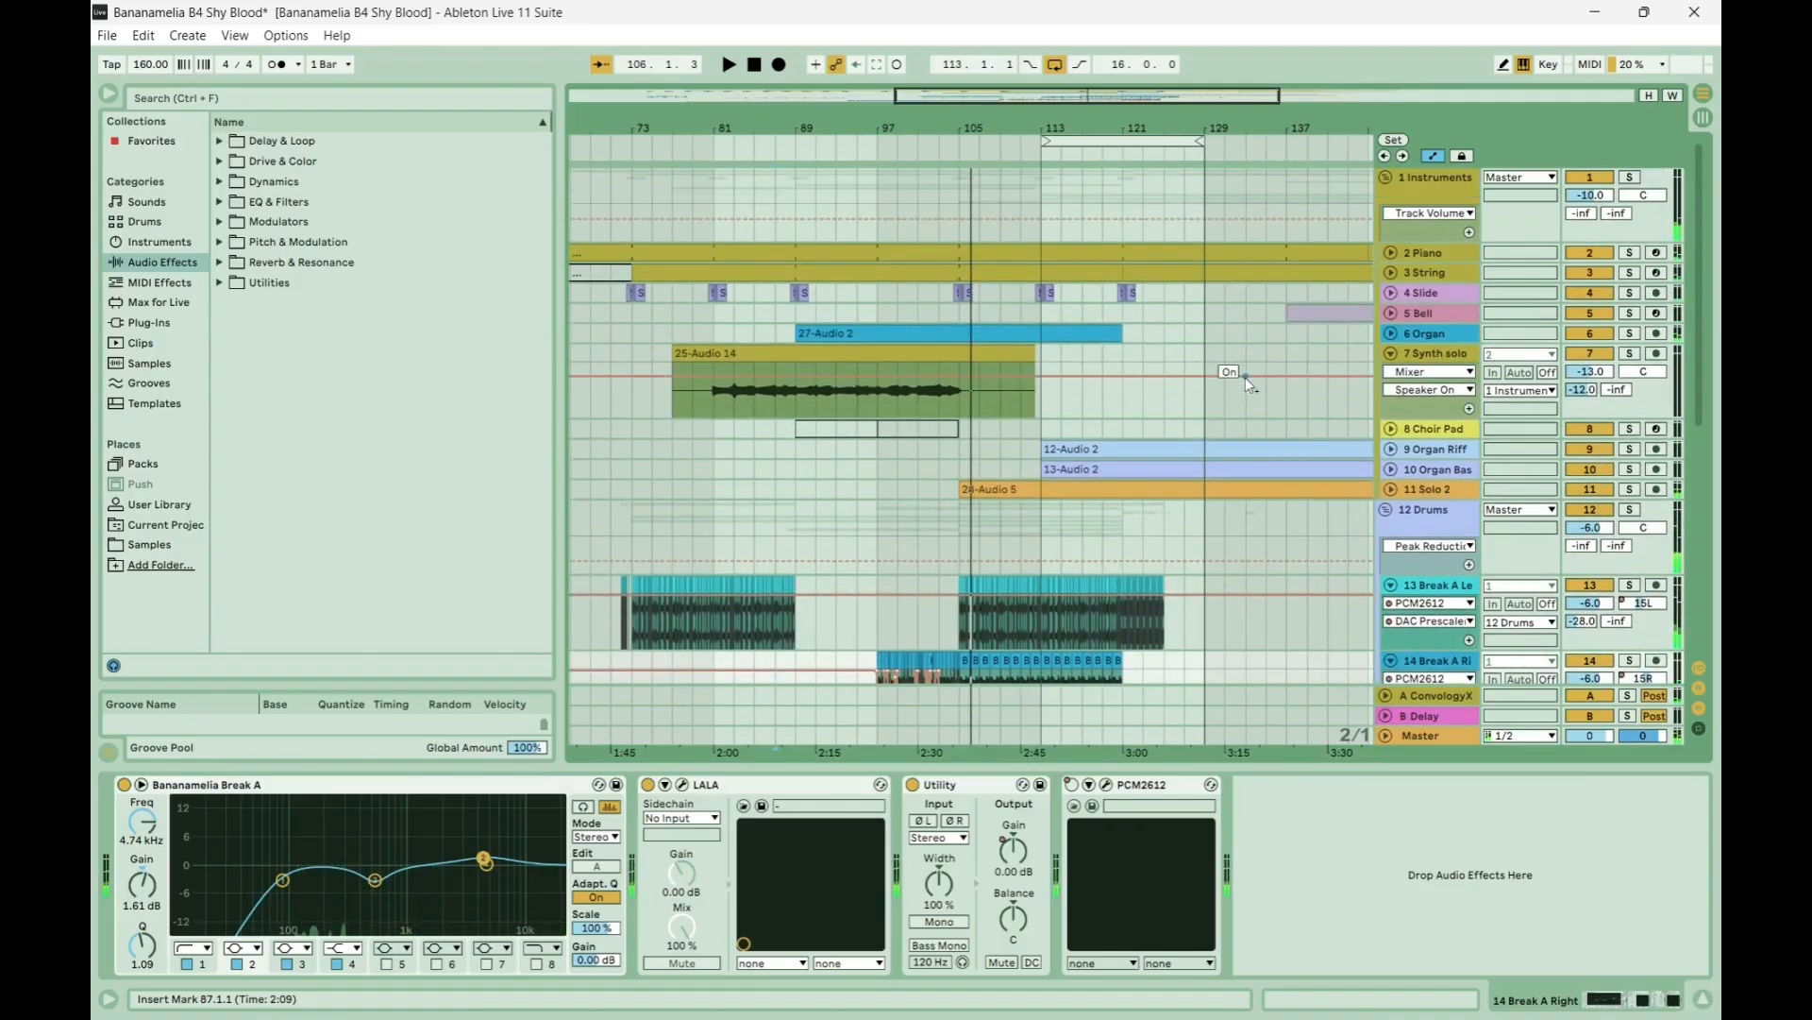
key(space)
Unfold the Organ track, display its device chain, and play it in solo from bar 89.
click(1390, 334)
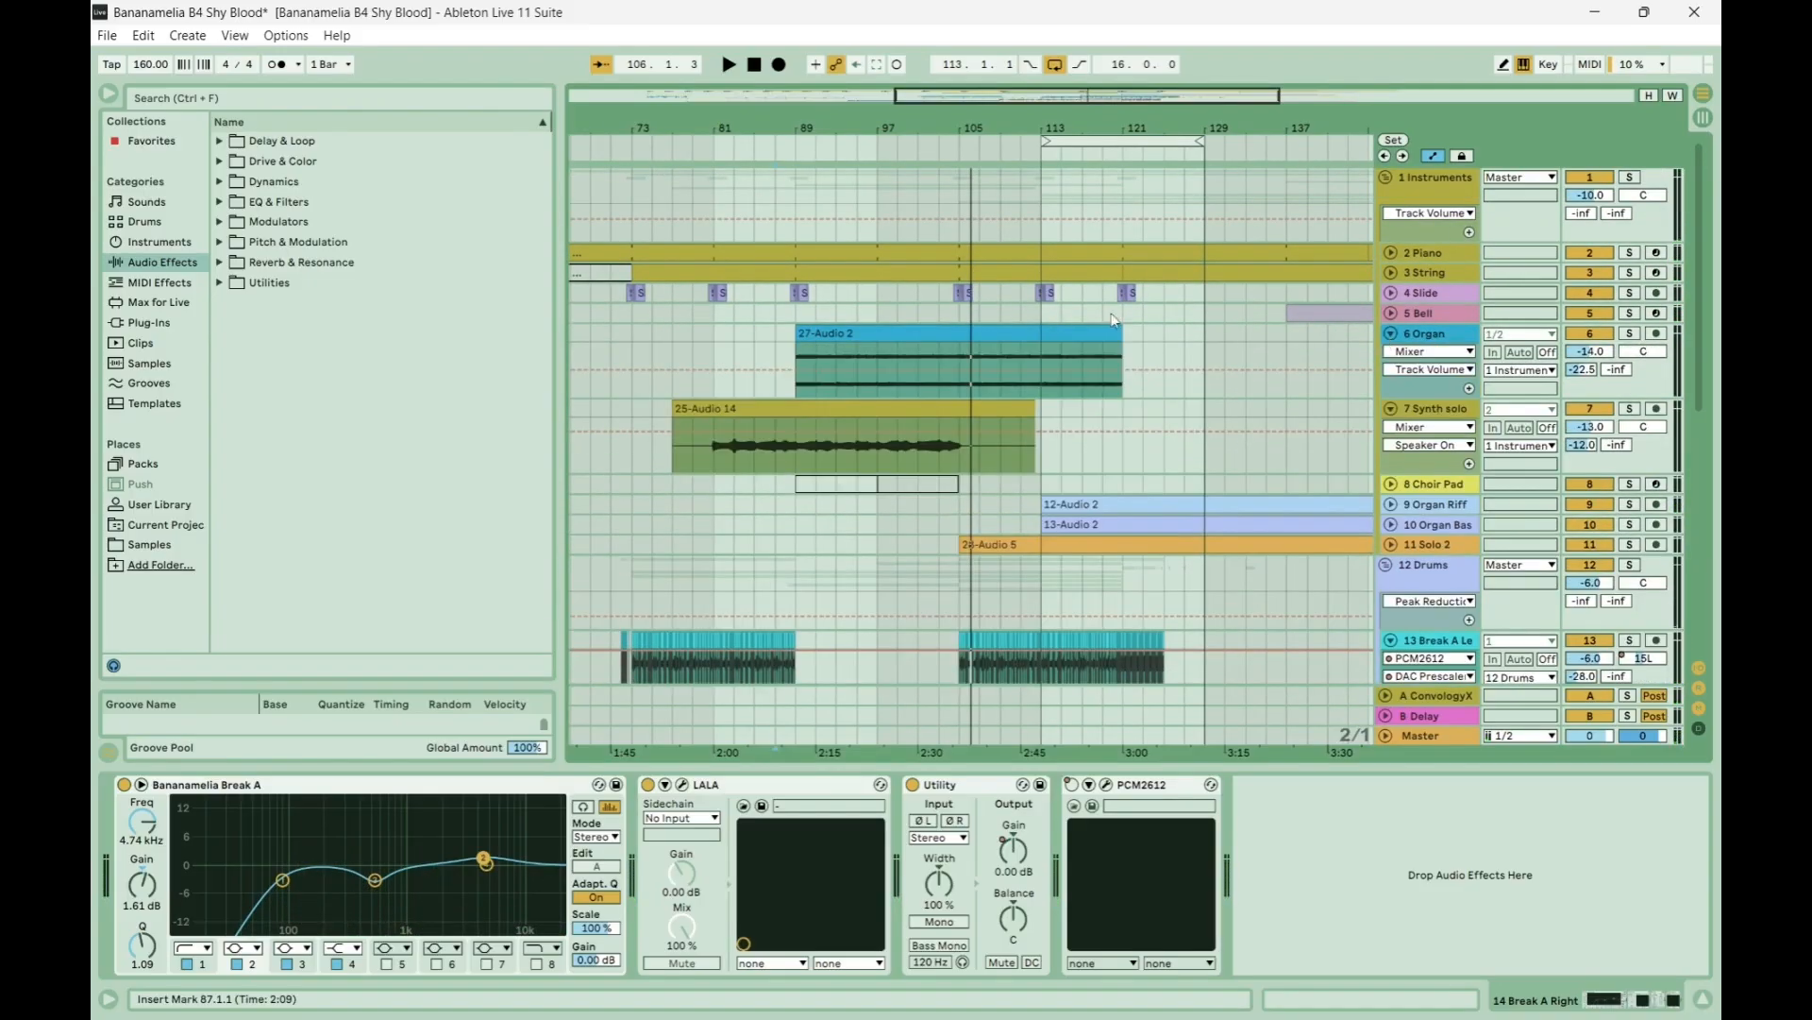
click(1431, 333)
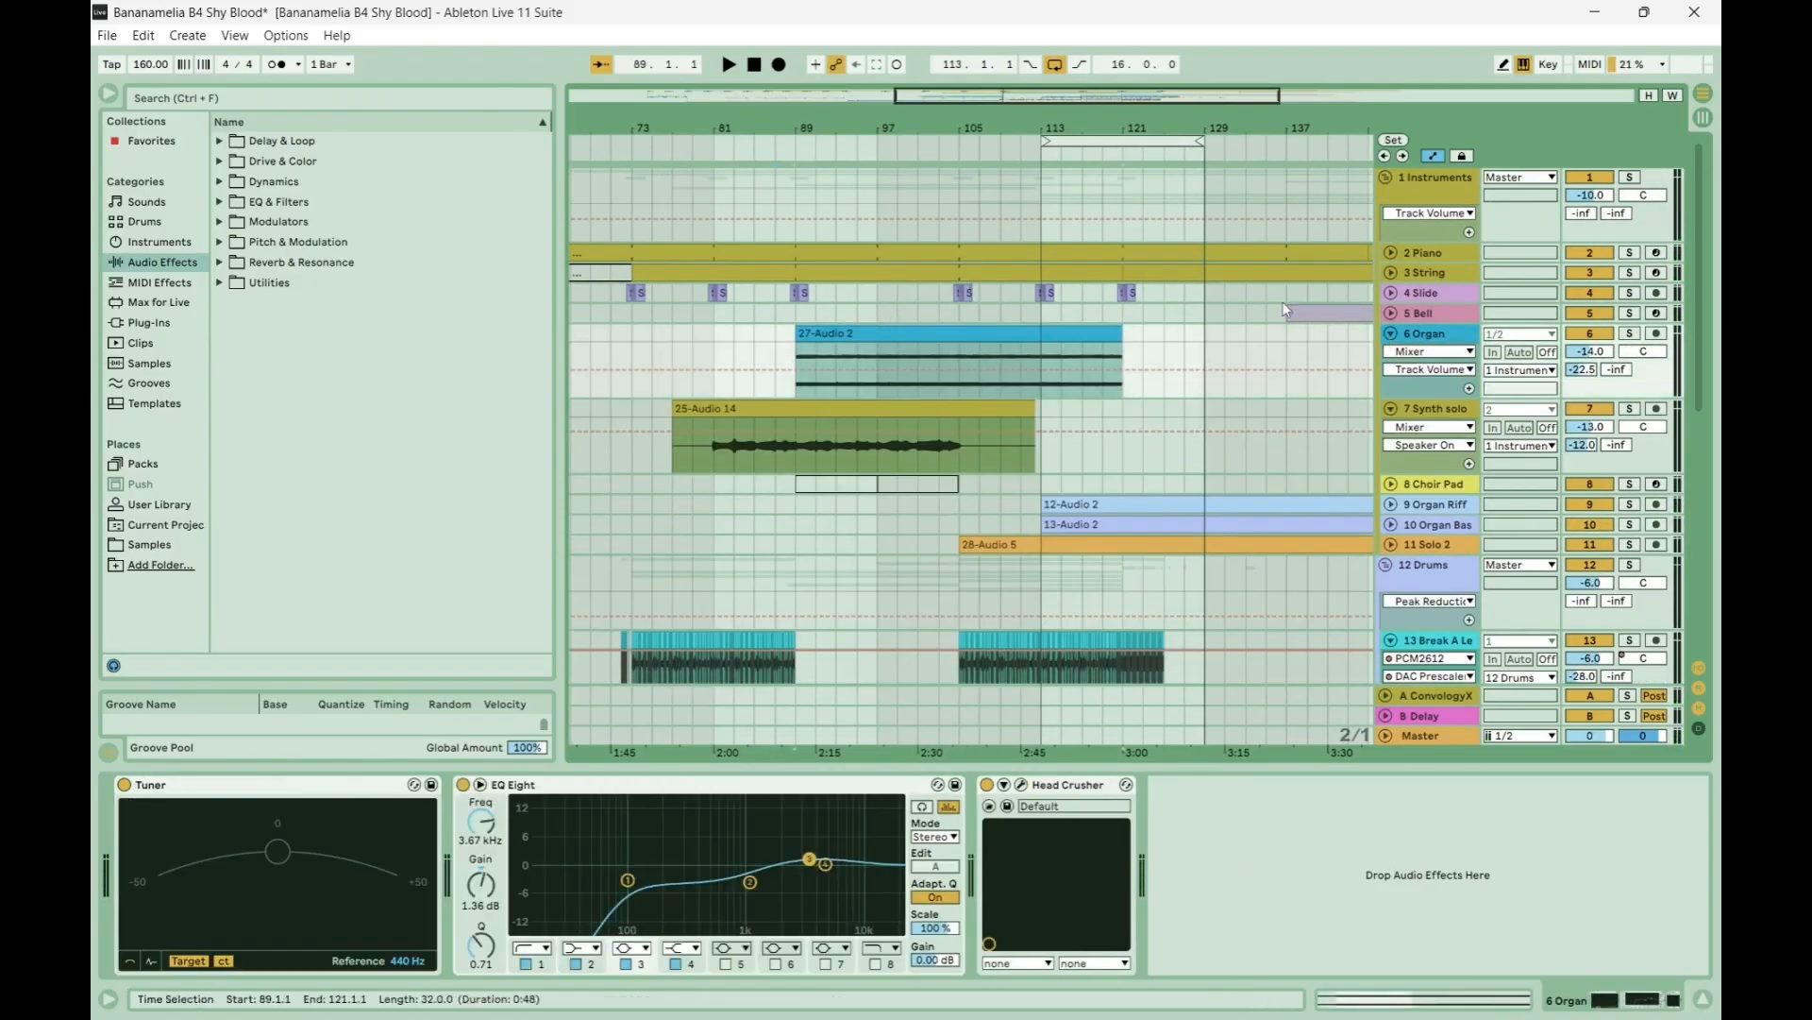
click(1631, 333)
key(space)
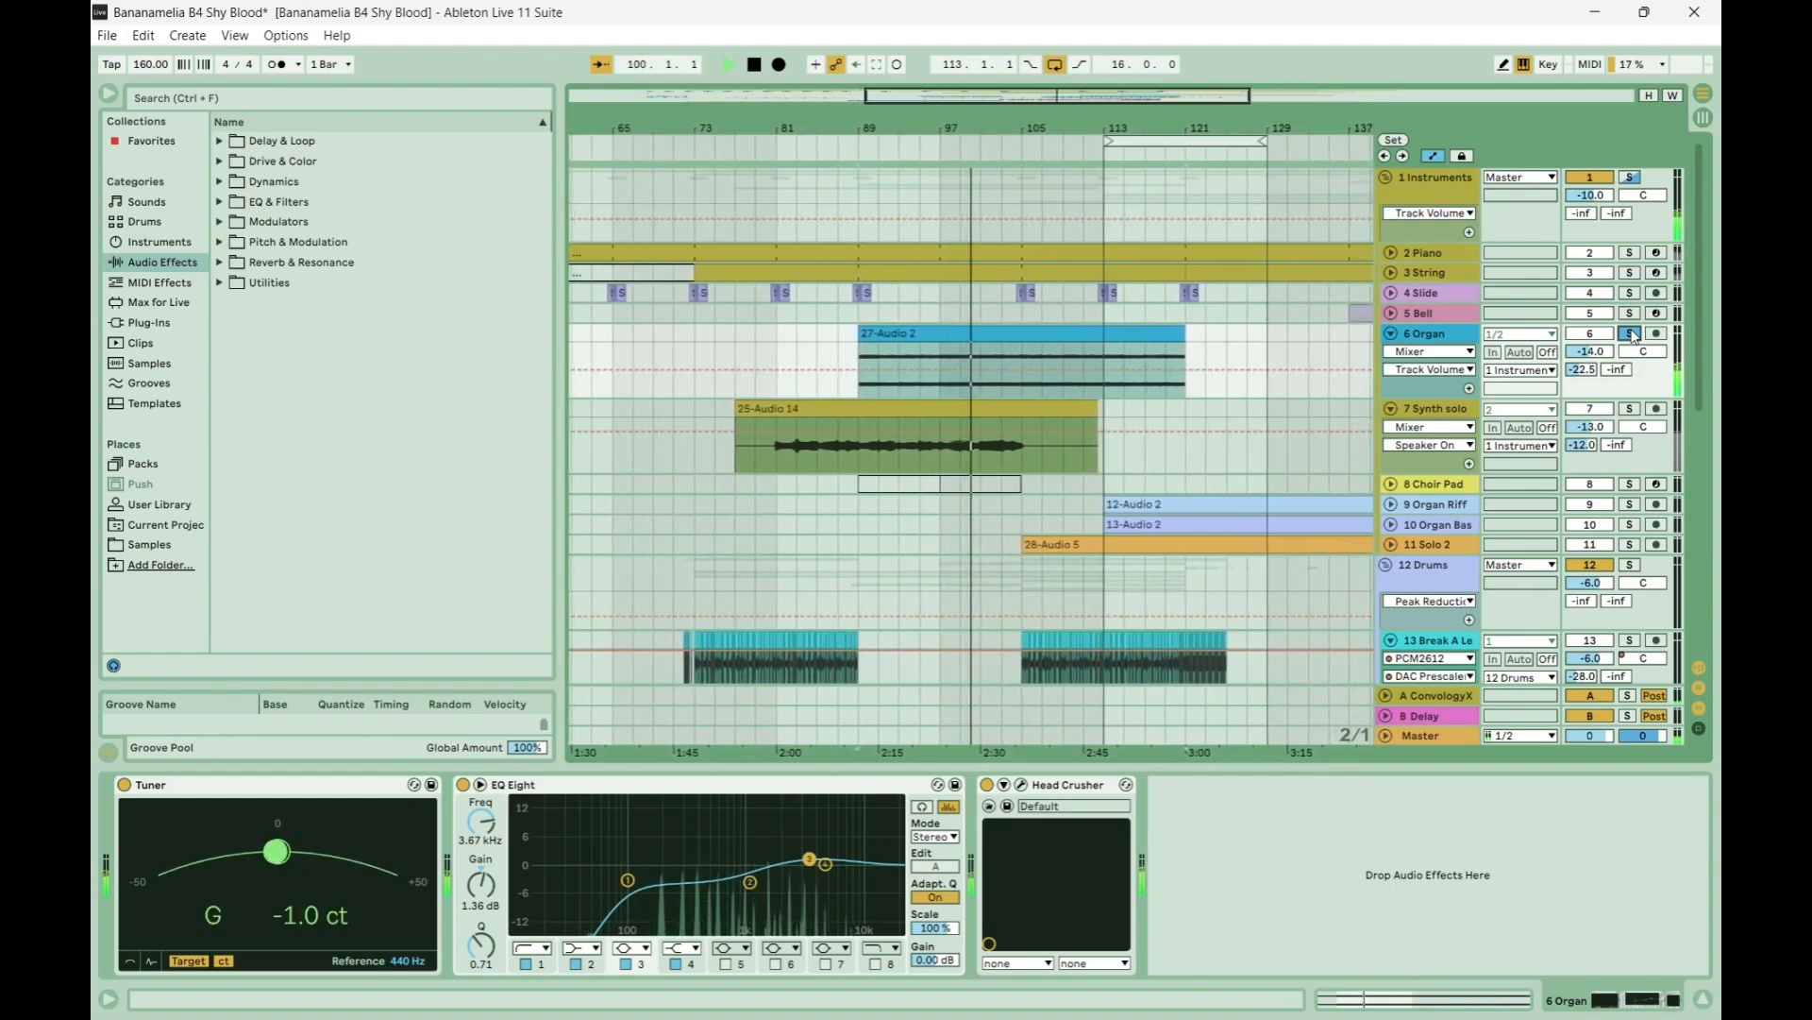
Solo the whole Instruments group instead of the Organ track and listen to it from bar 87.
click(1629, 178)
key(space)
click(827, 243)
key(space)
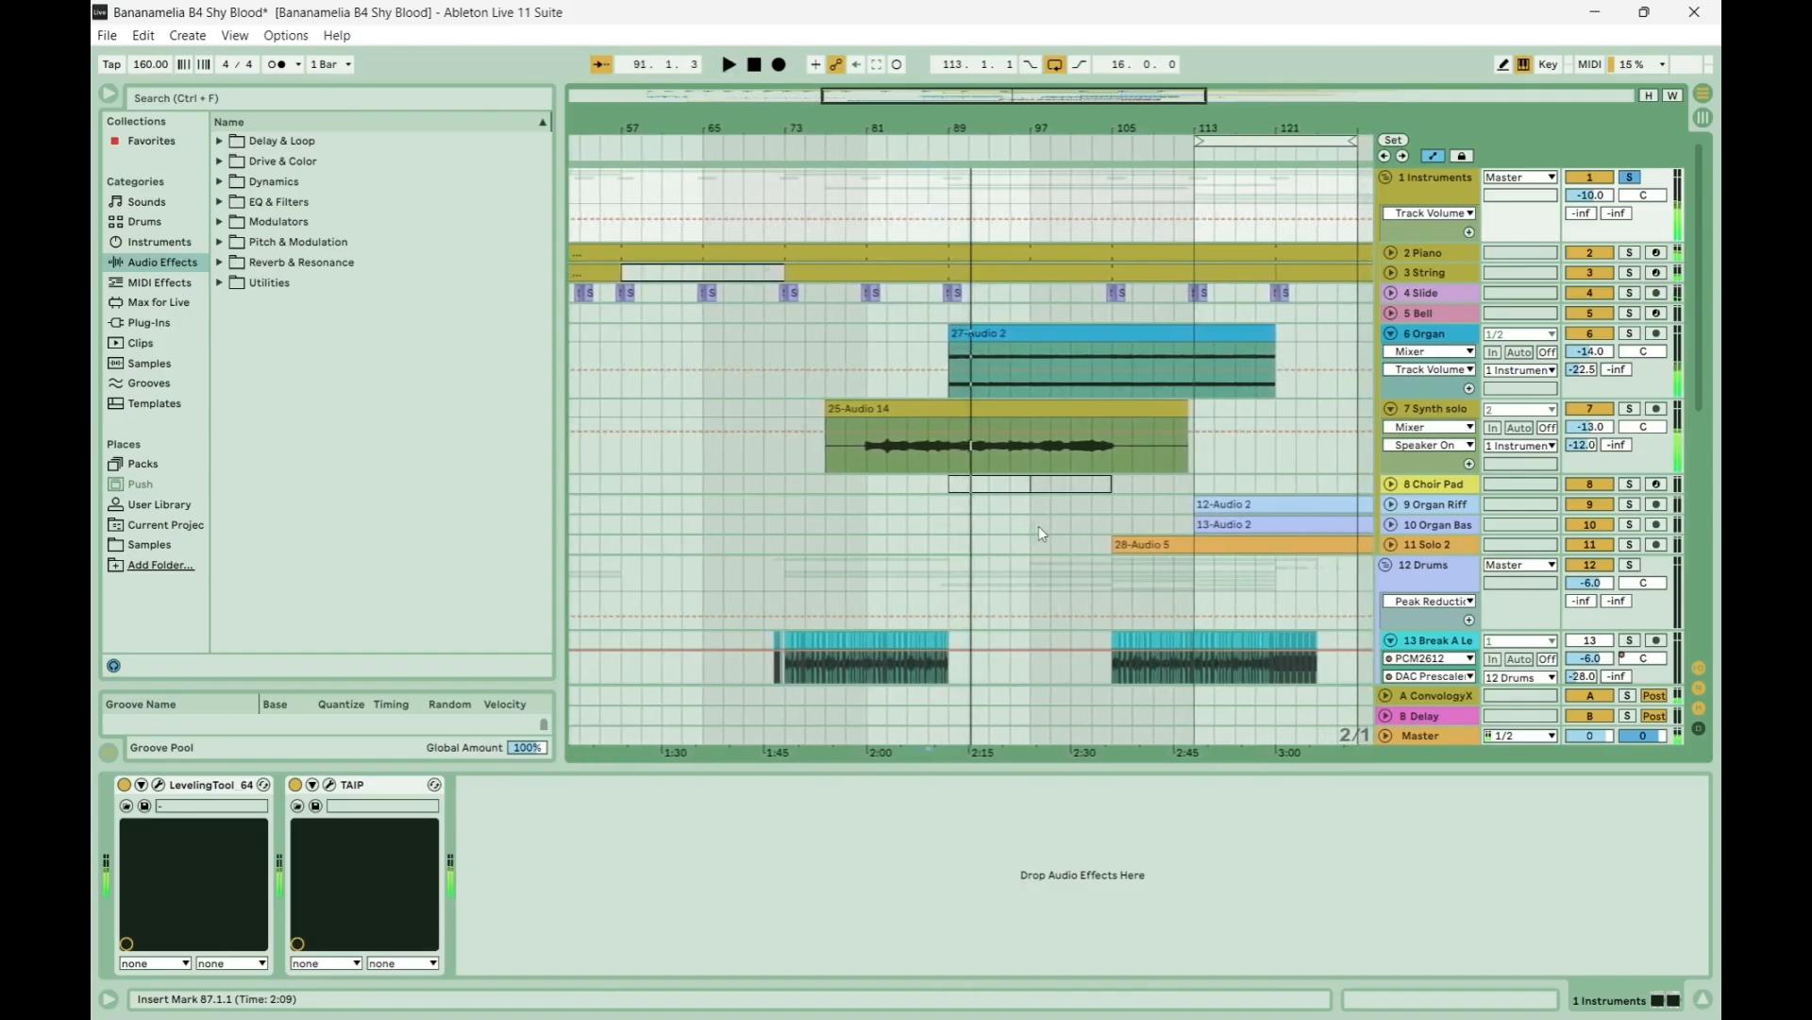
Turn off the Instruments solo and play the full arrangement from bar 87, reviewing the Synth solo track and the drum tracks.
key(space)
key(space)
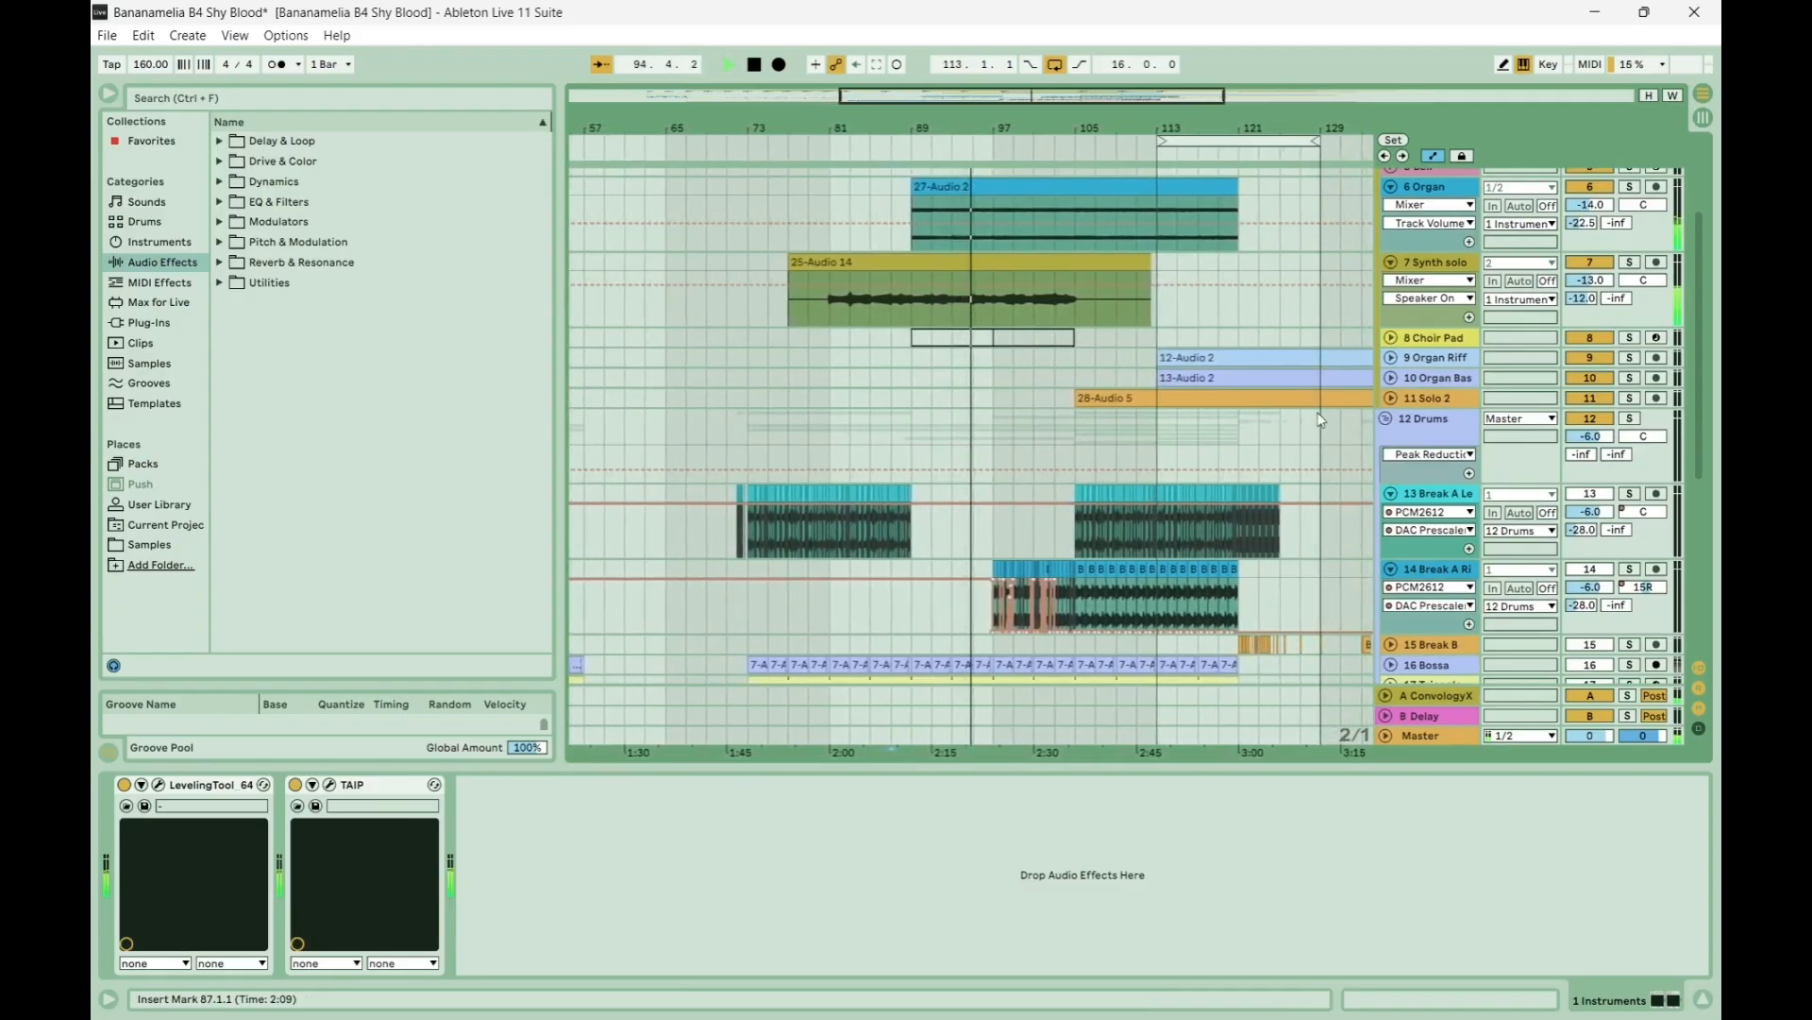
click(1632, 271)
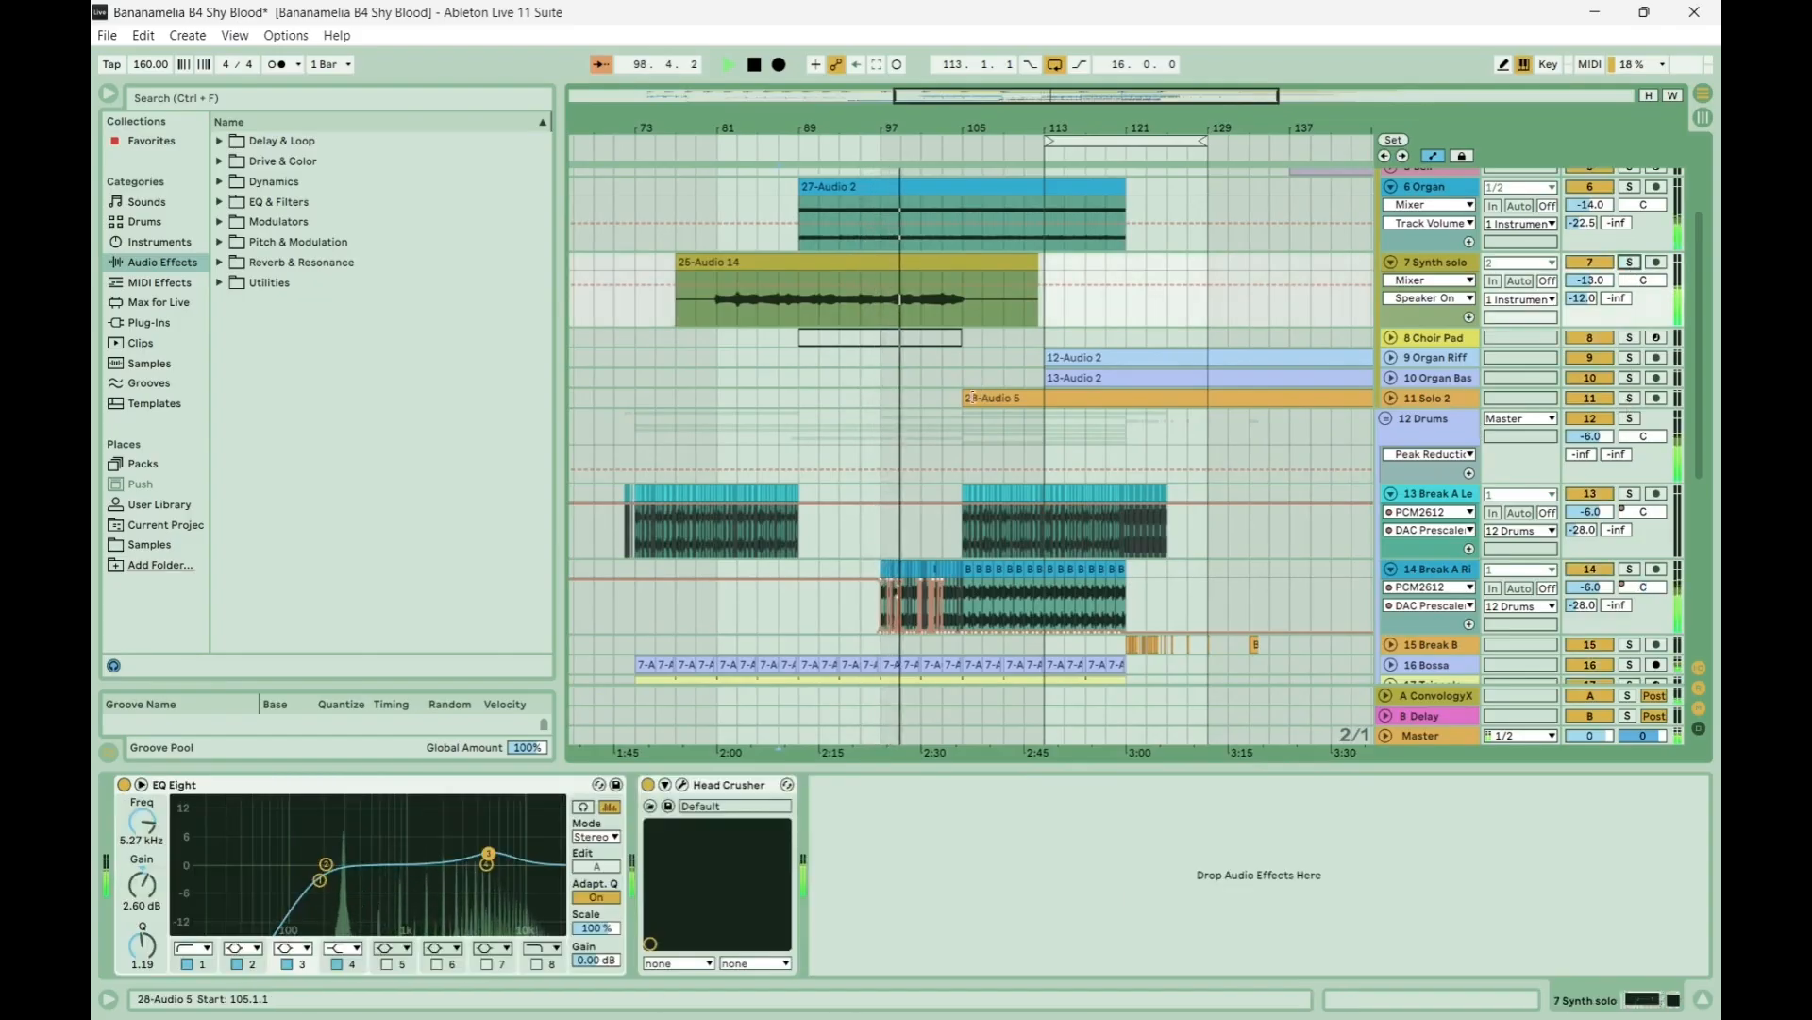
scroll(903, 459, down, 5)
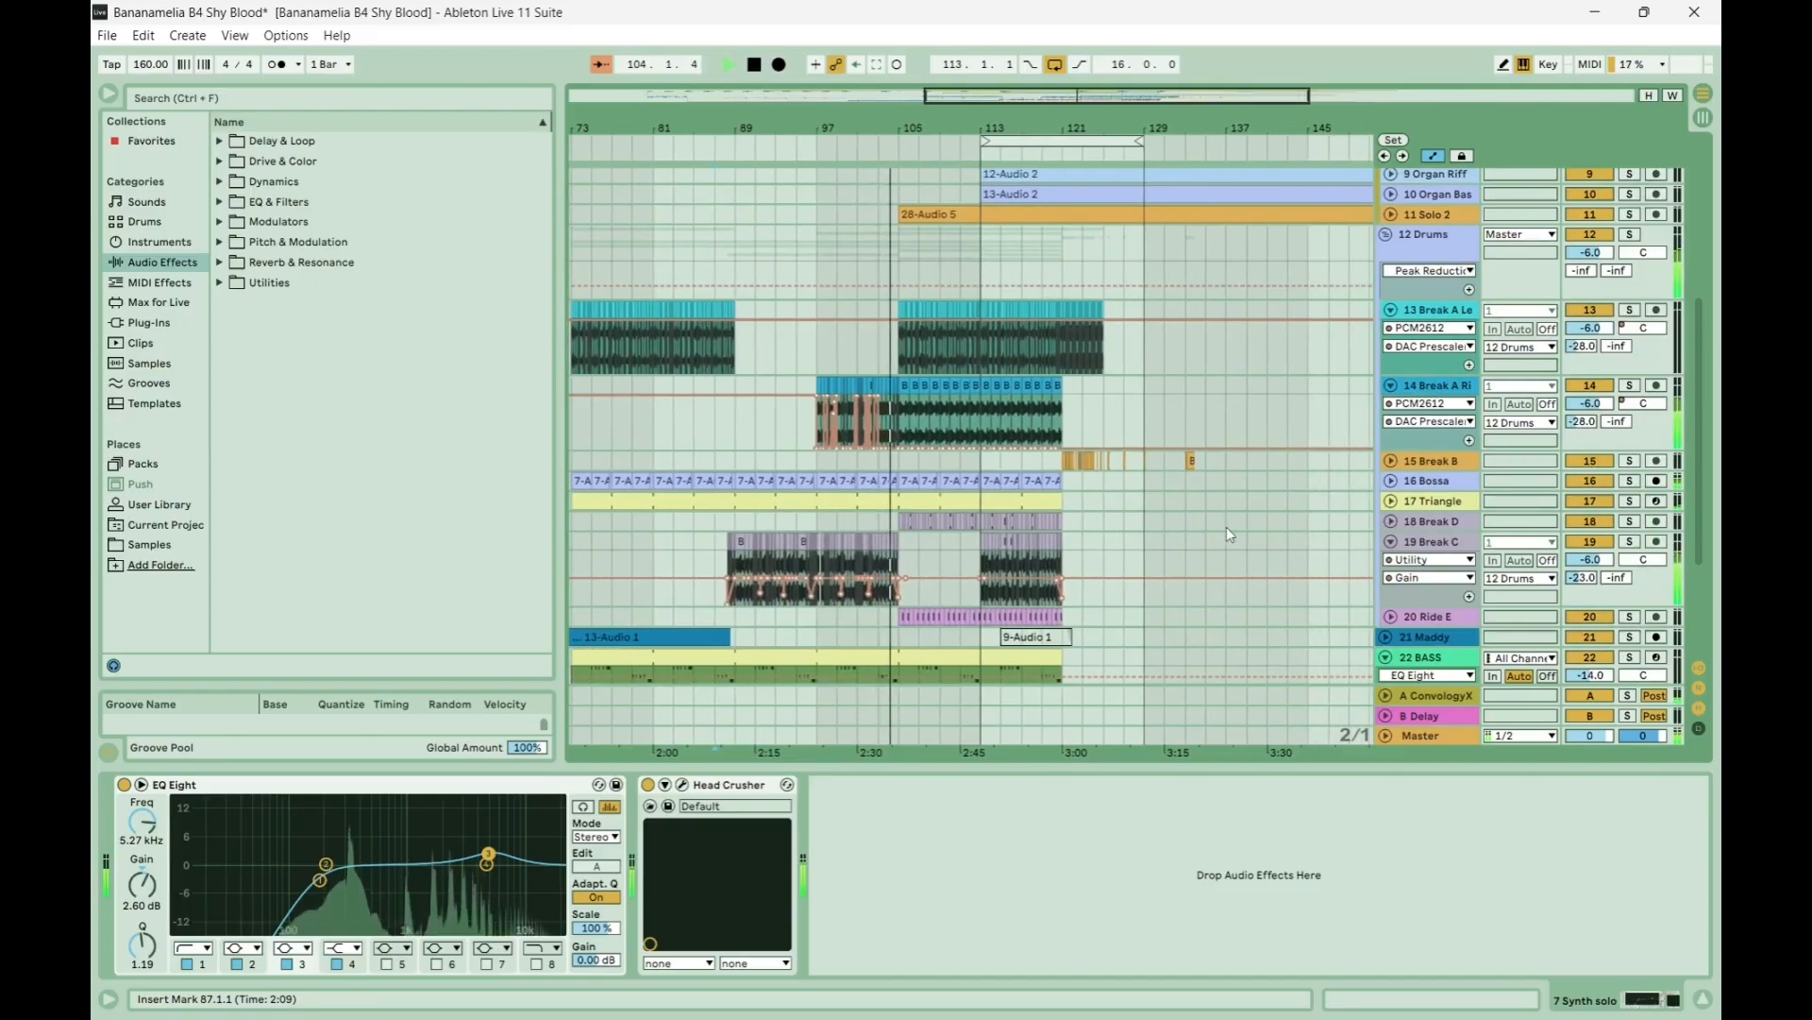
scroll(1227, 527, down, 3)
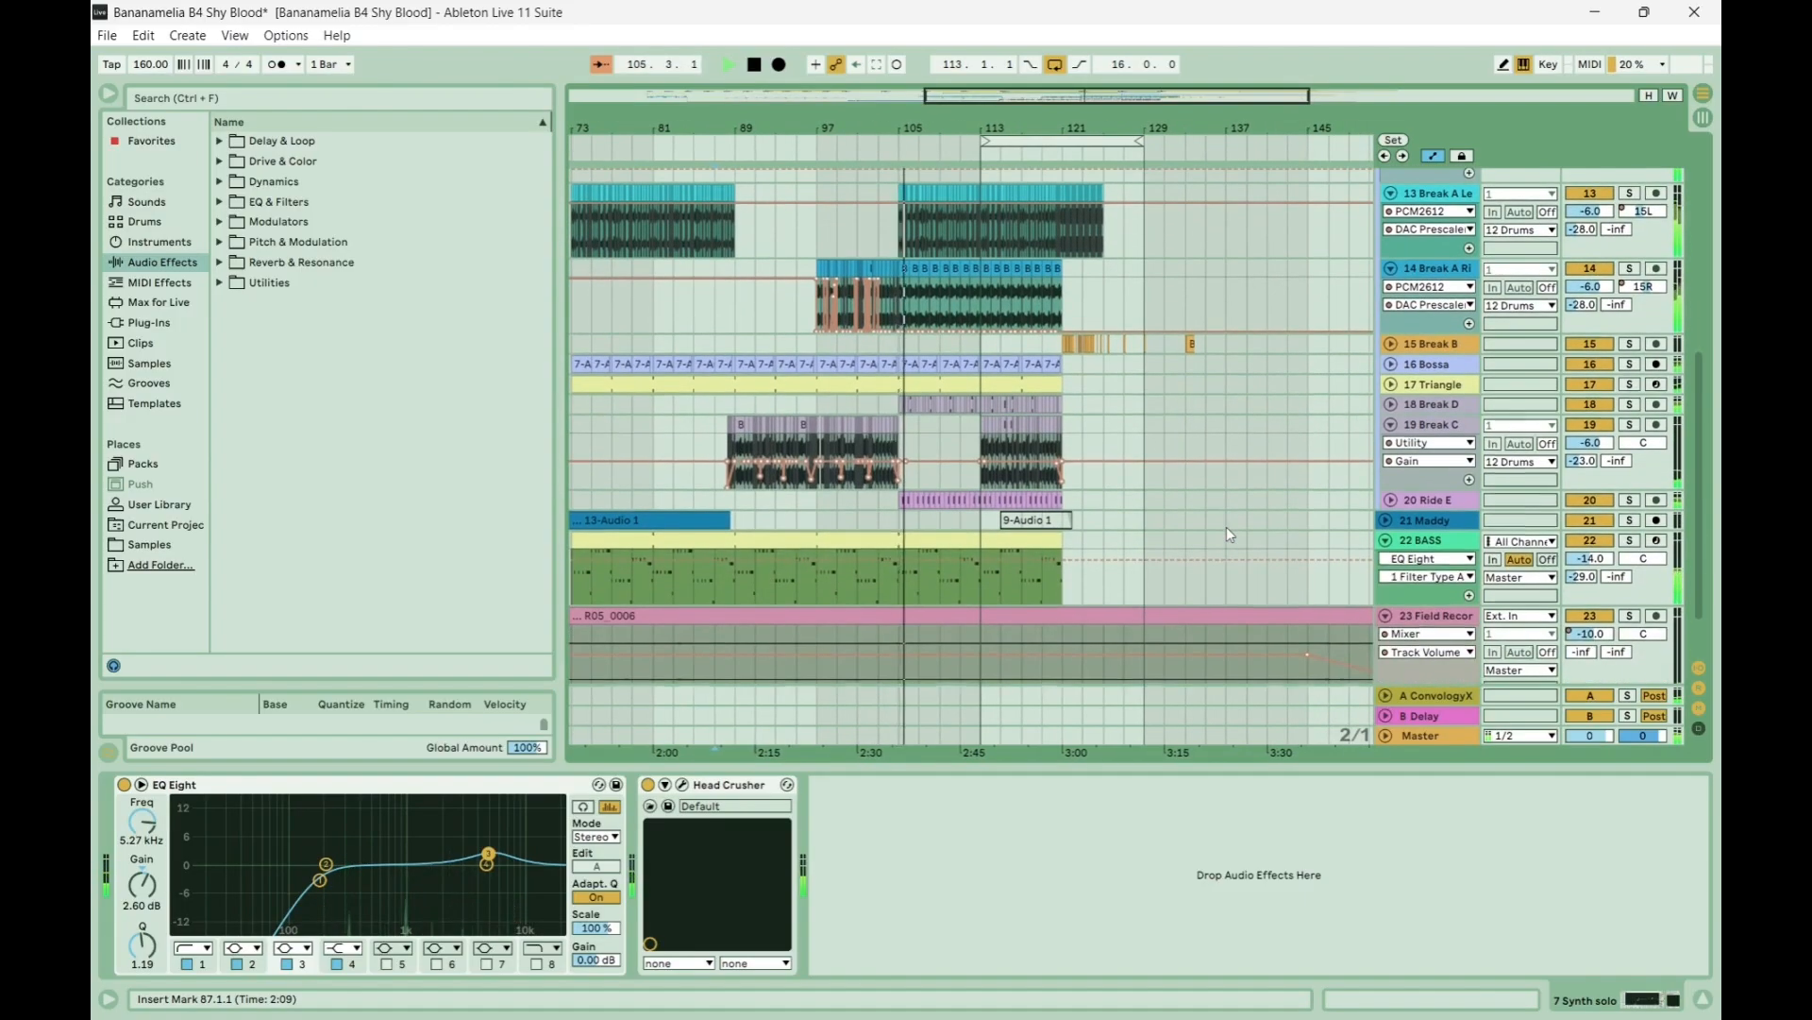
Fold the Break C track, solo Break D and move the 16-bar loop to start at bar 105.
click(1390, 425)
click(1630, 405)
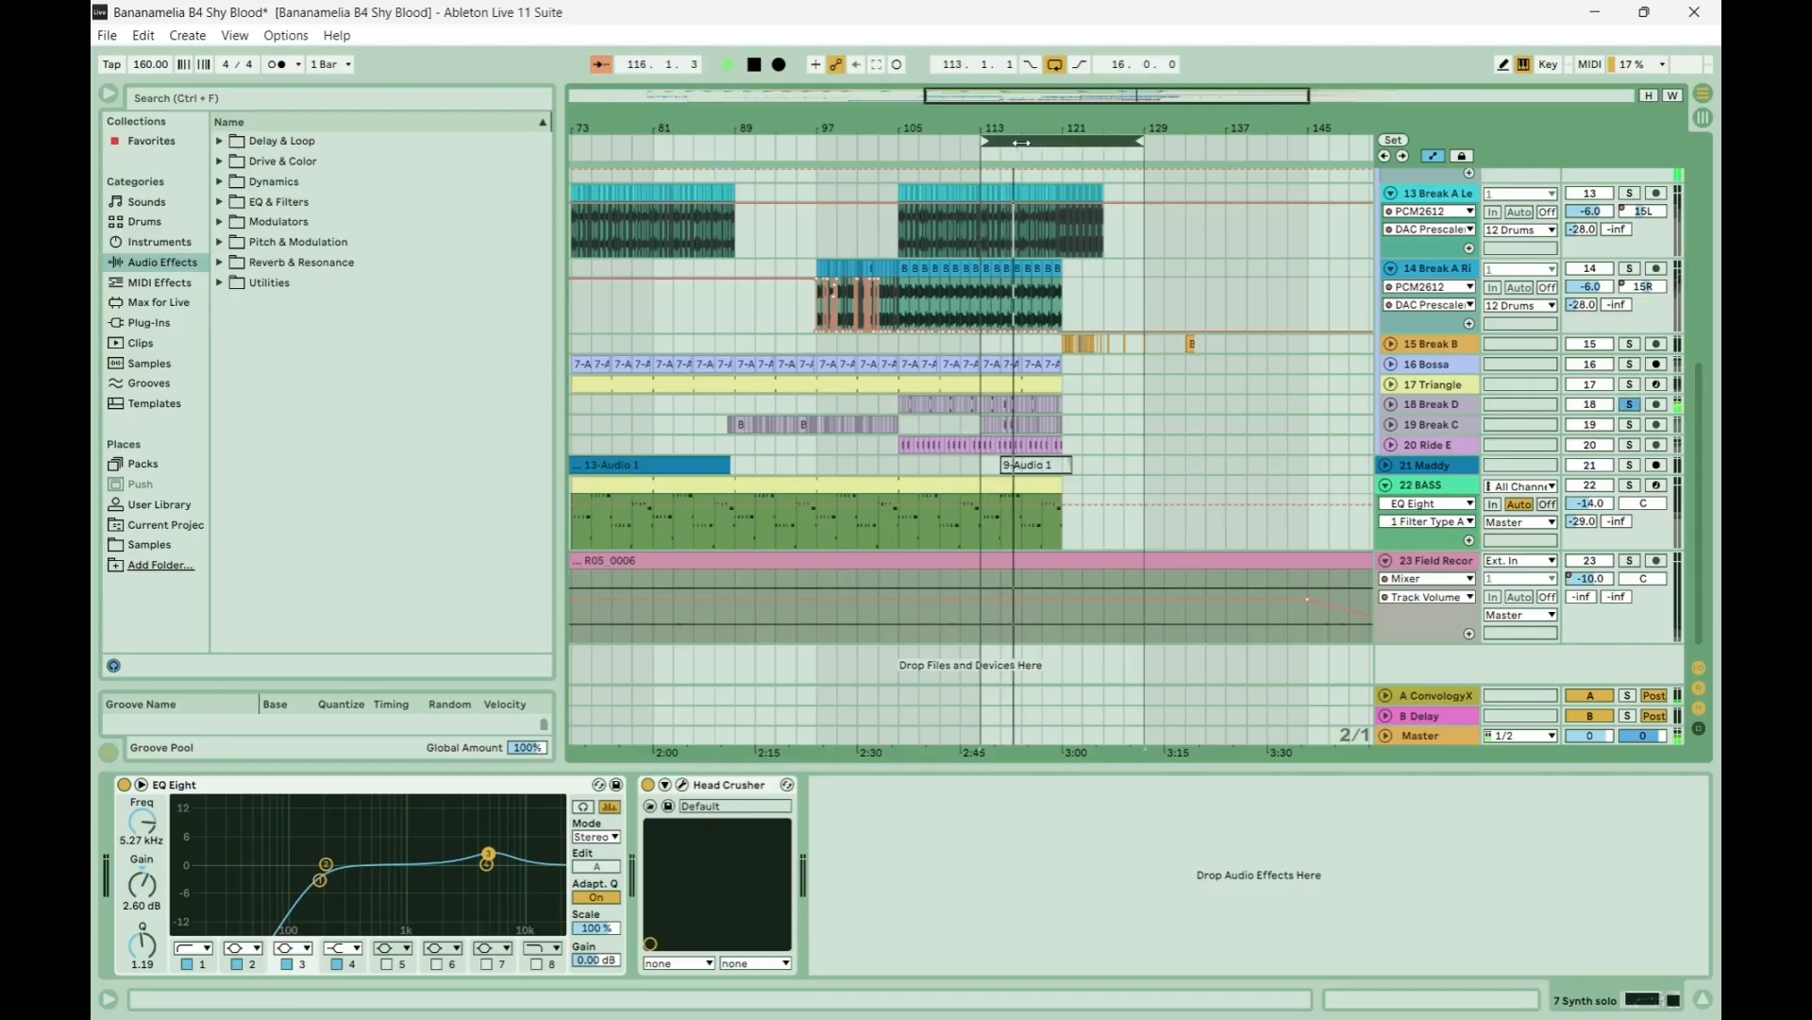
drag(942, 142, 949, 143)
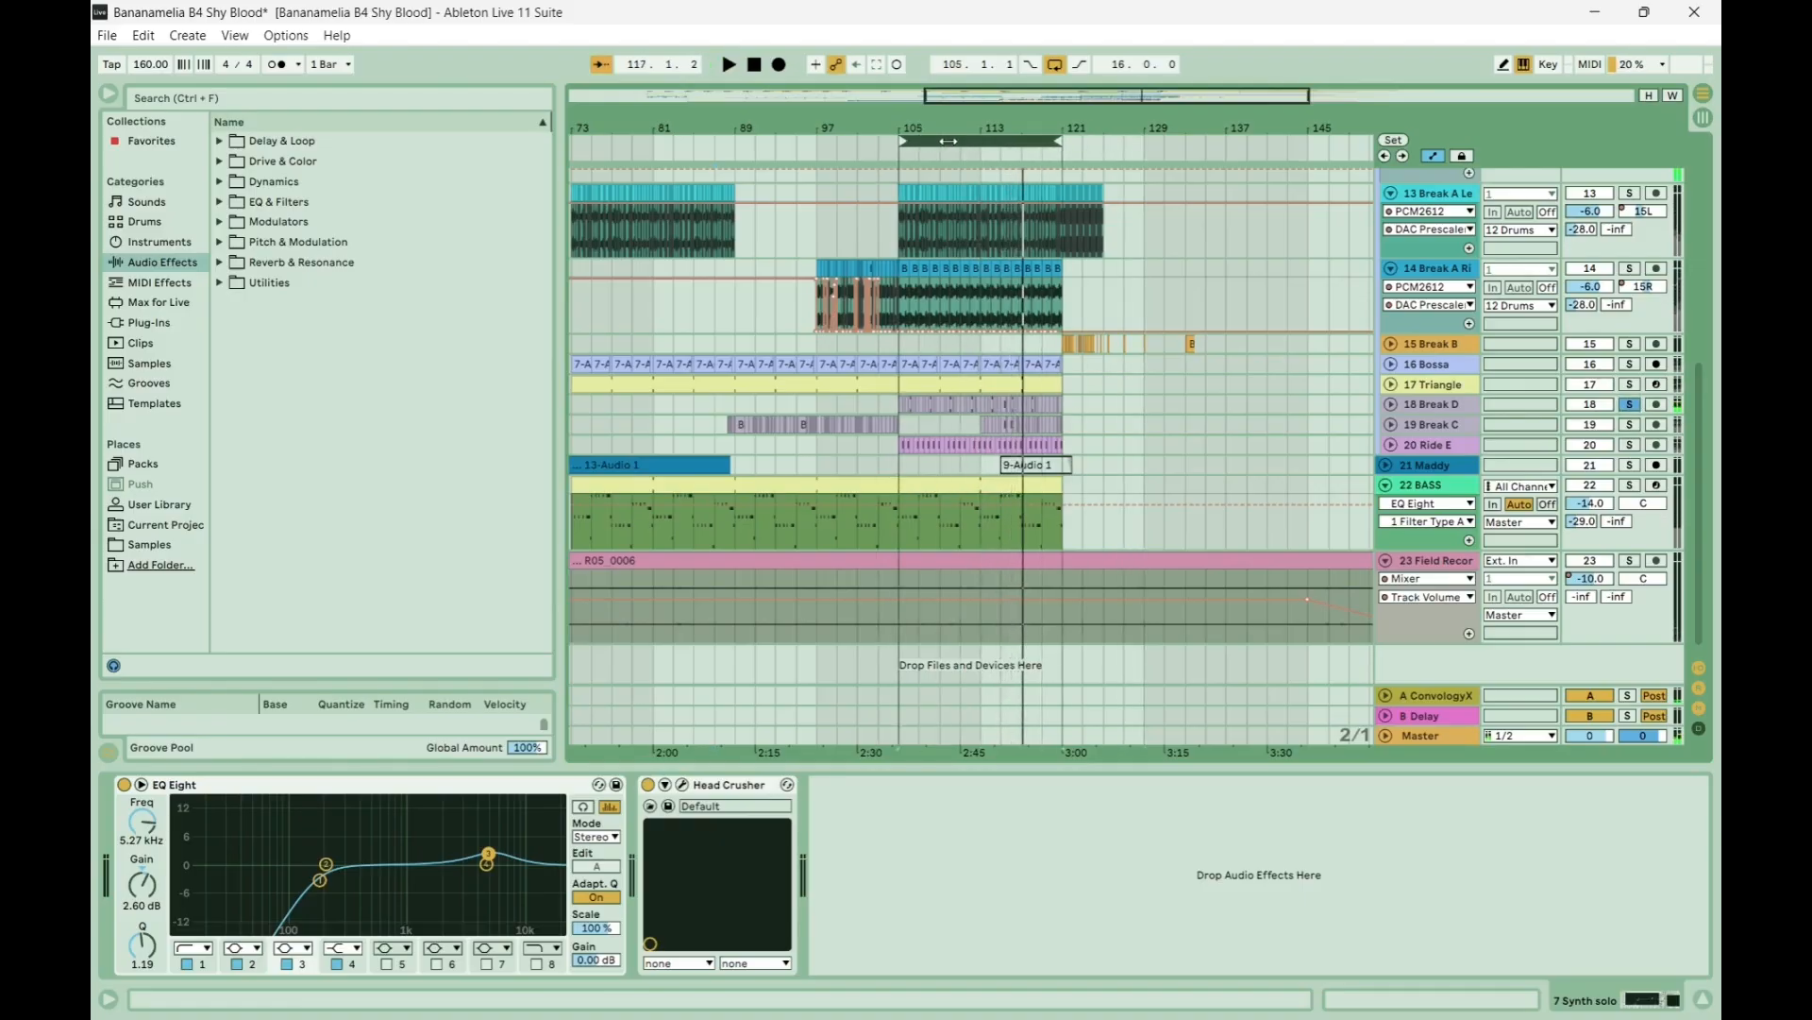
Solo the Break A Left and Break A Right tracks in place of Break D and play the loop from bar 105.
click(949, 141)
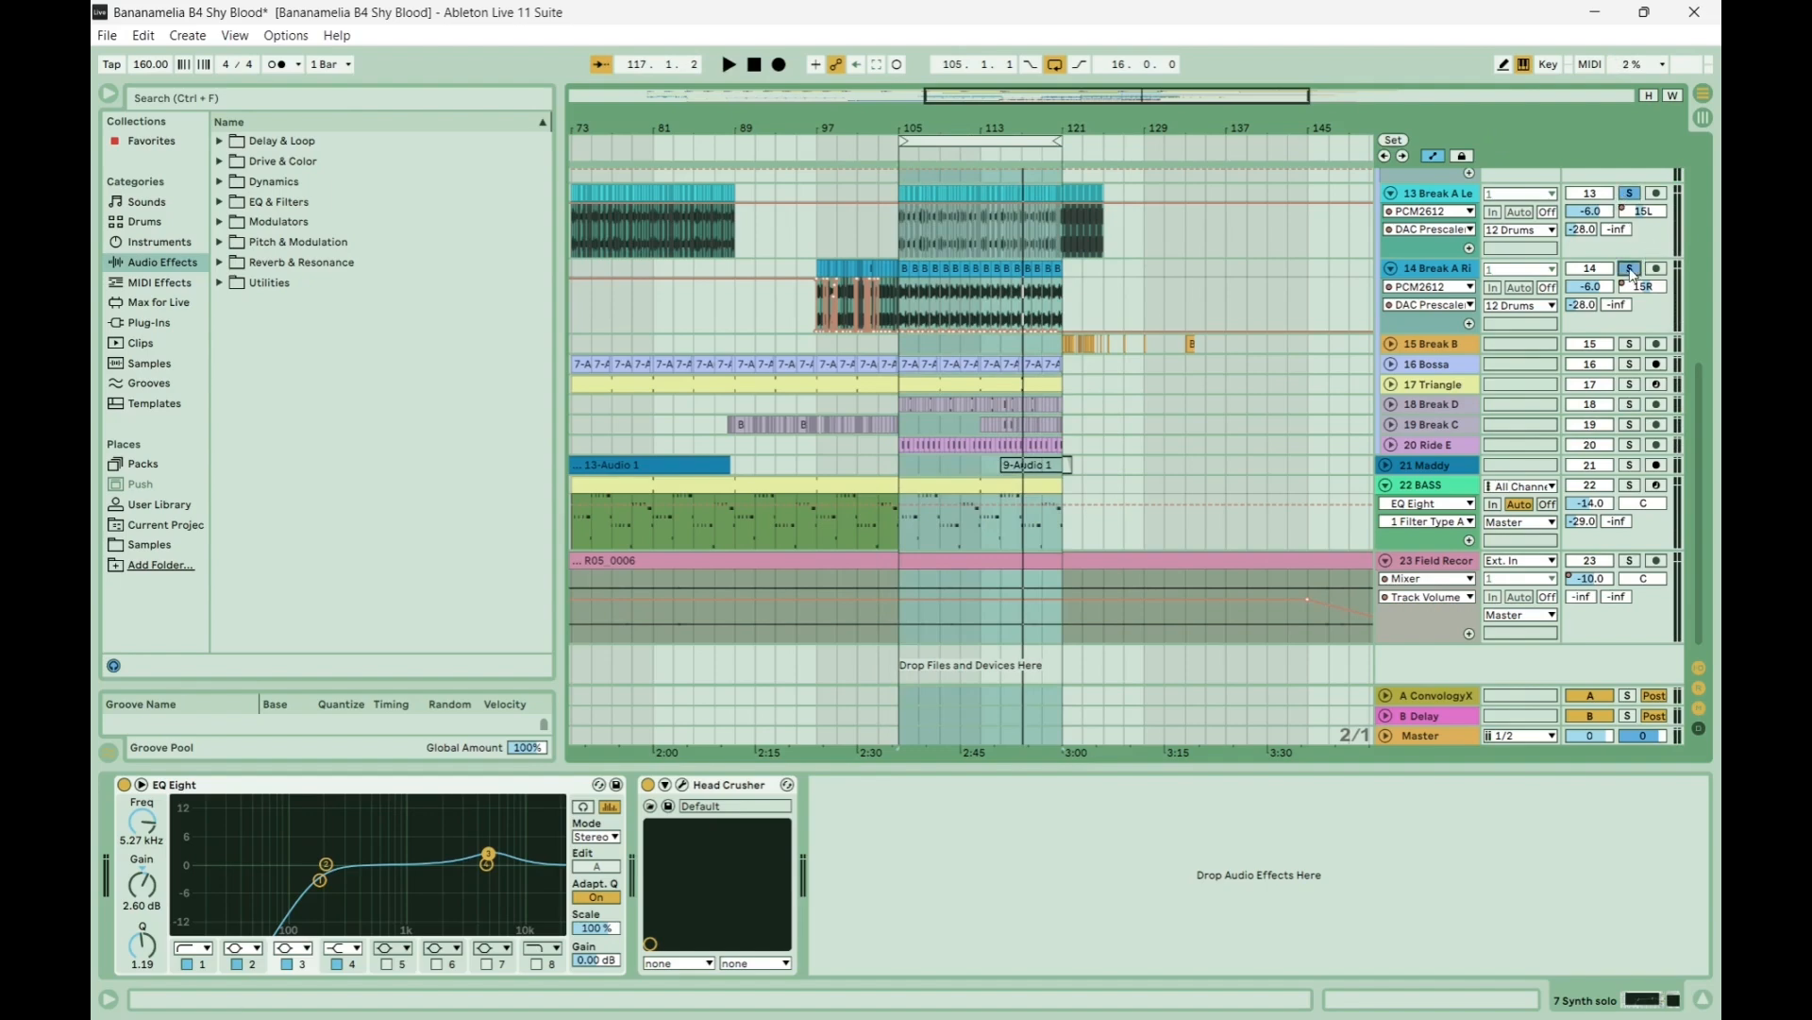
key(space)
scroll(1237, 302, up, 3)
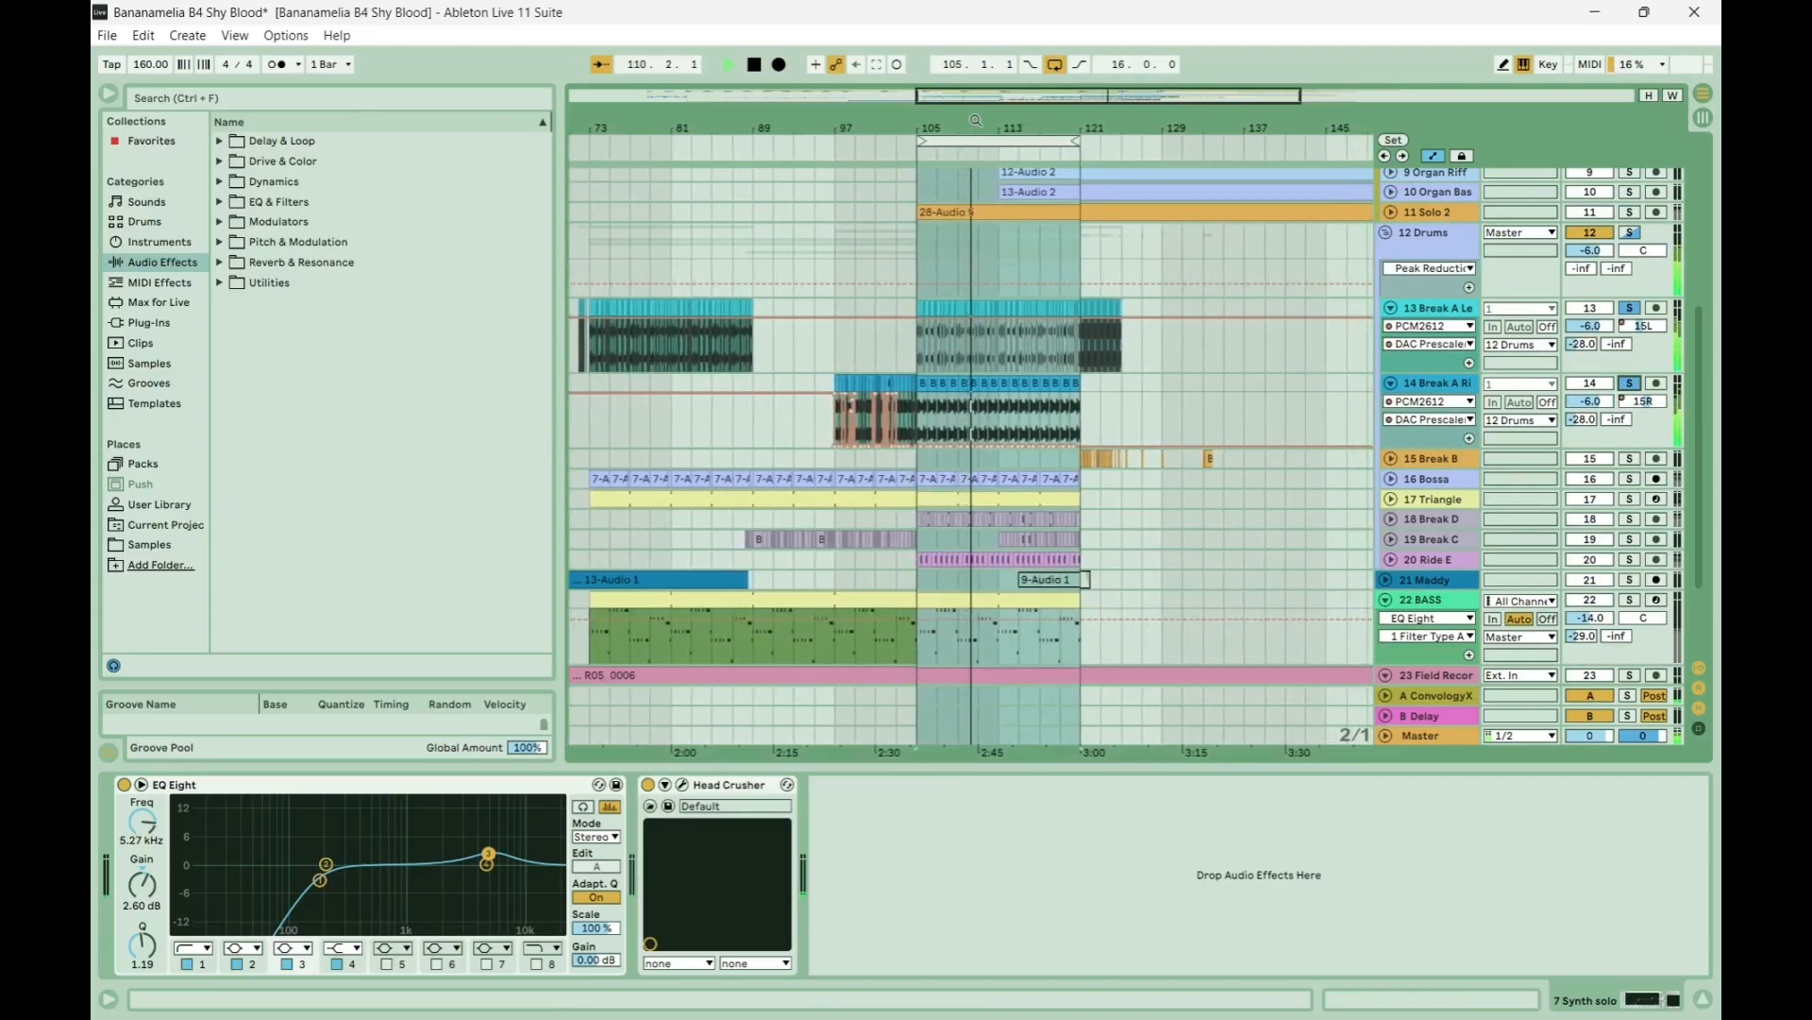
drag(976, 120, 976, 216)
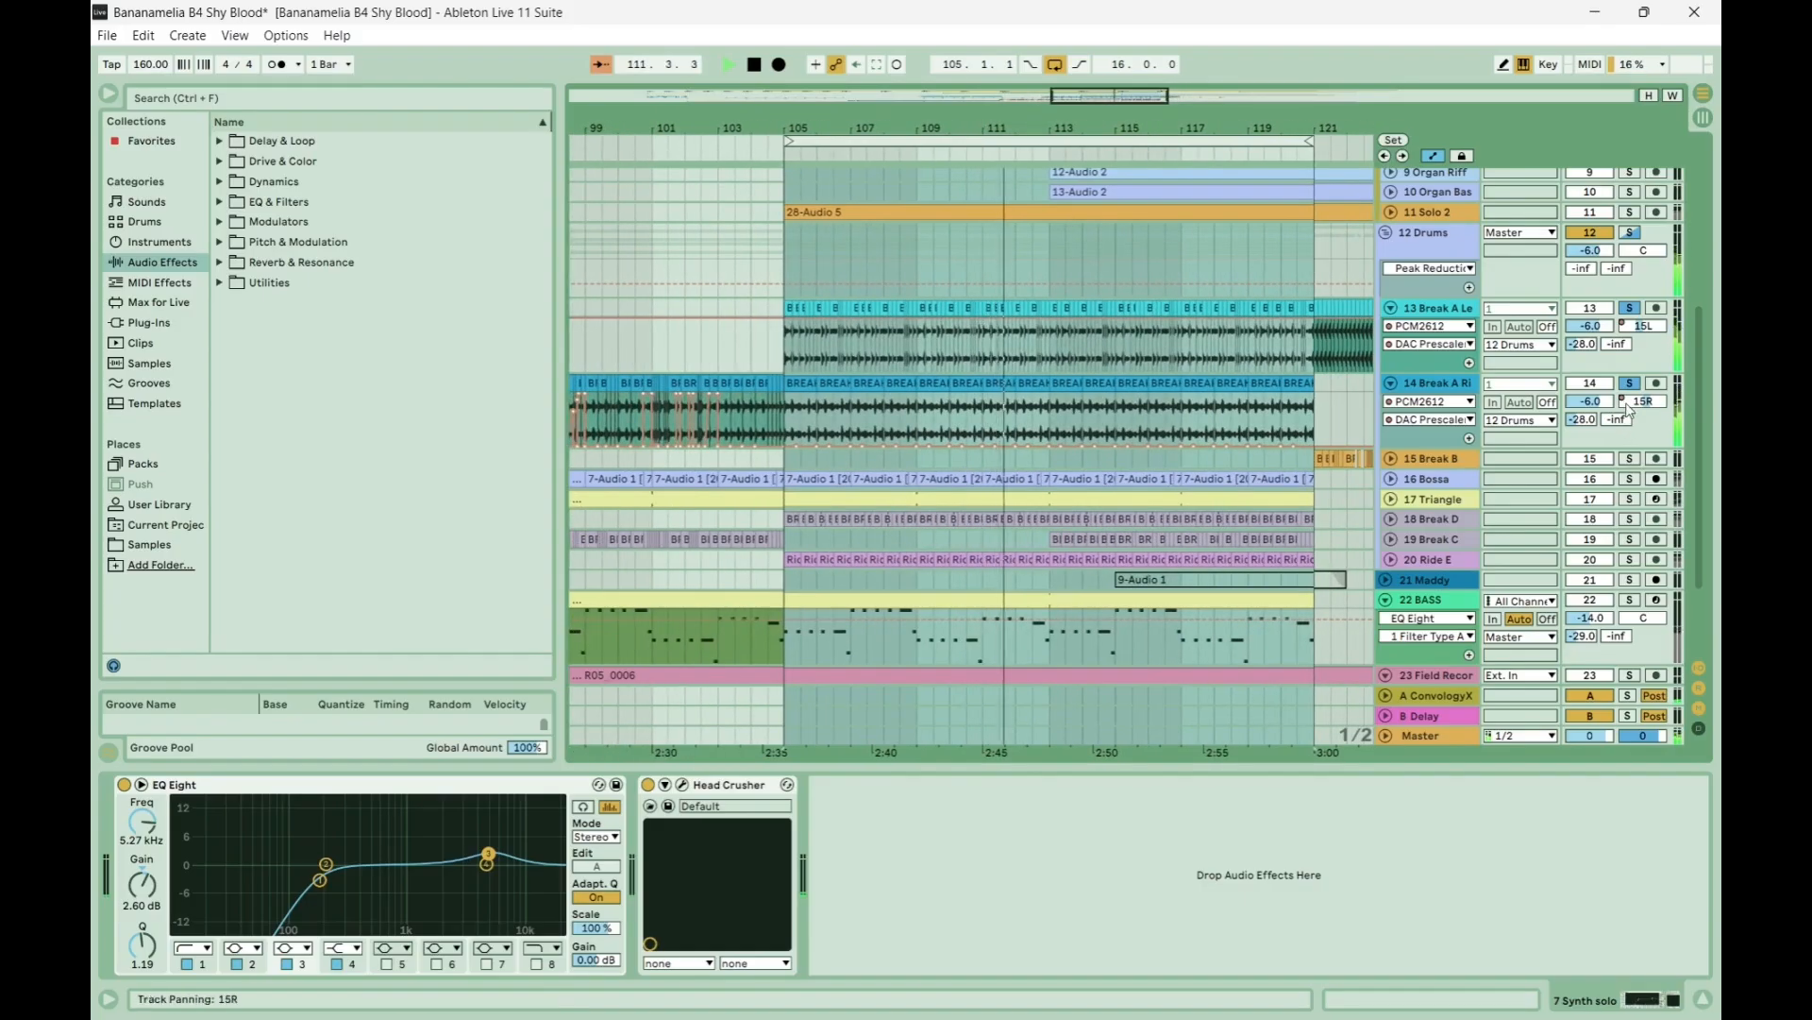
Compare the Break A Right and Break A Left tracks by playing each one in solo from bar 105.
click(1634, 393)
key(space)
key(space)
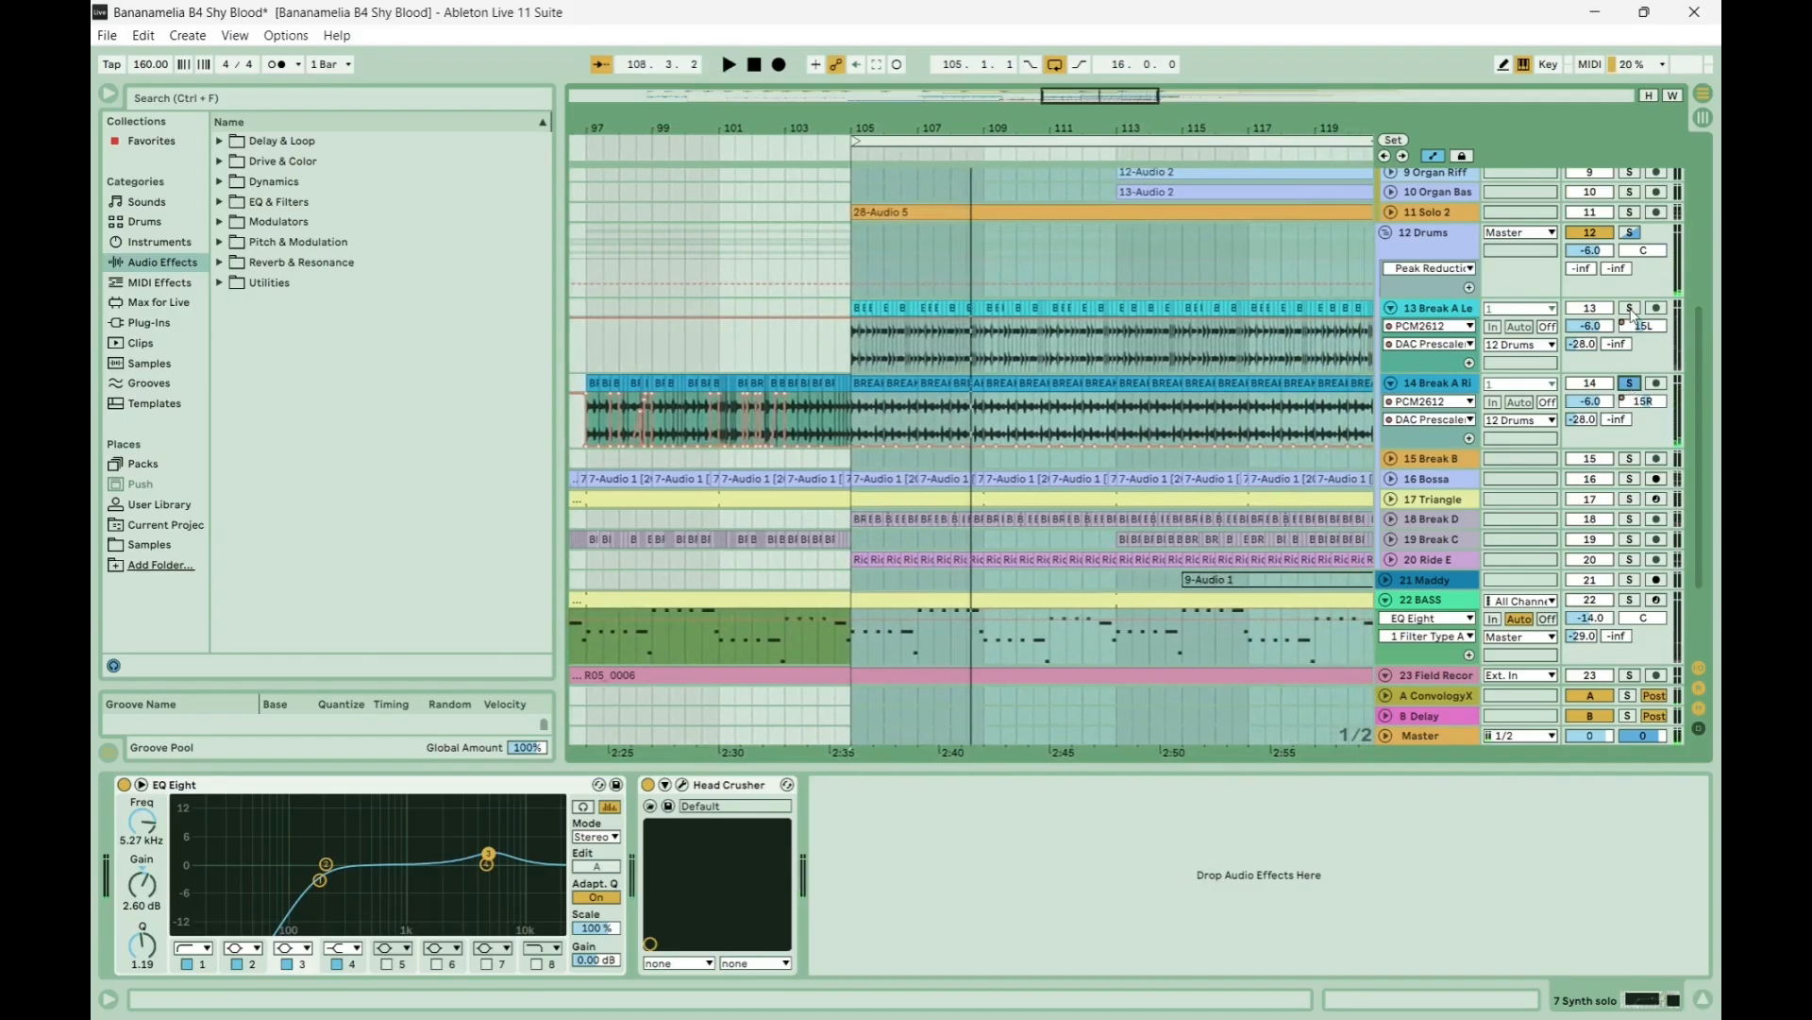
click(1630, 309)
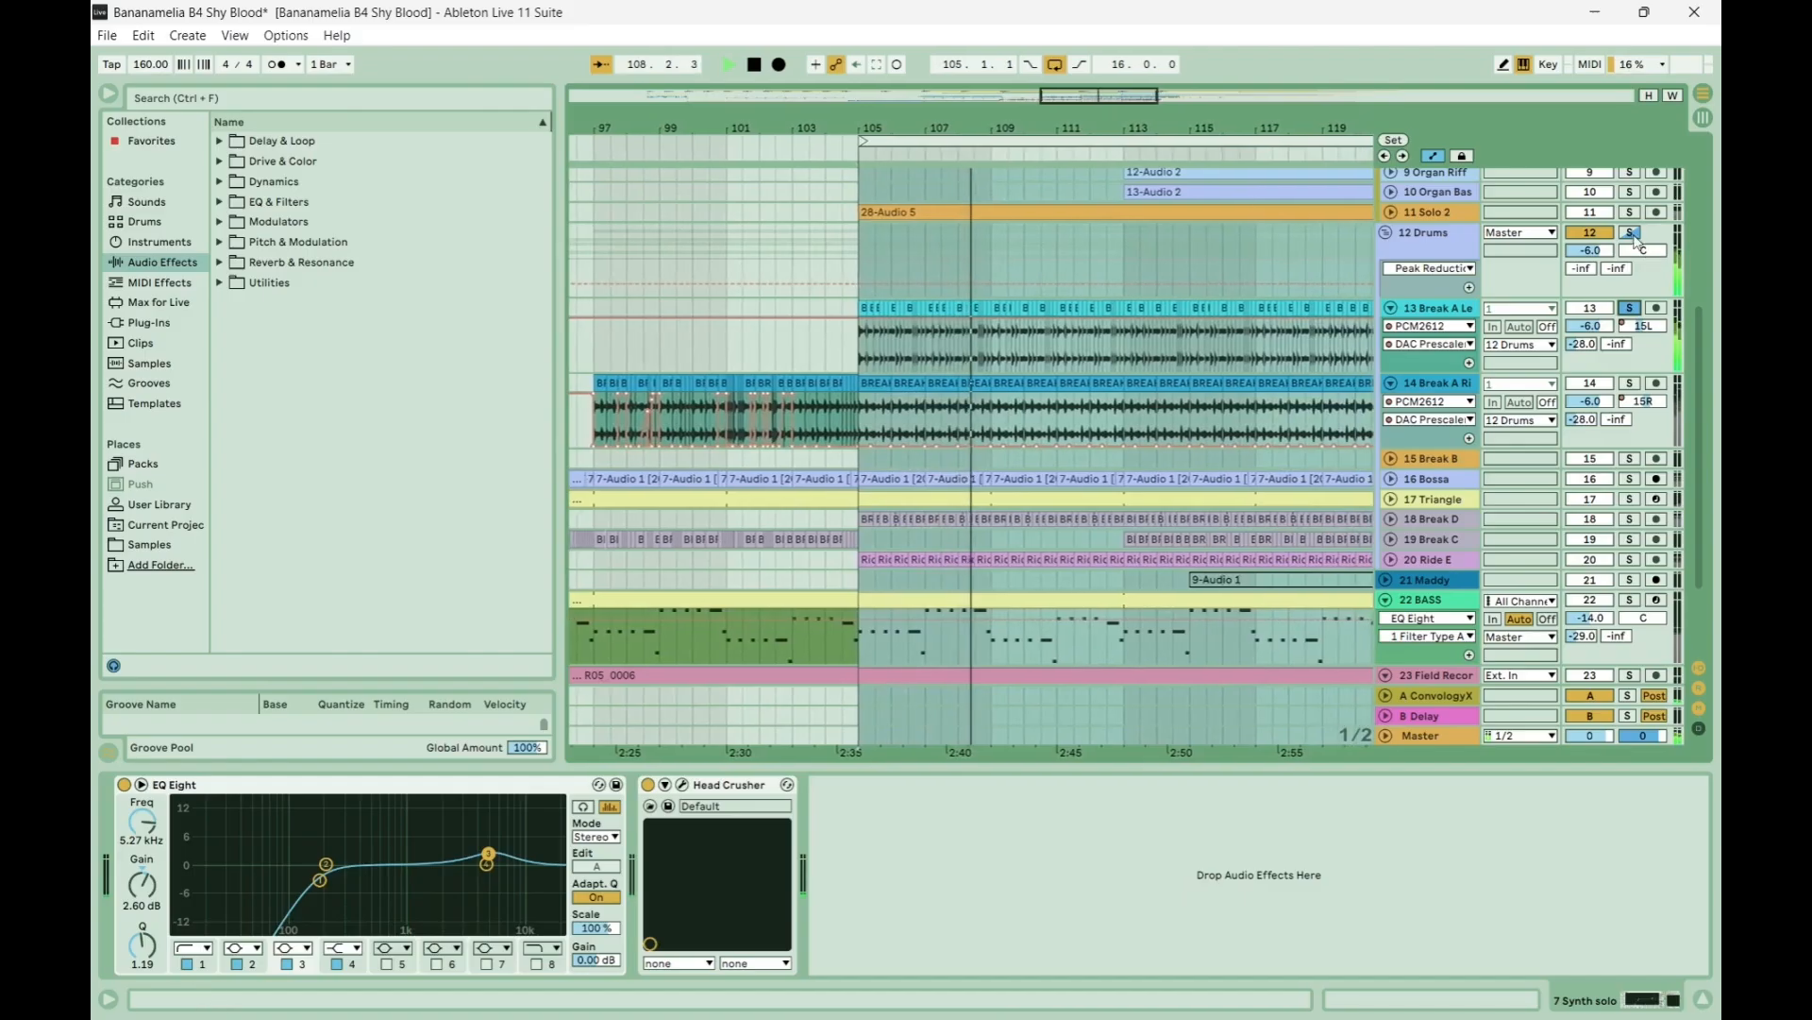
Solo the whole Drums group and inspect the Ride E track's waveform and device chain during playback, folding the track again.
click(1629, 233)
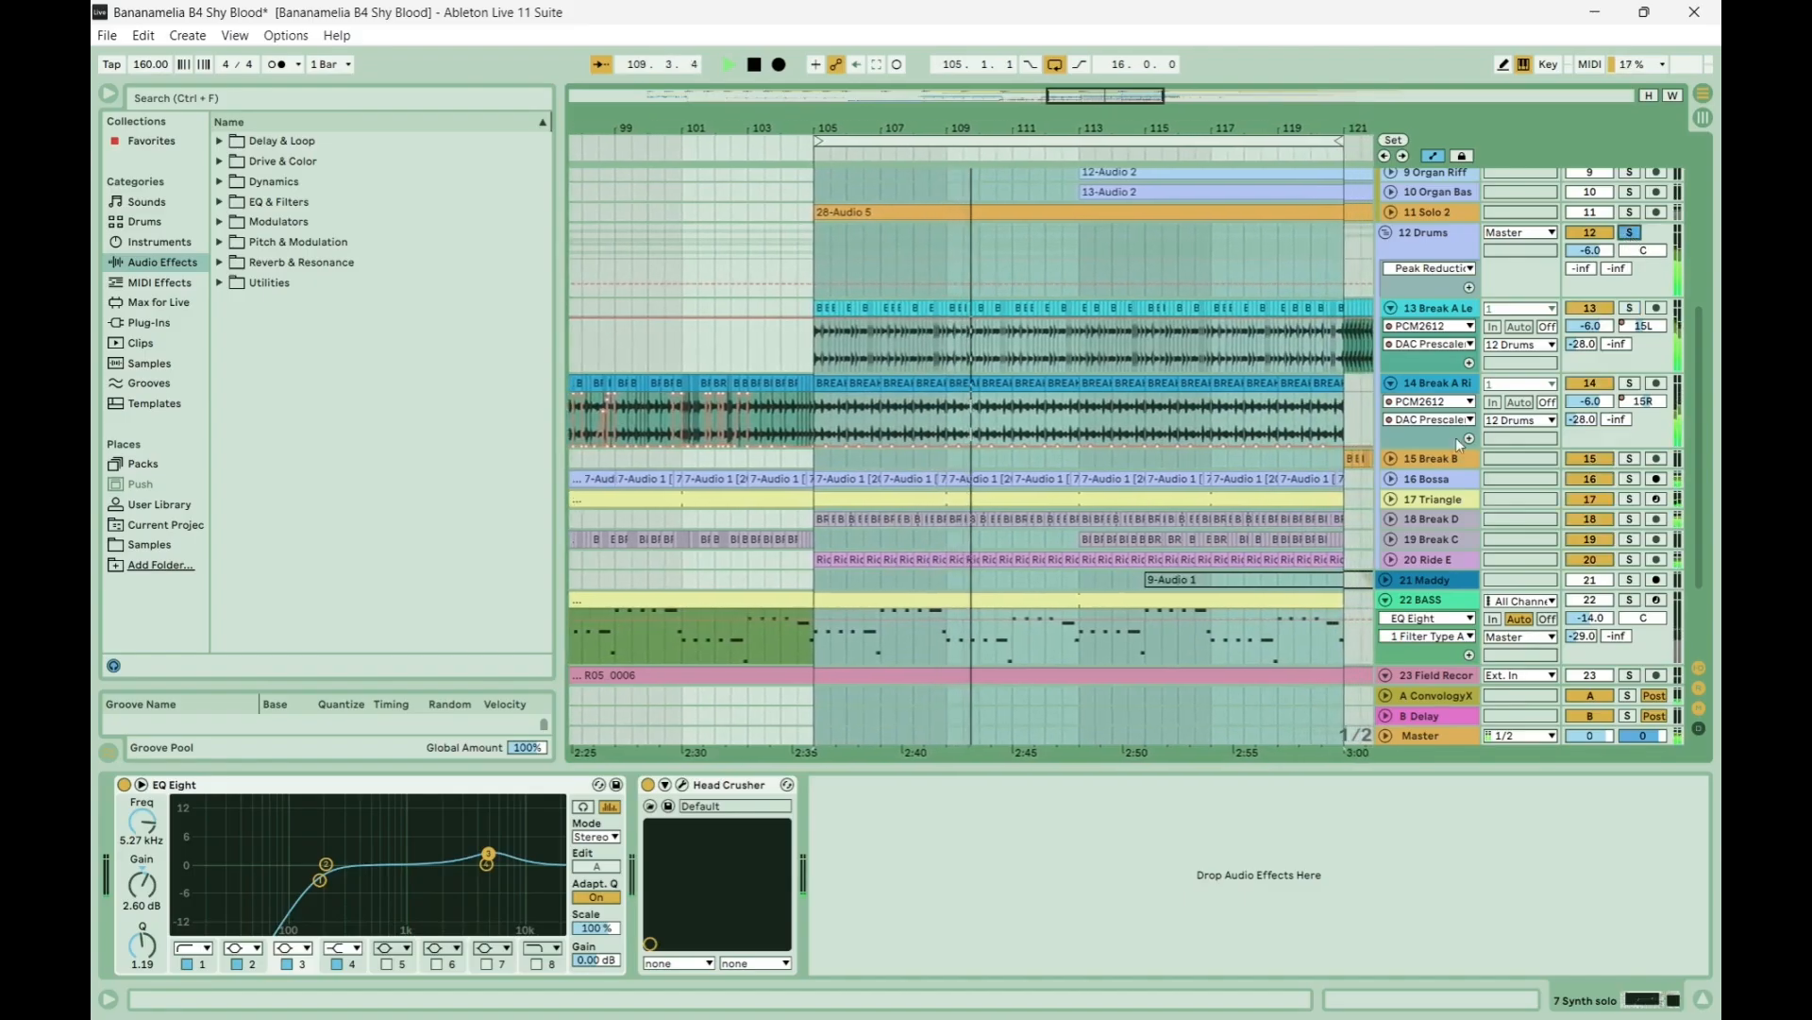
click(1425, 560)
click(1391, 560)
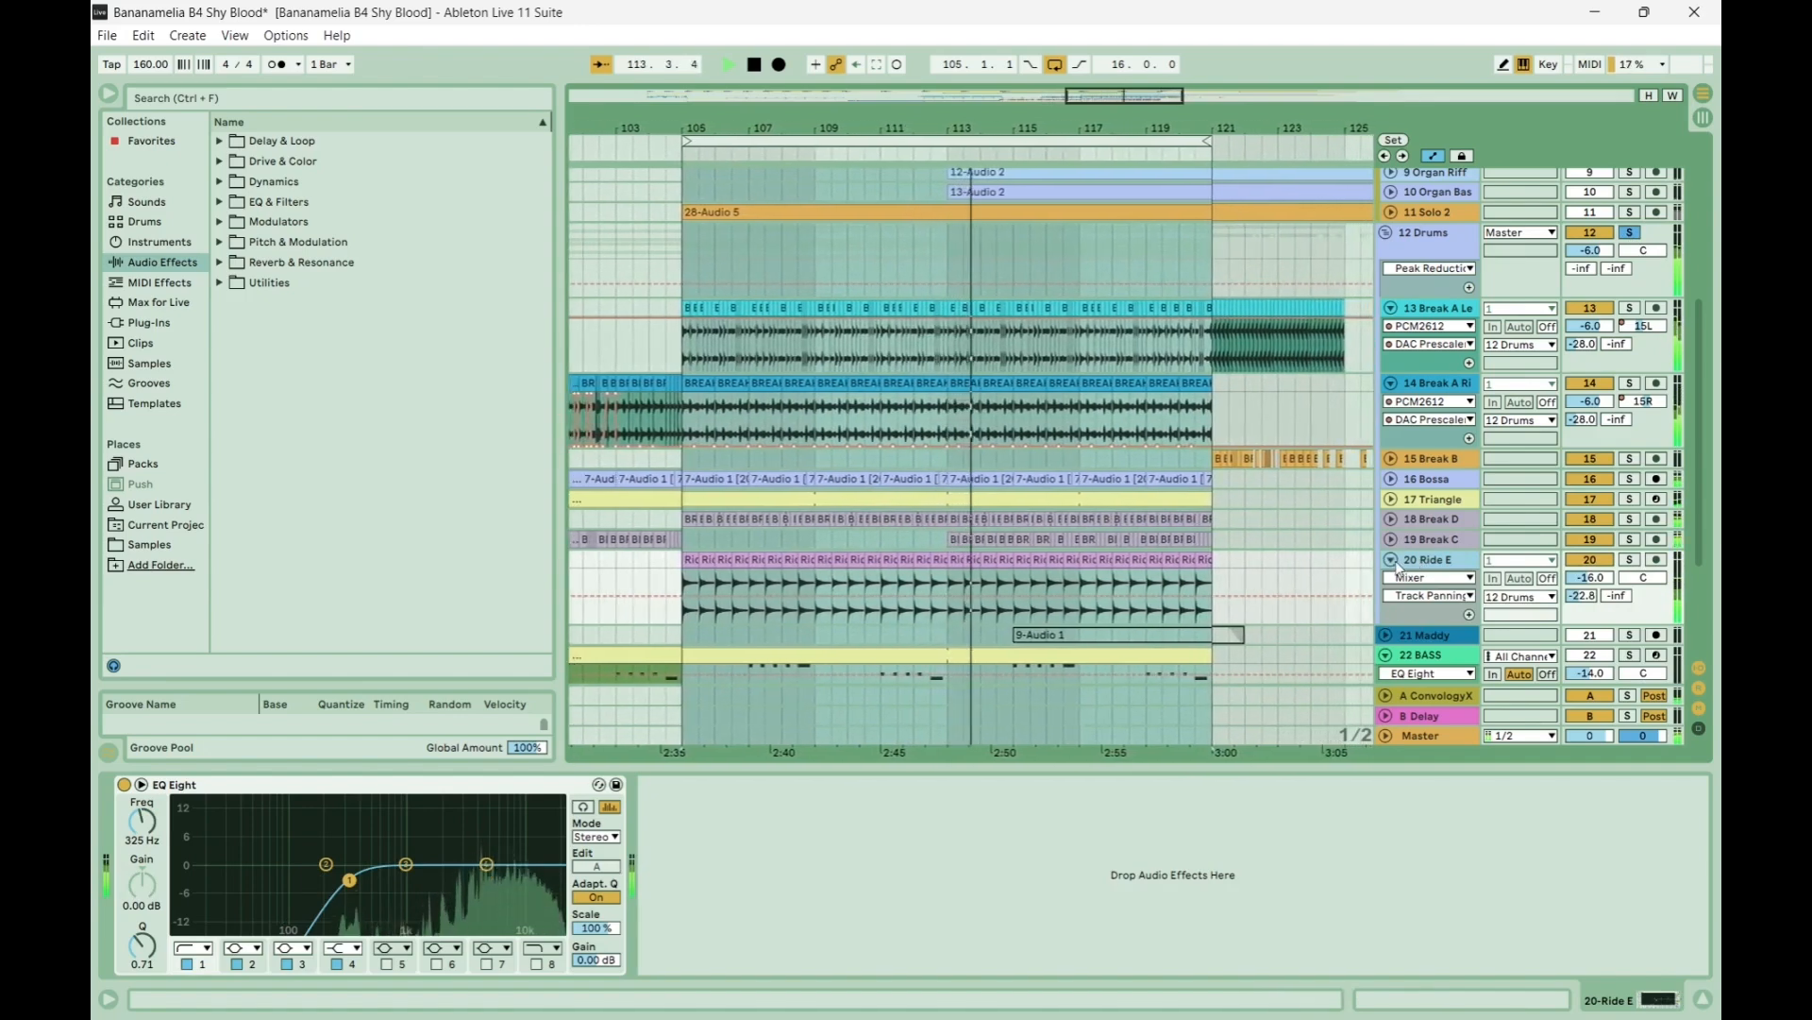
click(1391, 560)
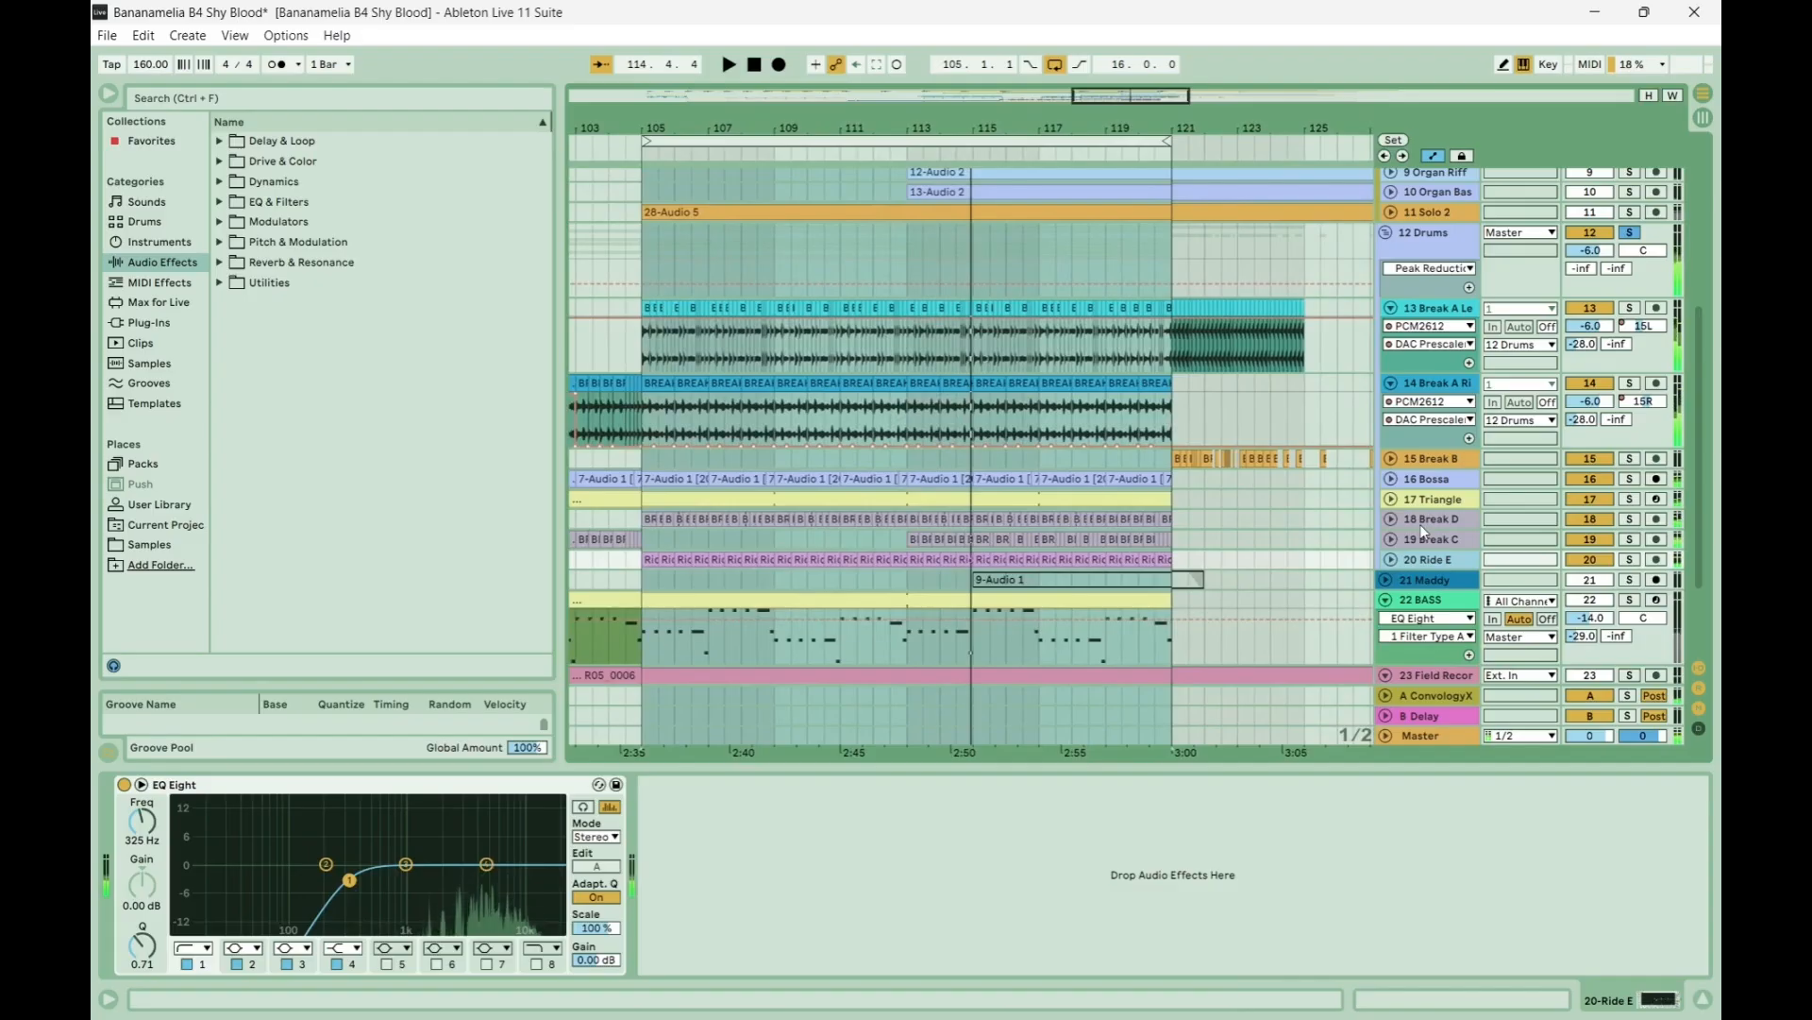
Turn off the Drums solo, play the full arrangement from bar 105 and display the Organ Bass track's device chain.
click(1630, 233)
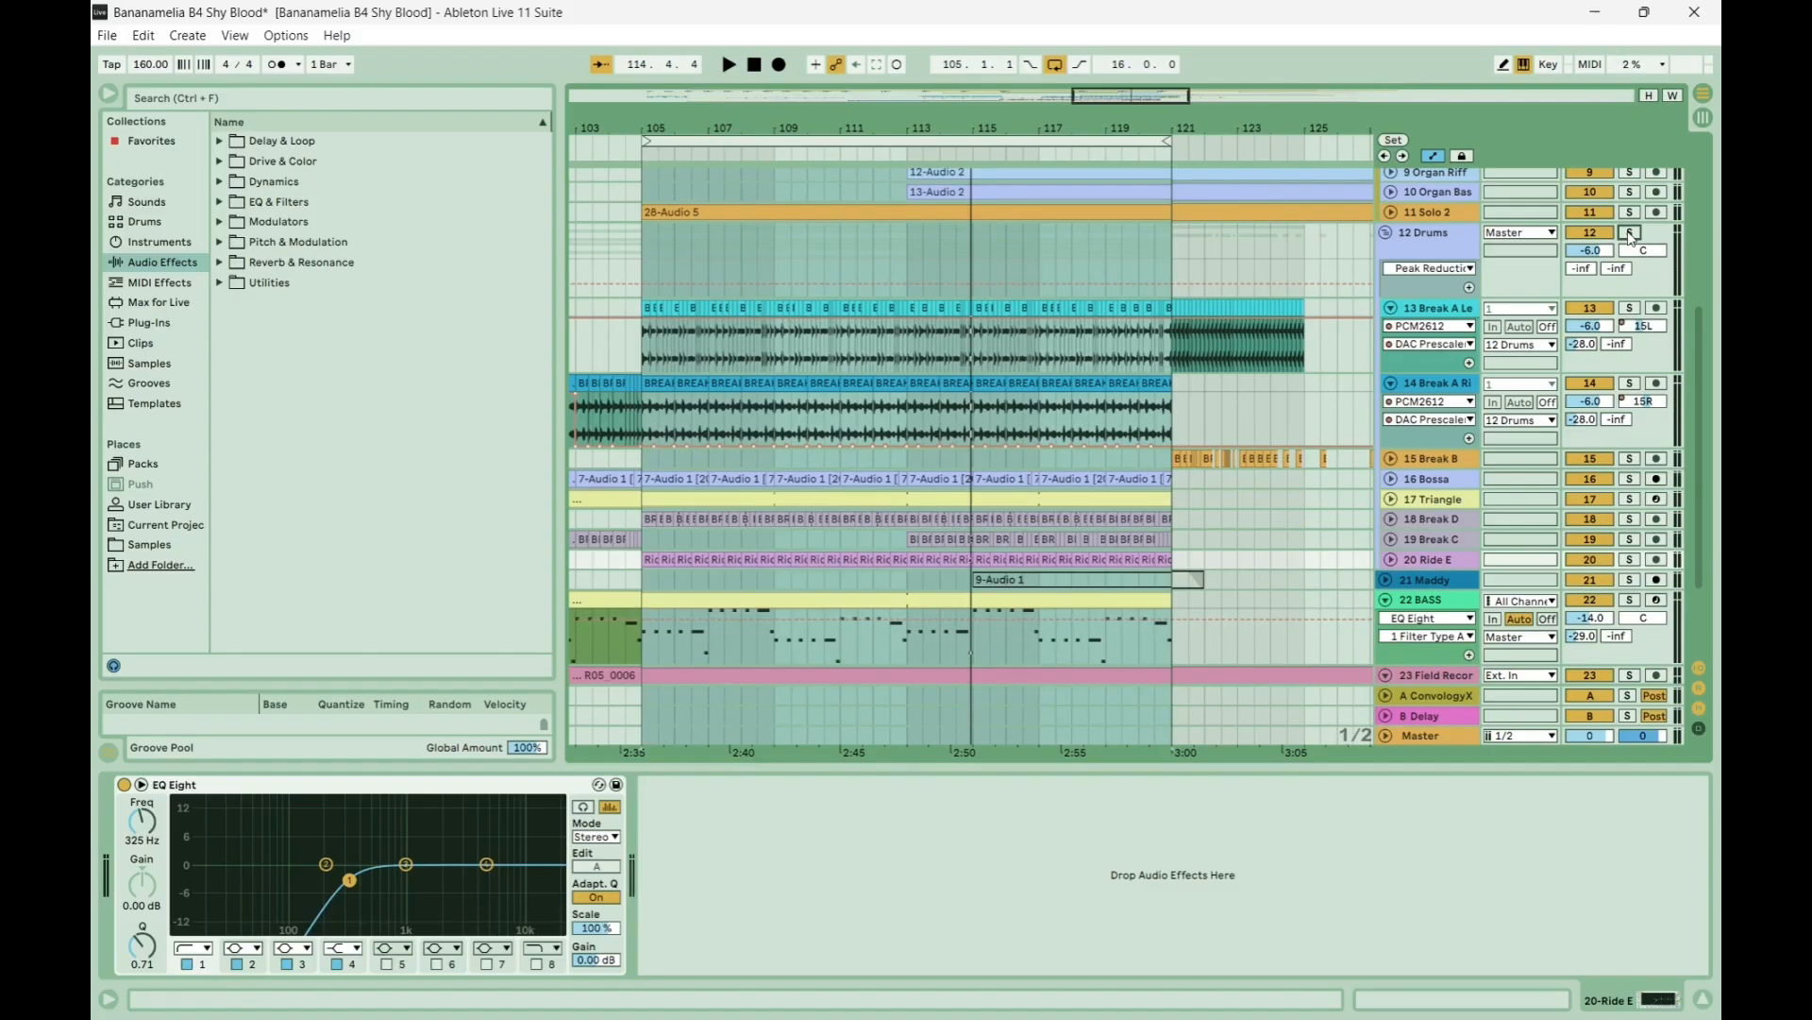
key(space)
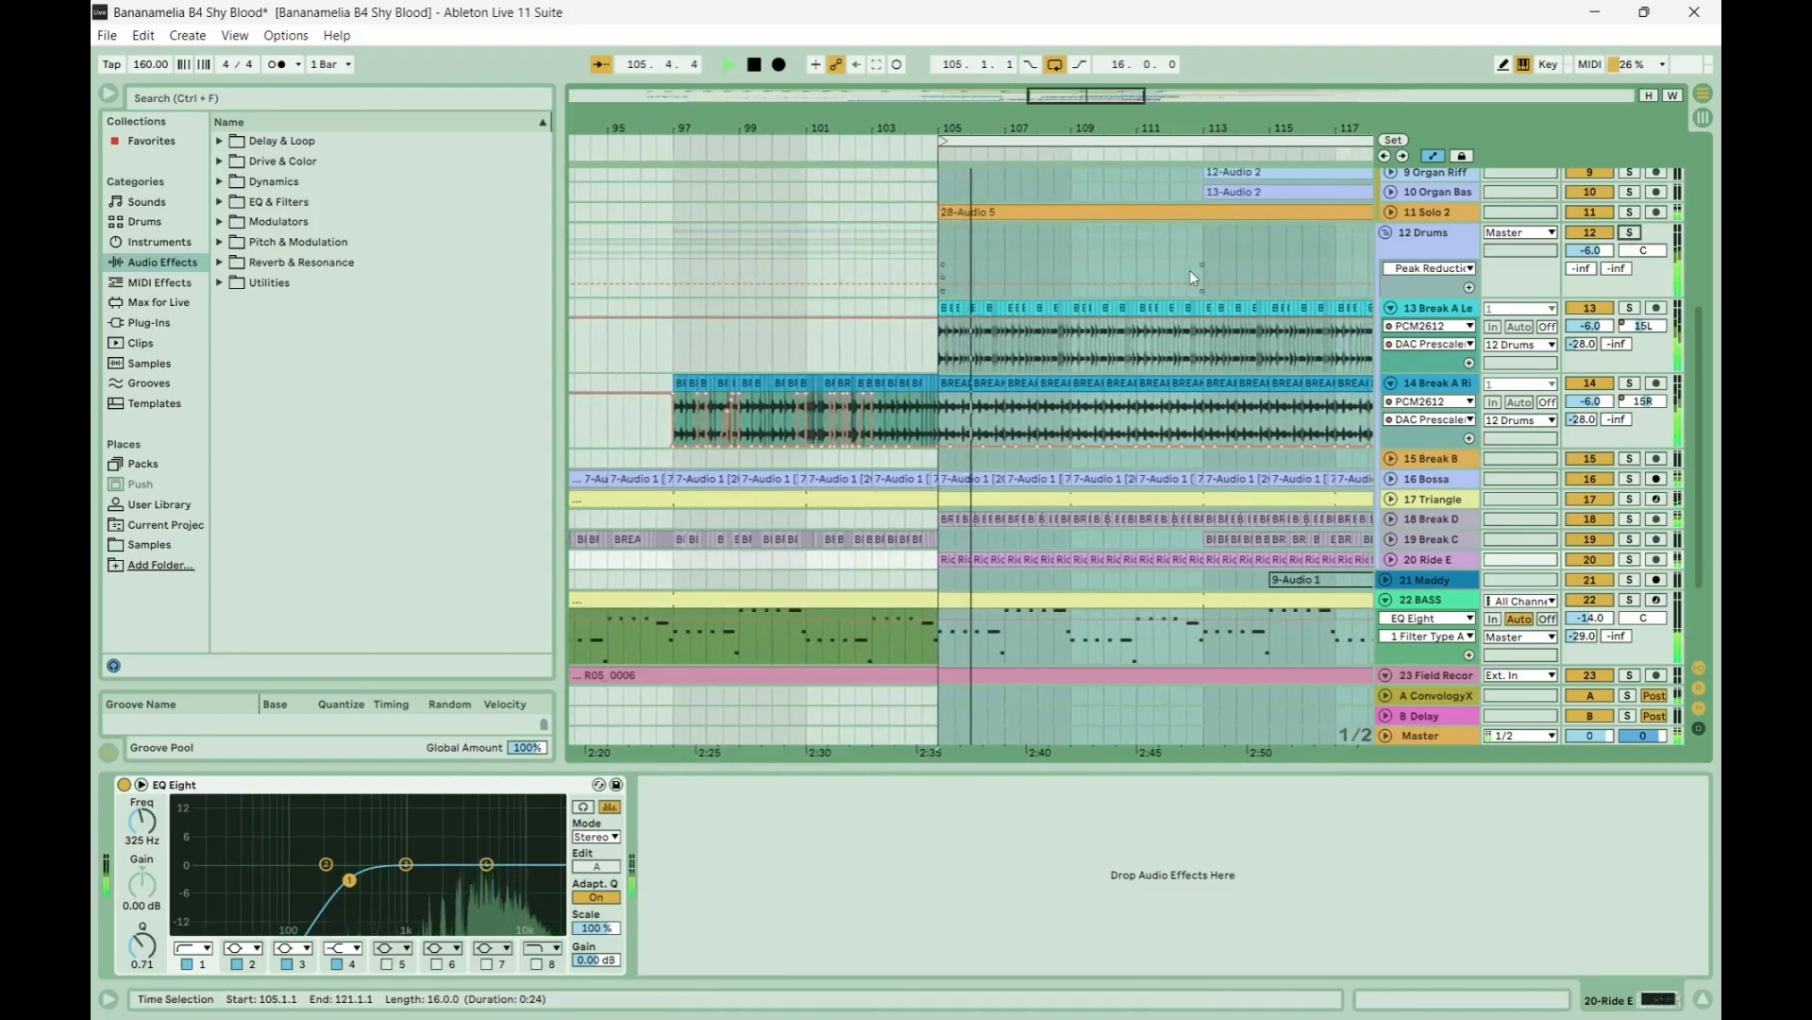
scroll(1190, 271, up, 3)
click(1112, 410)
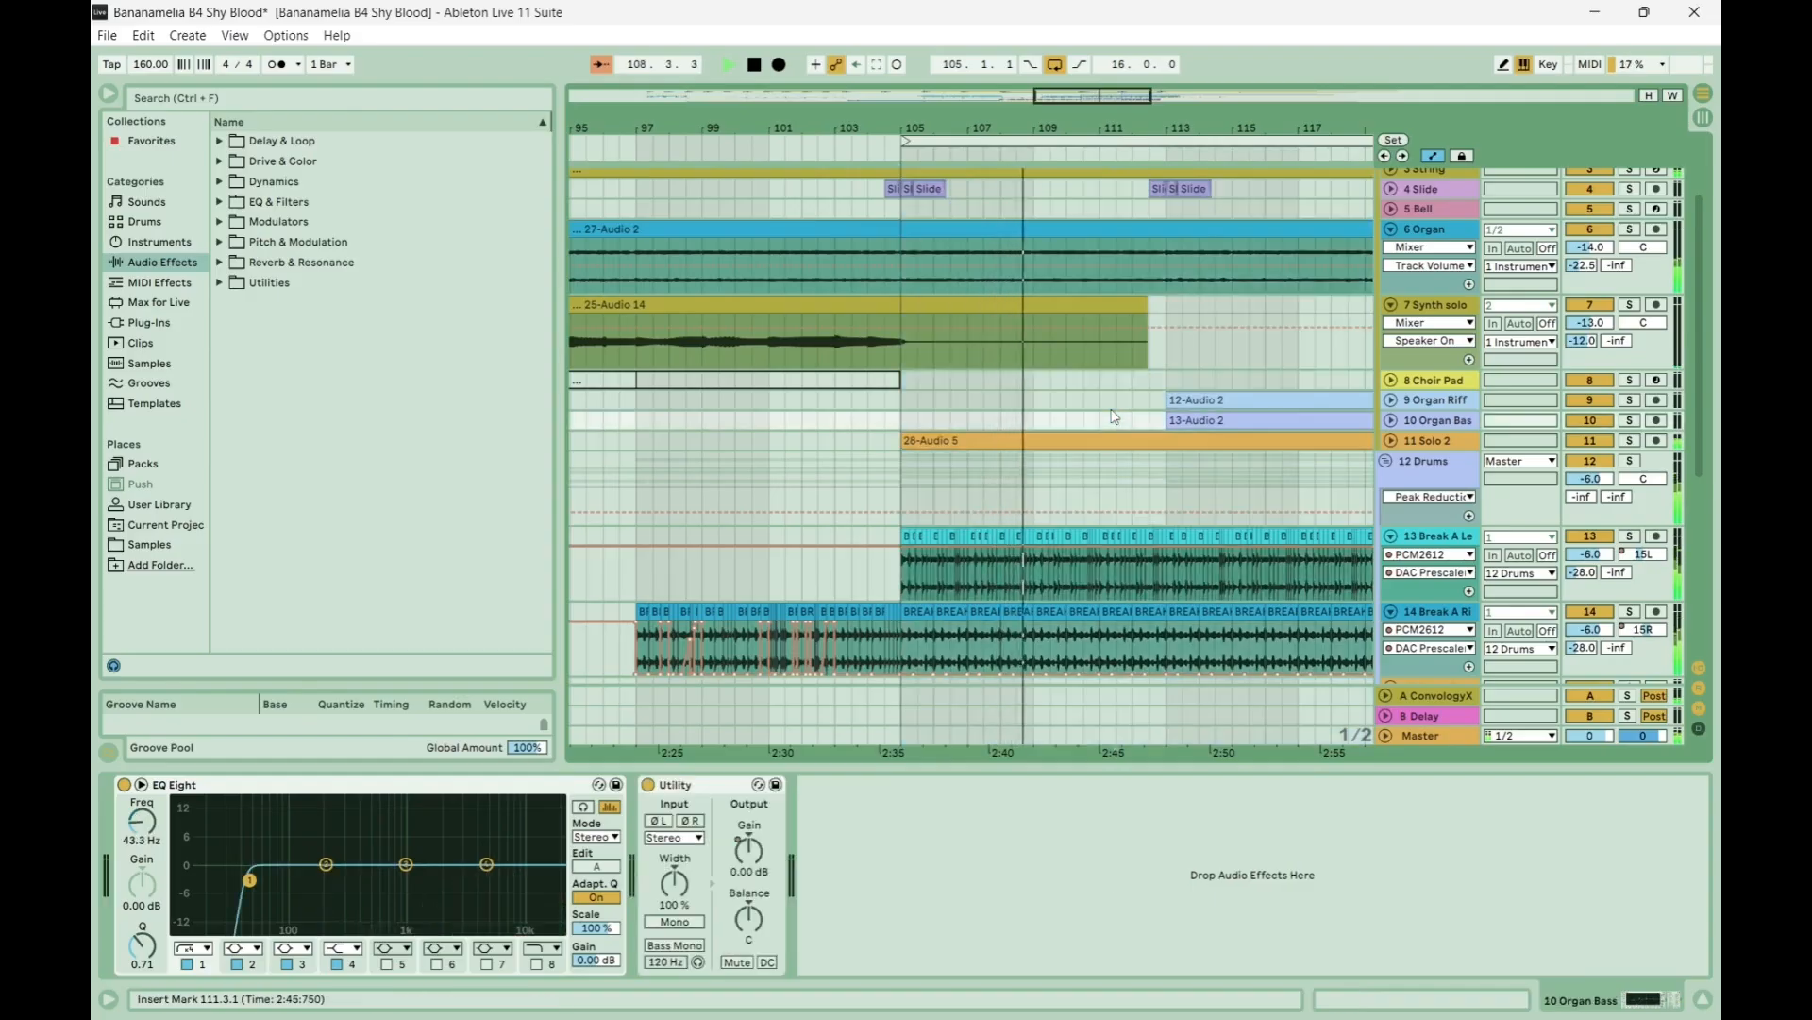
scroll(1112, 415, down, 2)
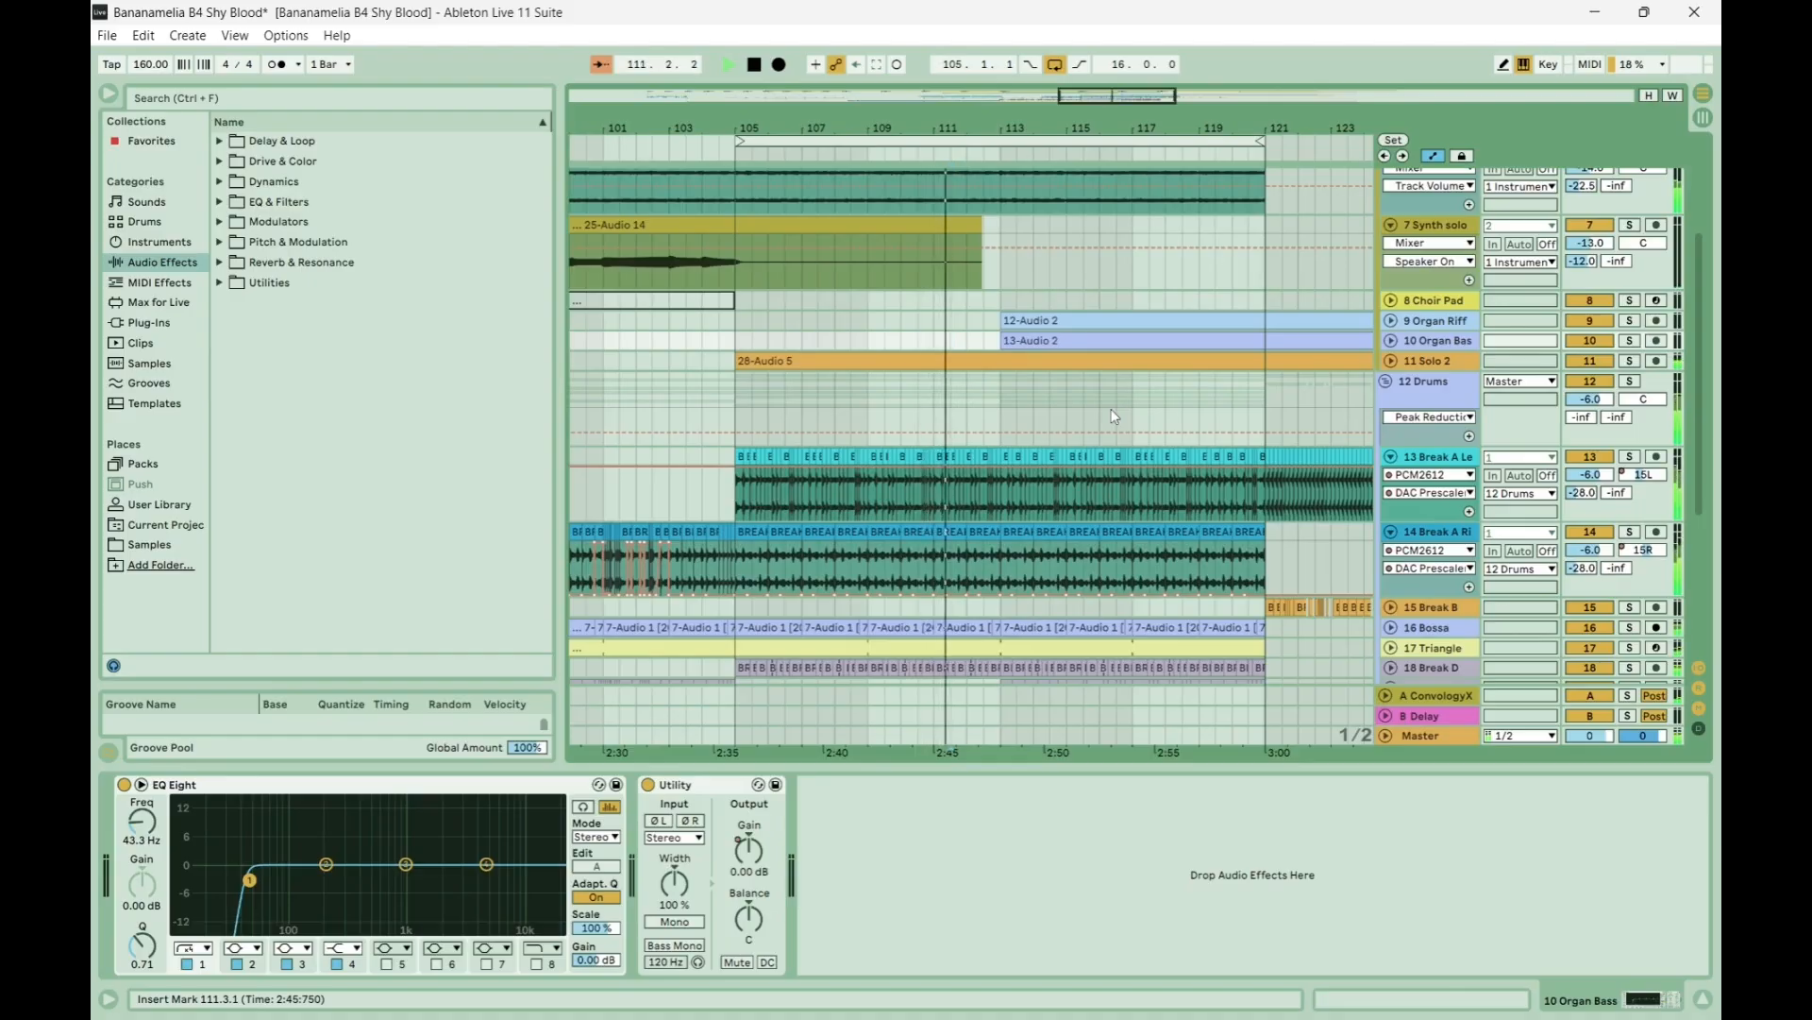
Fold the Drums group, unfold the Solo 2 track and listen to it in solo with its device chain displayed.
click(1384, 383)
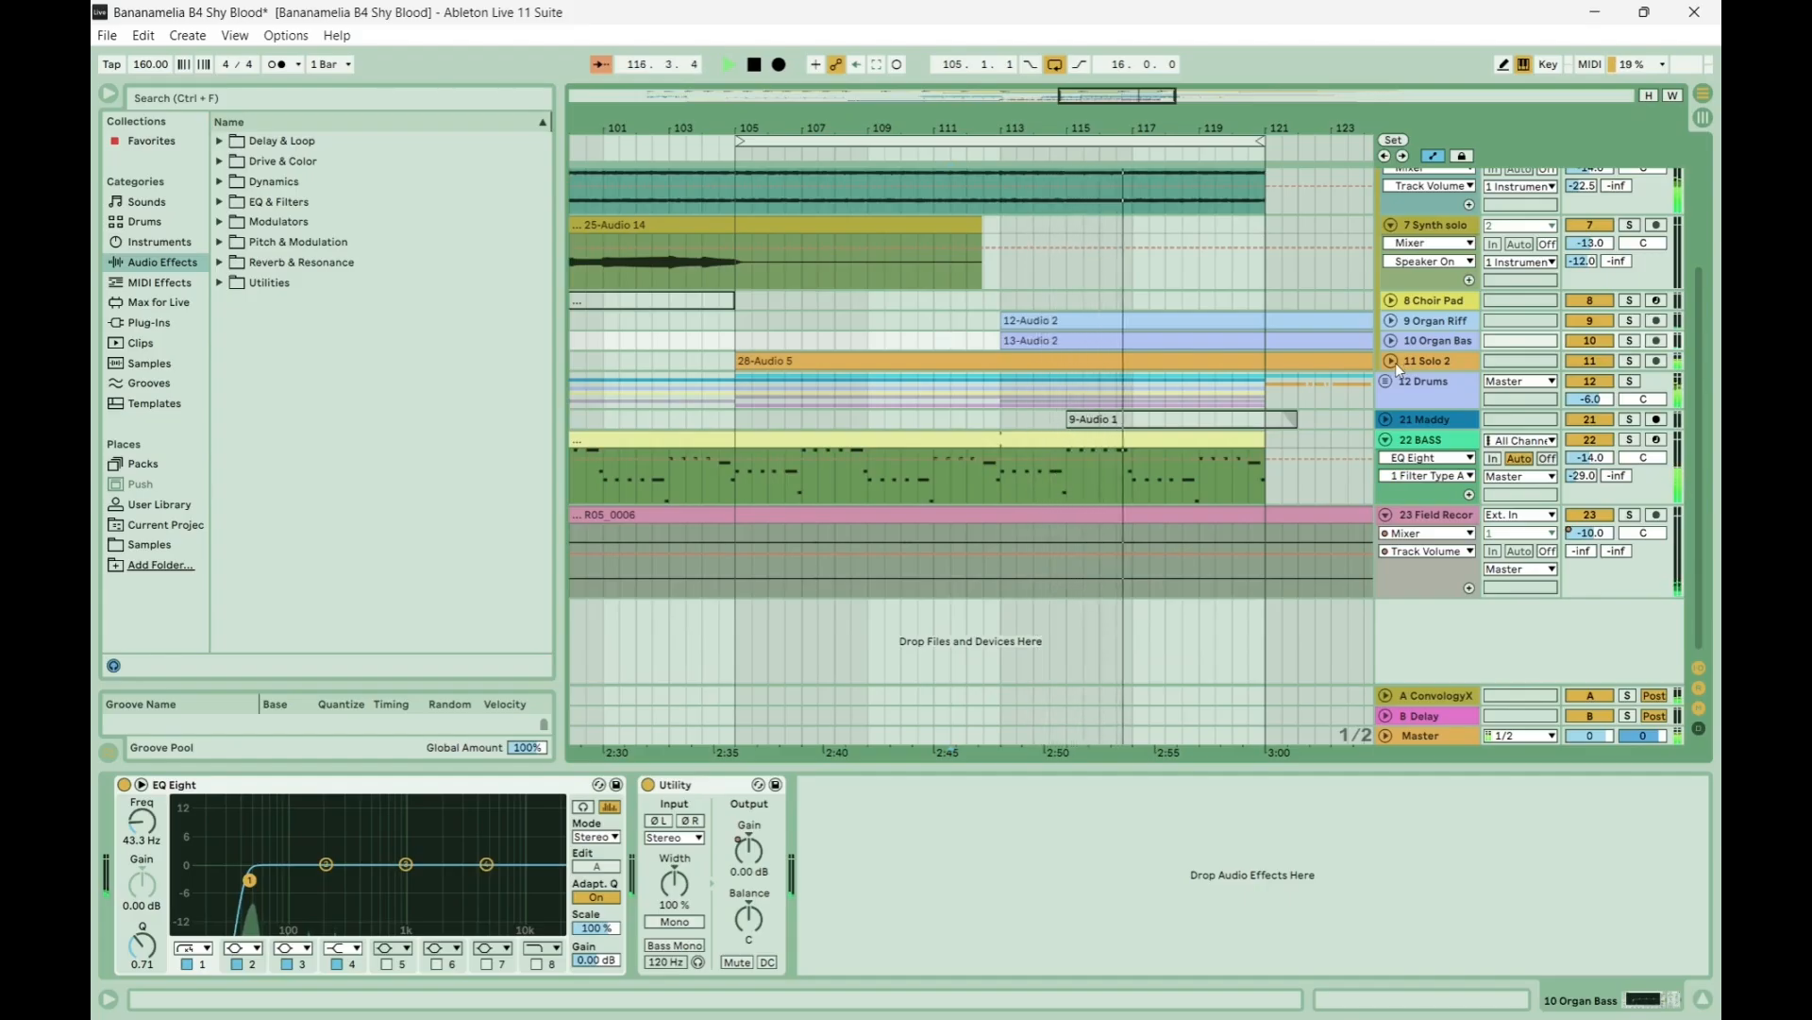
click(1394, 362)
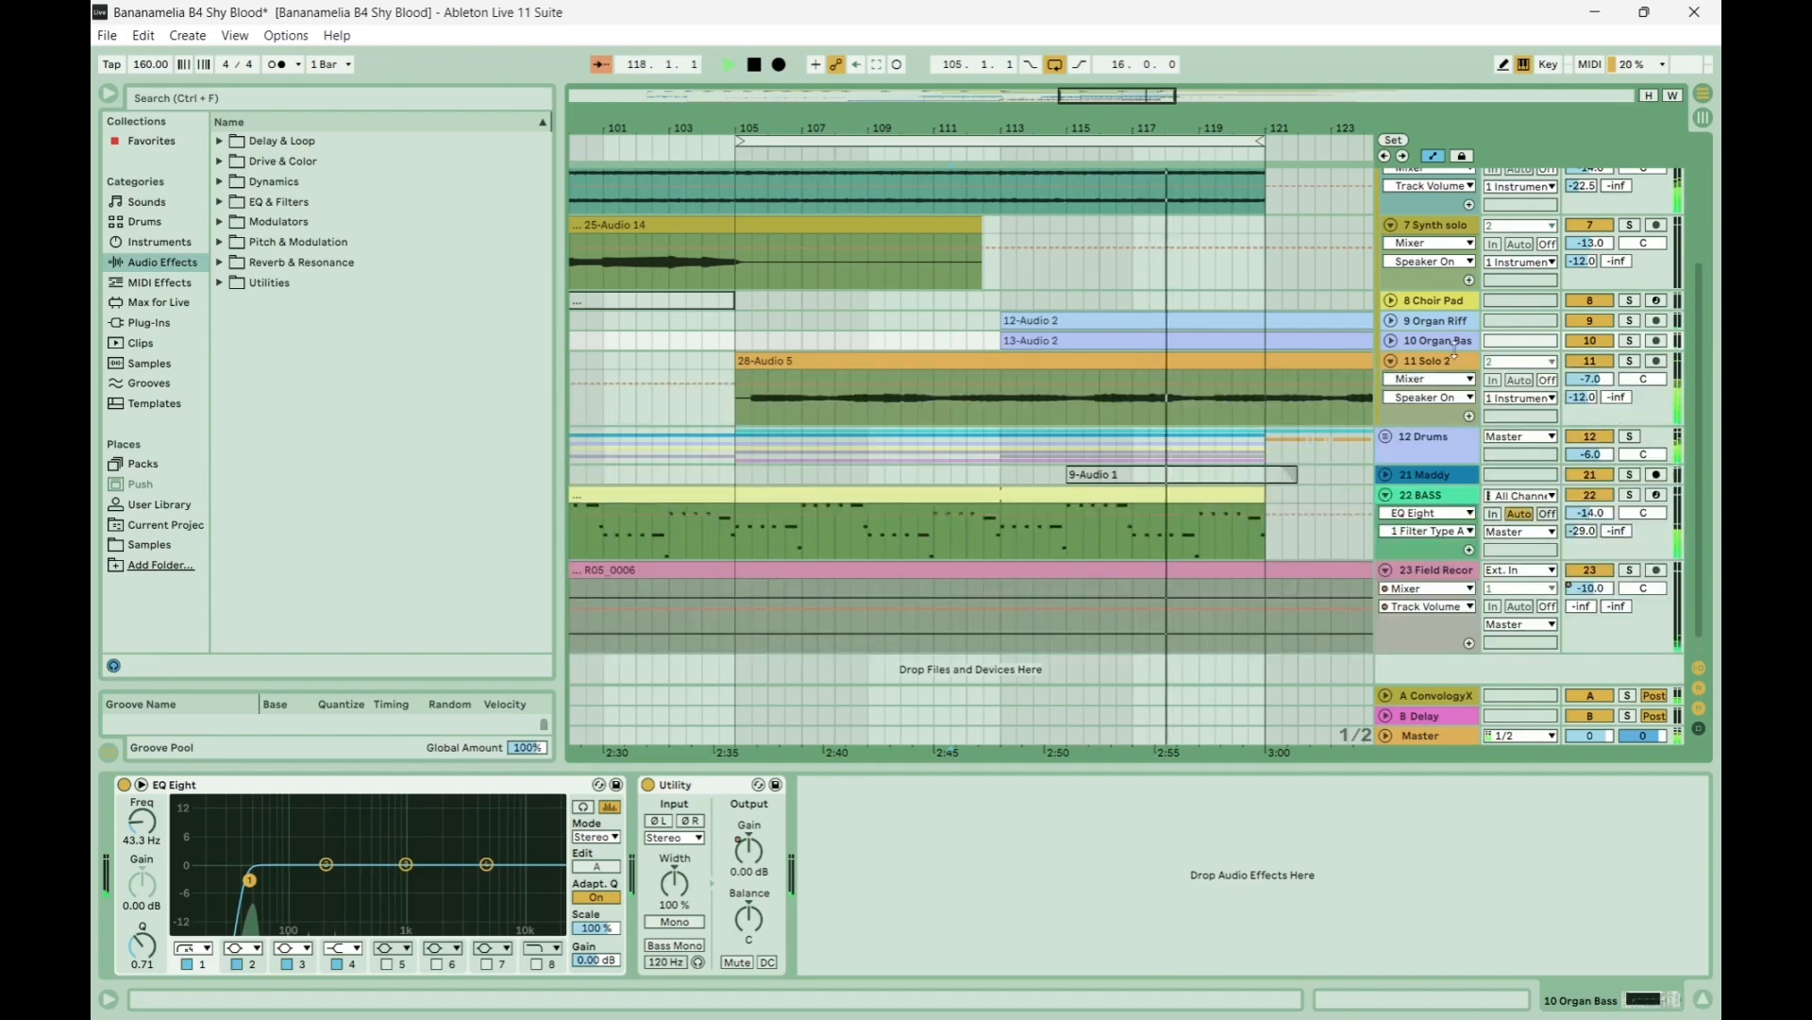
click(1630, 360)
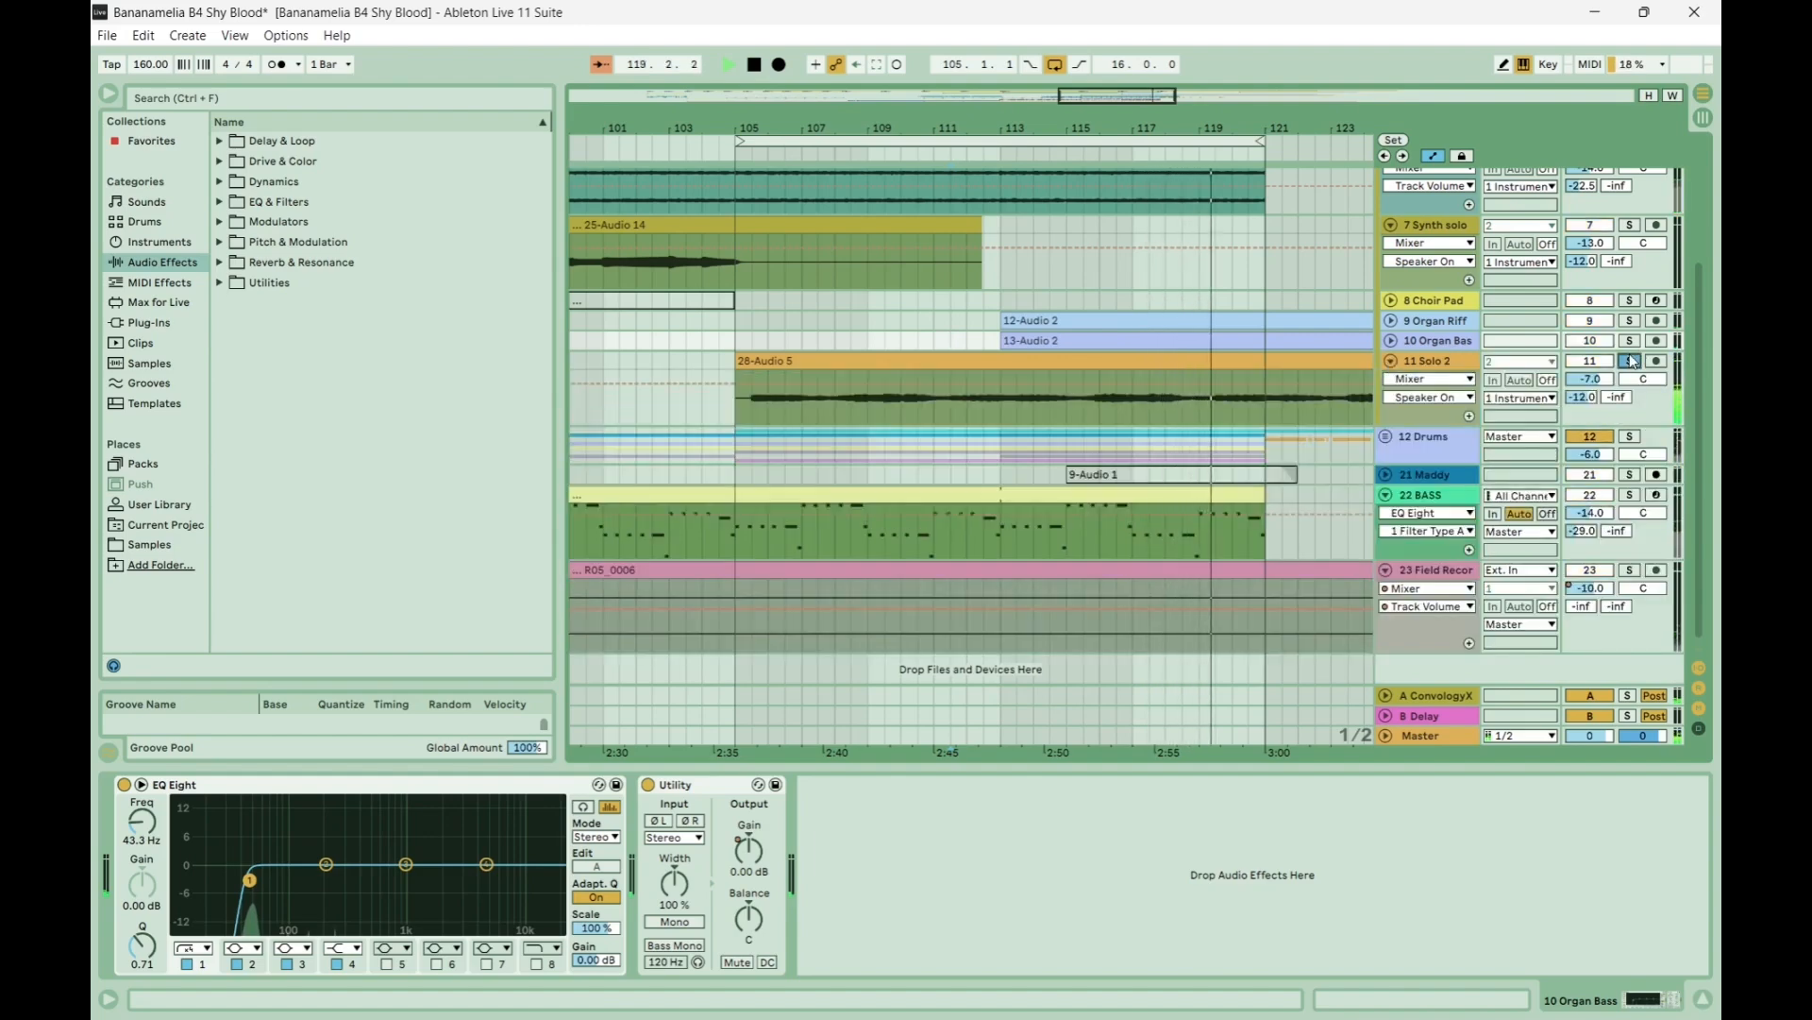
click(1465, 367)
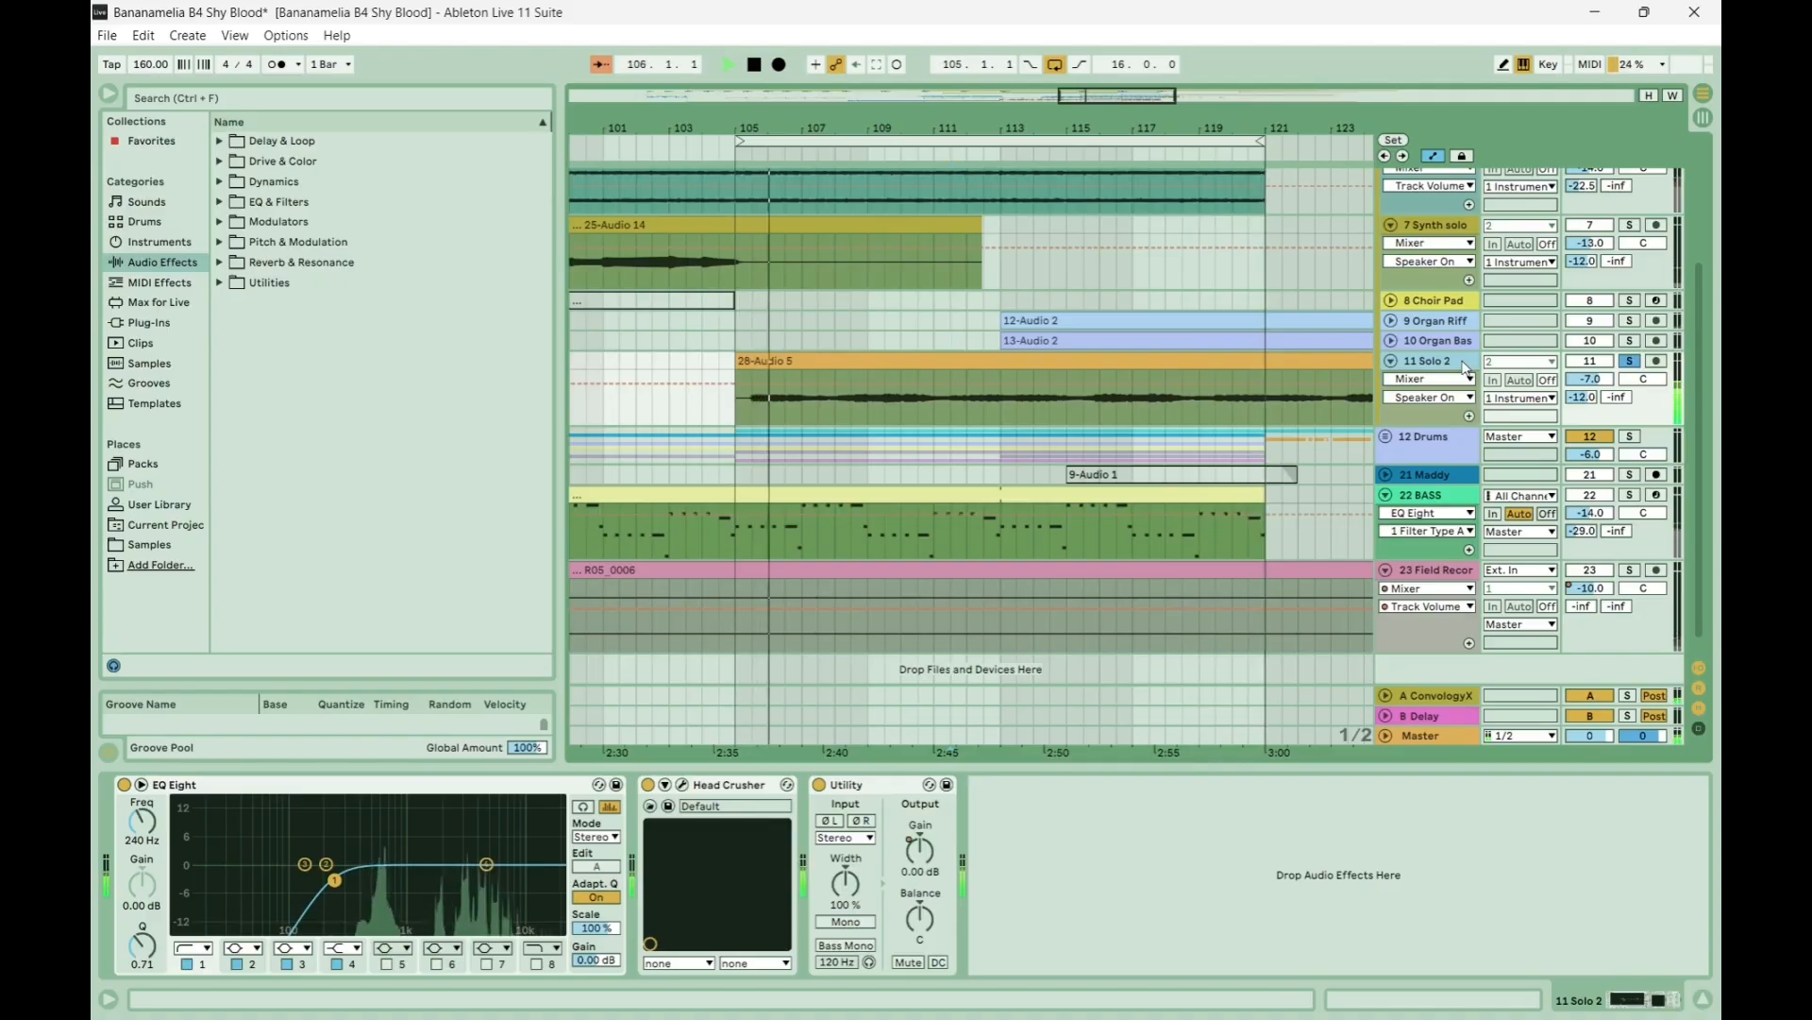
Solo the Synth solo track instead of Solo 2 and play it from bar 95.
drag(645, 128, 696, 70)
click(615, 259)
key(space)
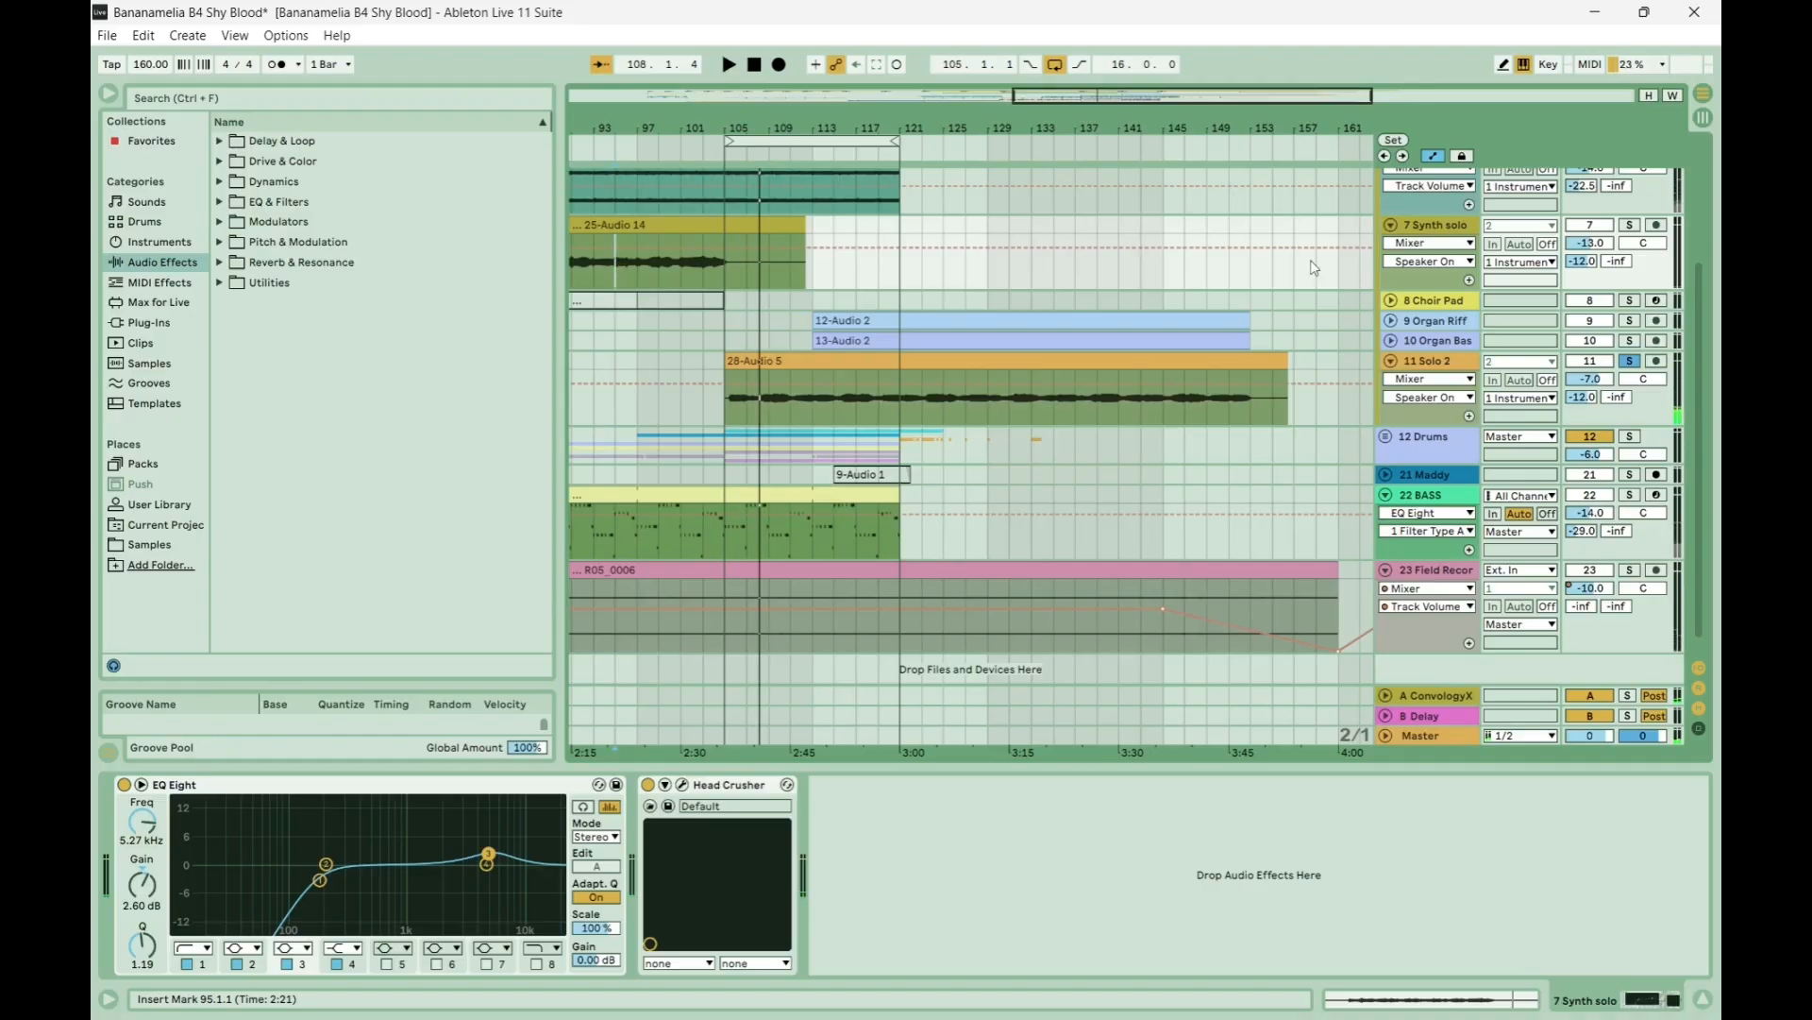
click(1629, 225)
key(space)
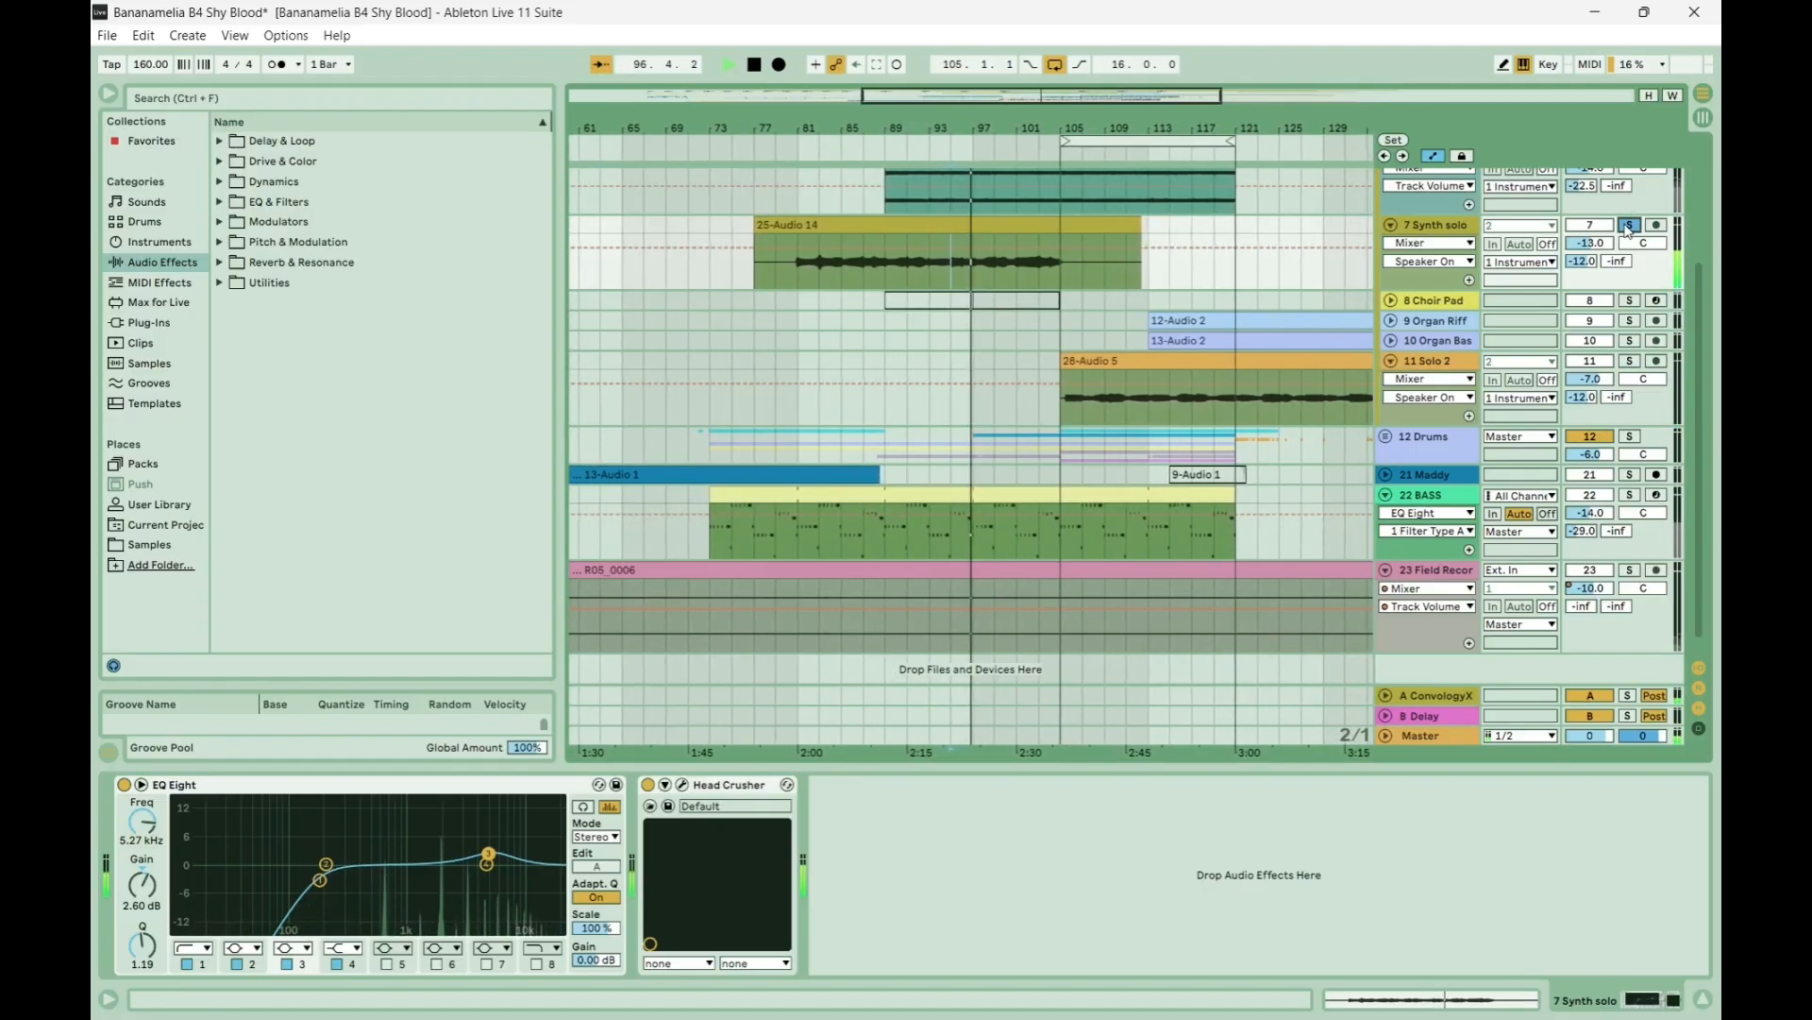
Play Solo 2 in solo from the start of its clip at bar 105, and turn its solo off to hear the full arrangement.
click(1630, 360)
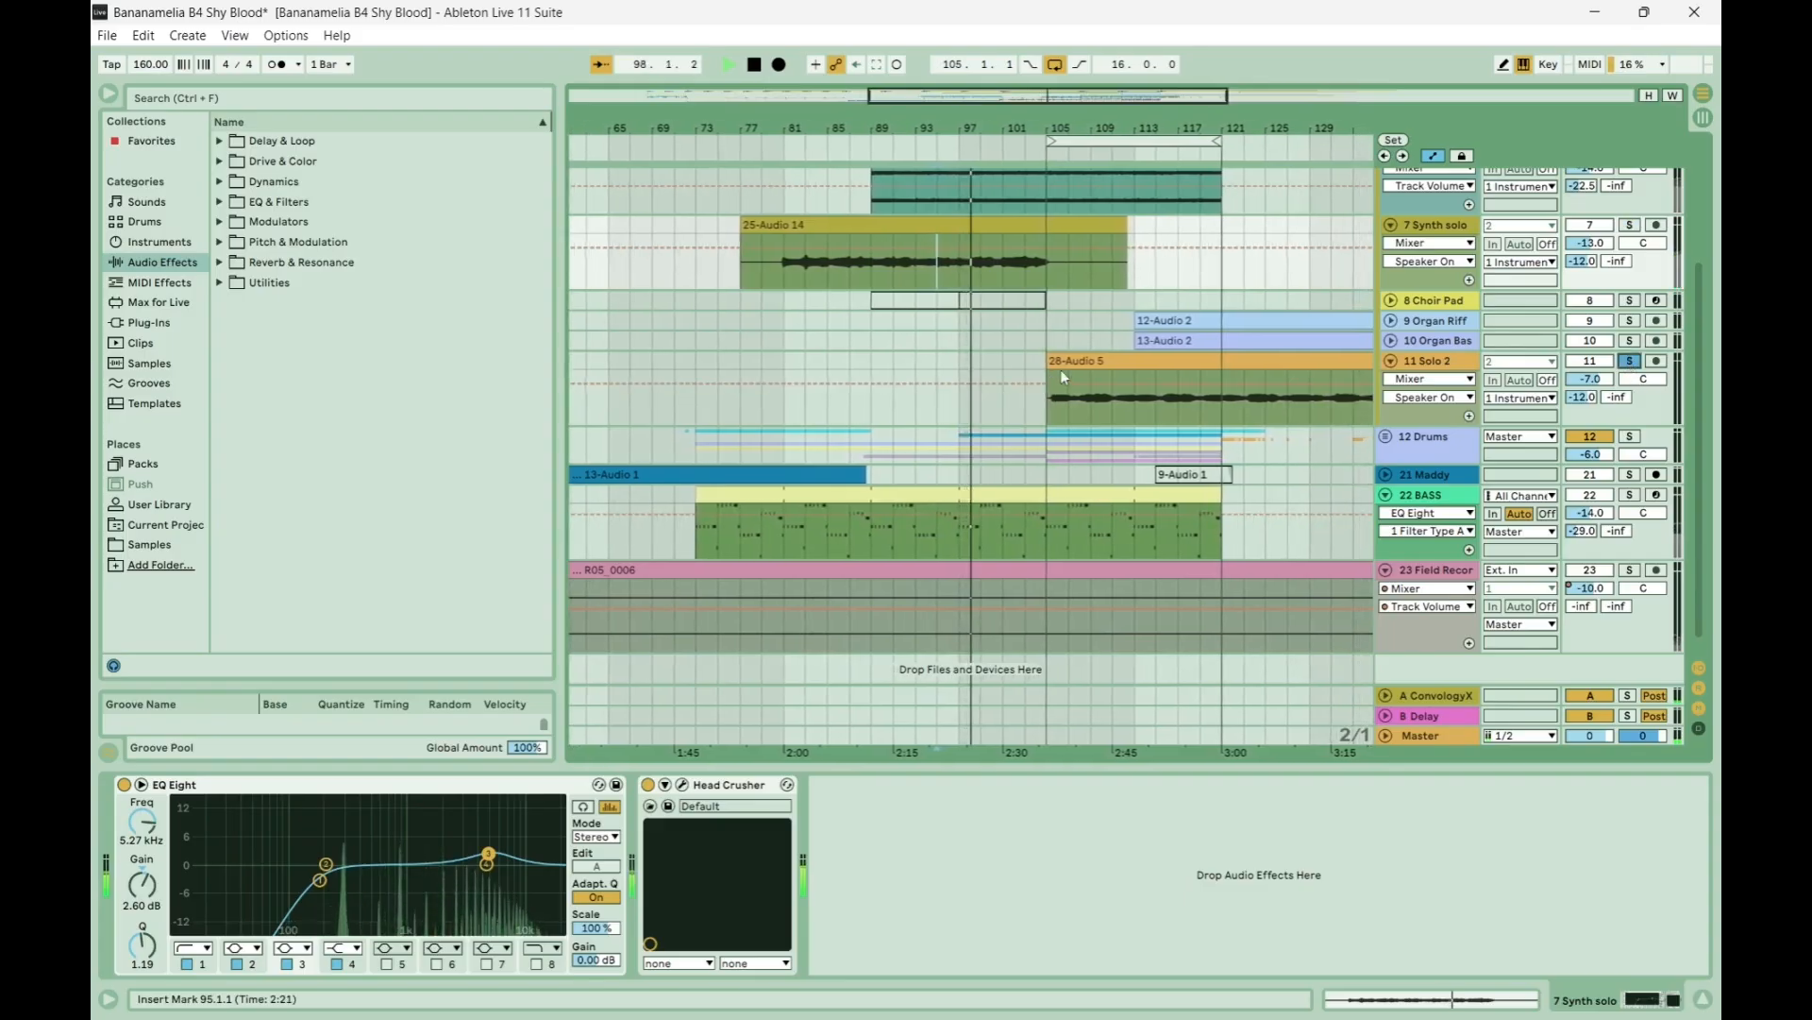
click(1062, 364)
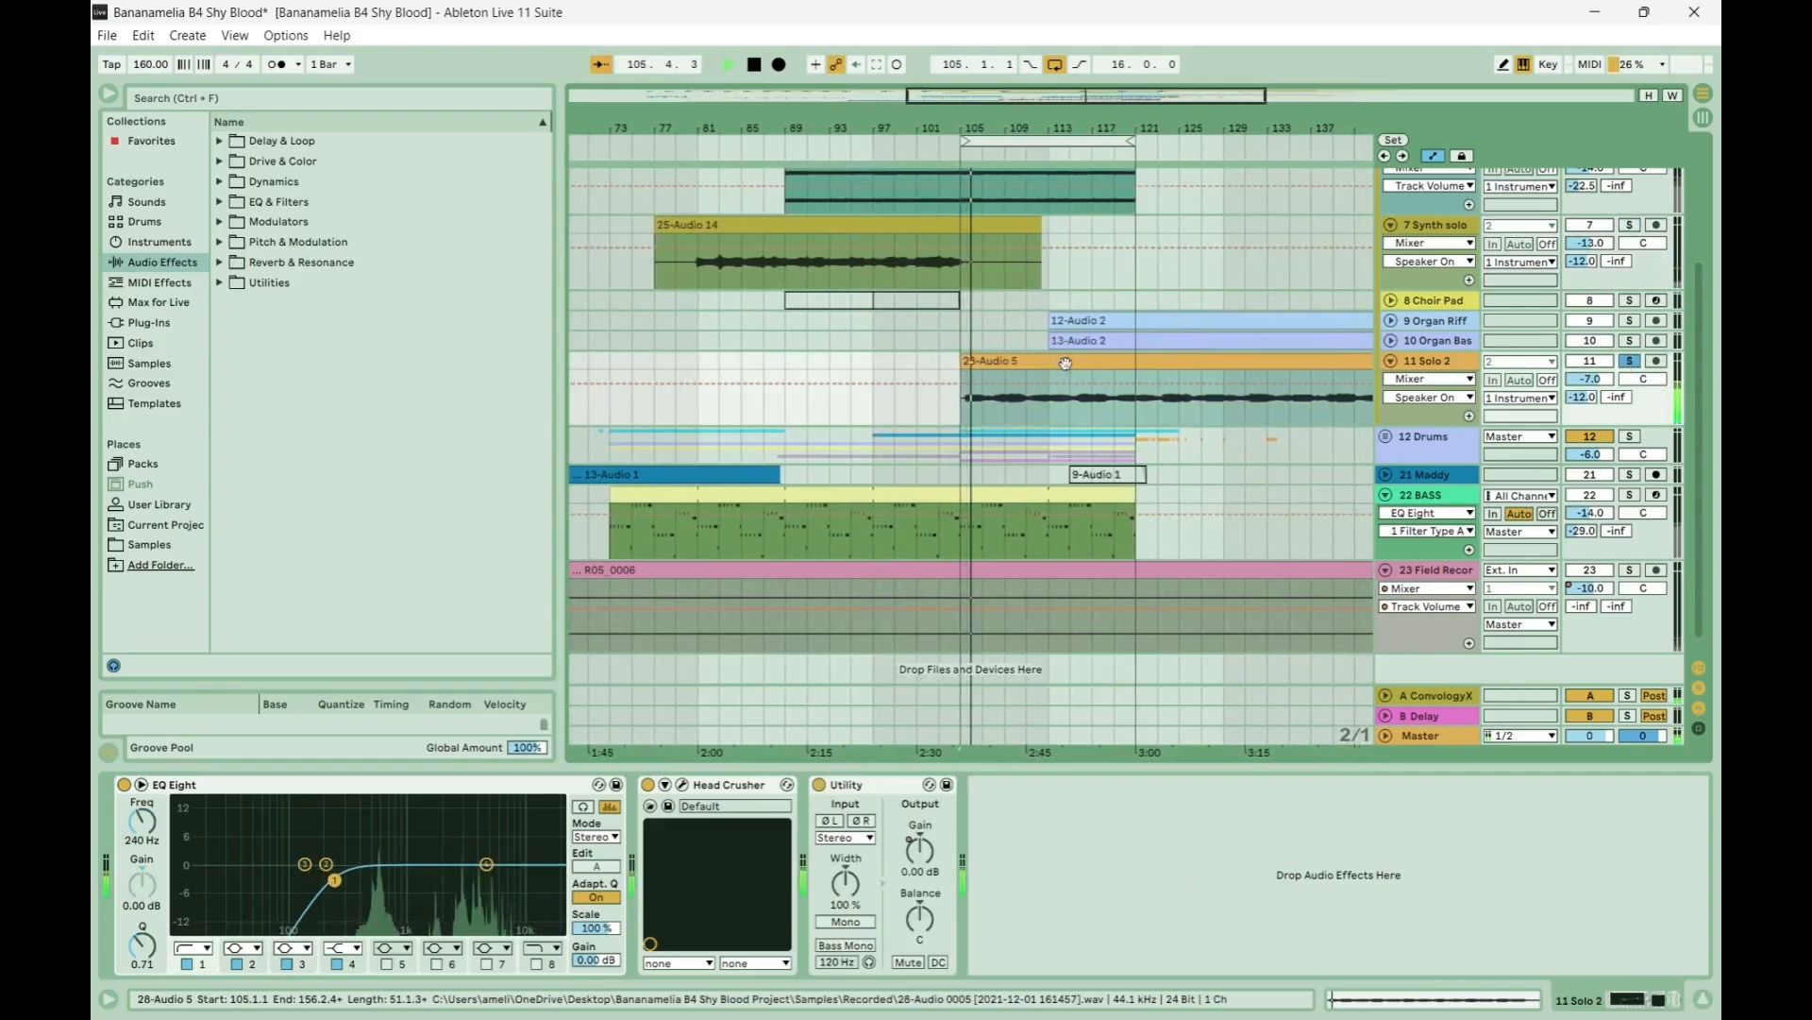
click(1632, 362)
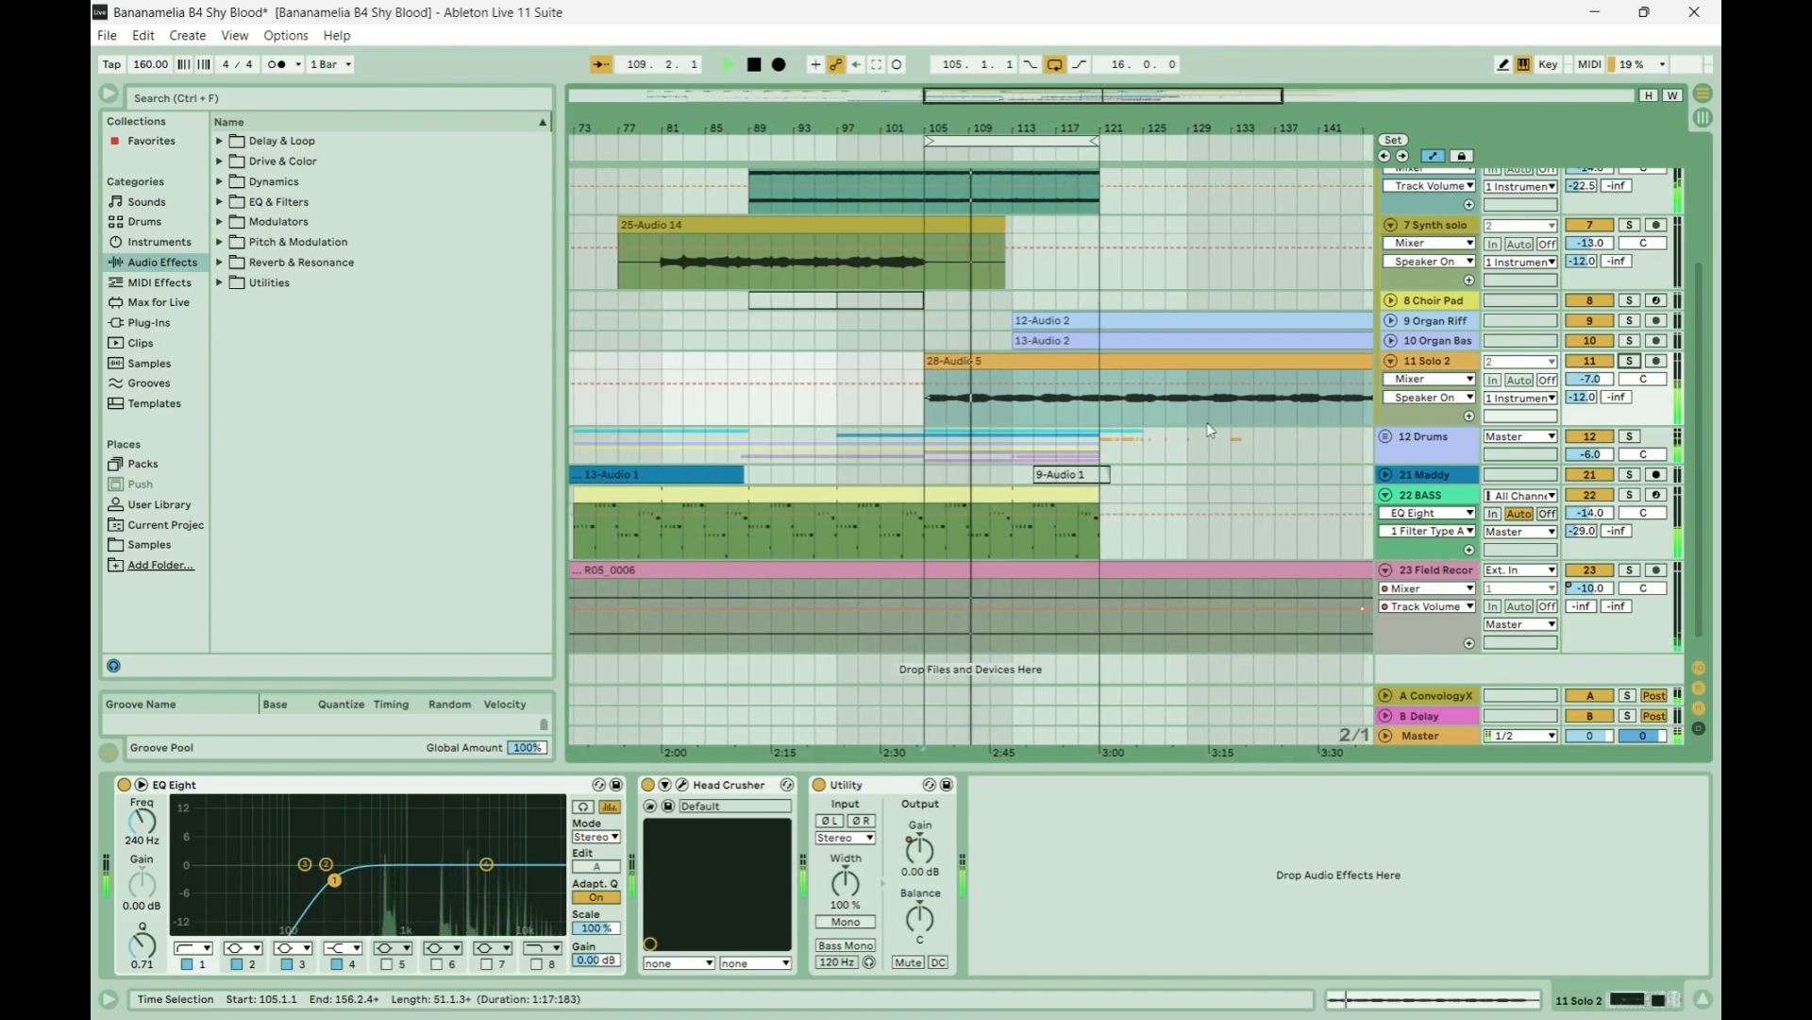
Move the 16-bar loop to span bars 121 to 137.
scroll(1004, 263, up, 4)
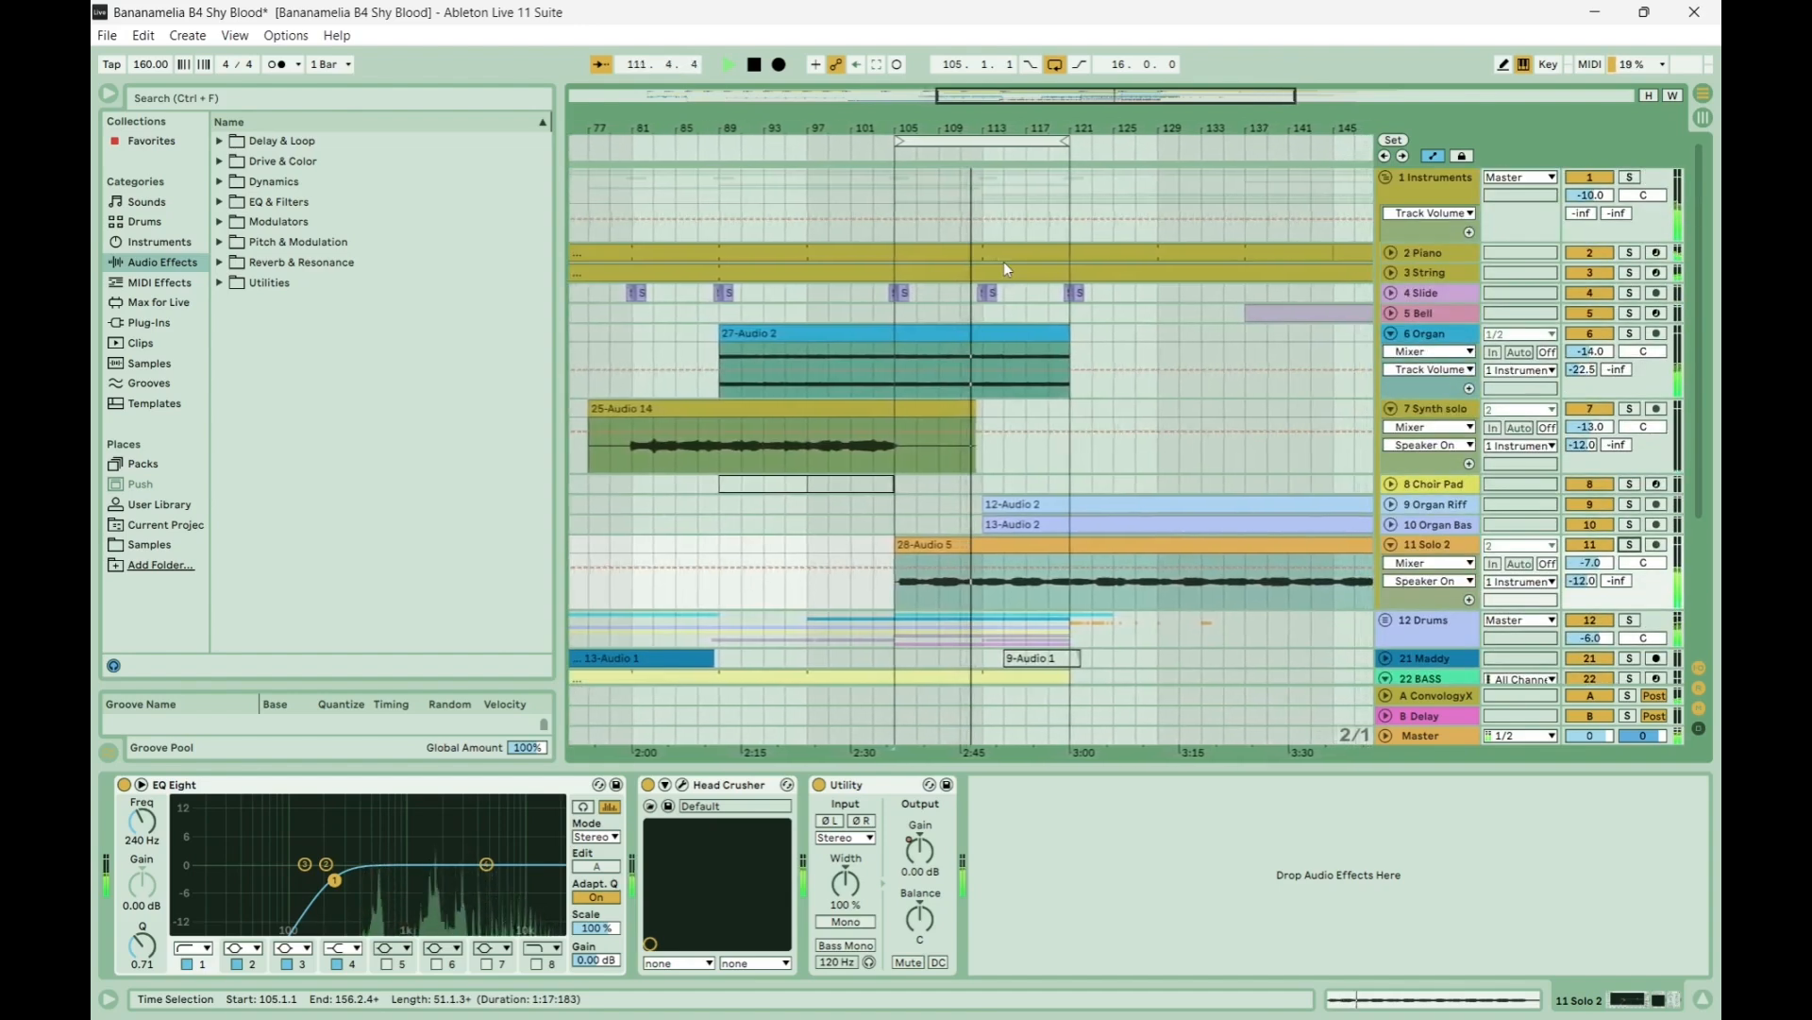
scroll(1005, 262, down, 3)
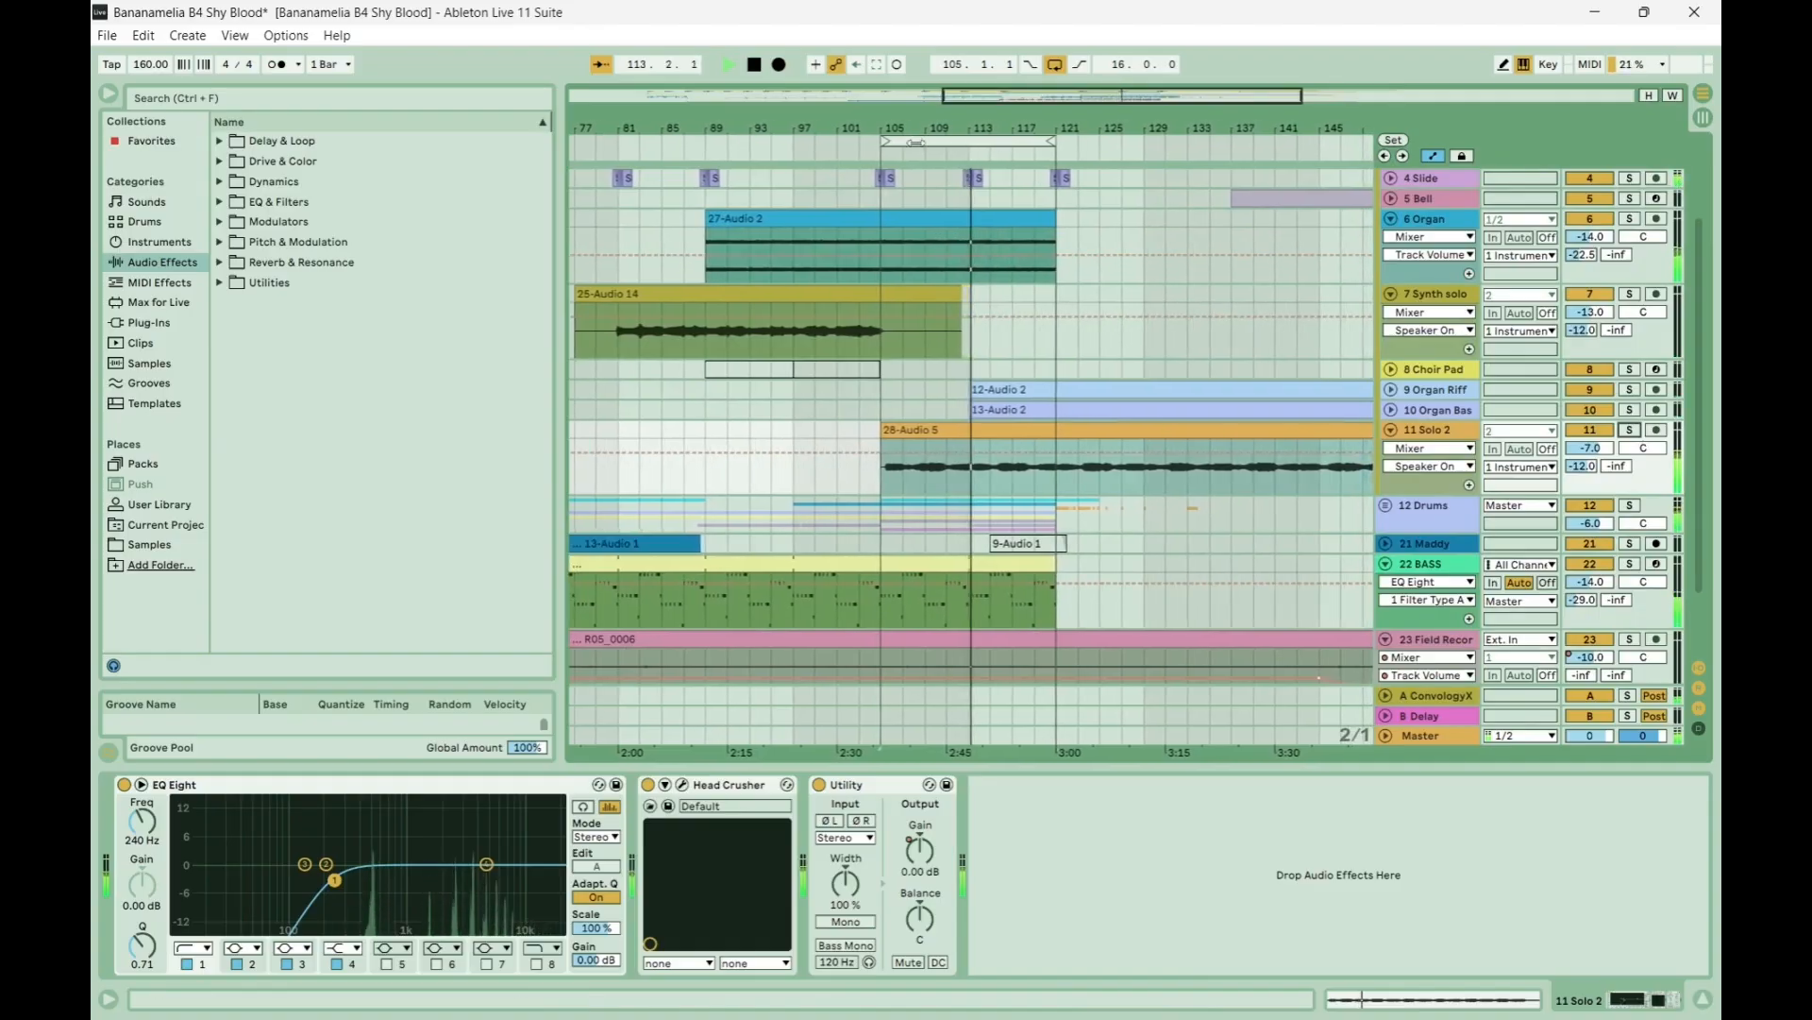
drag(937, 139, 1093, 129)
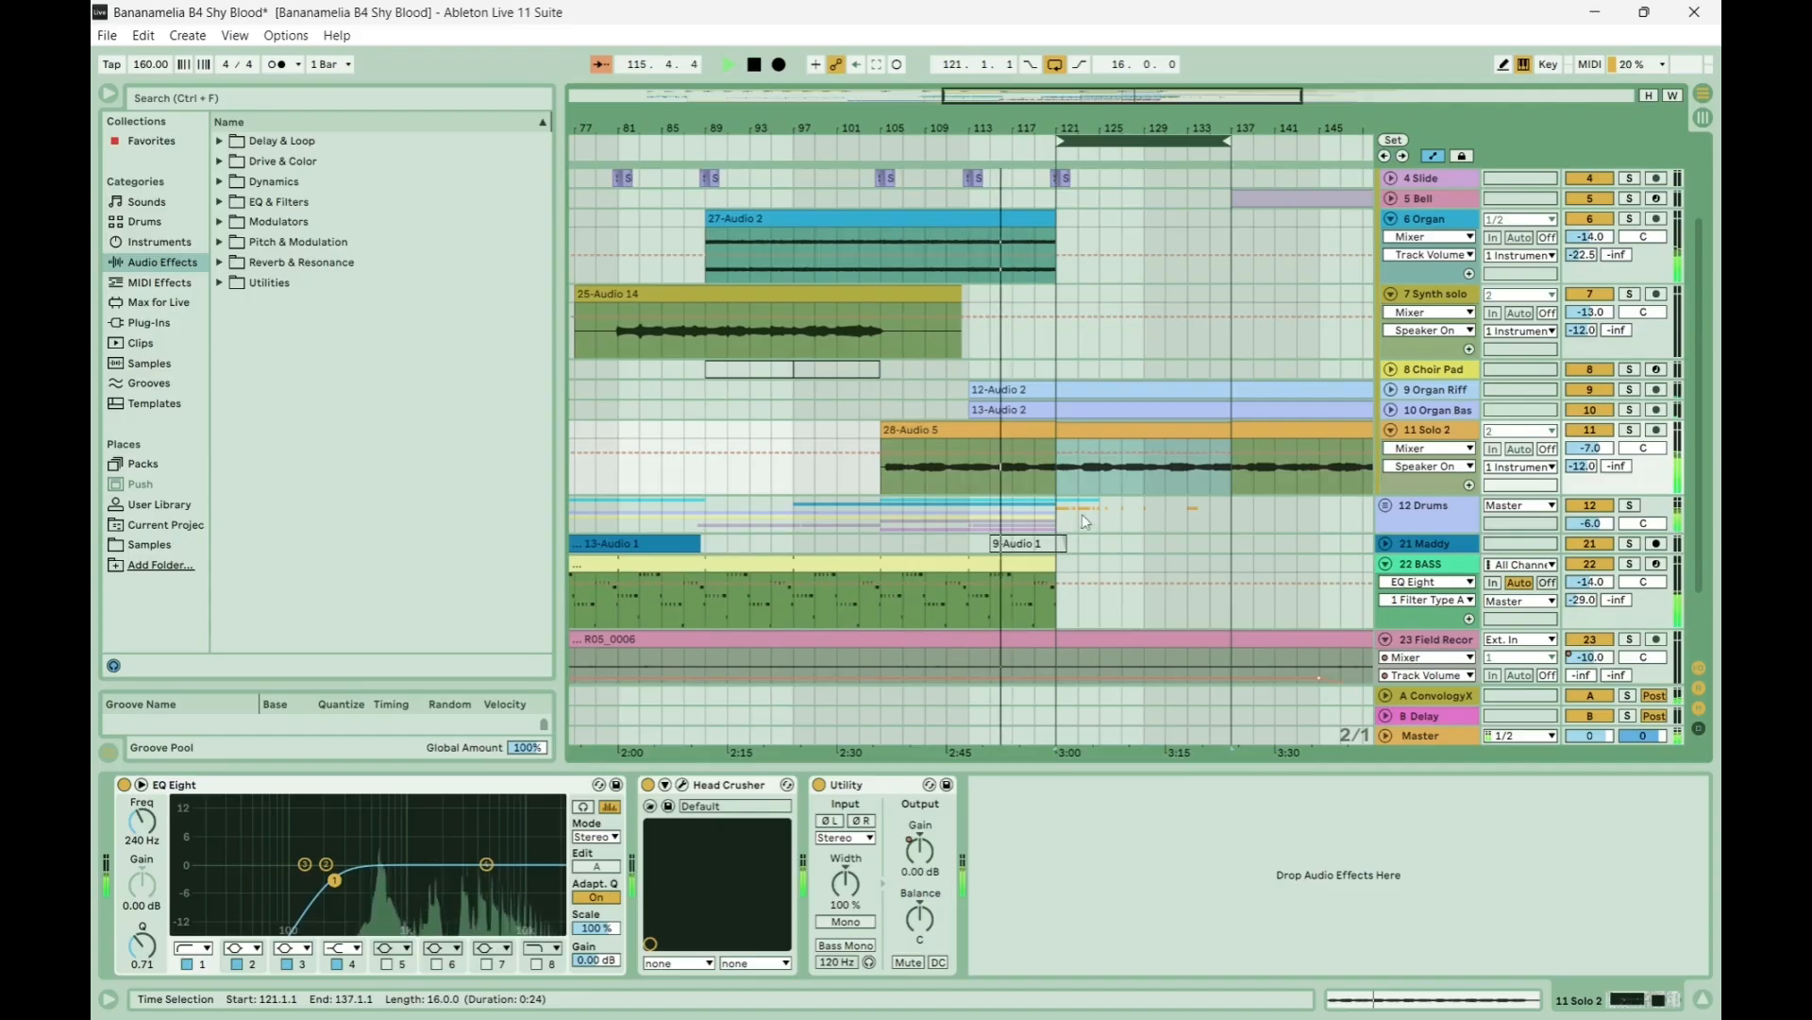
scroll(1105, 510, right, 5)
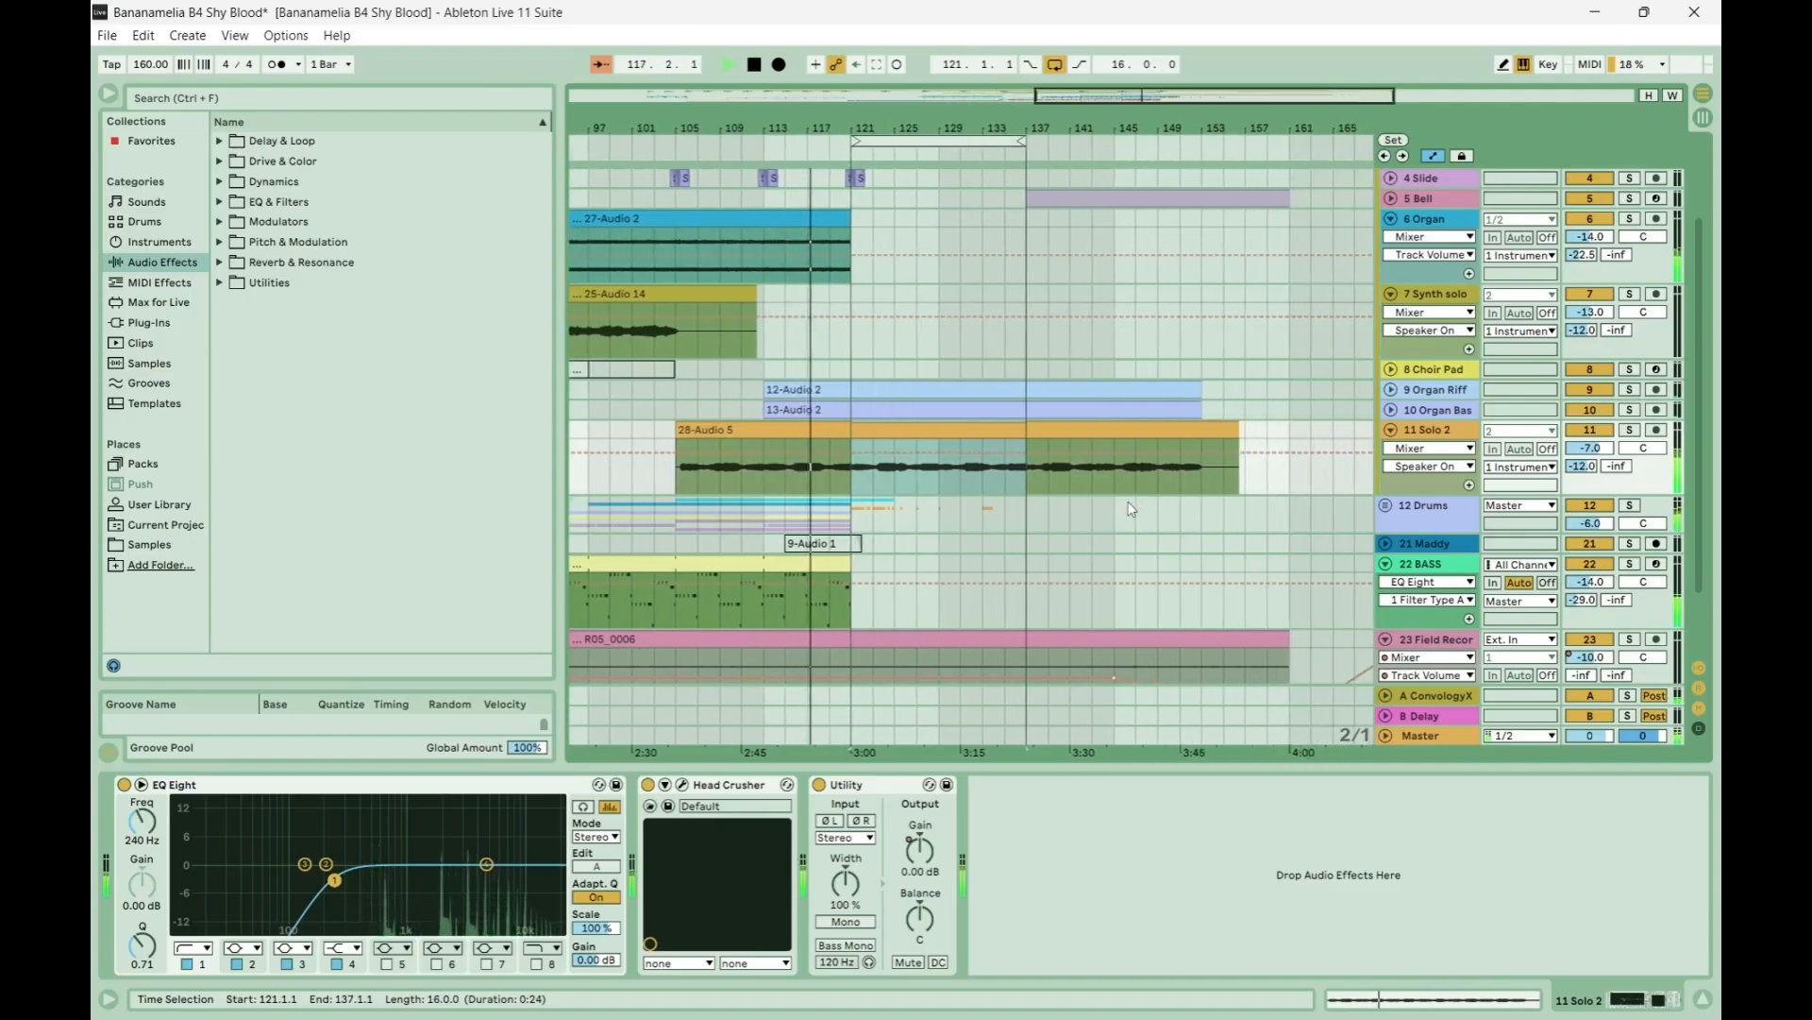
Review the tracks around bar 121 during playback, displaying the Choir Pad track's device chain and unfolding the Drums group.
scroll(1132, 509, down, 2)
scroll(1132, 509, up, 5)
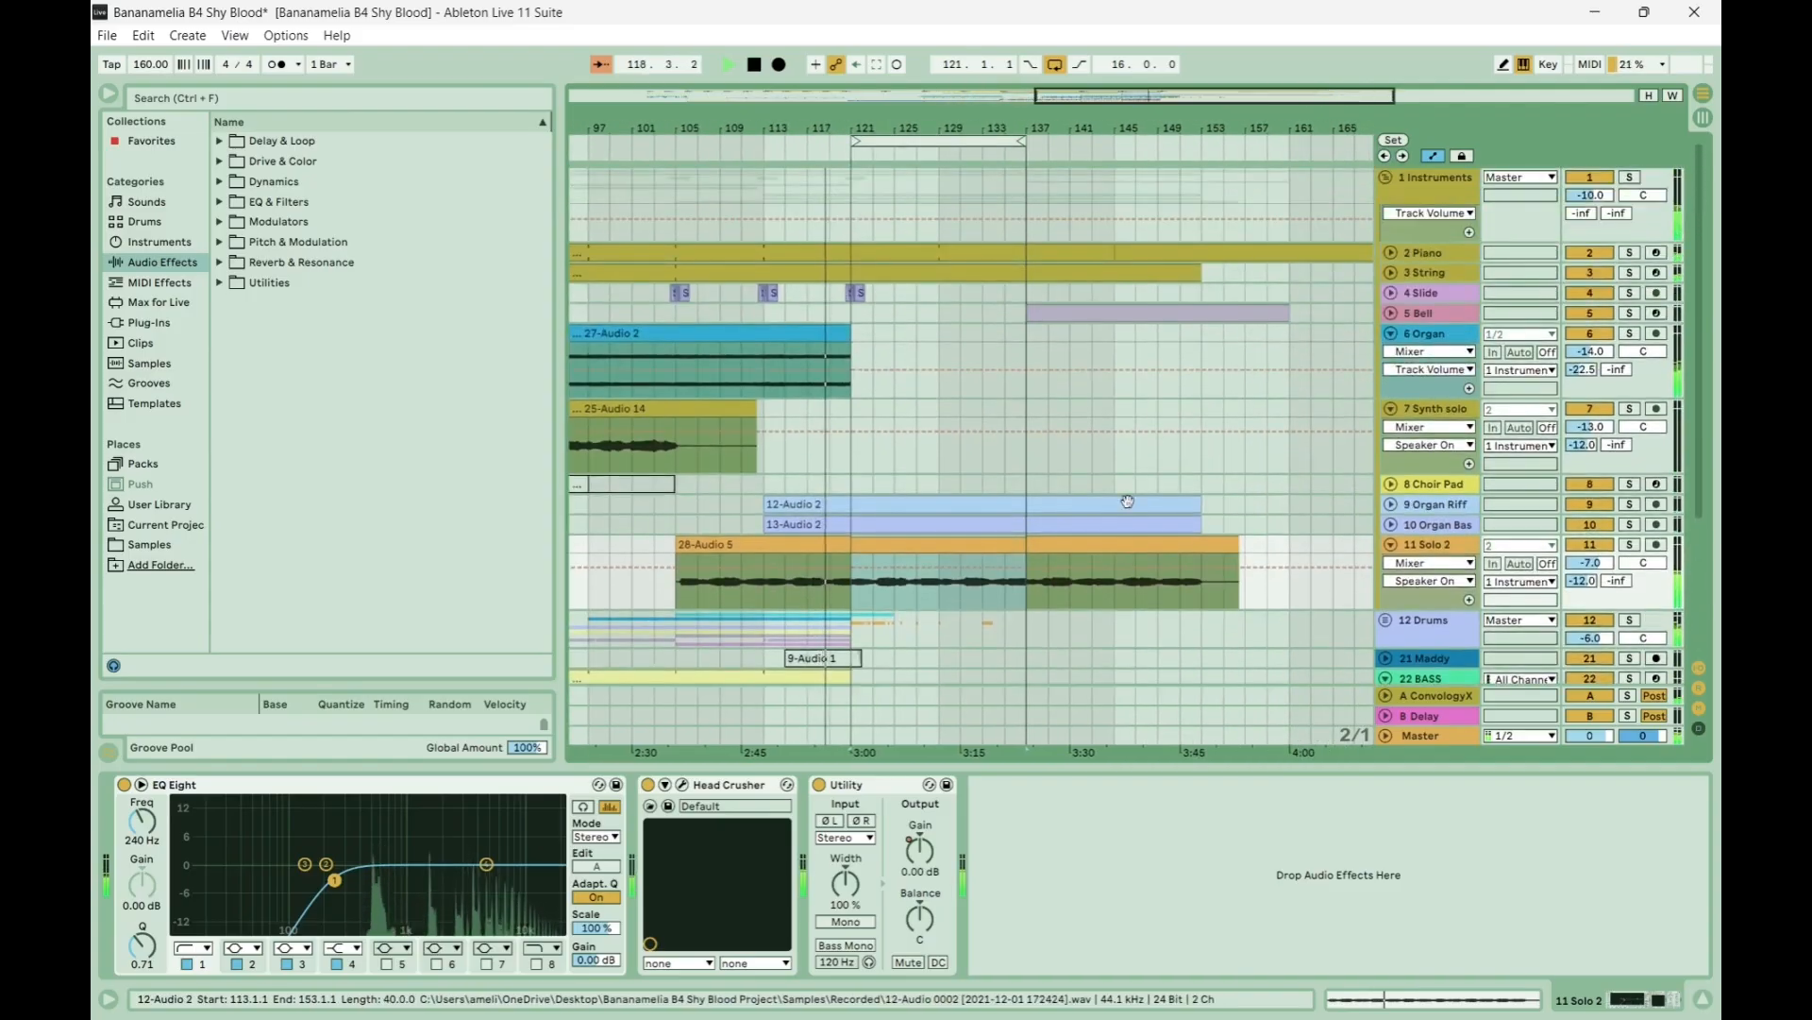
click(924, 476)
scroll(922, 476, down, 5)
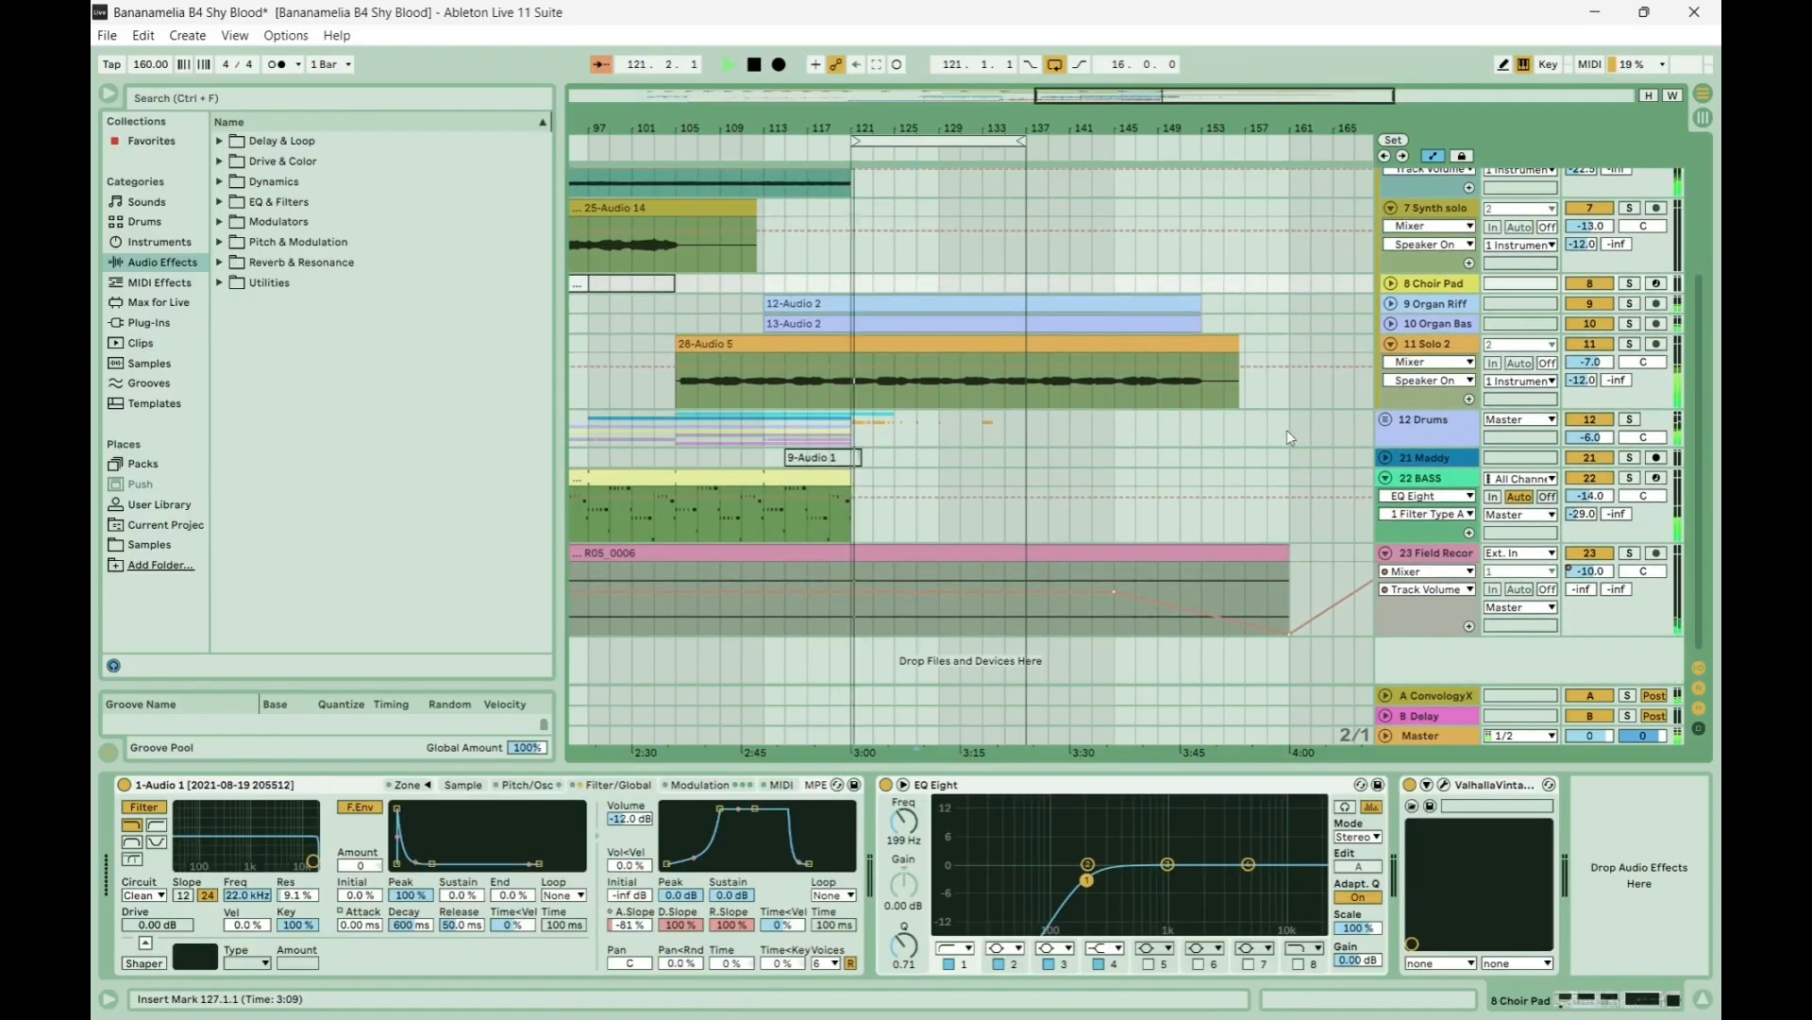
click(1384, 421)
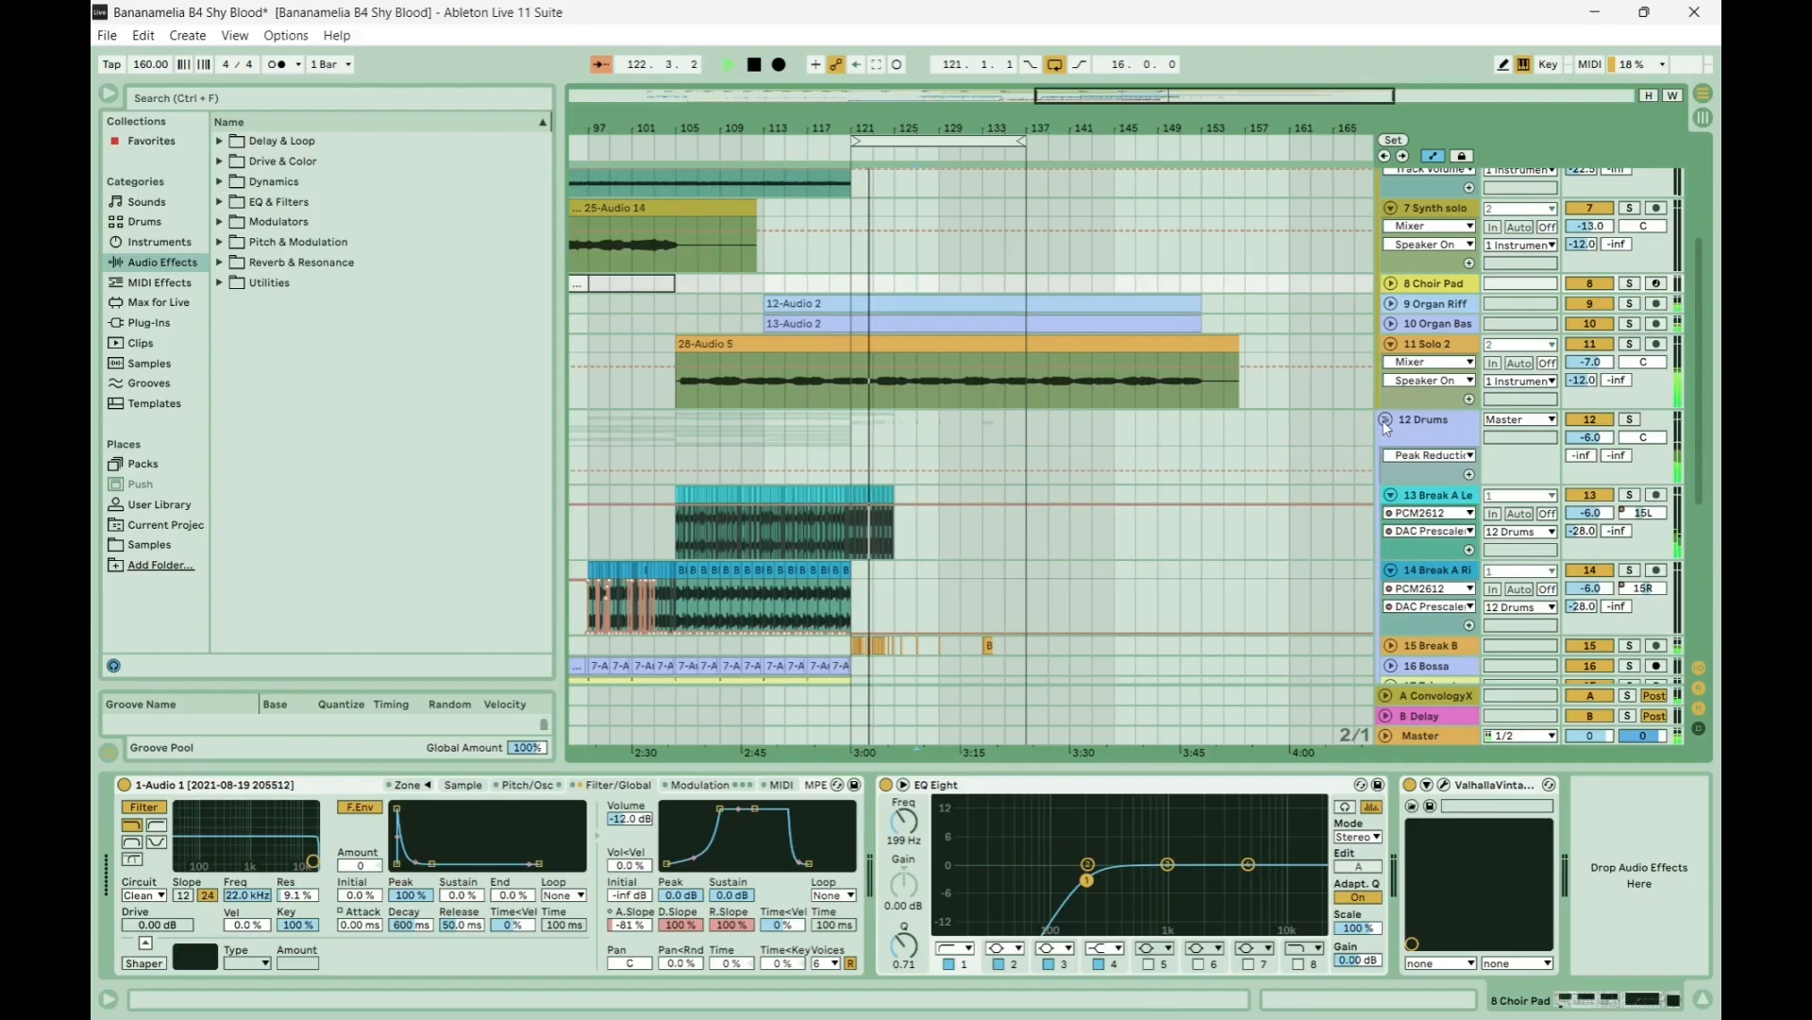
scroll(1384, 421, down, 3)
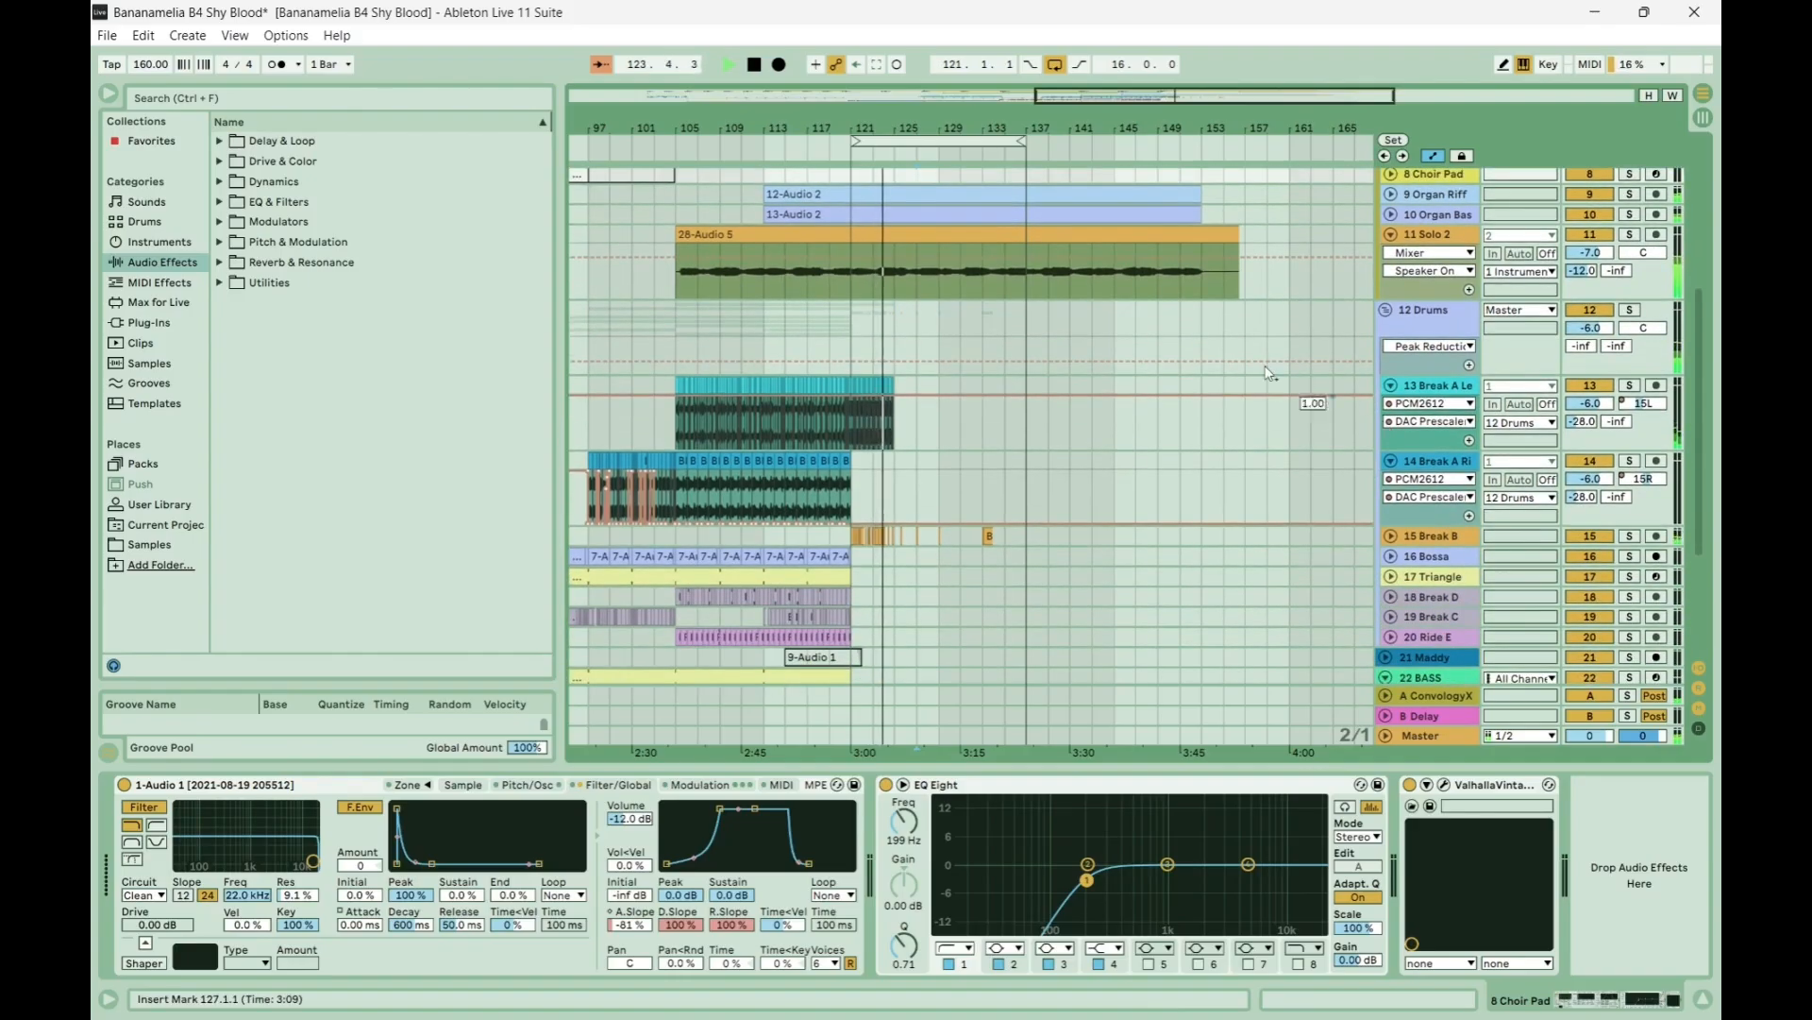
Play the Break A Left track in solo from bar 121, and turn its solo off to hear the full arrangement.
click(840, 347)
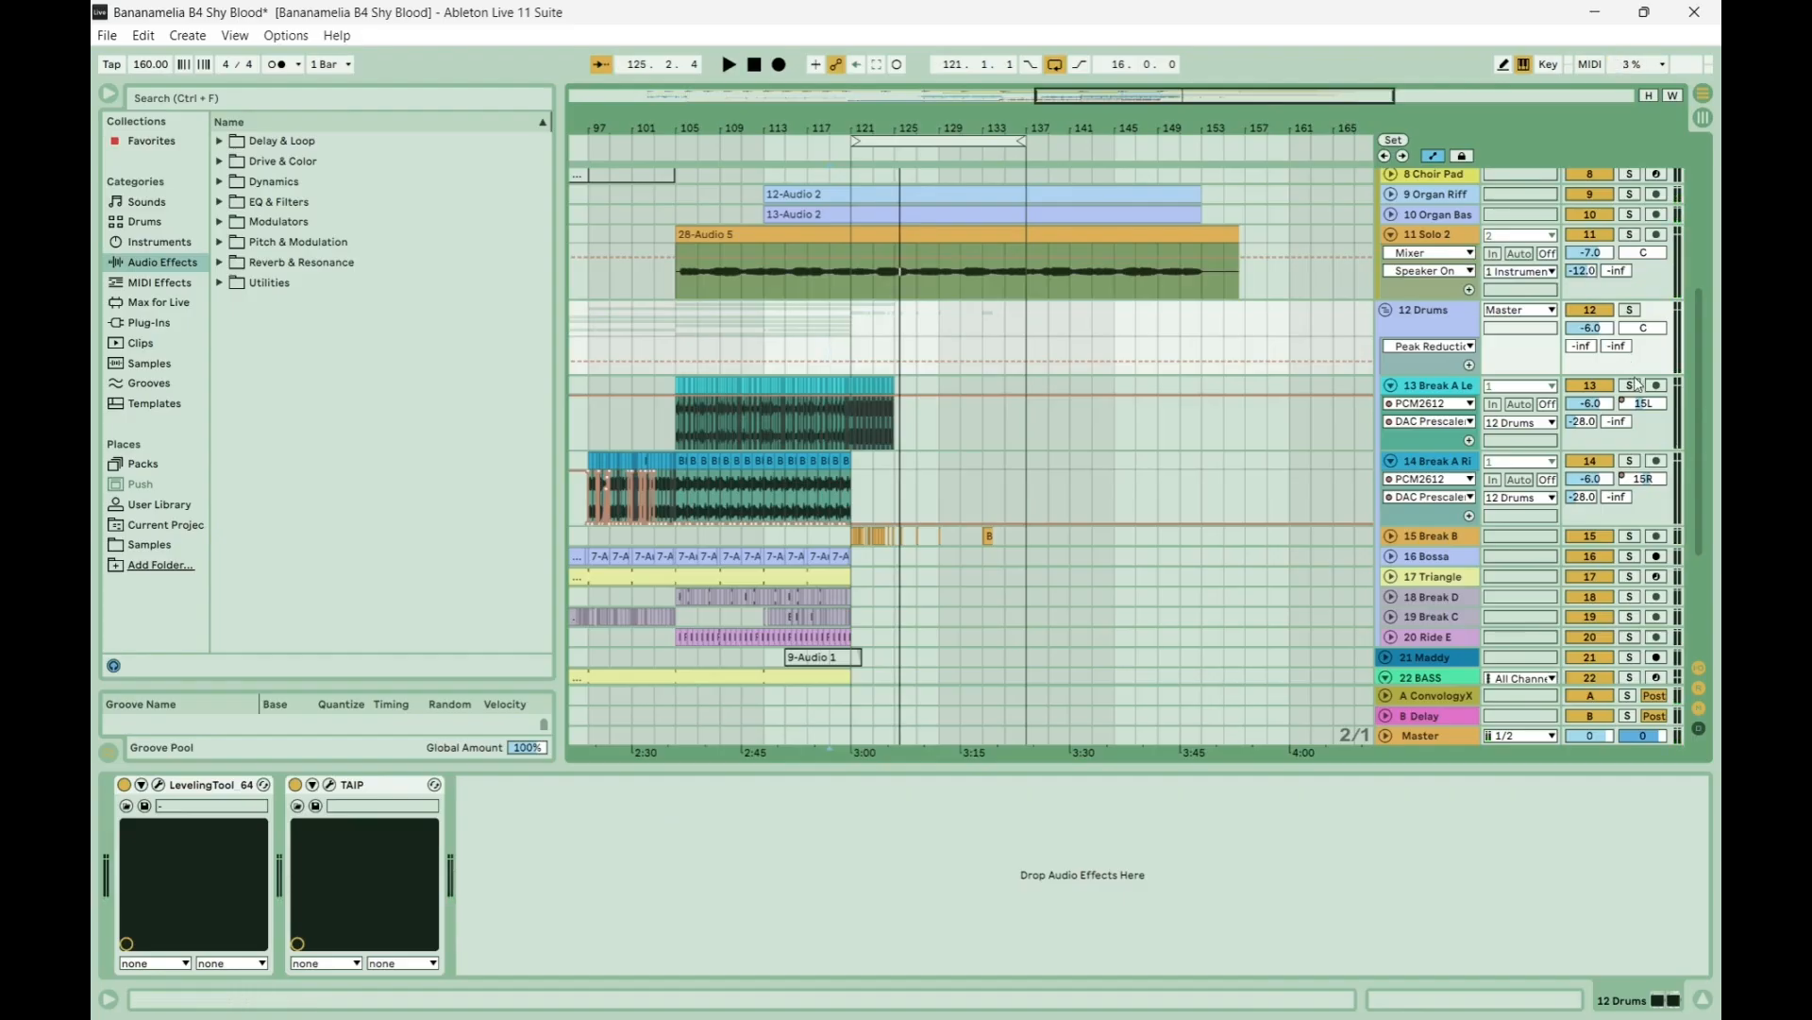
click(1630, 385)
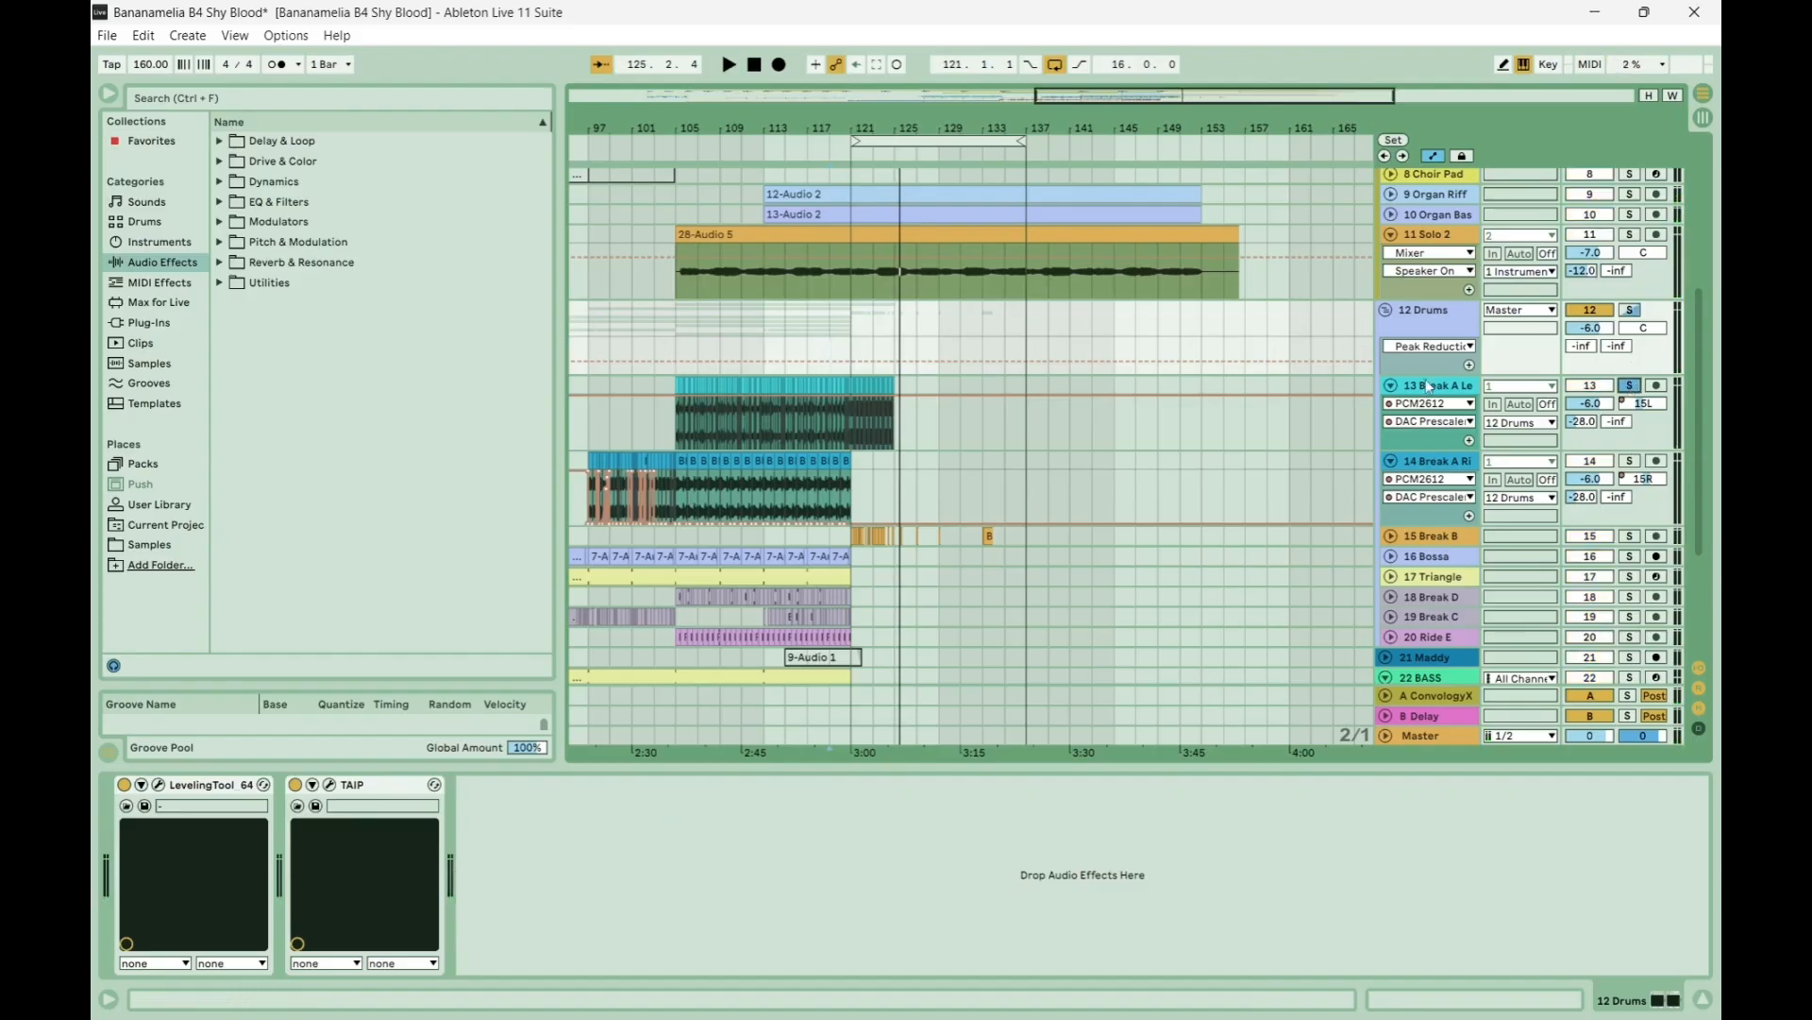
click(861, 363)
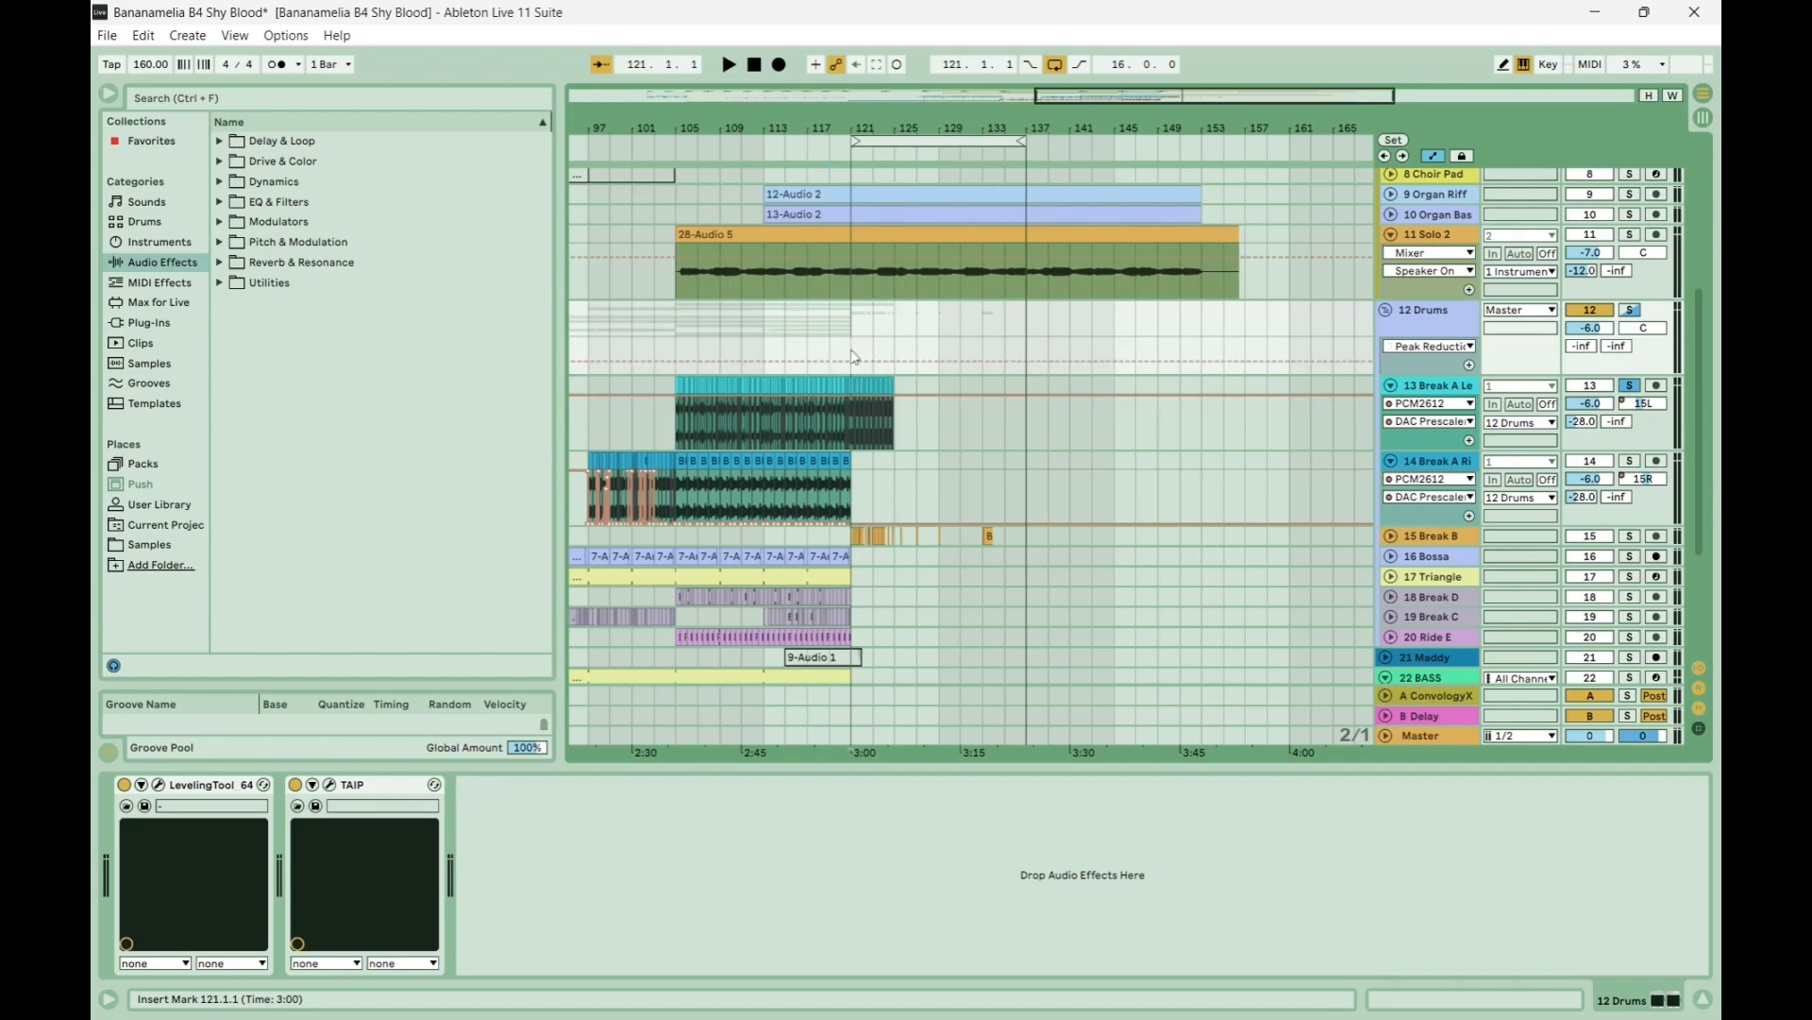
key(space)
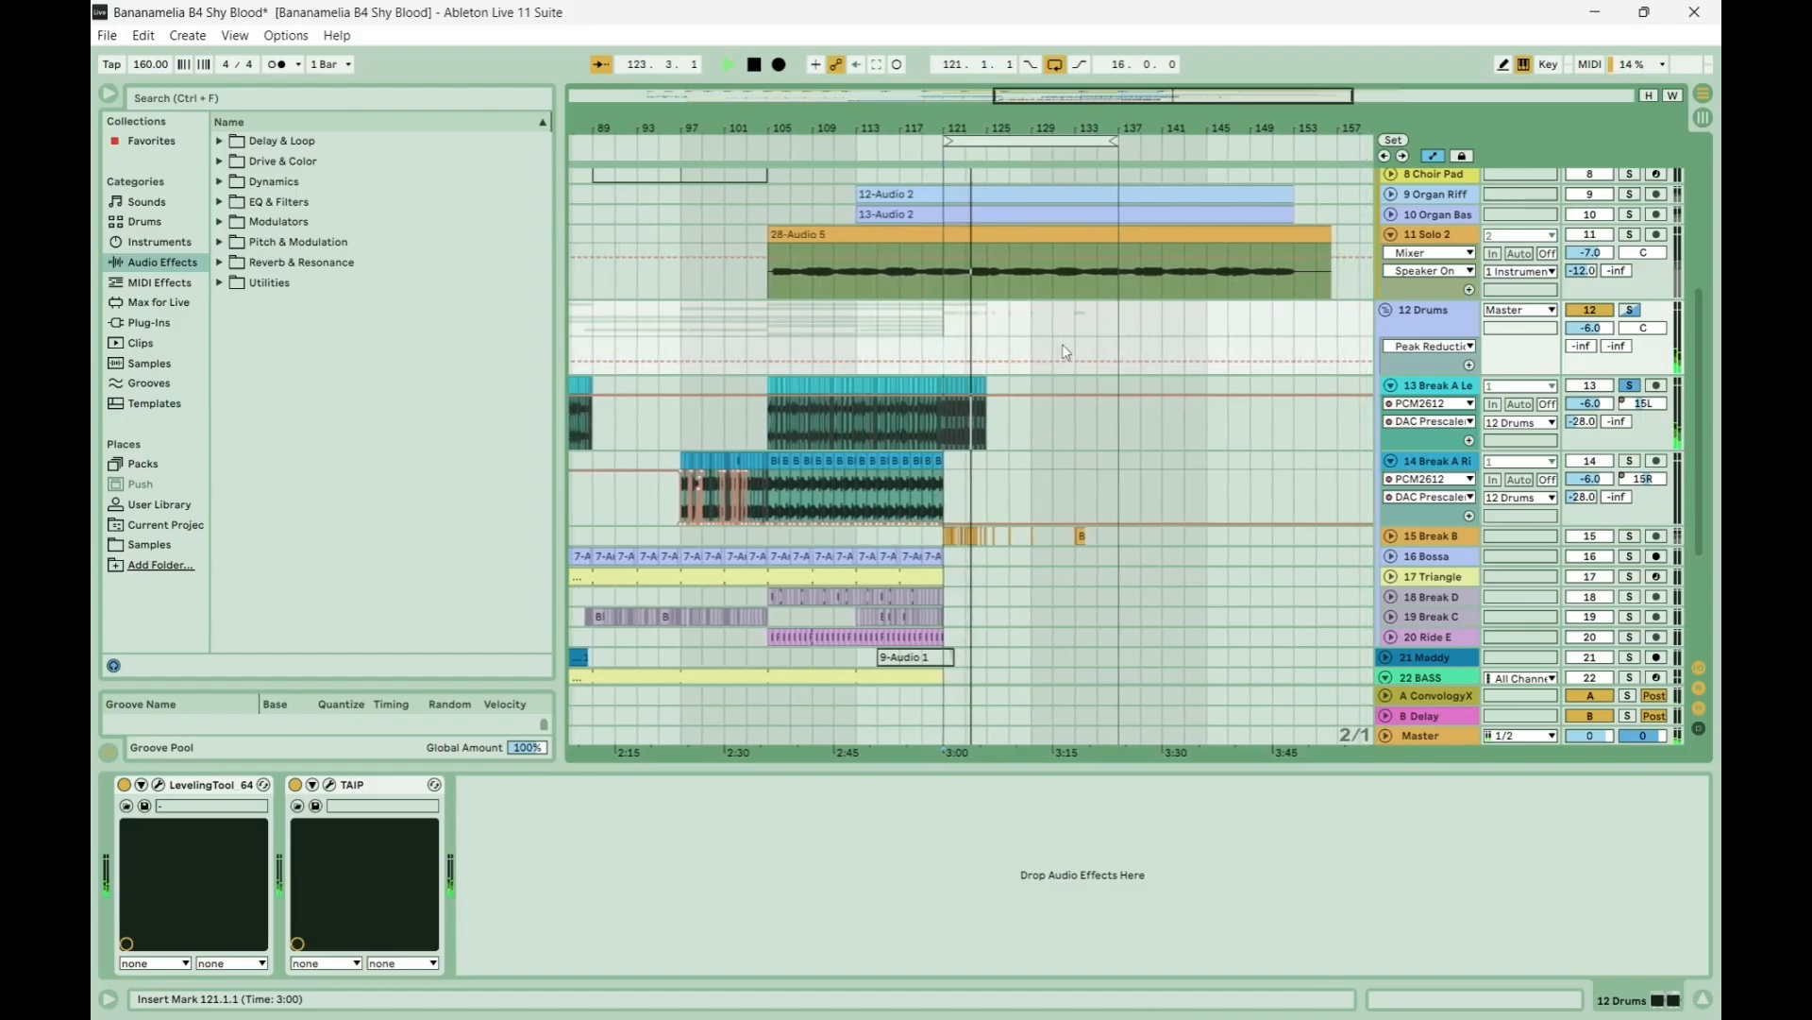
click(1629, 385)
key(space)
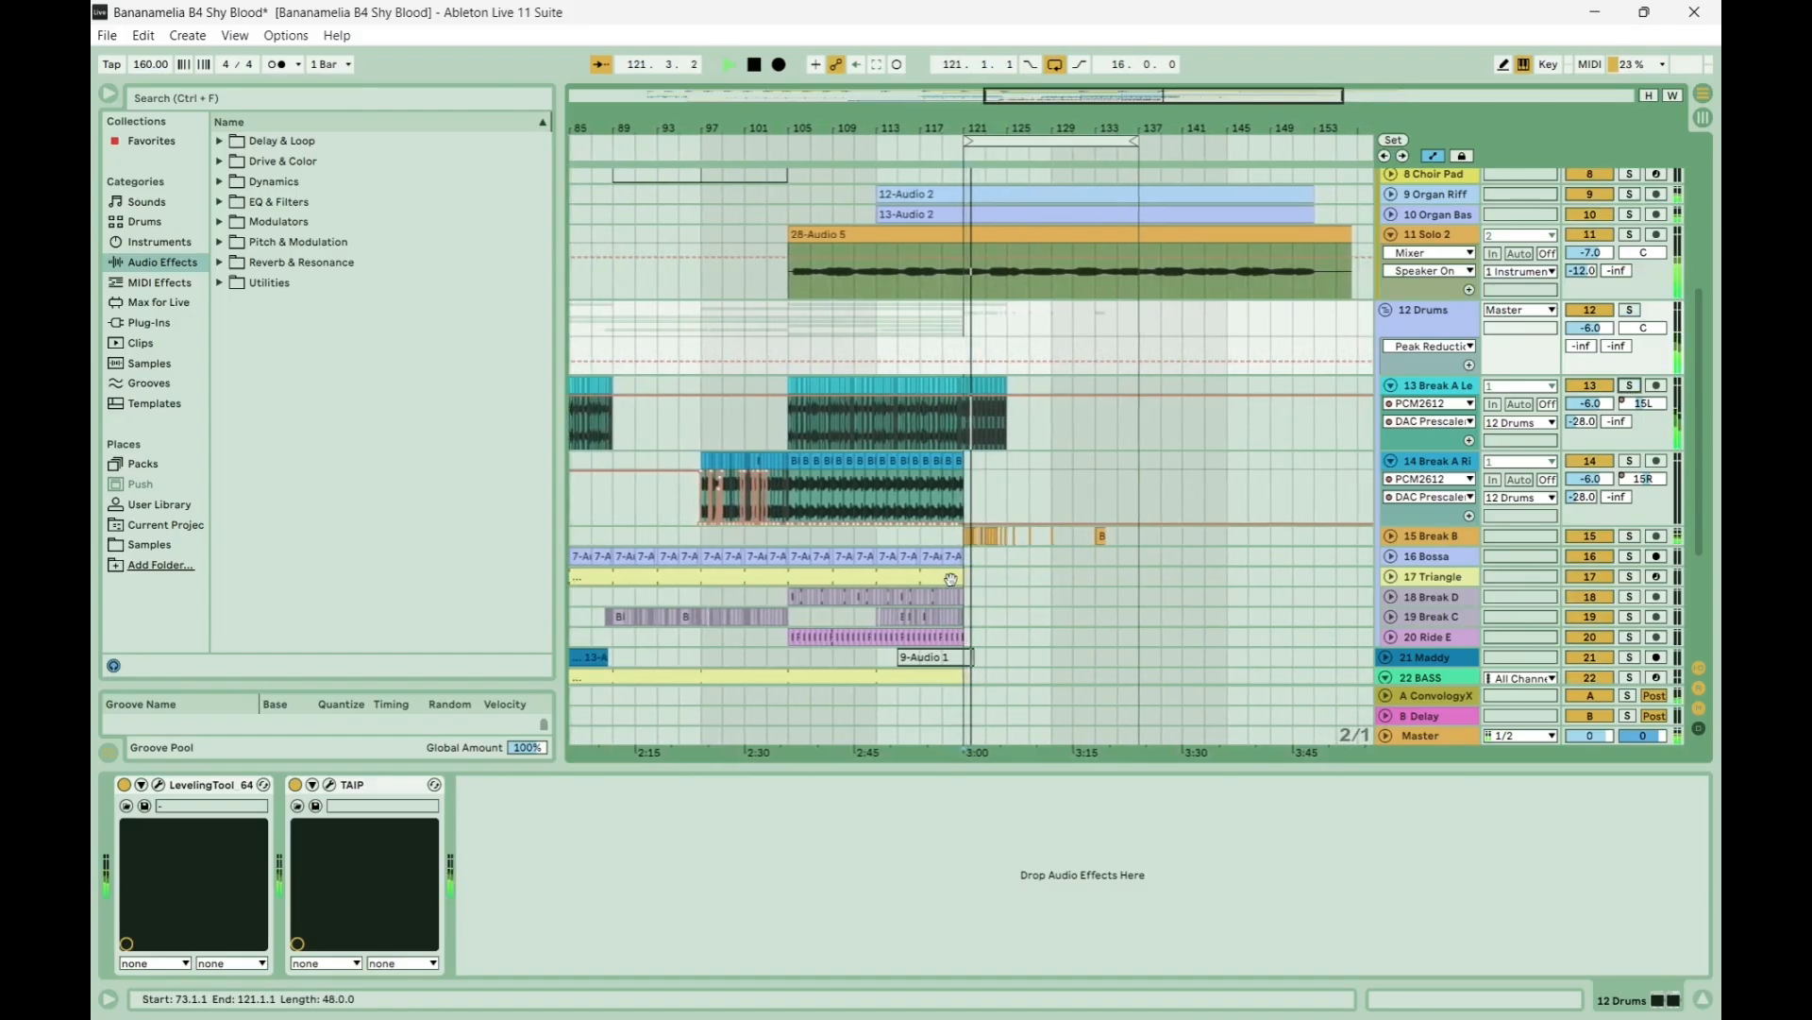
Listen to the Break B track in solo, turn its solo off and play the full arrangement from bar 121.
click(1630, 536)
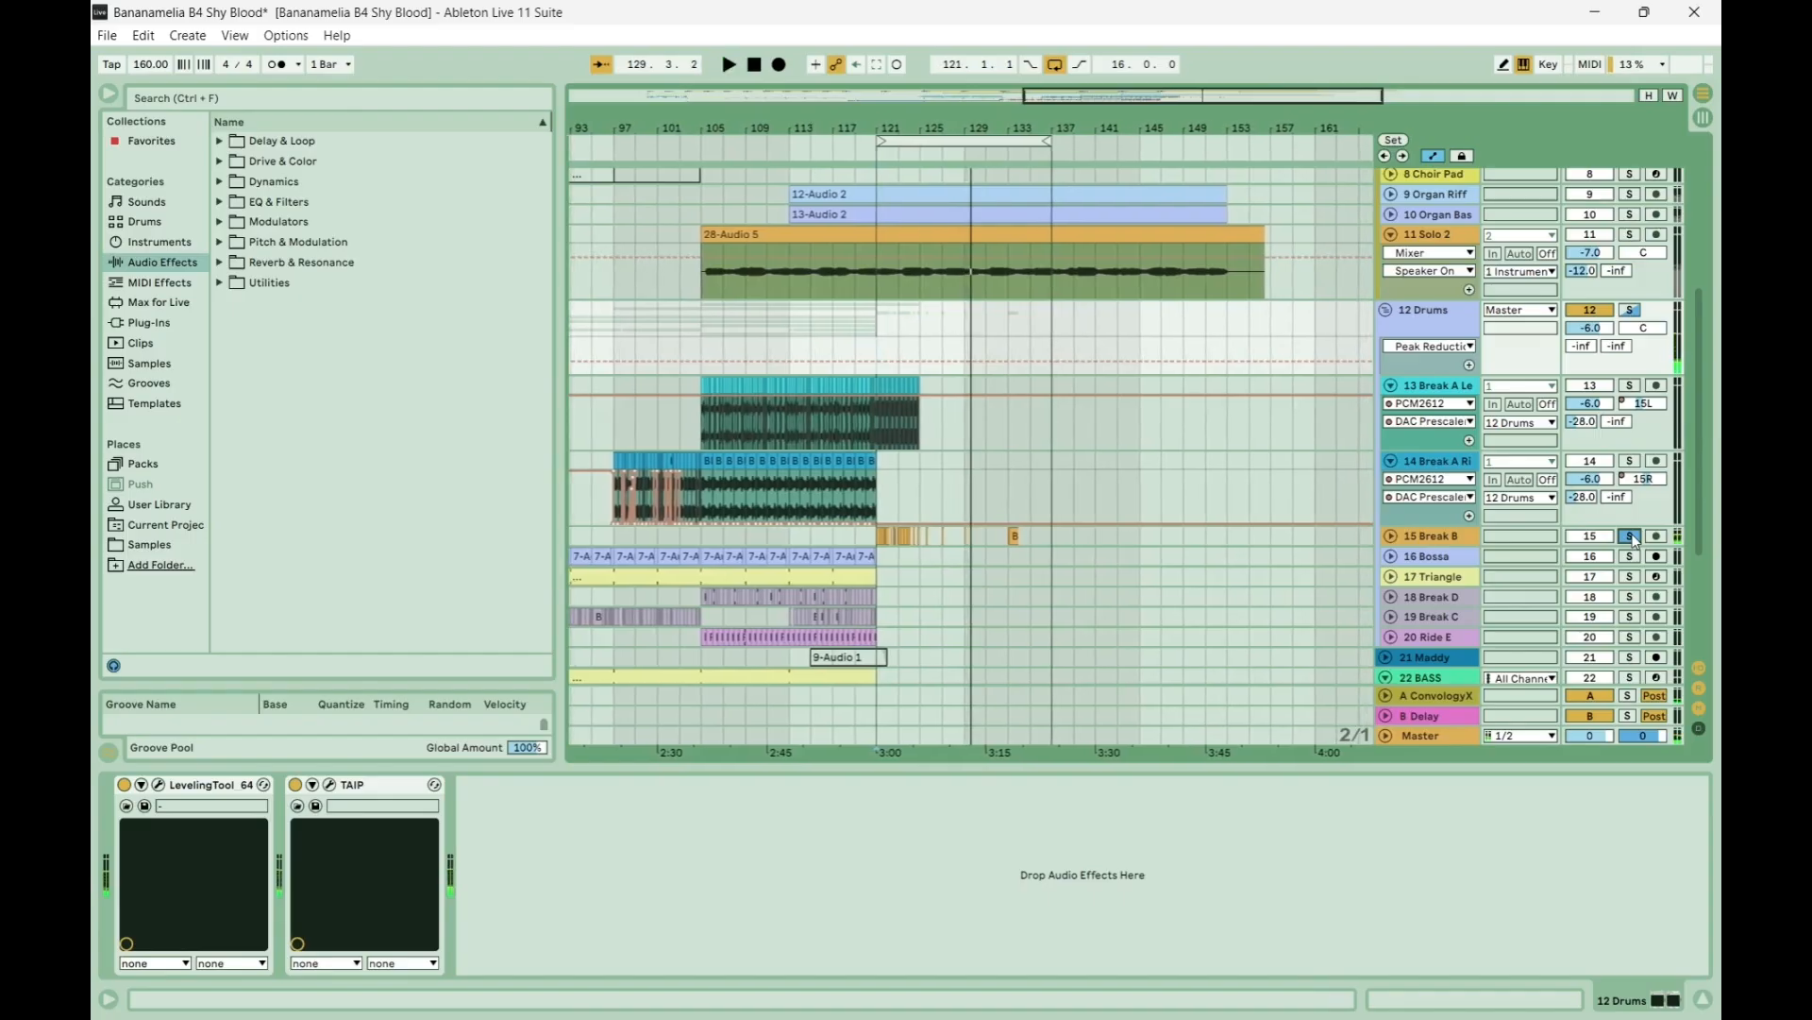
click(1633, 538)
key(space)
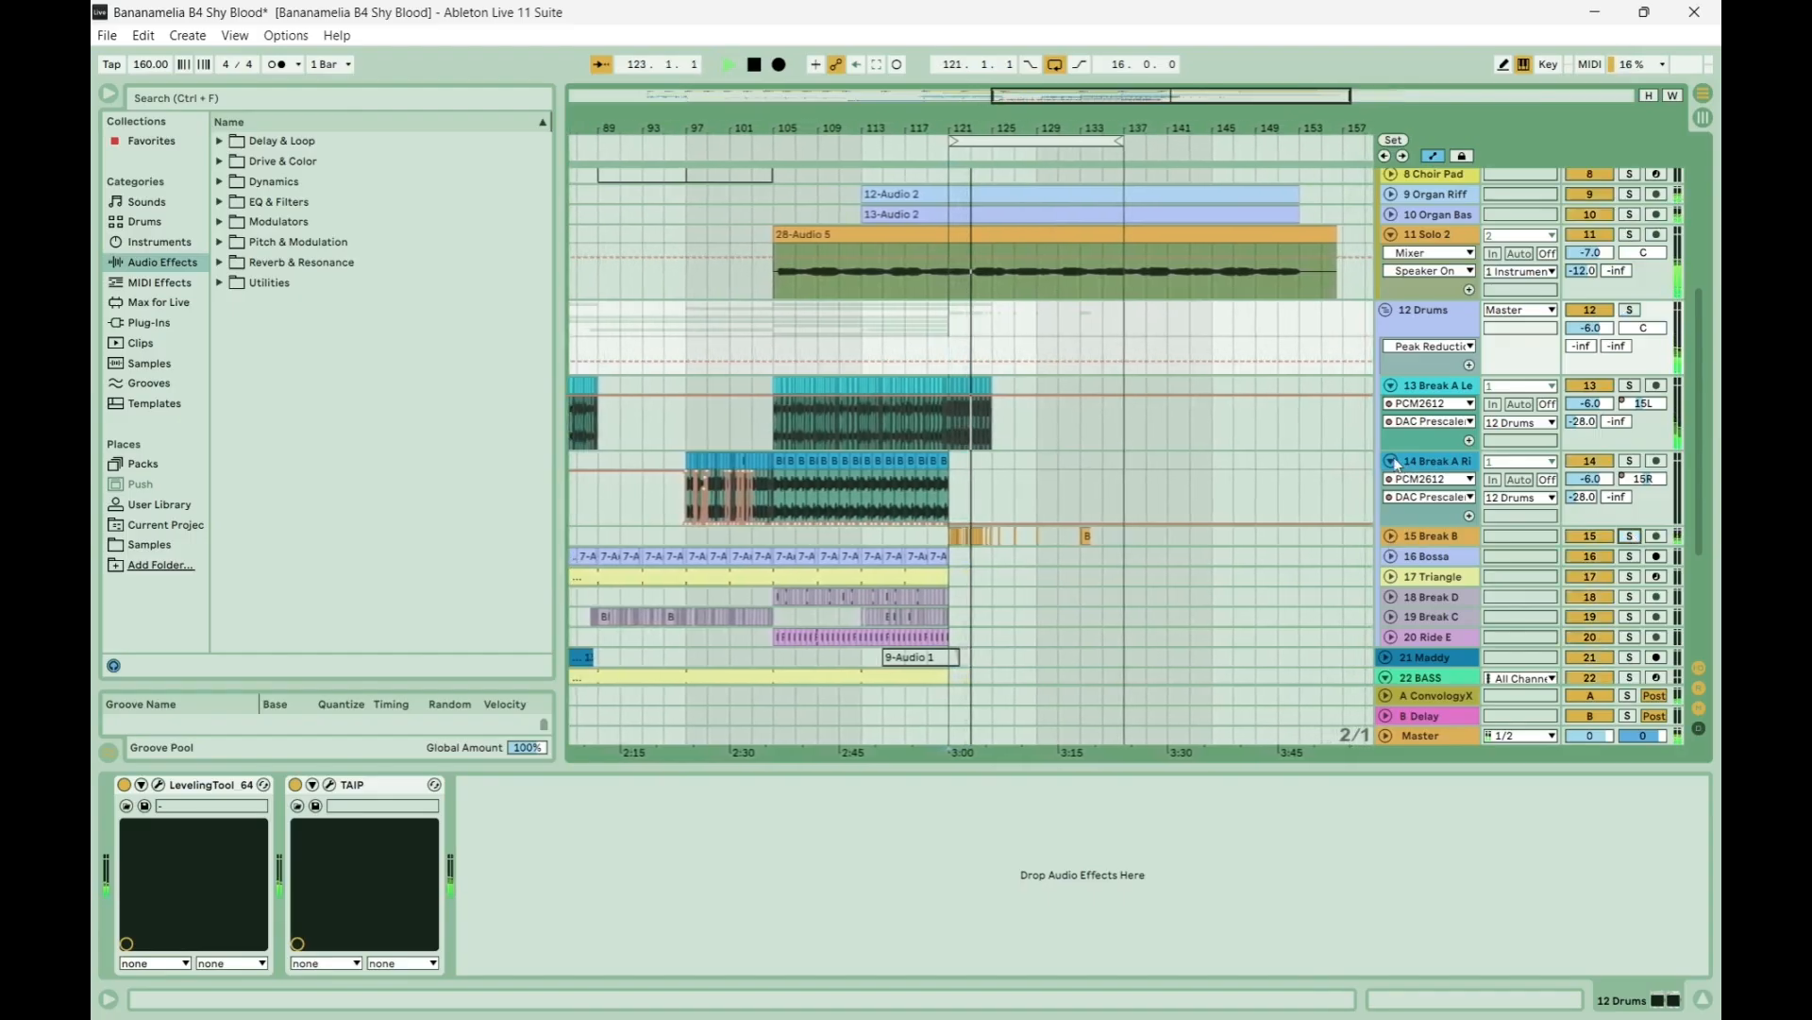
Fold the Break A Left and Break A Right tracks, and briefly unfold Break B to view its Utility Gain automation.
click(1393, 460)
click(1392, 386)
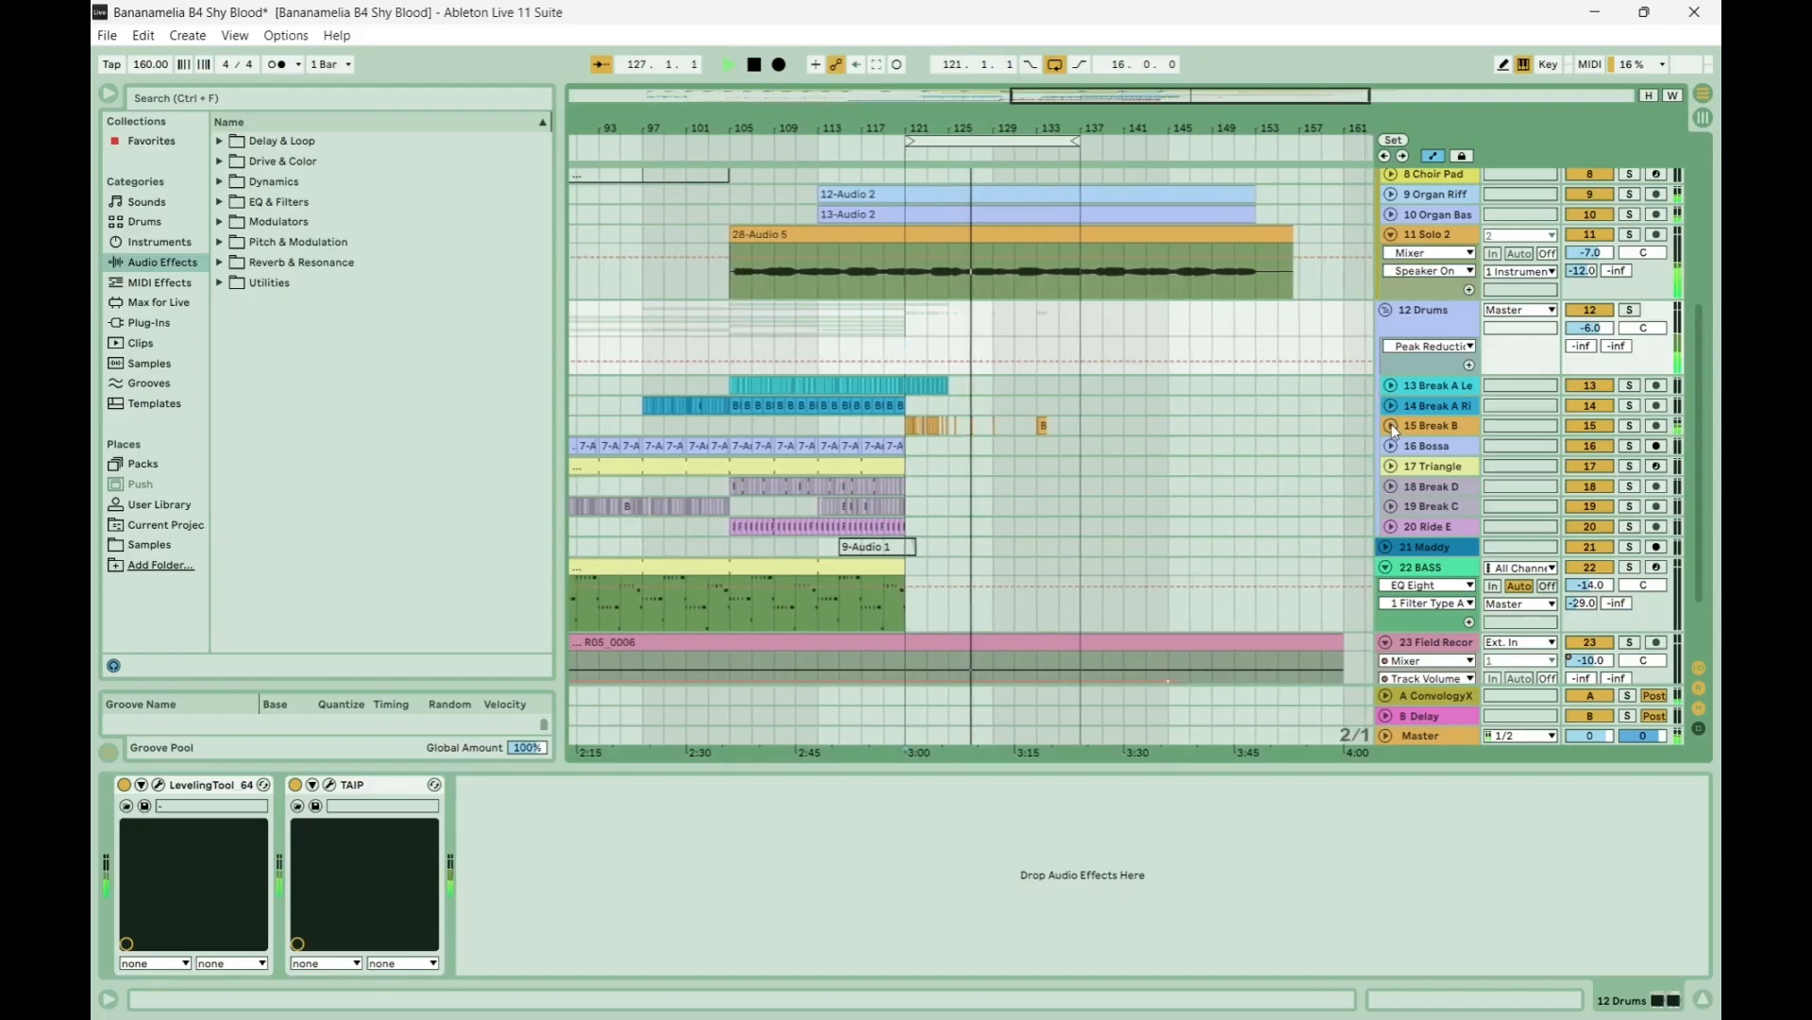
click(1391, 425)
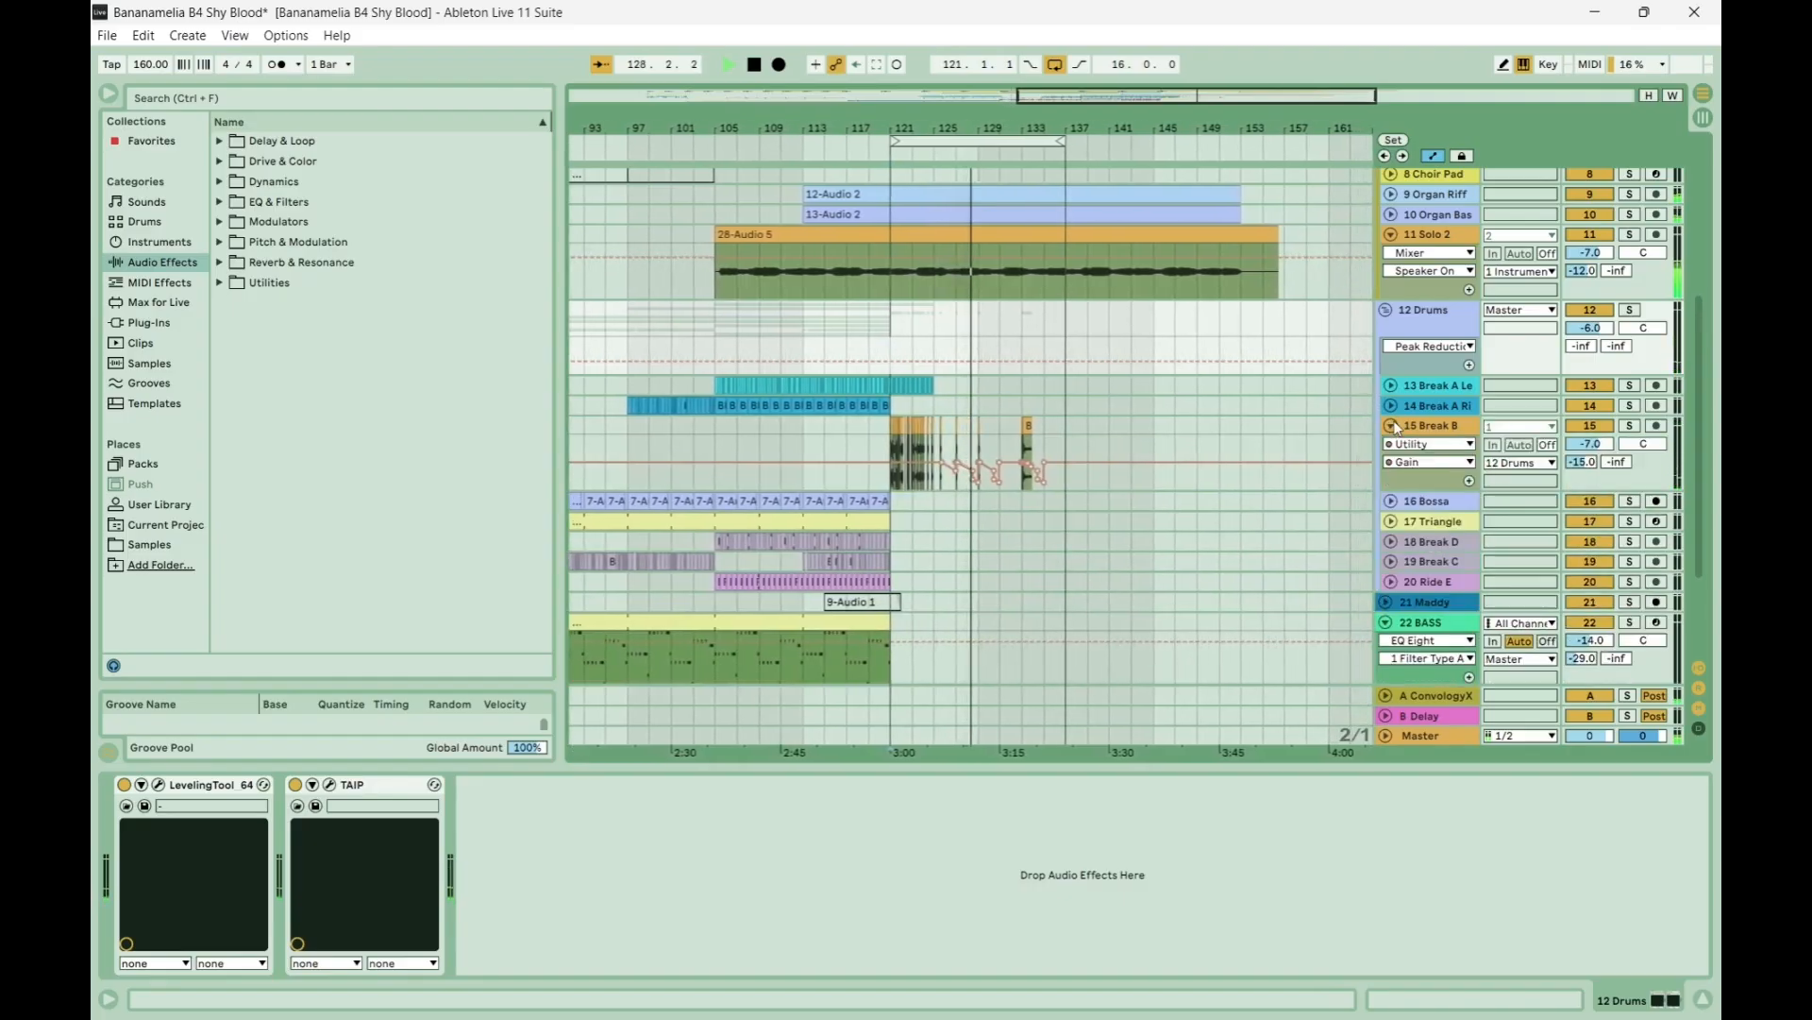
click(1394, 425)
Review the tracks during playback, select the last Break B clip at bar 133 and place the insert mark at bar 131.
scroll(1048, 523, down, 1)
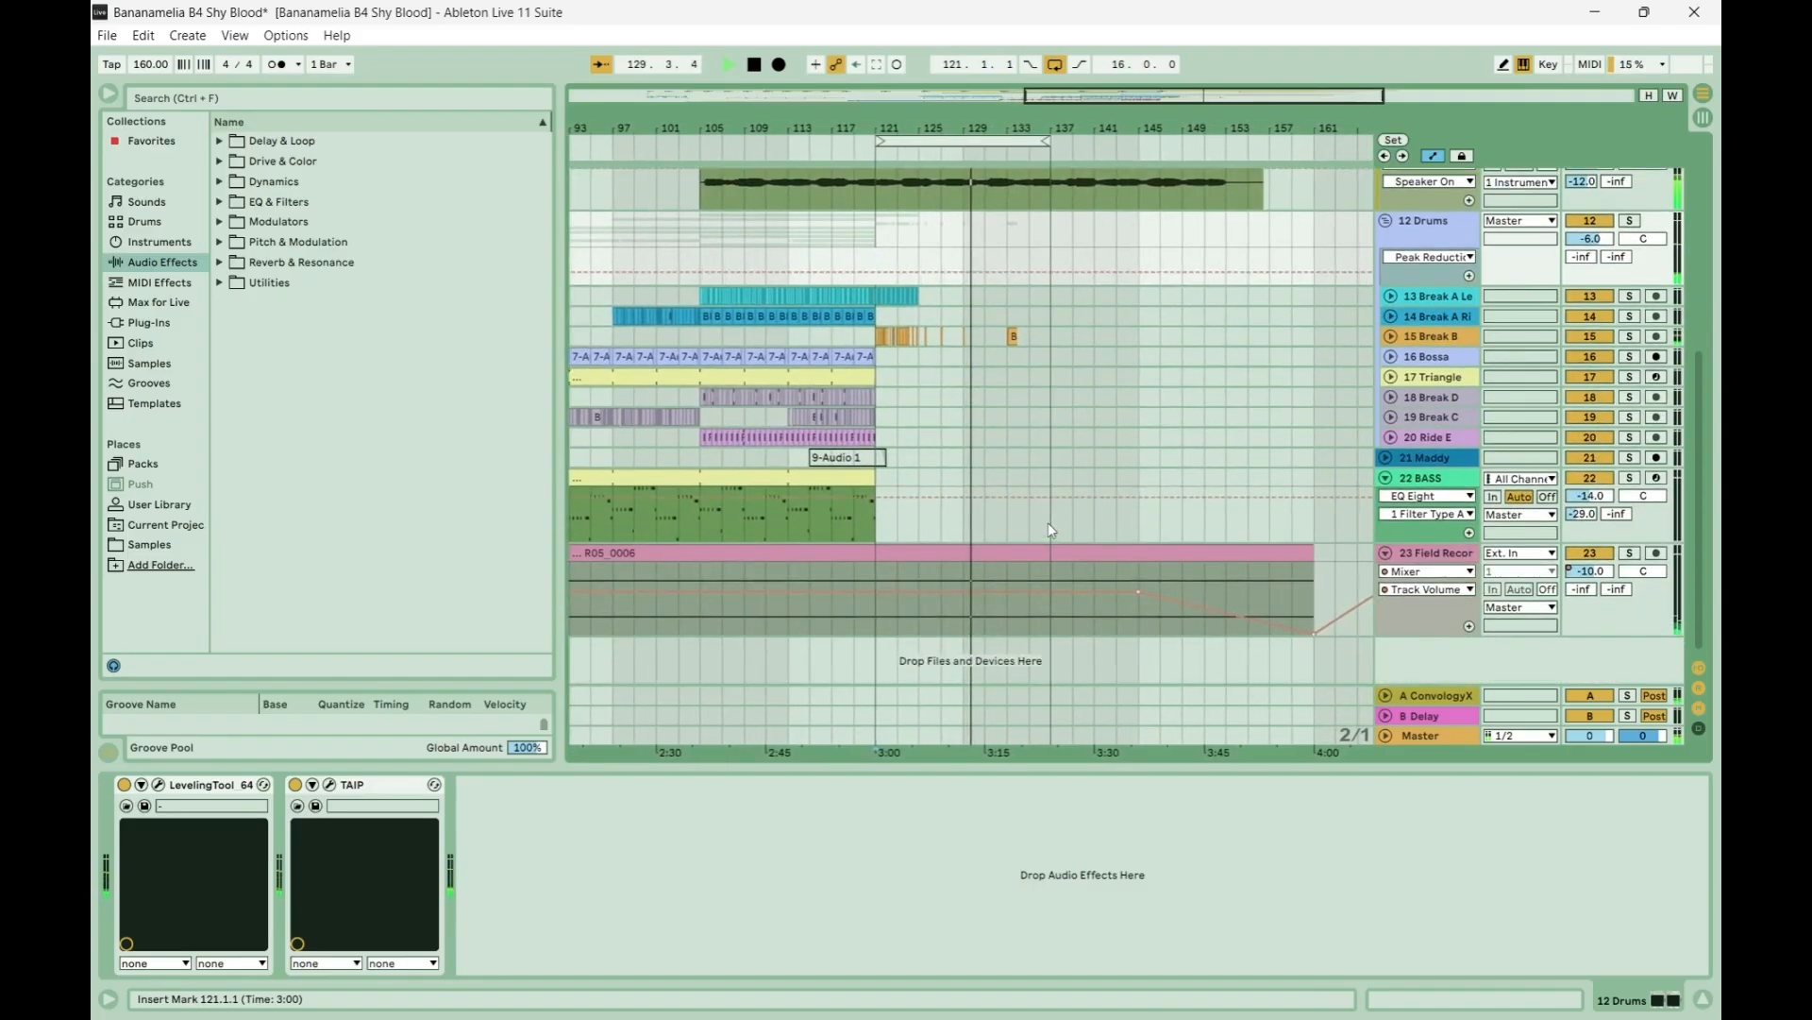
scroll(1048, 523, up, 4)
scroll(1047, 523, up, 1)
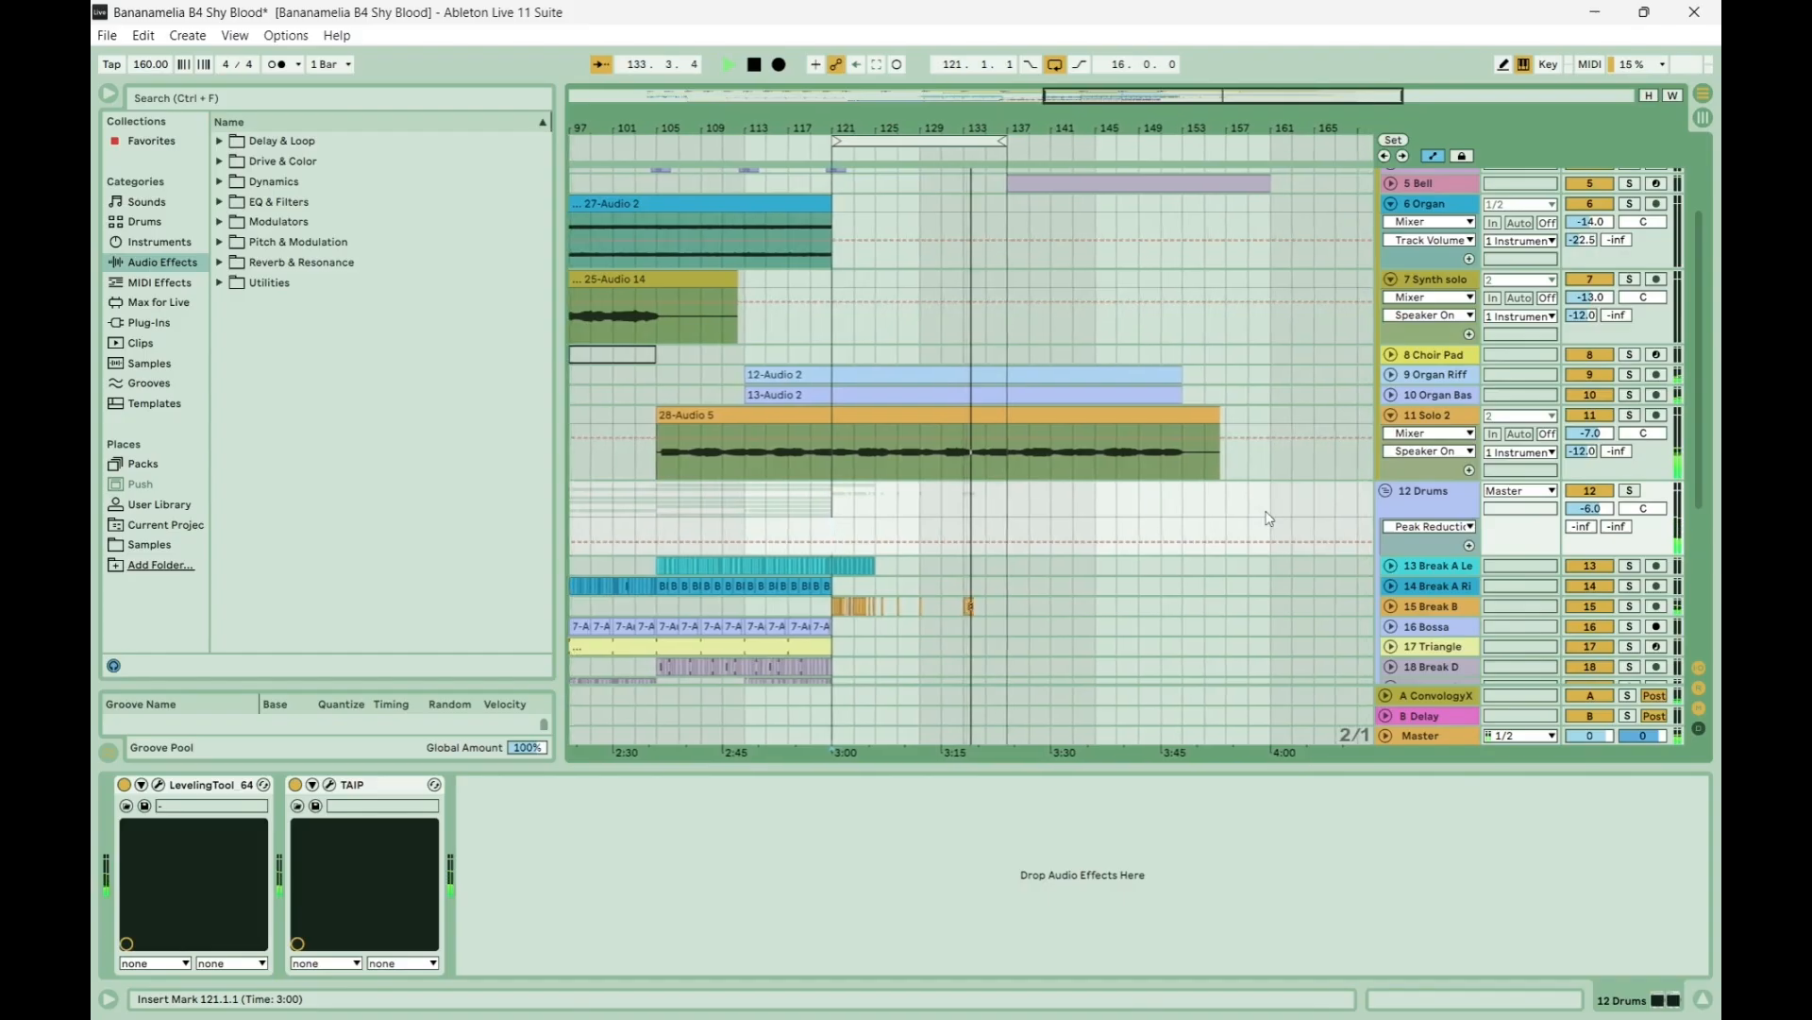
scroll(1268, 518, down, 3)
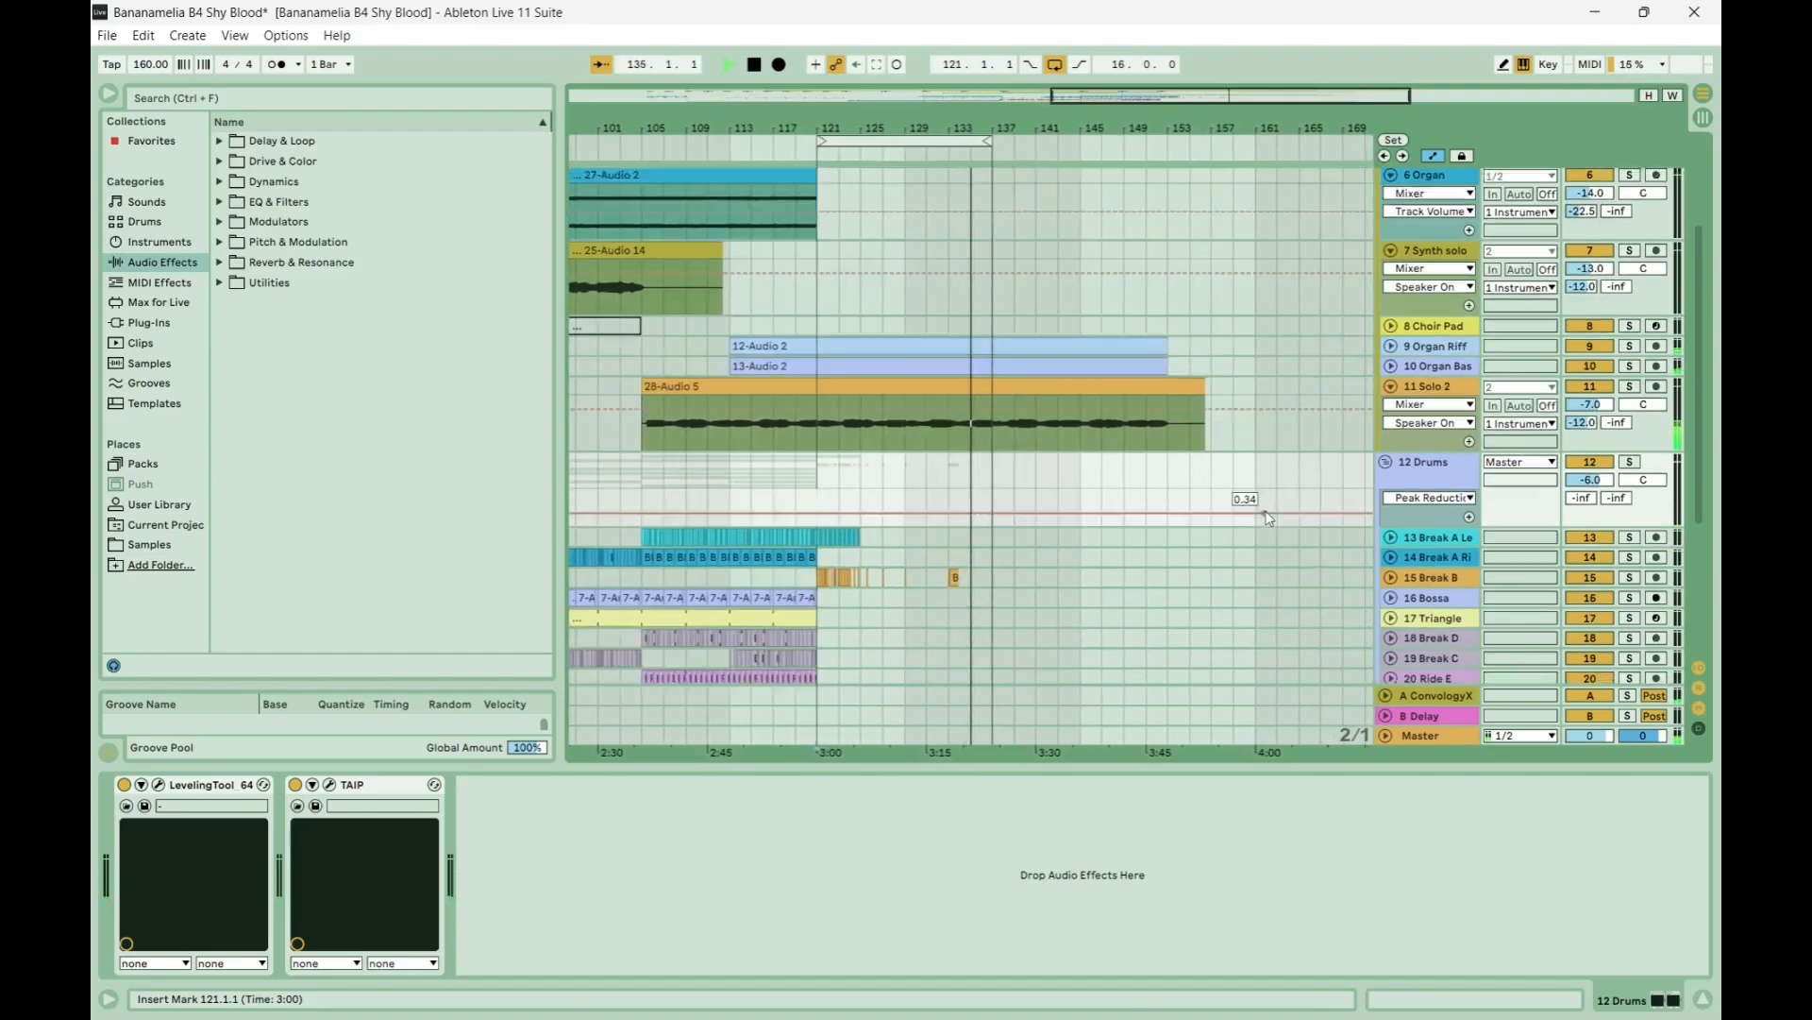
click(946, 487)
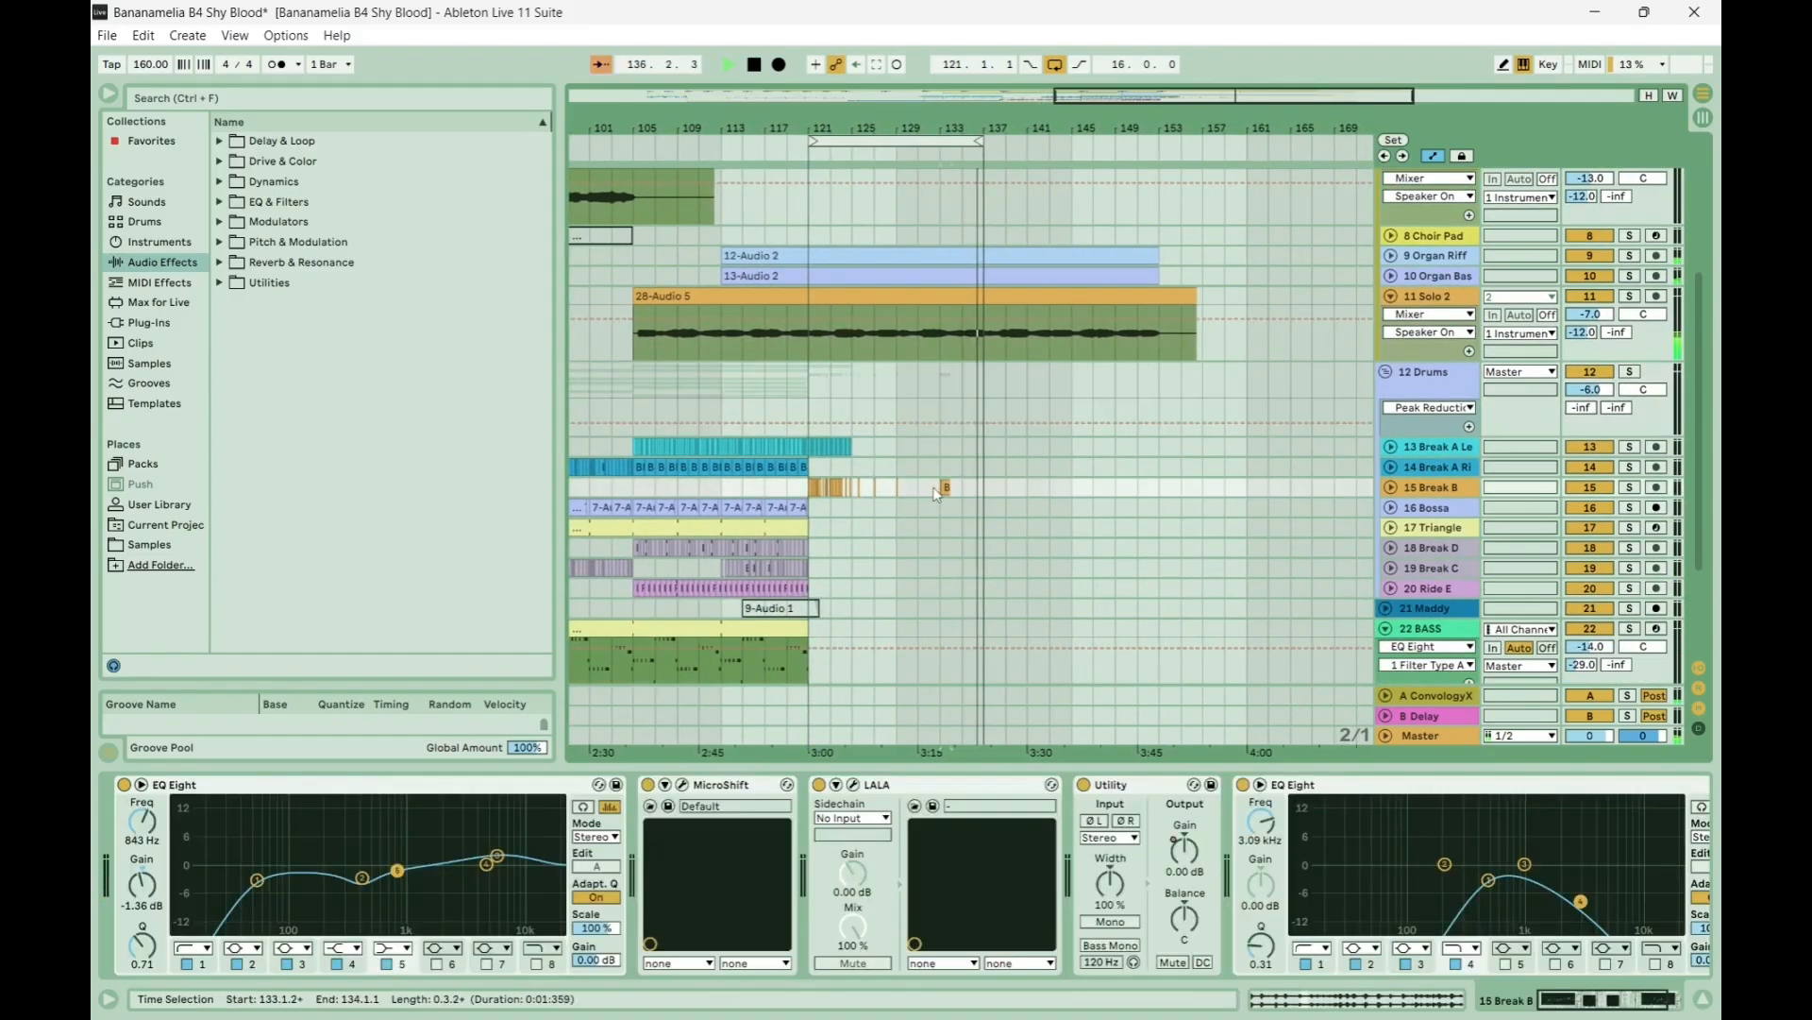
click(938, 494)
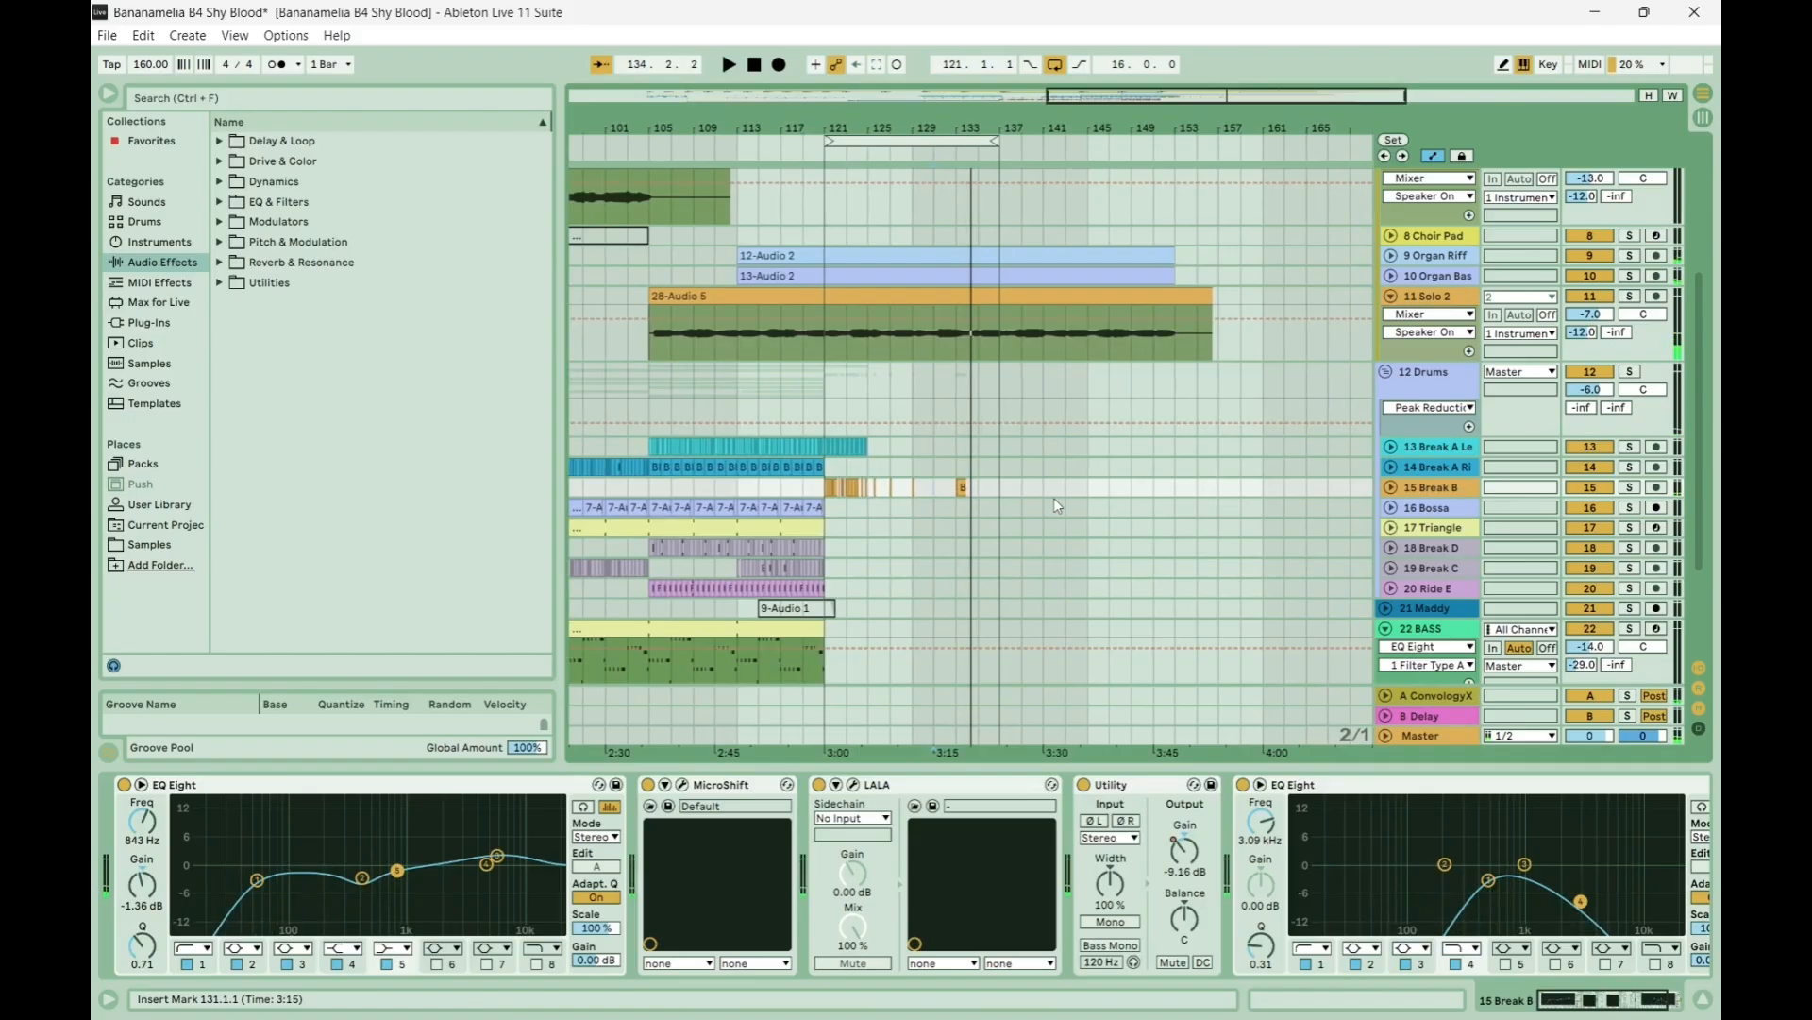
Select the R05_0006 clip on the Field Recording track, play it from its start, and resume playback from bar 123.
scroll(1057, 506, down, 3)
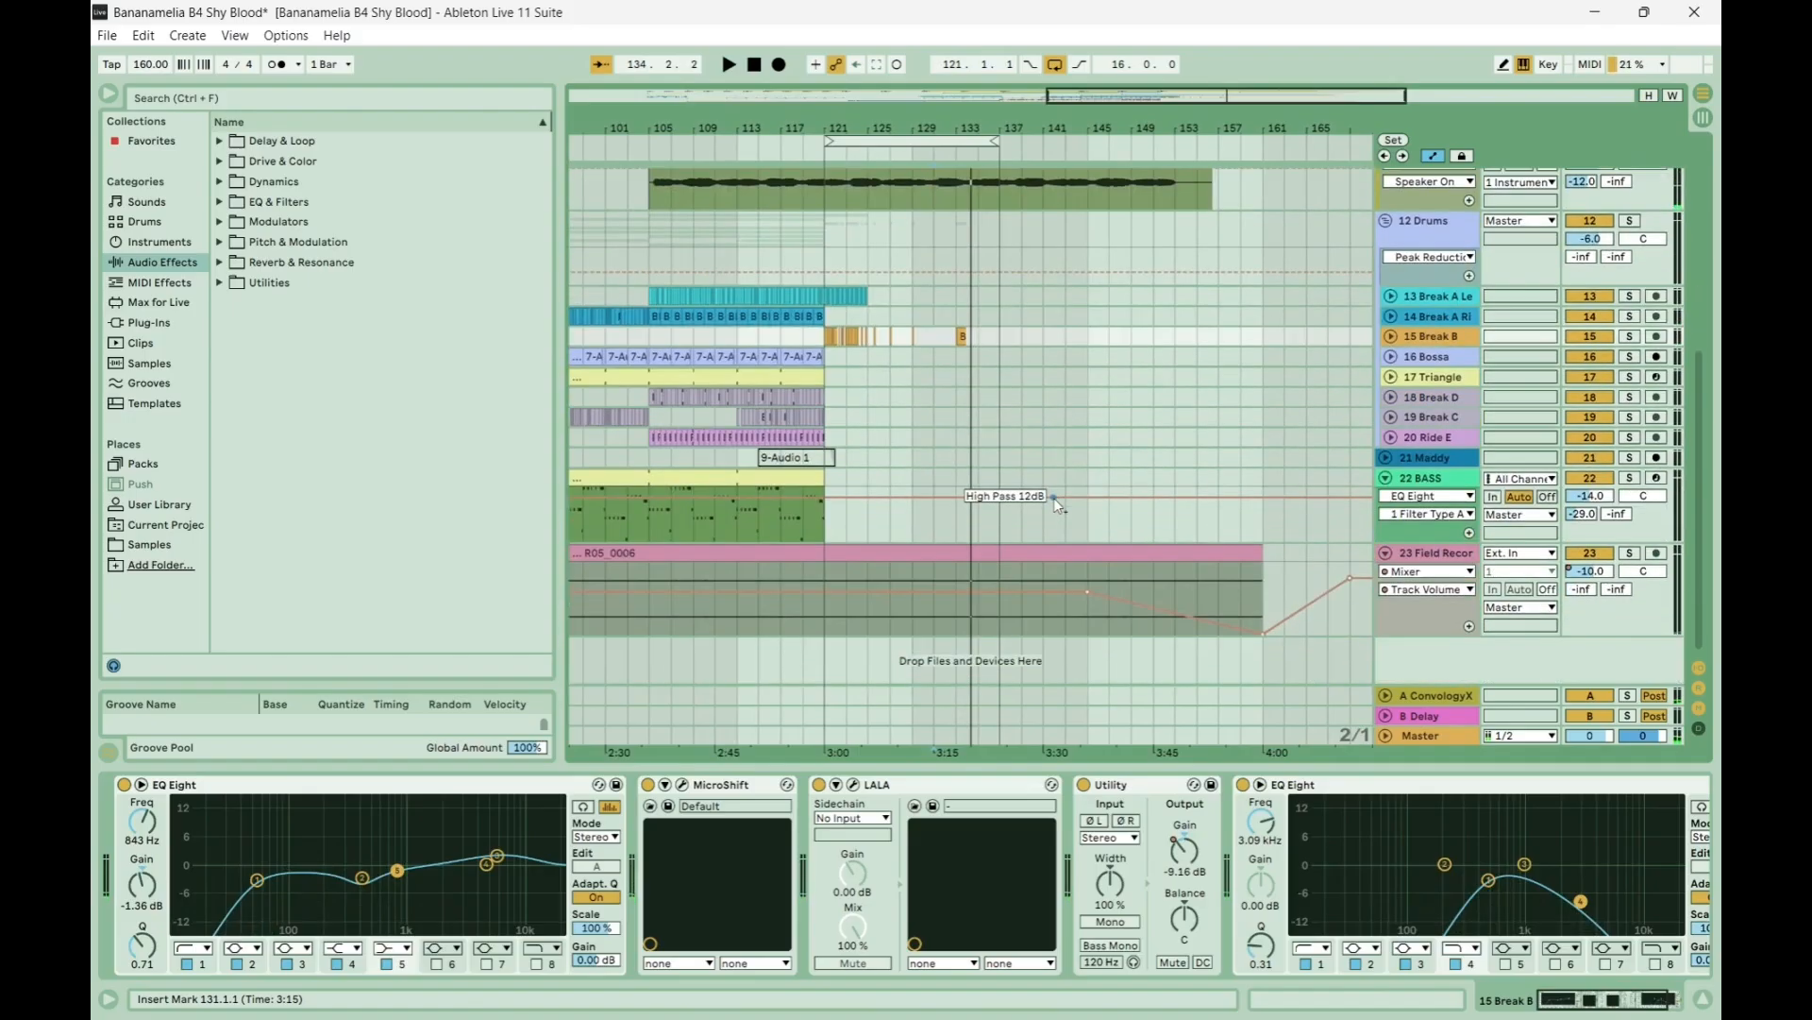
click(879, 559)
key(space)
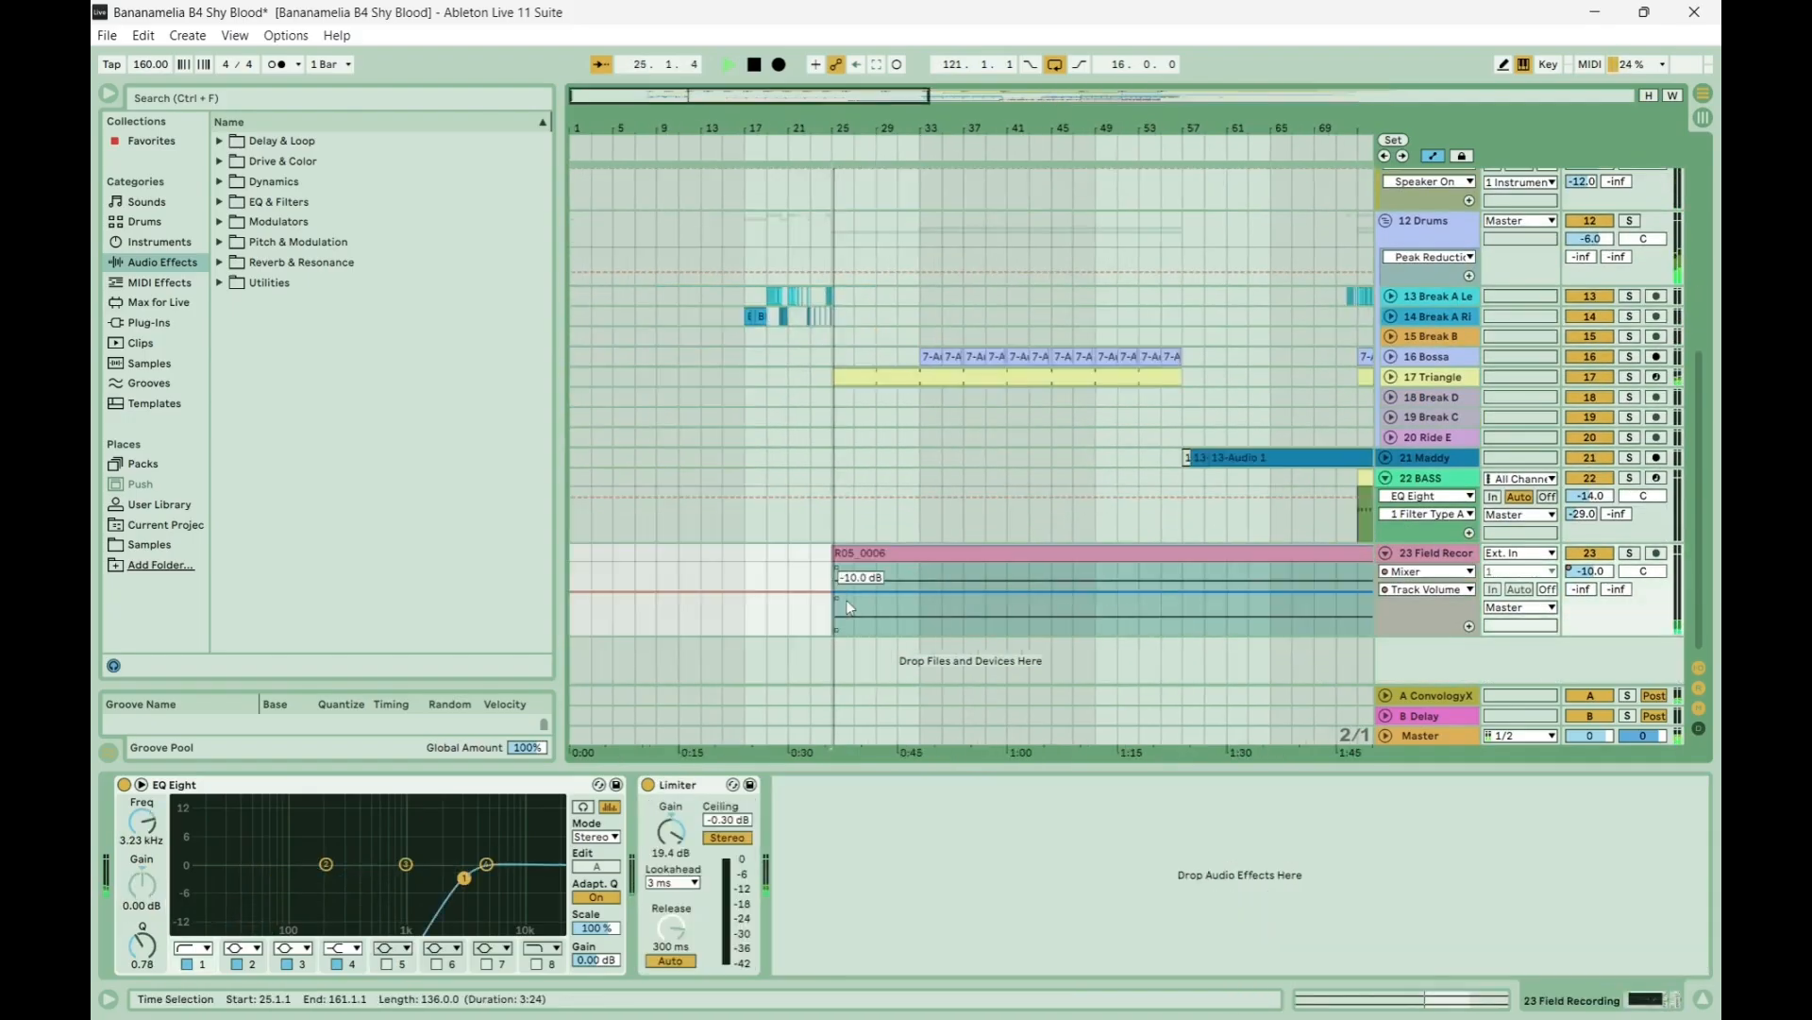
scroll(846, 601, right, 12)
scroll(846, 600, left, 3)
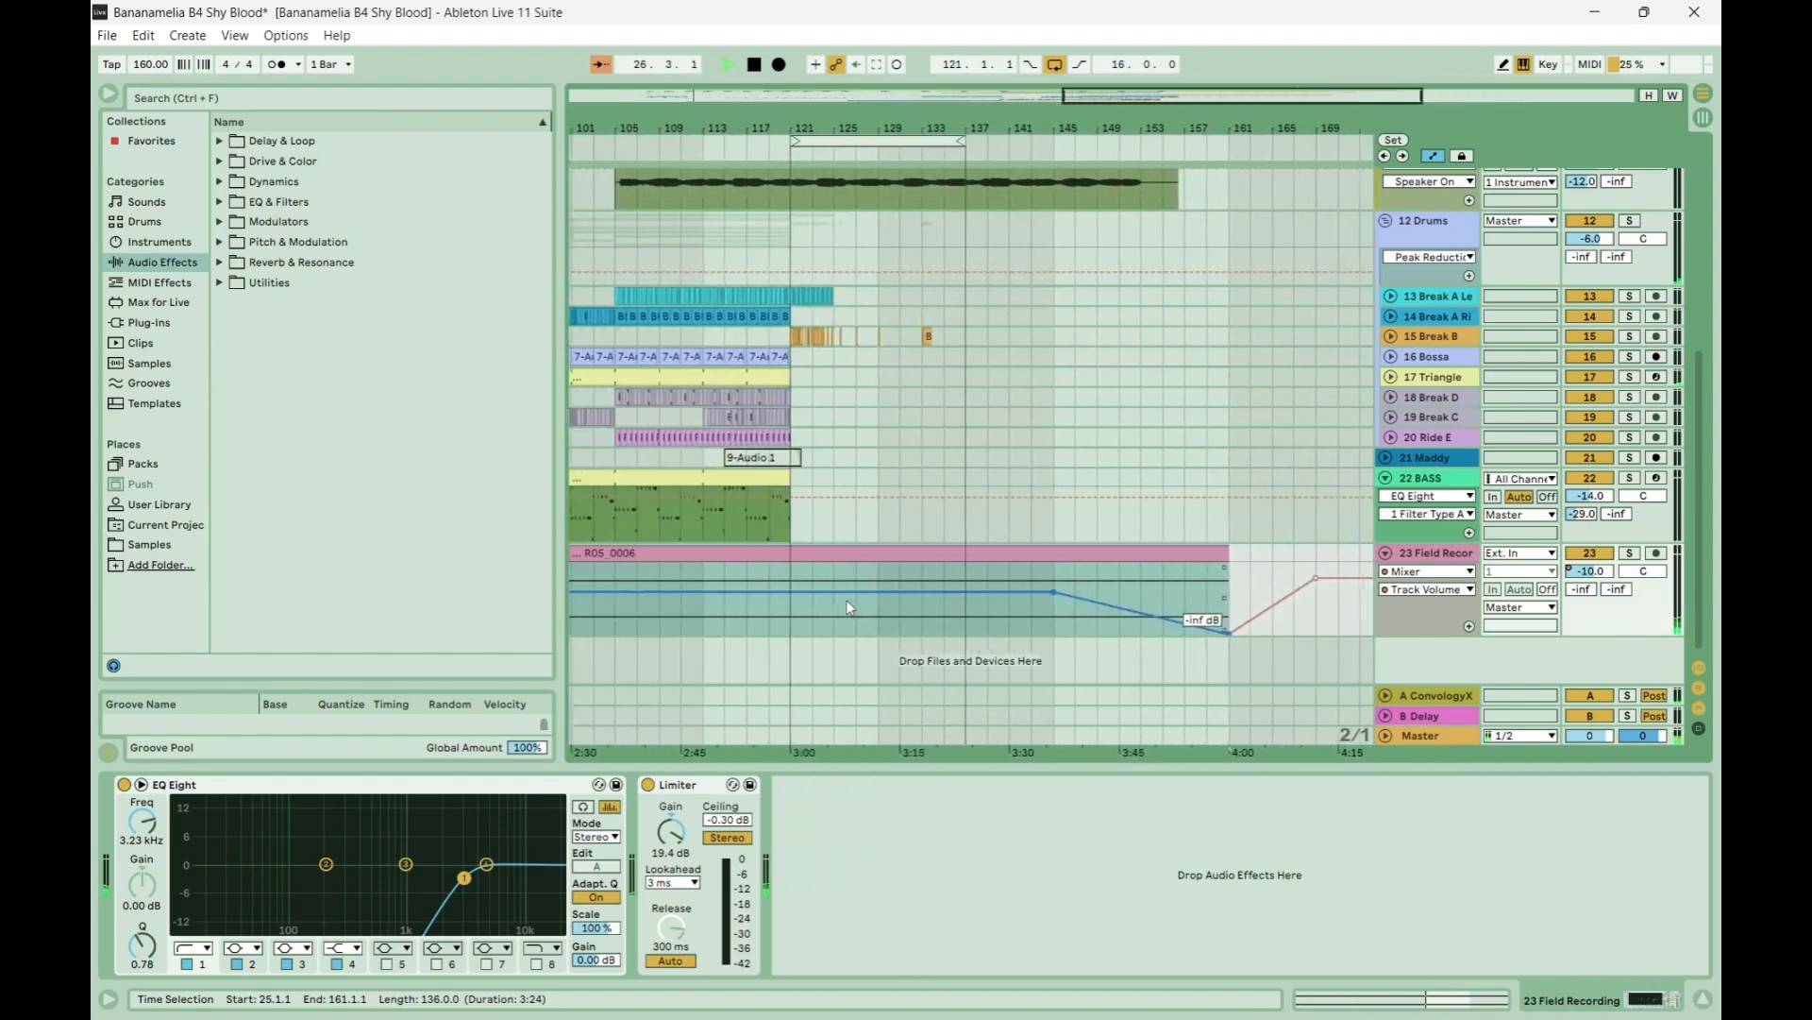
click(808, 621)
key(space)
key(space)
Mute the Solo 2 track and unfold the Organ Bass and Organ Riff tracks.
scroll(807, 621, up, 4)
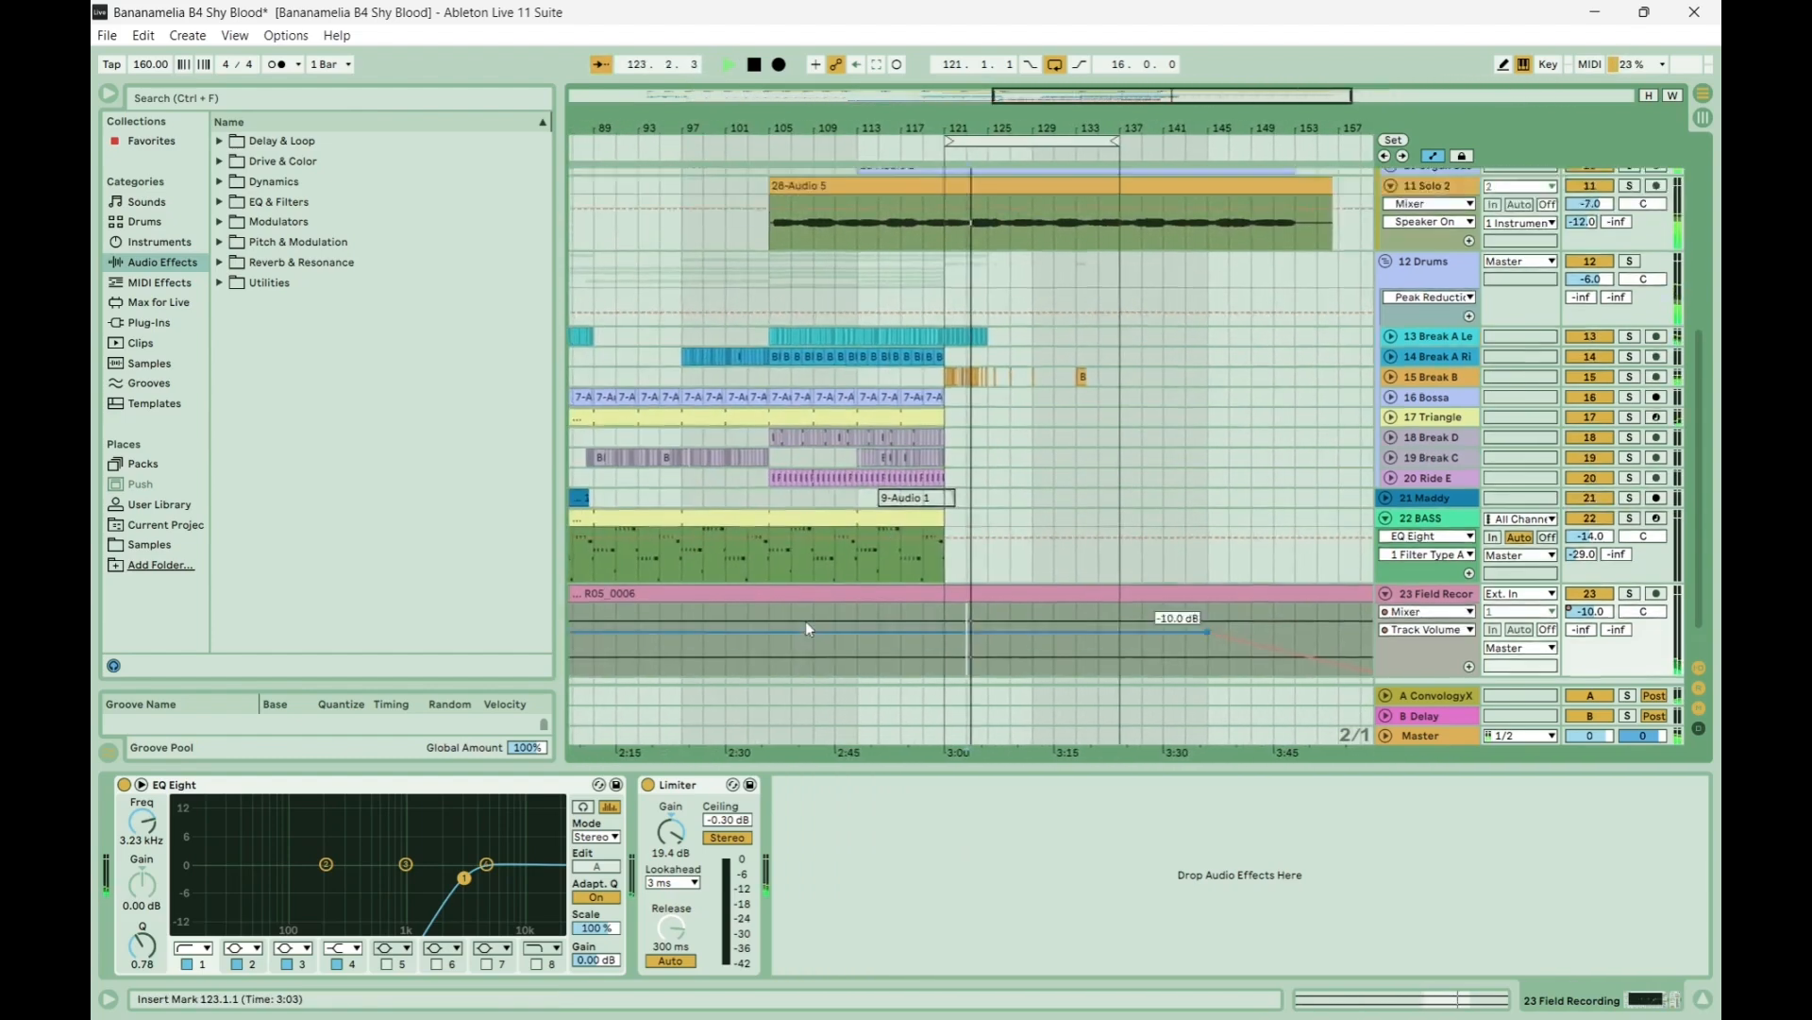
scroll(1158, 468, up, 4)
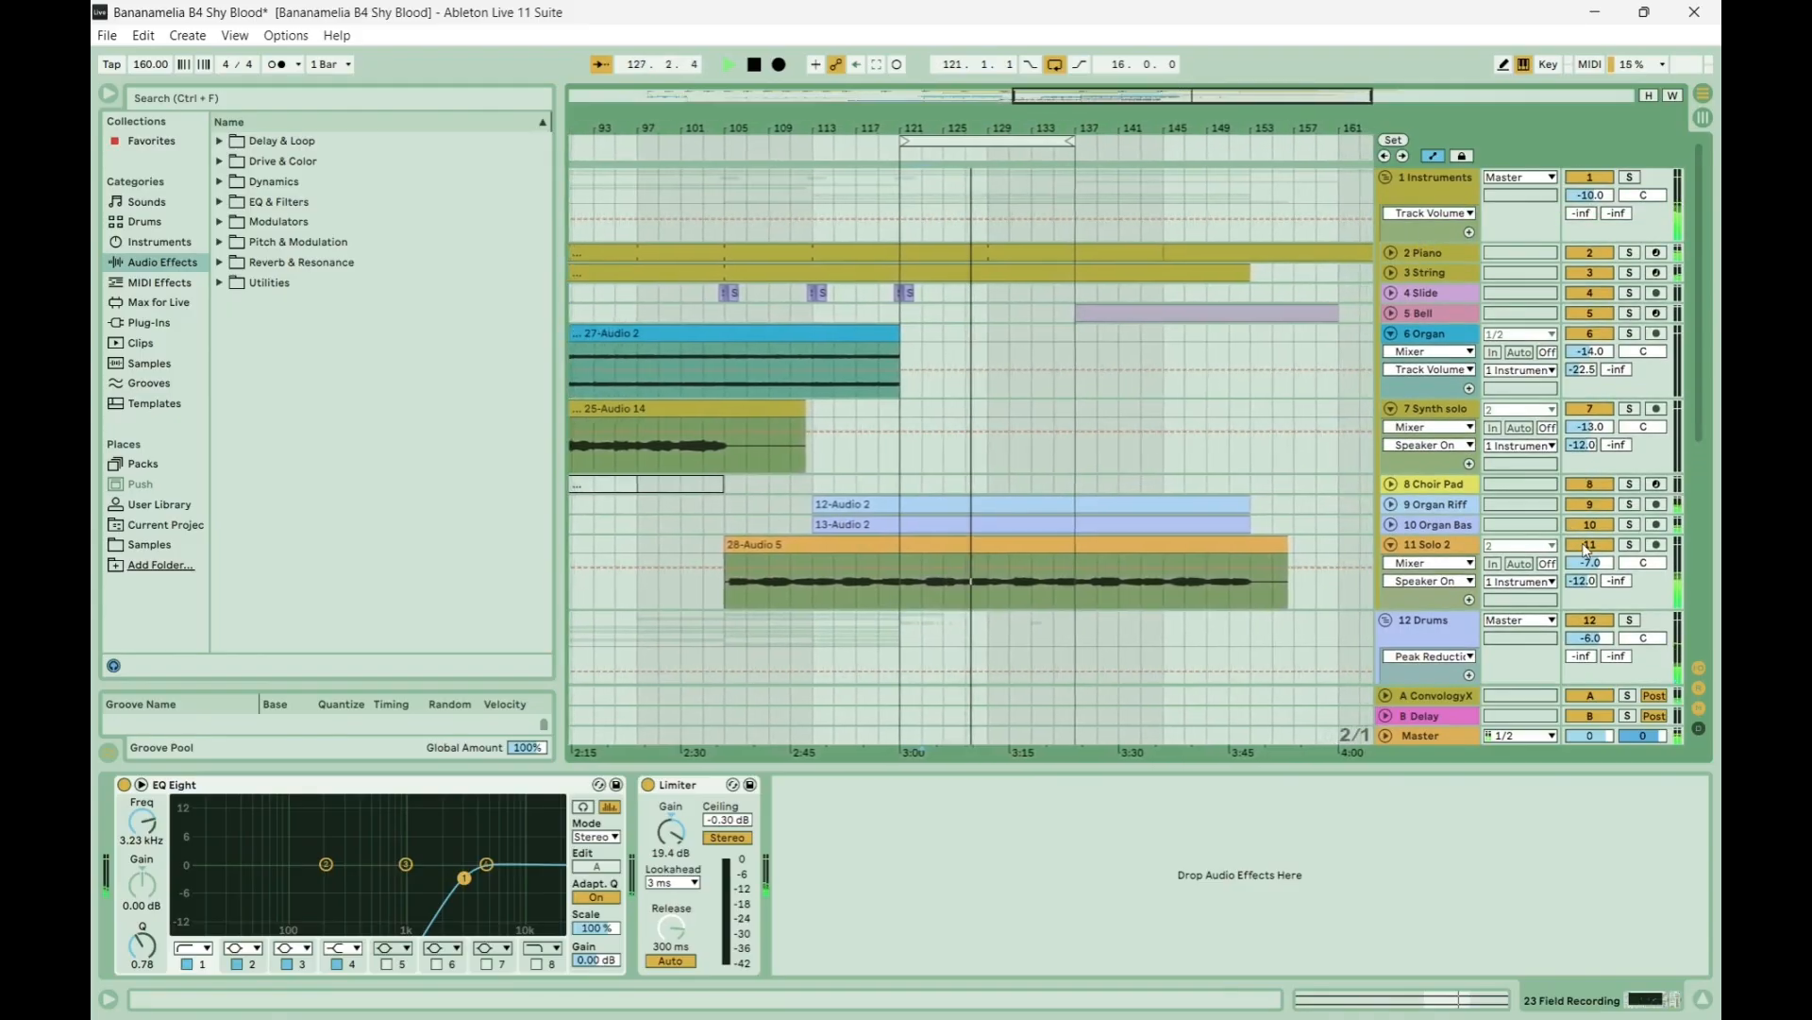
click(1390, 525)
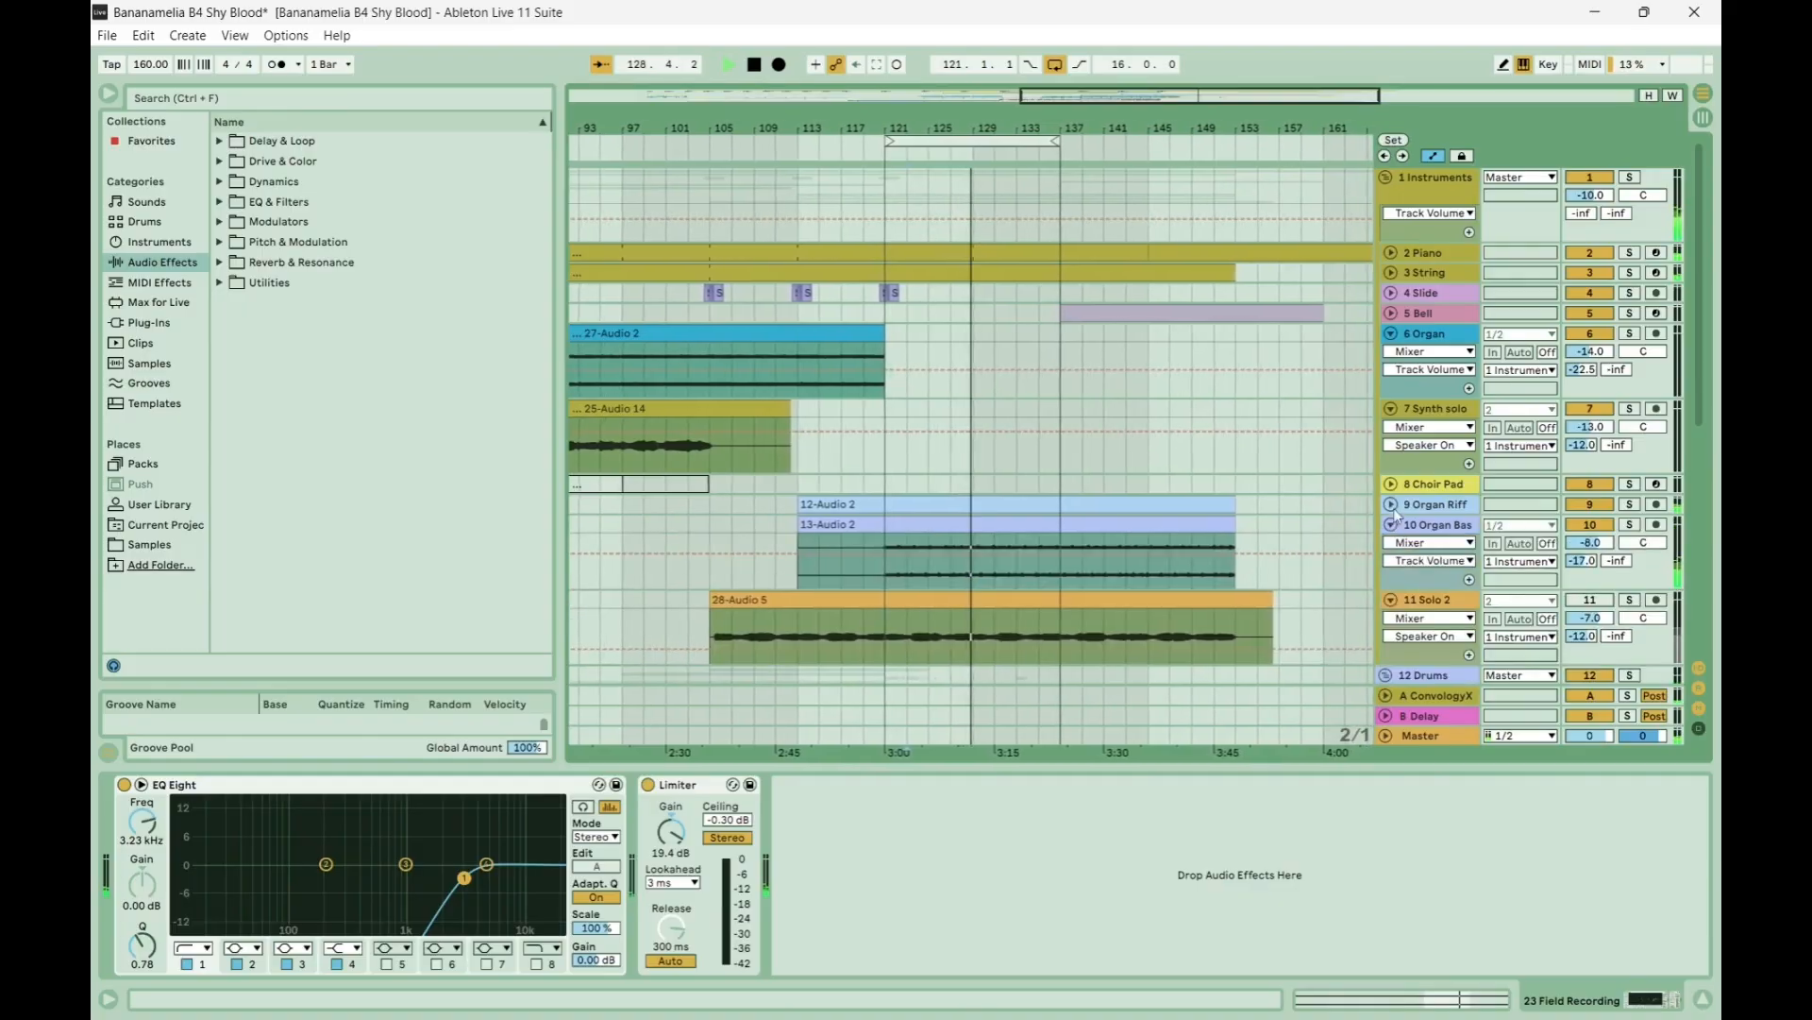
click(1392, 504)
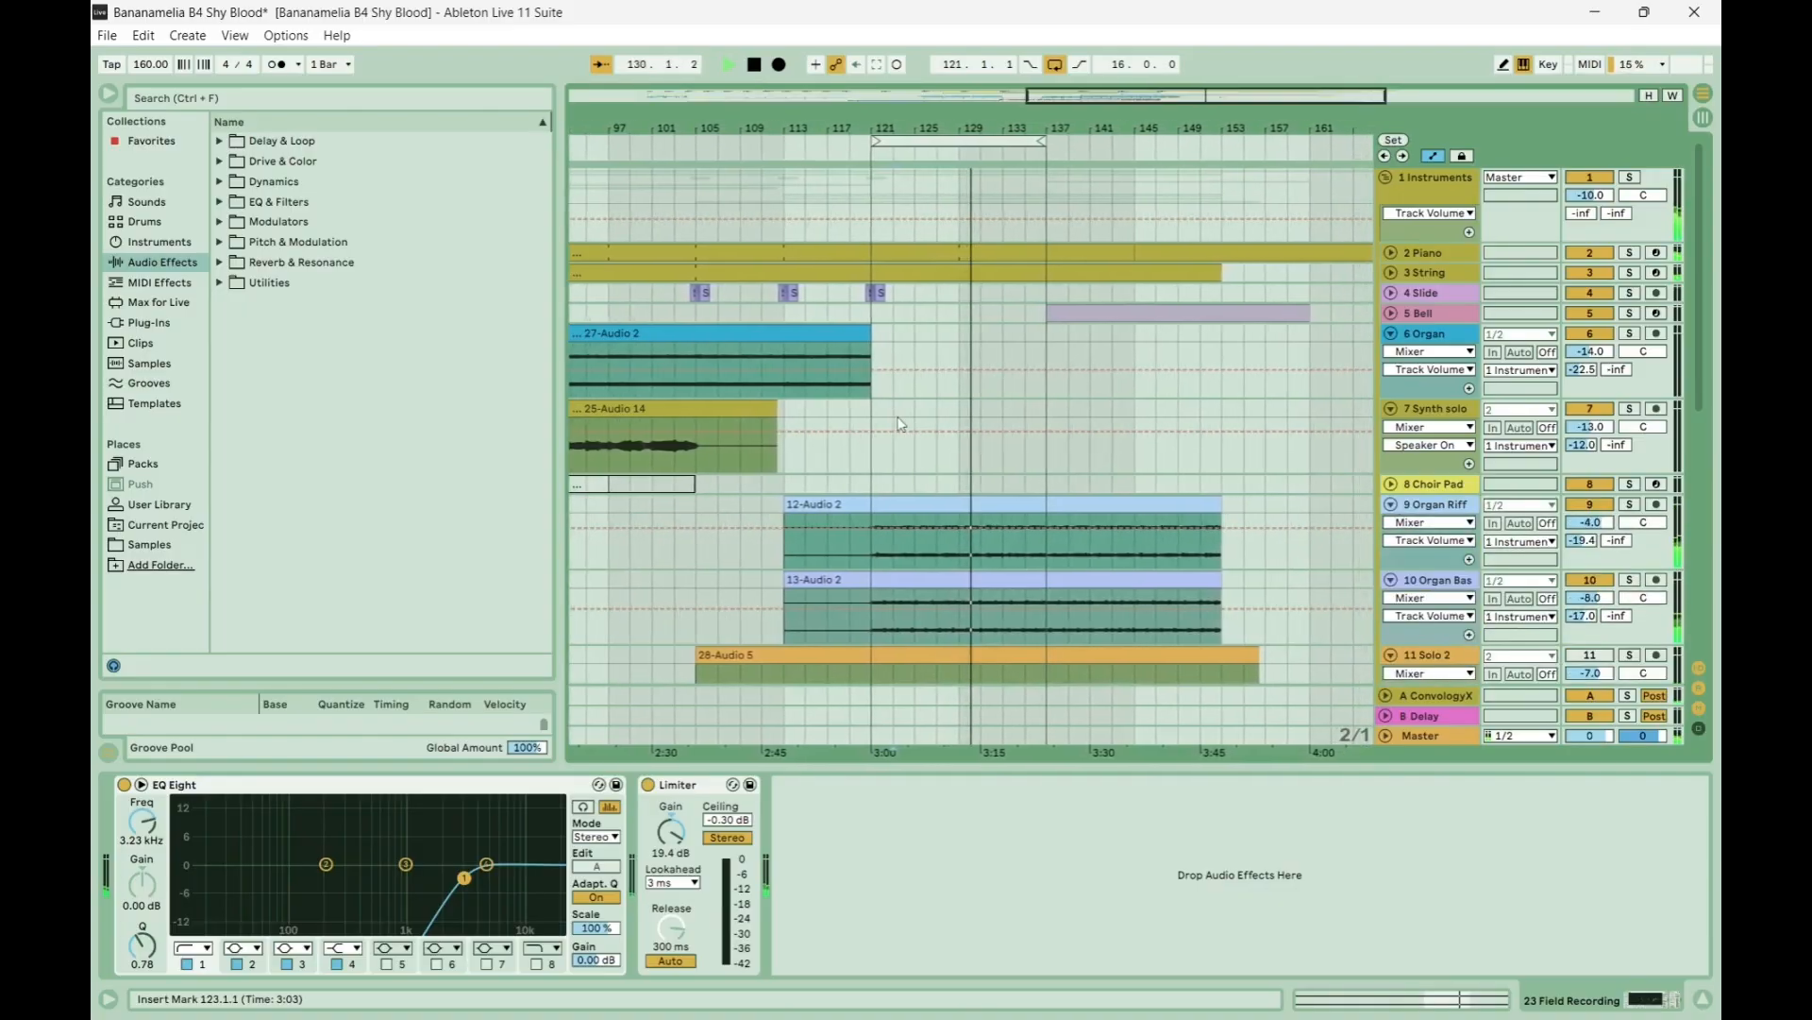
Display the Utility Gain automation on the Organ Riff track and on the Organ Bass track.
click(1434, 505)
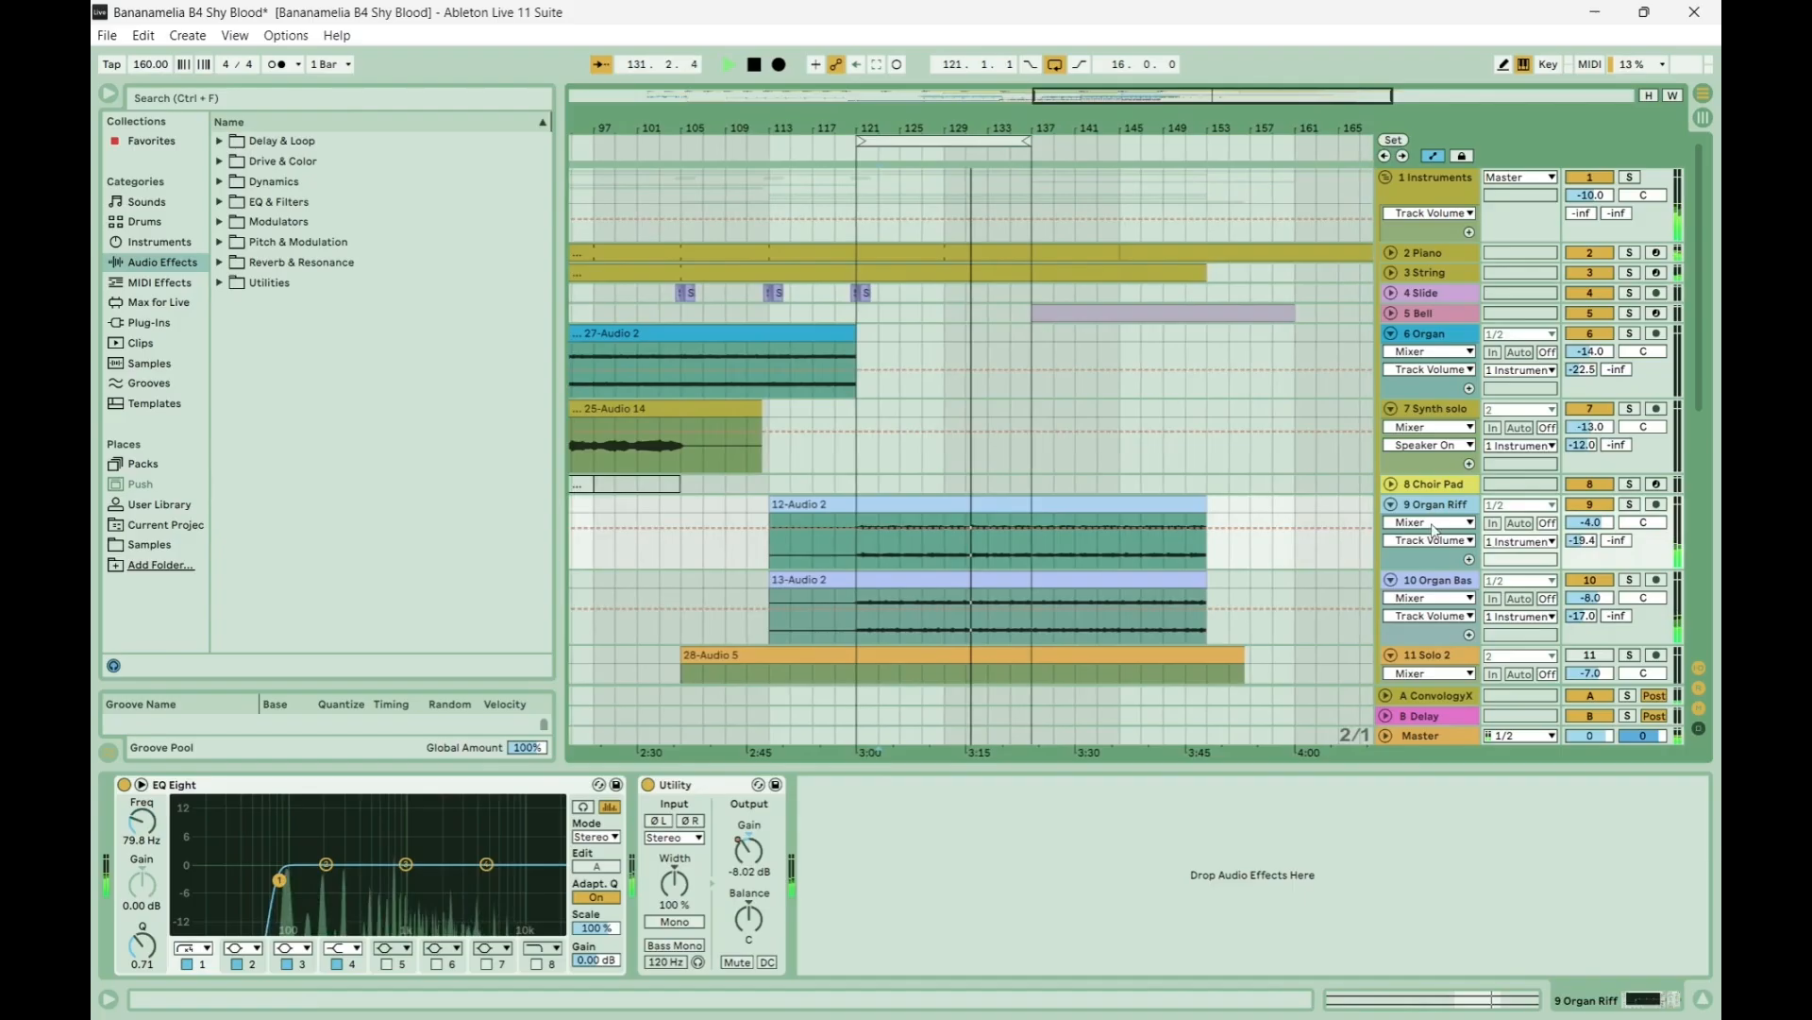
click(1427, 524)
click(1413, 570)
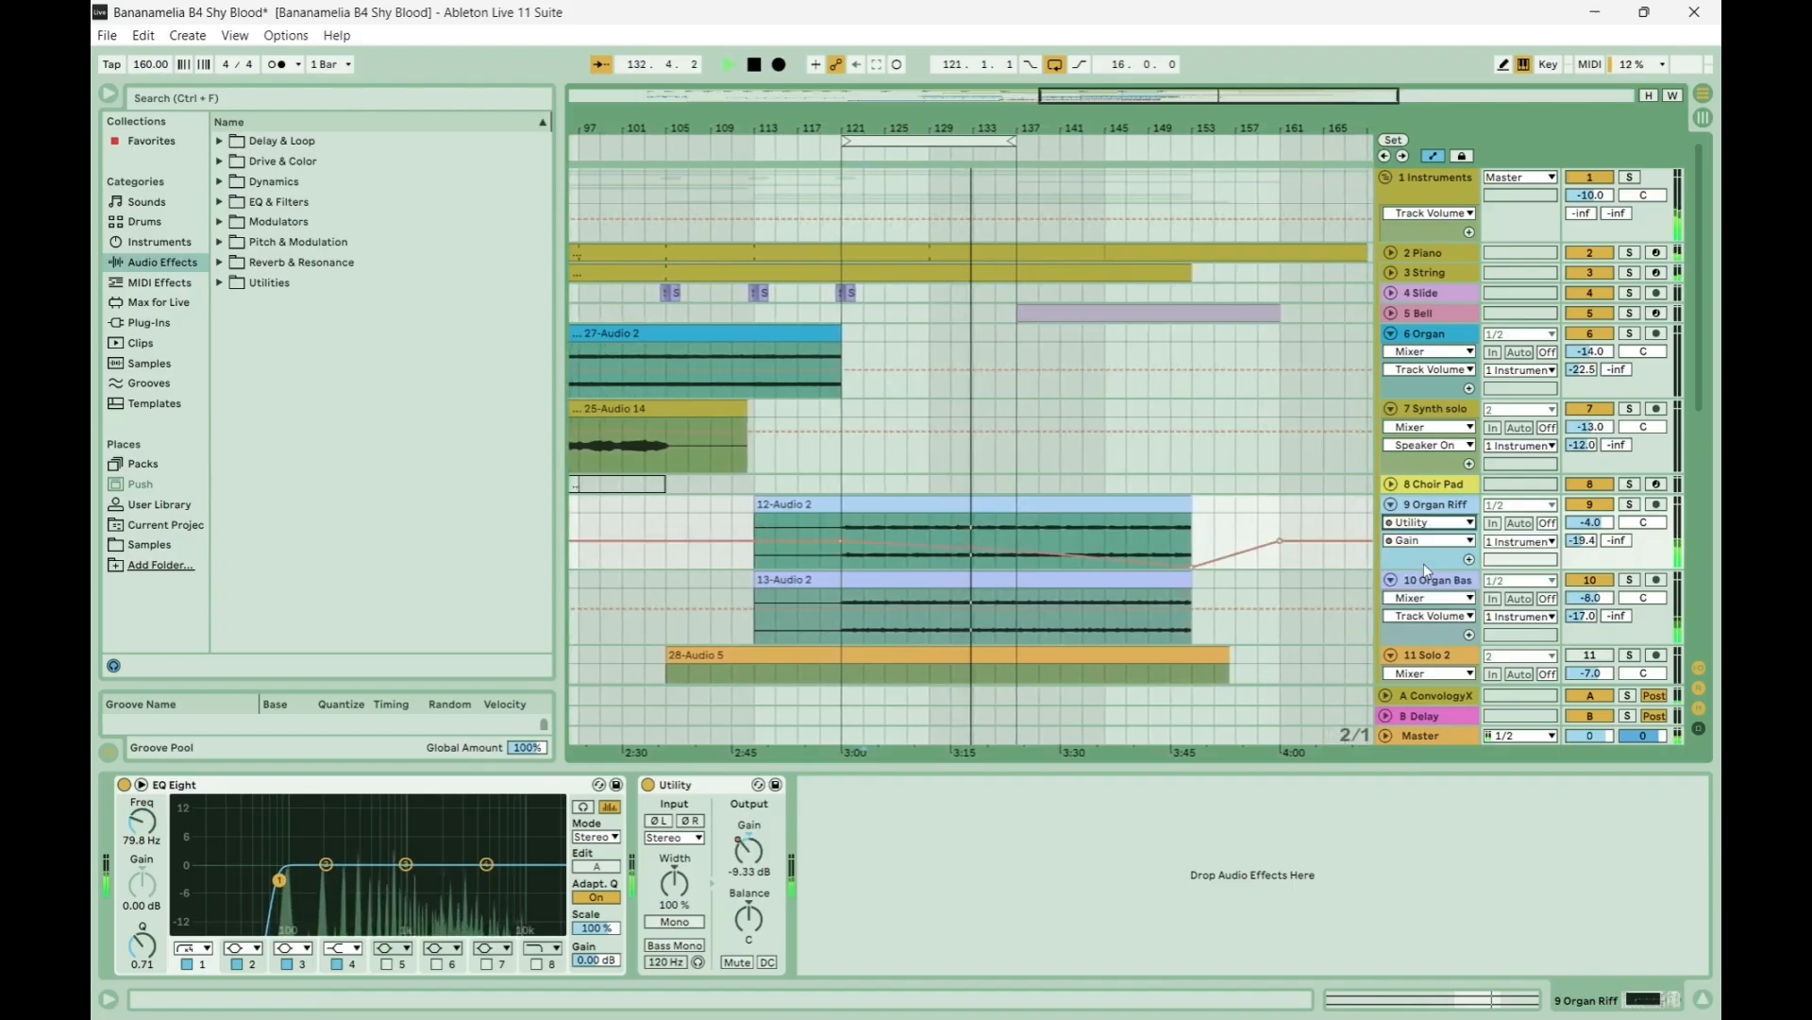
click(1433, 580)
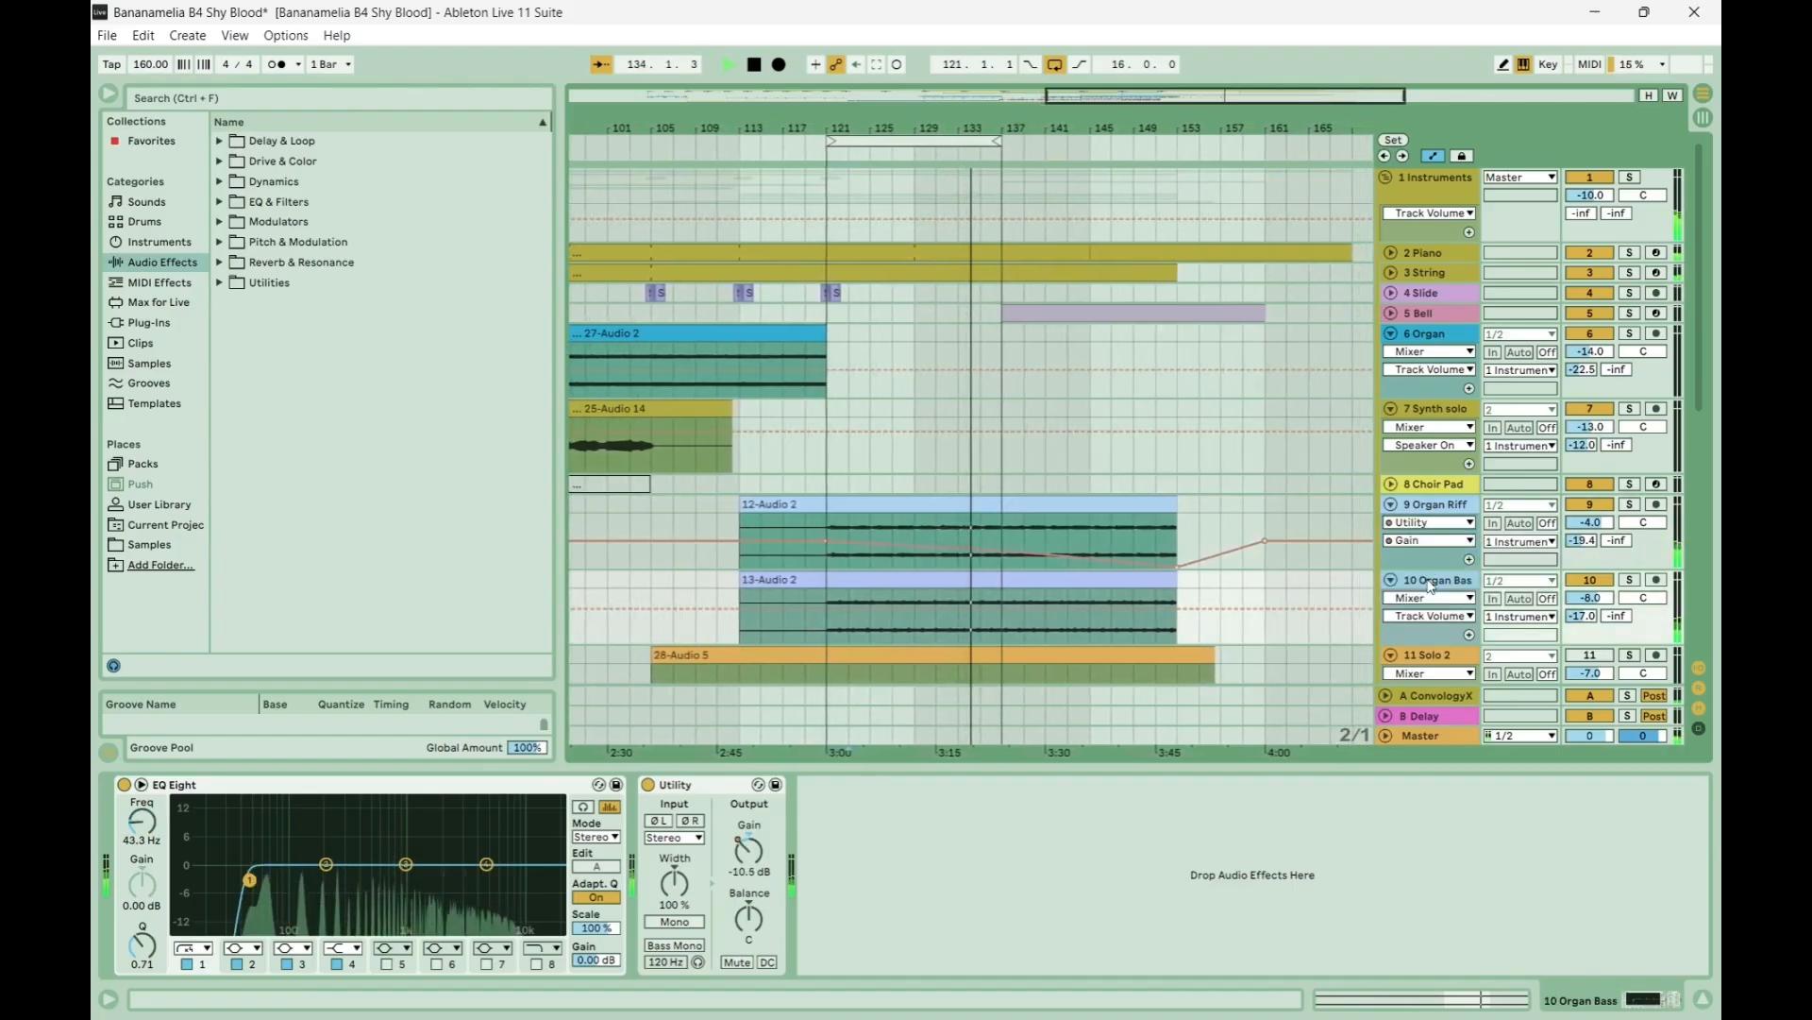
click(1429, 598)
click(1411, 646)
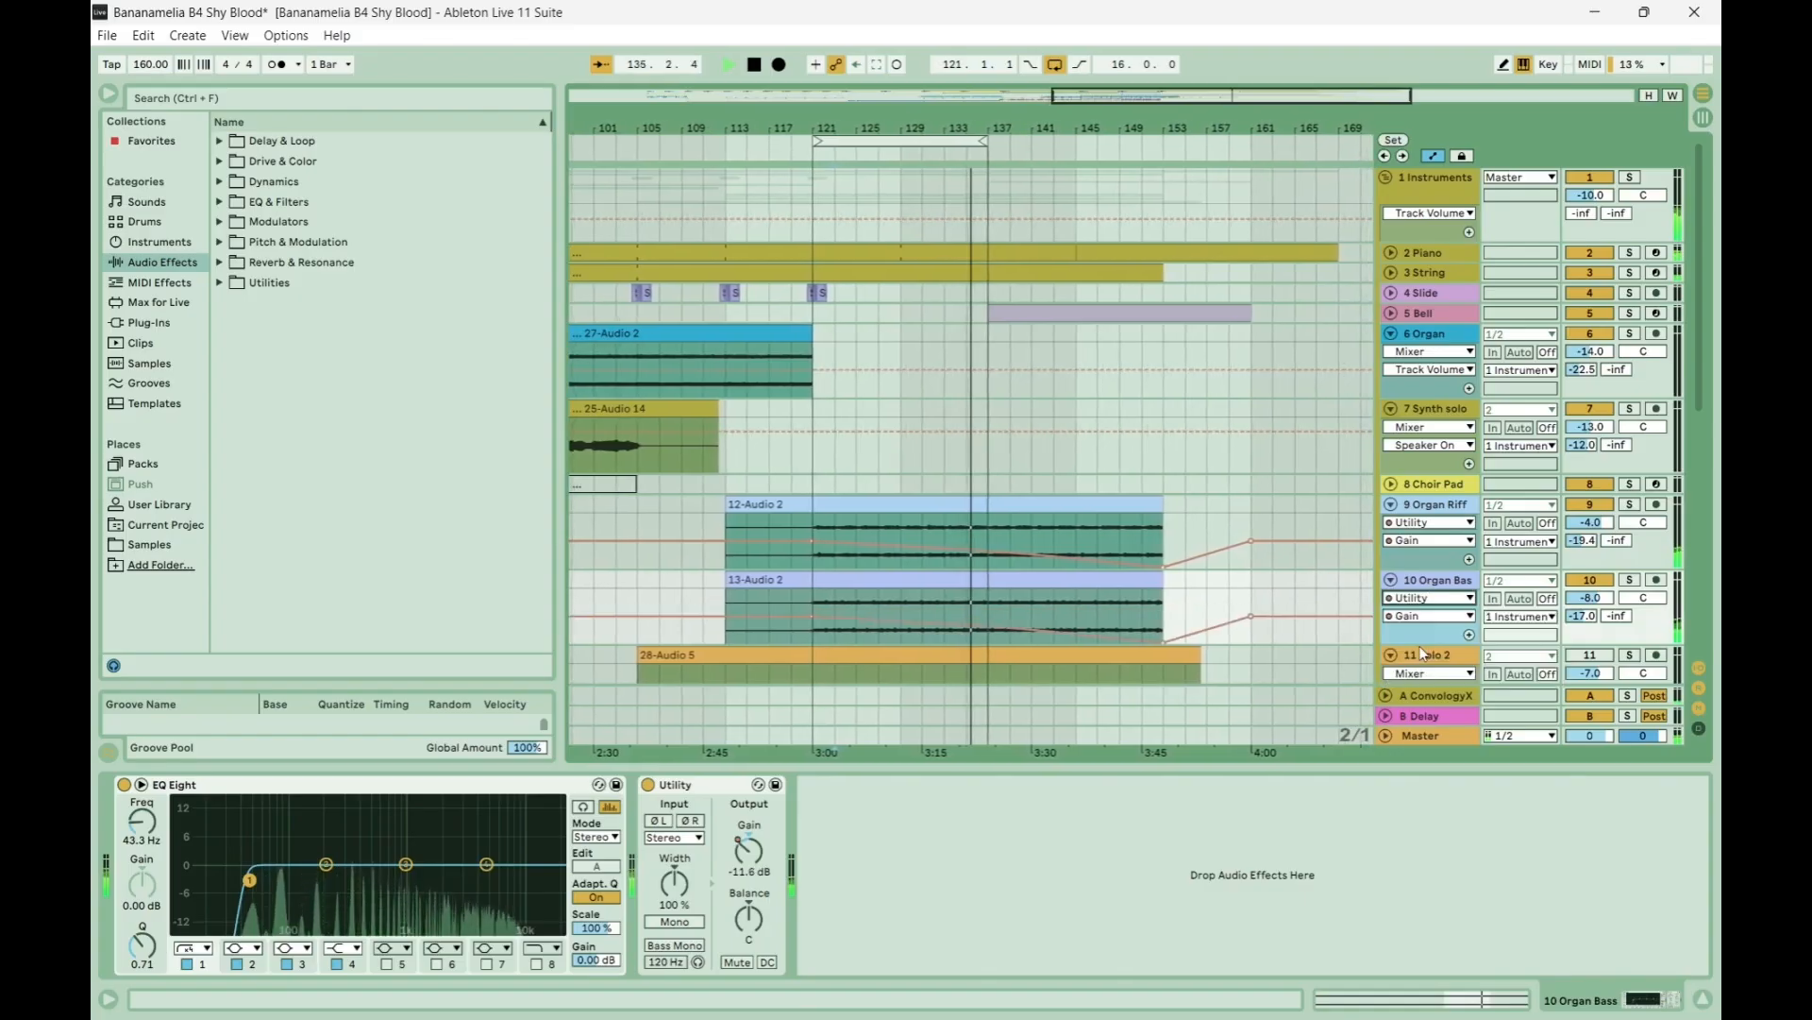
Solo the Instruments group and play it from bar 117.
key(space)
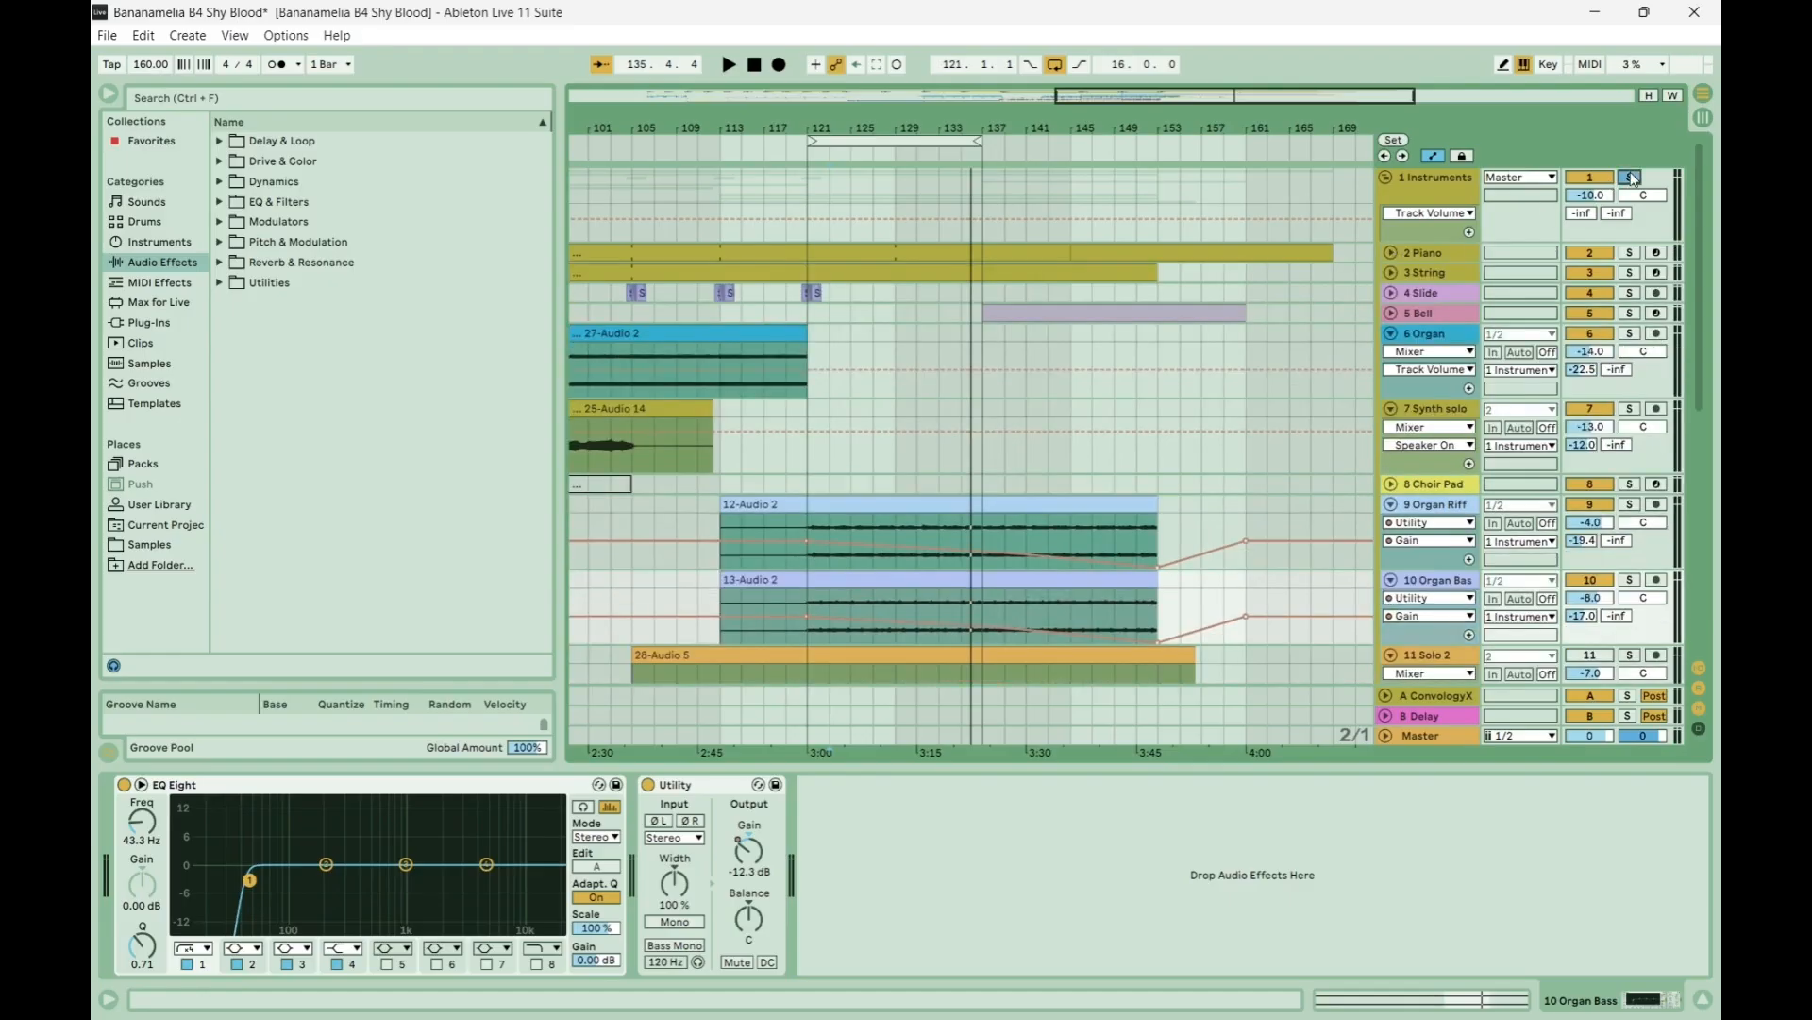
click(758, 463)
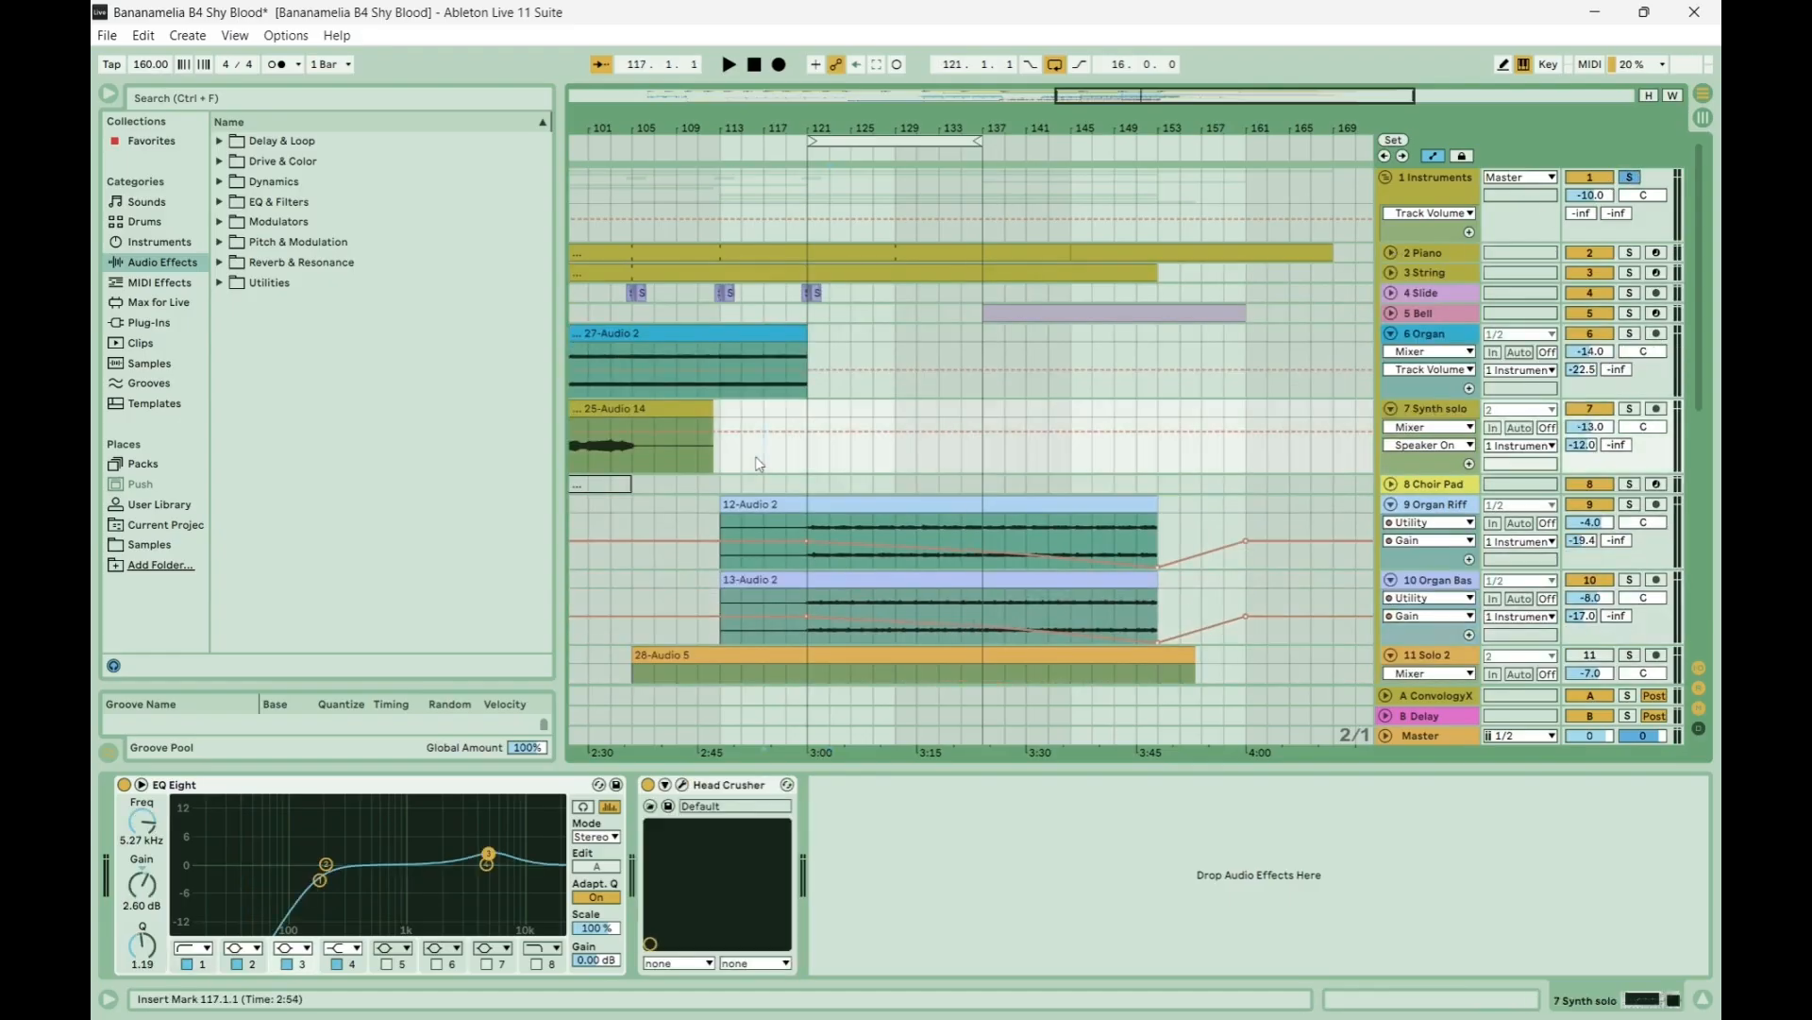
key(space)
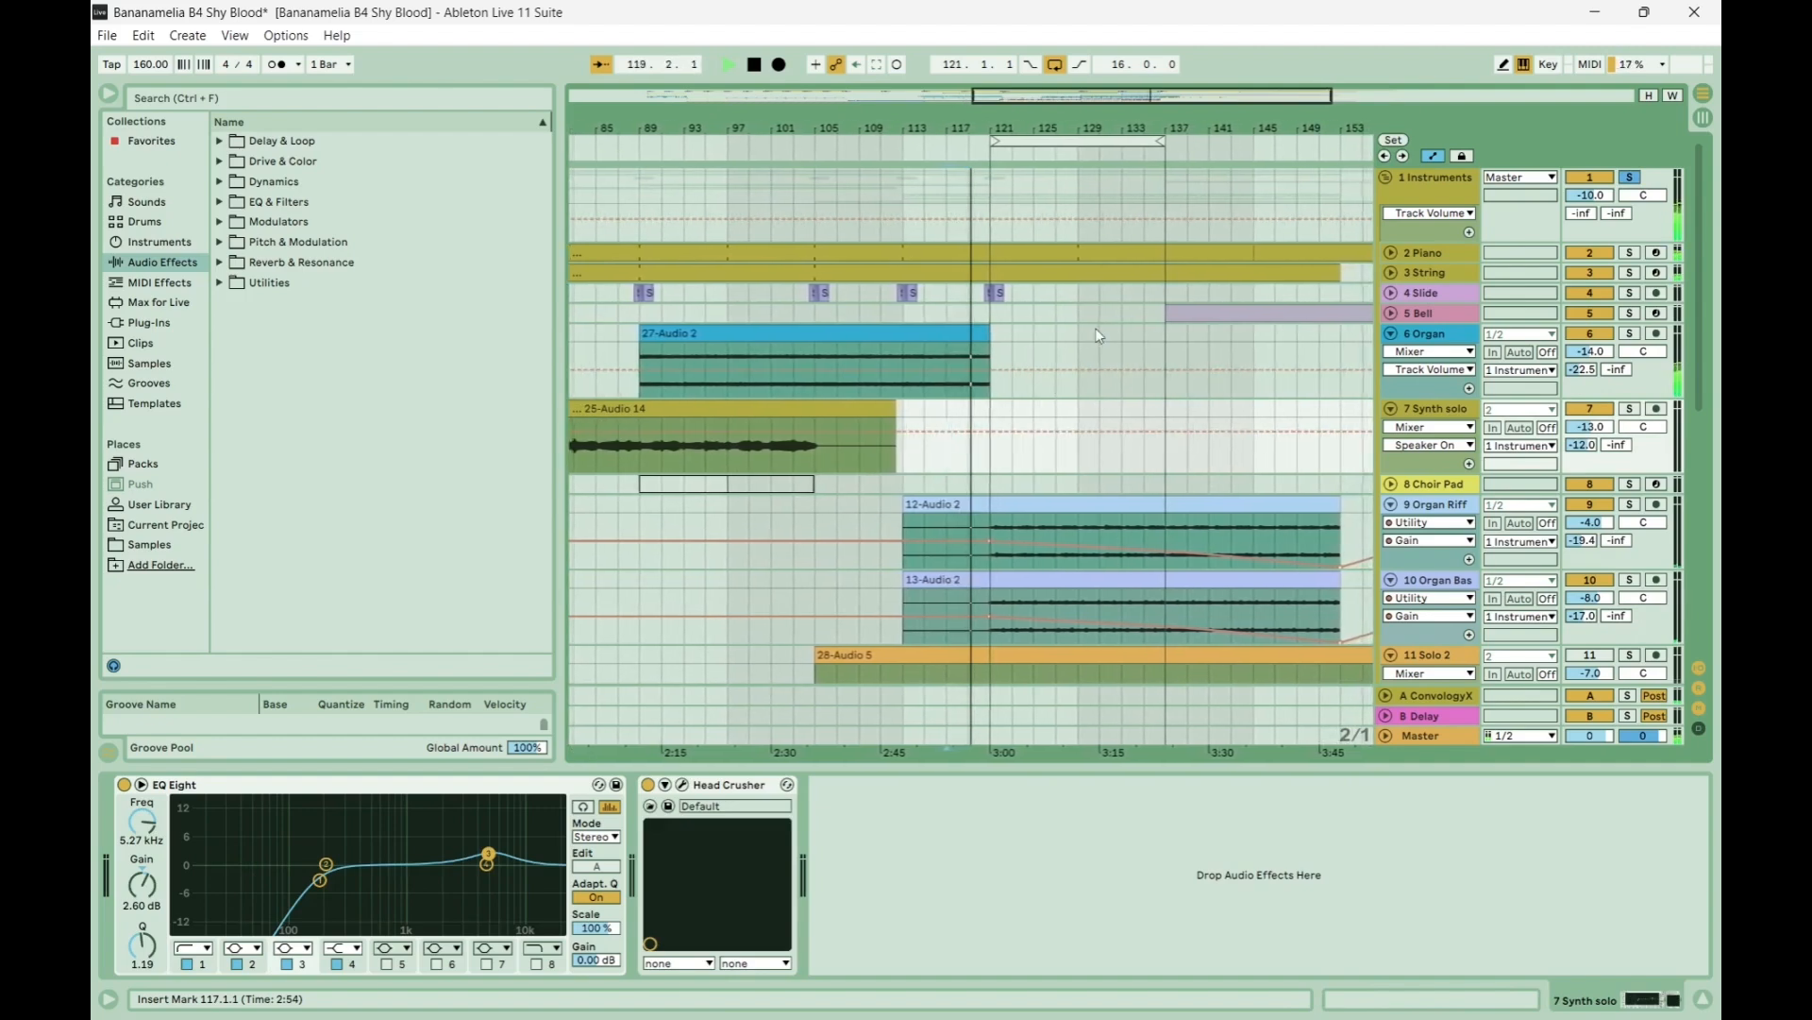
Solo the Organ Riff track instead of the Instruments group and play it from bar 121.
scroll(1096, 335, down, 2)
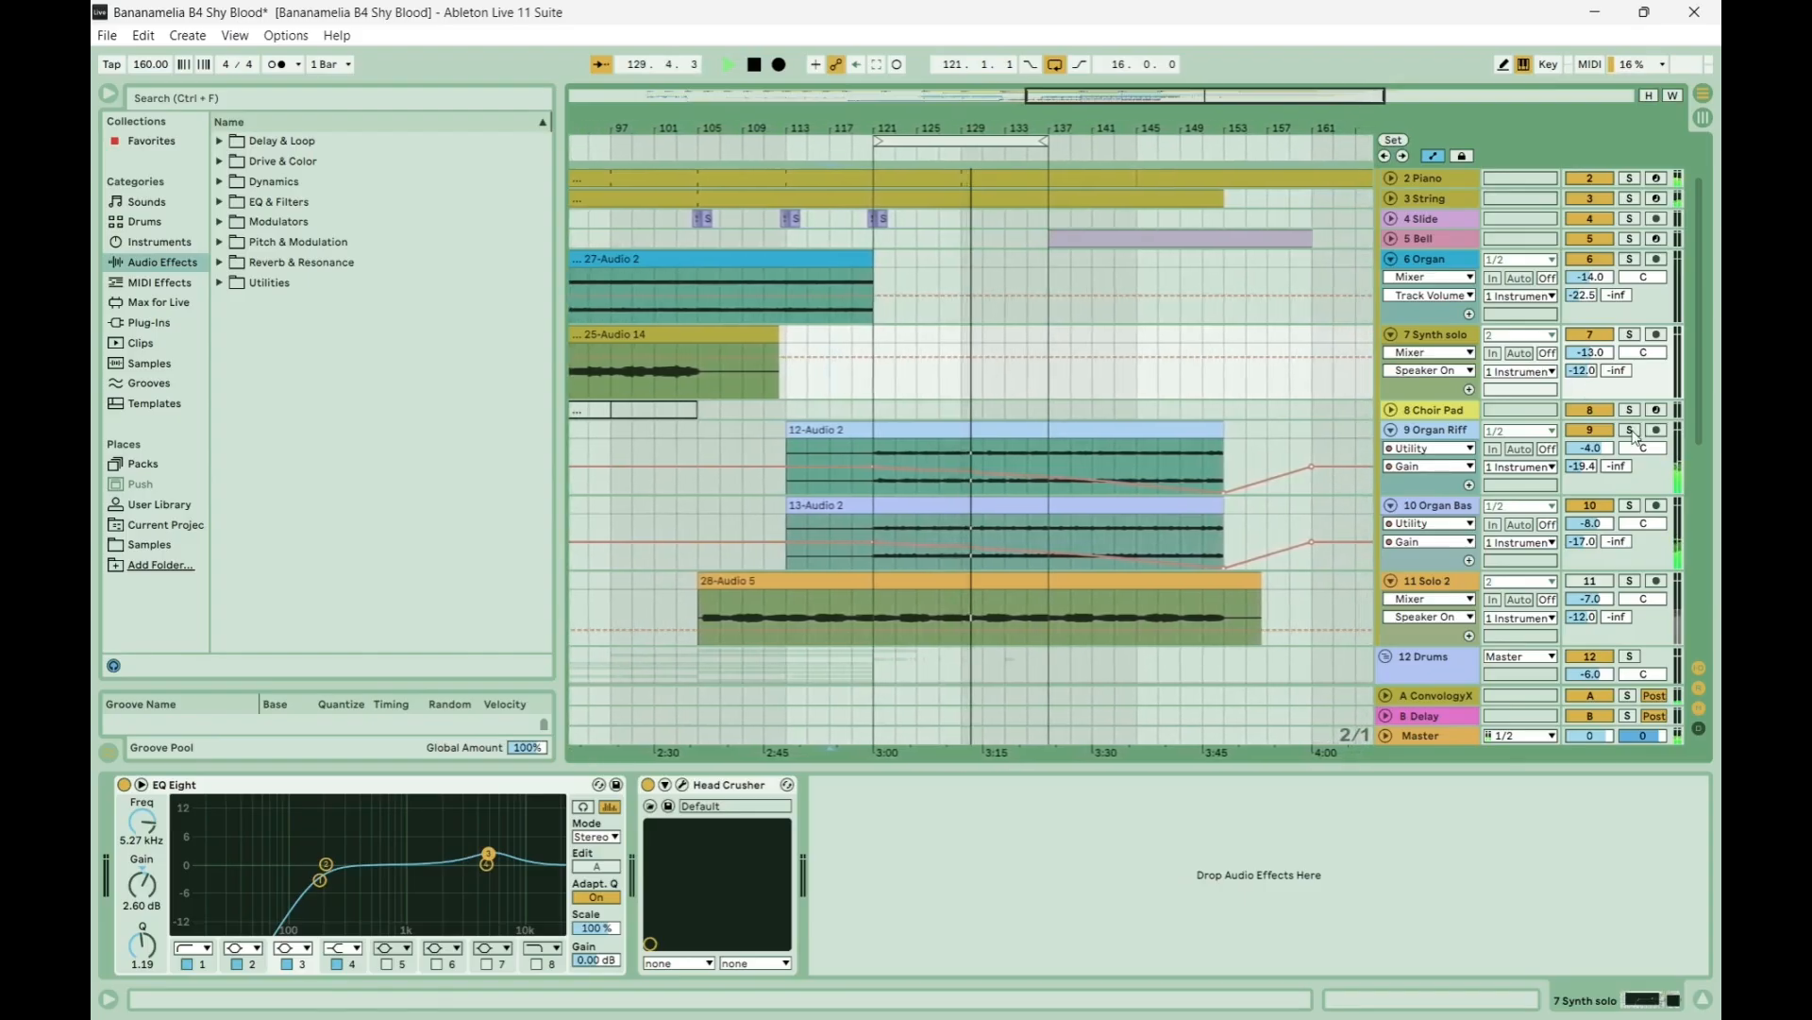
click(1633, 431)
key(space)
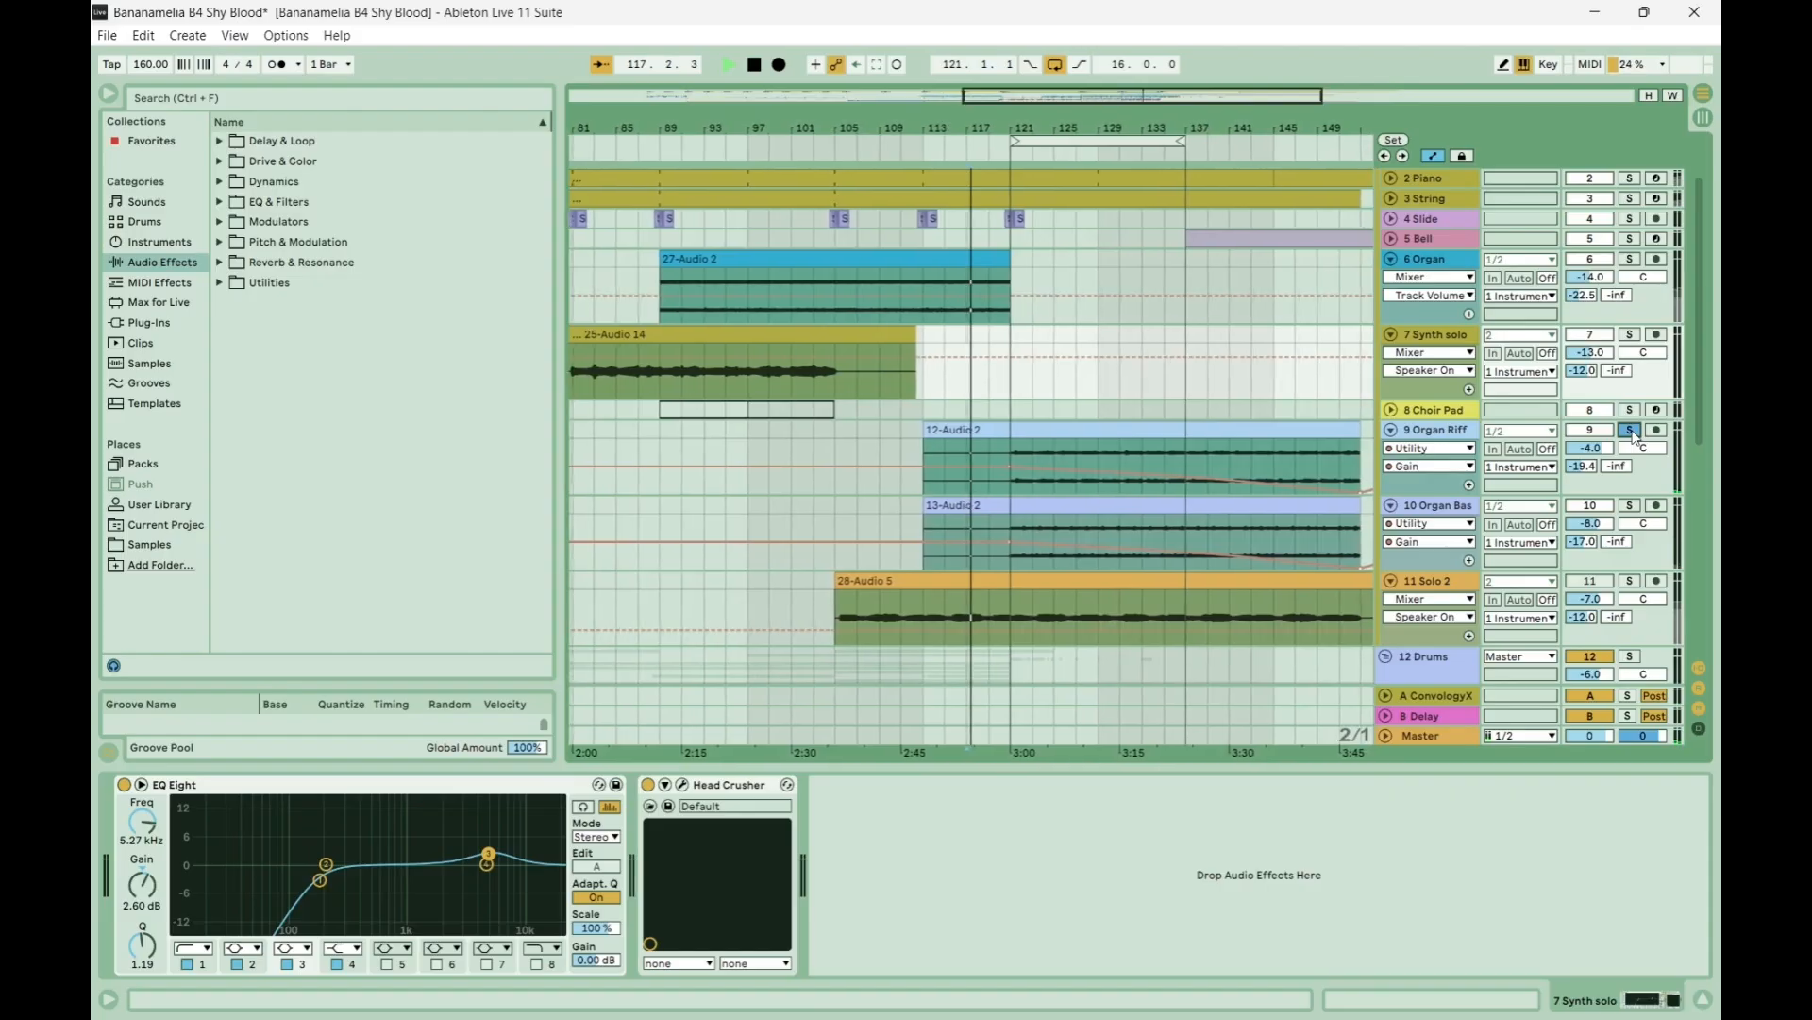
click(1004, 451)
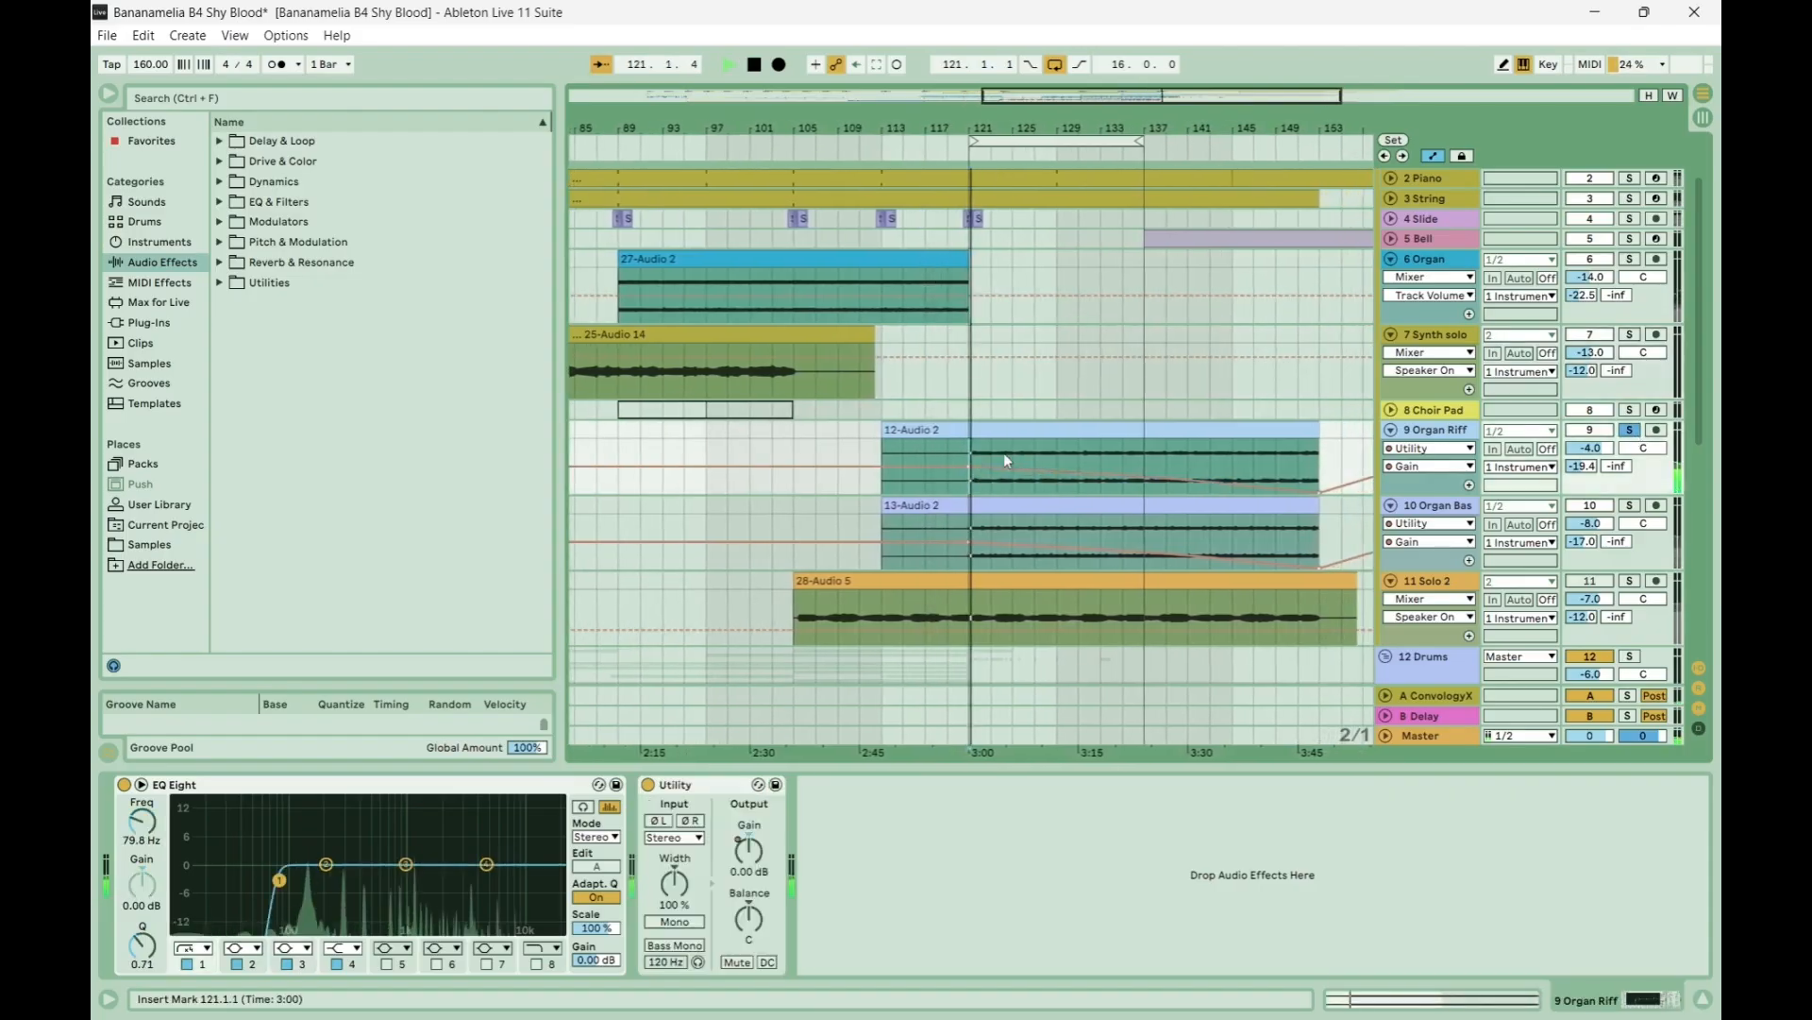
Play the Organ Bass track in solo from bar 121 instead of Organ Riff, stop playback and turn its solo off.
click(1629, 505)
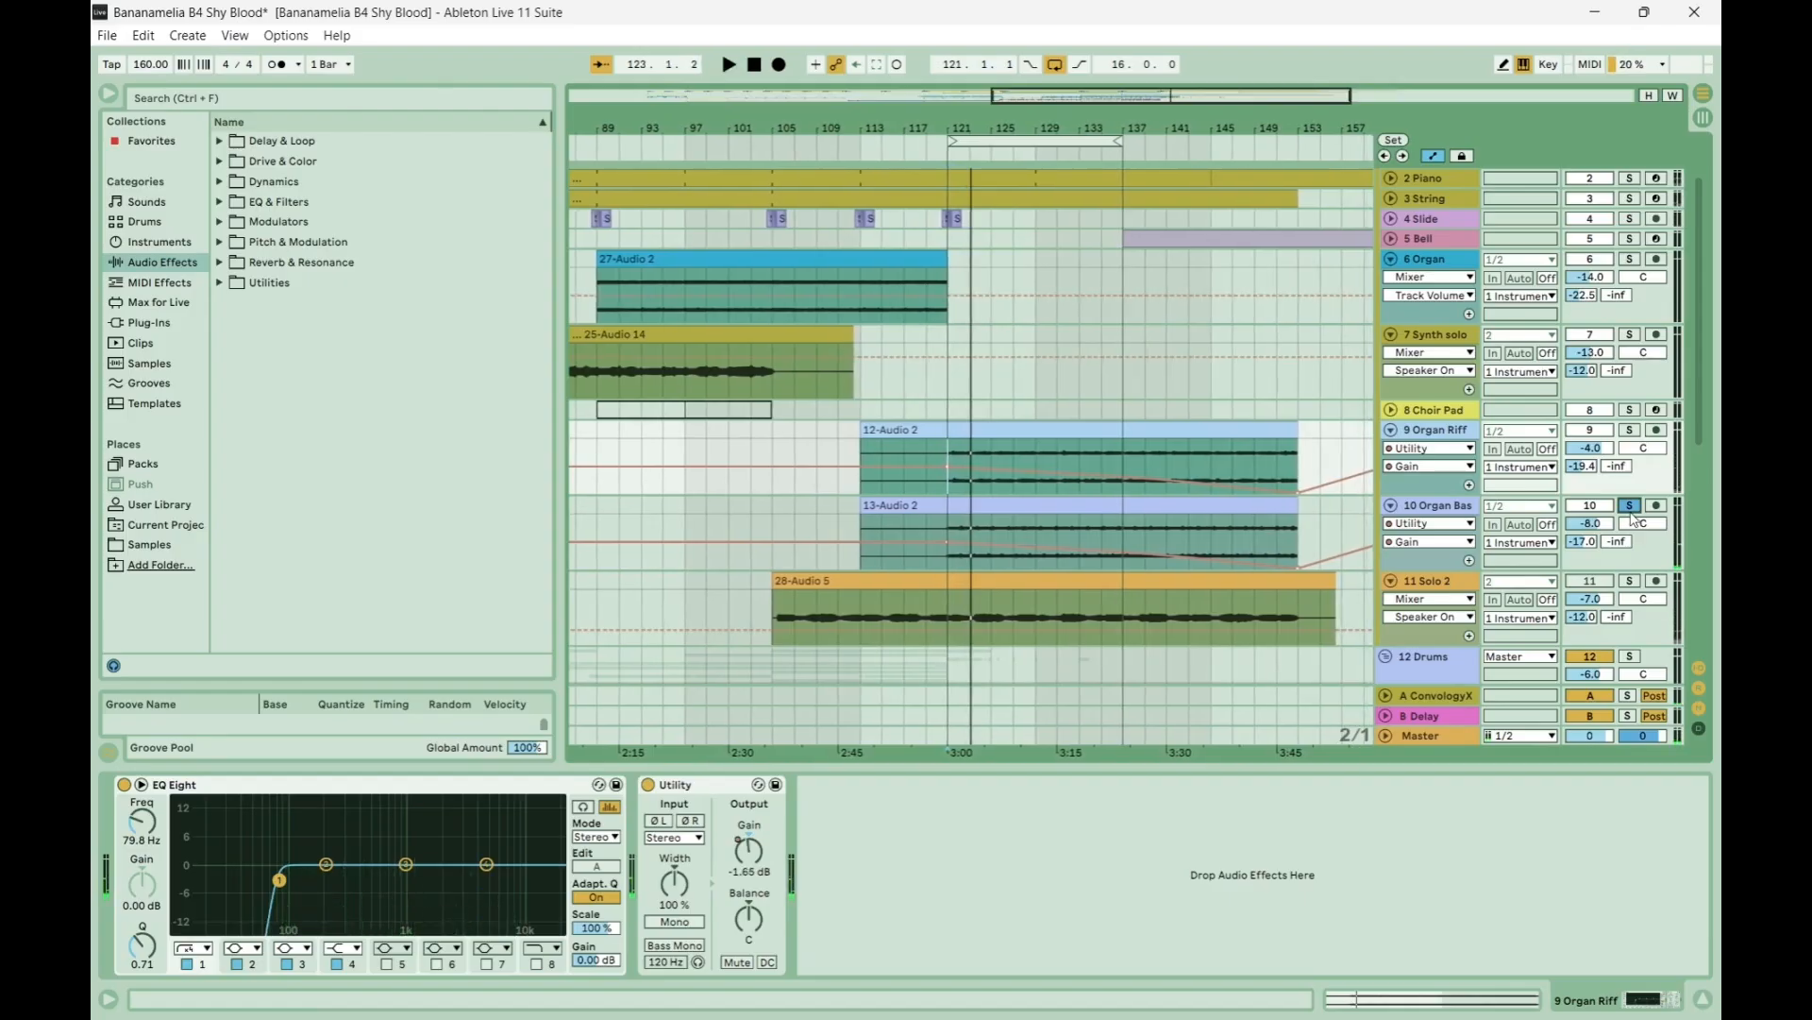
click(951, 523)
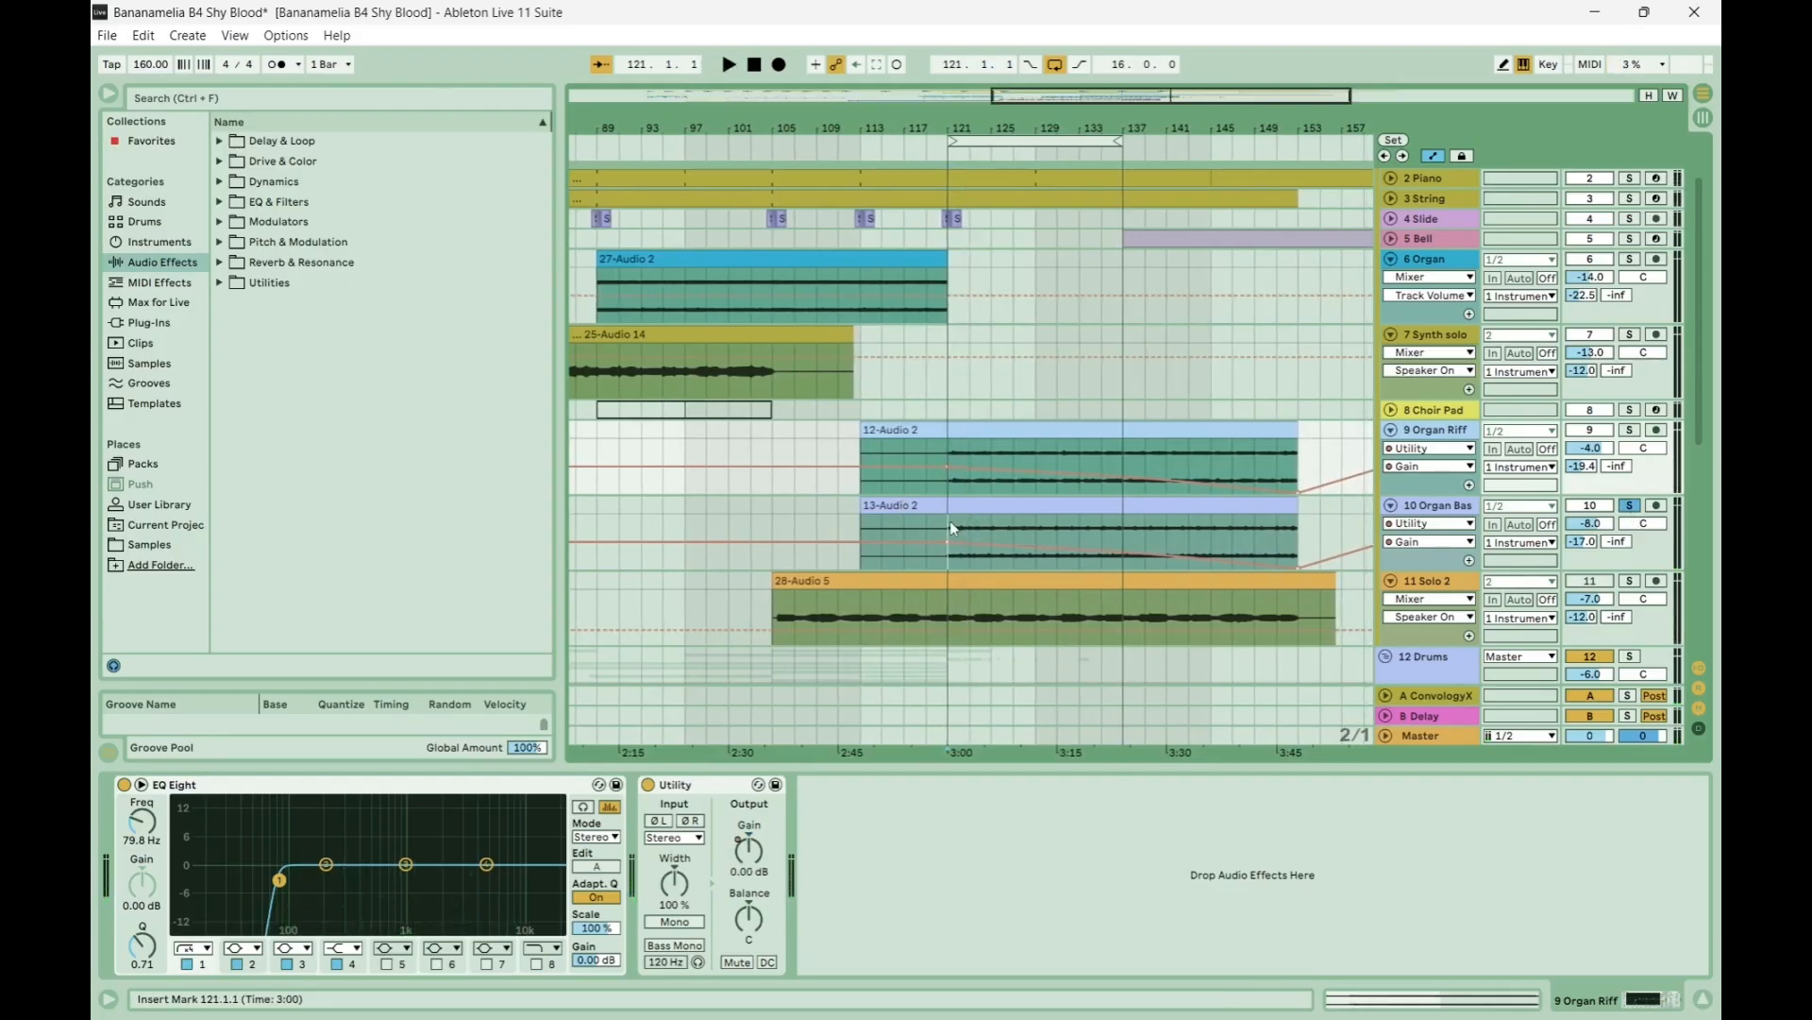
key(space)
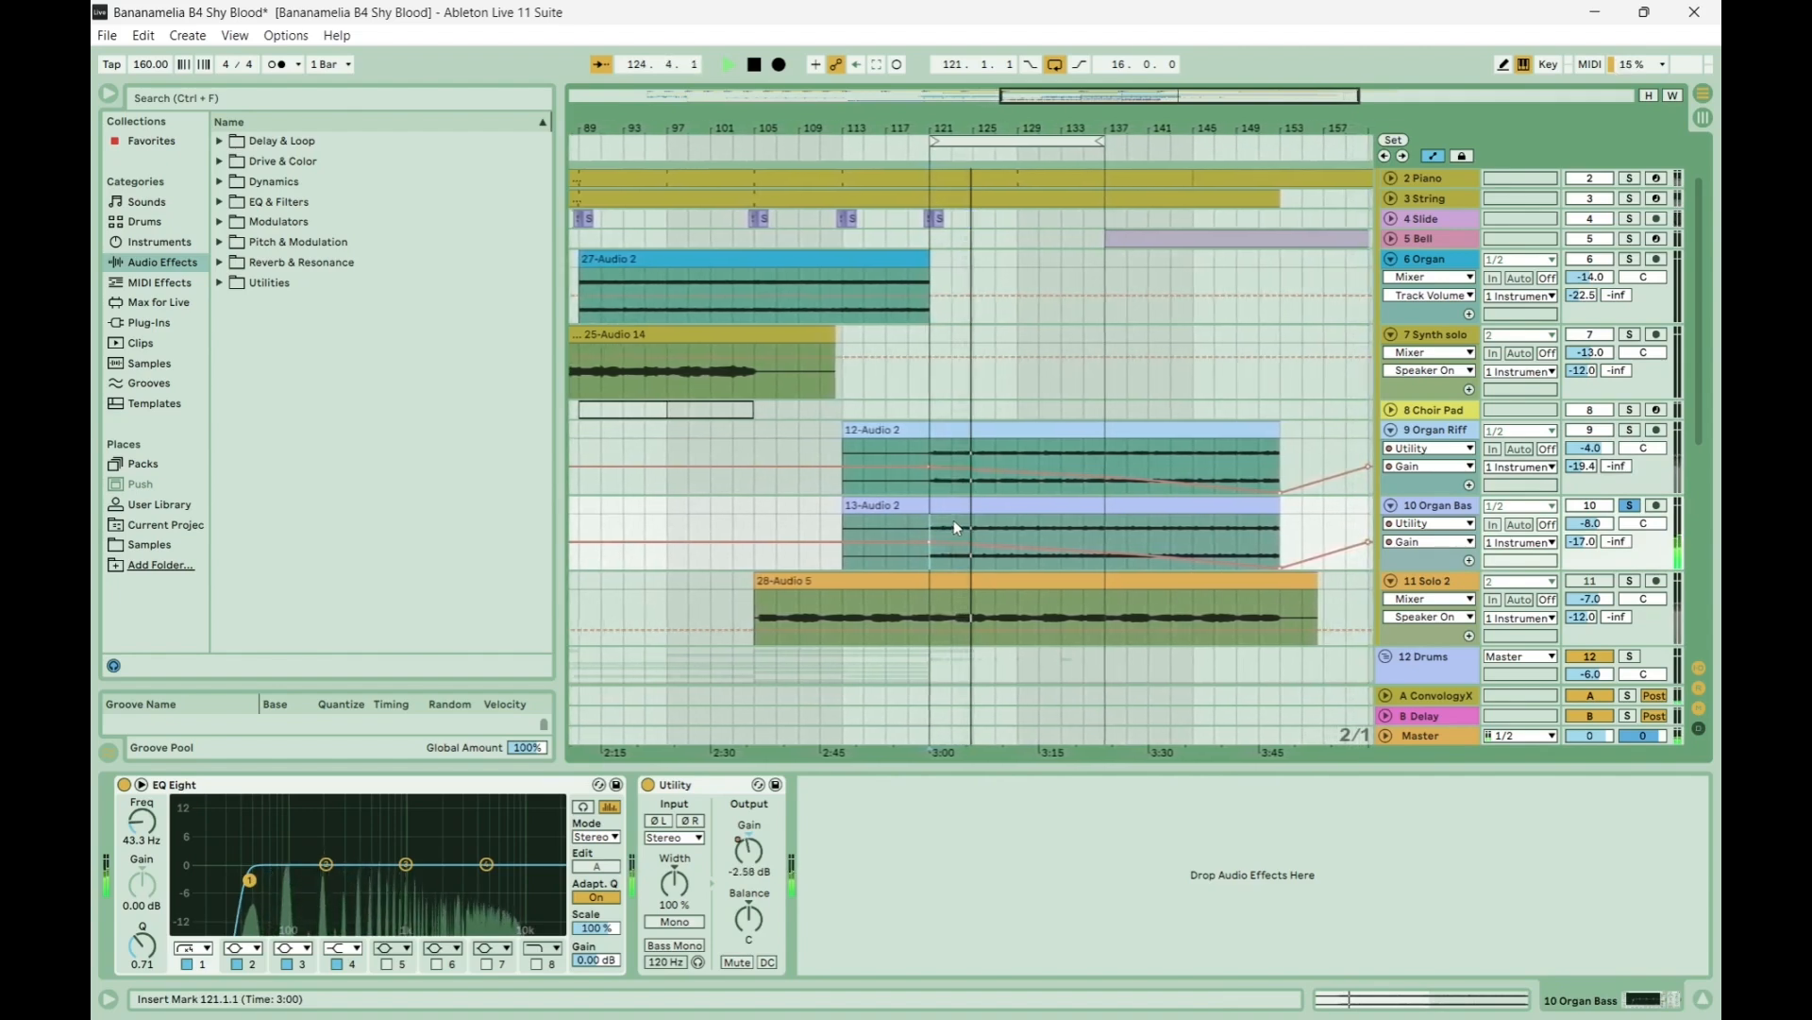
key(space)
click(1630, 509)
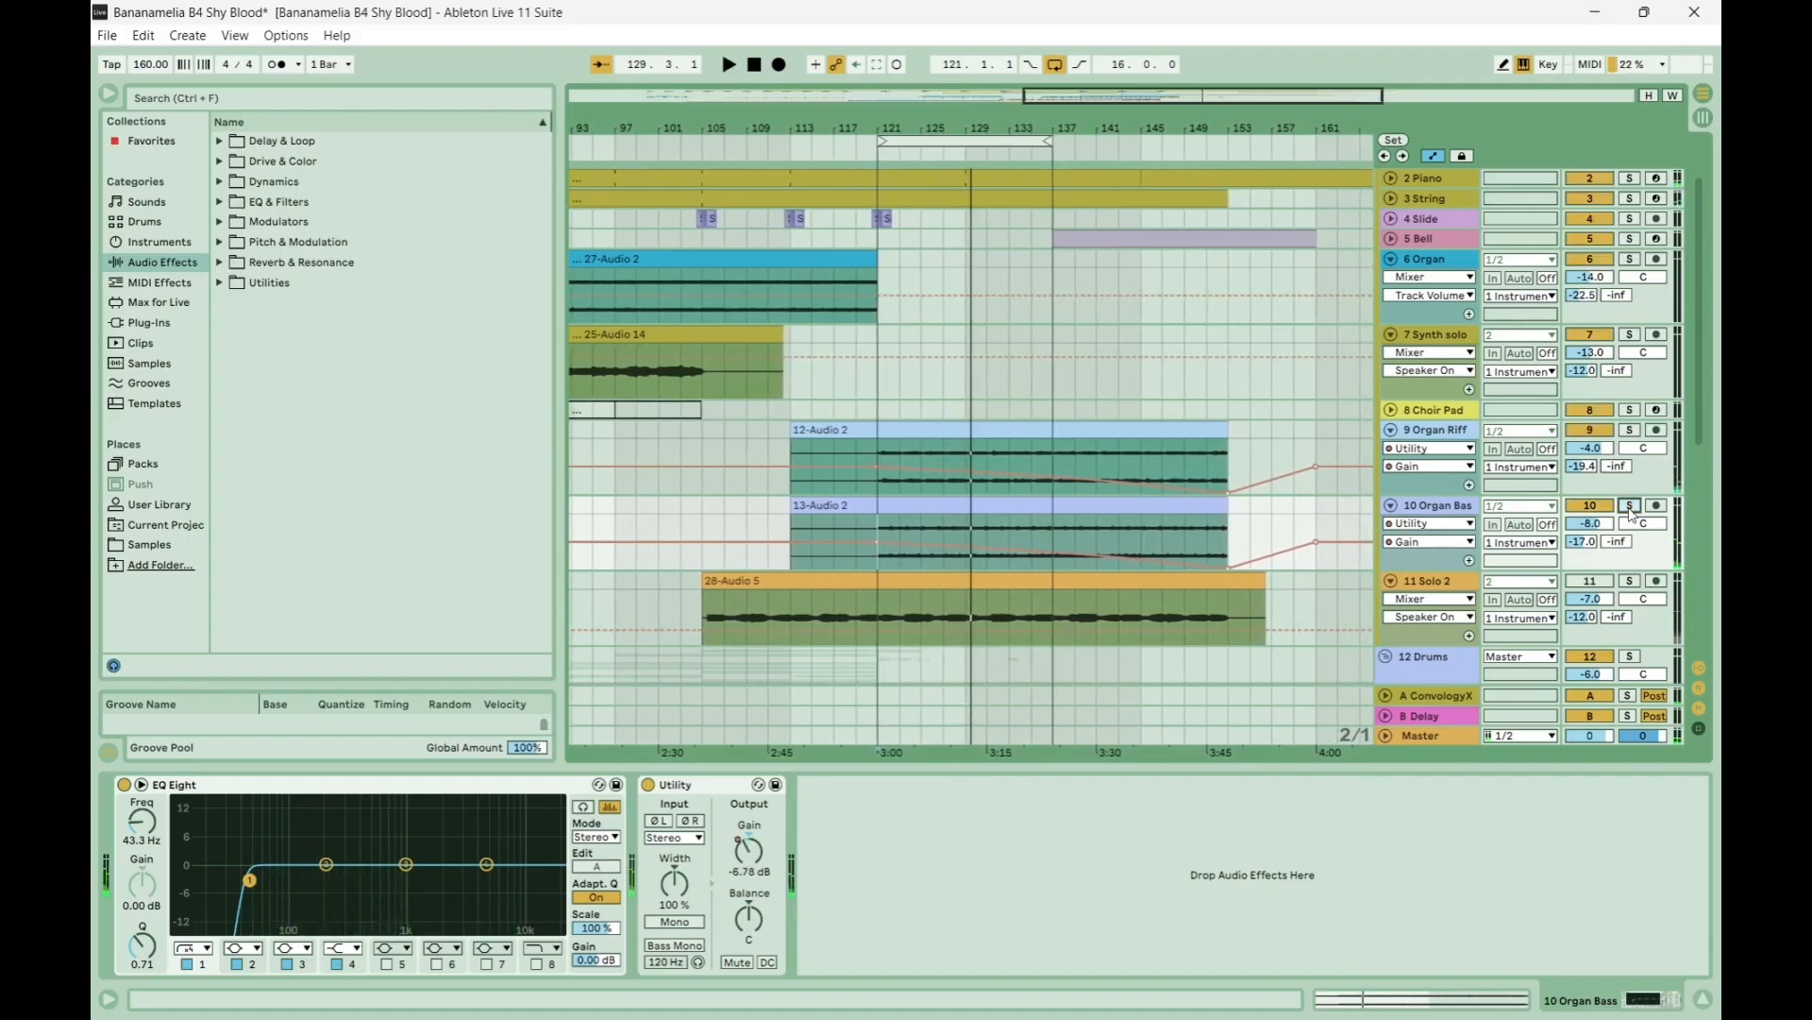
Start playback and fold the Organ Riff, Organ Bass, Synth solo and Organ tracks.
key(space)
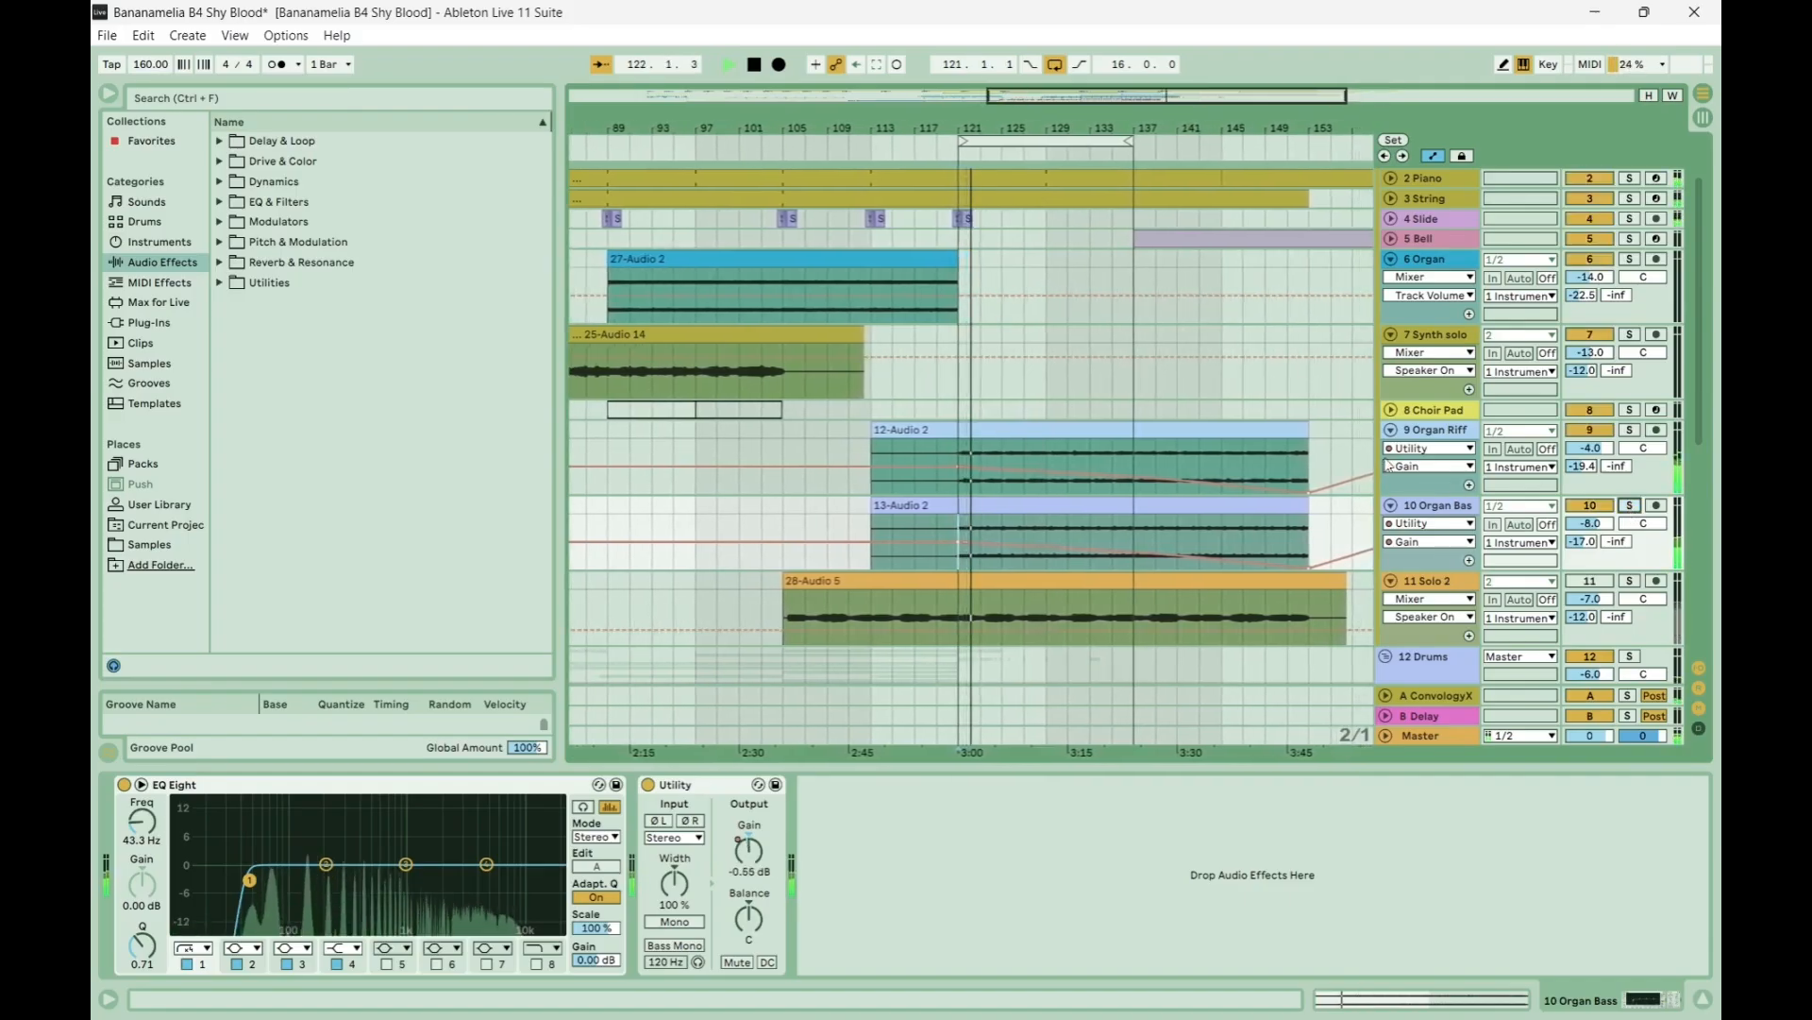
click(1390, 430)
click(1390, 449)
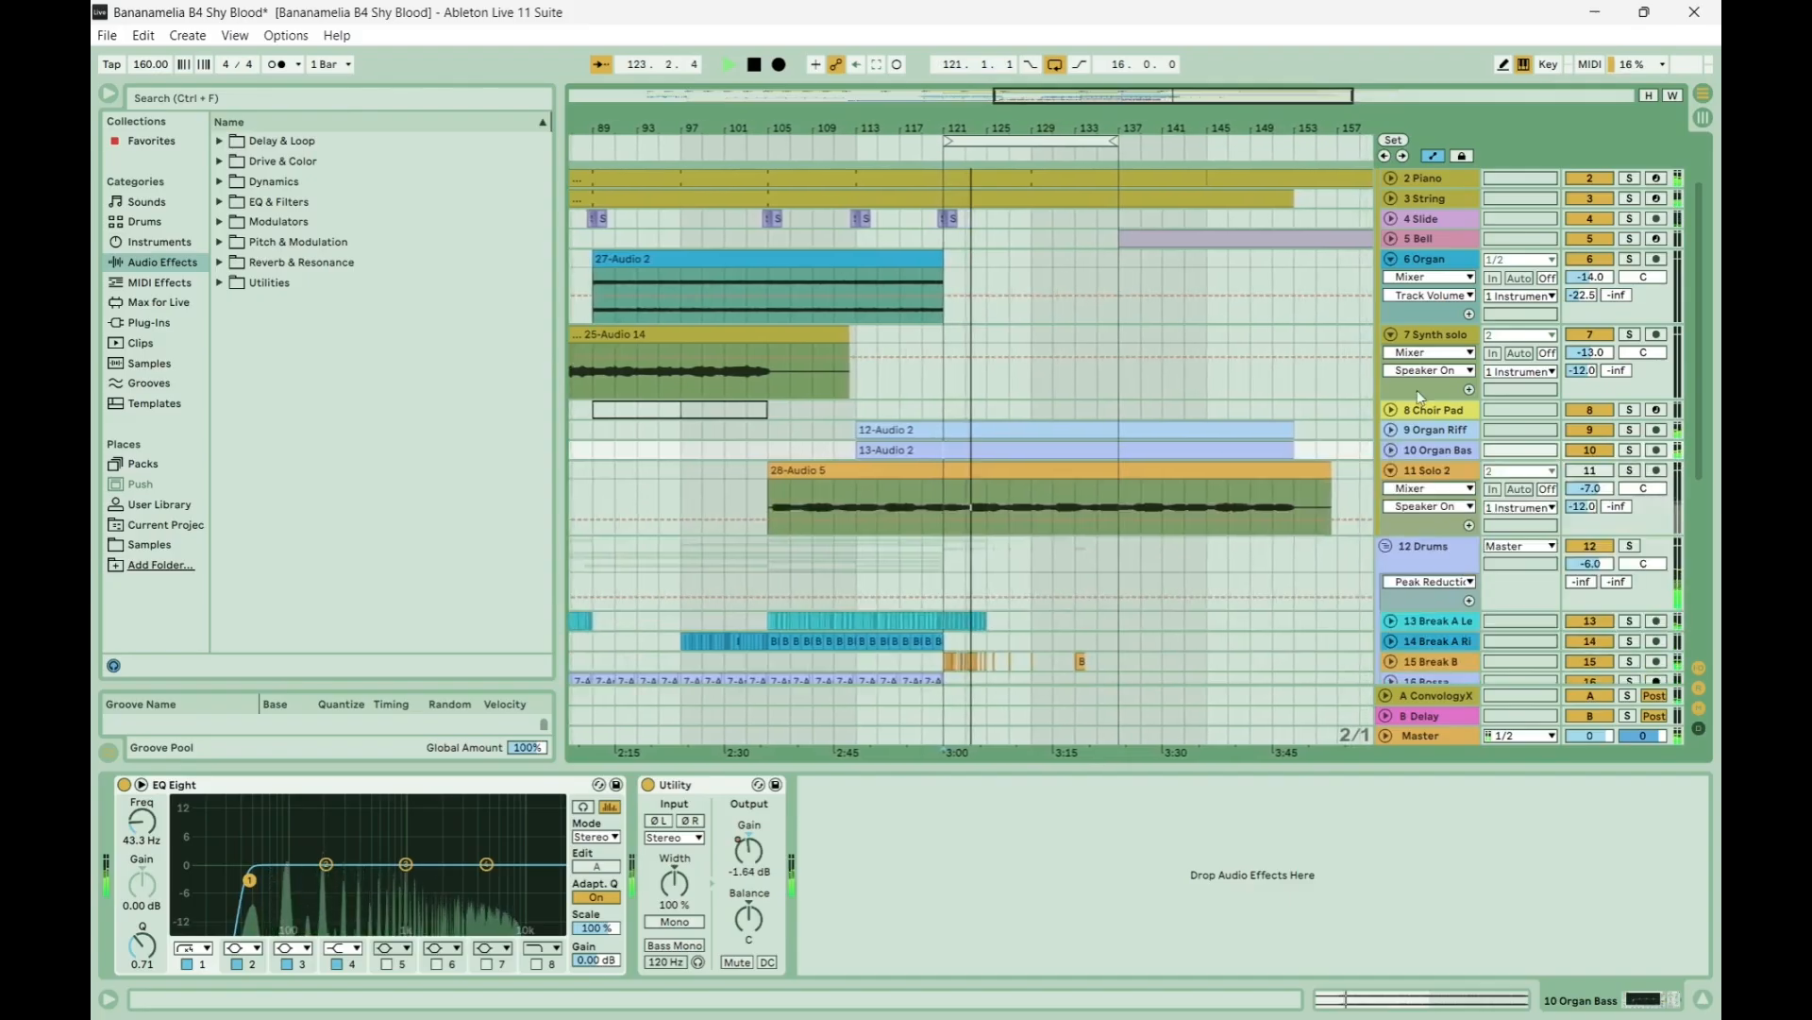
click(1392, 336)
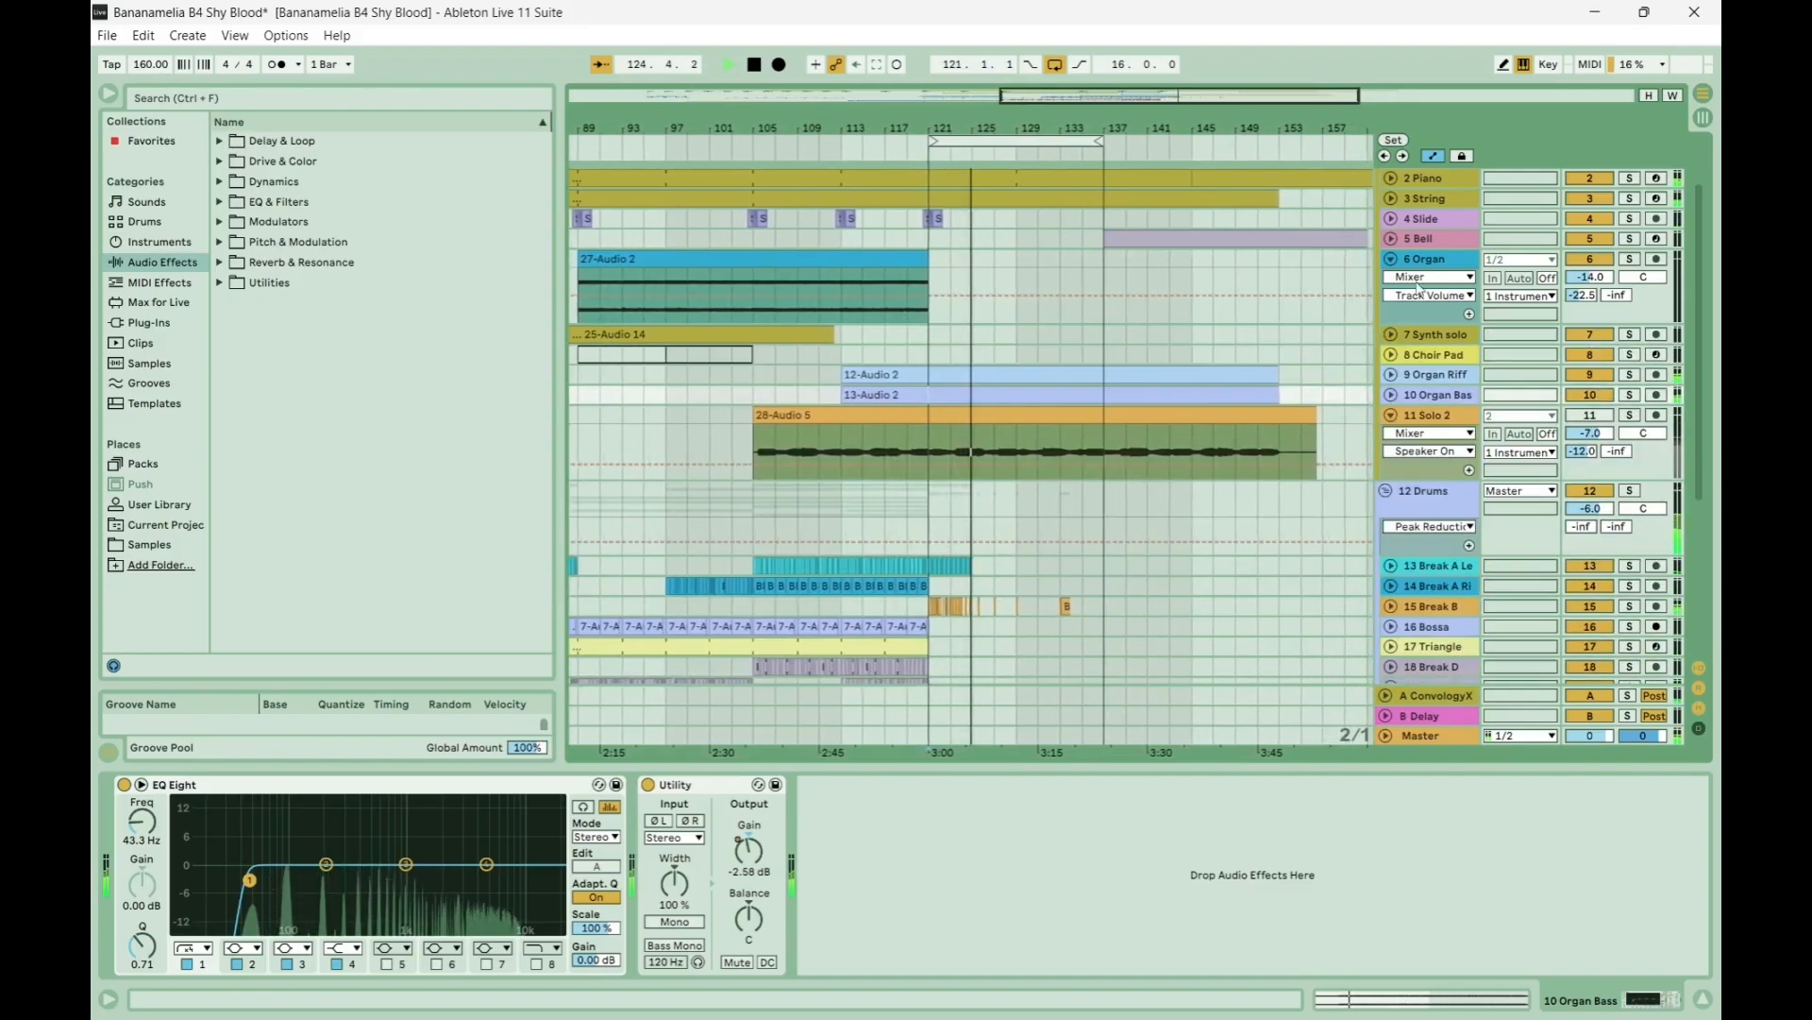
click(1391, 259)
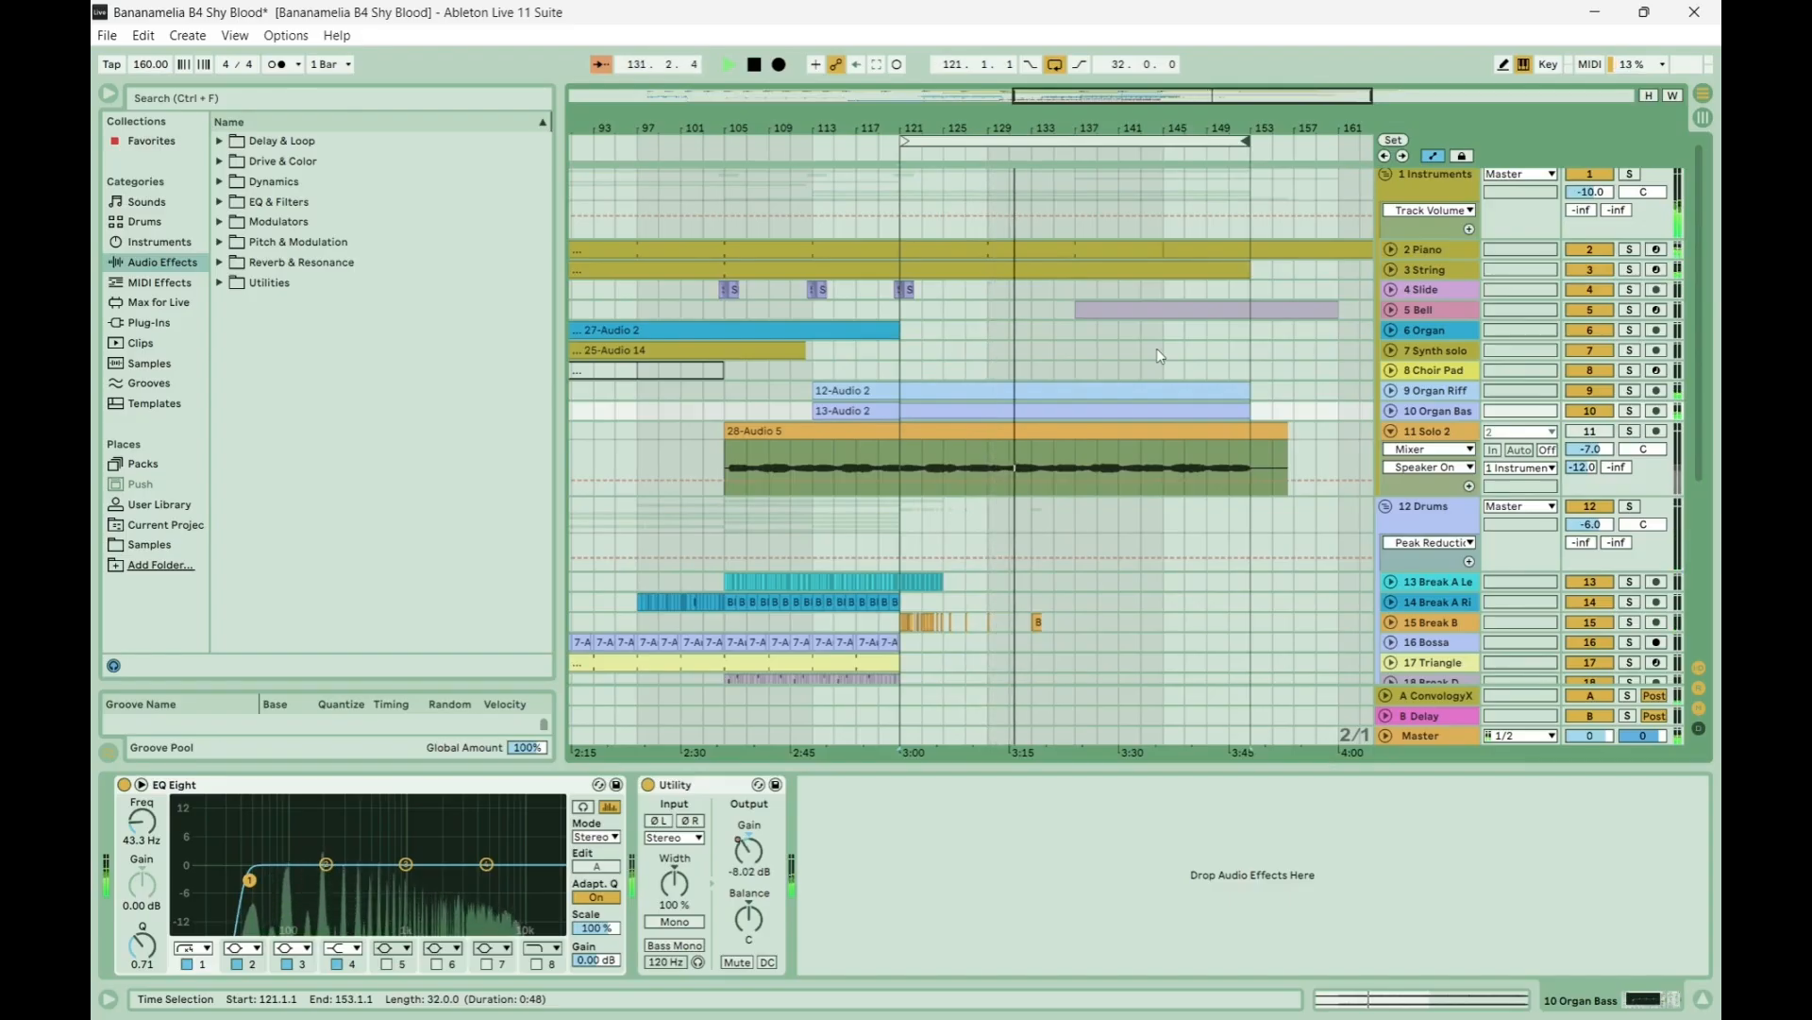
Display the Utility Gain automation on the Solo 2 track and switch the track back on.
click(1457, 453)
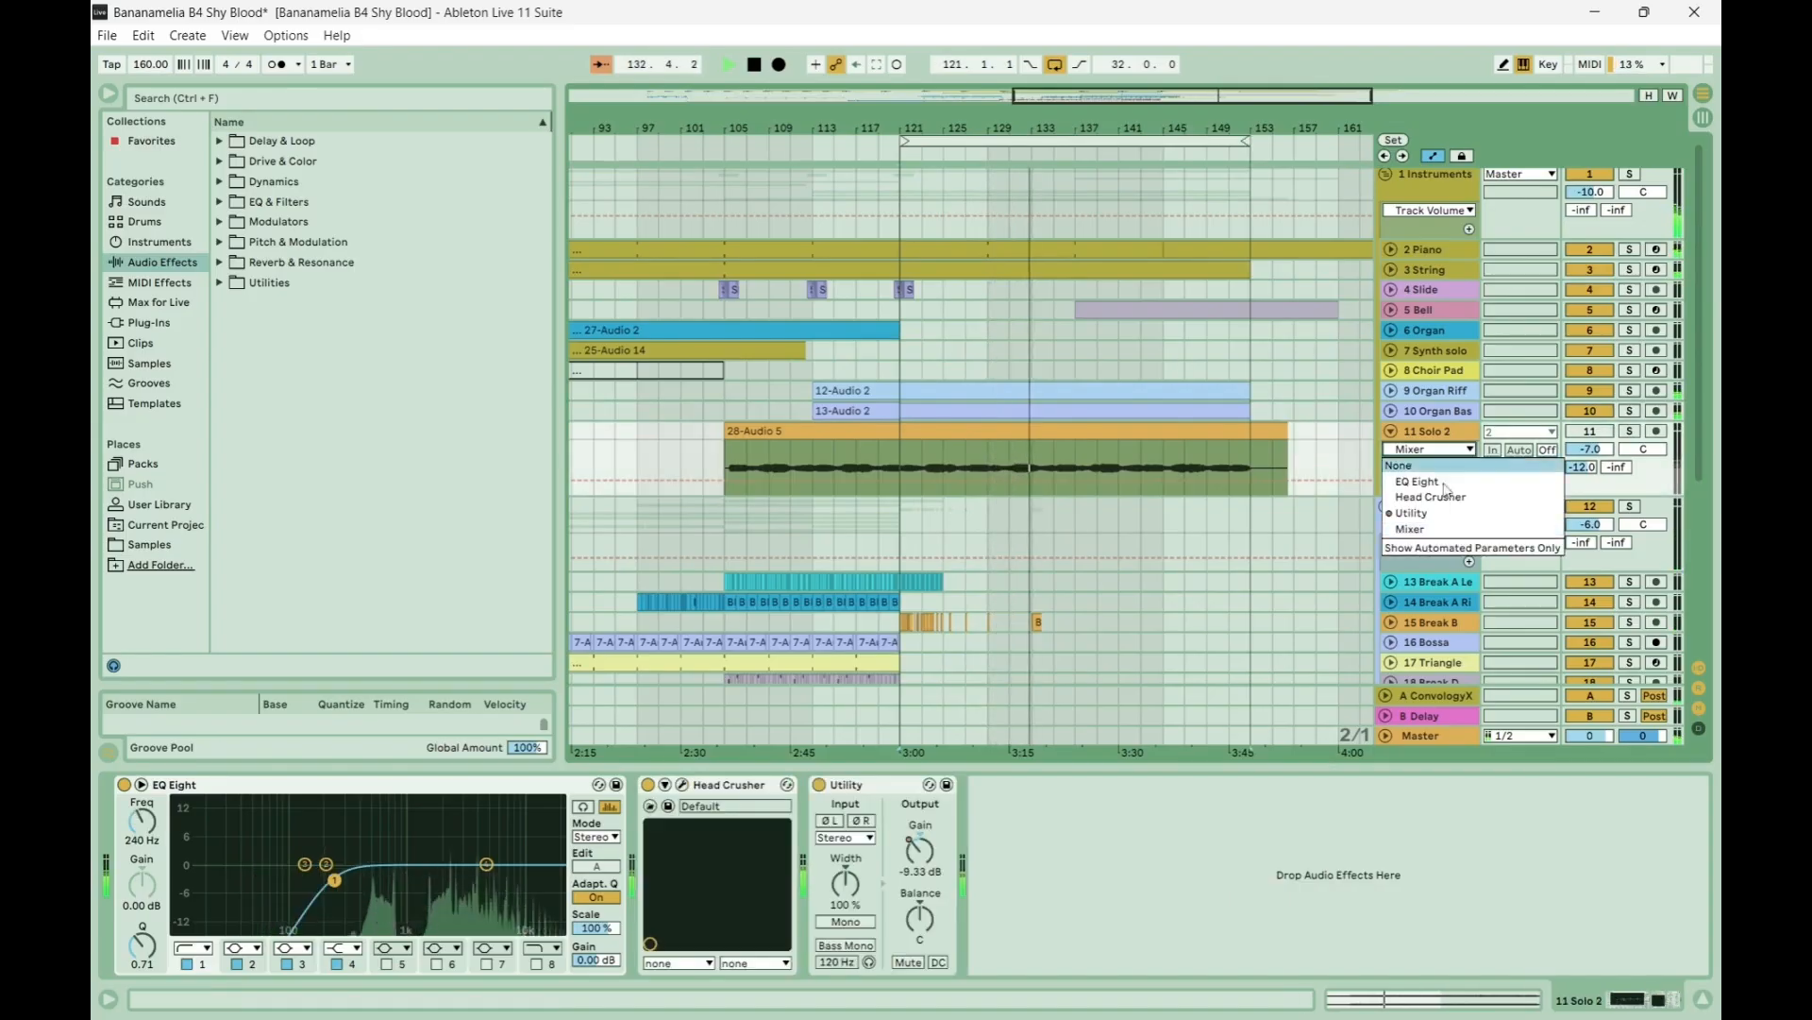
click(1433, 512)
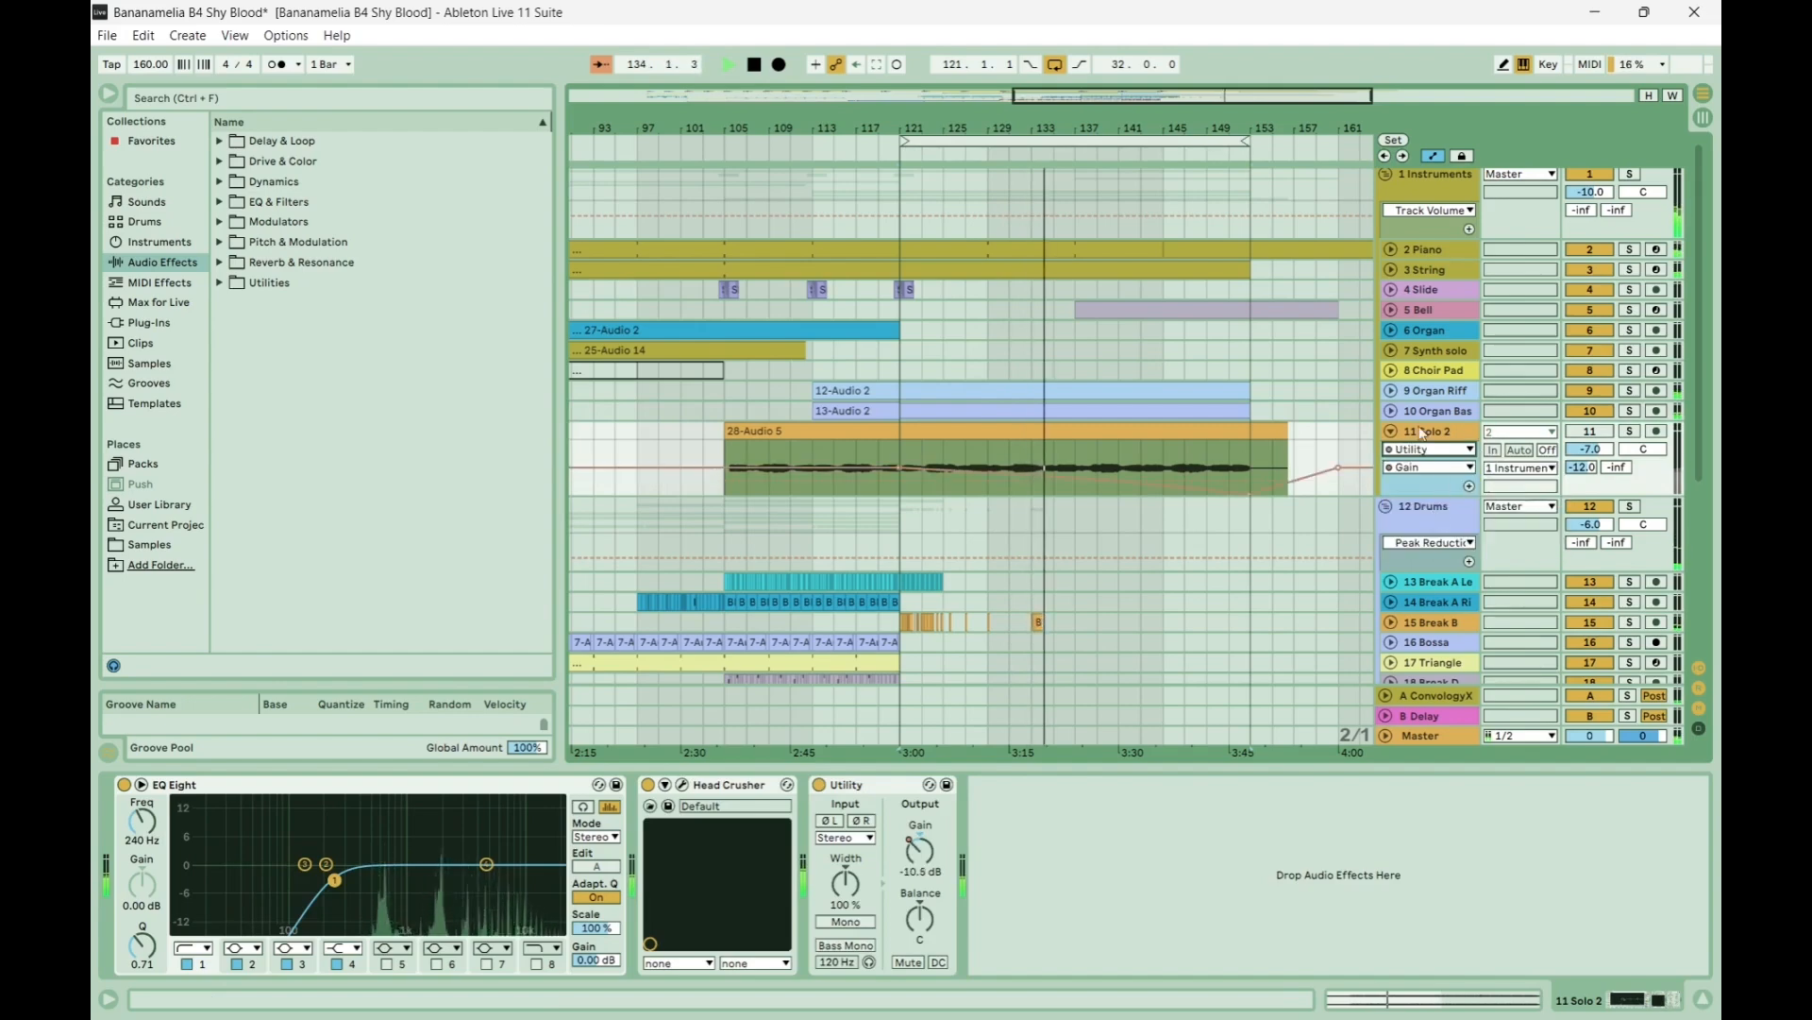
scroll(1464, 436, down, 6)
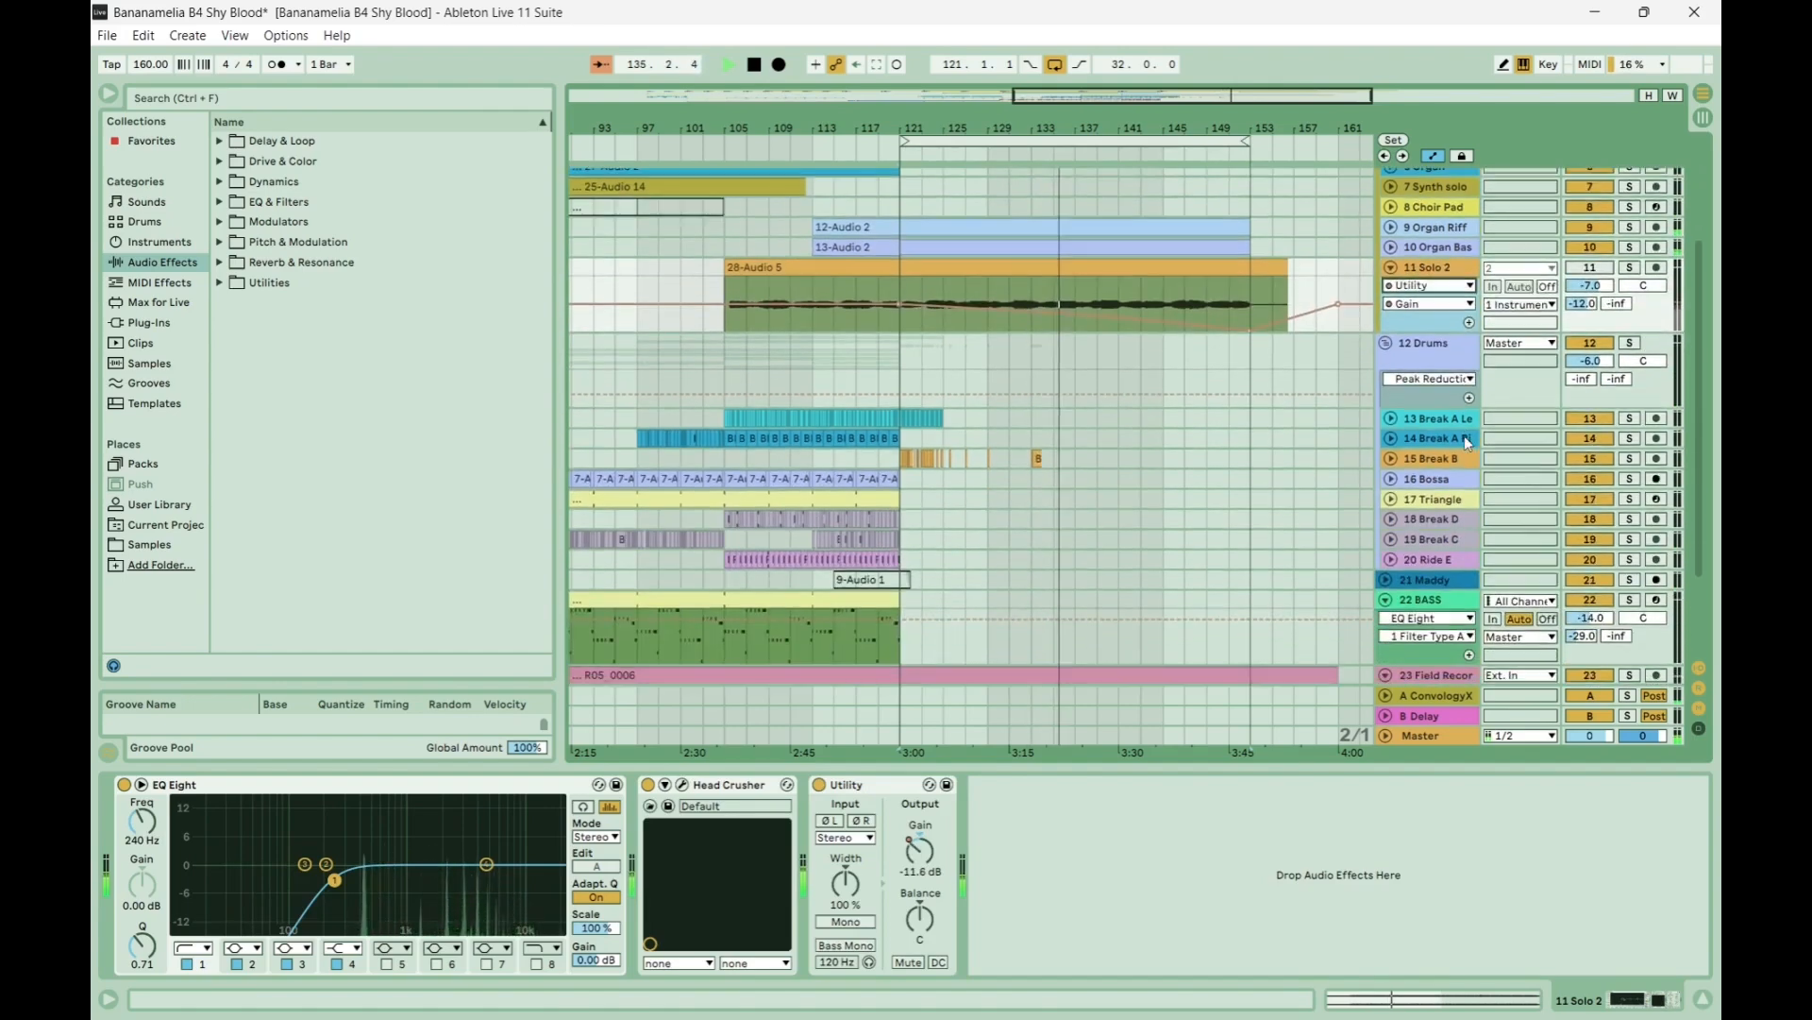
scroll(1464, 436, up, 4)
scroll(1468, 442, up, 2)
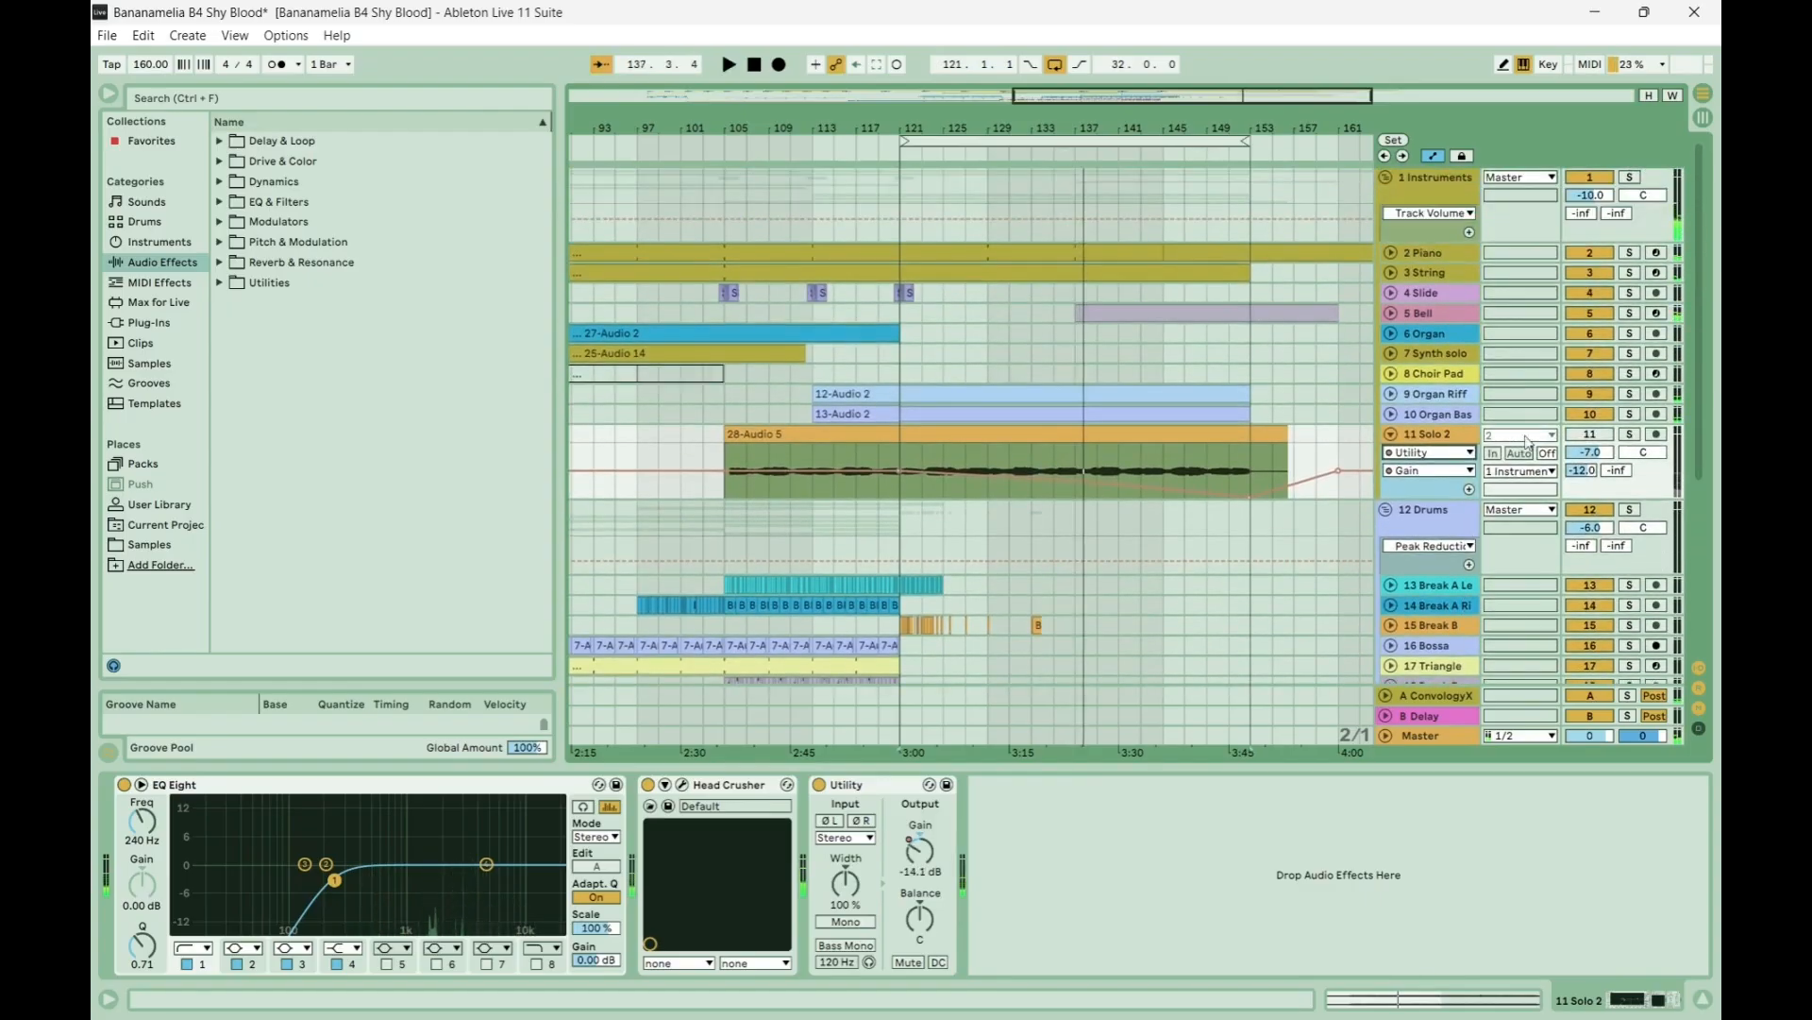
click(1591, 436)
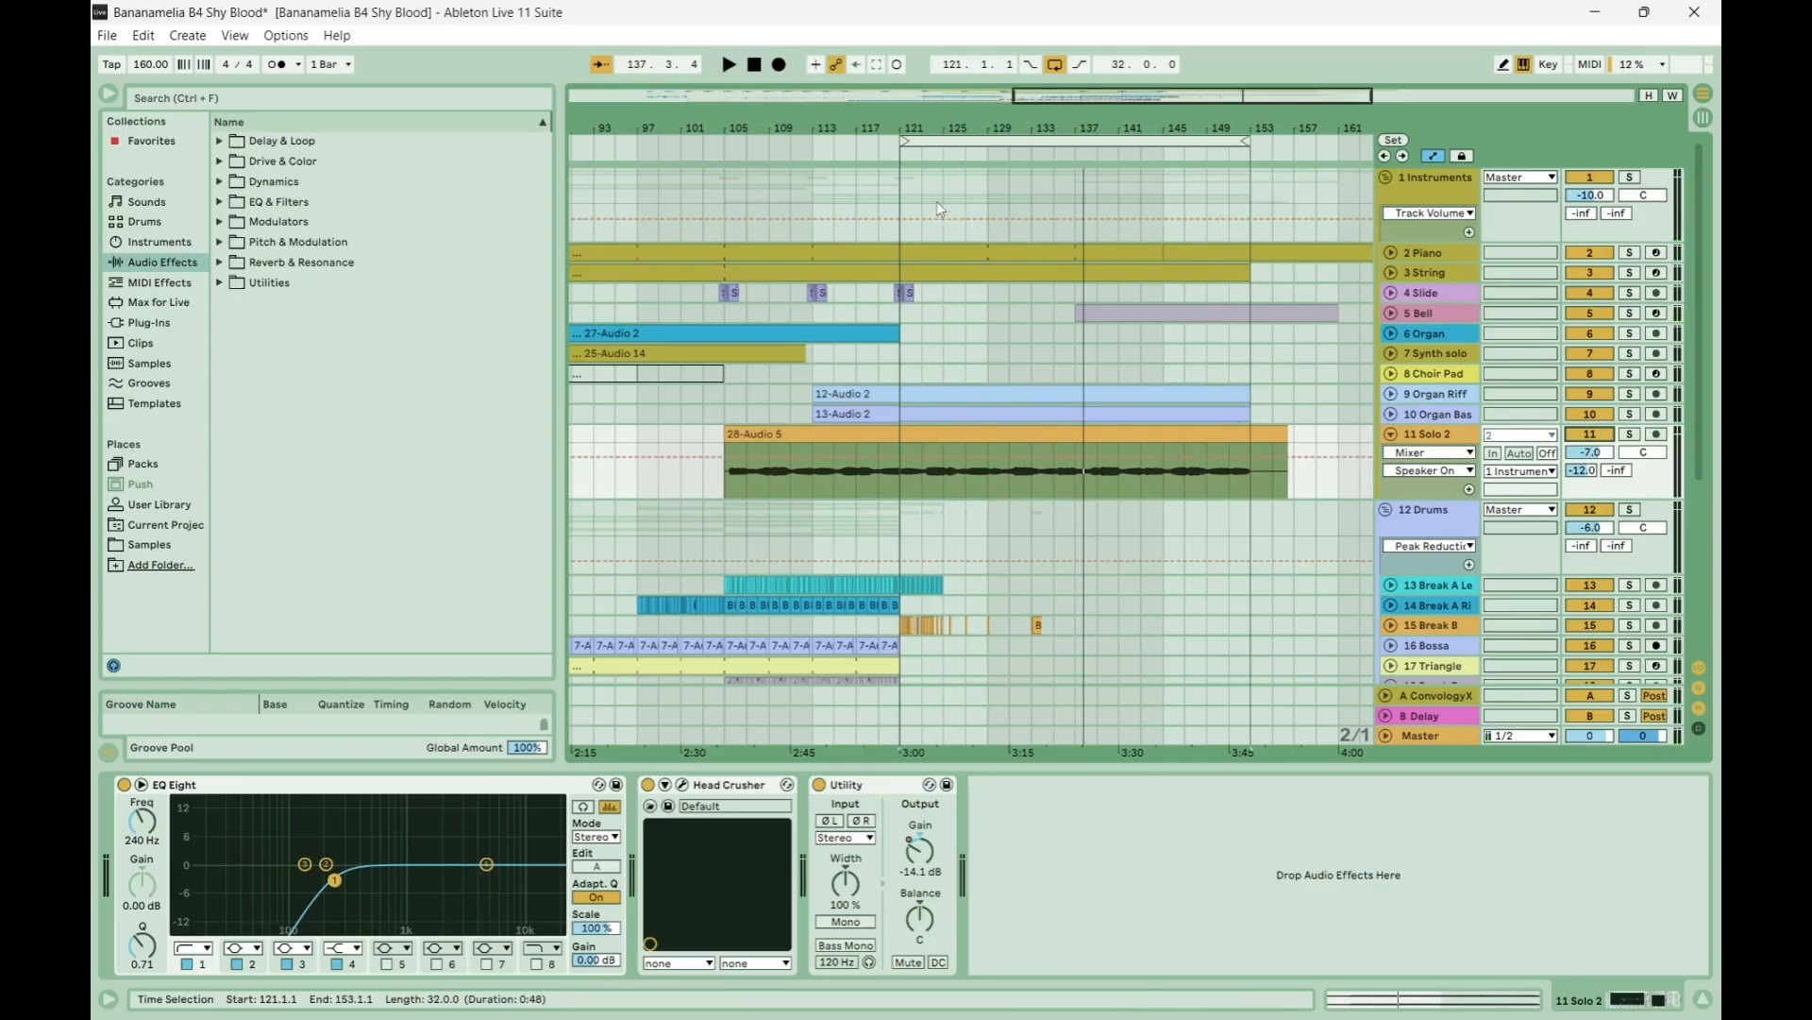
Play the full arrangement from bar 105, then restart it from bar 117.
drag(809, 127, 819, 75)
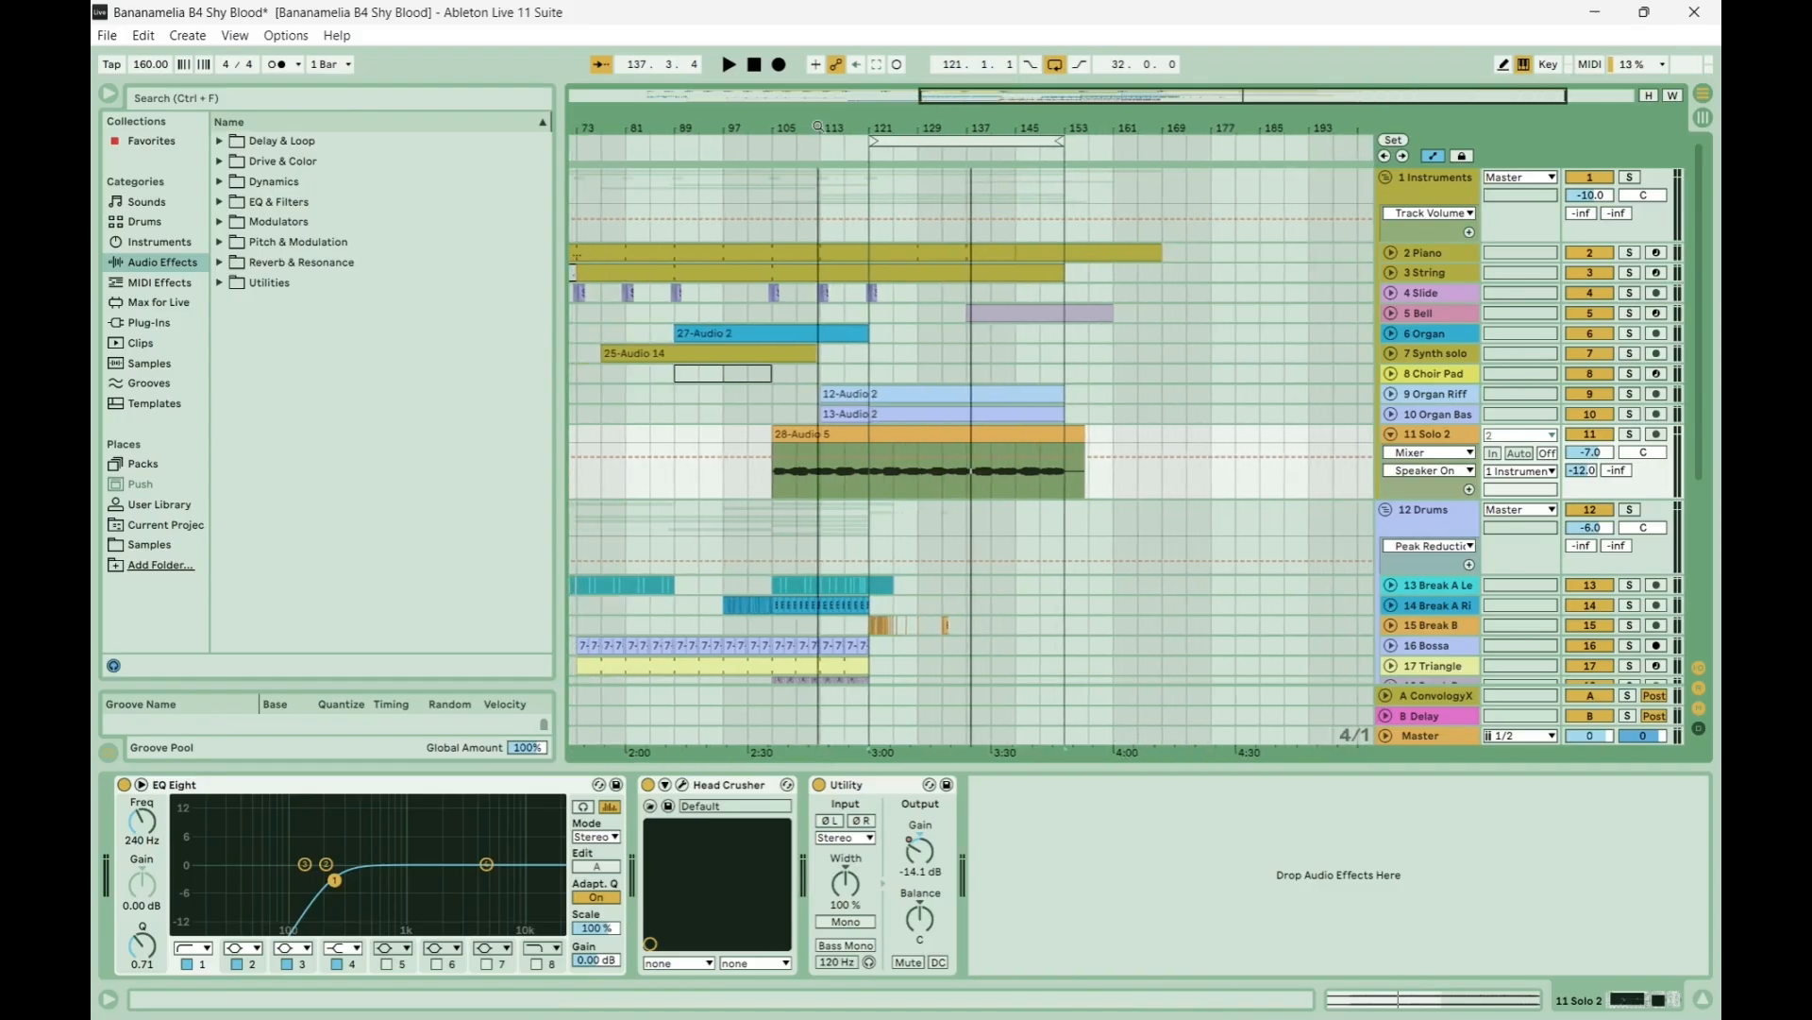
click(772, 318)
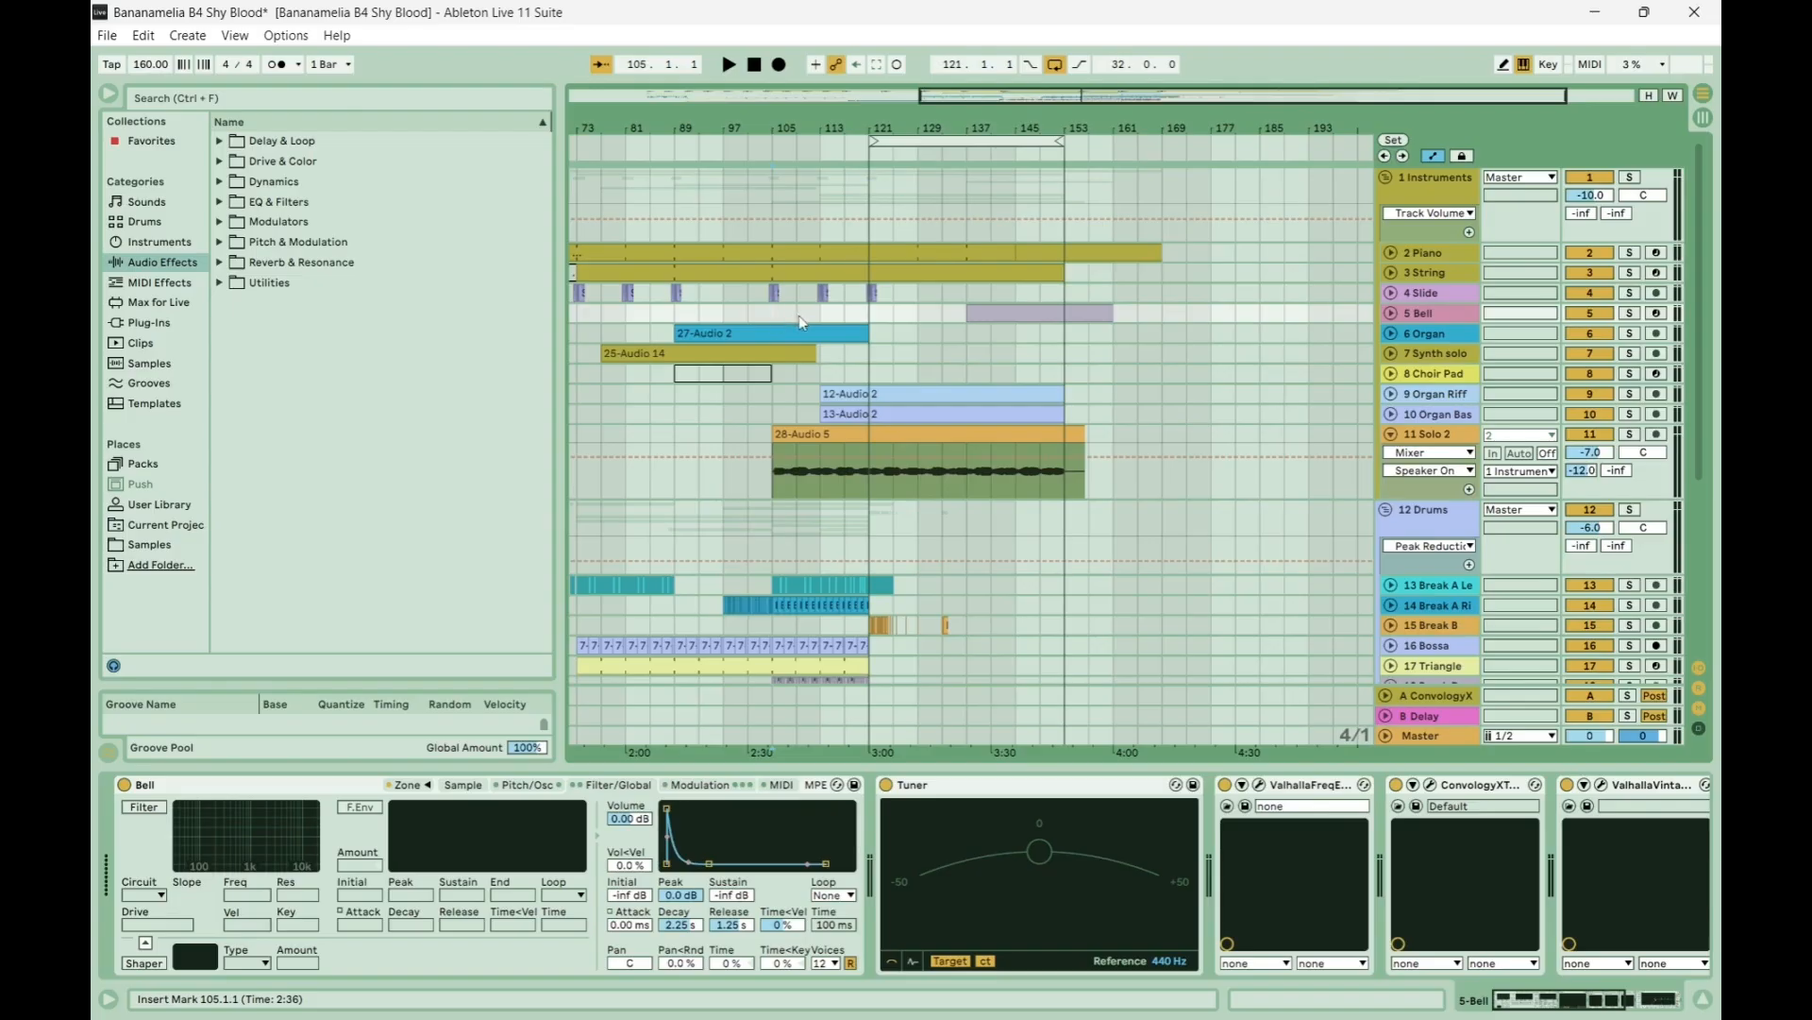
key(space)
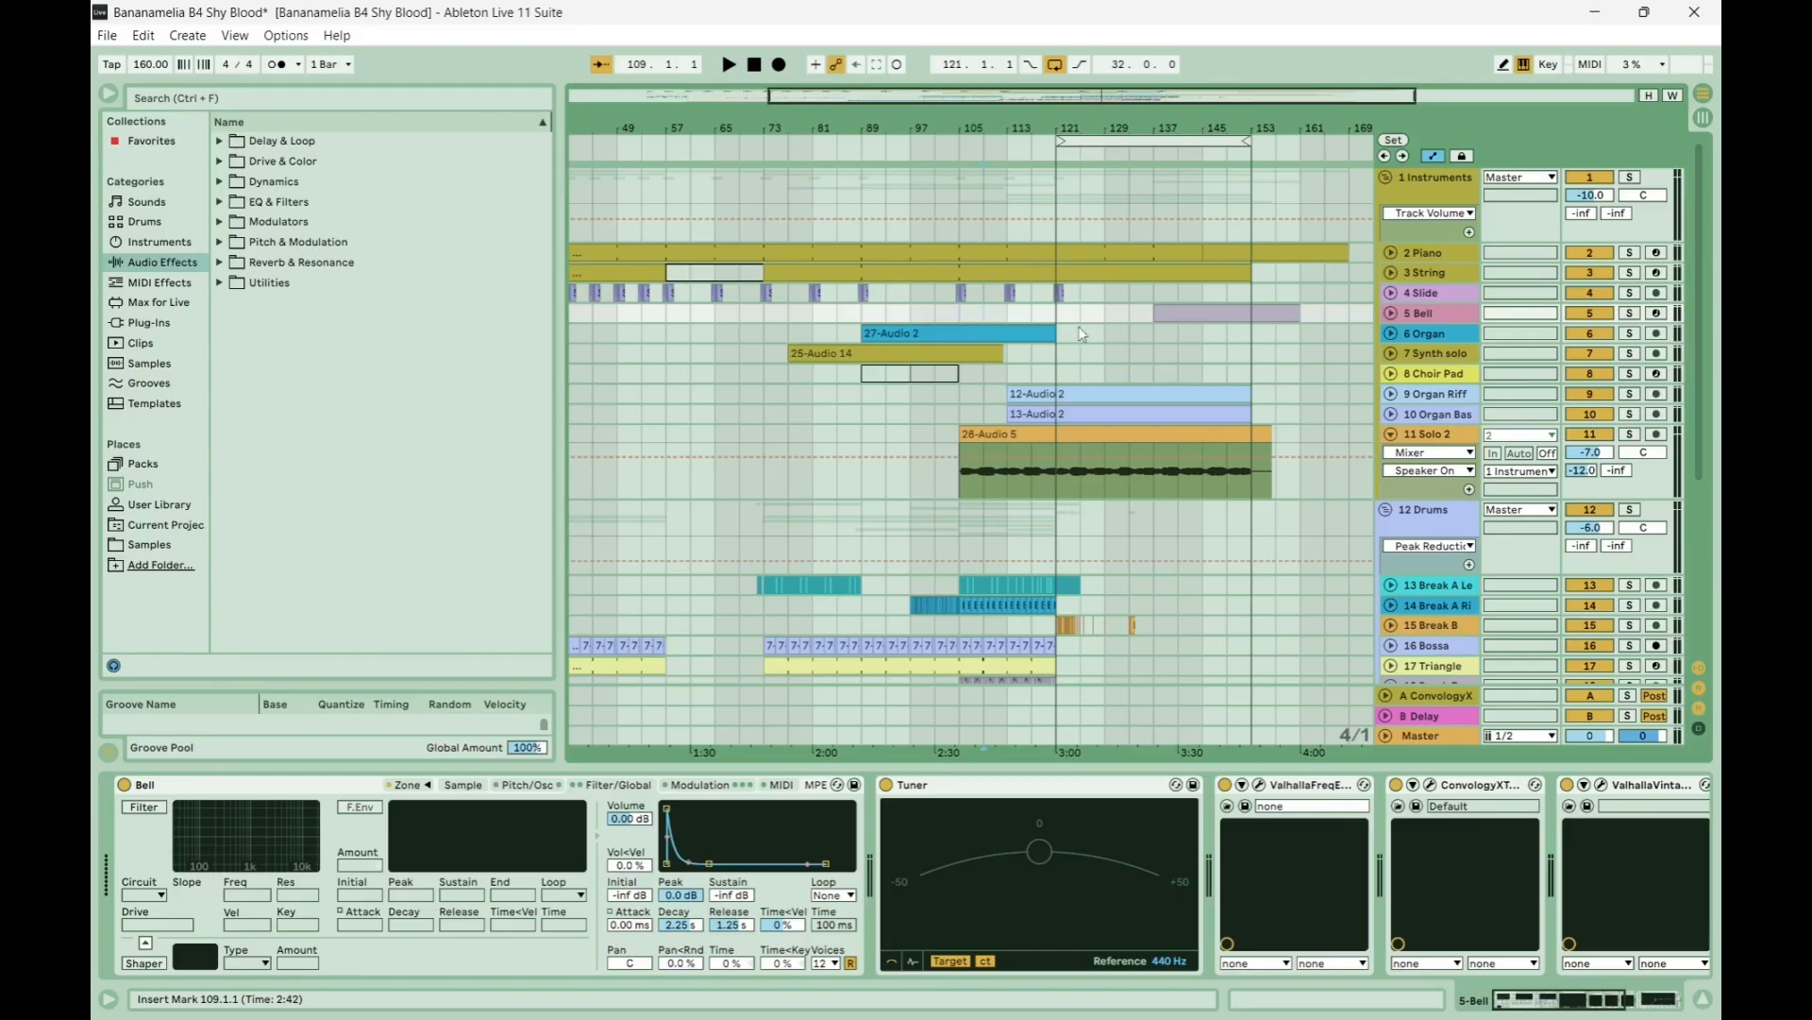
click(1024, 312)
key(space)
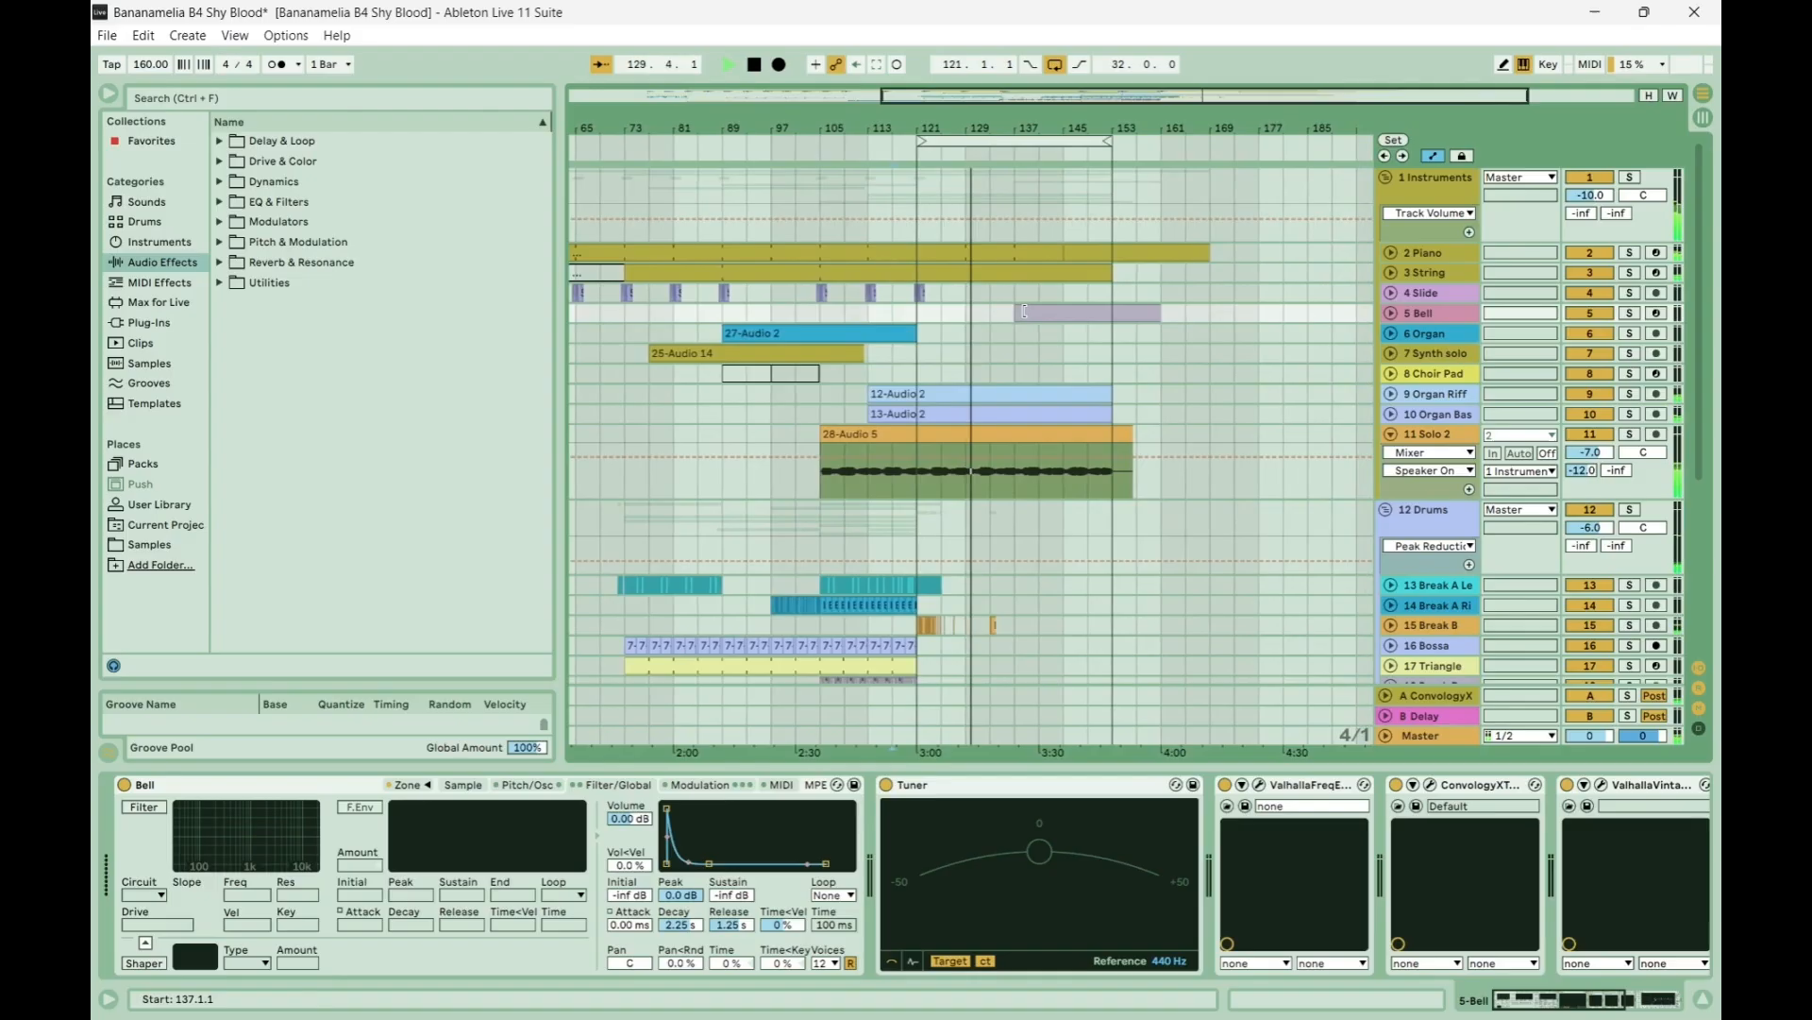
Look through the tracks during playback and unfold the String, Piano and Bell tracks.
scroll(1024, 310, down, 5)
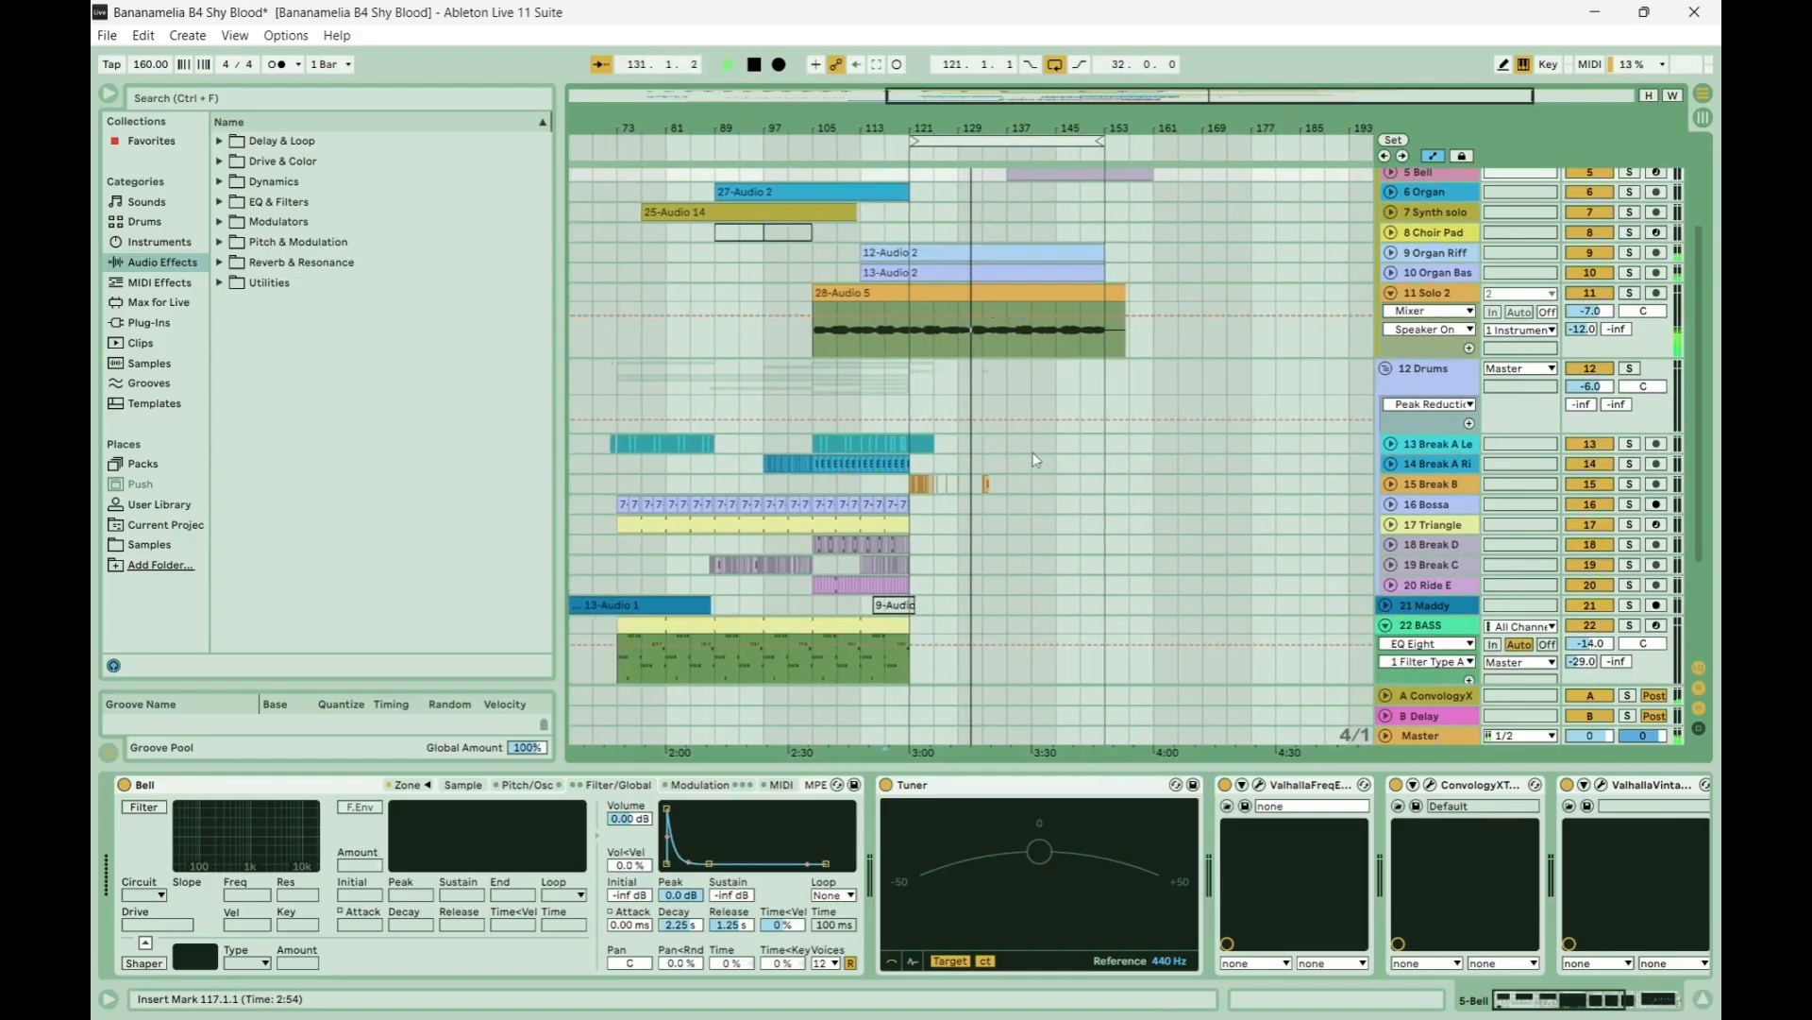
scroll(1036, 459, down, 5)
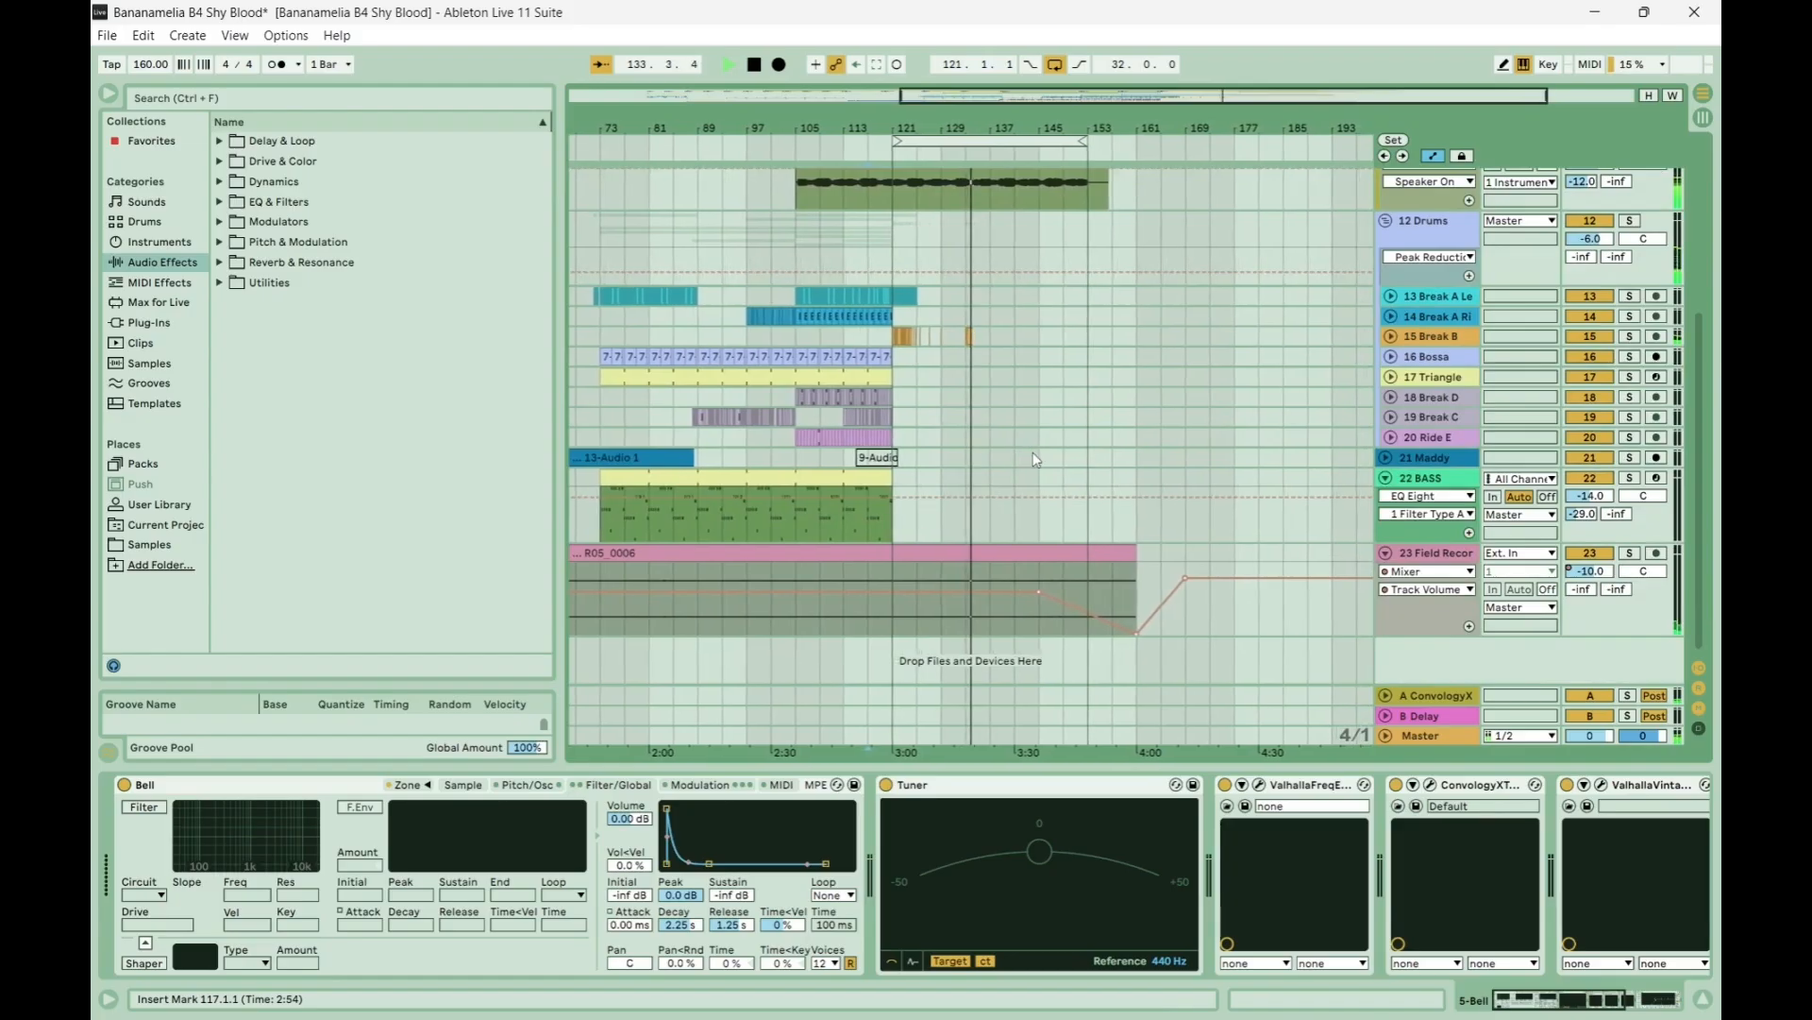
scroll(1036, 459, up, 5)
scroll(1036, 459, up, 5)
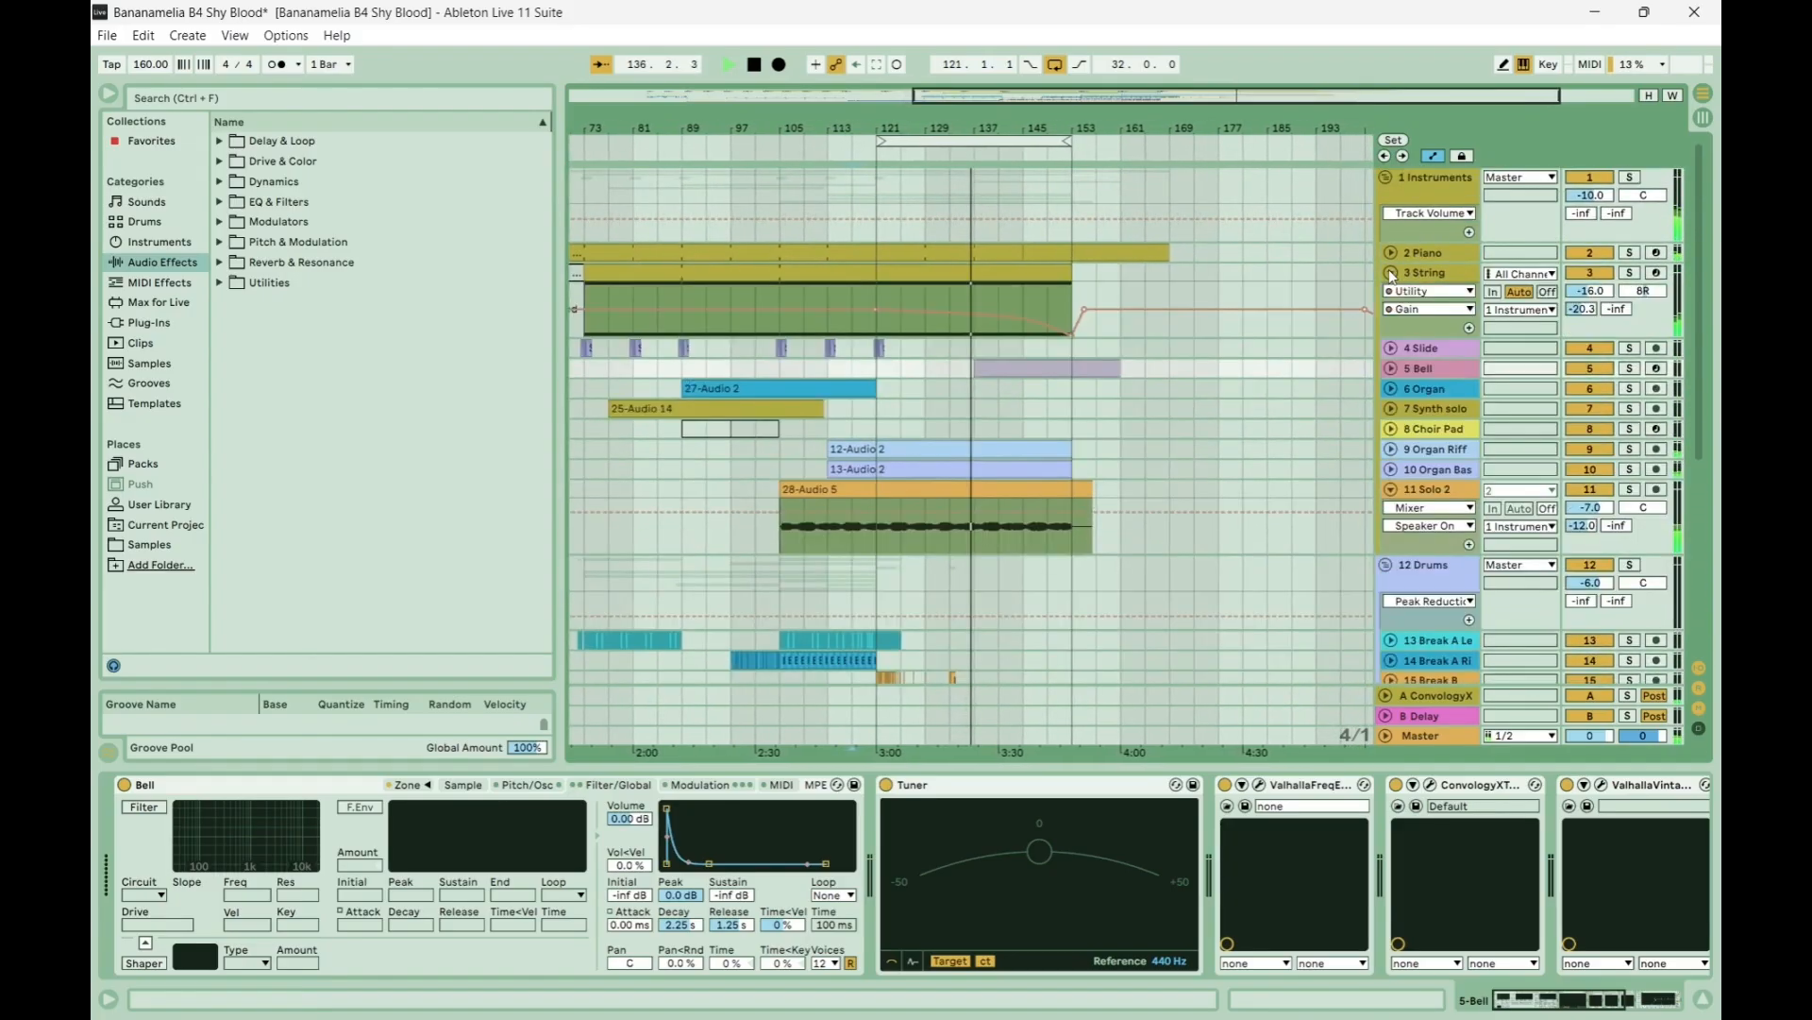
click(1390, 272)
click(1388, 253)
click(1422, 253)
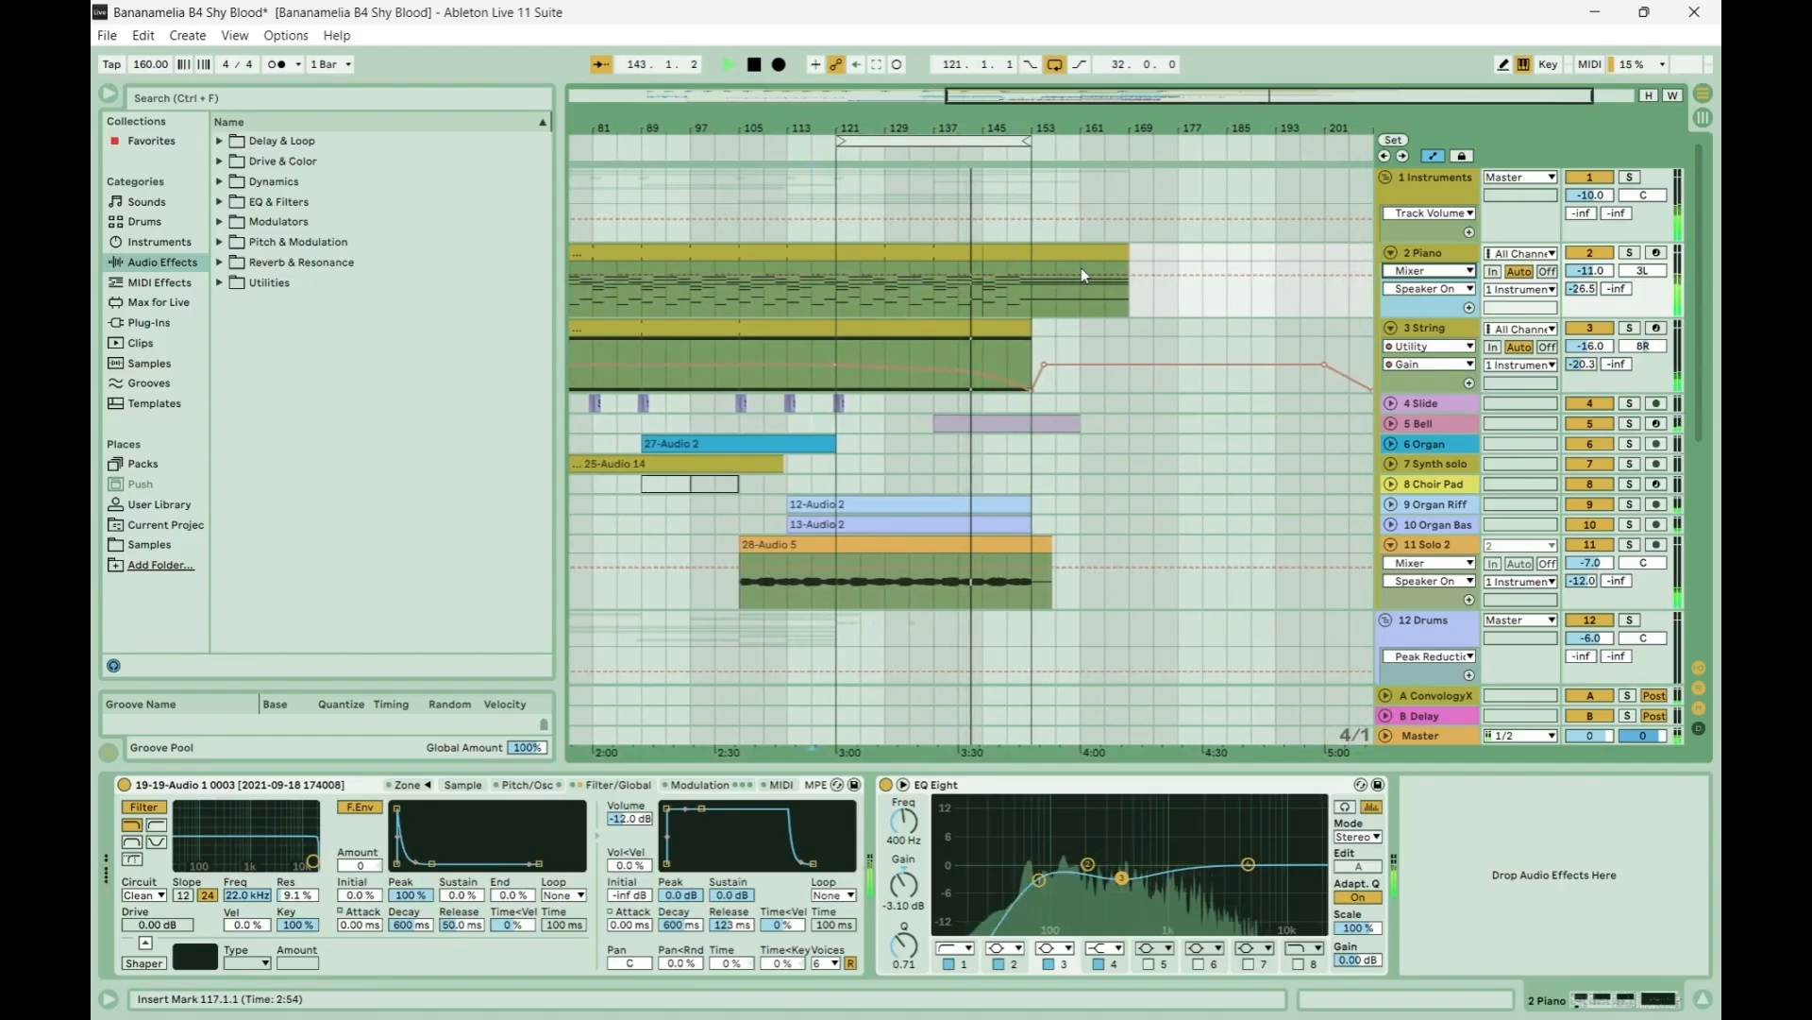
click(1392, 423)
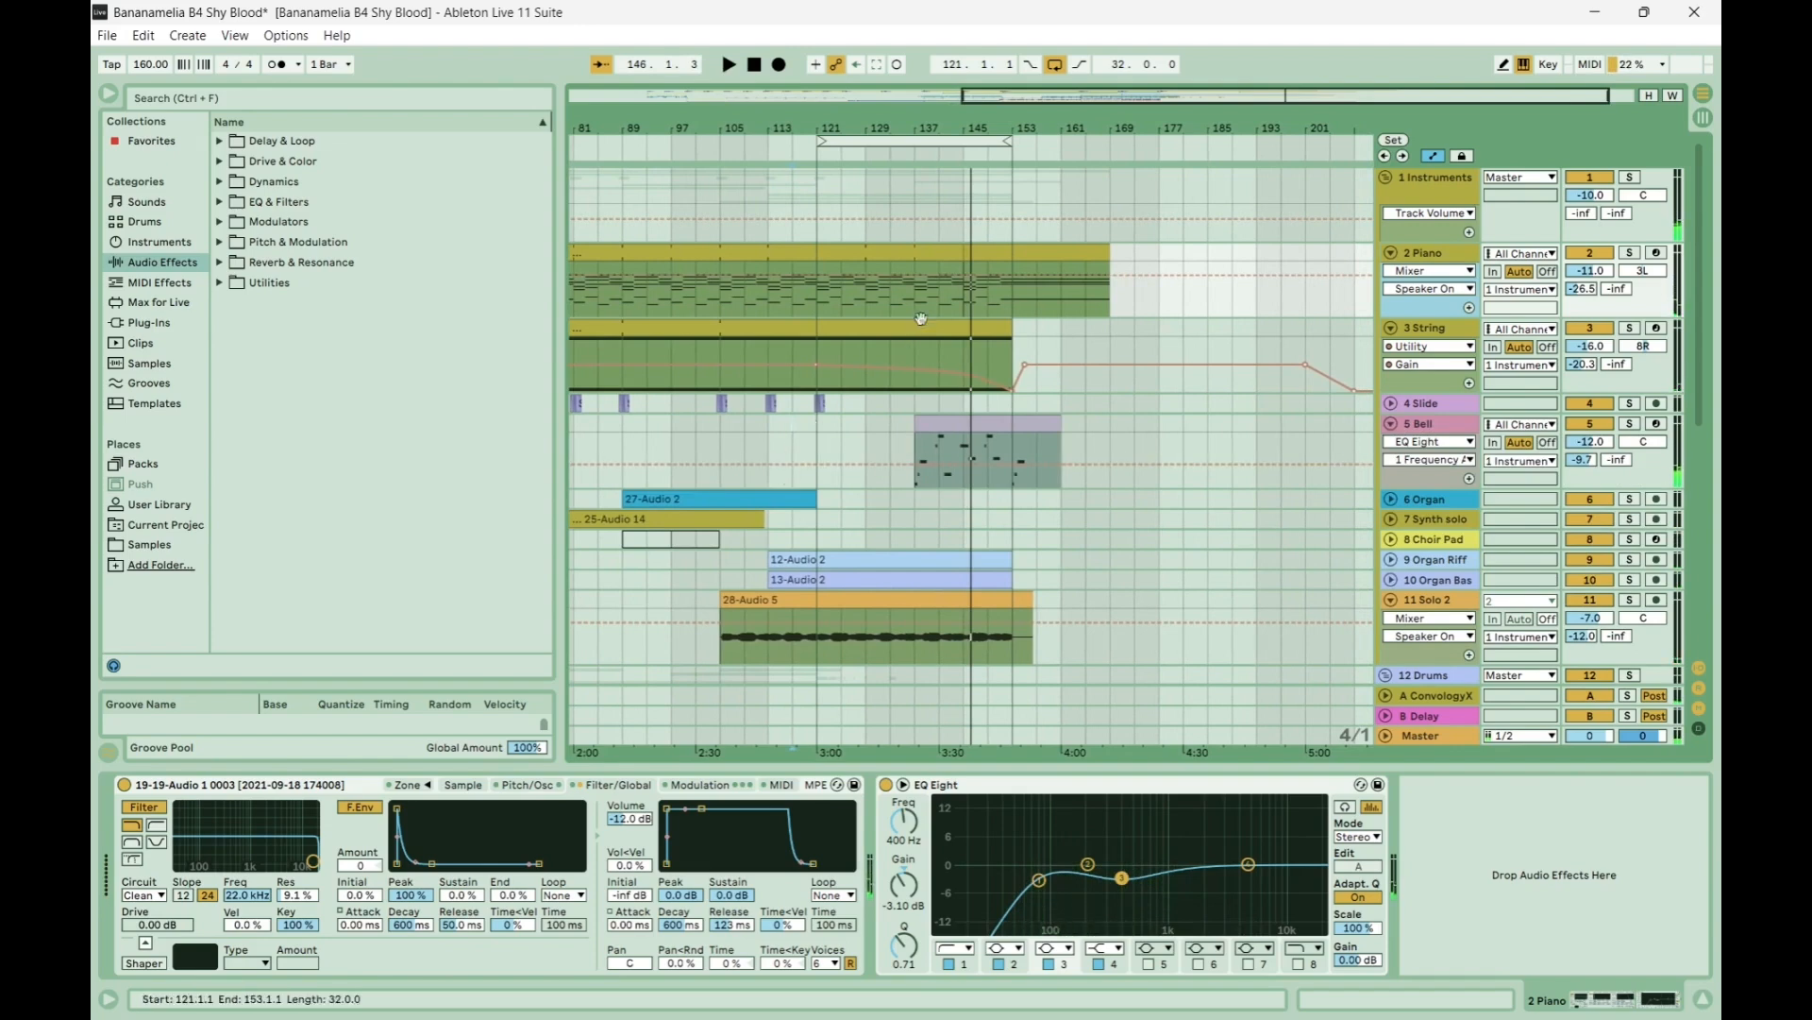
Examine the Bell clip's notes while playing from bar 137, return to the arrangement and stop playback.
click(944, 431)
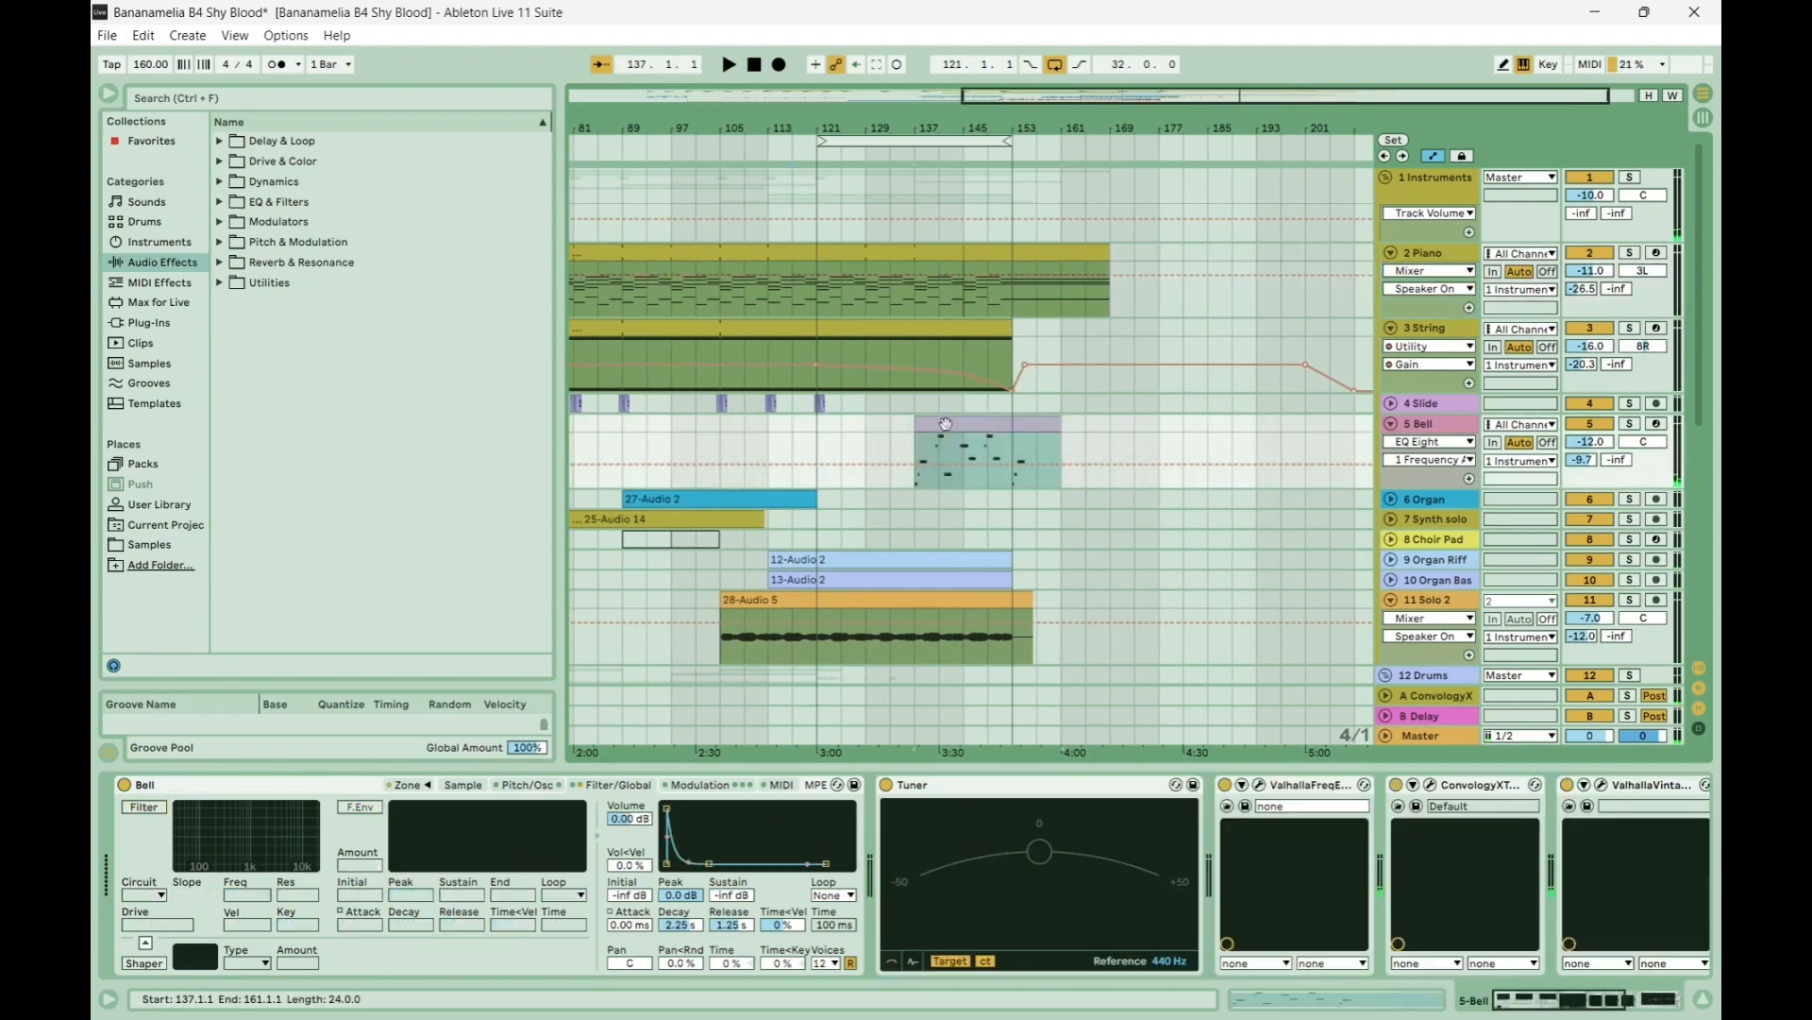
double_click(946, 423)
key(space)
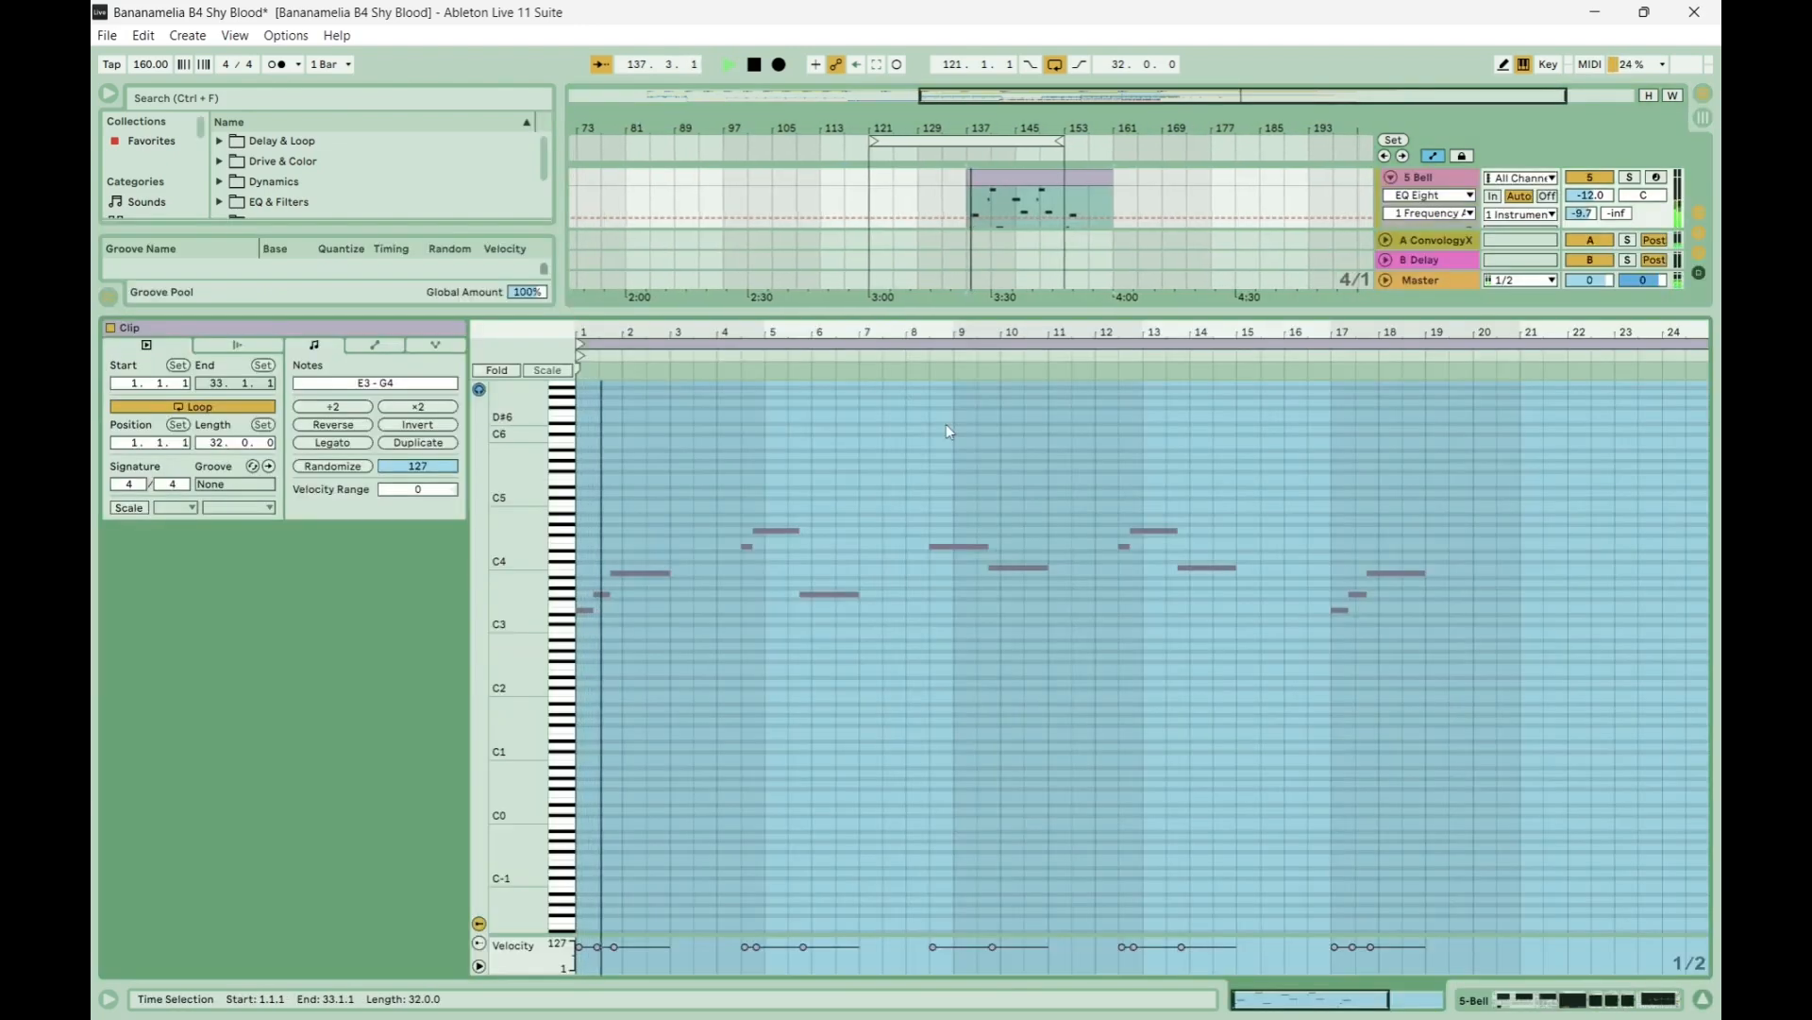
key(ctrl+alt+l)
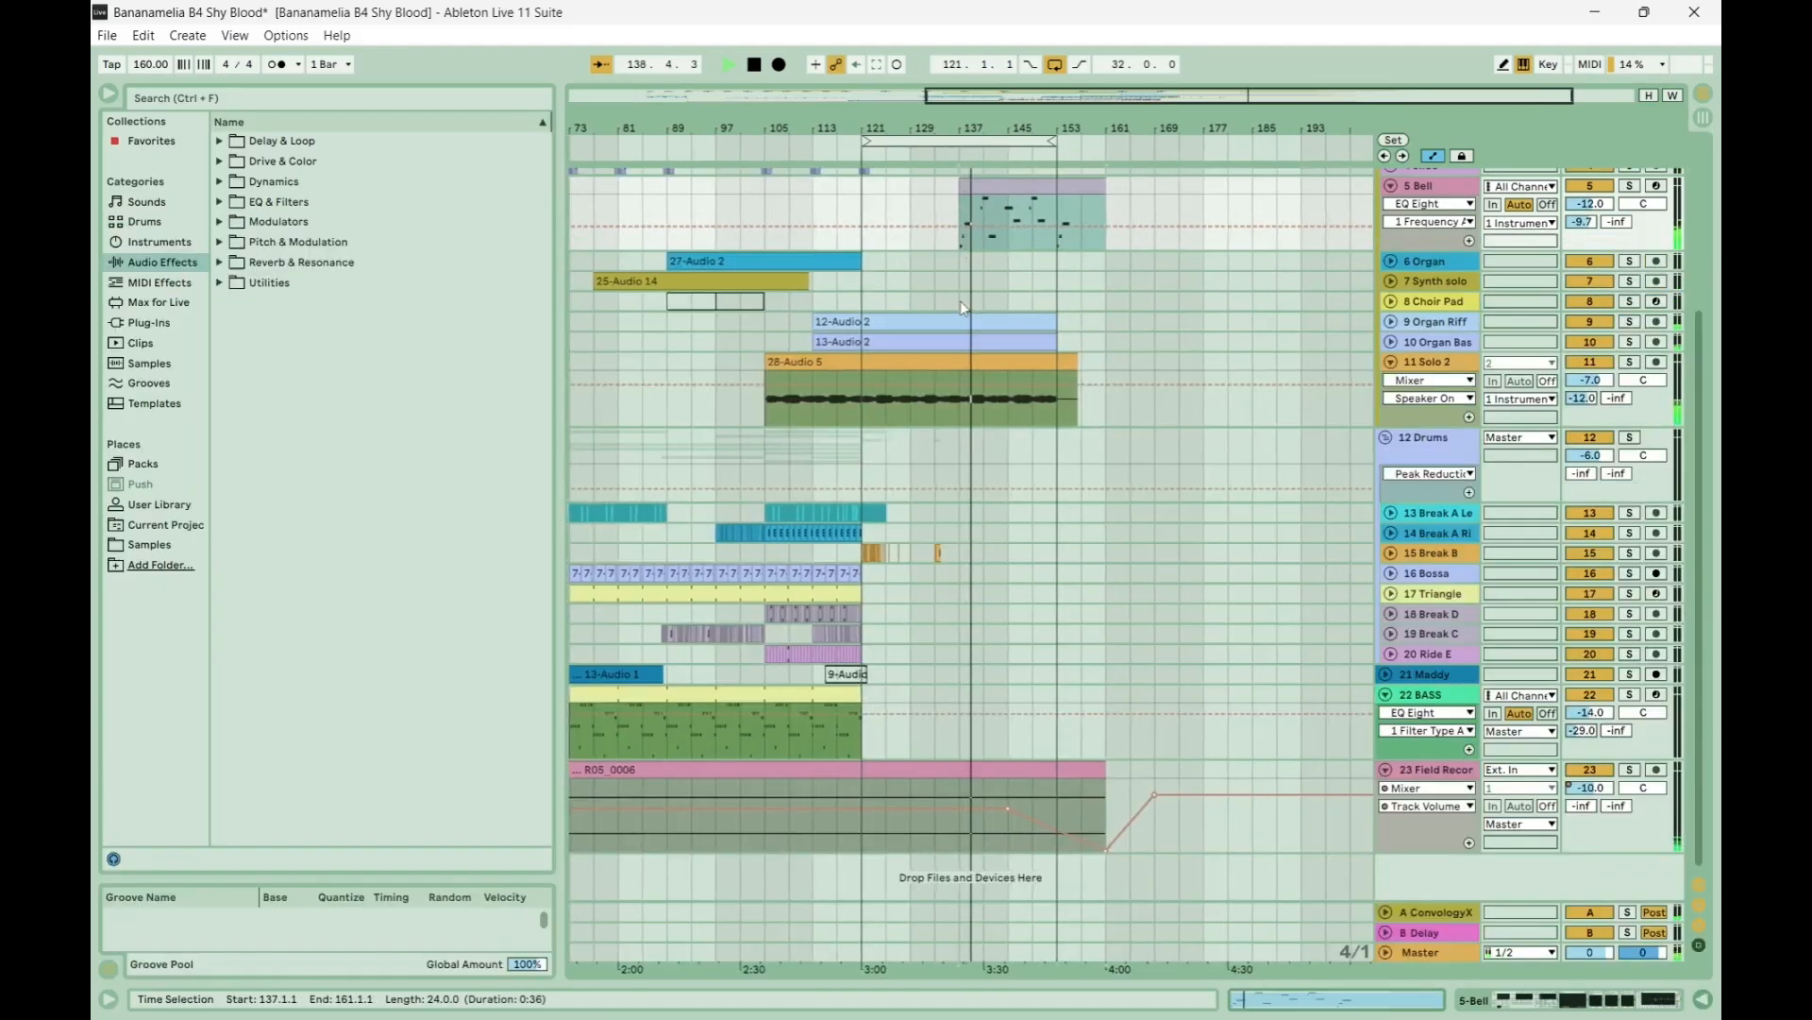
scroll(962, 307, up, 5)
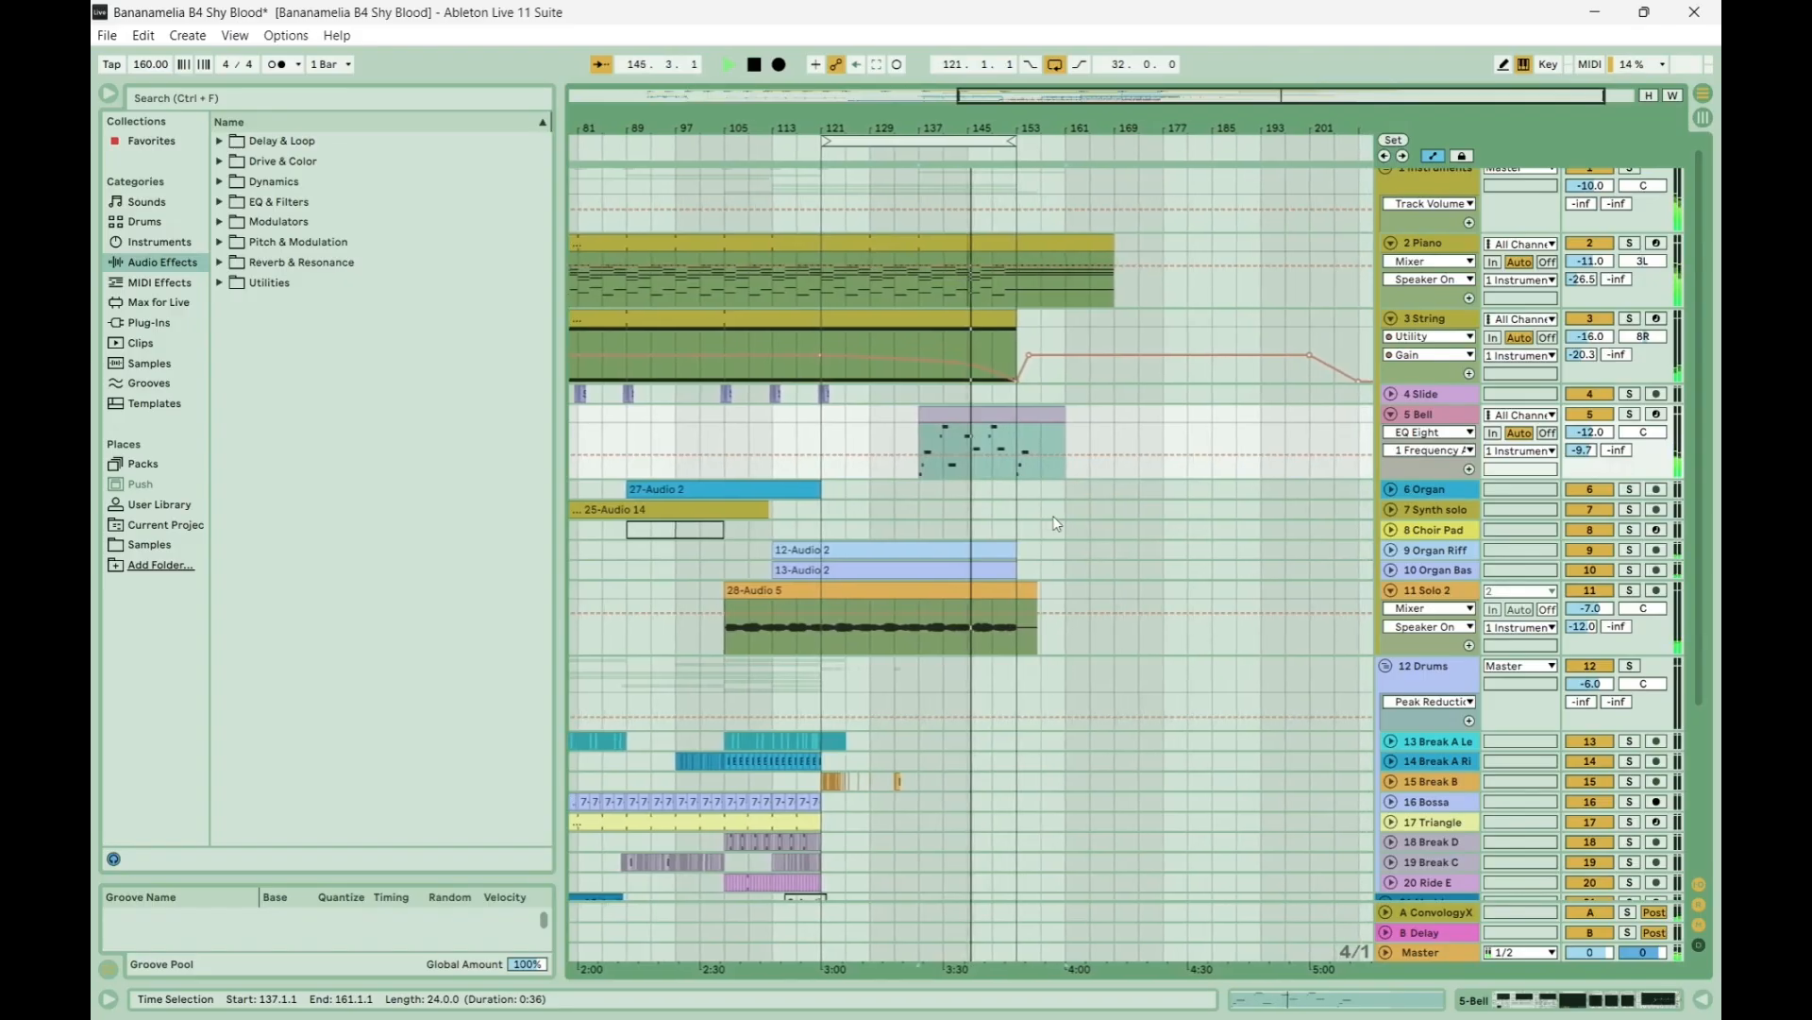
scroll(1054, 523, down, 3)
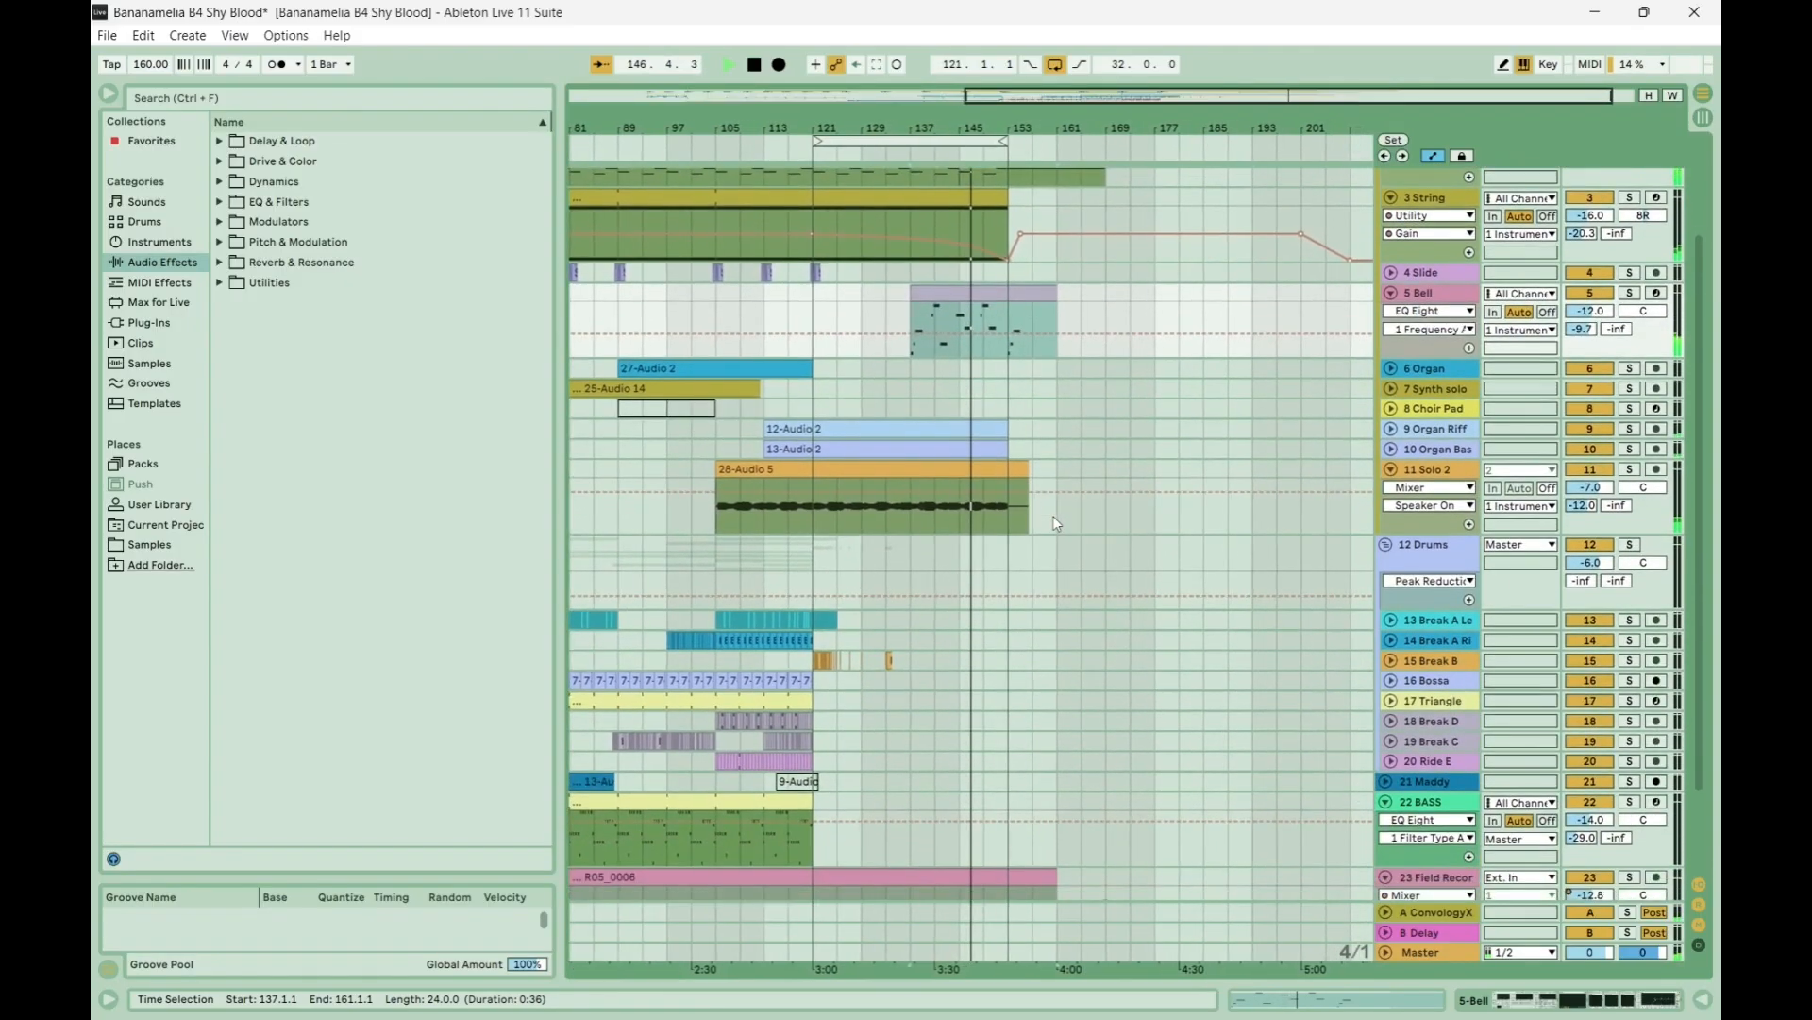
scroll(1054, 523, down, 3)
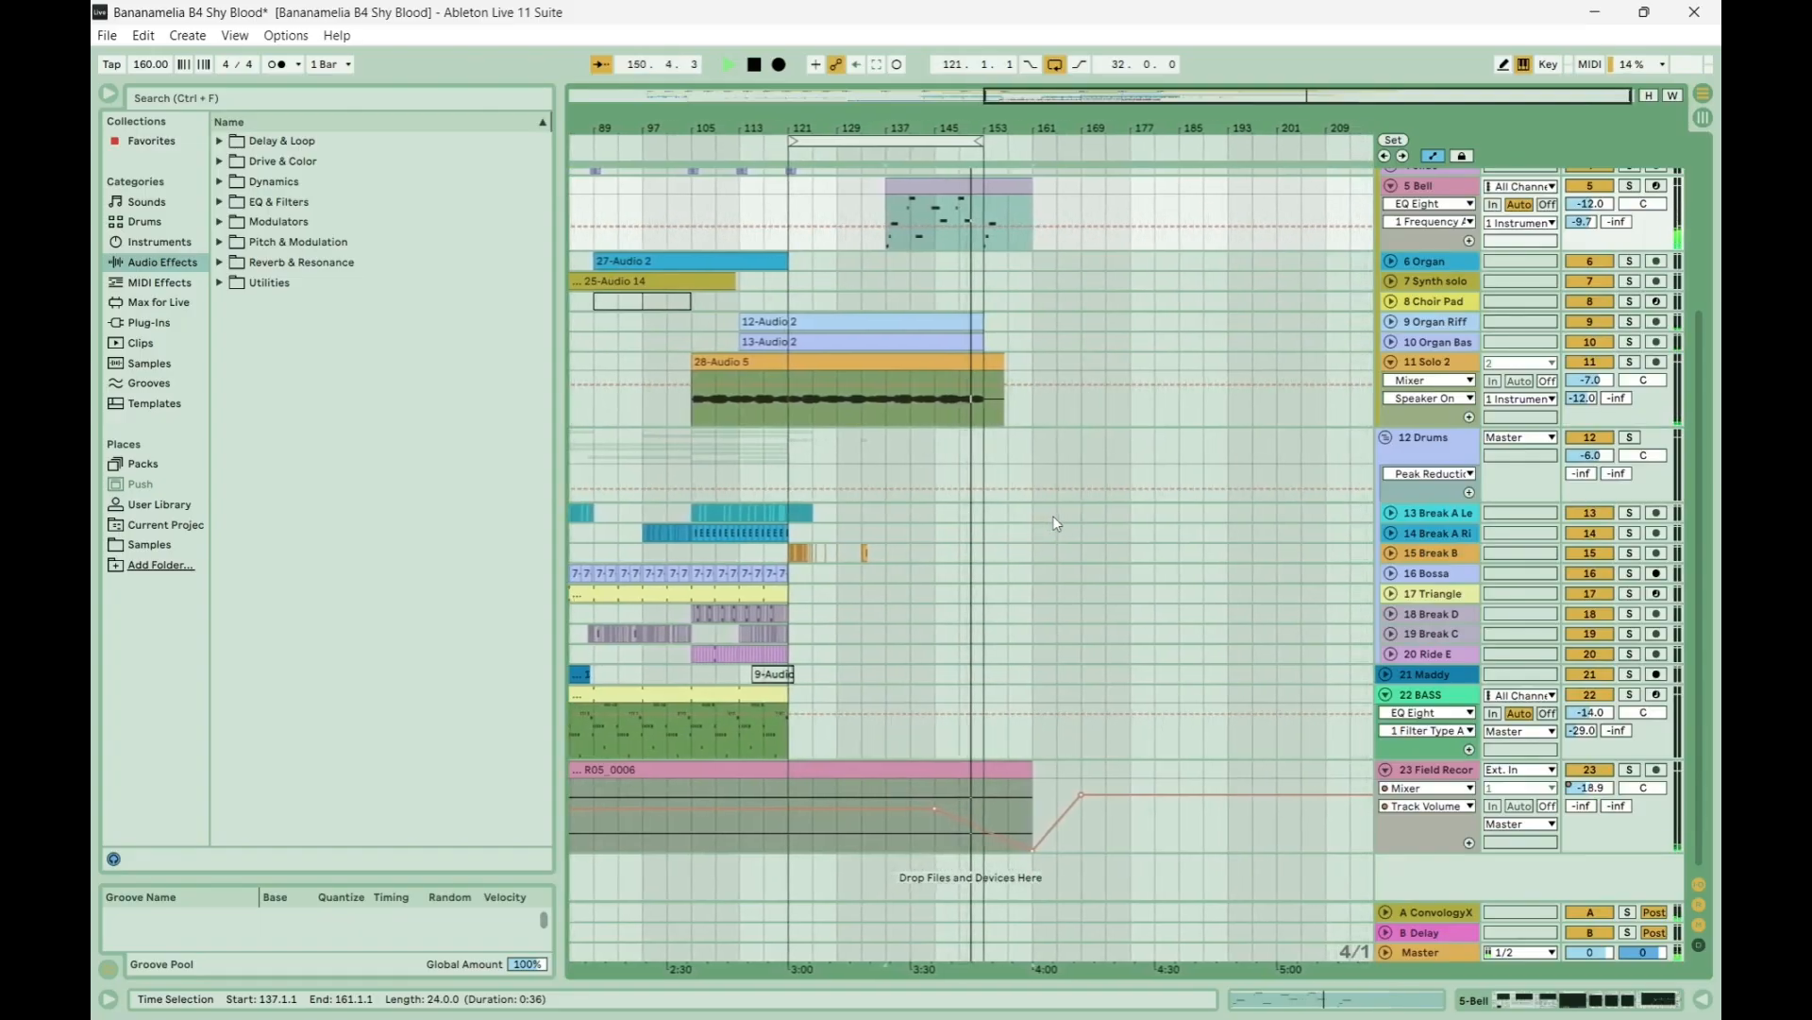
scroll(1055, 523, up, 5)
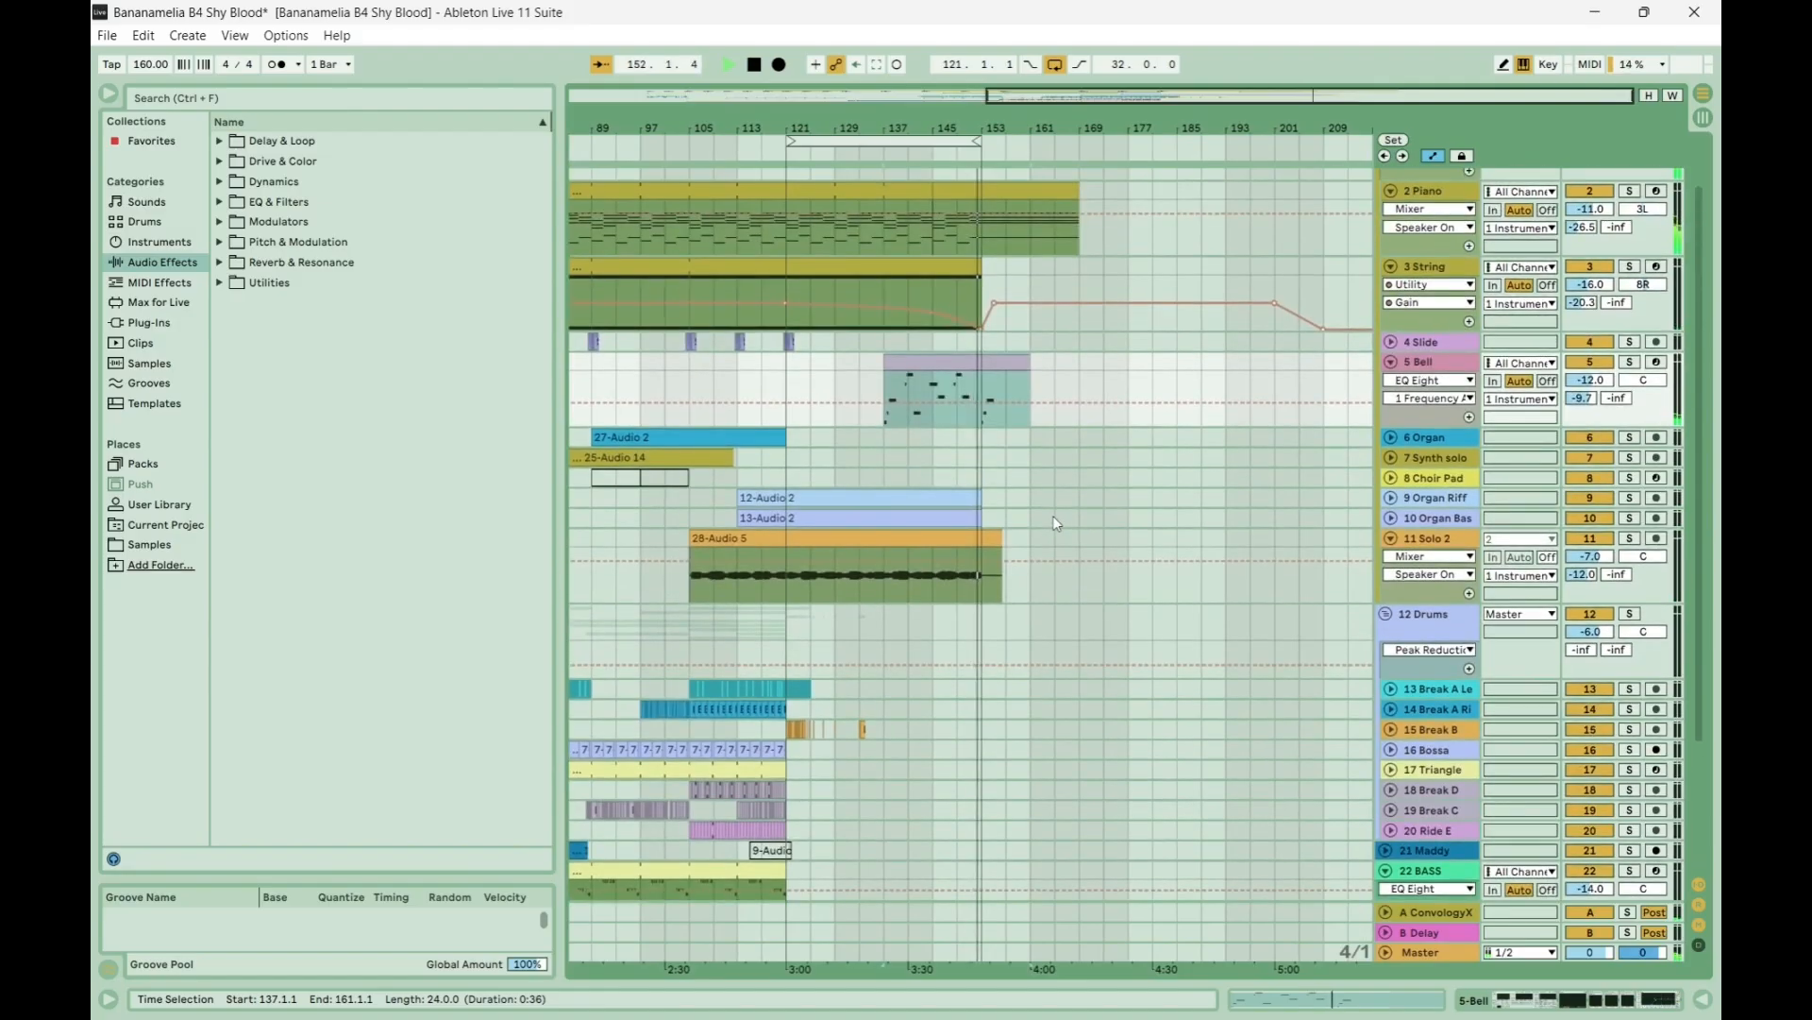
key(space)
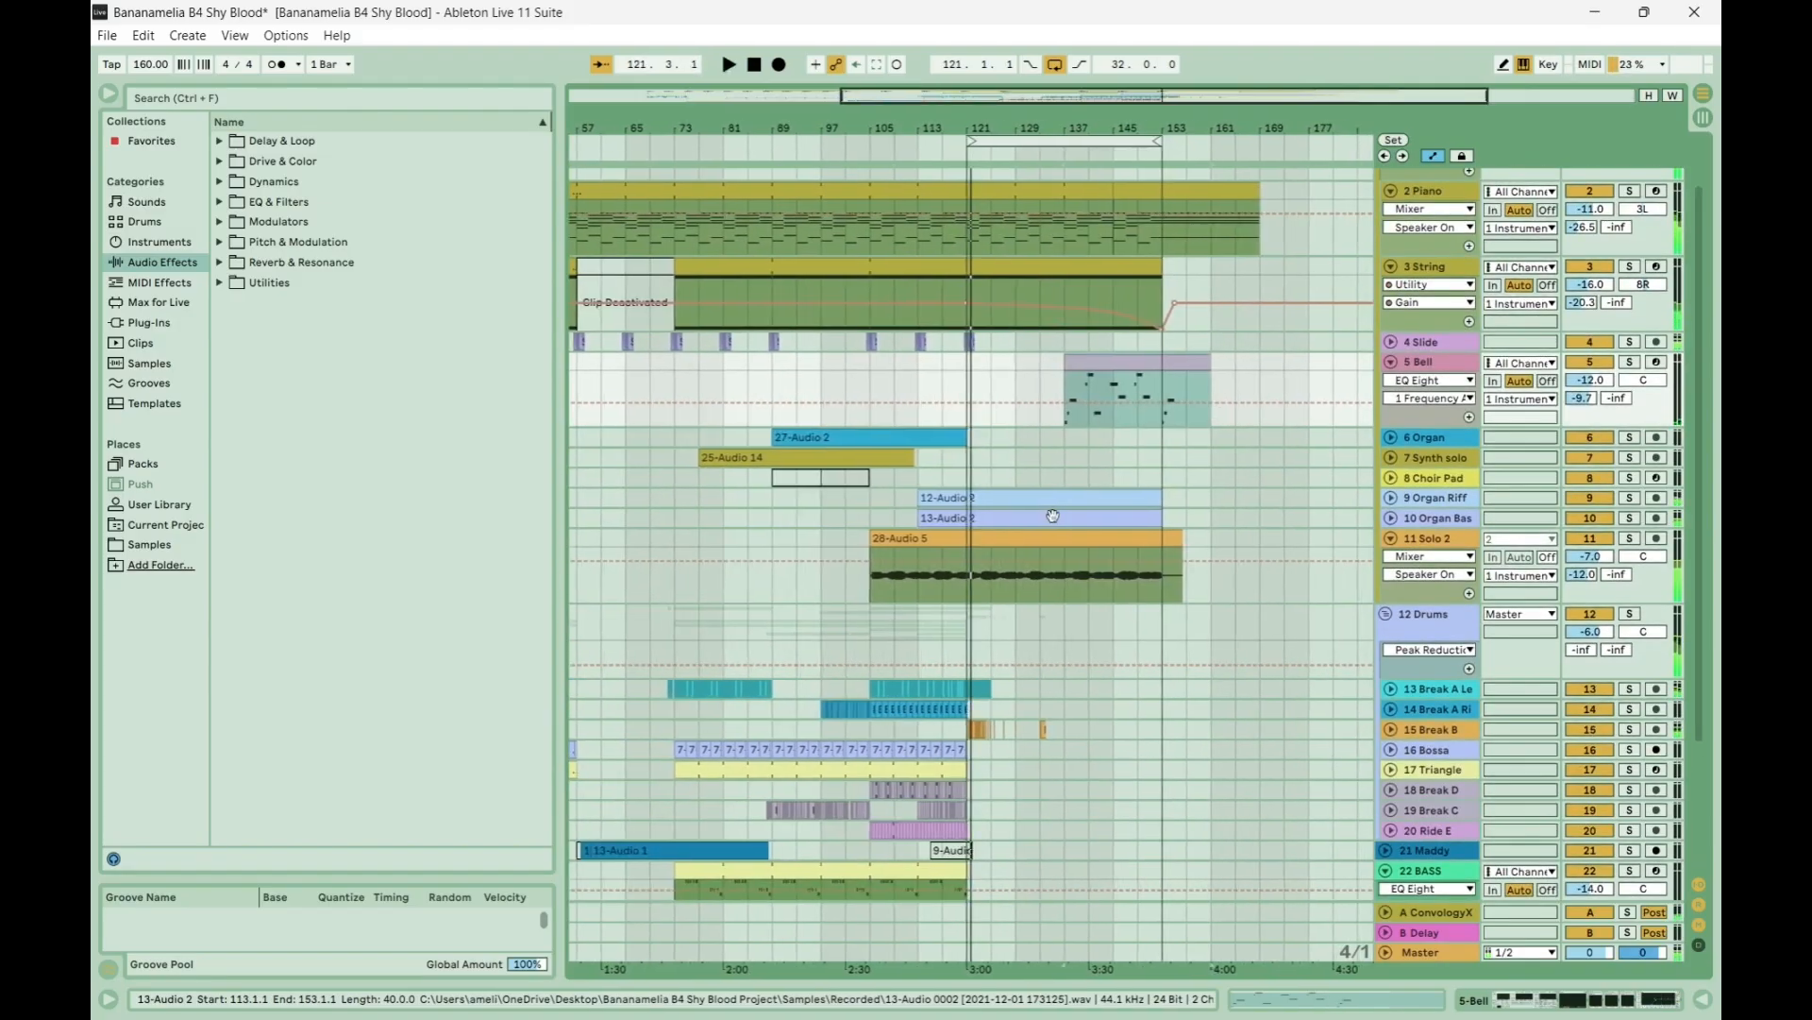
Turn off the arrangement loop and play from bar 149.
right_click(1070, 140)
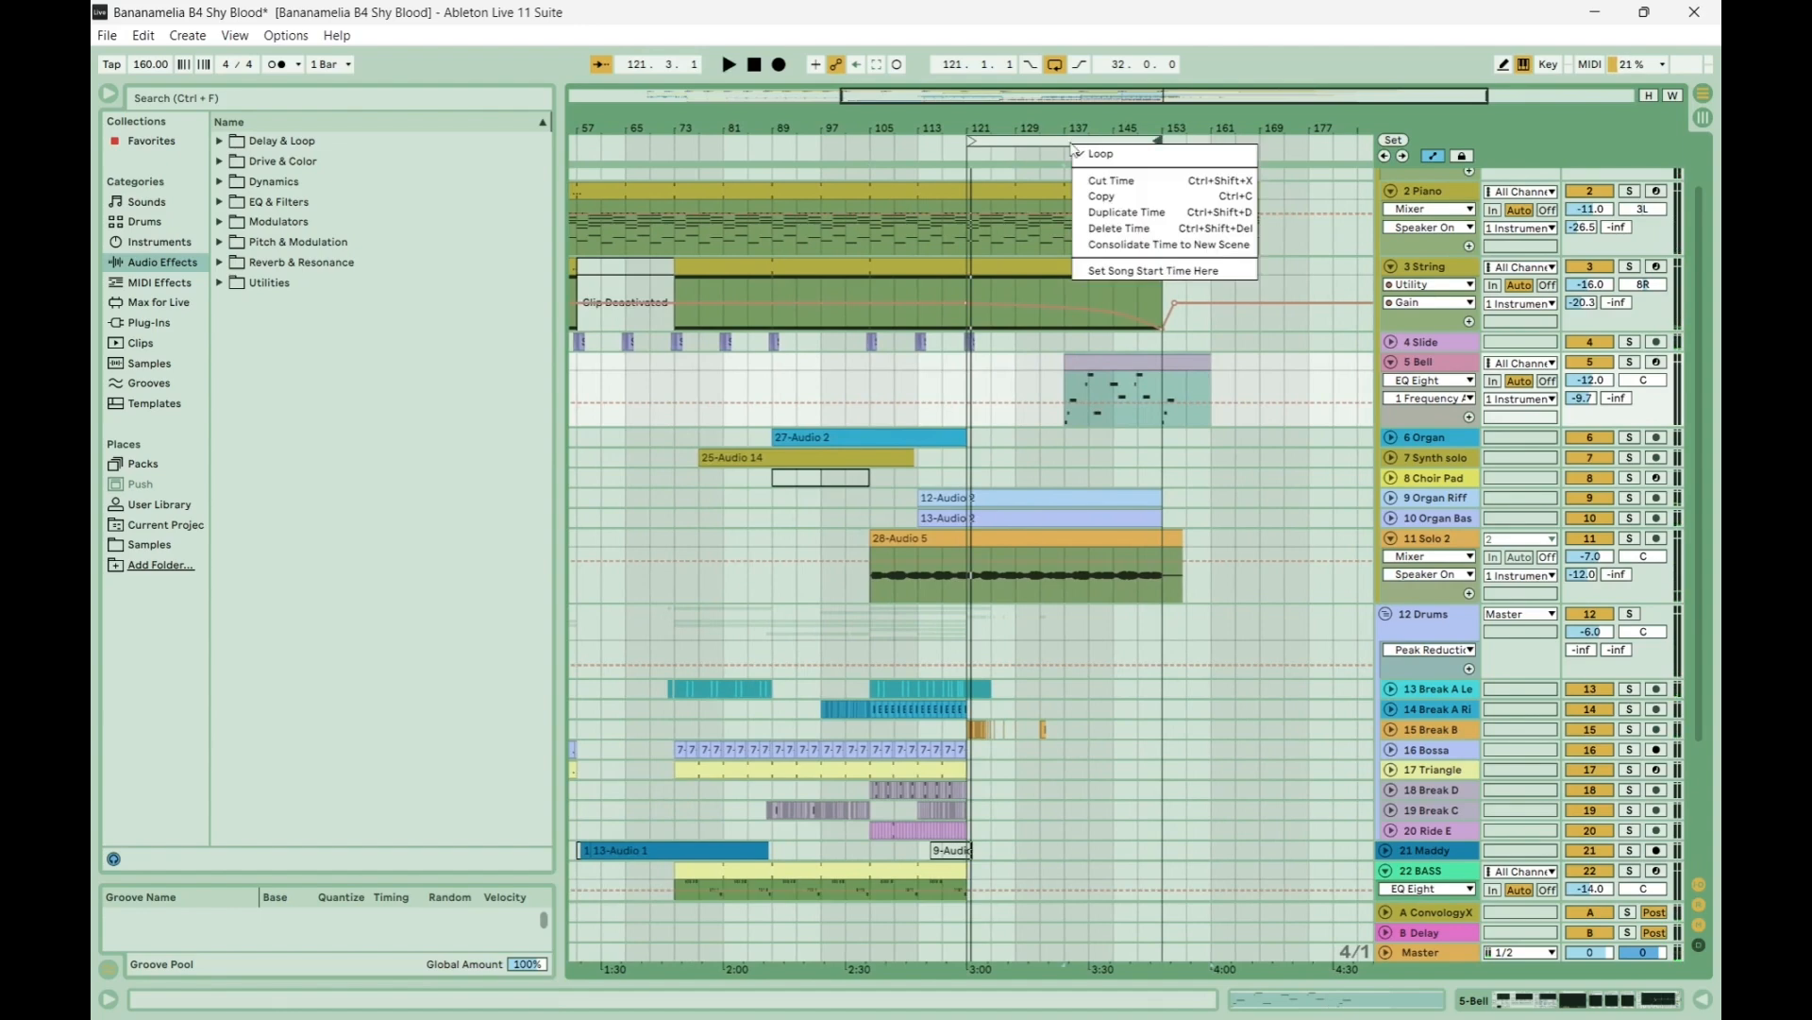
click(1088, 156)
click(1144, 246)
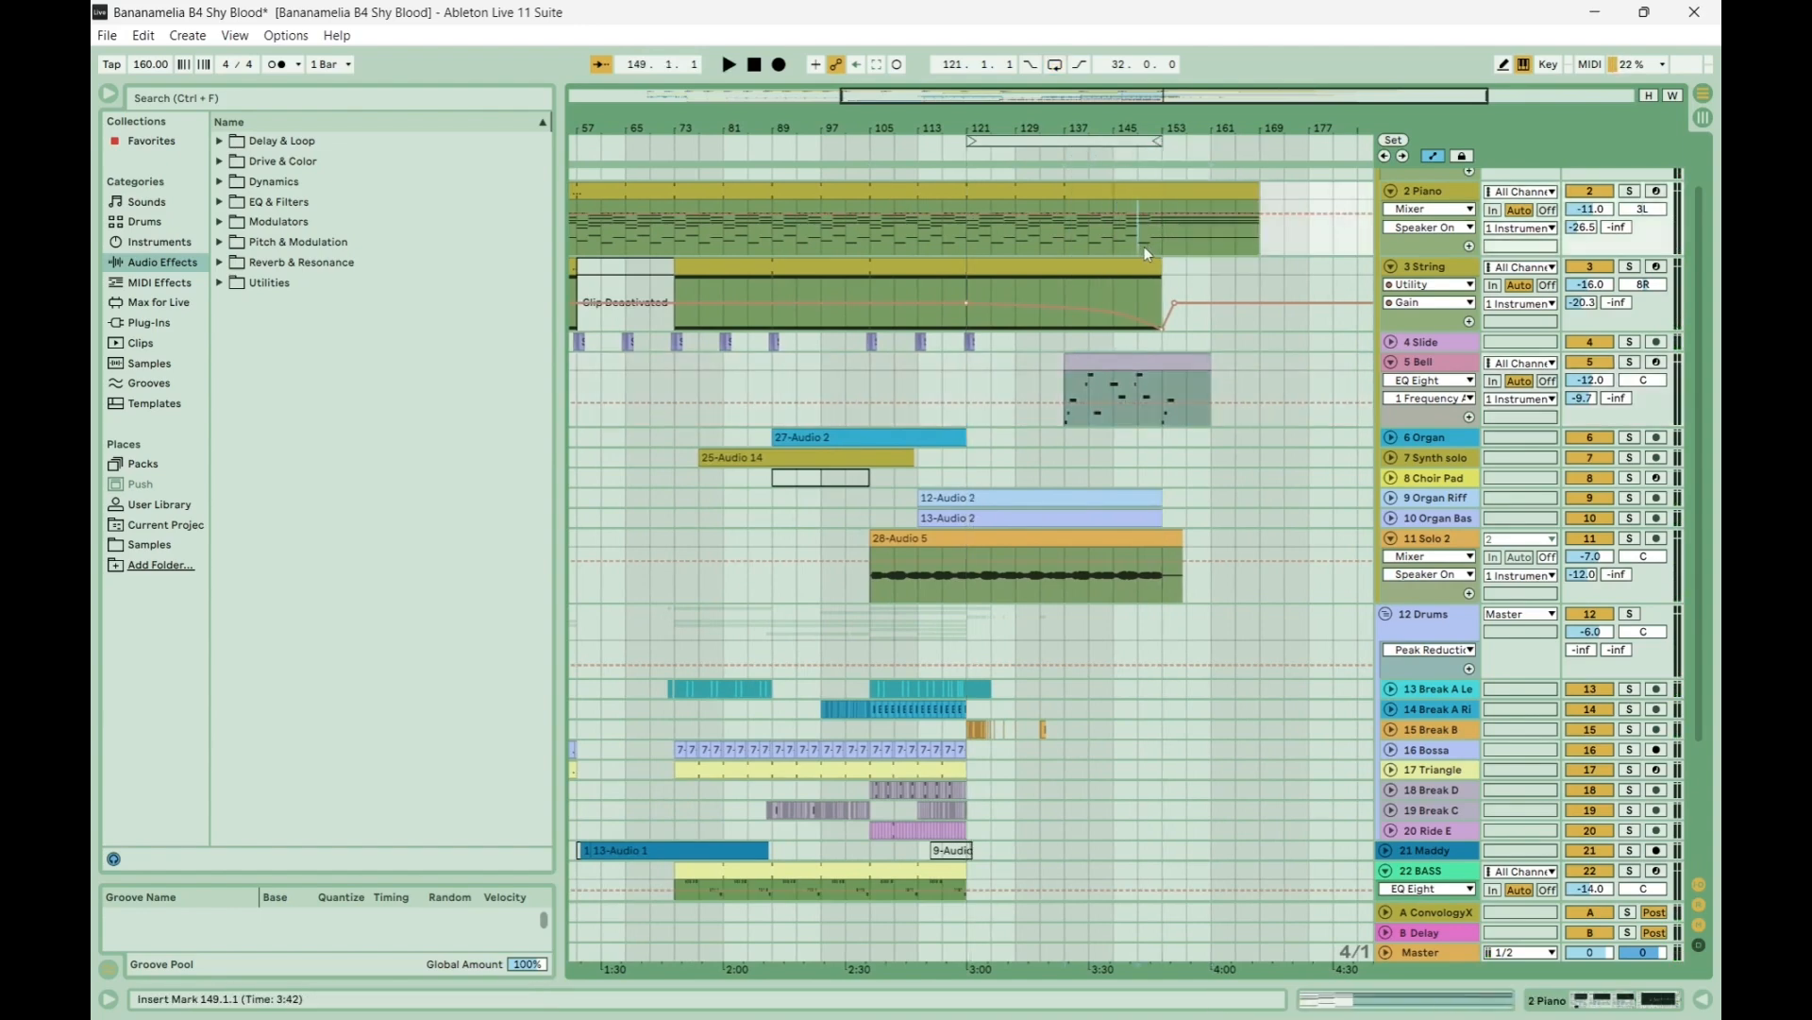
key(space)
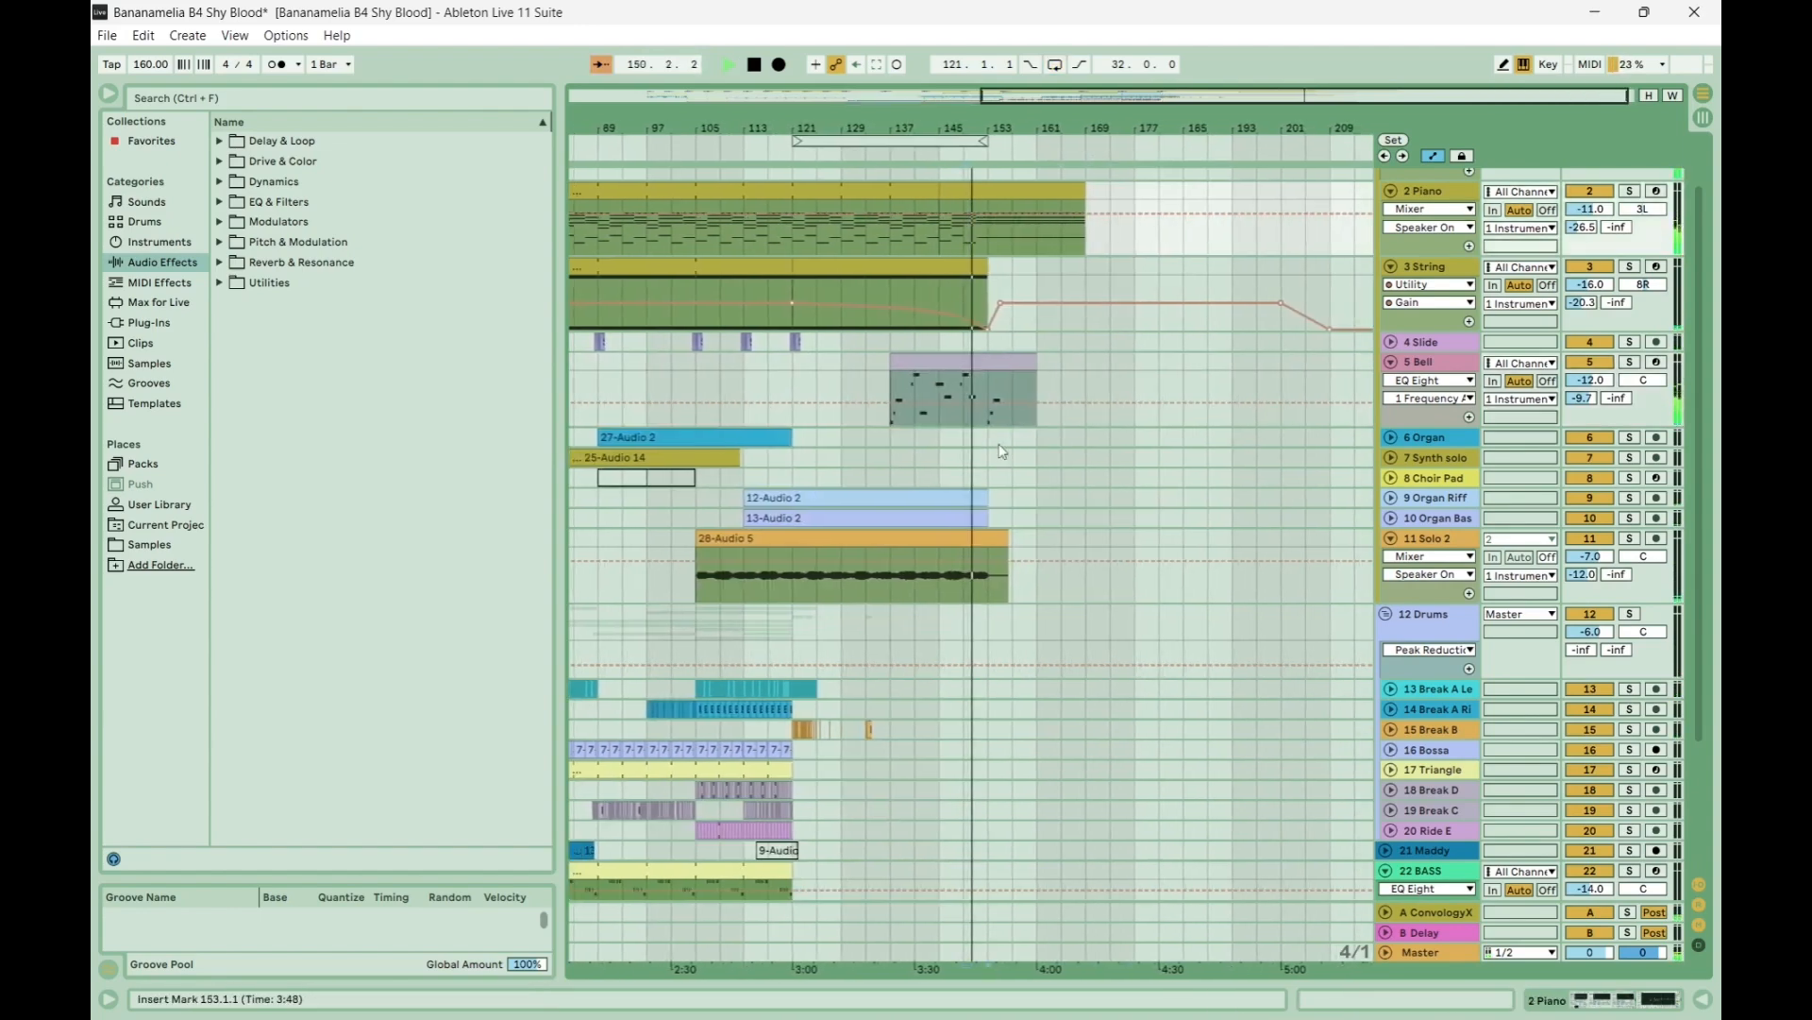
Check the Field Recording track's volume automation near the end, stop playback and place the insert marker at bar 153 on track 21.
drag(990, 433, 1015, 827)
click(988, 879)
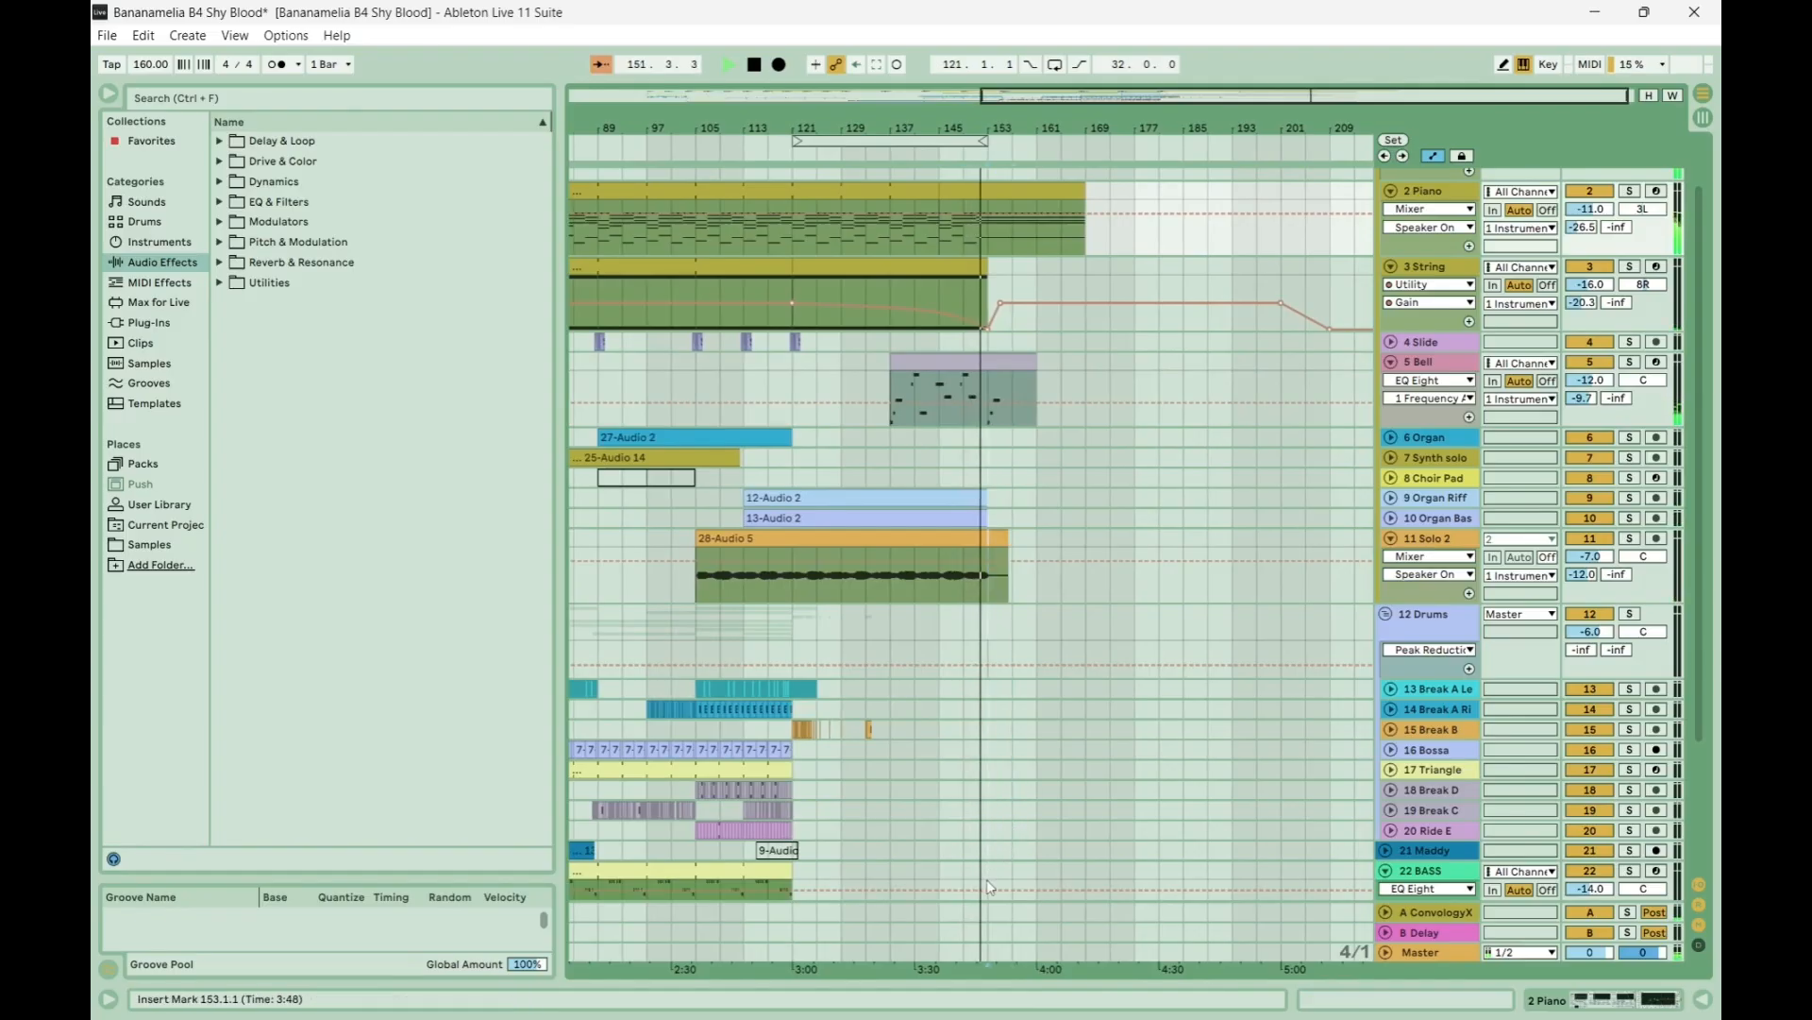
scroll(988, 880, down, 2)
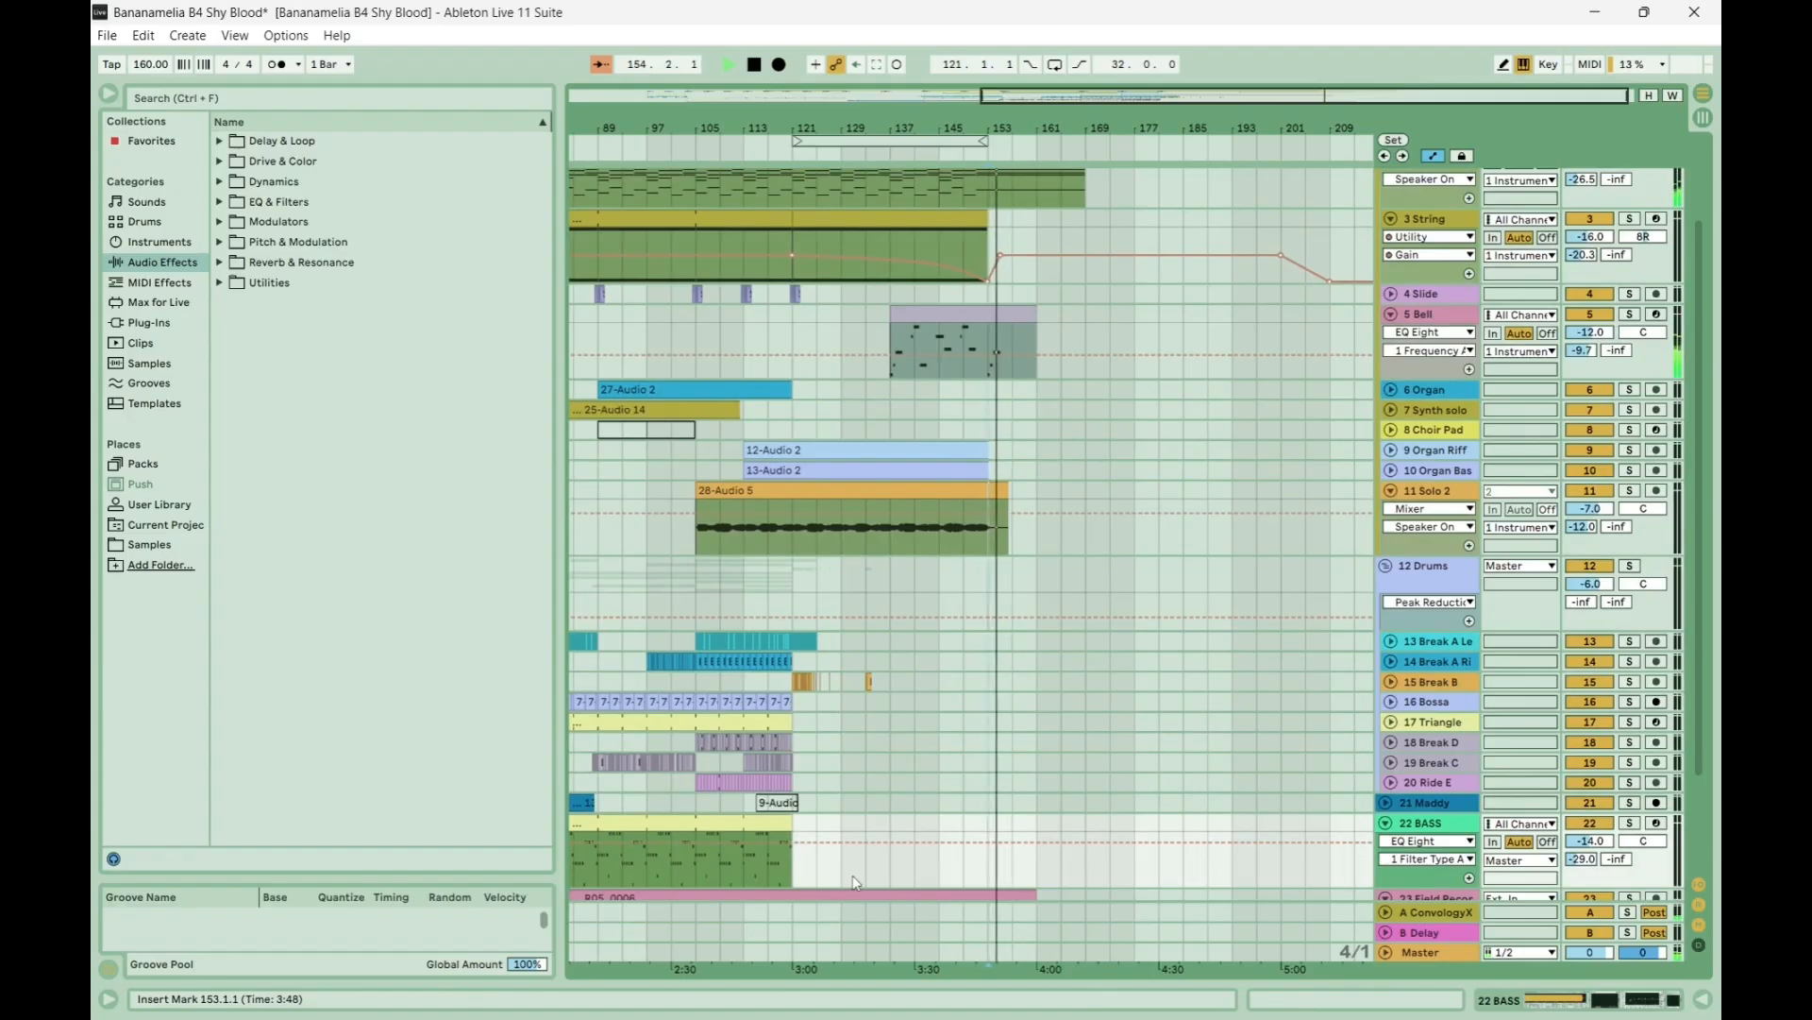
click(951, 803)
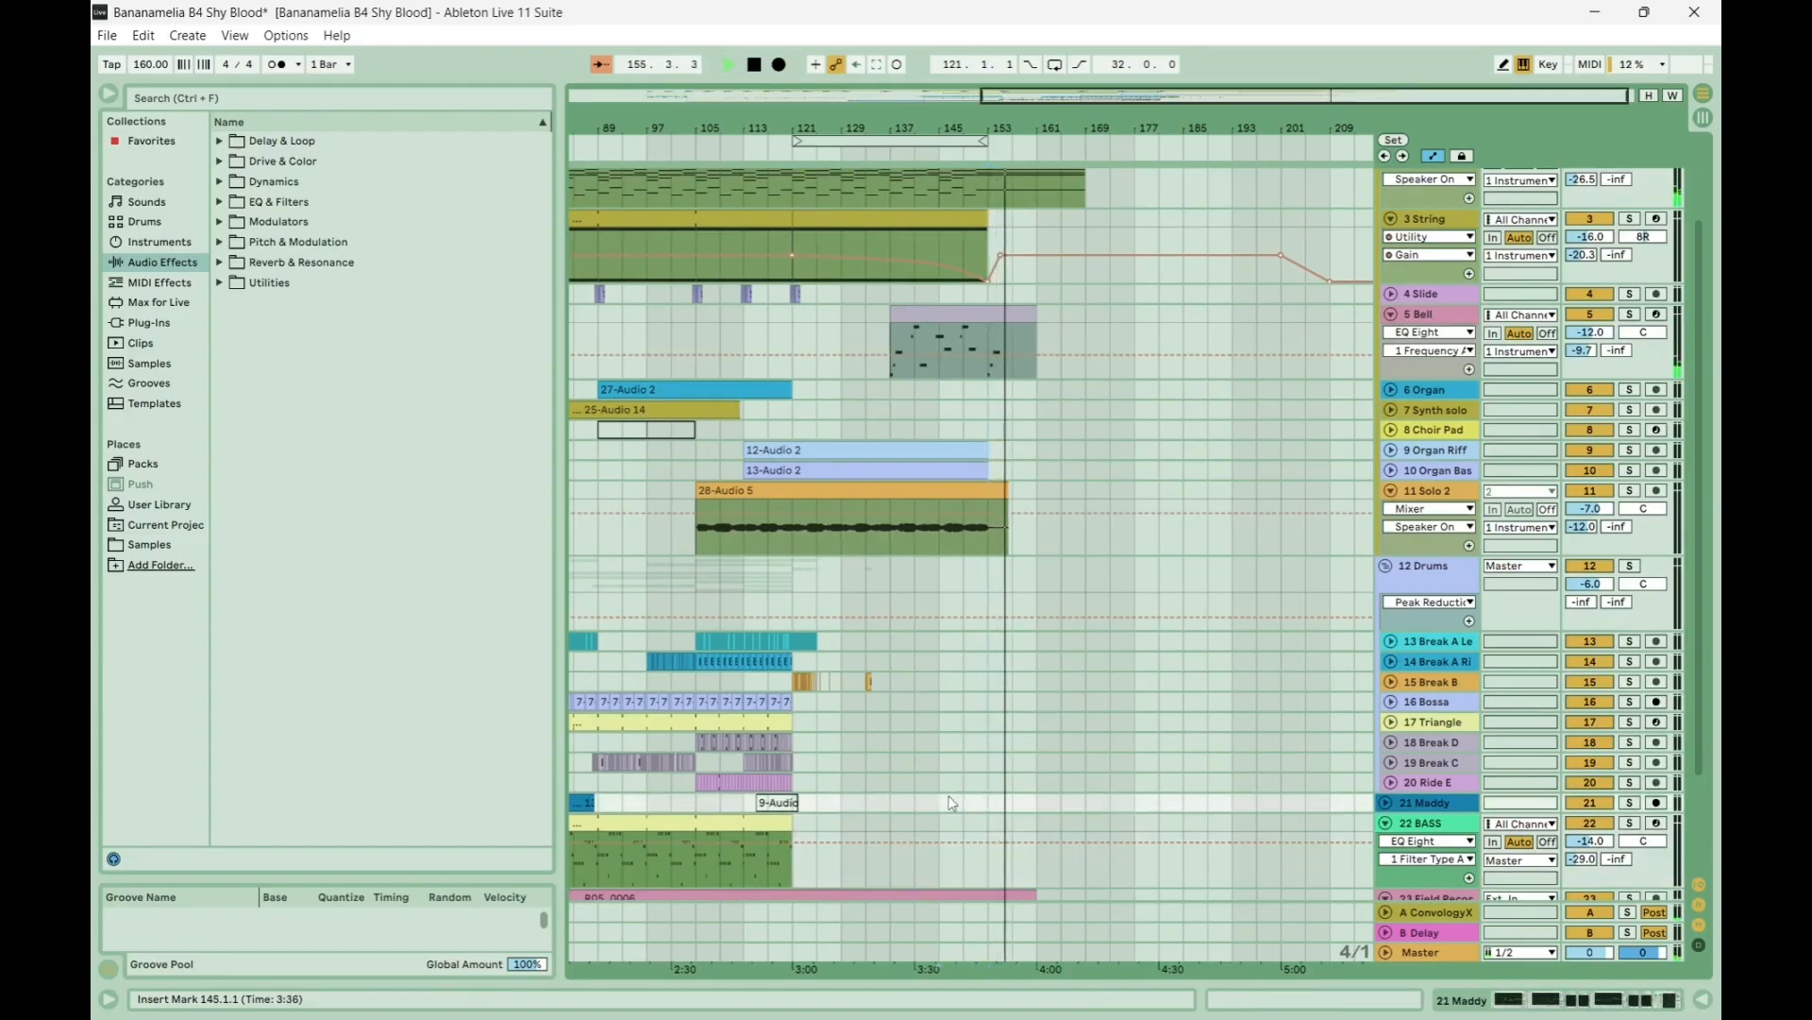
scroll(951, 804, down, 5)
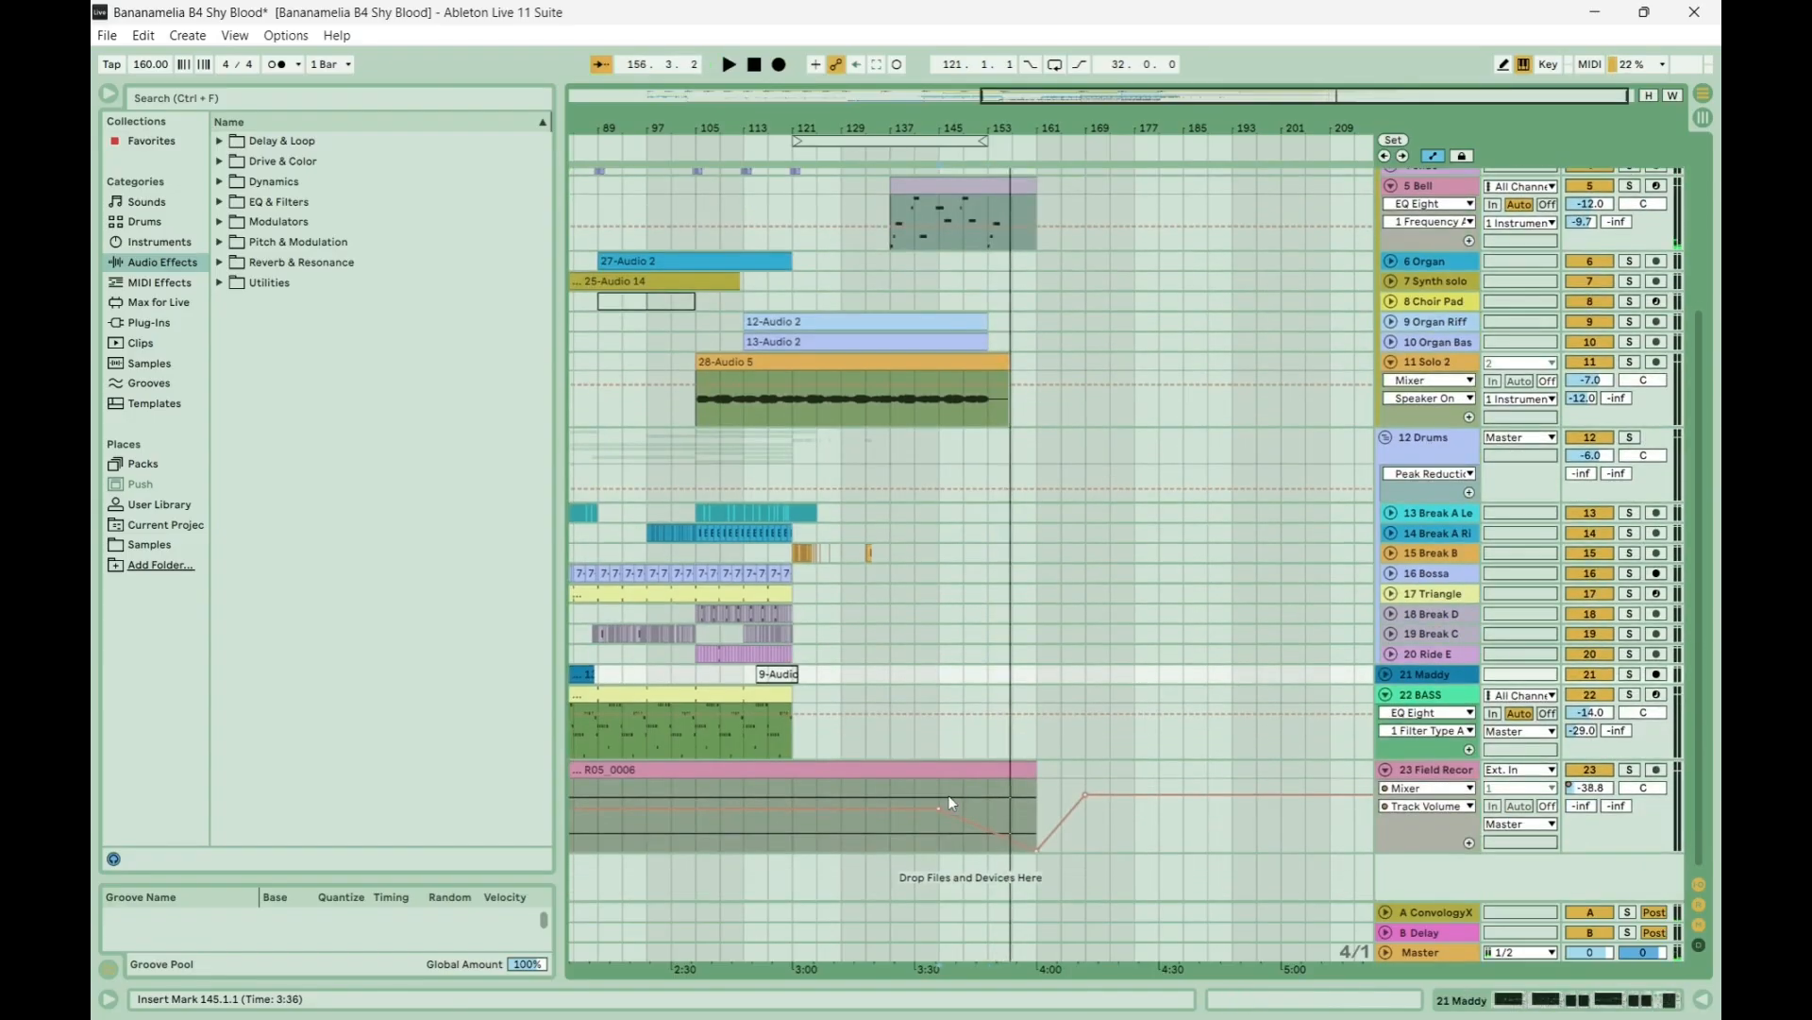
click(1013, 697)
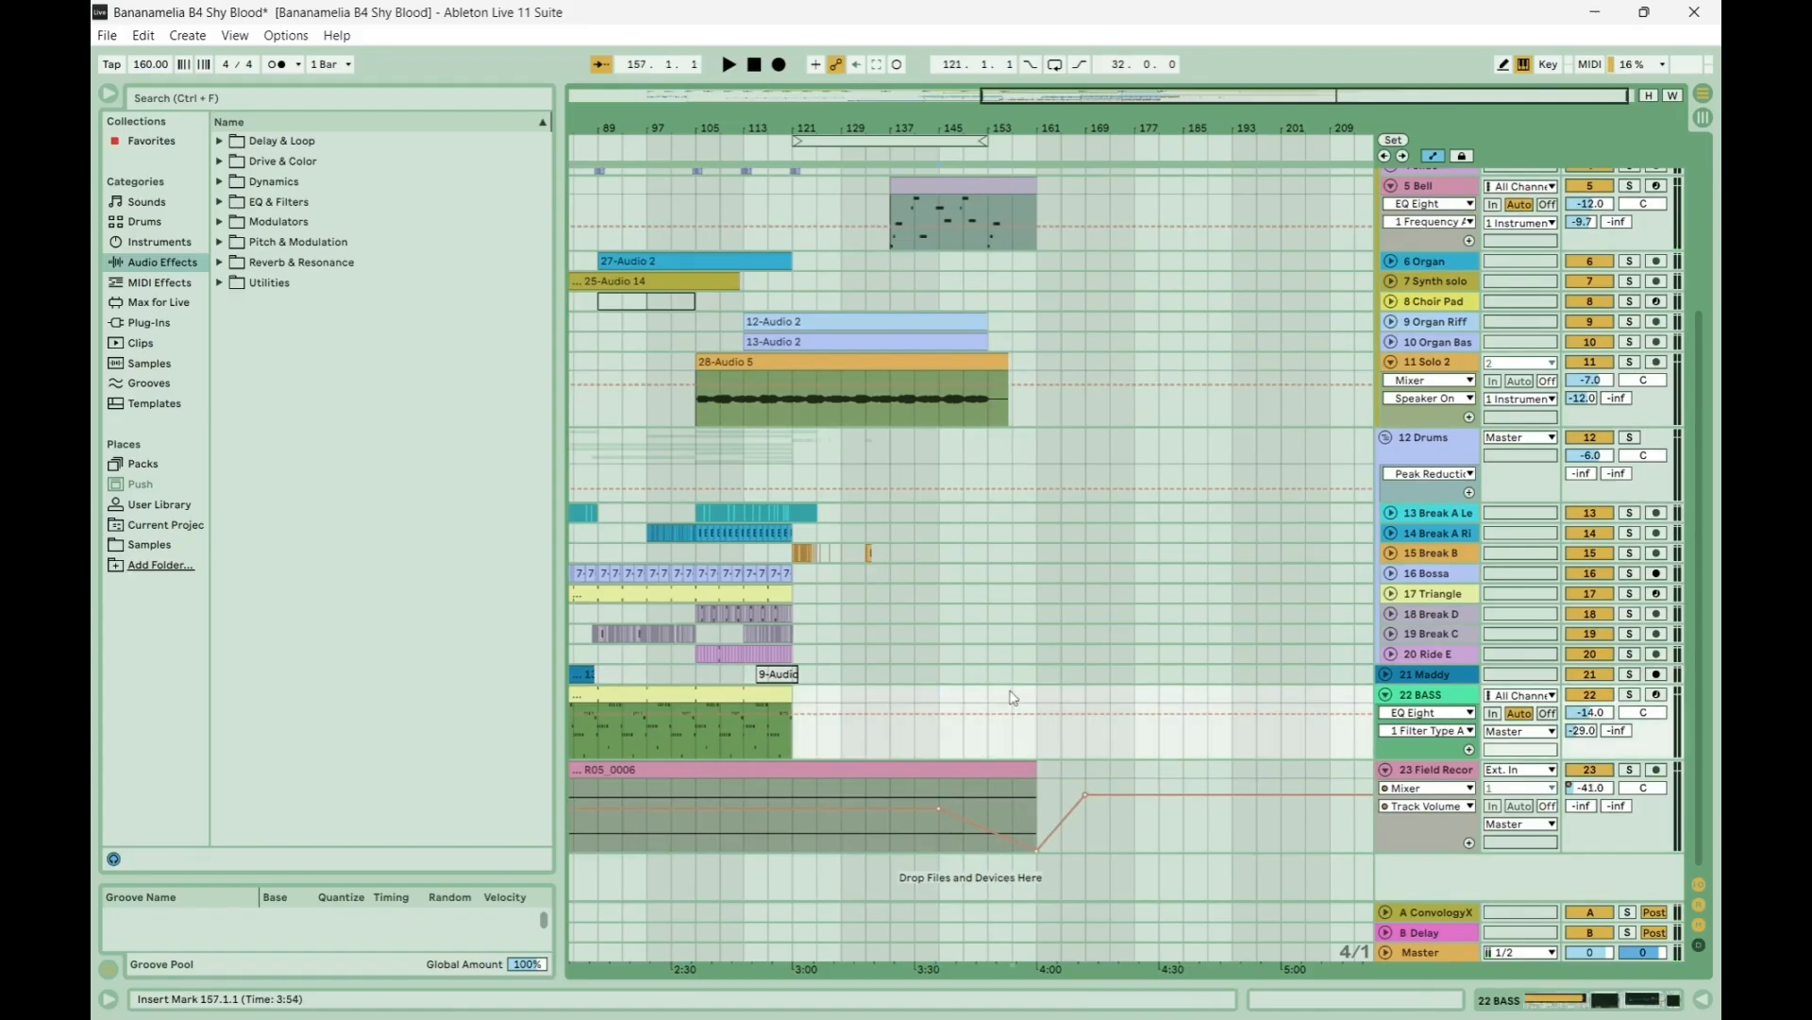
click(983, 677)
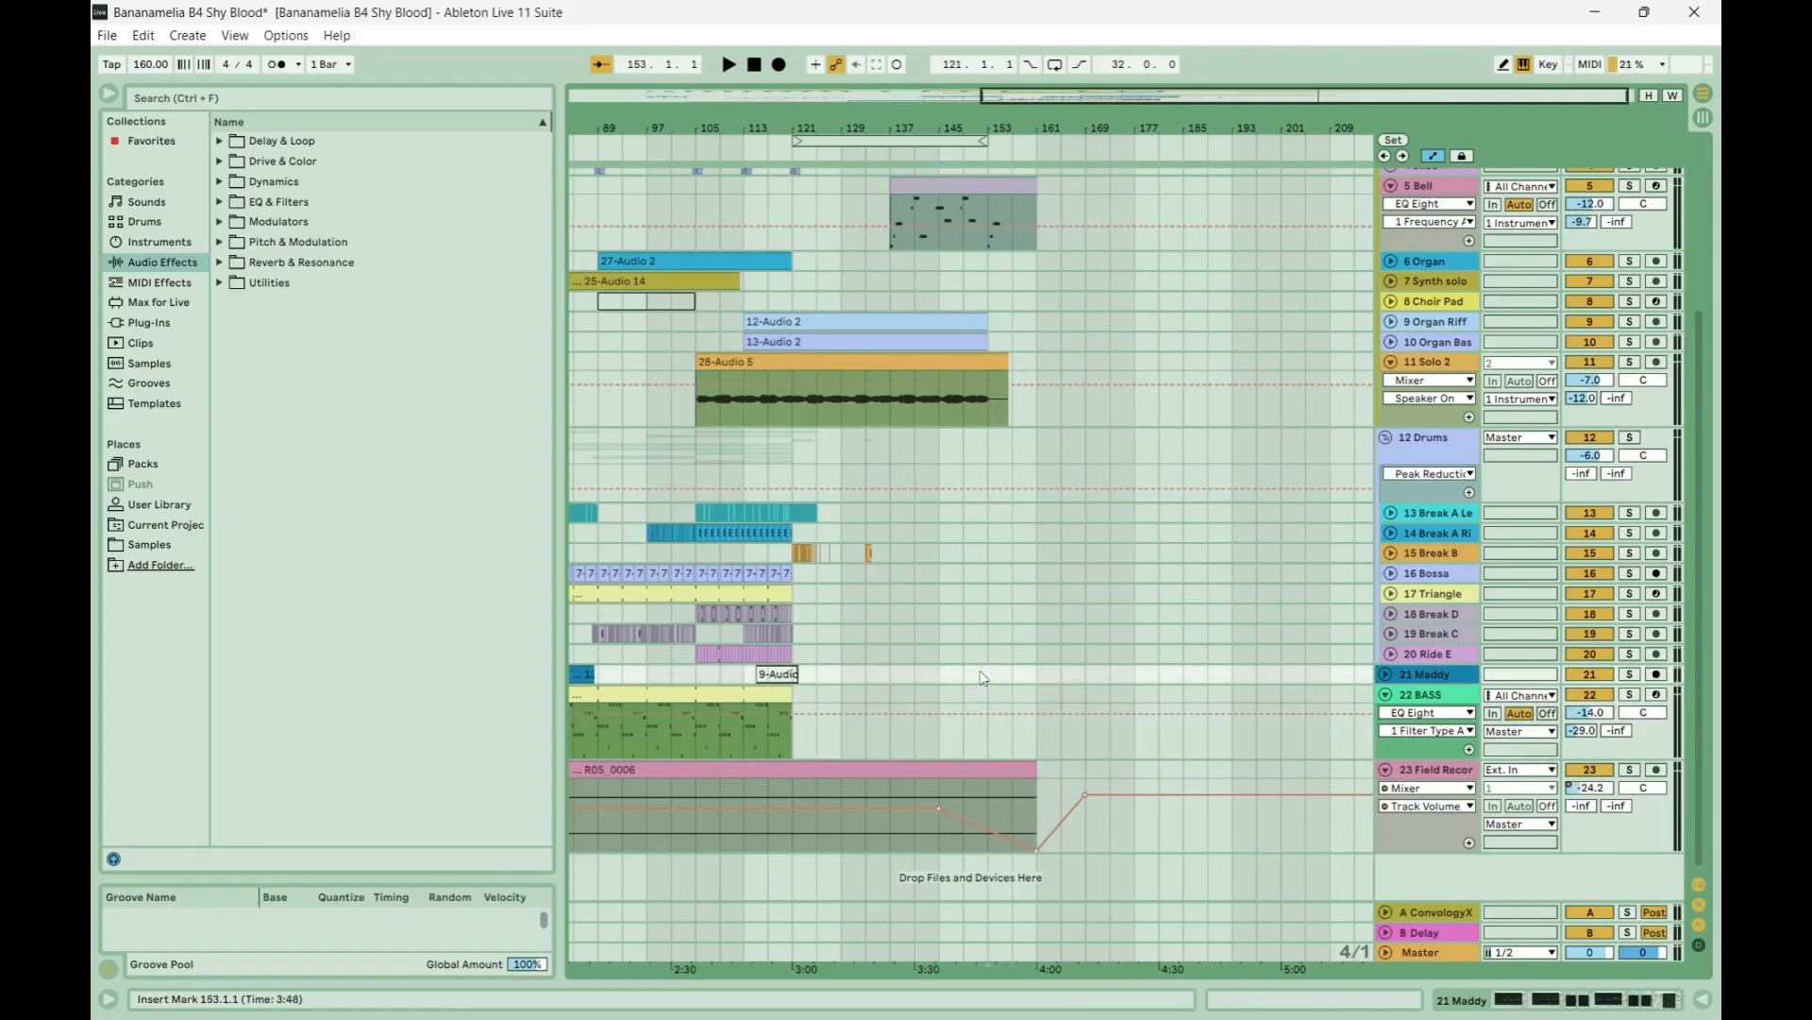
Play the outro from bar 149 and fold the Piano, String and Bell tracks.
click(968, 678)
key(space)
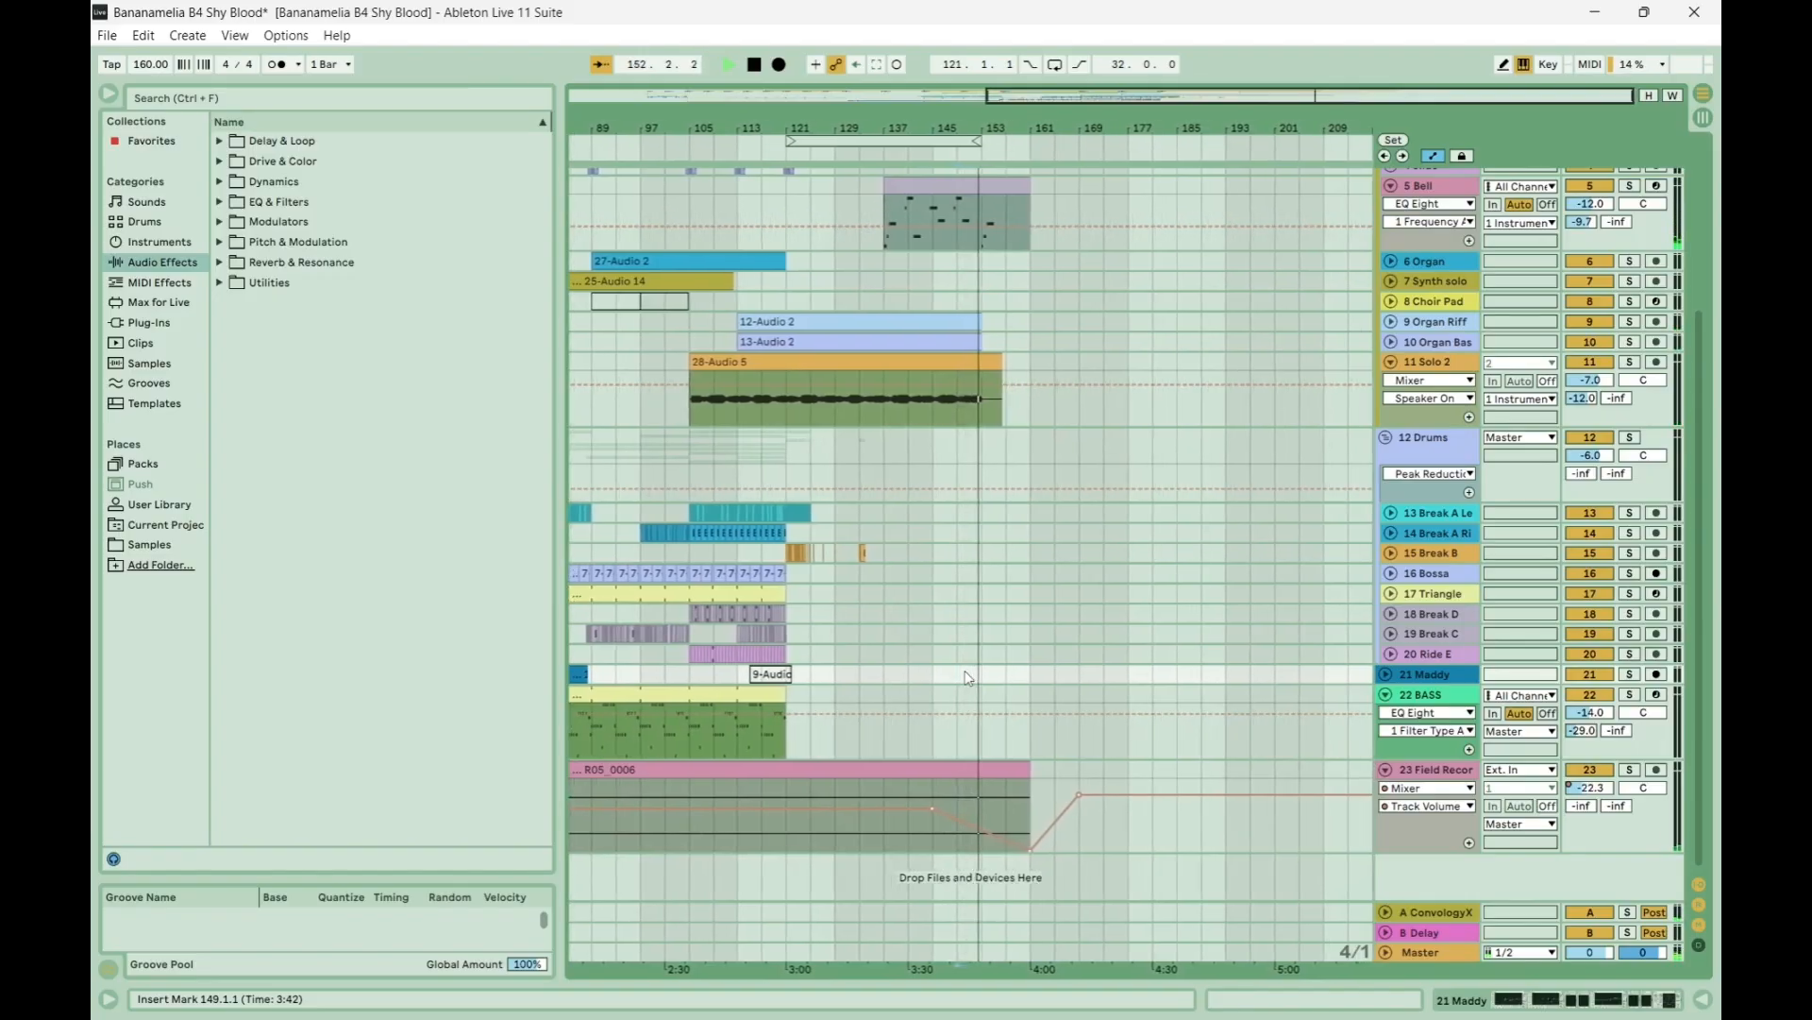
scroll(965, 674, up, 5)
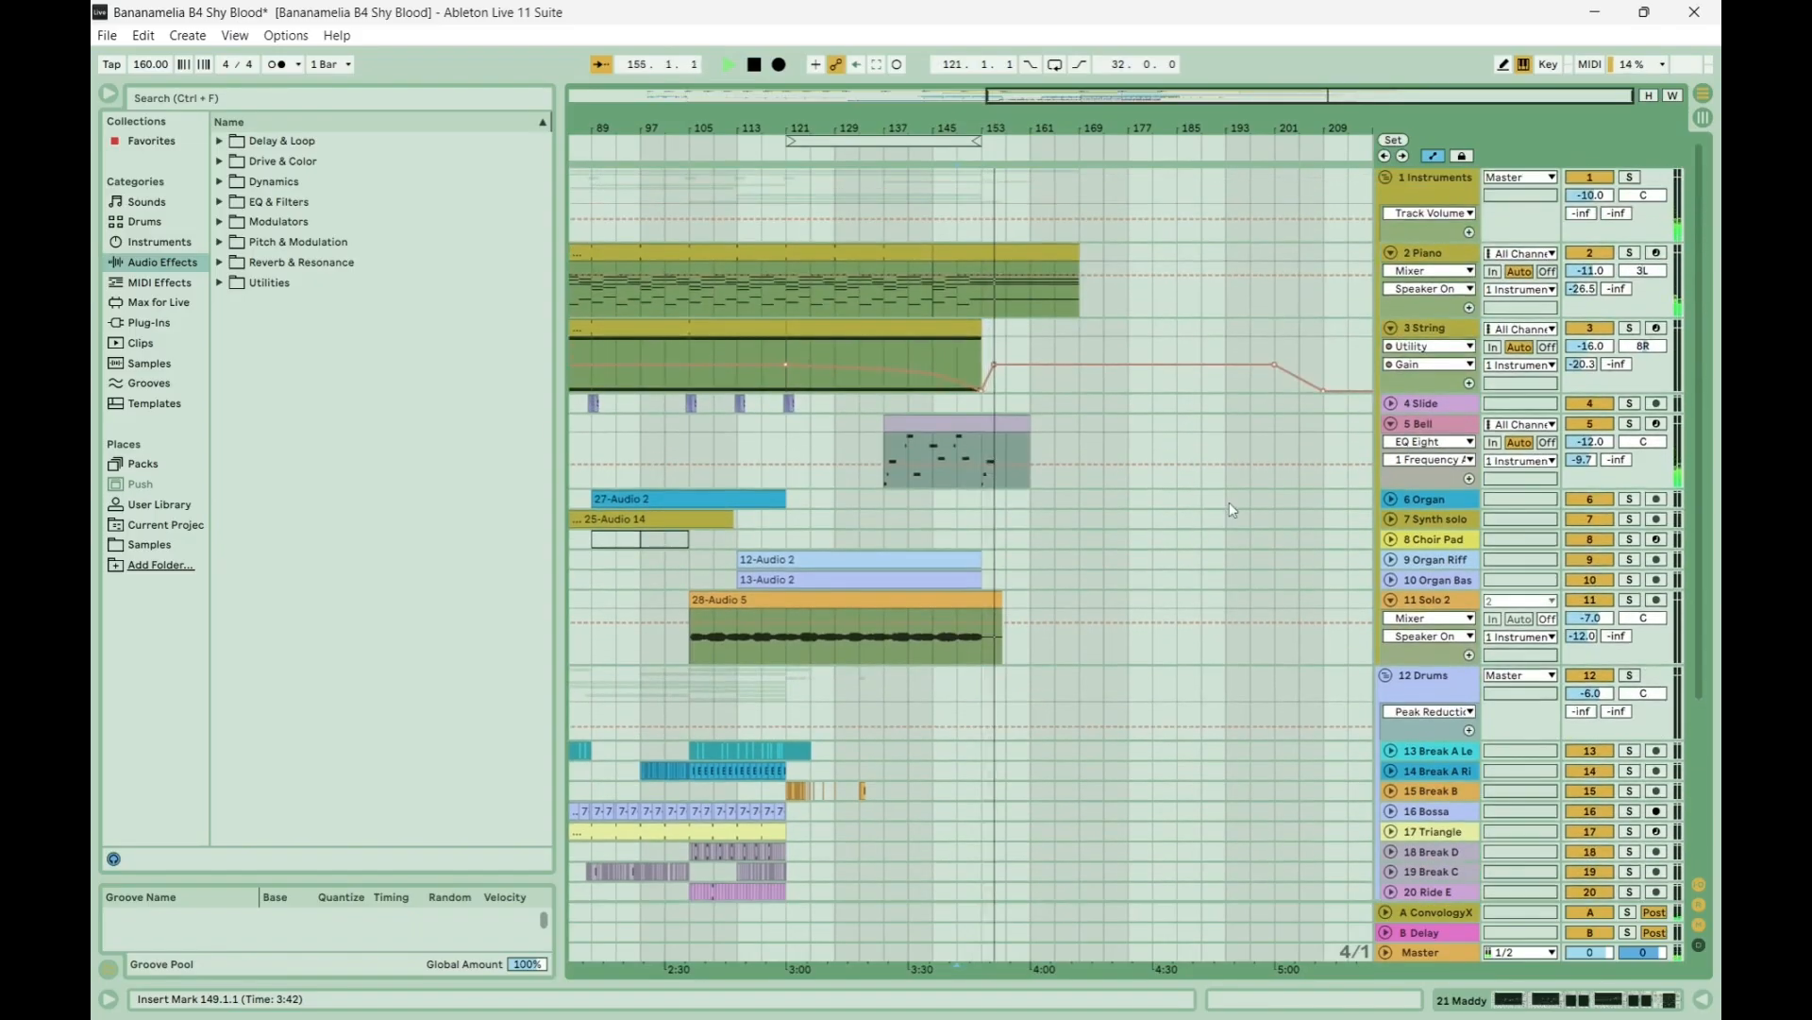
click(1391, 252)
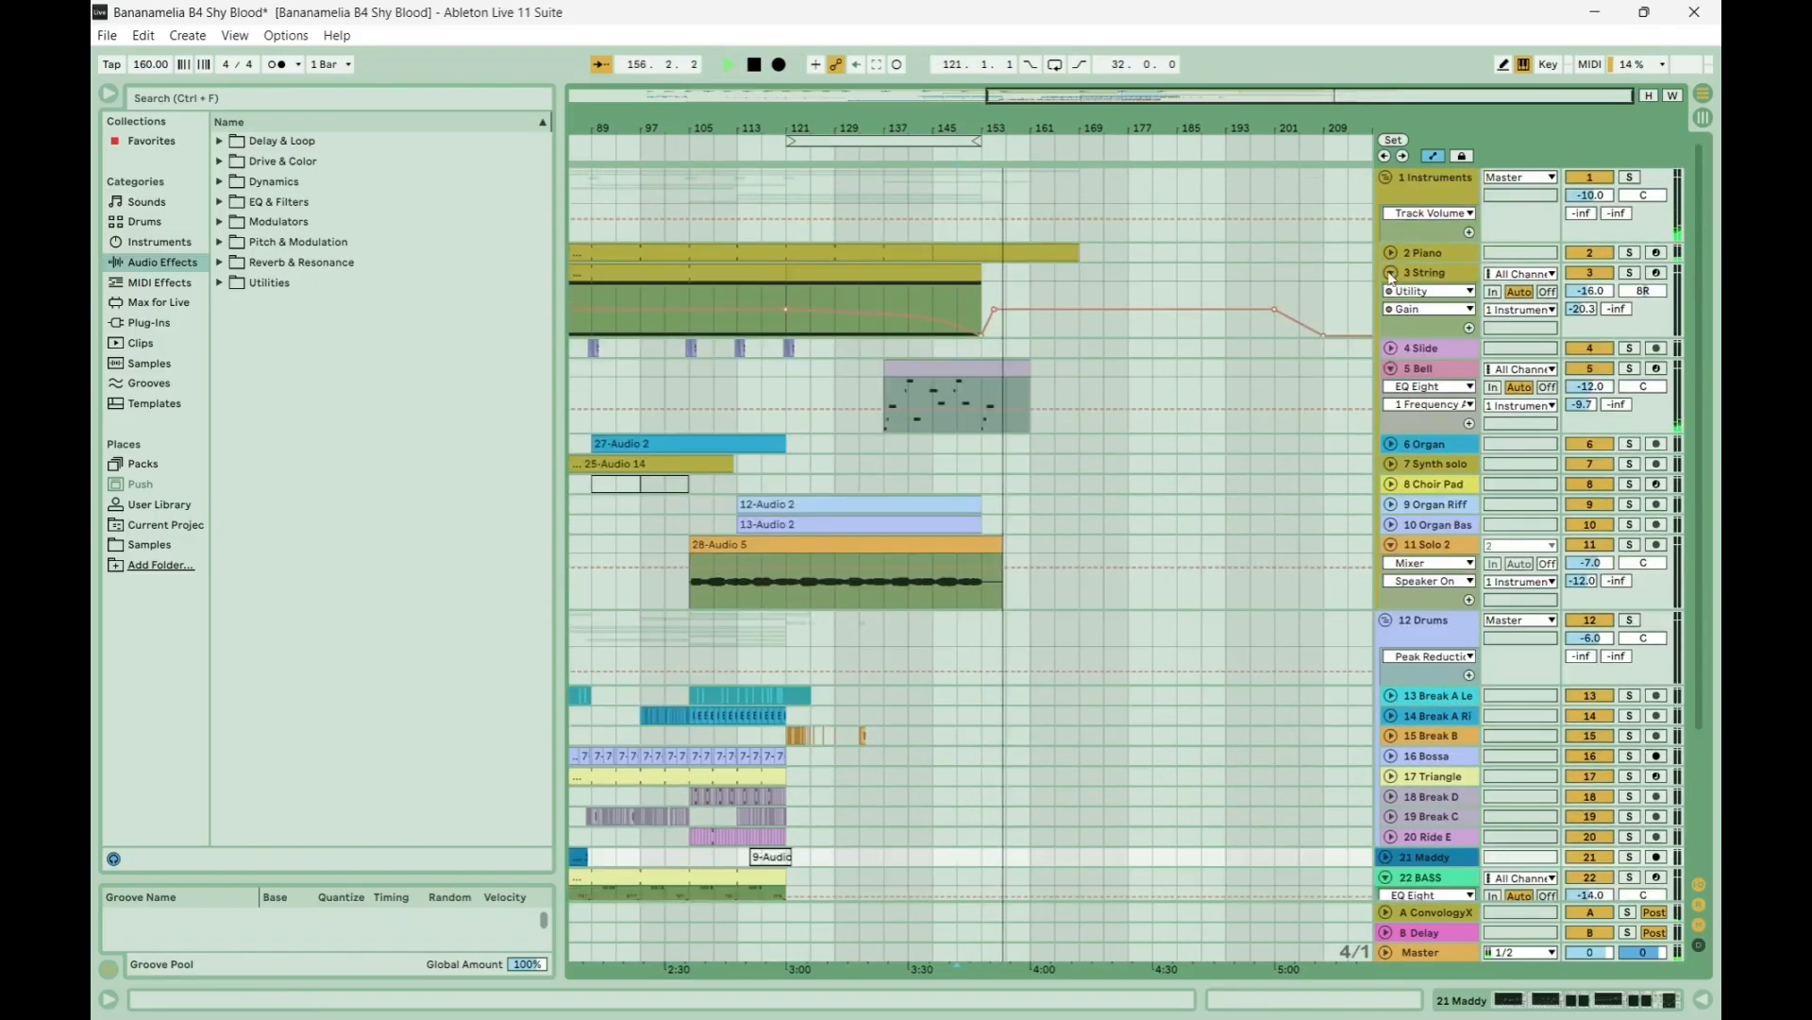
click(1390, 272)
click(1391, 313)
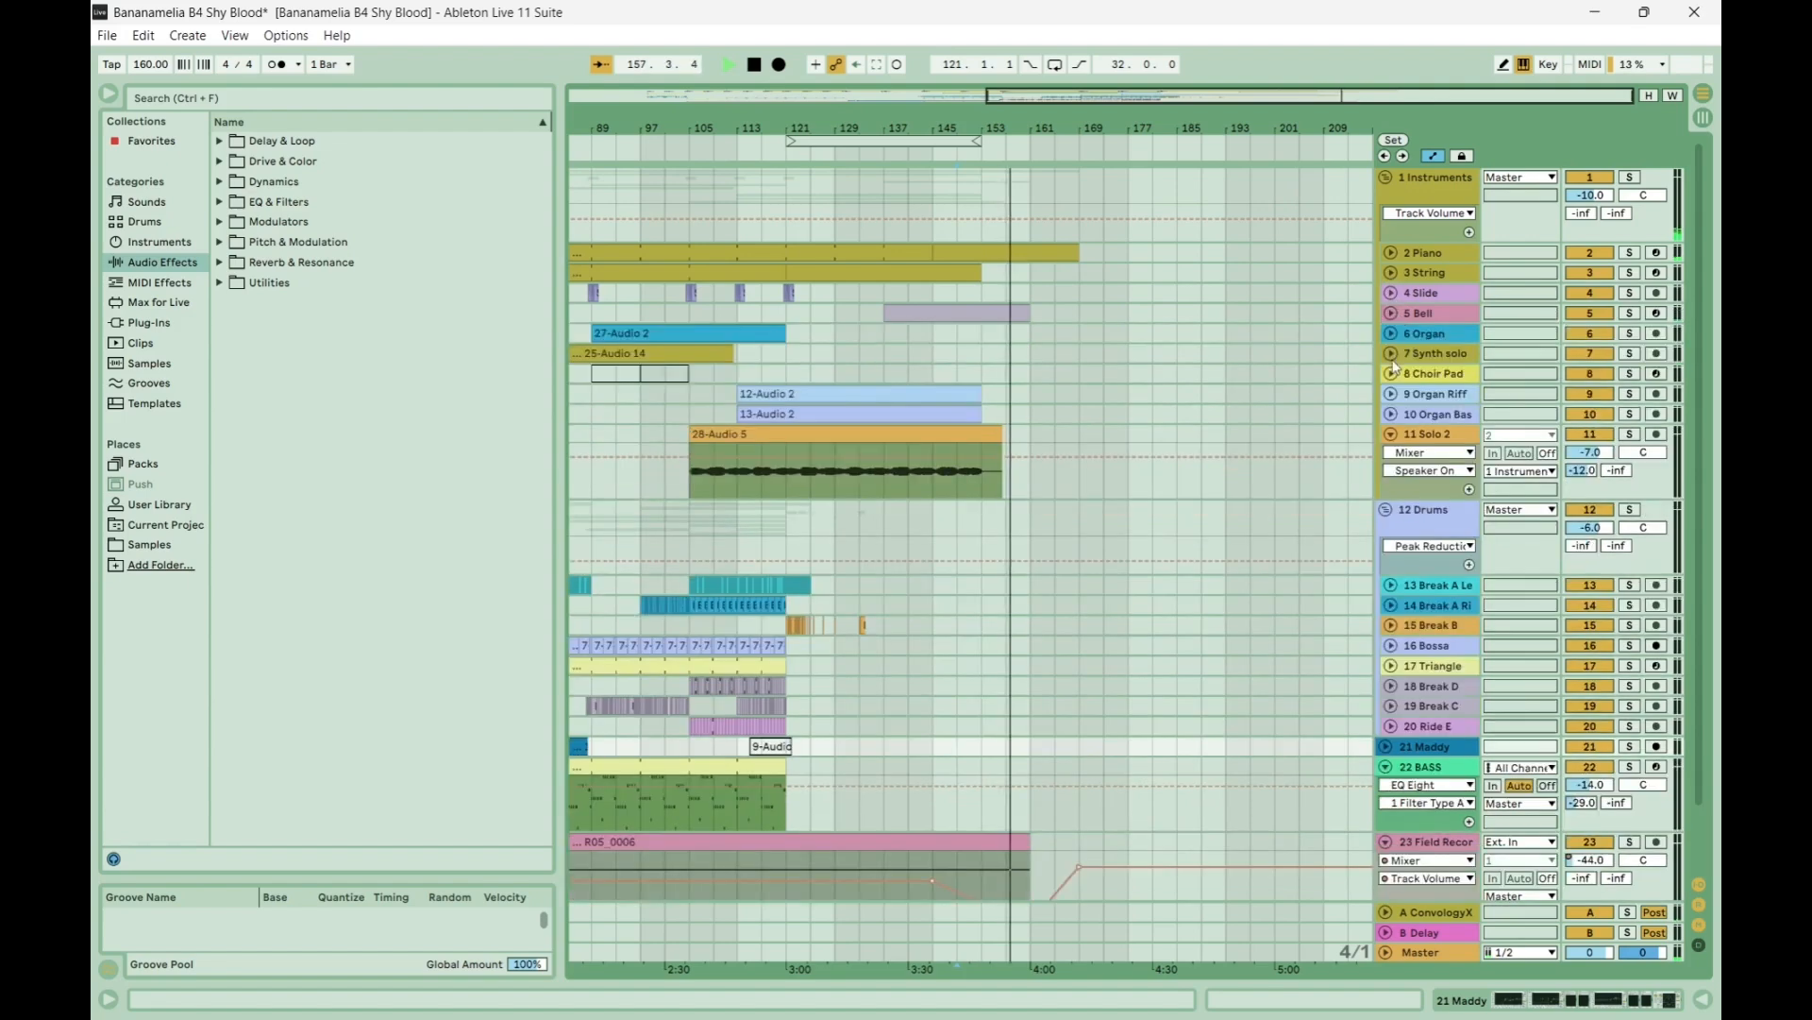
Review the full arrangement as the outro ends, stop playback and play again from bar 97.
scroll(1030, 293, down, 3)
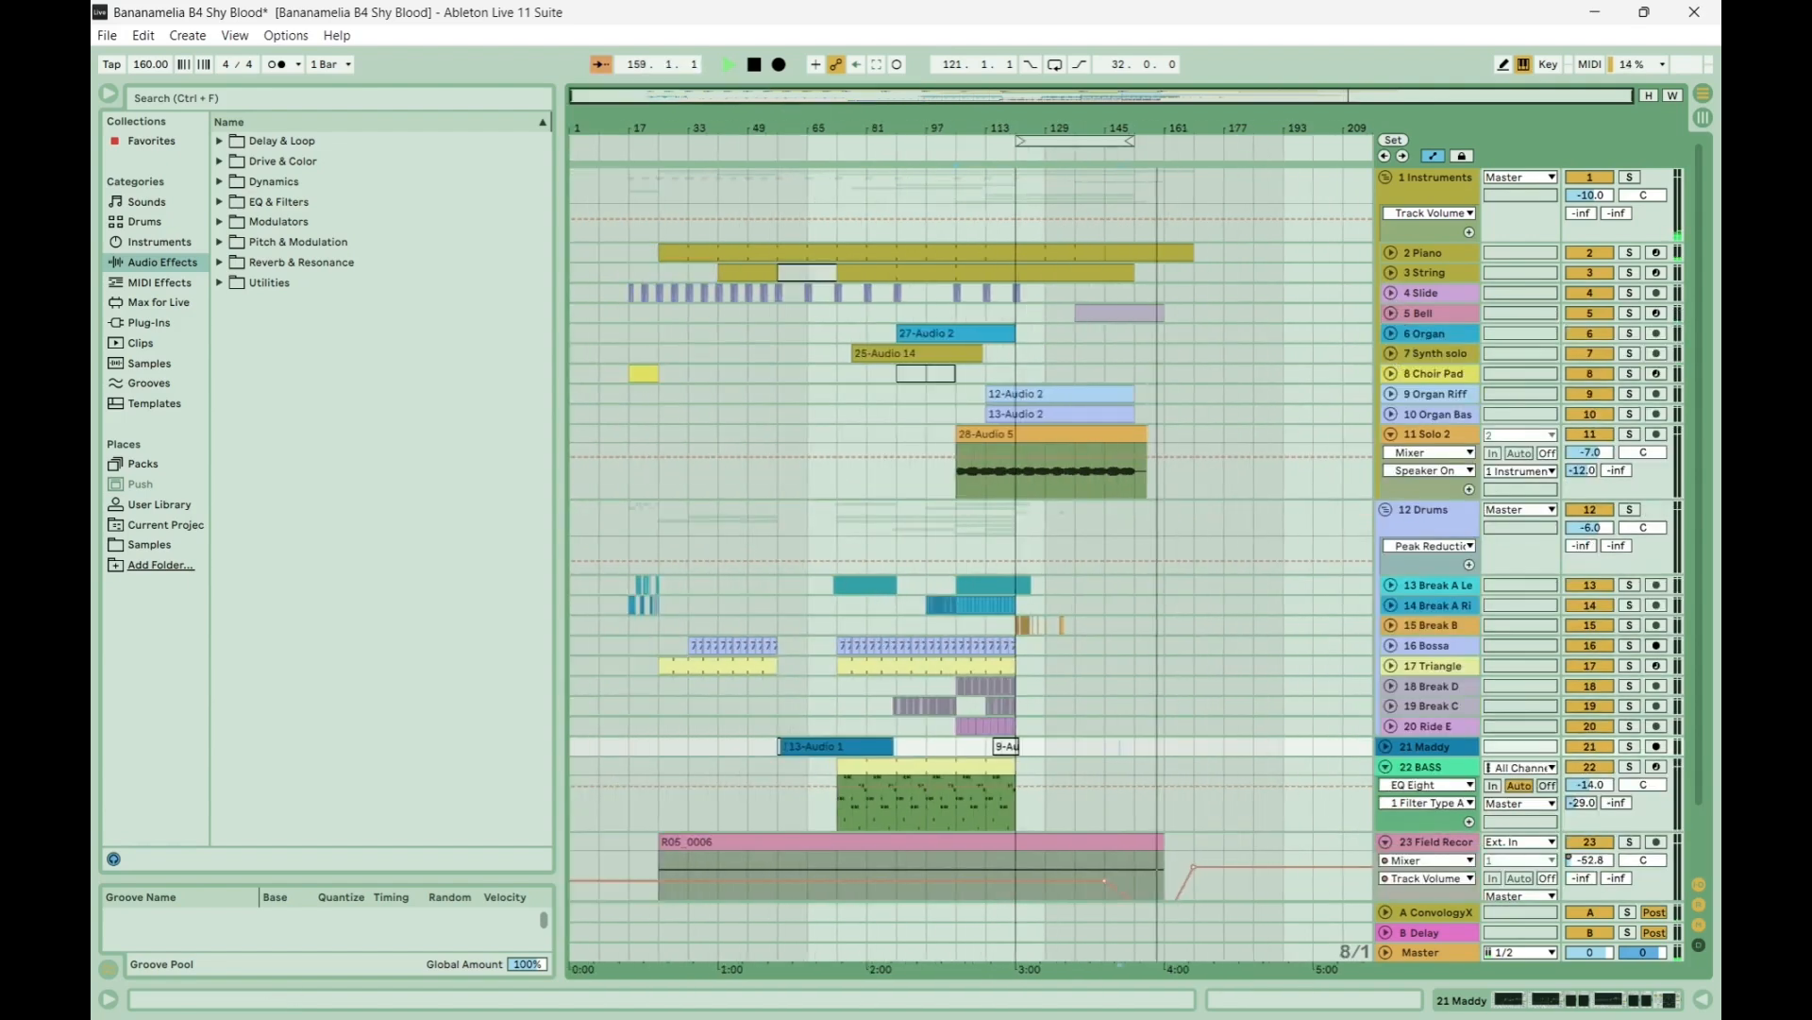
scroll(1073, 548, down, 2)
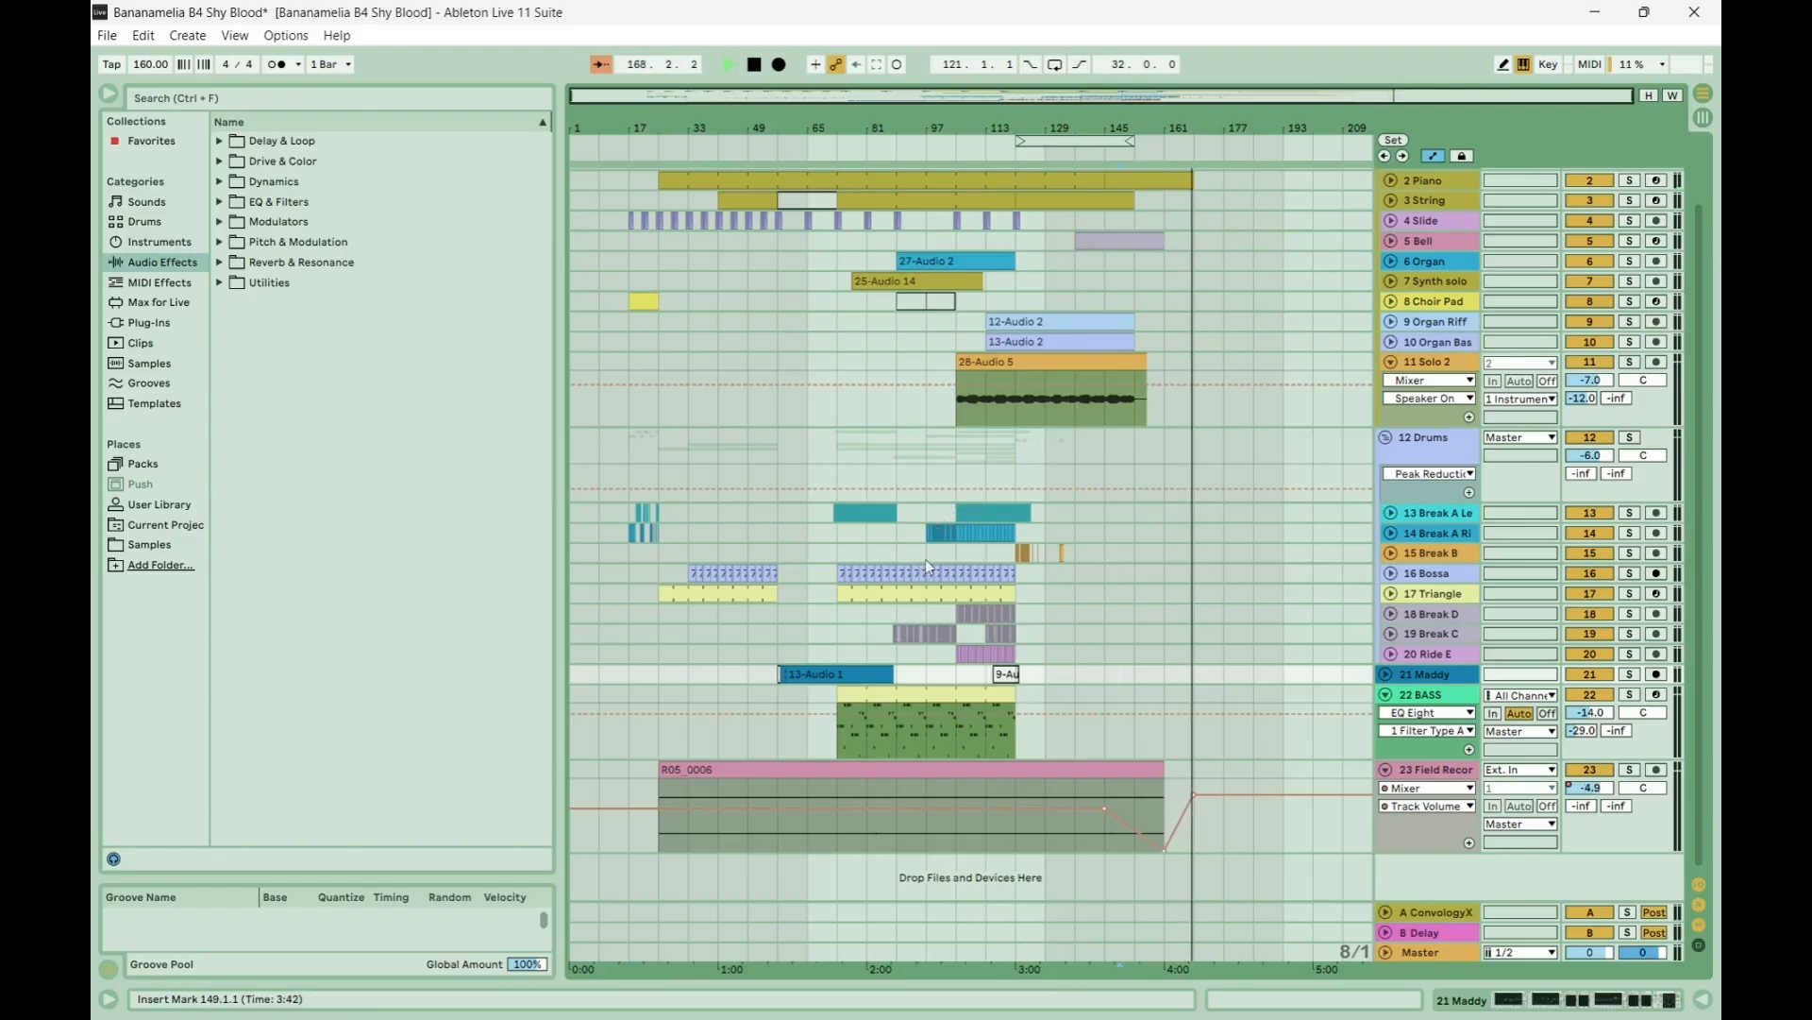
drag(898, 559, 966, 560)
click(967, 560)
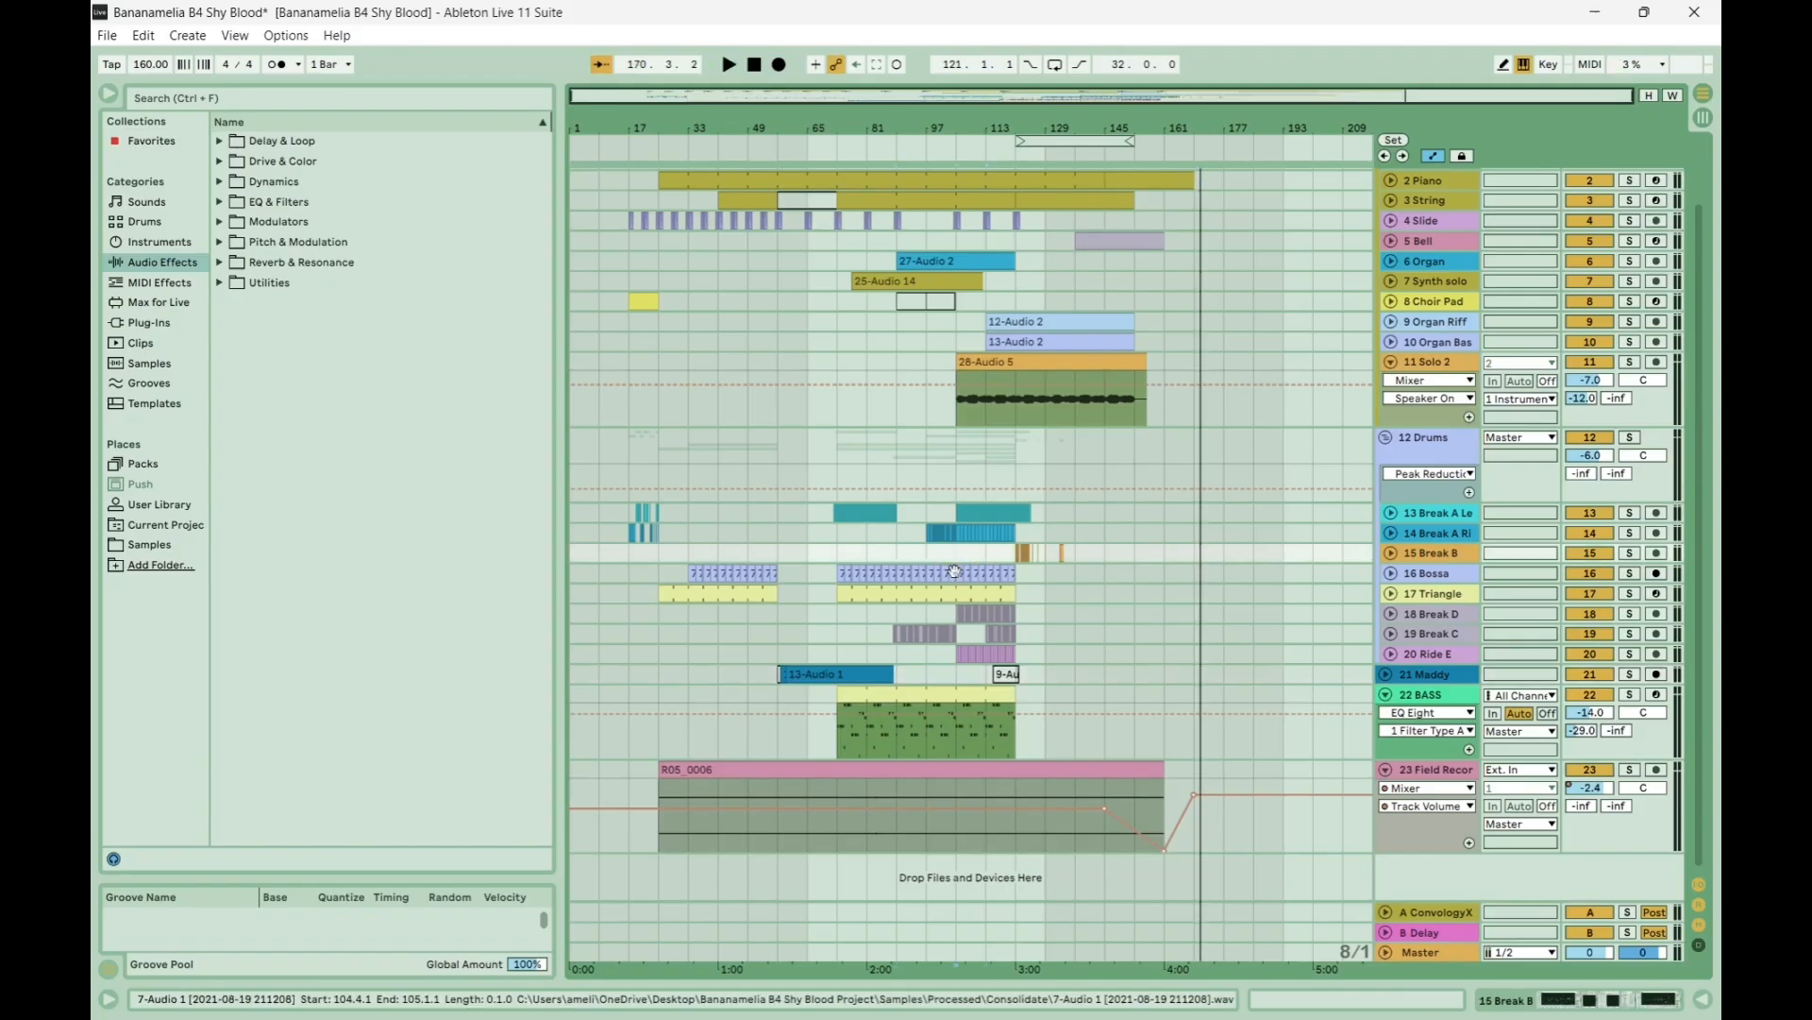
click(916, 425)
key(space)
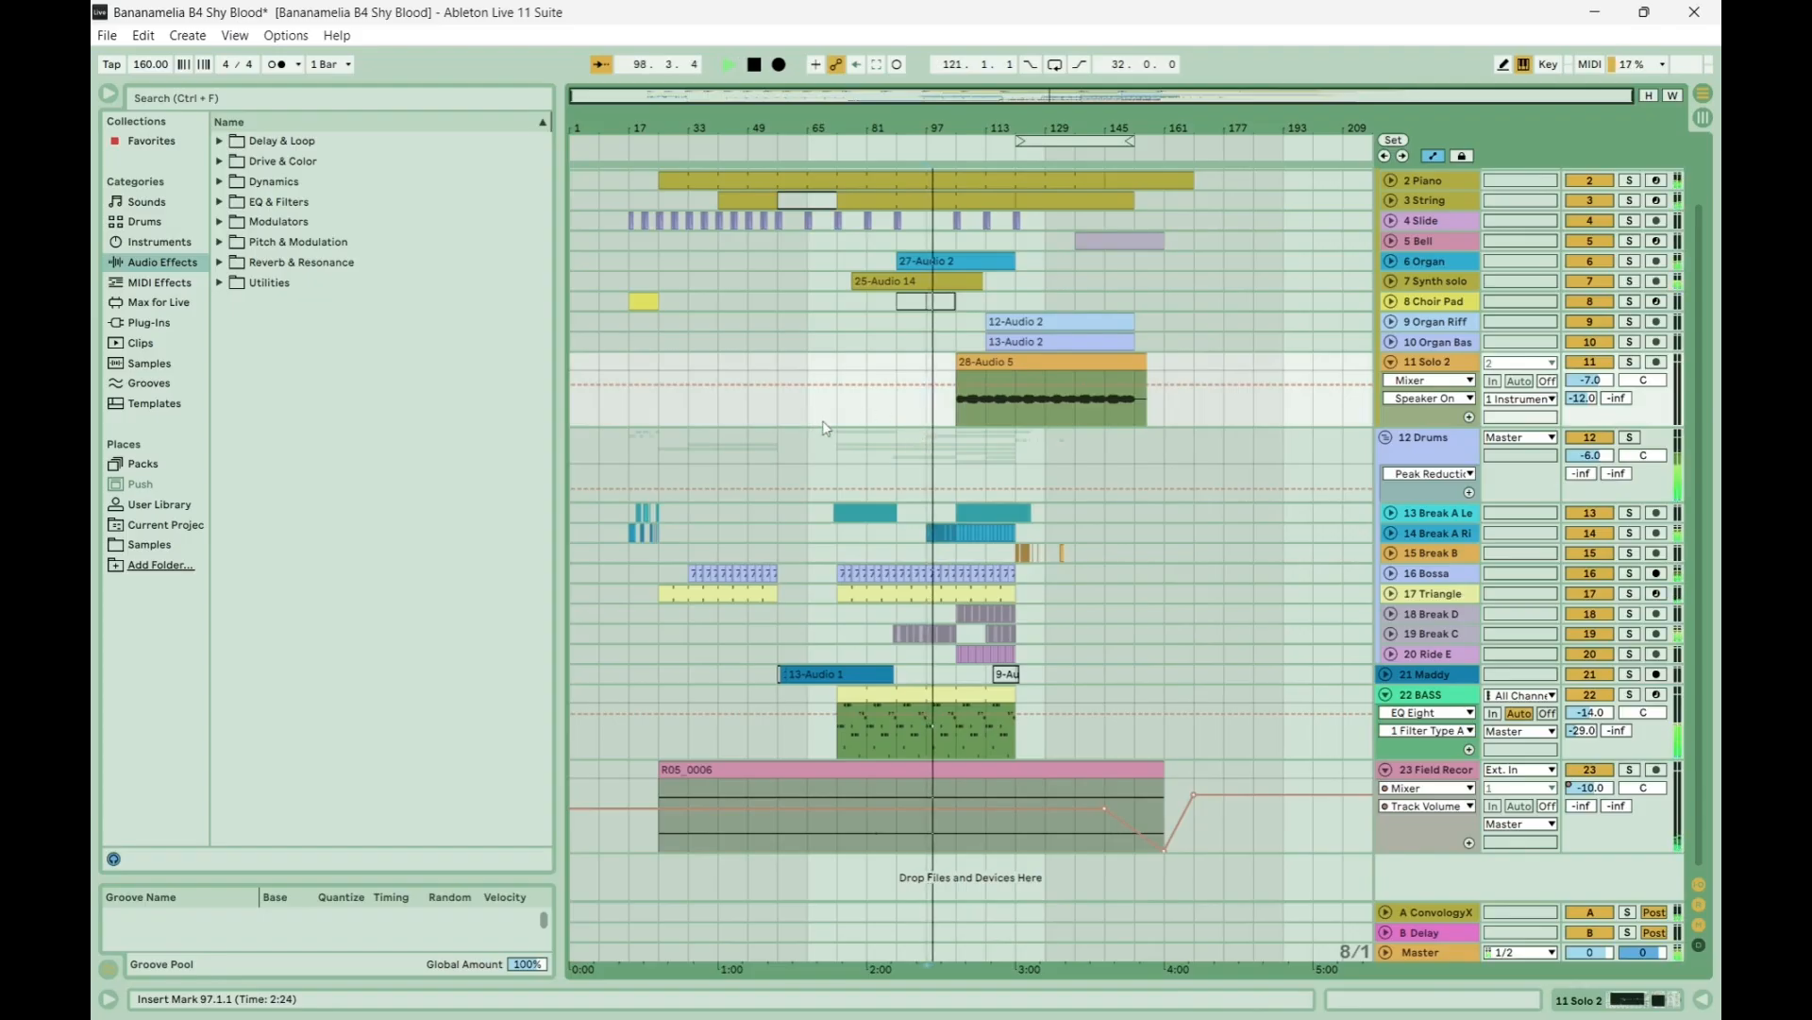
Solo the Instruments group with the Synth solo and Solo 2 tracks turned off, and restart playback from bar 97.
scroll(1560, 212, up, 2)
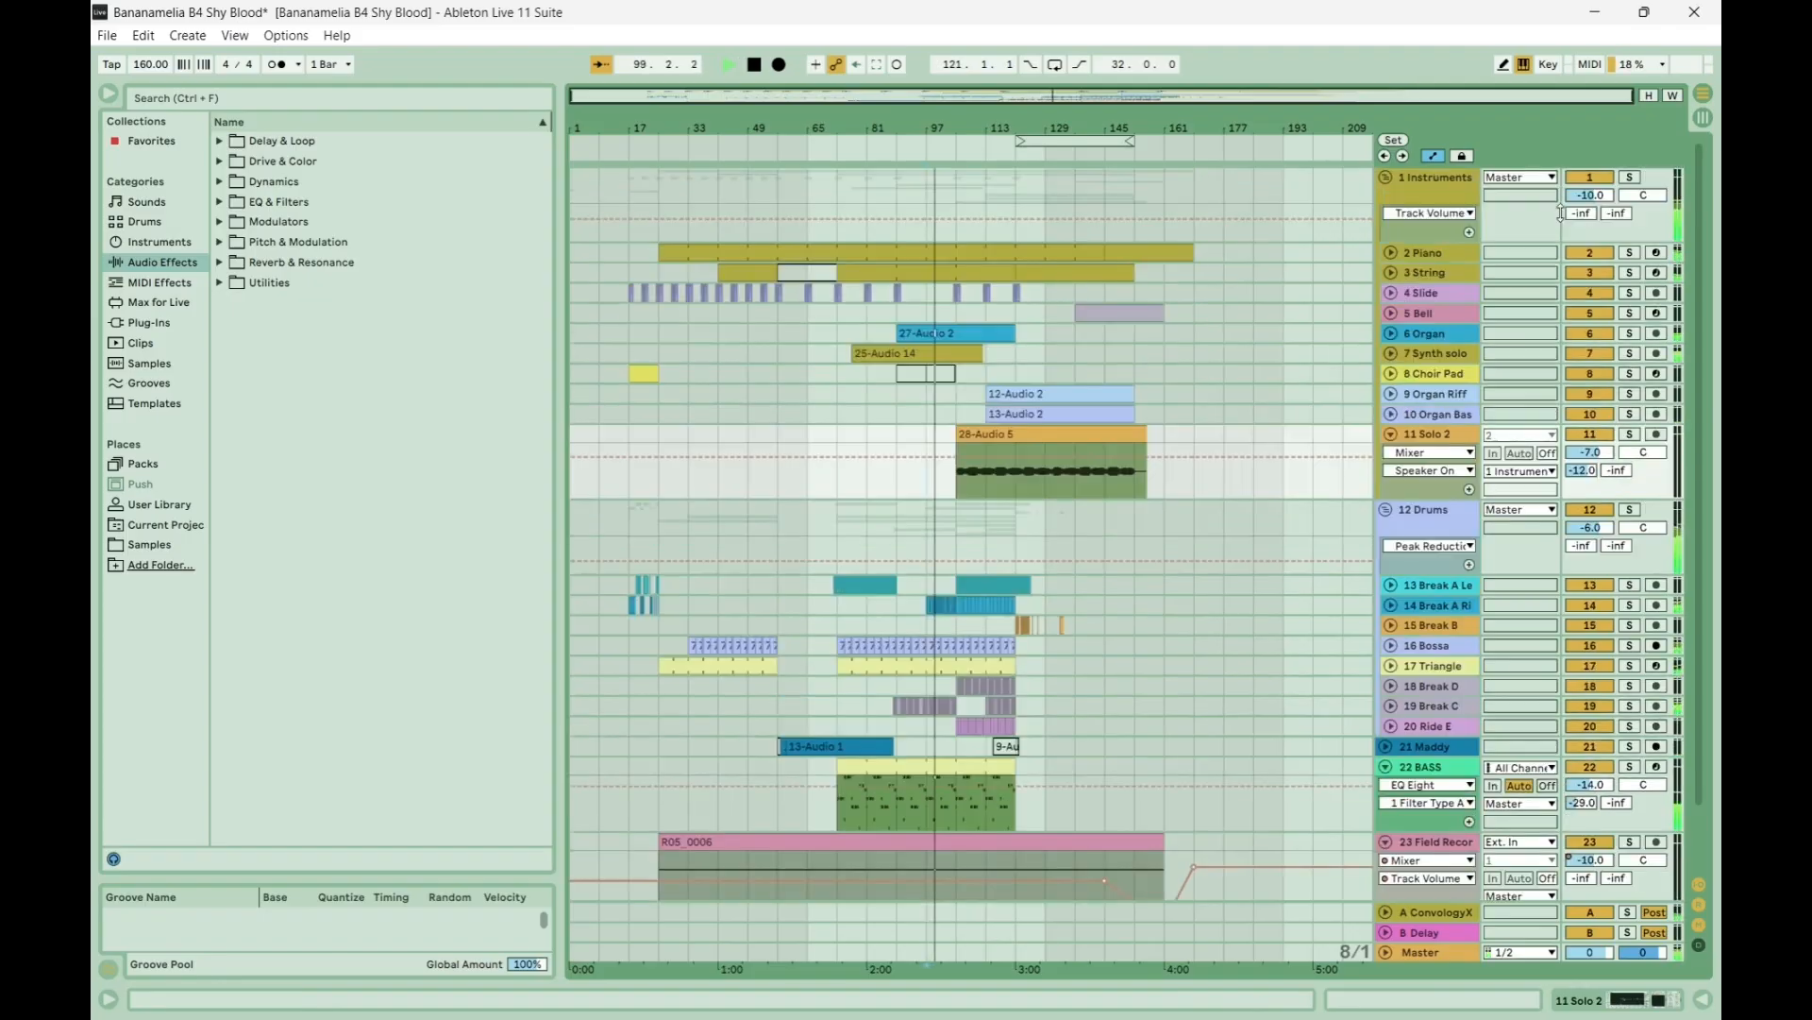
click(1629, 178)
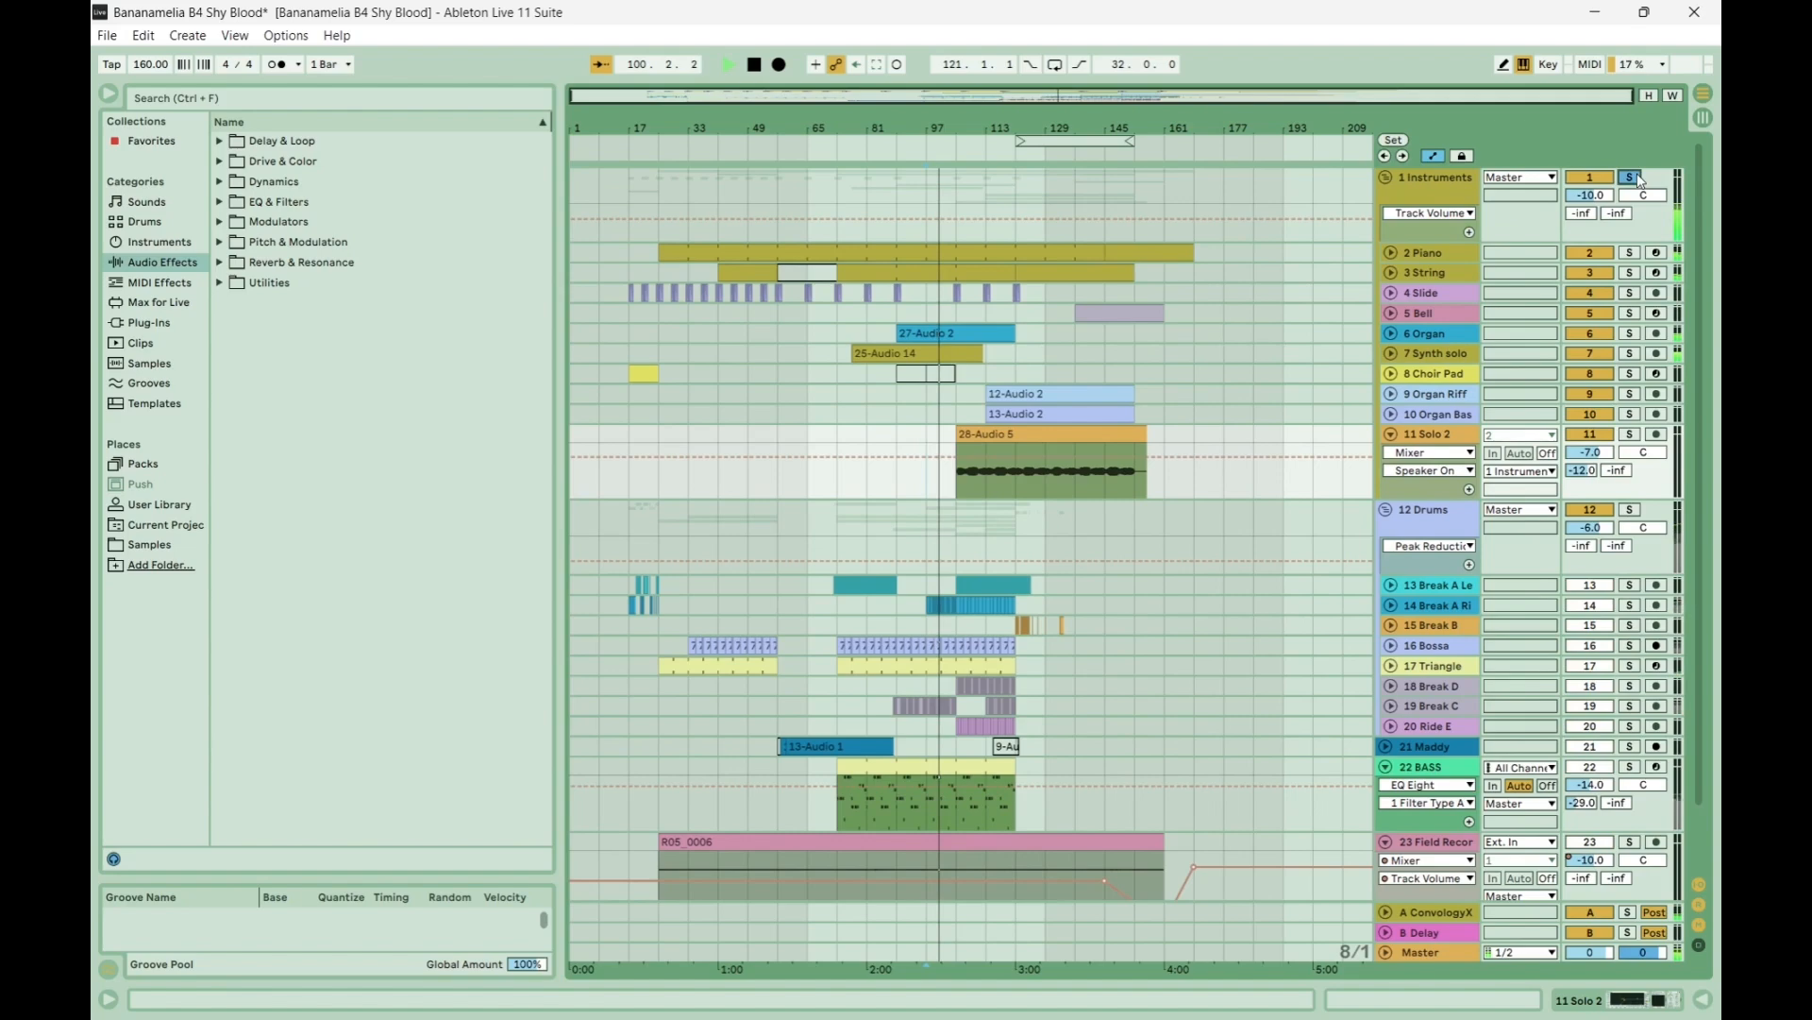
click(1591, 355)
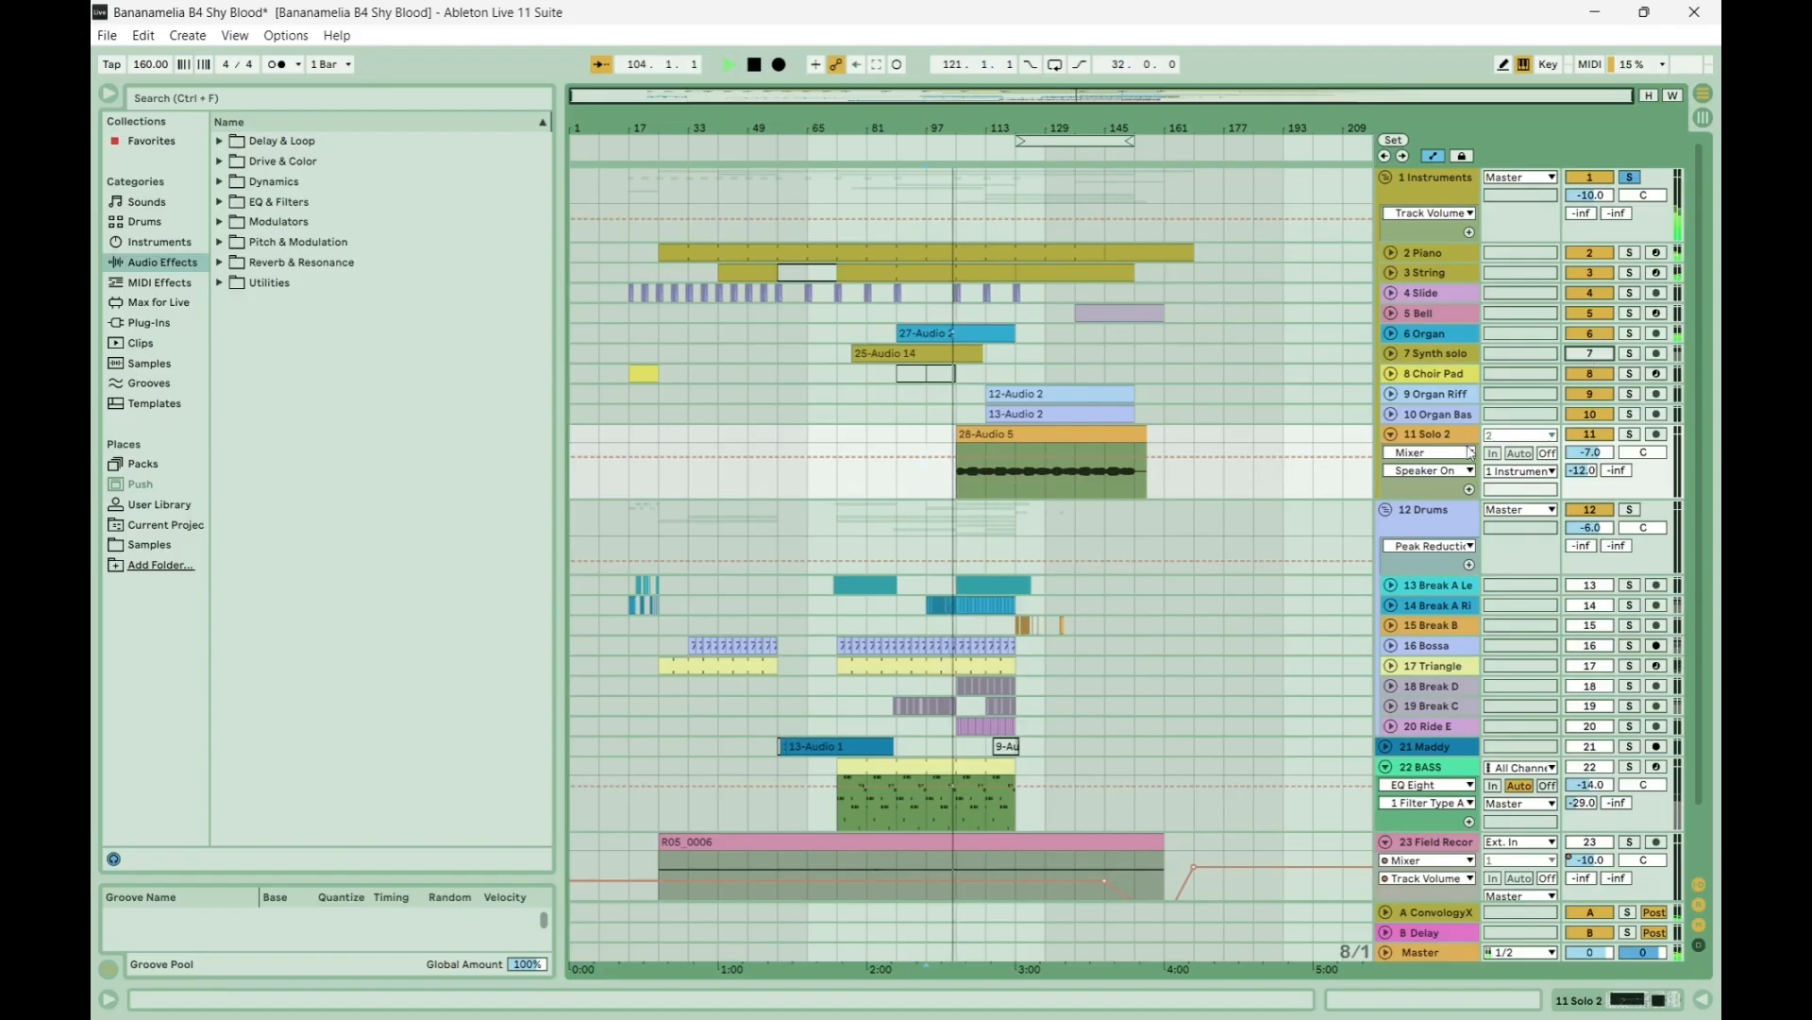
click(1591, 434)
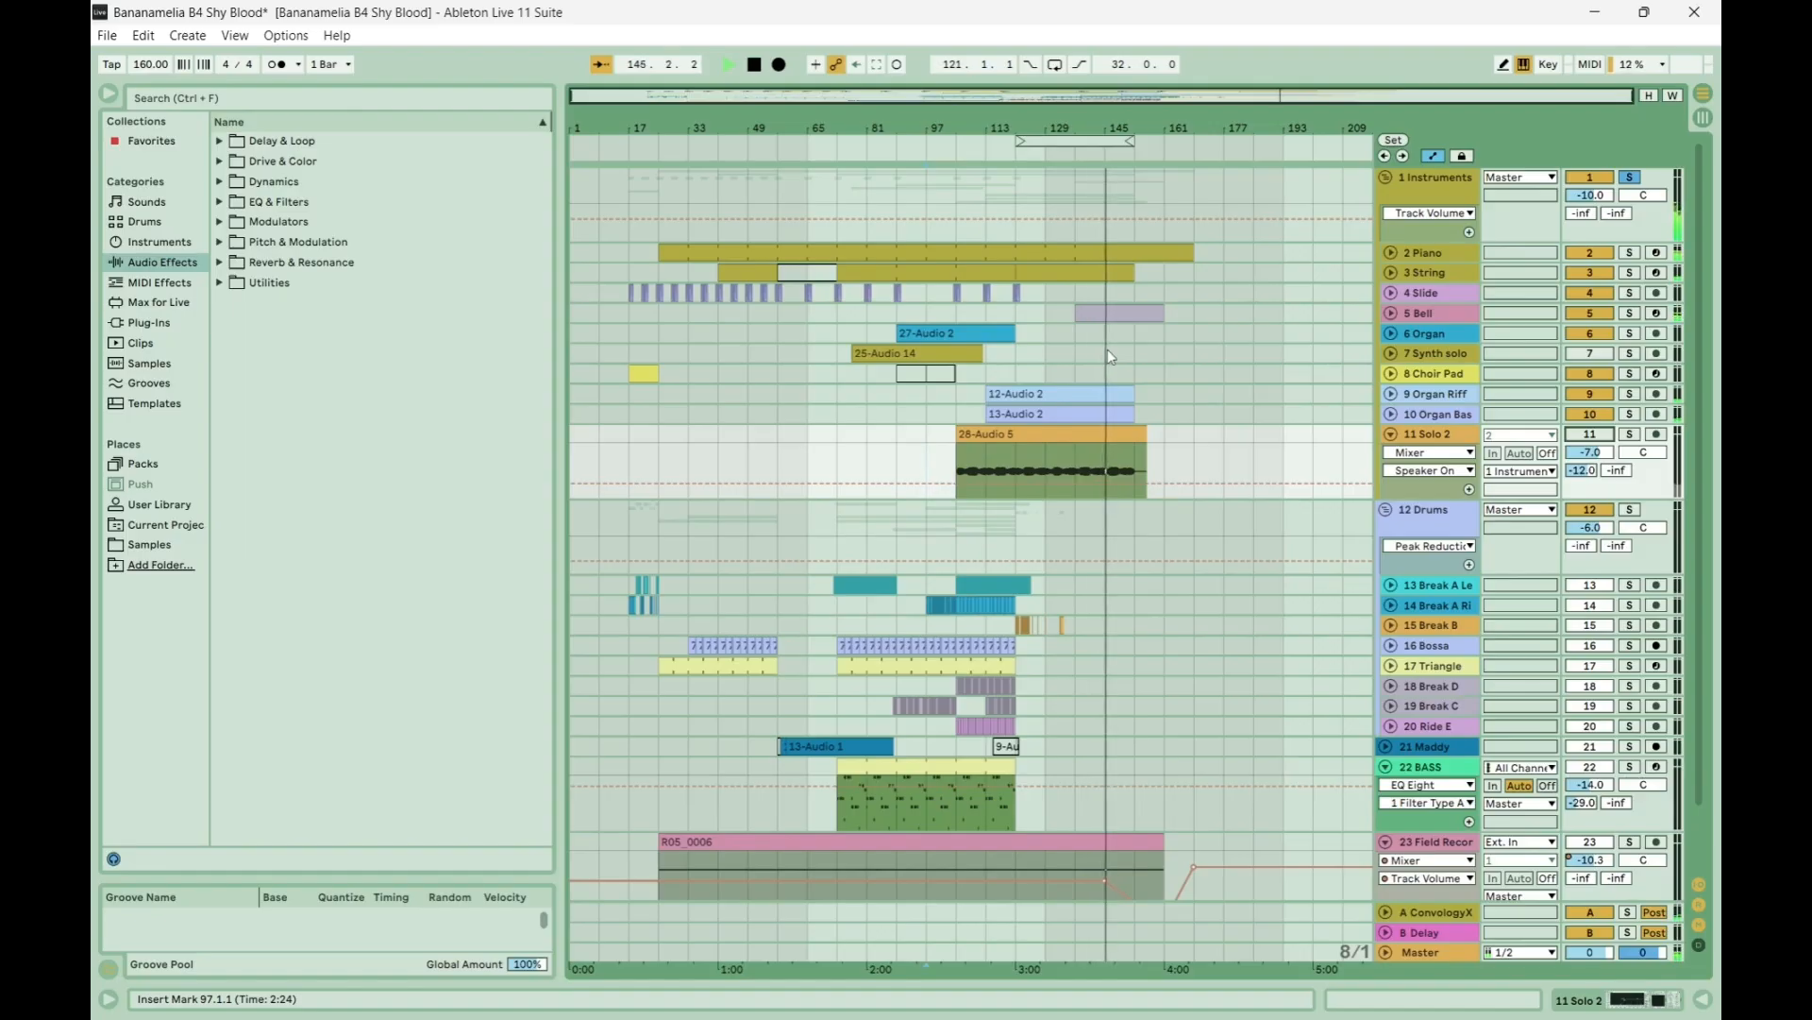
key(space)
key(space)
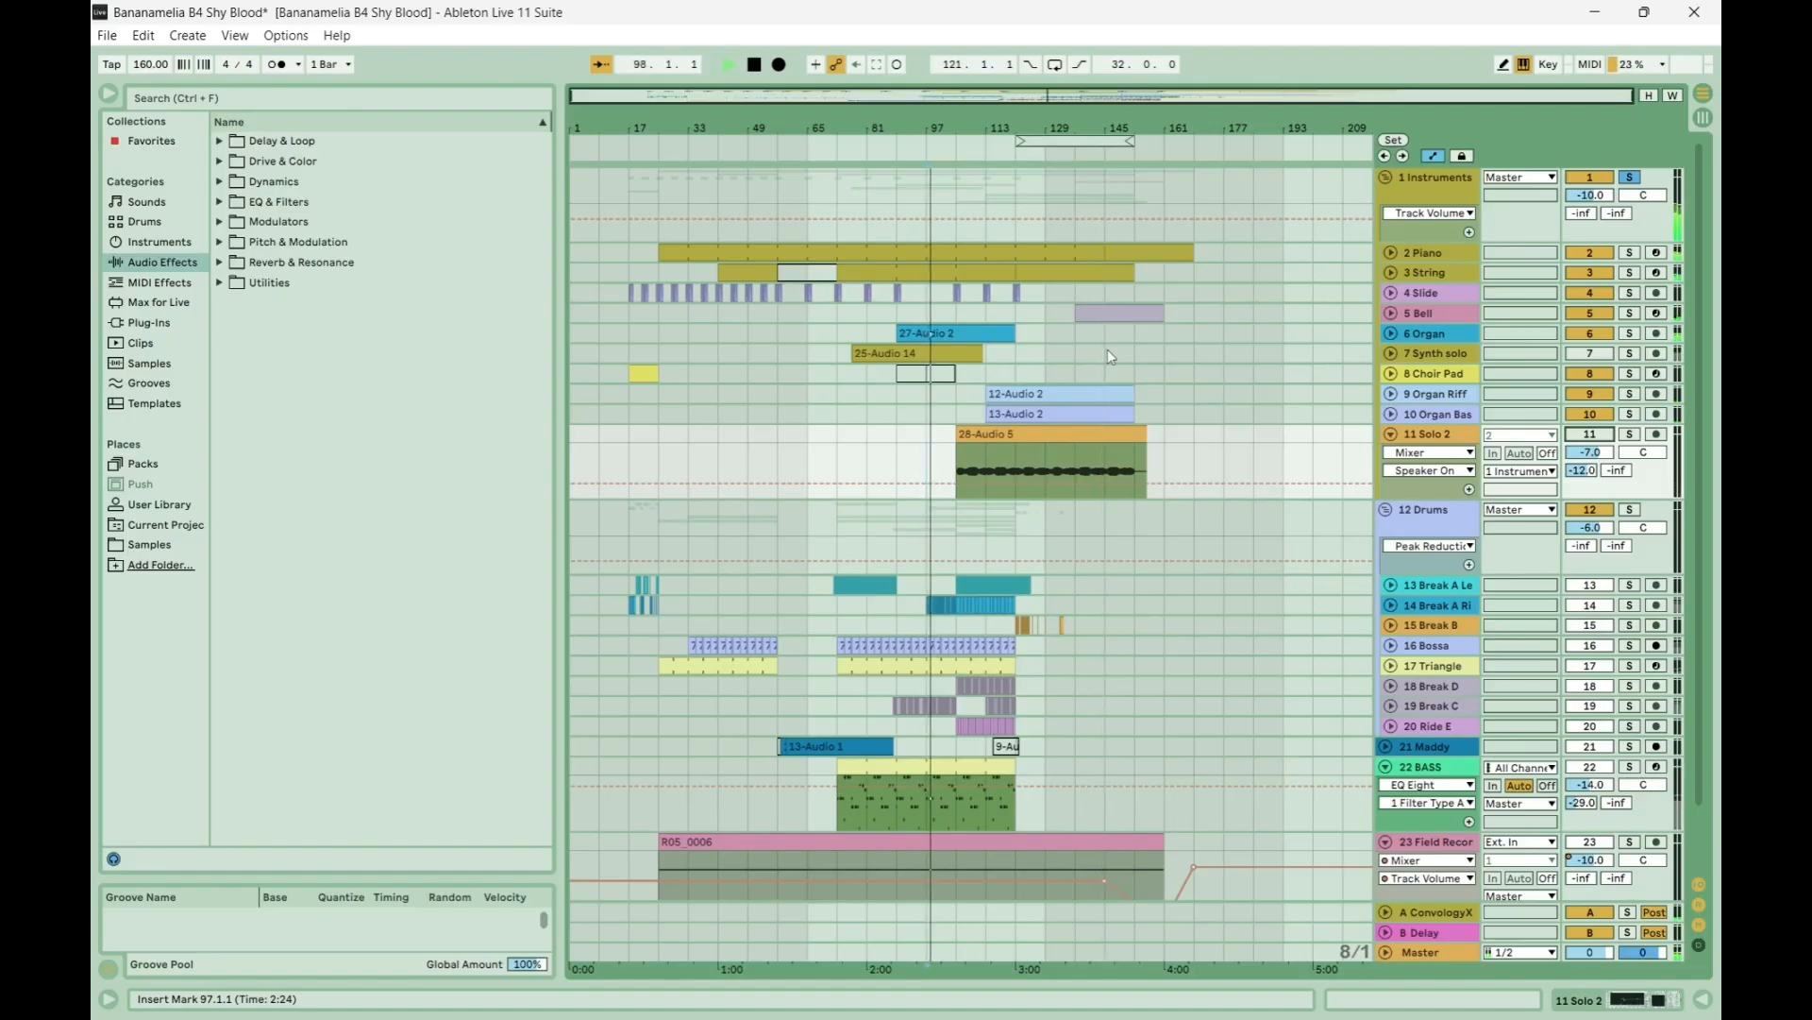